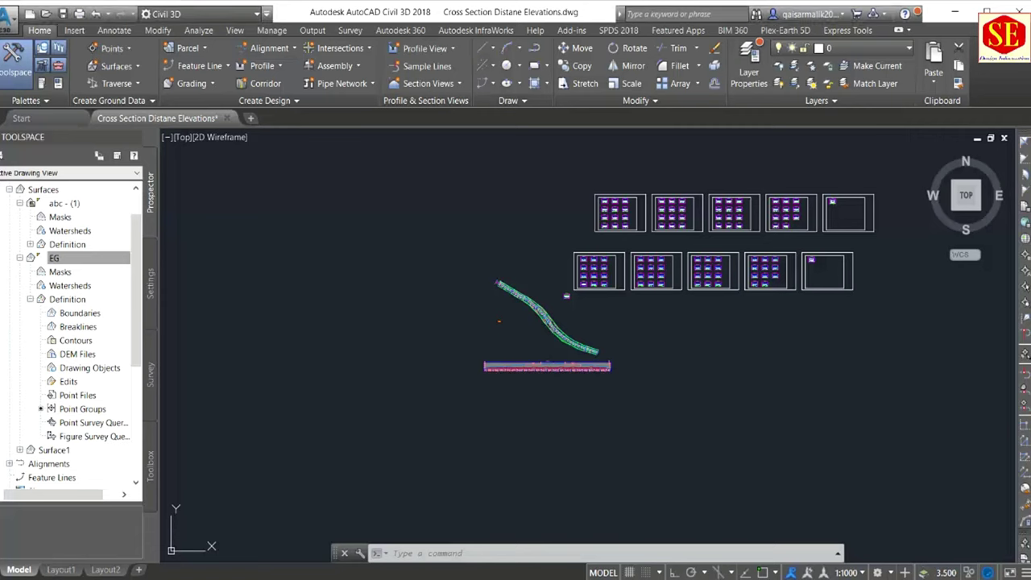
Step: Pan and zoom the drawing to centre the corridor
{"action": "scroll", "coordinate": [553, 312], "scroll_direction": "up", "scroll_amount": 2}
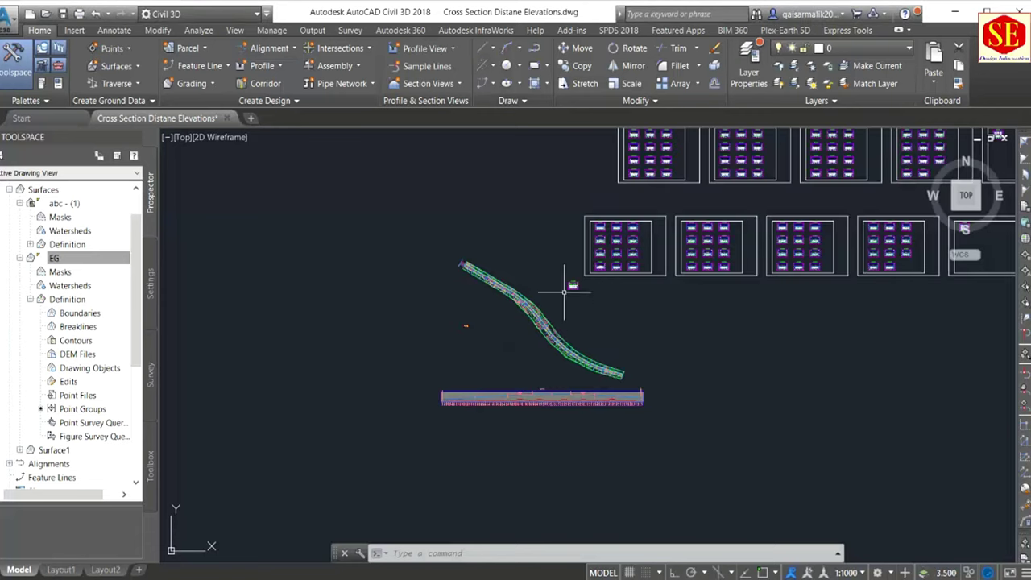
{"action": "middle_click_drag", "start_coordinate": [563, 218], "coordinate": [491, 275]}
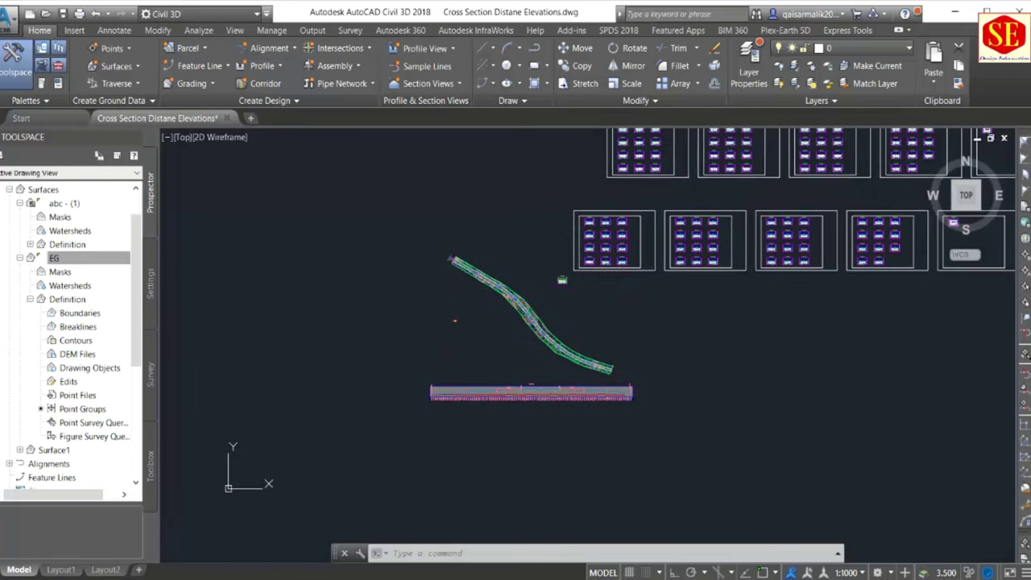
{"action": "scroll", "coordinate": [534, 292], "scroll_direction": "up", "scroll_amount": 3}
{"action": "scroll", "coordinate": [520, 306], "scroll_direction": "up", "scroll_amount": 3}
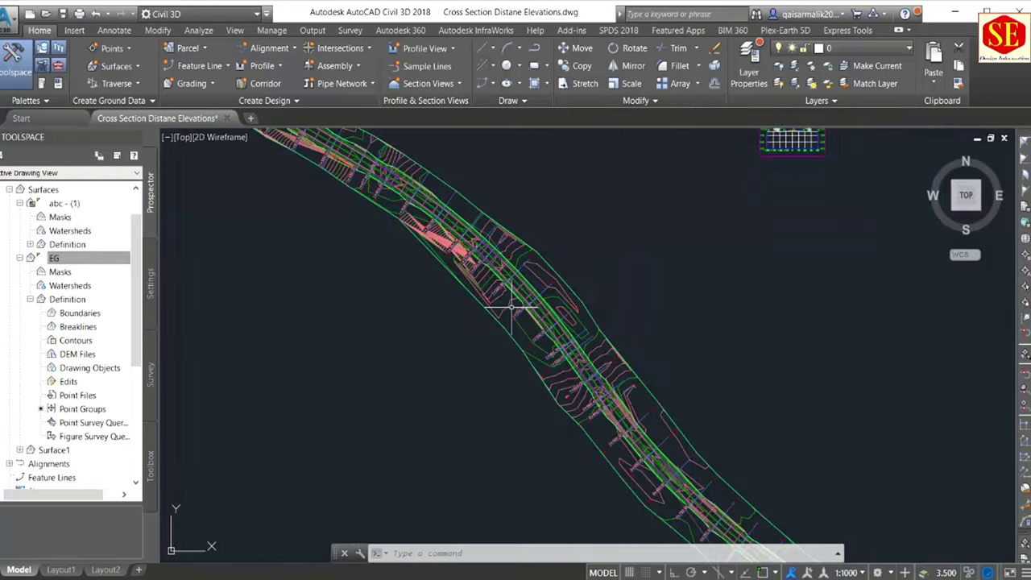
{"action": "scroll", "coordinate": [545, 280], "scroll_direction": "up", "scroll_amount": 2}
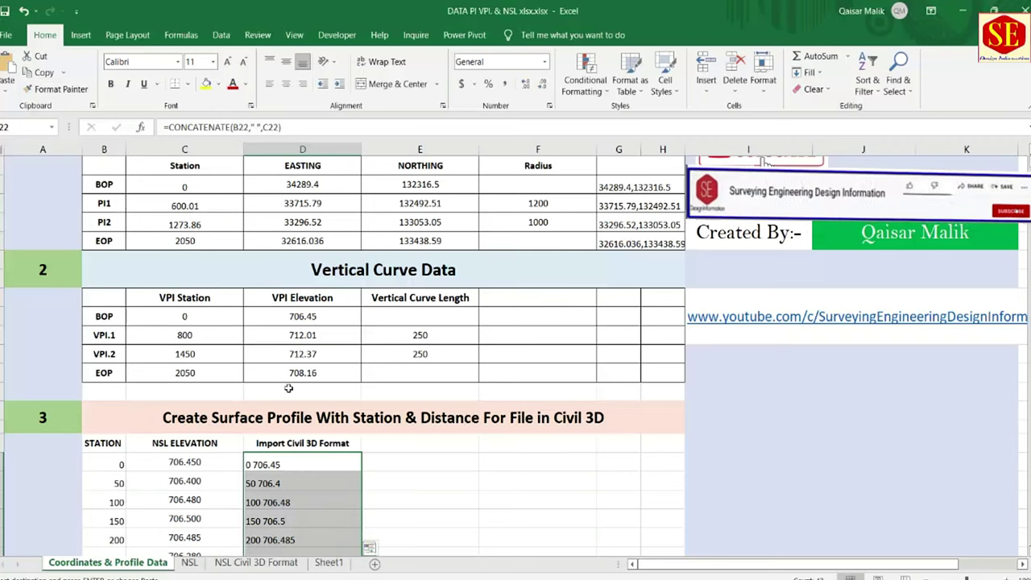
Step: Bring up the NSL sheet and scroll up through its RD station tables
{"action": "left_click", "coordinate": [188, 562]}
{"action": "scroll", "coordinate": [198, 322], "scroll_direction": "up", "scroll_amount": 8}
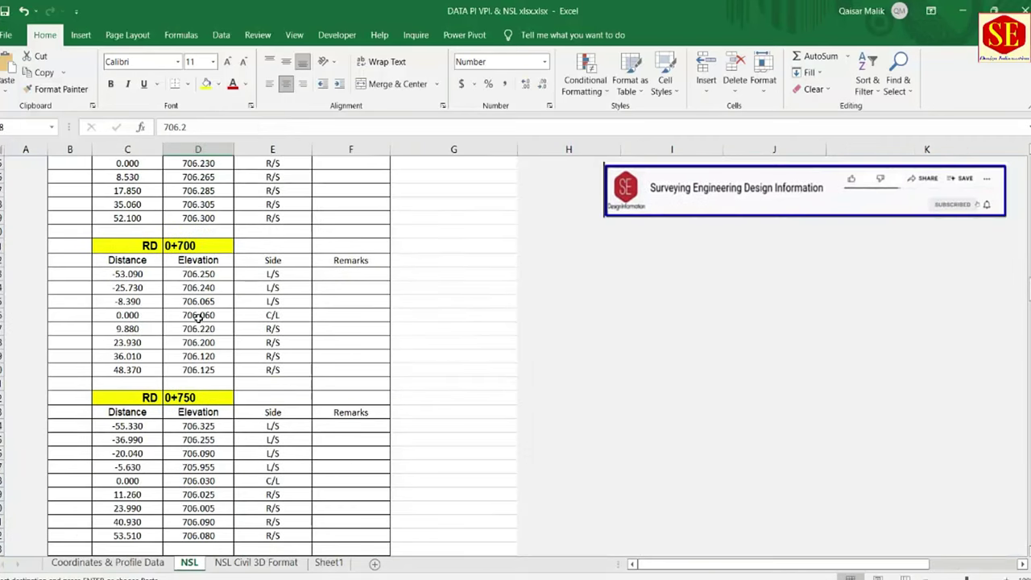
{"action": "scroll", "coordinate": [185, 301], "scroll_direction": "up", "scroll_amount": 5}
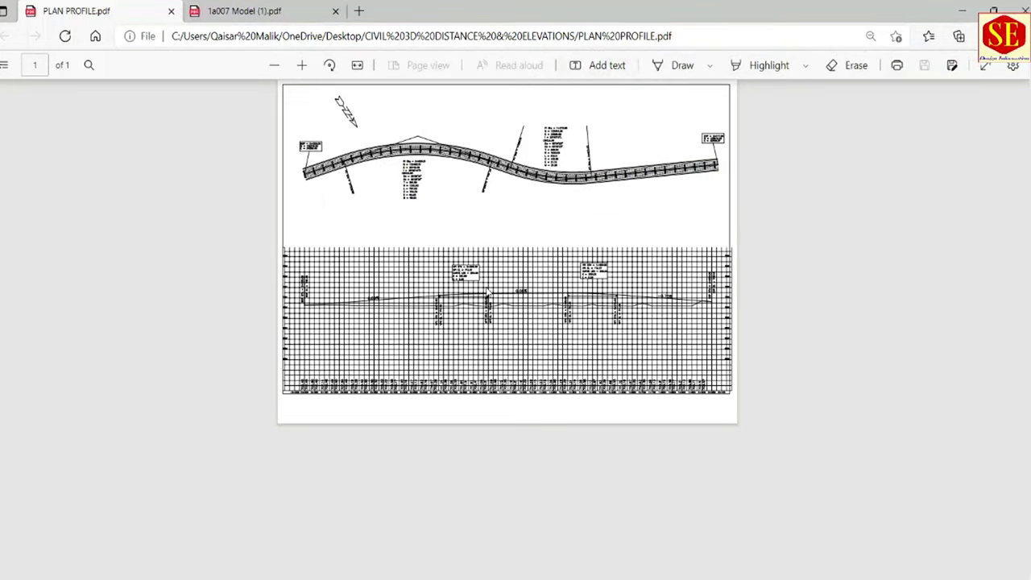
{"action": "scroll", "coordinate": [476, 276], "scroll_direction": "up", "scroll_amount": 1, "text": "ctrl"}
{"action": "scroll", "coordinate": [477, 276], "scroll_direction": "up", "scroll_amount": 1, "text": "ctrl"}
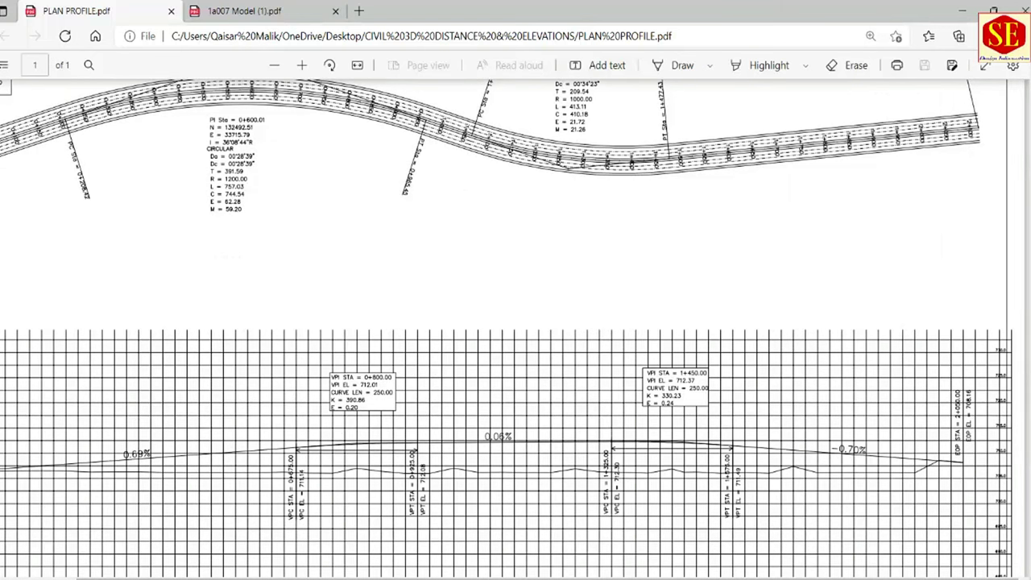
{"action": "scroll", "coordinate": [179, 282], "scroll_direction": "up", "scroll_amount": 3}
Step: Review column G on the NSL sheet, then switch to the NSL Civil 3D Format sheet
{"action": "scroll", "coordinate": [186, 283], "scroll_direction": "up", "scroll_amount": 6}
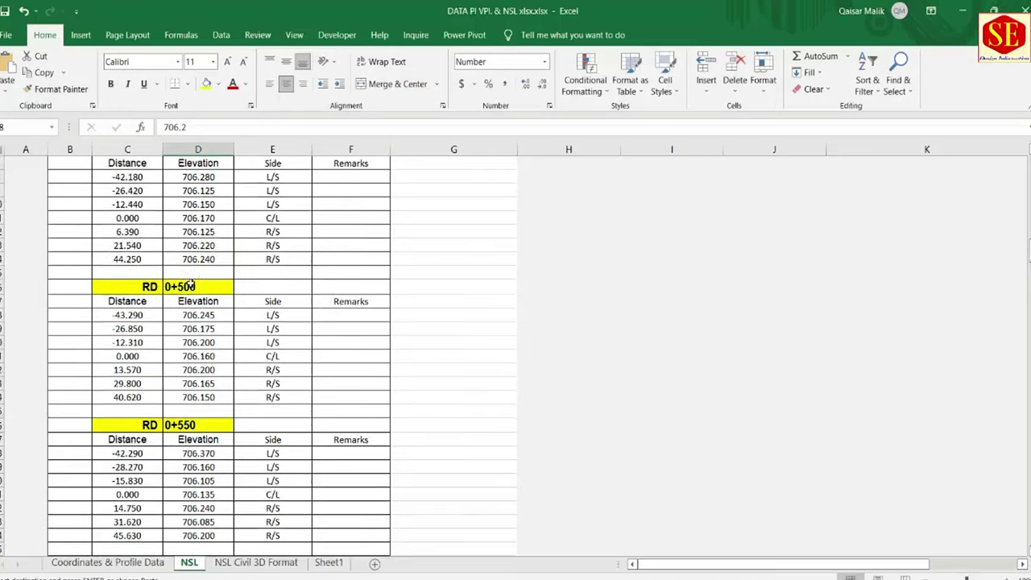
{"action": "scroll", "coordinate": [191, 282], "scroll_direction": "up", "scroll_amount": 6}
{"action": "scroll", "coordinate": [190, 278], "scroll_direction": "up", "scroll_amount": 6}
{"action": "scroll", "coordinate": [227, 343], "scroll_direction": "up", "scroll_amount": 6}
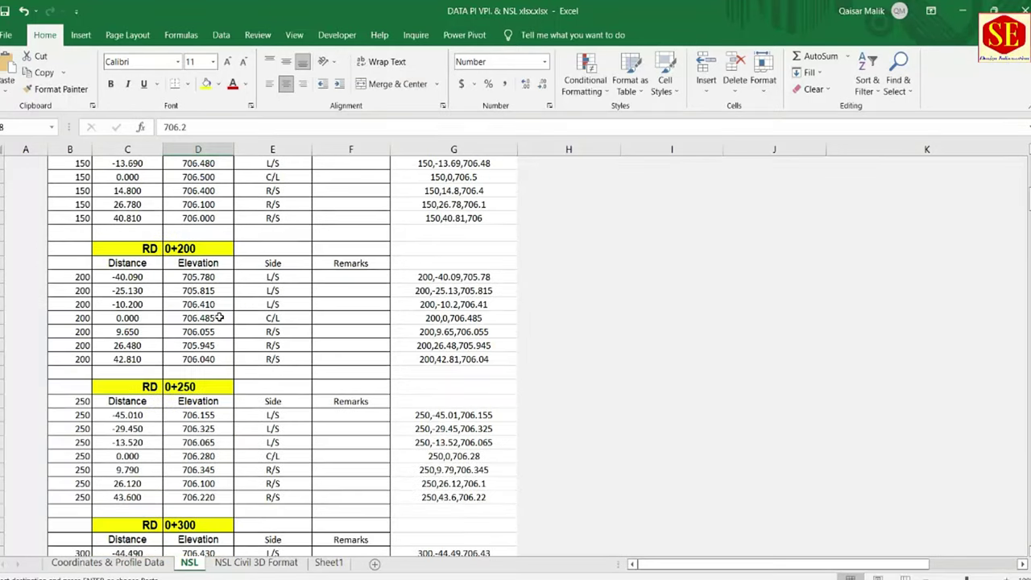
{"action": "left_click", "coordinate": [256, 562]}
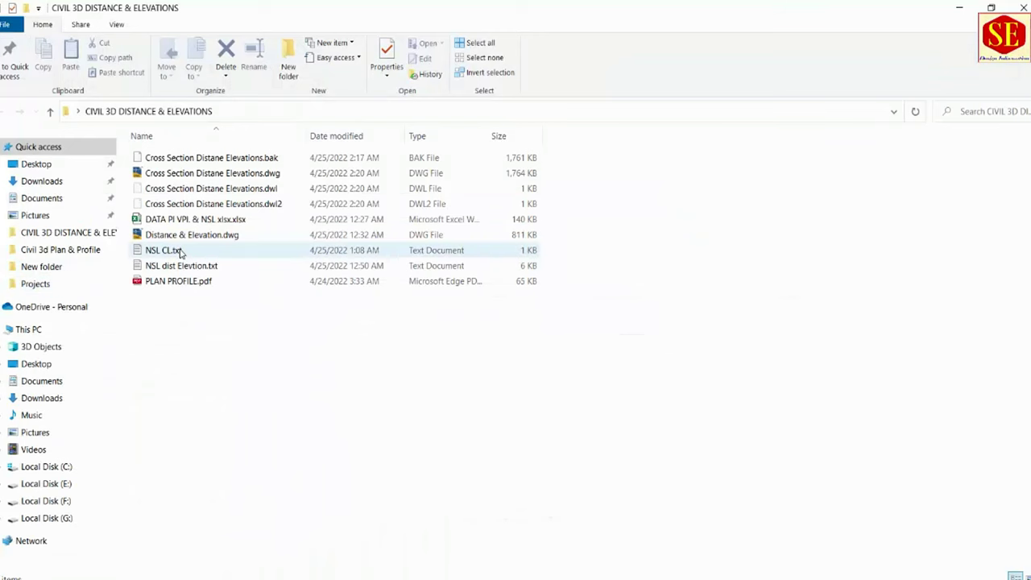
Step: Open NSL dist Elevtion.txt in Notepad, look through it, and close it
{"action": "double_click", "coordinate": [165, 266]}
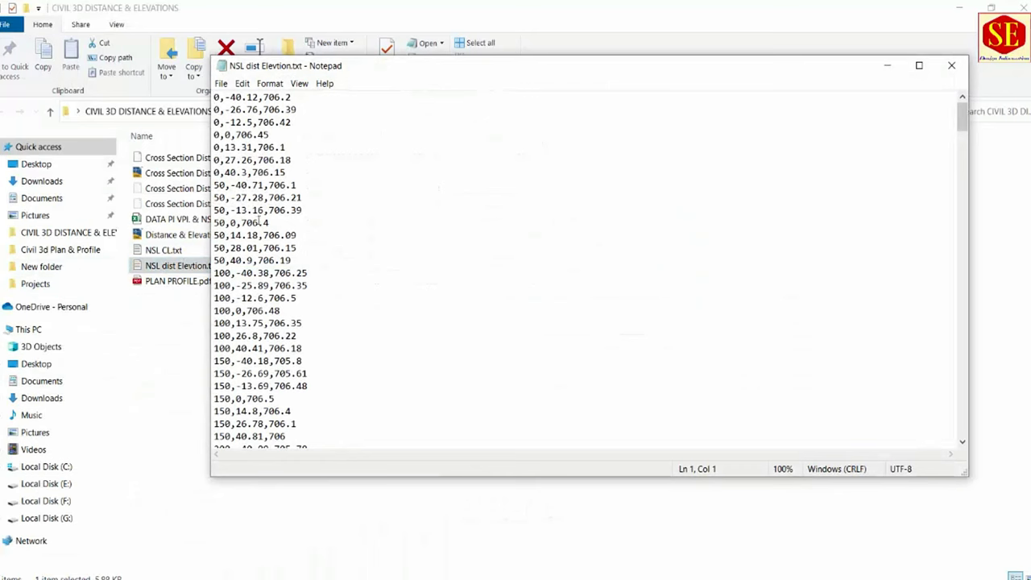
{"action": "scroll", "coordinate": [258, 219], "scroll_direction": "down", "scroll_amount": 12}
{"action": "scroll", "coordinate": [295, 272], "scroll_direction": "down", "scroll_amount": 2}
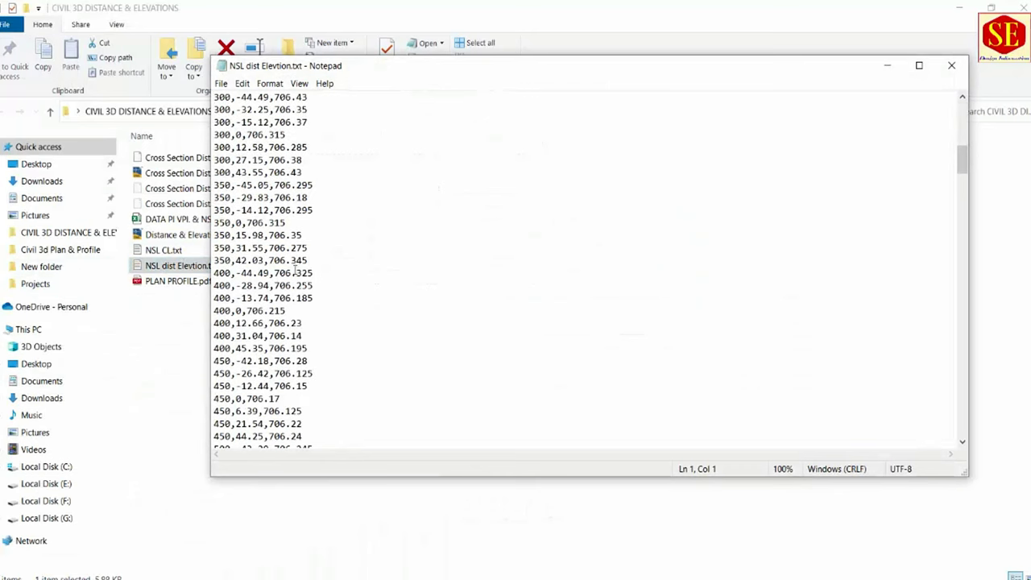
{"action": "left_click", "coordinate": [951, 66]}
Step: Open NSL CL.txt and scroll through its station and elevation pairs
{"action": "double_click", "coordinate": [148, 249]}
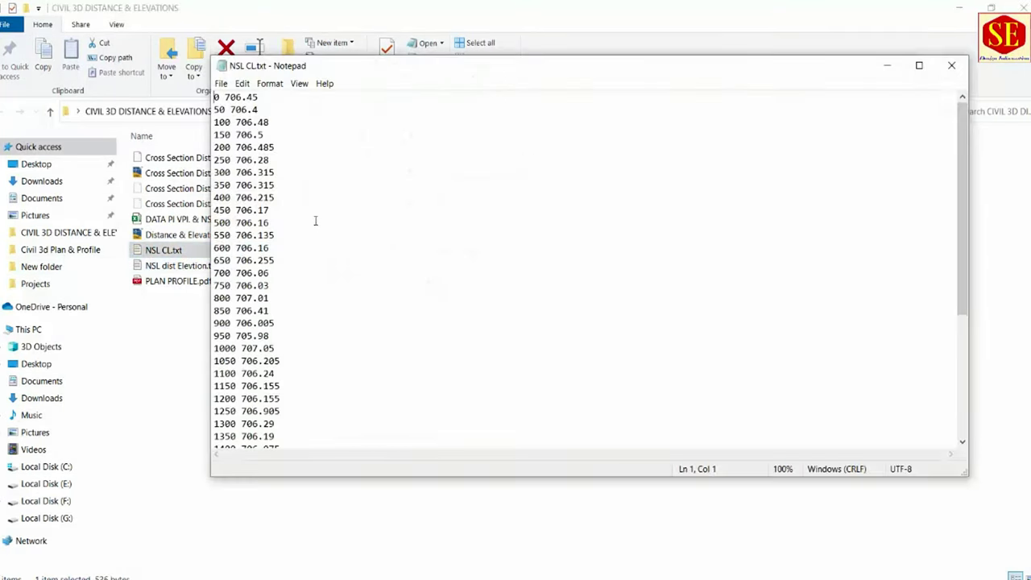
{"action": "scroll", "coordinate": [273, 284], "scroll_direction": "down", "scroll_amount": 5}
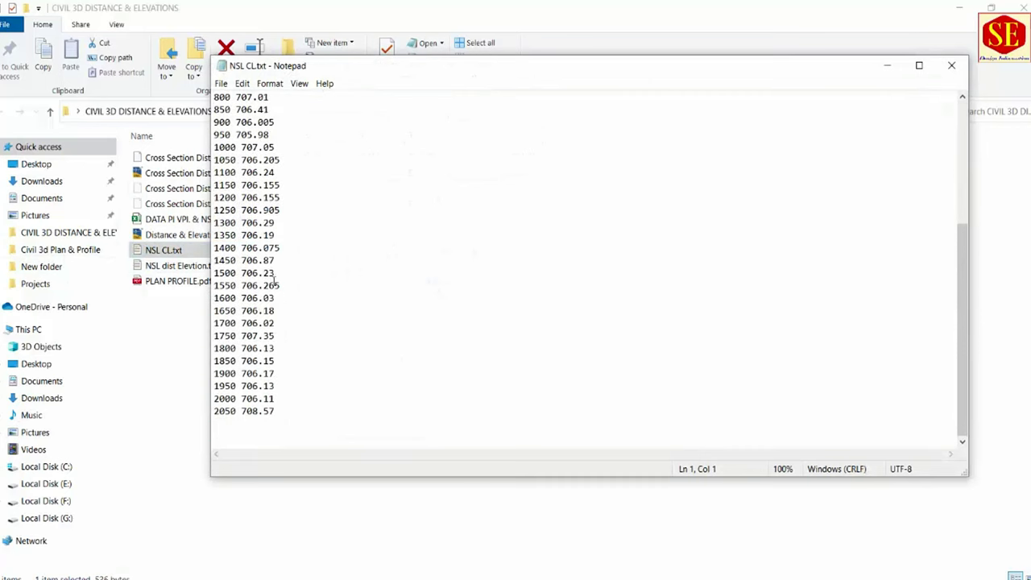
{"action": "scroll", "coordinate": [275, 281], "scroll_direction": "up", "scroll_amount": 6}
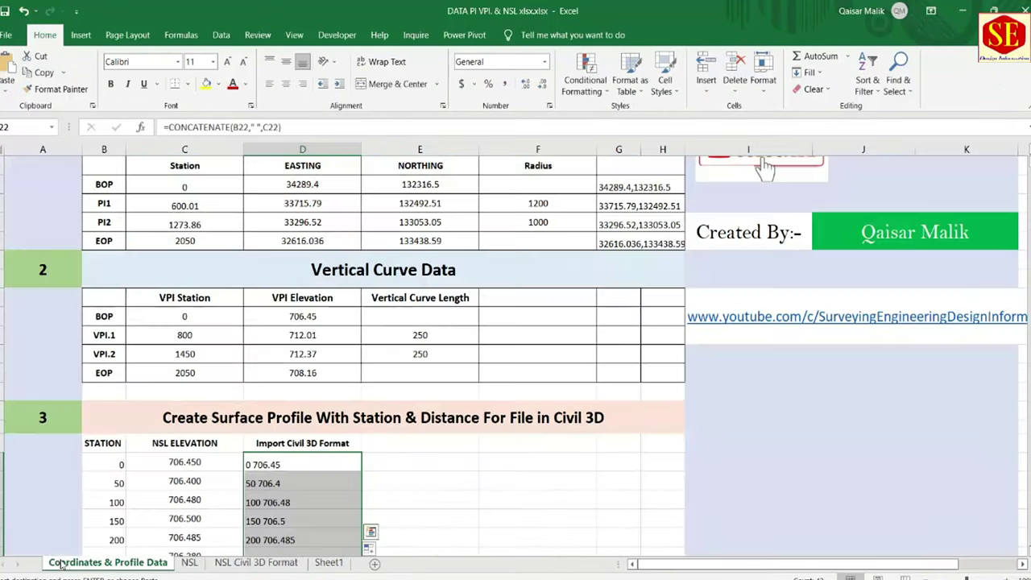
{"action": "left_click", "coordinate": [108, 562]}
{"action": "scroll", "coordinate": [494, 263], "scroll_direction": "up", "scroll_amount": 1}
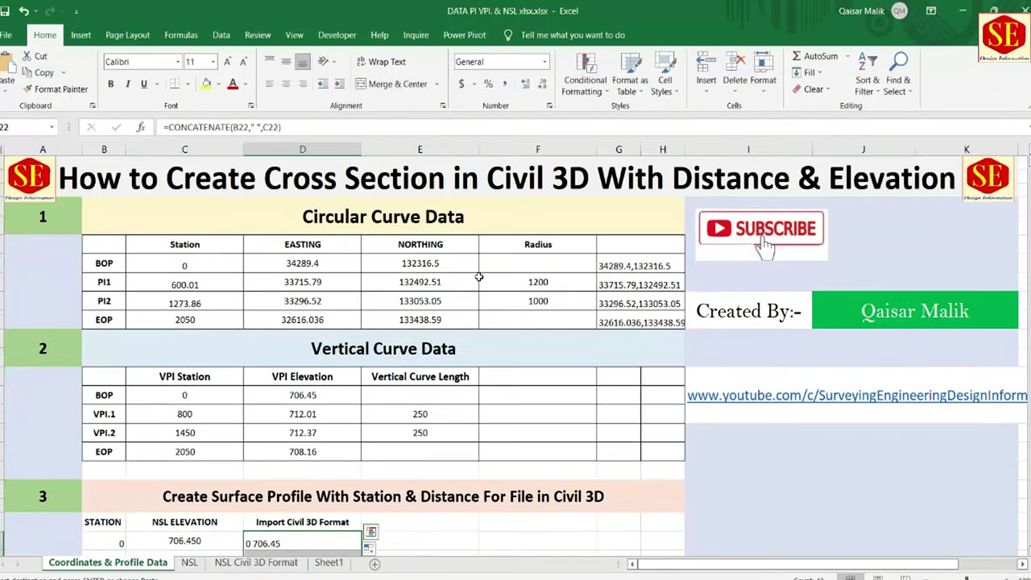
{"action": "scroll", "coordinate": [451, 267], "scroll_direction": "down", "scroll_amount": 2}
{"action": "scroll", "coordinate": [379, 296], "scroll_direction": "down", "scroll_amount": 1}
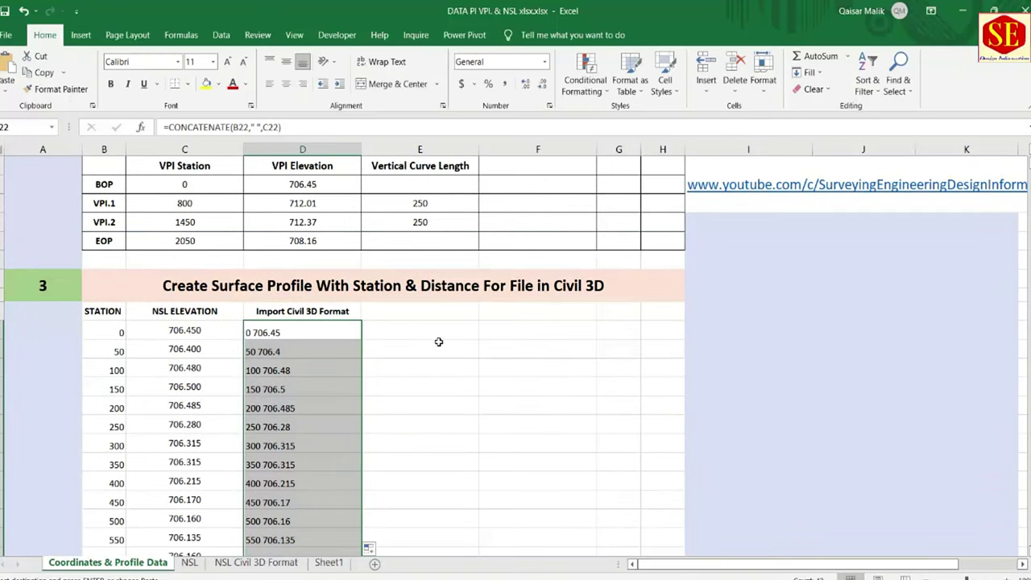
{"action": "left_click", "coordinate": [188, 563]}
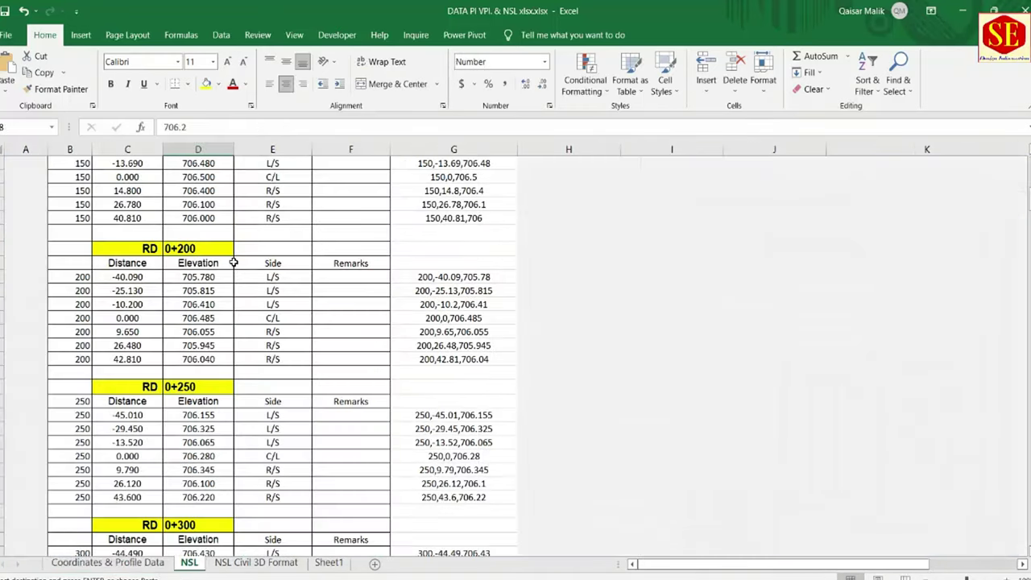
{"action": "left_click", "coordinate": [264, 563]}
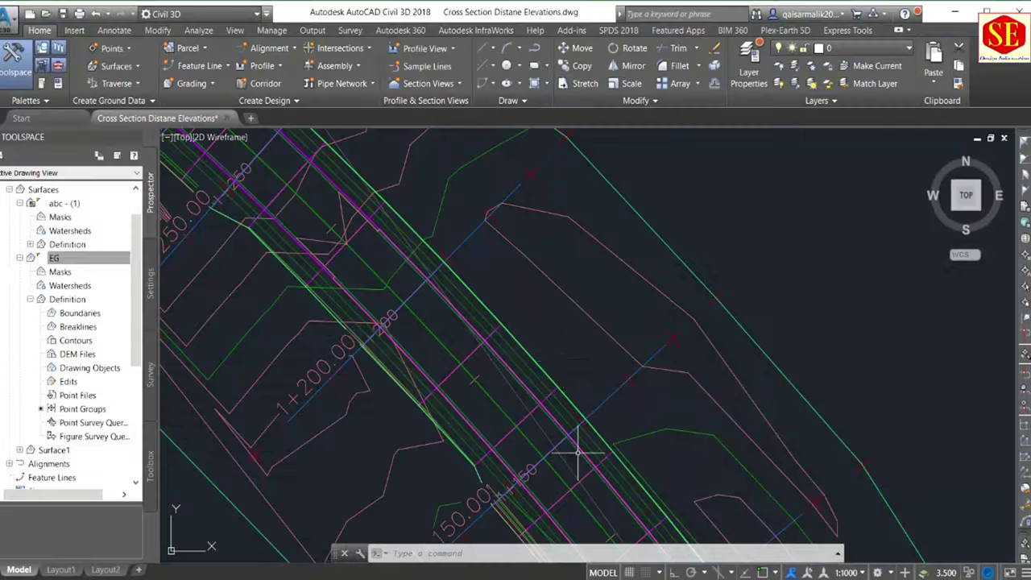
{"action": "scroll", "coordinate": [568, 341], "scroll_direction": "down", "scroll_amount": 3}
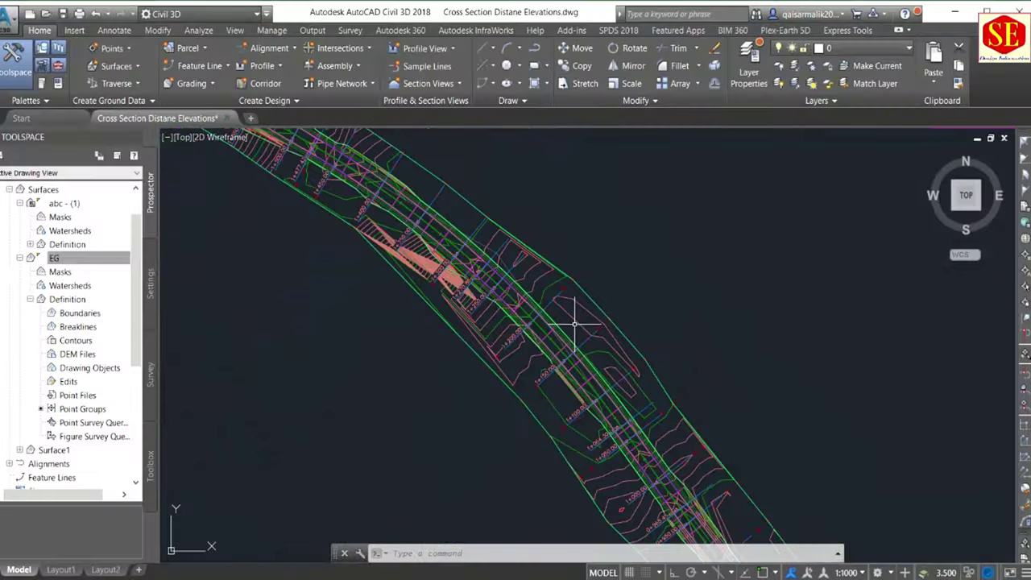
{"action": "scroll", "coordinate": [580, 387], "scroll_direction": "up", "scroll_amount": 2}
{"action": "scroll", "coordinate": [606, 310], "scroll_direction": "down", "scroll_amount": 2}
{"action": "scroll", "coordinate": [564, 330], "scroll_direction": "up", "scroll_amount": 2}
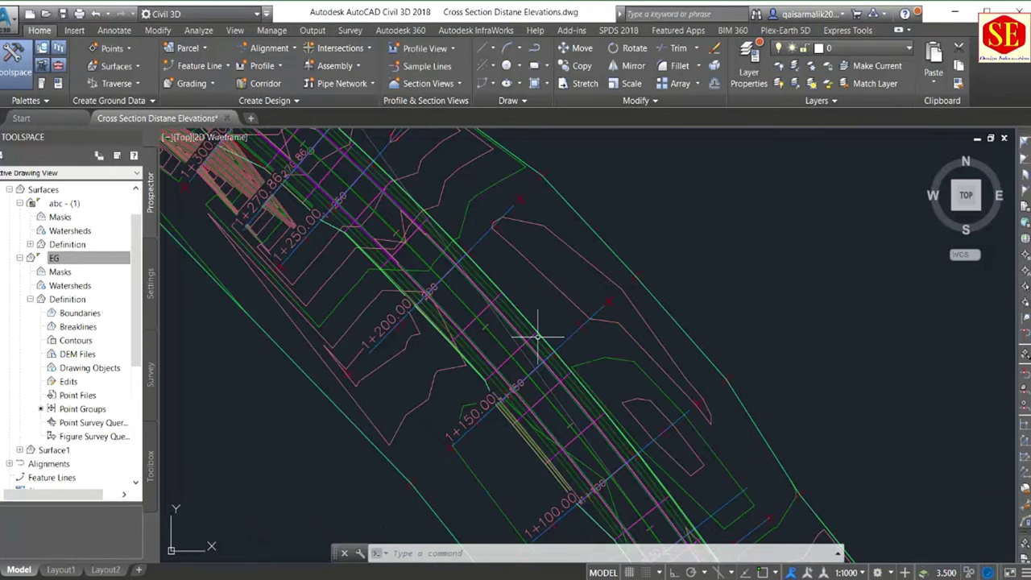
{"action": "scroll", "coordinate": [484, 281], "scroll_direction": "down", "scroll_amount": 3}
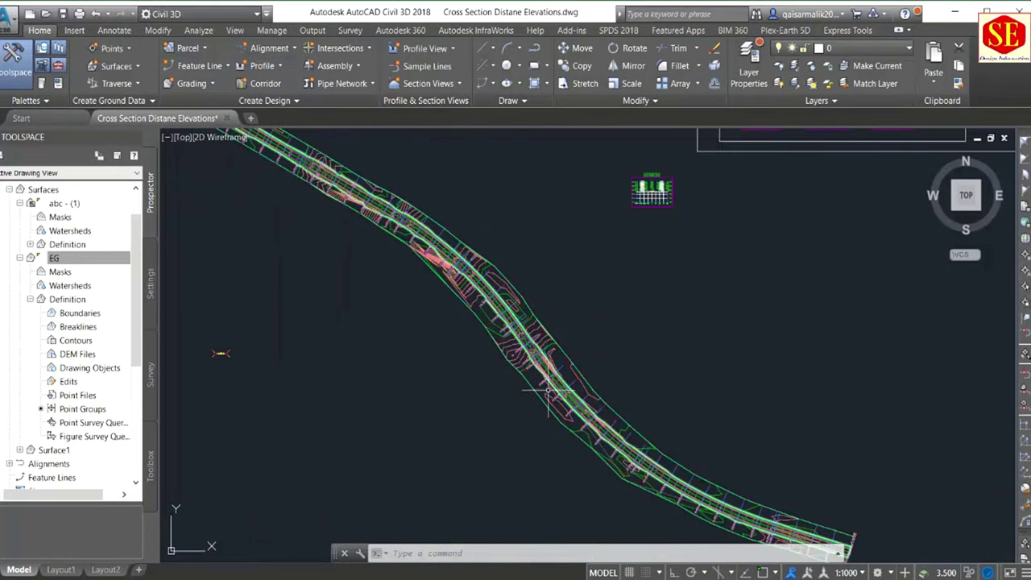
{"action": "scroll", "coordinate": [496, 277], "scroll_direction": "down", "scroll_amount": 2}
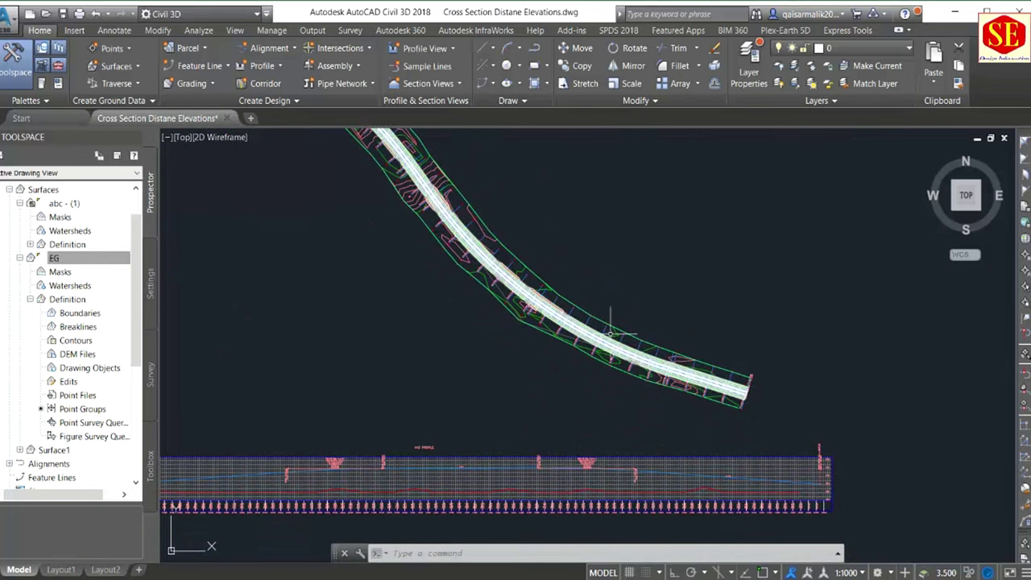
{"action": "scroll", "coordinate": [323, 477], "scroll_direction": "up", "scroll_amount": 4}
{"action": "scroll", "coordinate": [322, 477], "scroll_direction": "down", "scroll_amount": 2}
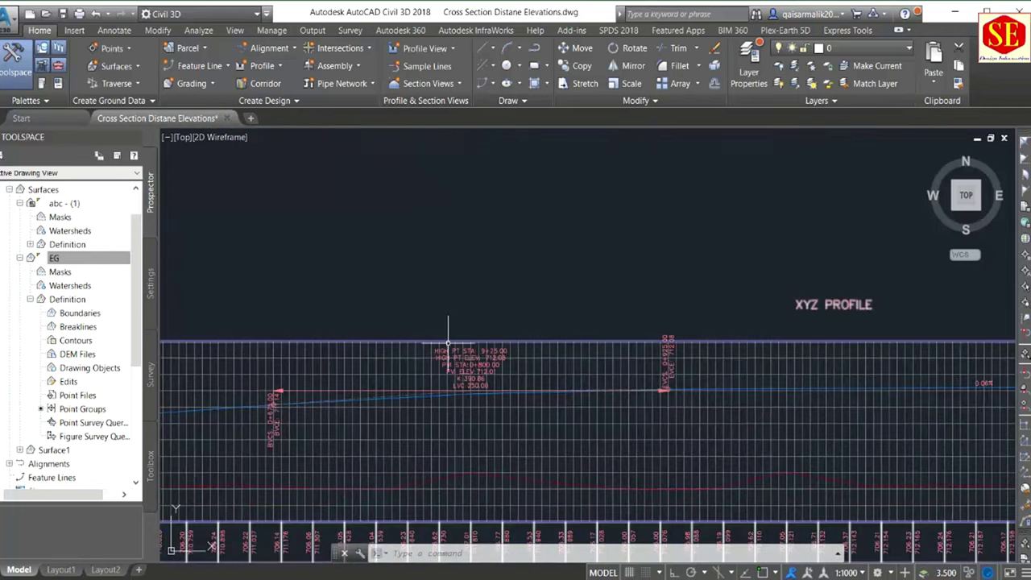
{"action": "scroll", "coordinate": [444, 328], "scroll_direction": "down", "scroll_amount": 3}
{"action": "scroll", "coordinate": [824, 472], "scroll_direction": "up", "scroll_amount": 3}
{"action": "scroll", "coordinate": [768, 357], "scroll_direction": "up", "scroll_amount": 2}
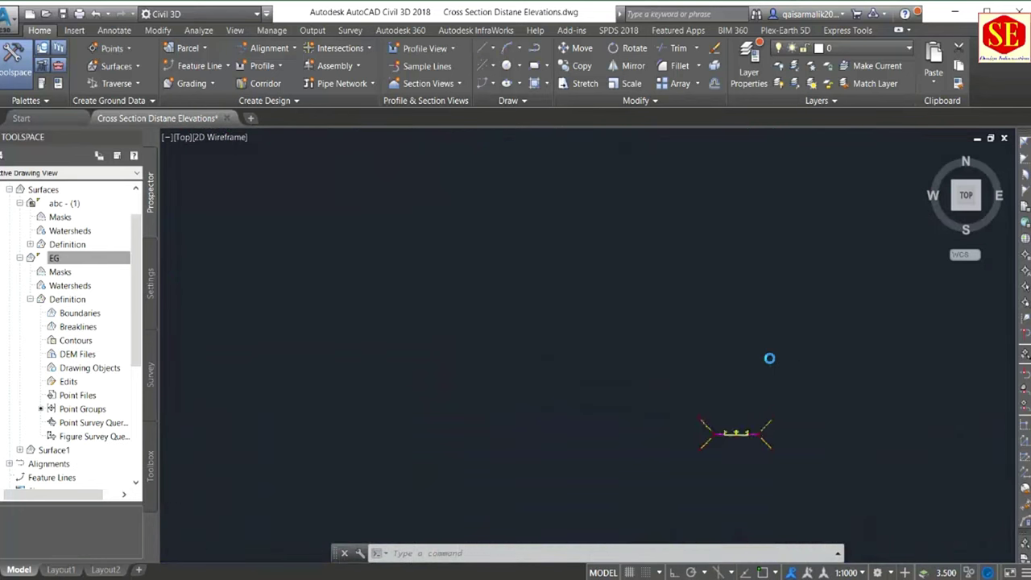
{"action": "scroll", "coordinate": [620, 452], "scroll_direction": "down", "scroll_amount": 5}
{"action": "scroll", "coordinate": [619, 452], "scroll_direction": "down", "scroll_amount": 3}
{"action": "scroll", "coordinate": [796, 409], "scroll_direction": "up", "scroll_amount": 2}
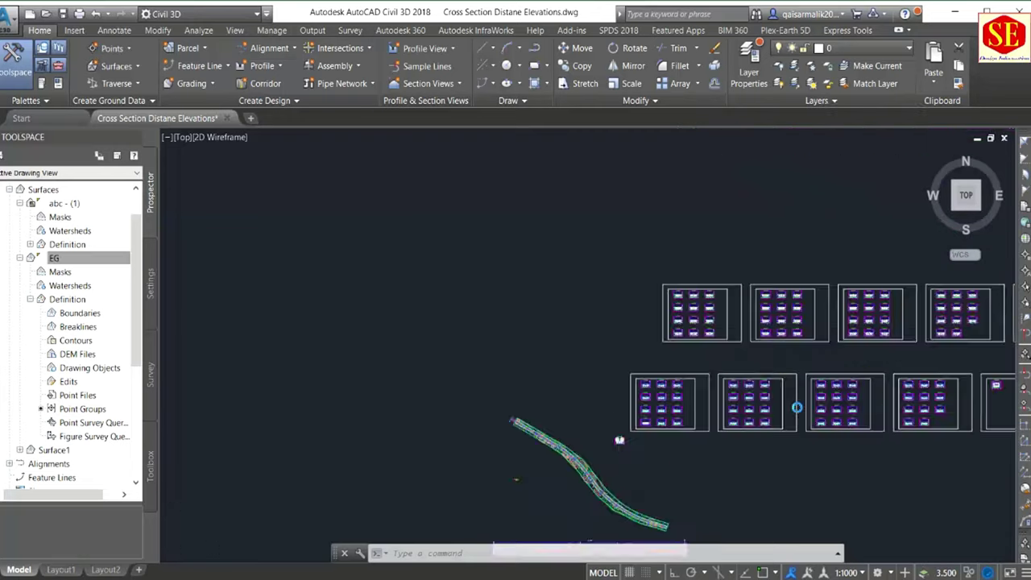
{"action": "scroll", "coordinate": [534, 428], "scroll_direction": "up", "scroll_amount": 2}
{"action": "scroll", "coordinate": [621, 324], "scroll_direction": "down", "scroll_amount": 1}
{"action": "scroll", "coordinate": [621, 323], "scroll_direction": "up", "scroll_amount": 8}
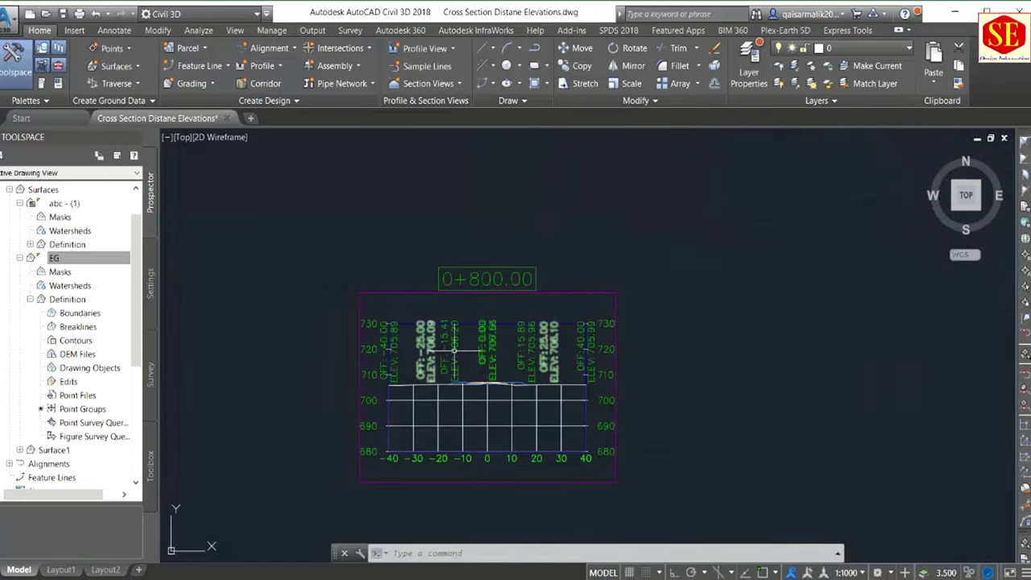
{"action": "scroll", "coordinate": [454, 350], "scroll_direction": "up", "scroll_amount": 3}
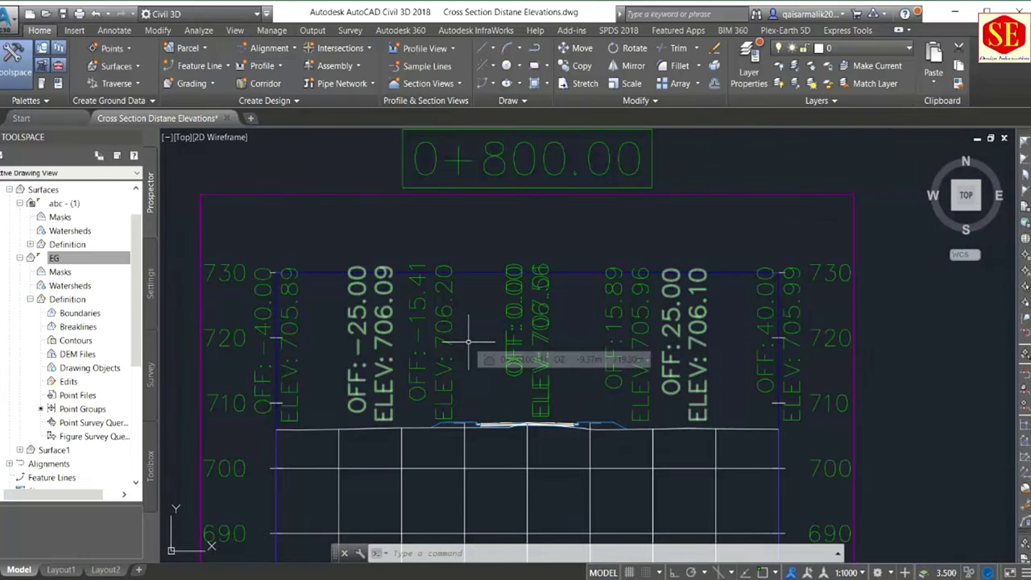
{"action": "scroll", "coordinate": [469, 343], "scroll_direction": "down", "scroll_amount": 6}
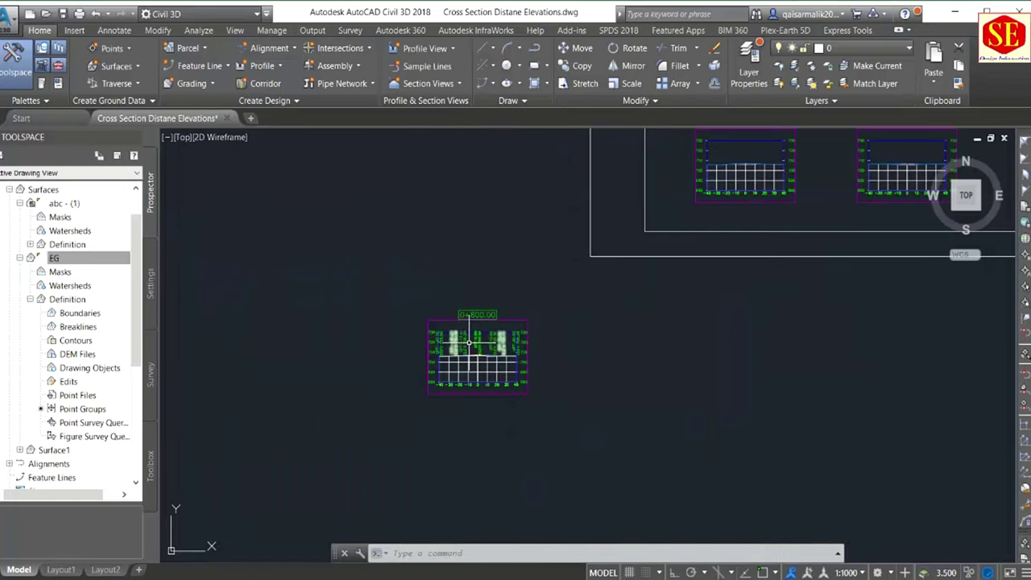
{"action": "scroll", "coordinate": [468, 342], "scroll_direction": "up", "scroll_amount": 2}
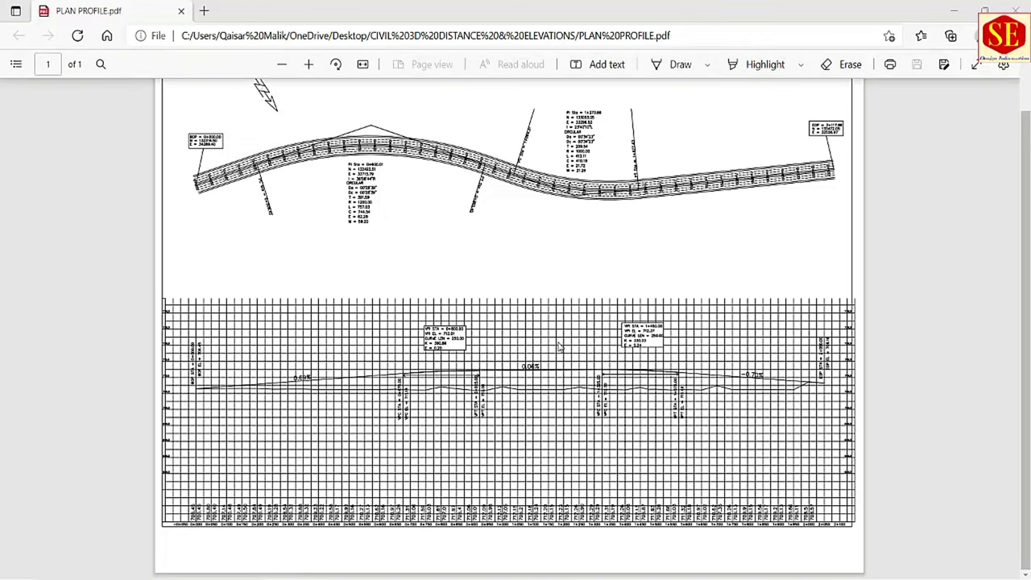
Step: Enlarge PLAN PROFILE.pdf on the vertical profile with its grades and VPI station/elevation labels
{"action": "scroll", "coordinate": [513, 244], "scroll_direction": "up", "scroll_amount": 1, "text": "ctrl"}
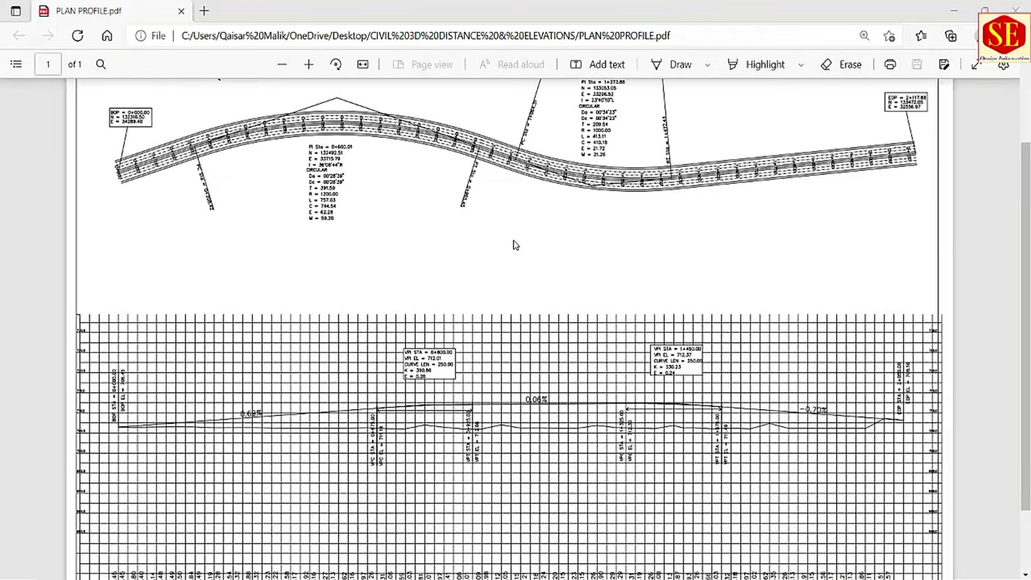
{"action": "scroll", "coordinate": [514, 244], "scroll_direction": "up", "scroll_amount": 2}
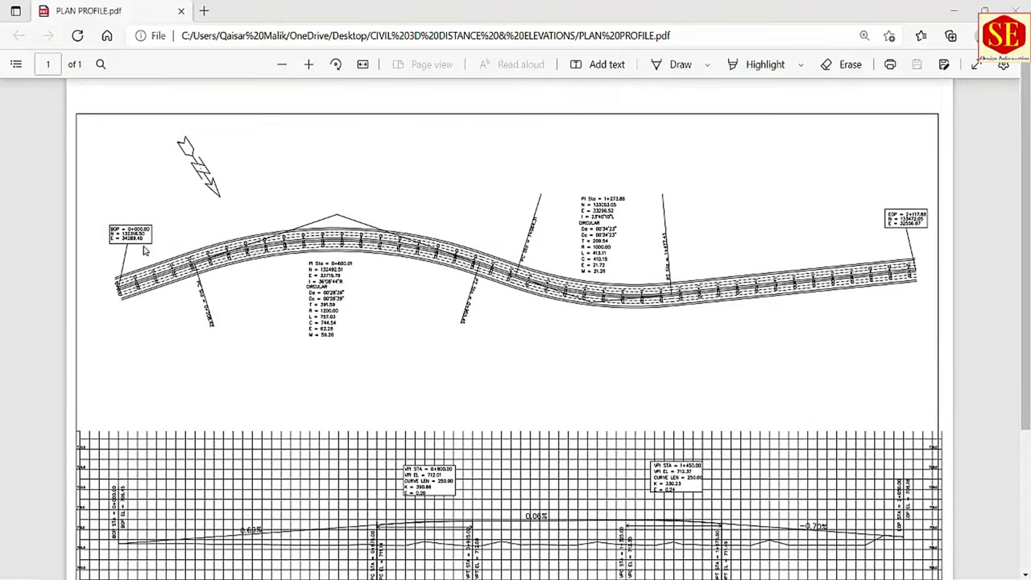
{"action": "scroll", "coordinate": [145, 250], "scroll_direction": "up", "scroll_amount": 1, "text": "ctrl"}
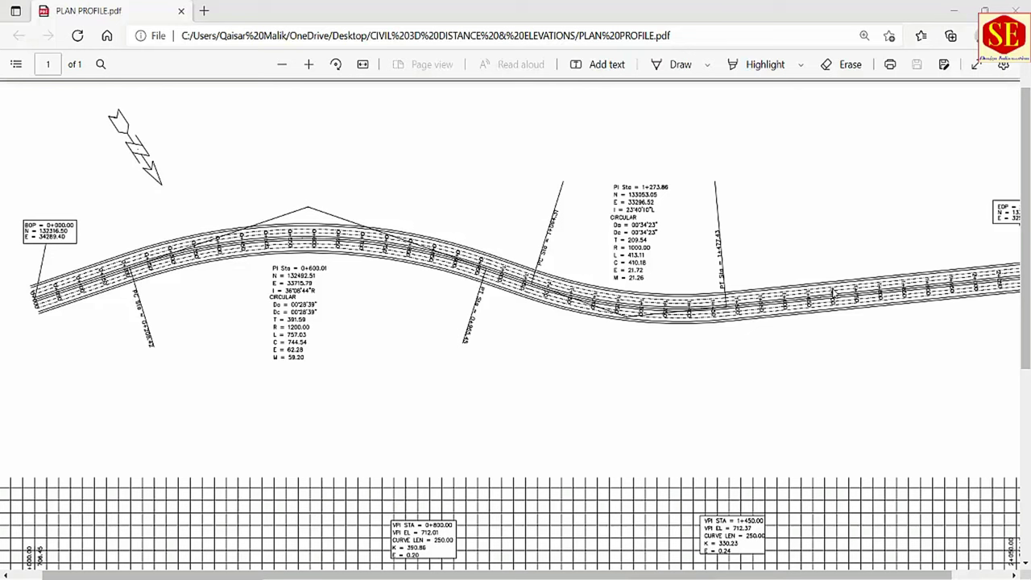
{"action": "scroll", "coordinate": [834, 292], "scroll_direction": "down", "scroll_amount": 4}
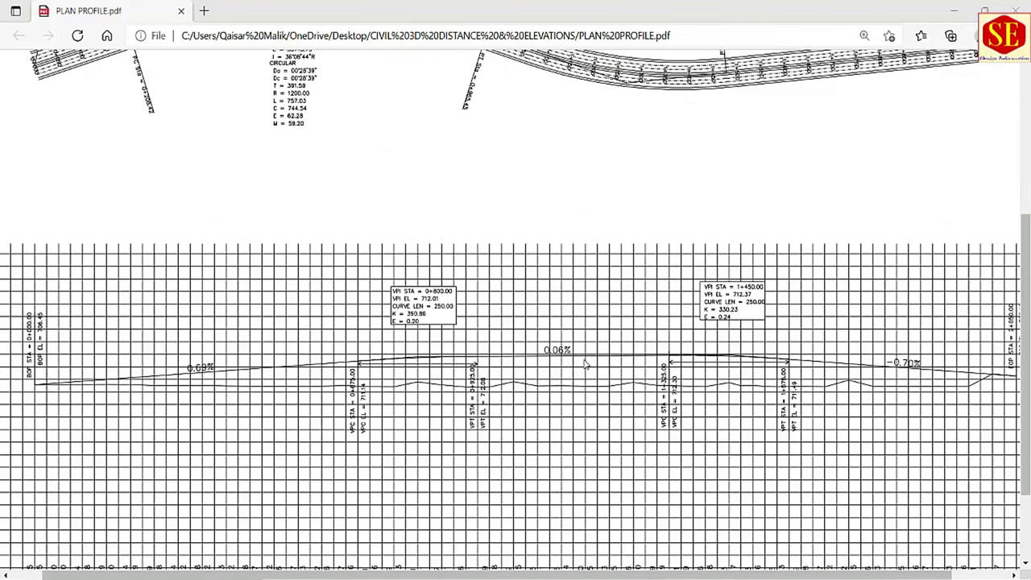
{"action": "scroll", "coordinate": [585, 364], "scroll_direction": "up", "scroll_amount": 3}
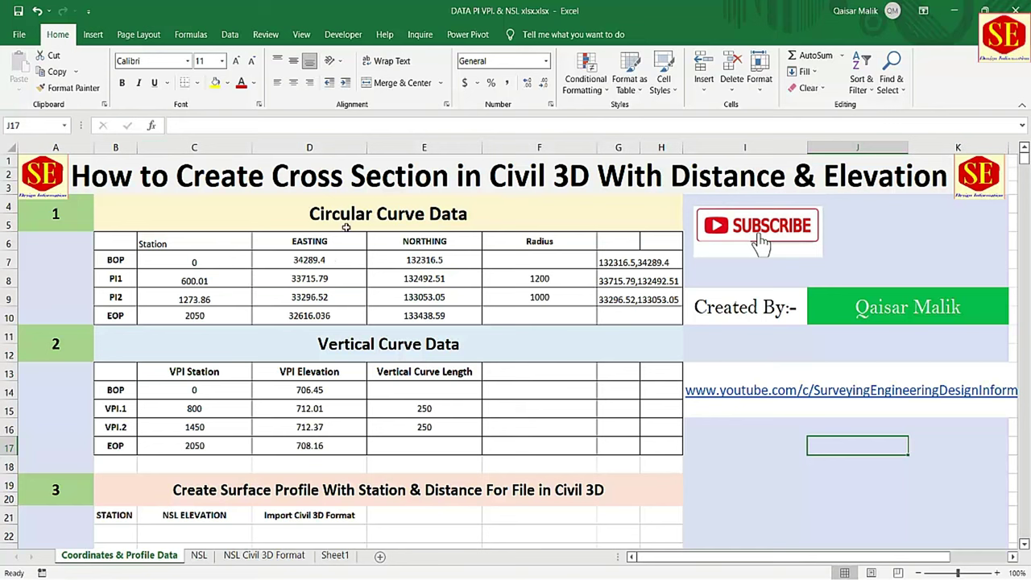
{"action": "left_click", "coordinate": [372, 216]}
{"action": "left_click", "coordinate": [351, 343]}
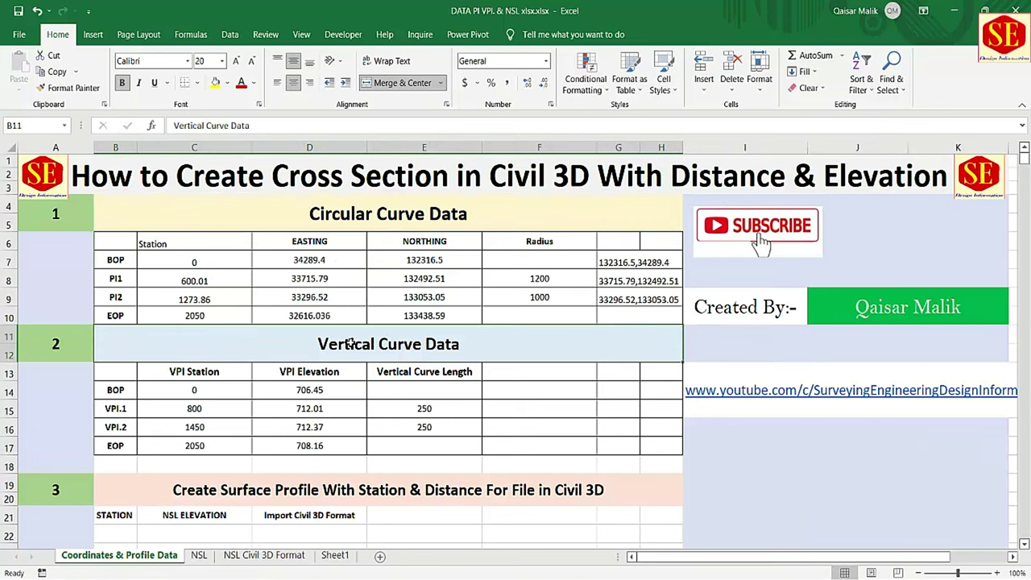
{"action": "scroll", "coordinate": [351, 343], "scroll_direction": "down", "scroll_amount": 1}
{"action": "left_click", "coordinate": [265, 448]}
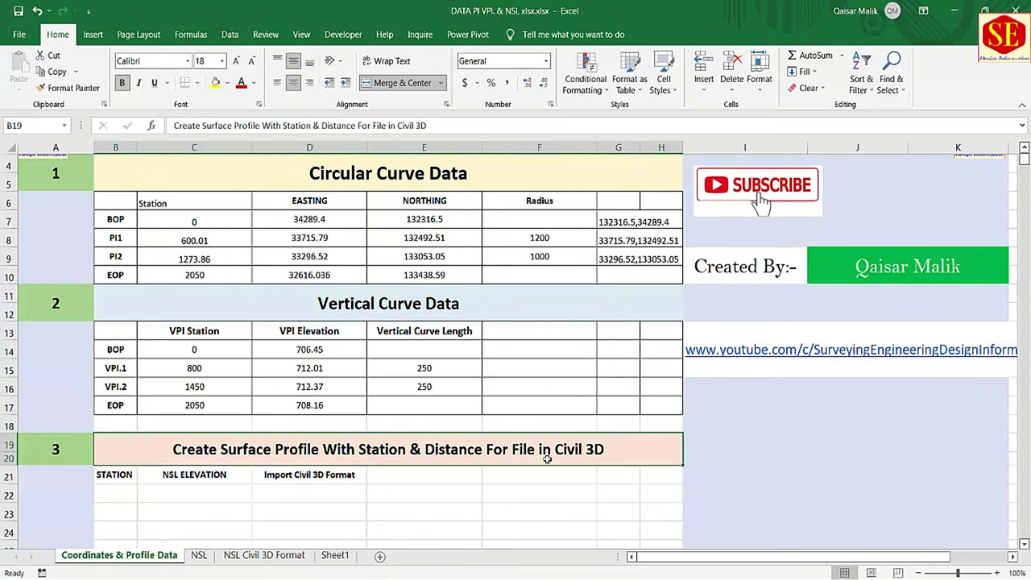
{"action": "scroll", "coordinate": [547, 458], "scroll_direction": "down", "scroll_amount": 1}
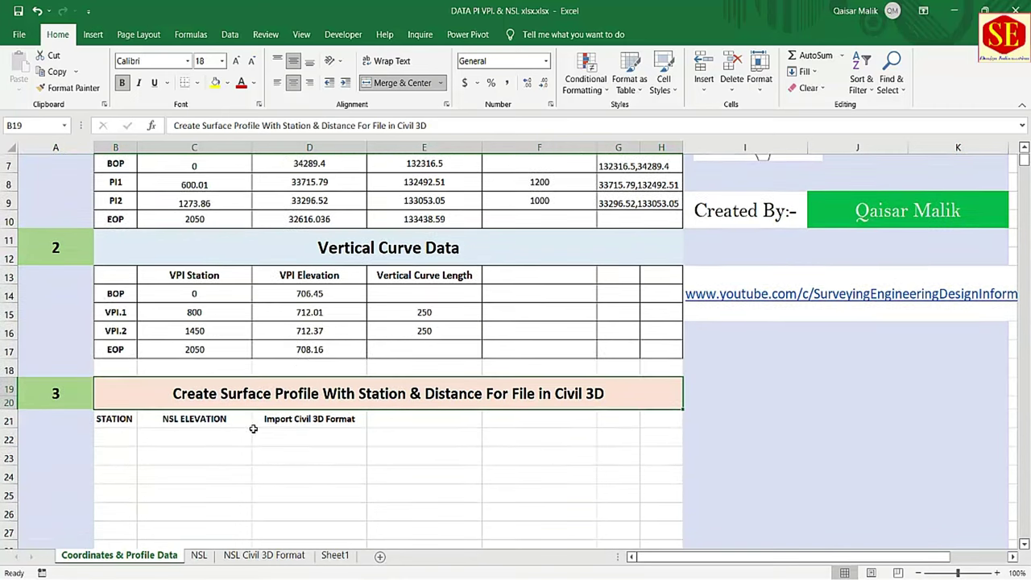
{"action": "scroll", "coordinate": [399, 434], "scroll_direction": "up", "scroll_amount": 2}
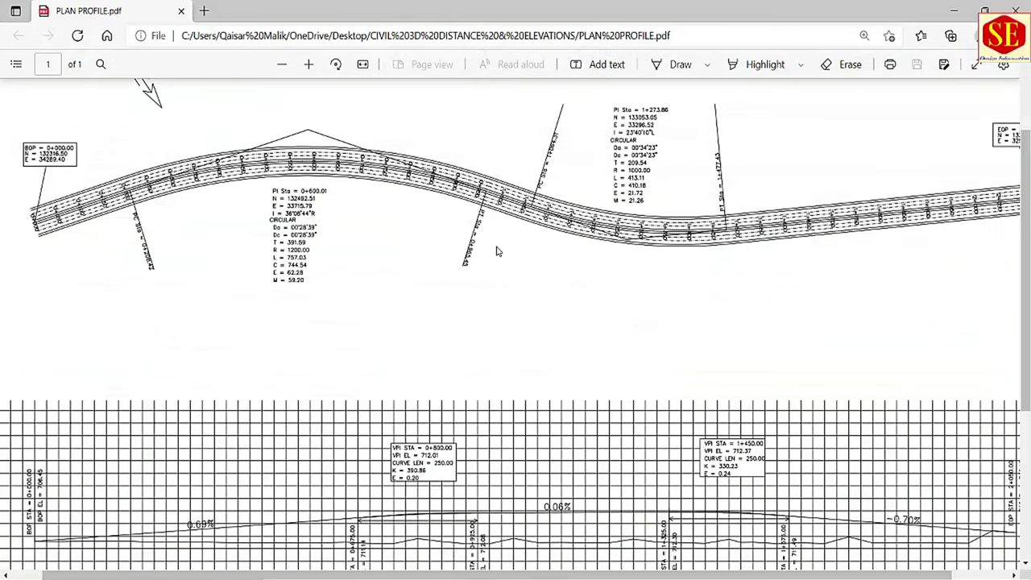
{"action": "scroll", "coordinate": [473, 203], "scroll_direction": "down", "scroll_amount": 1, "text": "ctrl"}
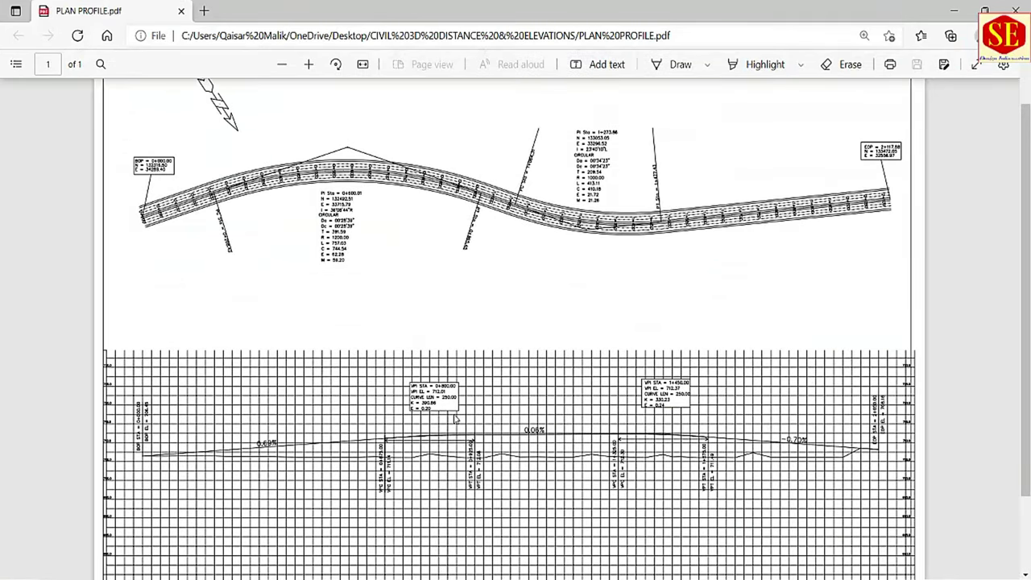
{"action": "scroll", "coordinate": [455, 410], "scroll_direction": "down", "scroll_amount": 1}
{"action": "scroll", "coordinate": [459, 355], "scroll_direction": "down", "scroll_amount": 1}
{"action": "scroll", "coordinate": [467, 306], "scroll_direction": "up", "scroll_amount": 2}
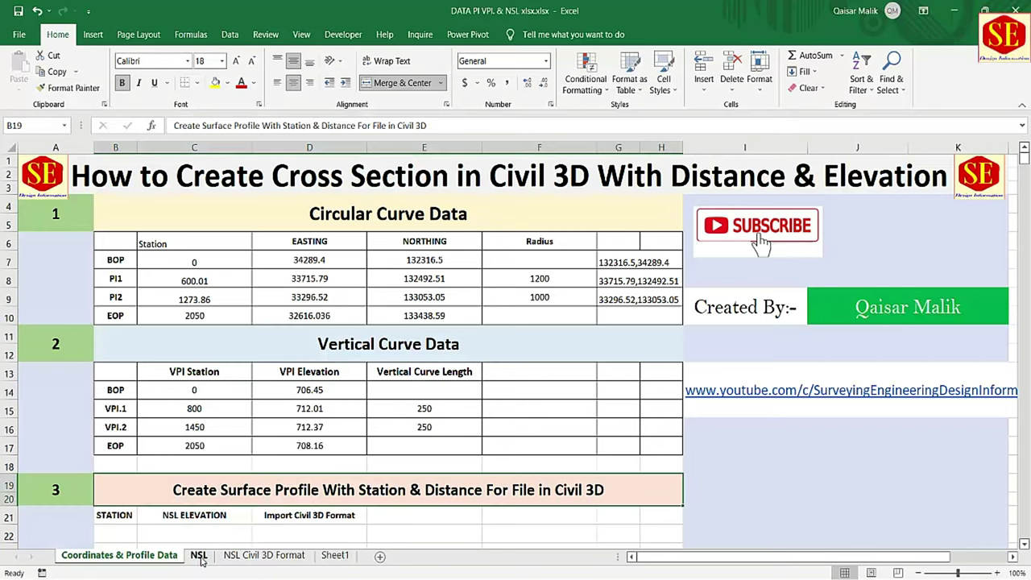
Step: On the NSL sheet, check the RD 0+000 distances and elevations (706.200, 706.420)
{"action": "left_click", "coordinate": [201, 558]}
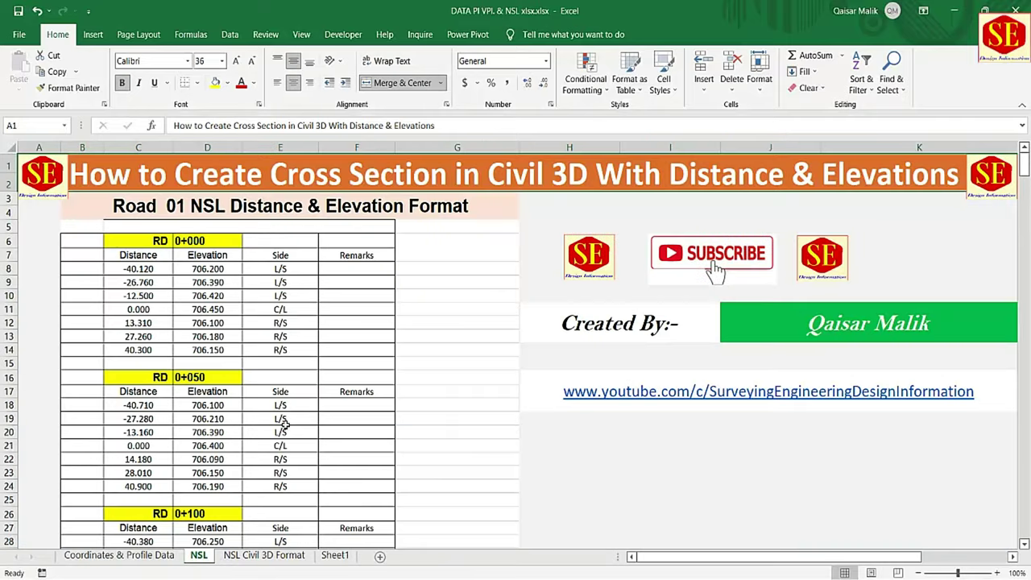
{"action": "left_click", "coordinate": [139, 269]}
{"action": "left_click", "coordinate": [207, 269]}
{"action": "left_click", "coordinate": [141, 294]}
{"action": "left_click", "coordinate": [185, 296]}
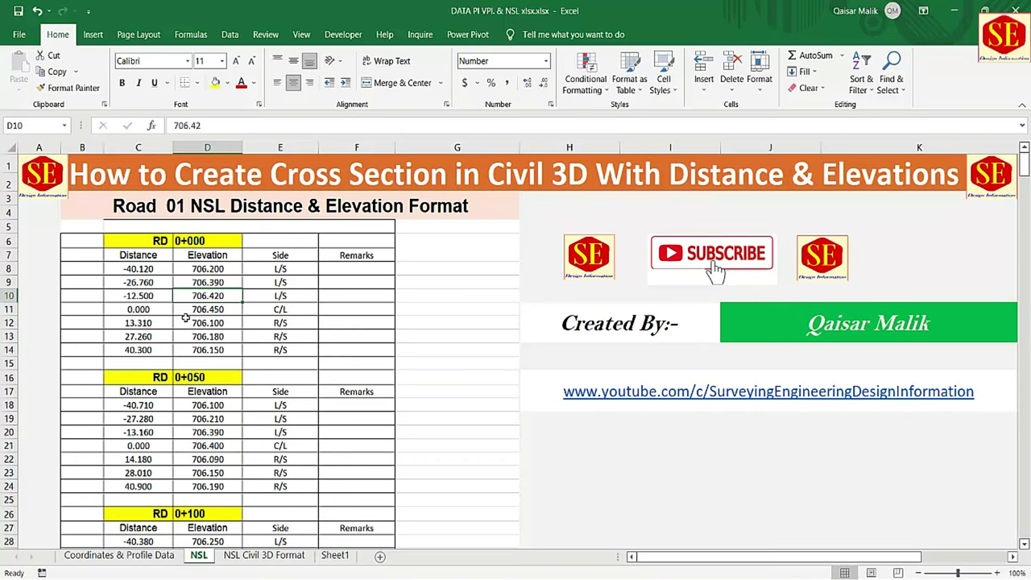
Step: Check distance/elevation pairs -40.120/706.200, -26.760/706.390, 0.000/706.450 and 27.260/706.180
{"action": "left_click", "coordinate": [161, 269]}
{"action": "left_click", "coordinate": [197, 271]}
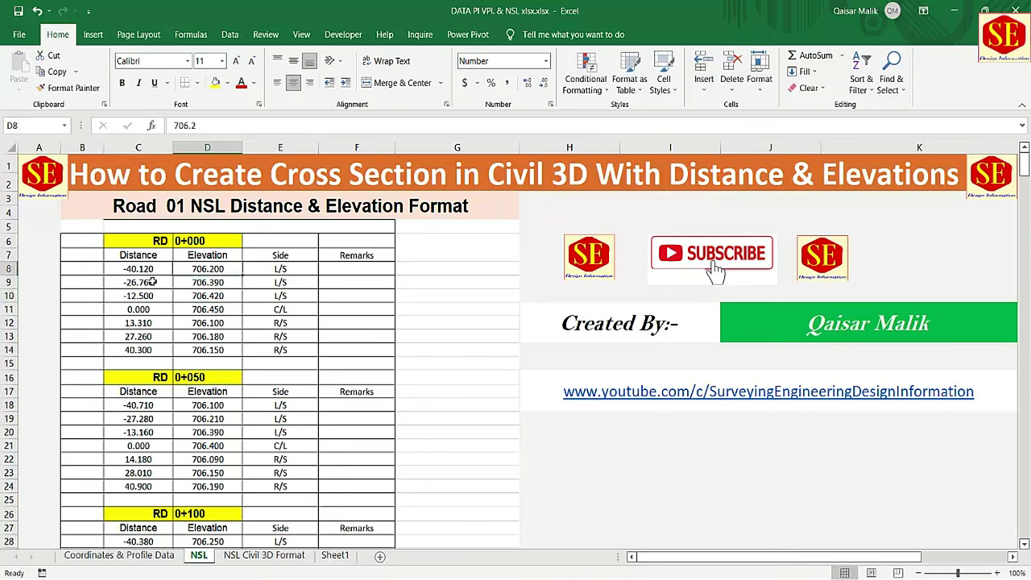
{"action": "left_click", "coordinate": [165, 282]}
{"action": "left_click", "coordinate": [195, 283]}
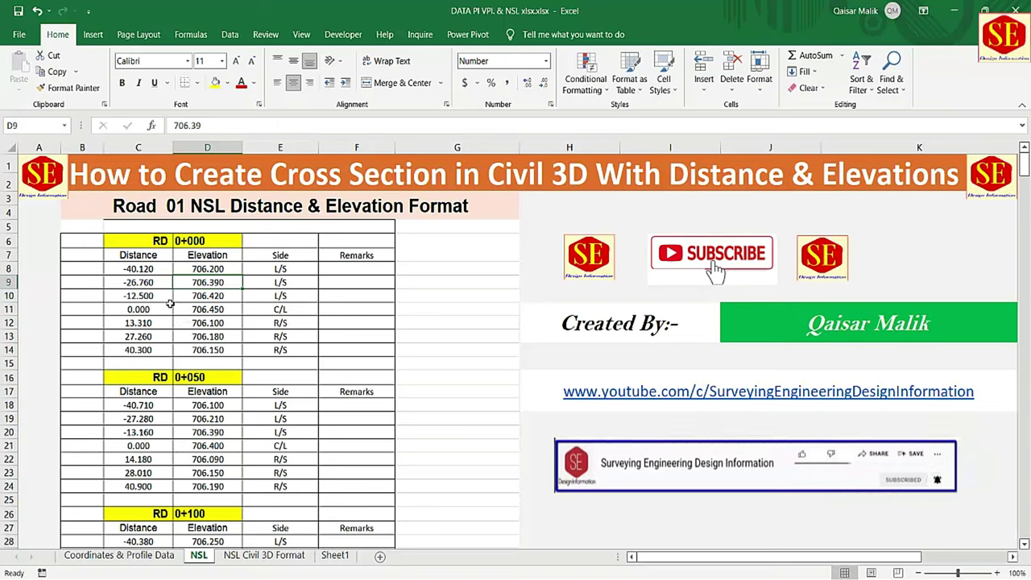
{"action": "left_click", "coordinate": [146, 308]}
{"action": "left_click", "coordinate": [190, 310]}
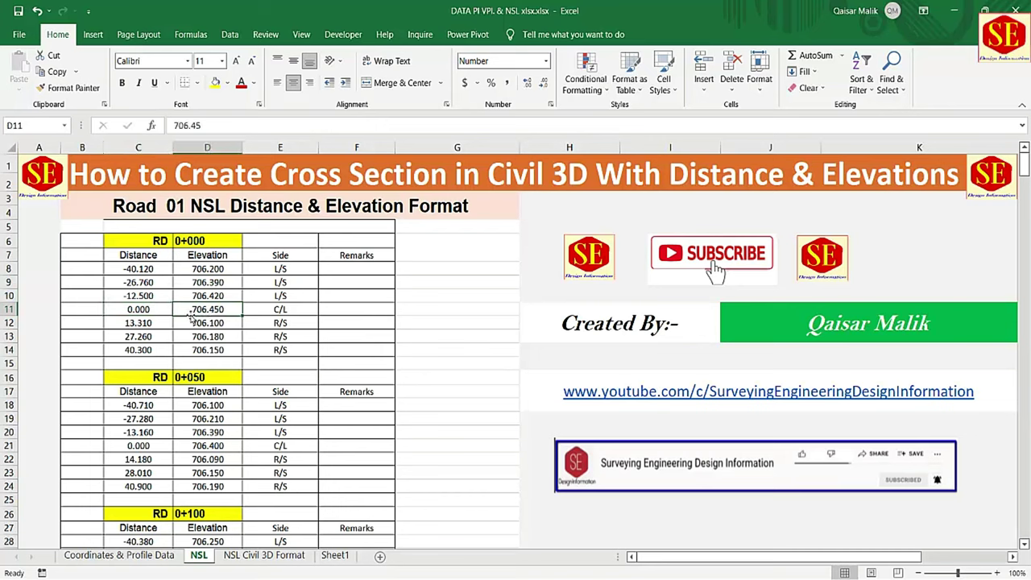
{"action": "left_click", "coordinate": [145, 335]}
{"action": "left_click", "coordinate": [198, 336]}
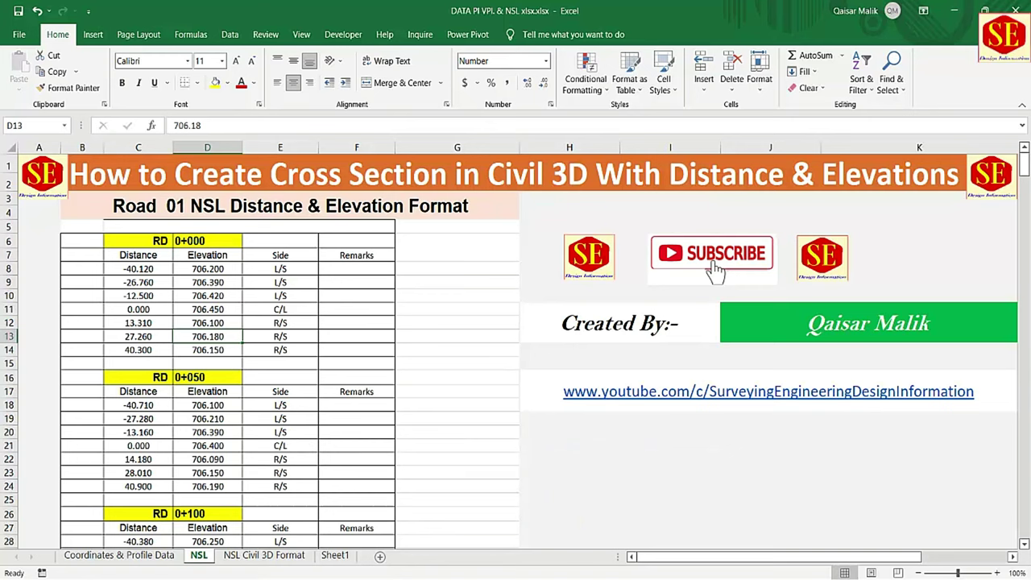
Step: Return to Coordinates & Profile Data's Circular Curve Data, then bring up the PLAN PROFILE.pdf drawing
{"action": "left_click", "coordinate": [147, 558]}
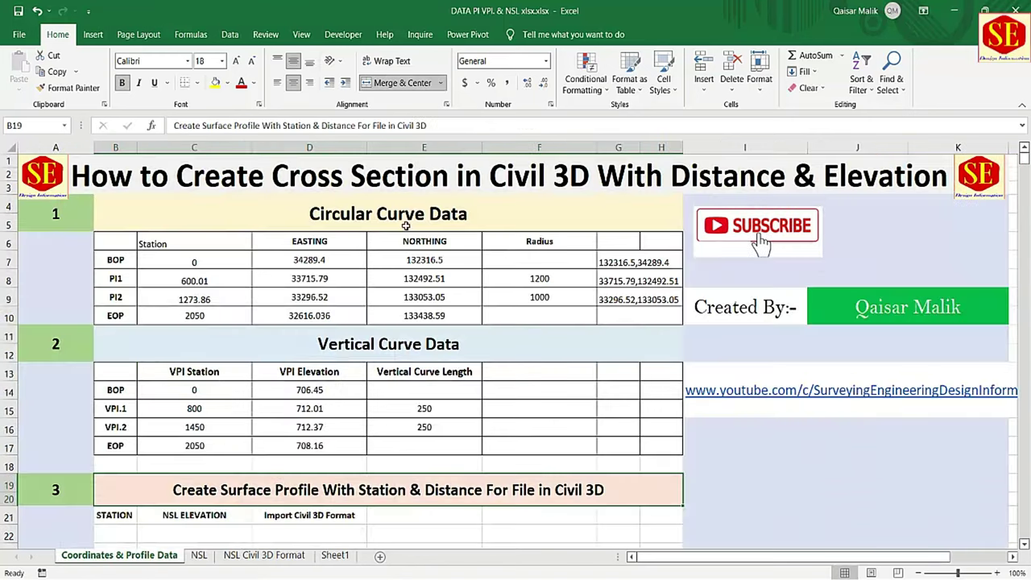
{"action": "left_click", "coordinate": [461, 228]}
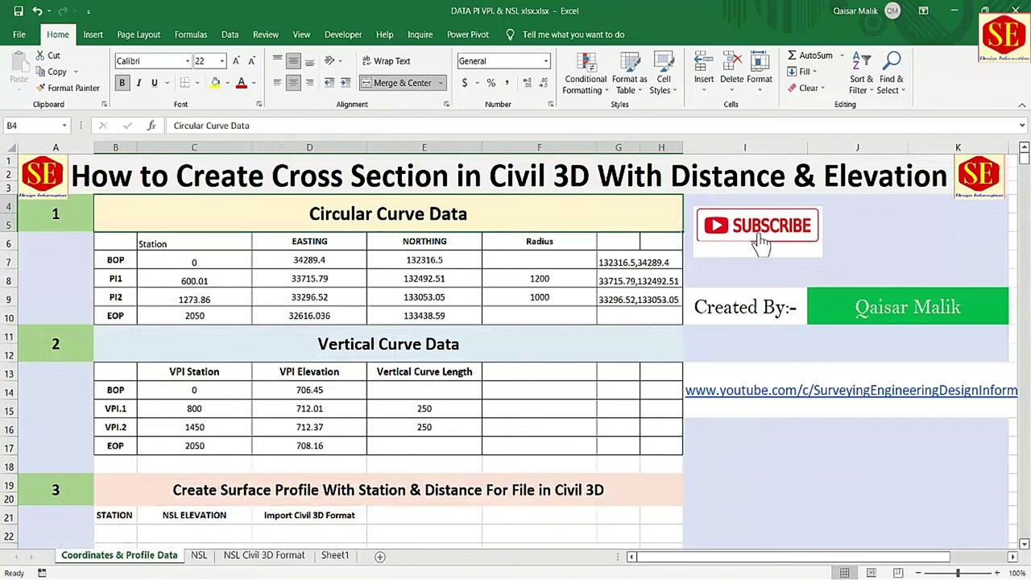
{"action": "key", "text": "alt+Tab"}
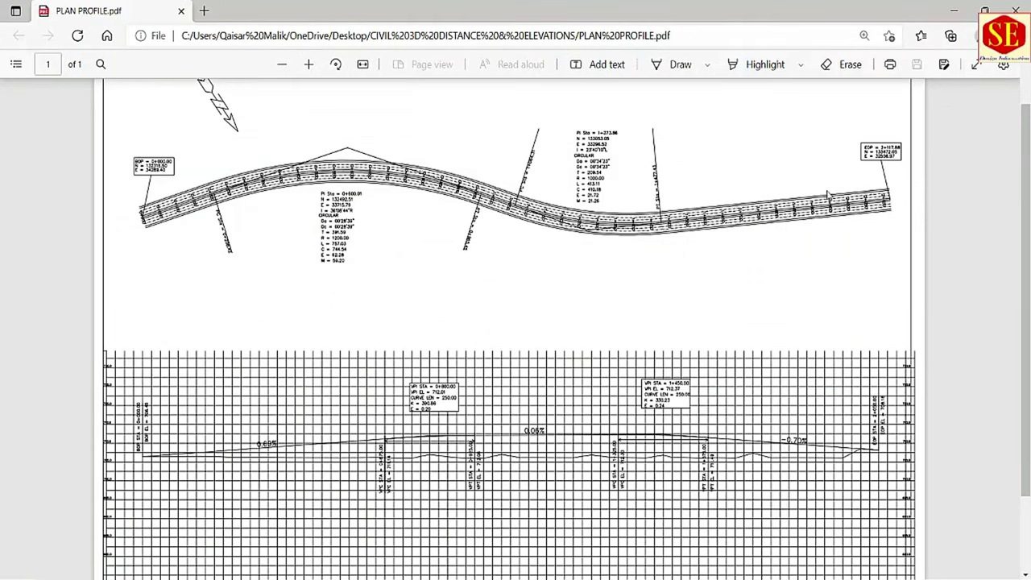
Step: Zoom into the plan and pan right to the second curve's PI data and EOP label
{"action": "scroll", "coordinate": [147, 161], "scroll_direction": "up", "scroll_amount": 4, "text": "ctrl"}
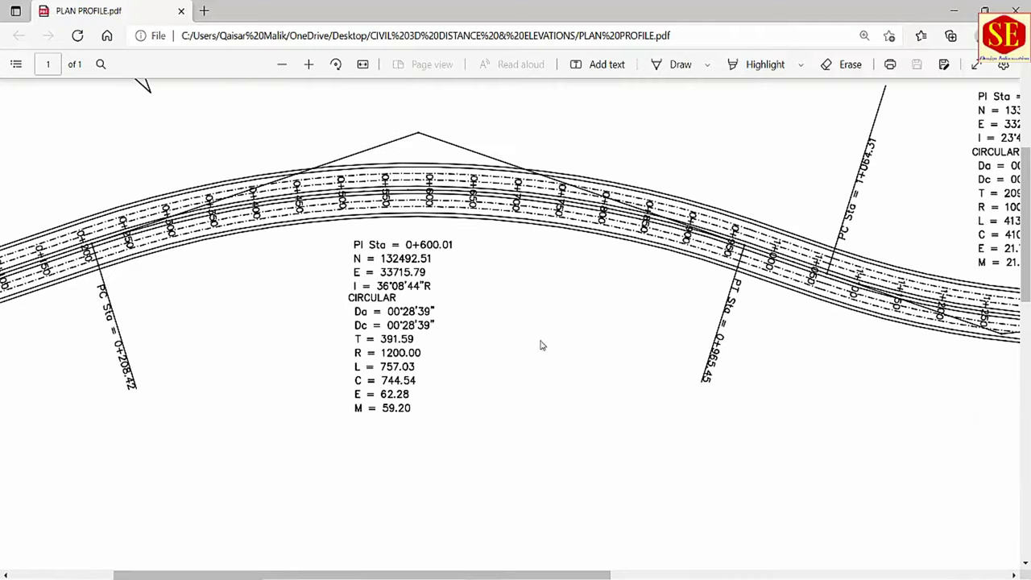
{"action": "left_click_drag", "start_coordinate": [484, 574], "coordinate": [381, 575]}
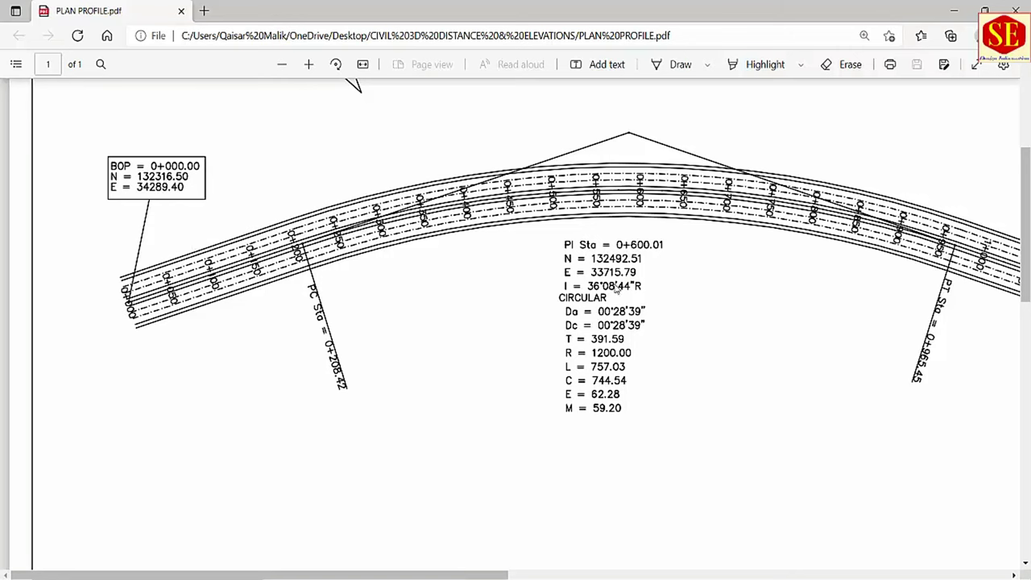
{"action": "left_click", "coordinate": [598, 570]}
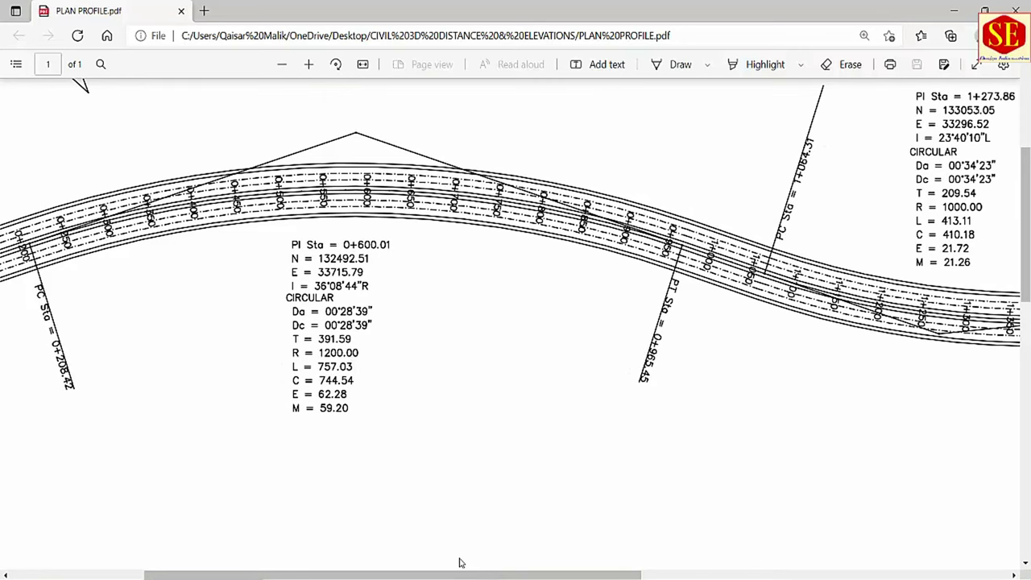
{"action": "left_click_drag", "start_coordinate": [460, 574], "coordinate": [790, 574]}
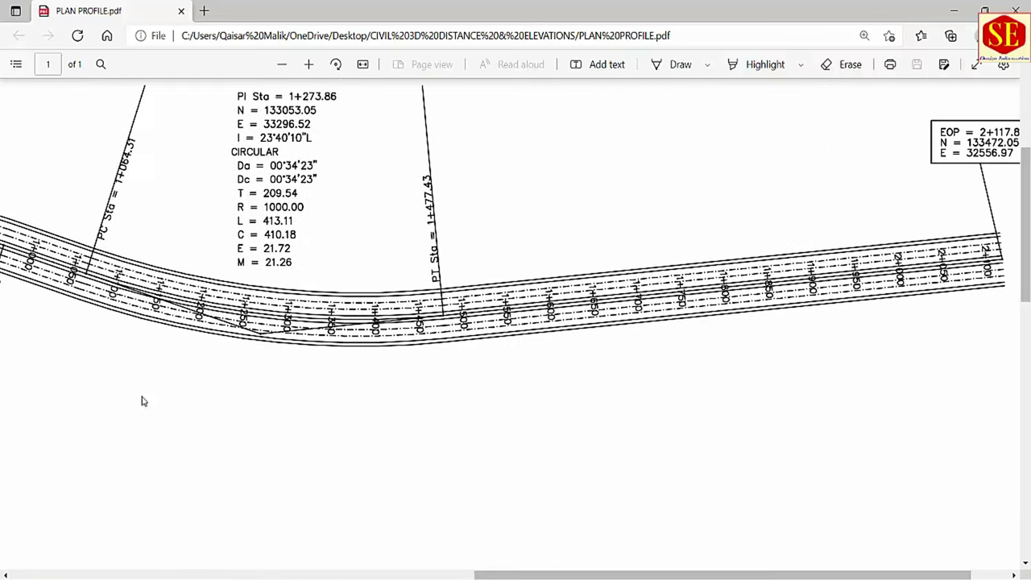
{"action": "scroll", "coordinate": [157, 323], "scroll_direction": "up", "scroll_amount": 2}
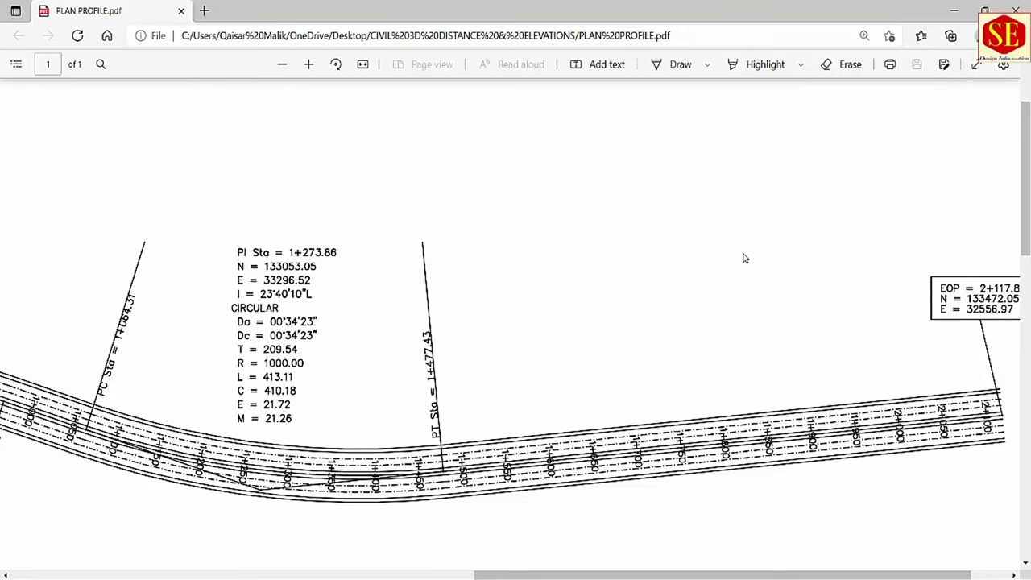
{"action": "scroll", "coordinate": [745, 258], "scroll_direction": "down", "scroll_amount": 1, "text": "ctrl"}
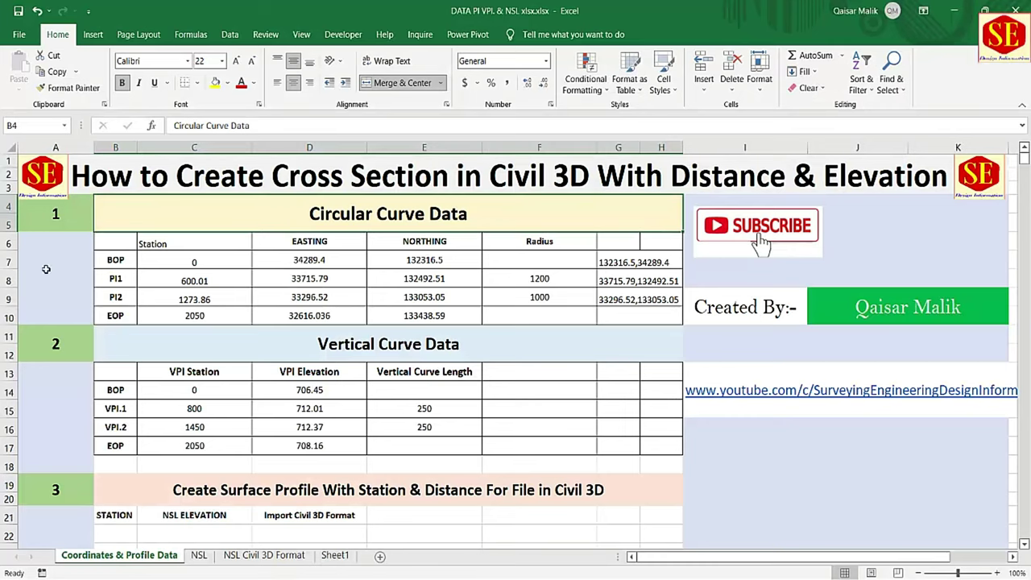
Step: Check the curve stations, EOP station 2050 and BOP northing 132316.5 in the data table
{"action": "left_click", "coordinate": [194, 299]}
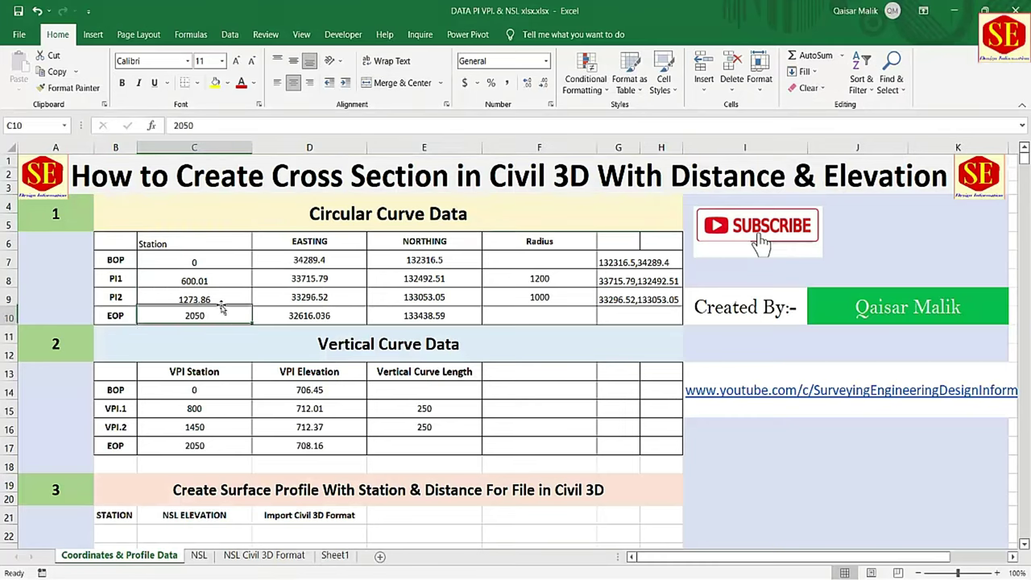
{"action": "left_click", "coordinate": [322, 257]}
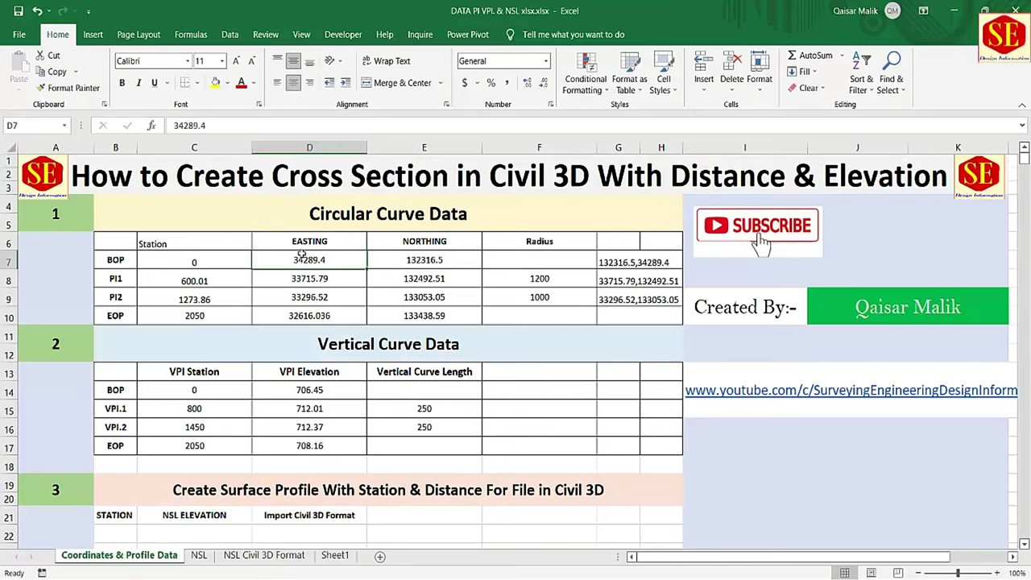
{"action": "left_click", "coordinate": [447, 254]}
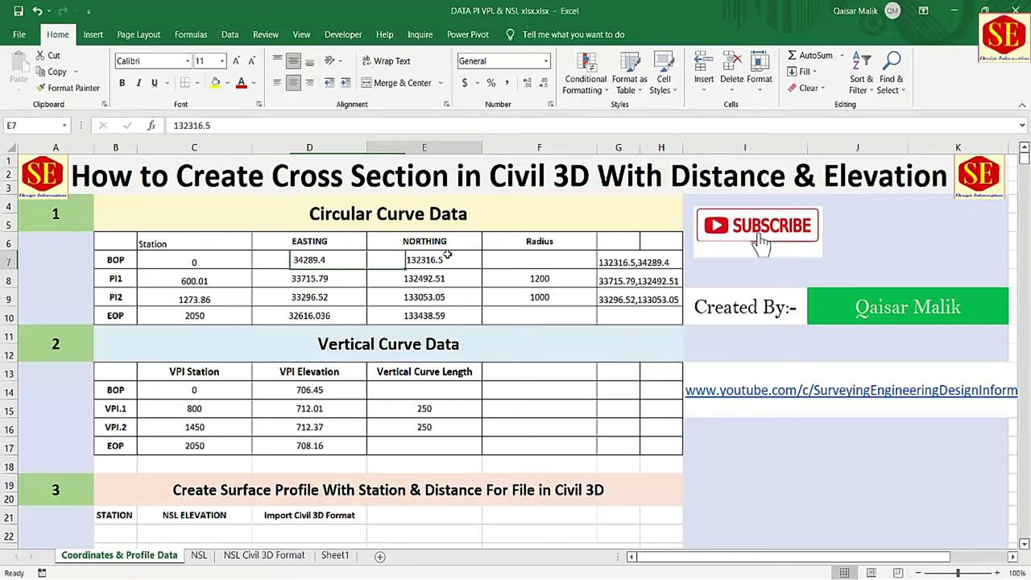
{"action": "left_click", "coordinate": [550, 256]}
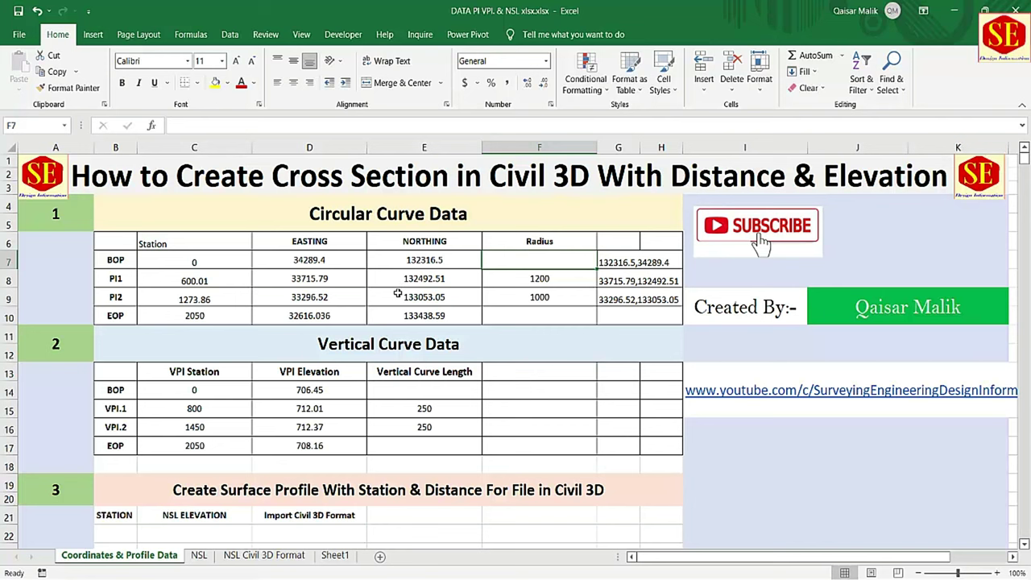
Step: Compare the PI2 station 1273.86 against the plan profile PDF, then return to the workbook
{"action": "scroll", "coordinate": [397, 293], "scroll_direction": "down", "scroll_amount": 1}
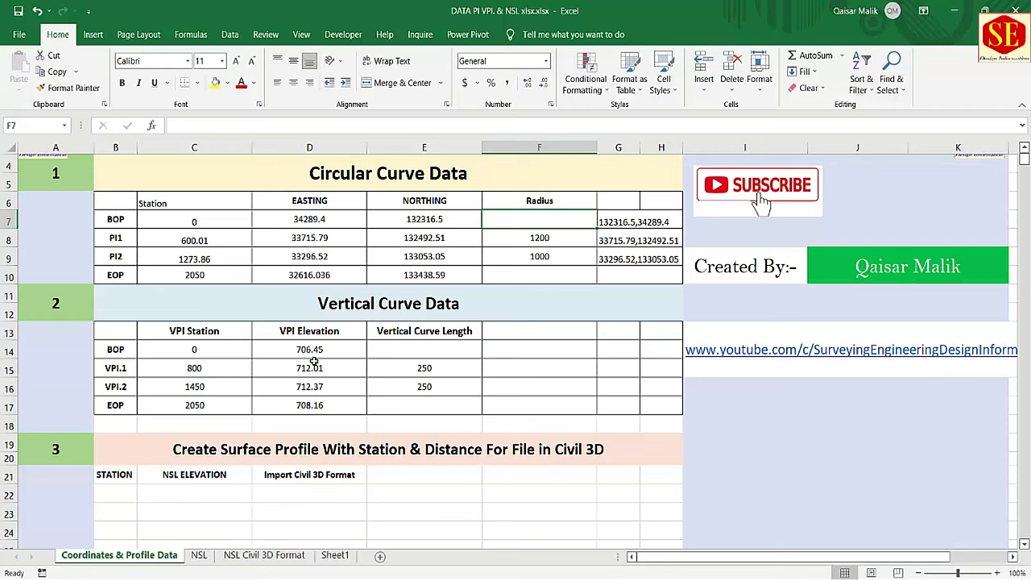
{"action": "scroll", "coordinate": [376, 339], "scroll_direction": "up", "scroll_amount": 1}
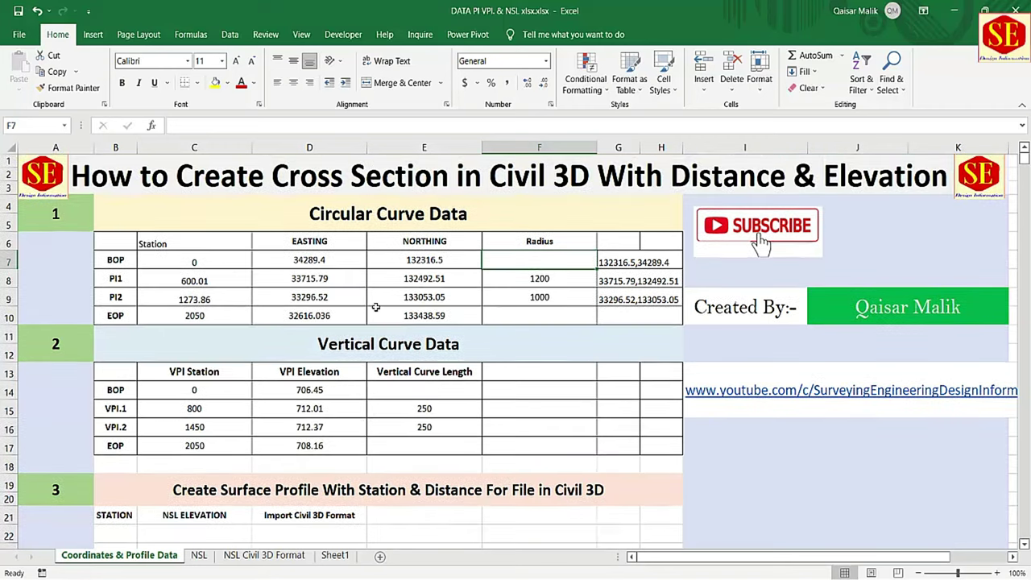
{"action": "left_click", "coordinate": [194, 298]}
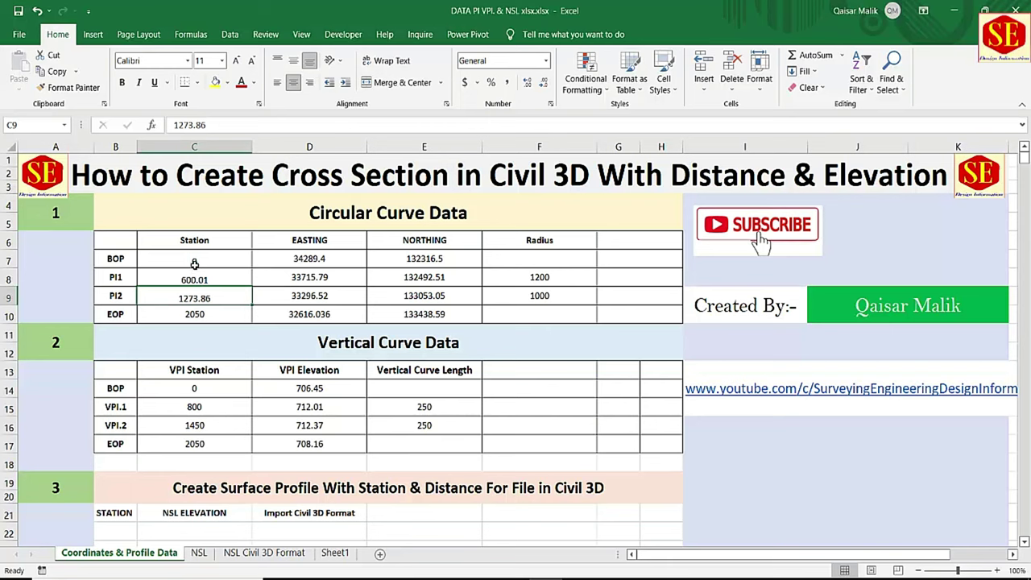
{"action": "key", "text": "alt+Tab"}
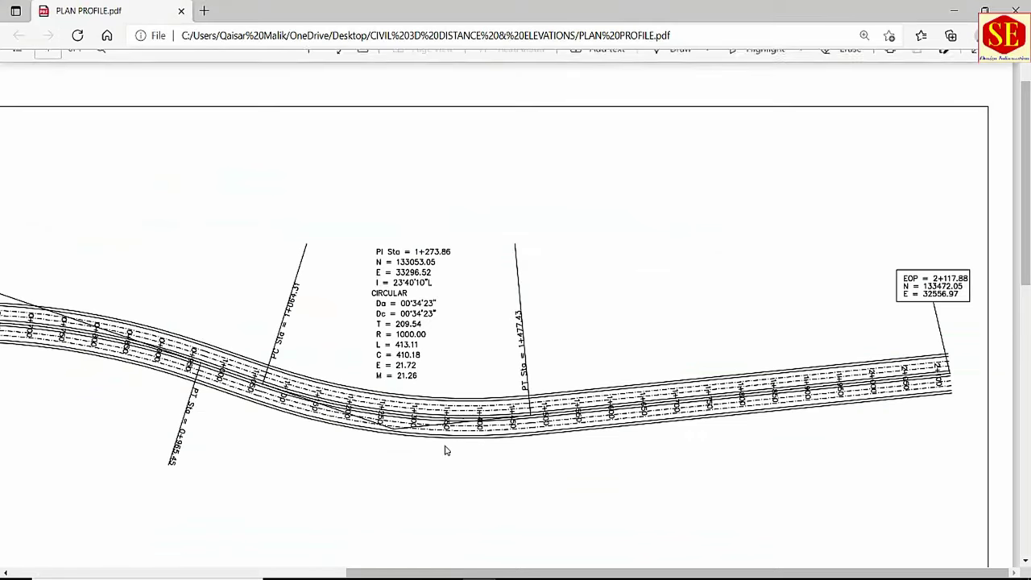
{"action": "scroll", "coordinate": [299, 344], "scroll_direction": "down", "scroll_amount": 3, "text": "ctrl"}
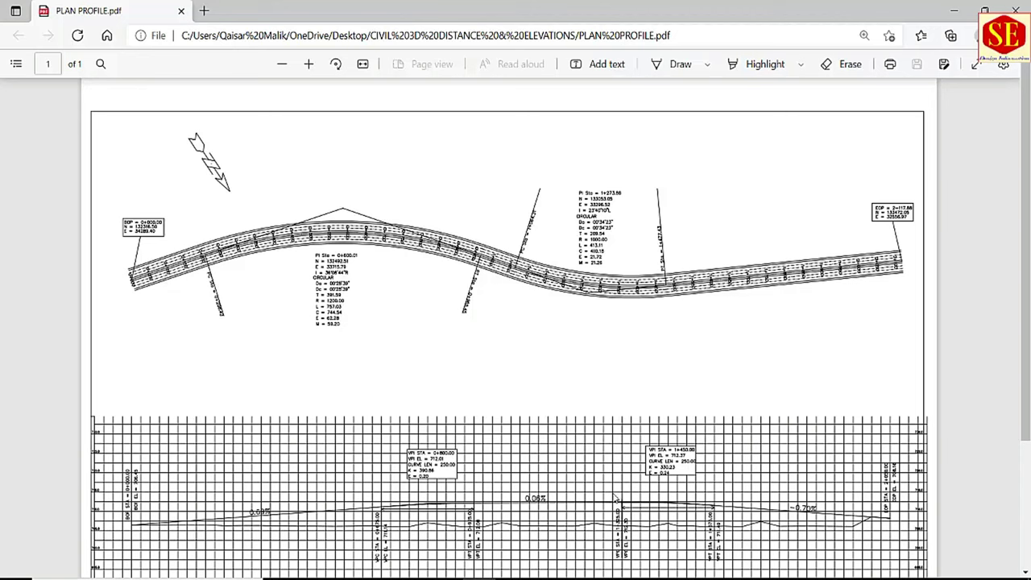
{"action": "key", "text": "alt+Tab"}
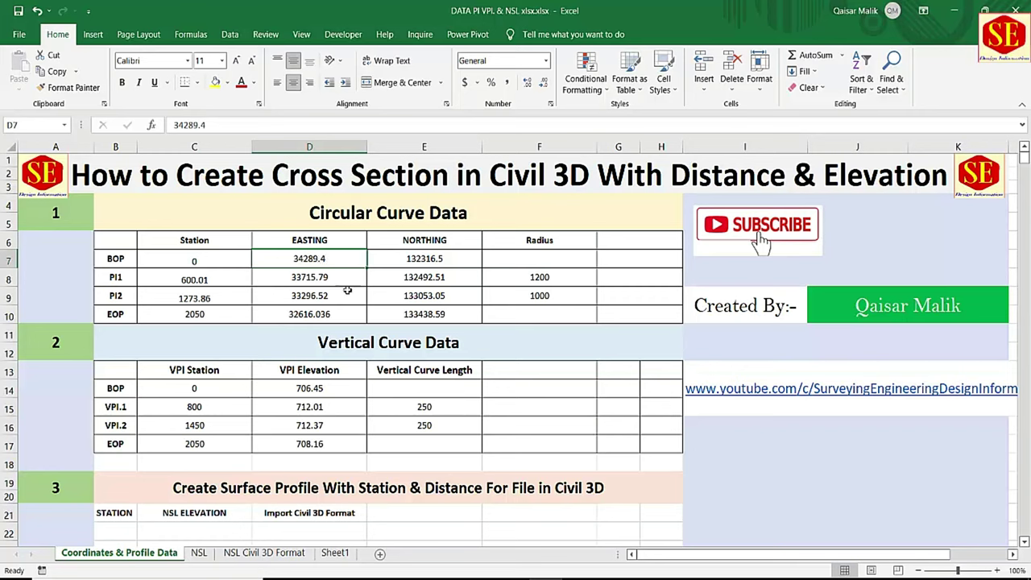
Step: Enter =D7&","&E7 in G7 and fill it down to G10
{"action": "left_click", "coordinate": [634, 262]}
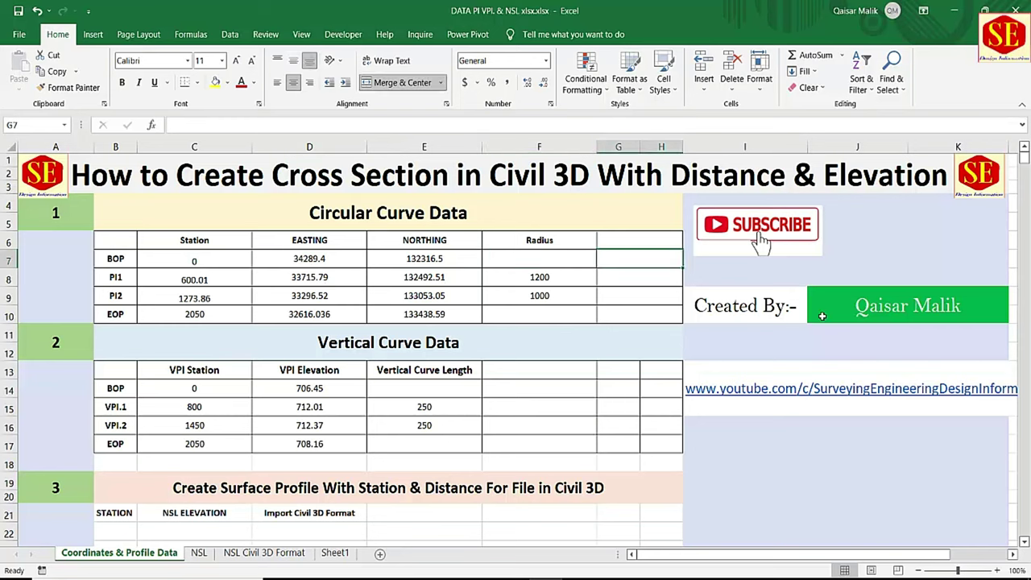
{"action": "type", "text": "="}
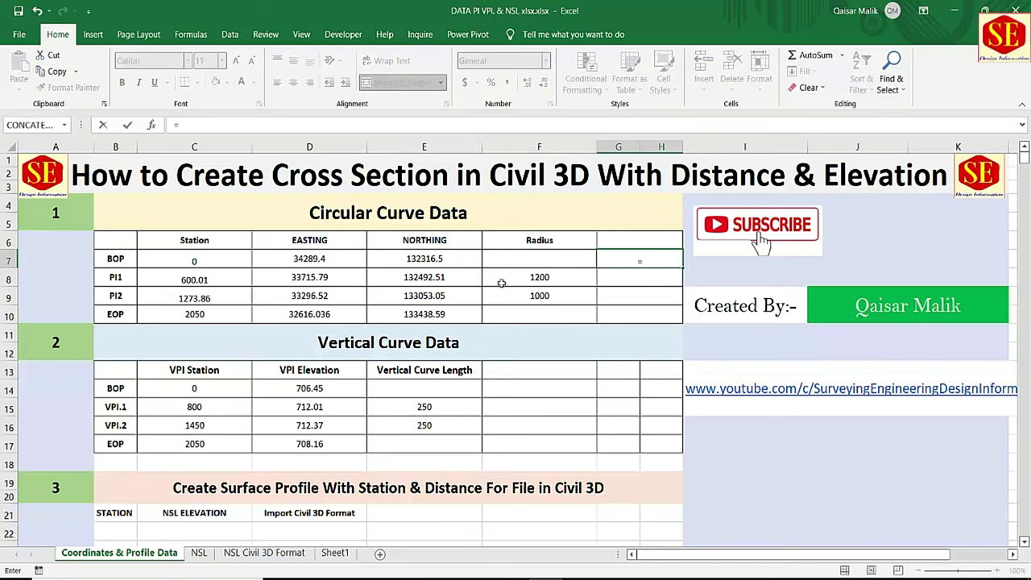
{"action": "left_click", "coordinate": [311, 260]}
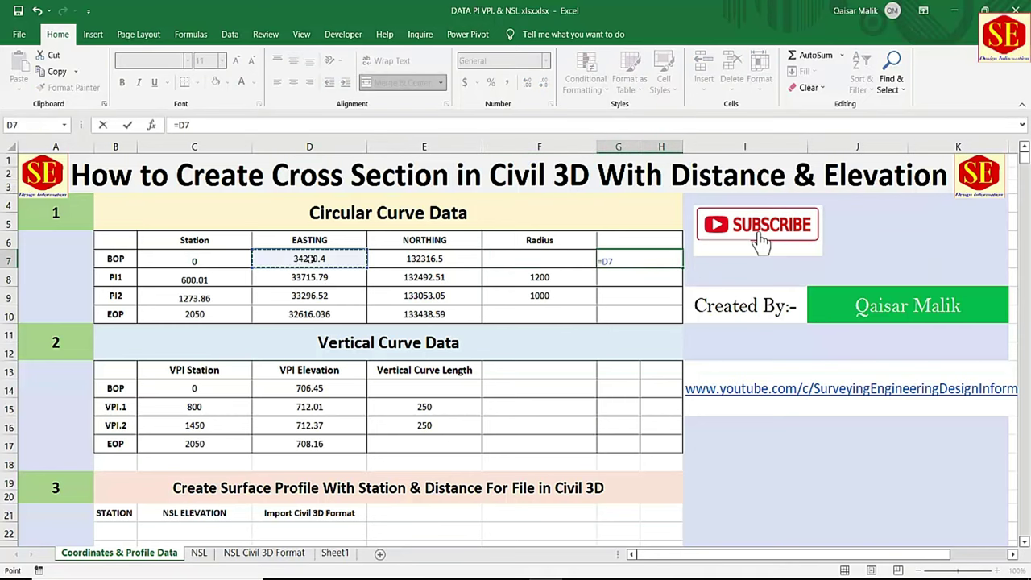
{"action": "type", "text": "&\","}
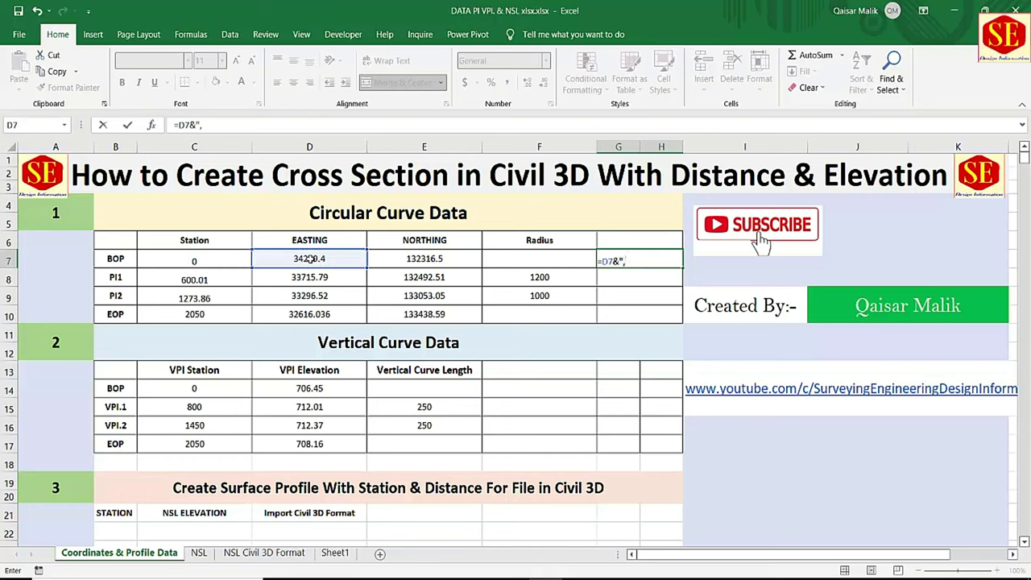
{"action": "type", "text": "\"&"}
{"action": "left_click", "coordinate": [440, 259]}
{"action": "key", "text": "Return"}
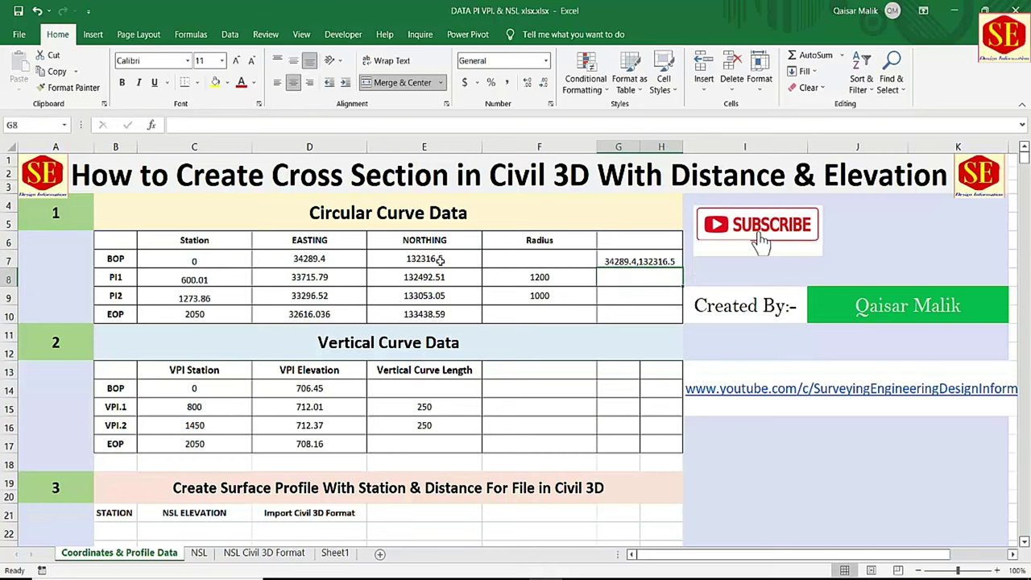
{"action": "left_click", "coordinate": [675, 265]}
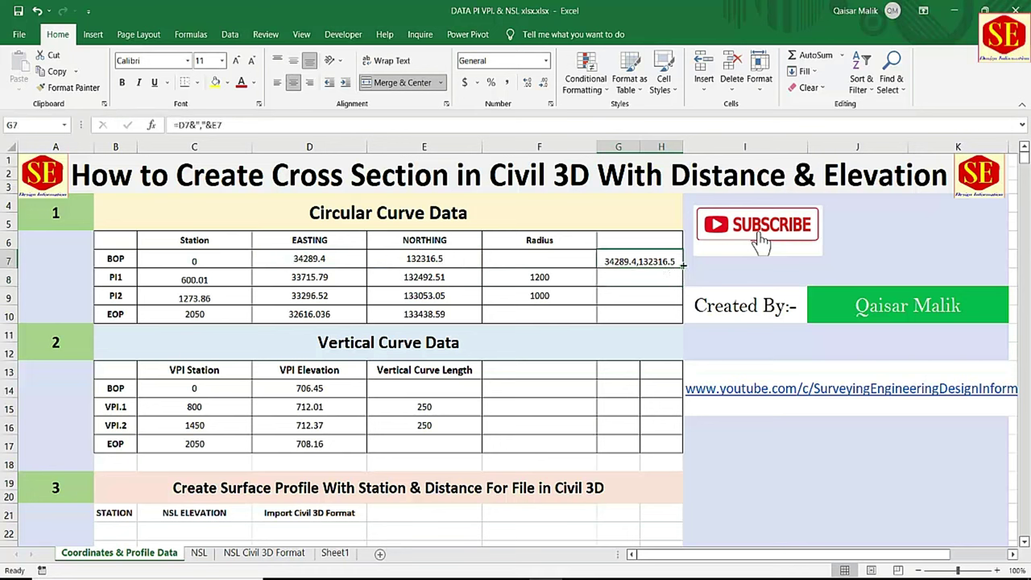
{"action": "left_click_drag", "start_coordinate": [682, 266], "coordinate": [681, 319]}
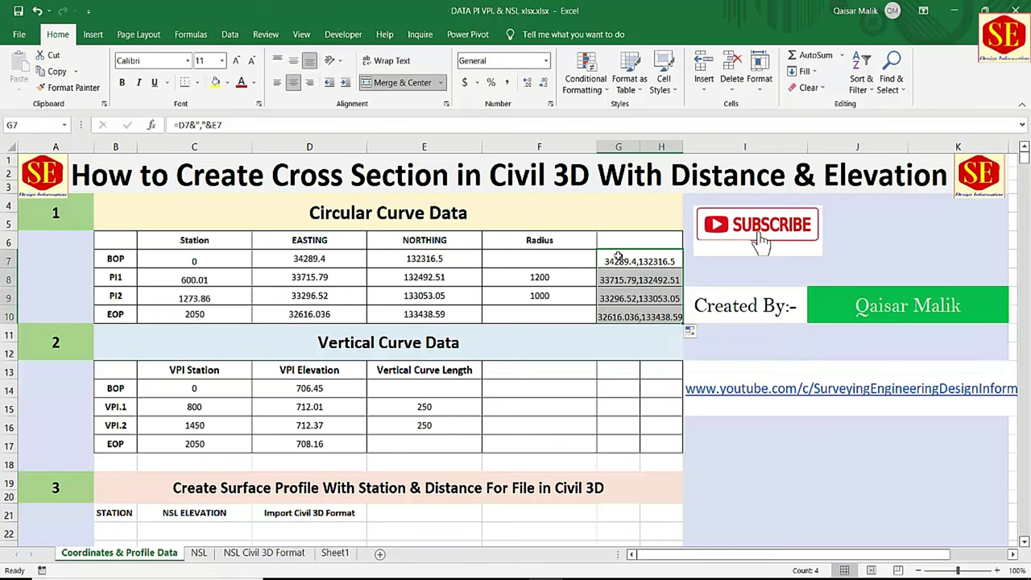
Step: Copy the joined easting,northing strings in G7:G10
{"action": "left_click_drag", "start_coordinate": [610, 259], "coordinate": [641, 314]}
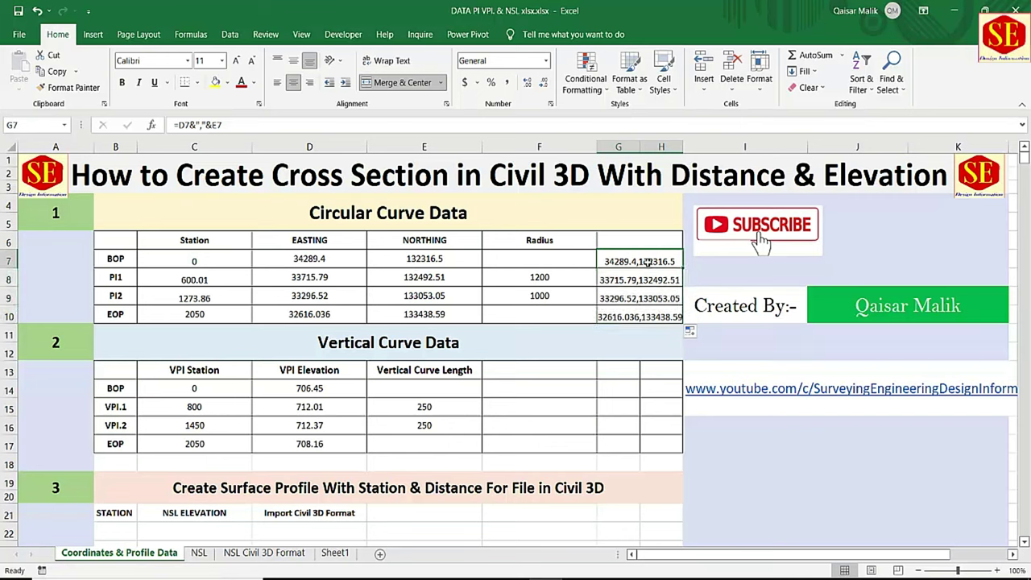
{"action": "right_click", "coordinate": [641, 314]}
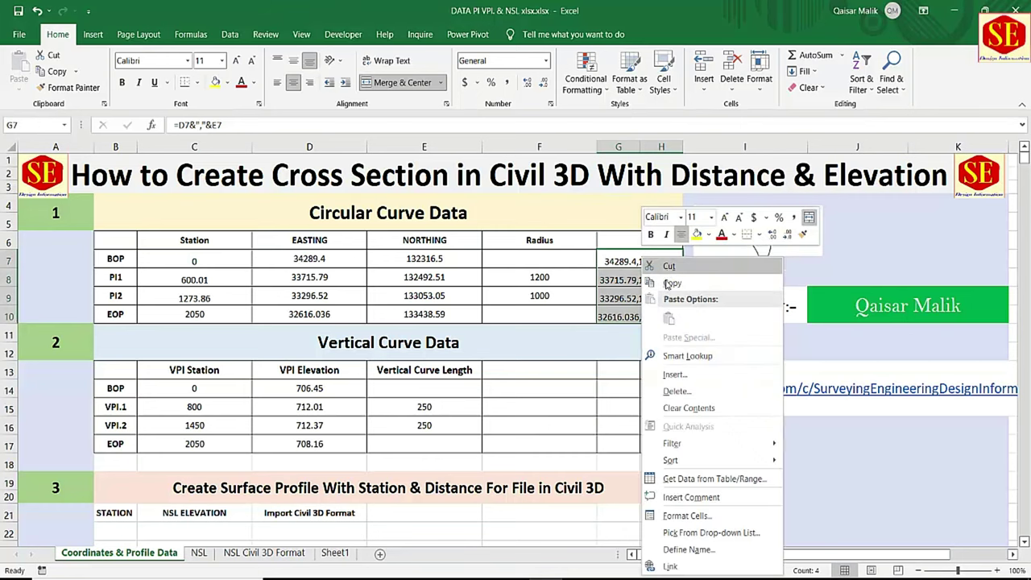
{"action": "left_click", "coordinate": [671, 282]}
{"action": "right_click", "coordinate": [632, 264]}
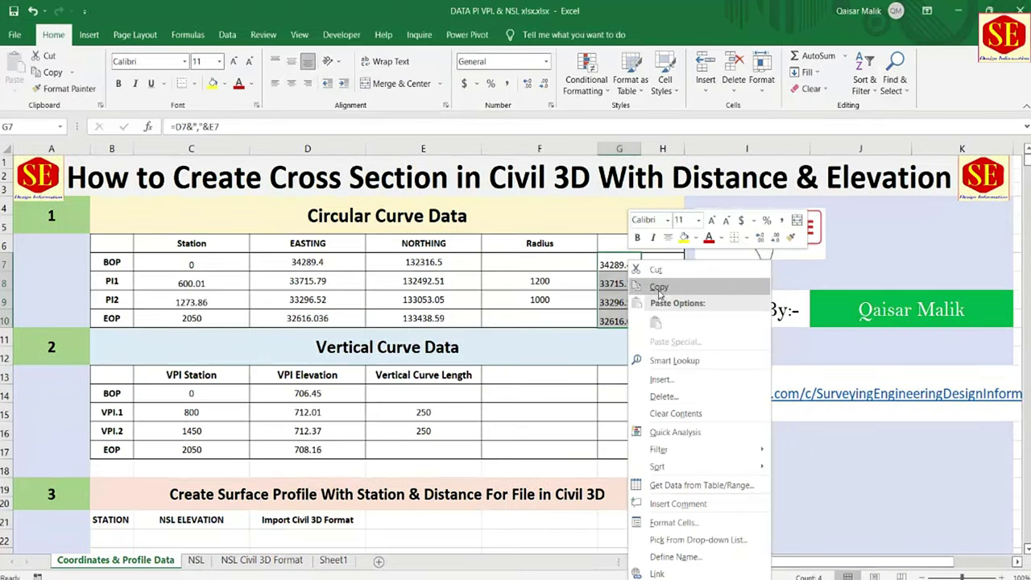
{"action": "left_click", "coordinate": [659, 286]}
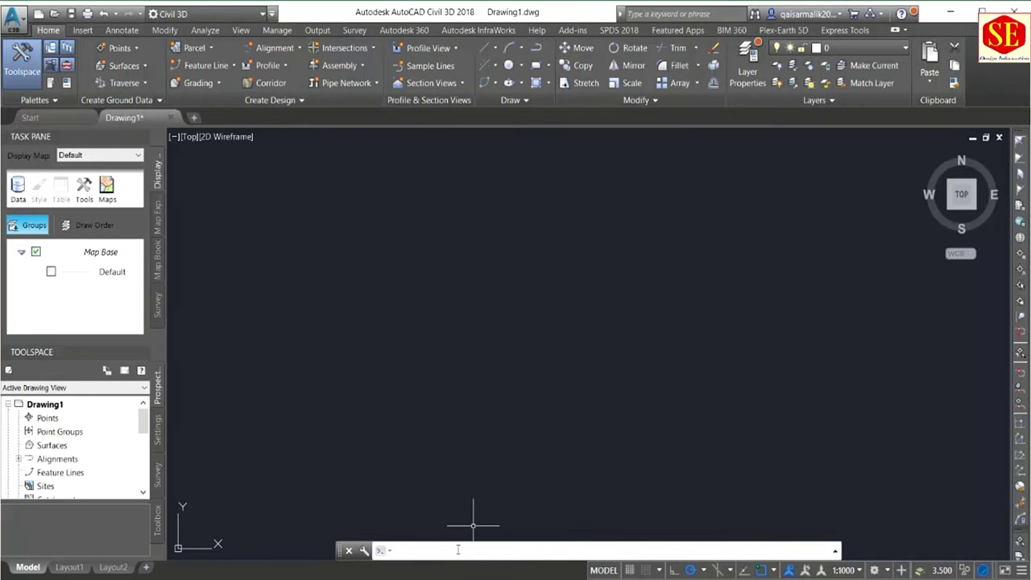
Step: Draw a polyline by pasting the four copied curve coordinates into the PL command
{"action": "type", "text": "l"}
{"action": "key", "text": "Return"}
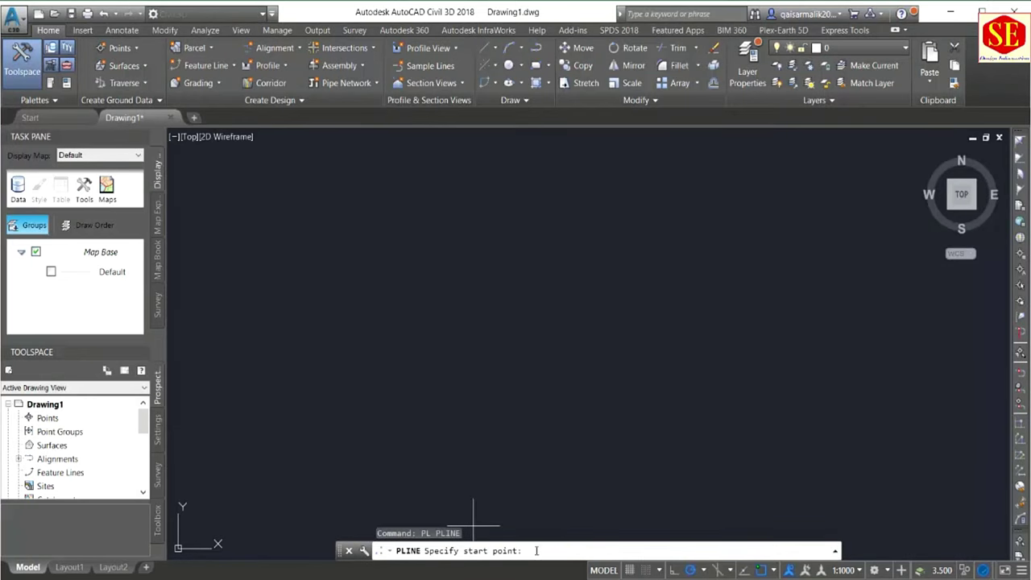
{"action": "right_click", "coordinate": [536, 550]}
{"action": "left_click", "coordinate": [580, 489]}
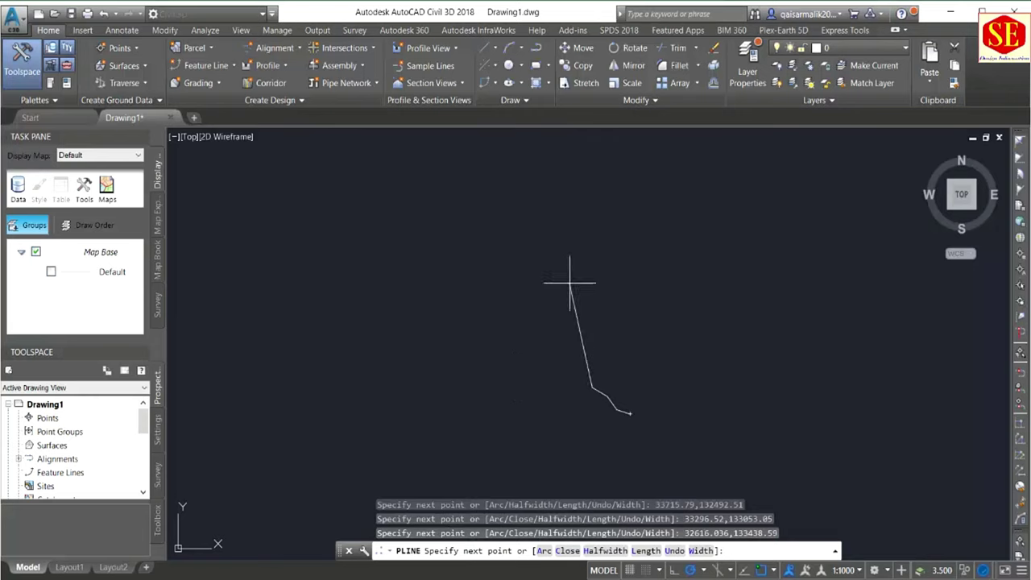
{"action": "key", "text": "Escape"}
Step: Zoom to extents to show the whole polyline and start Create Alignment from Objects
{"action": "scroll", "coordinate": [620, 439], "scroll_direction": "up", "scroll_amount": 2}
{"action": "scroll", "coordinate": [608, 382], "scroll_direction": "up", "scroll_amount": 2}
{"action": "scroll", "coordinate": [564, 363], "scroll_direction": "up", "scroll_amount": 2}
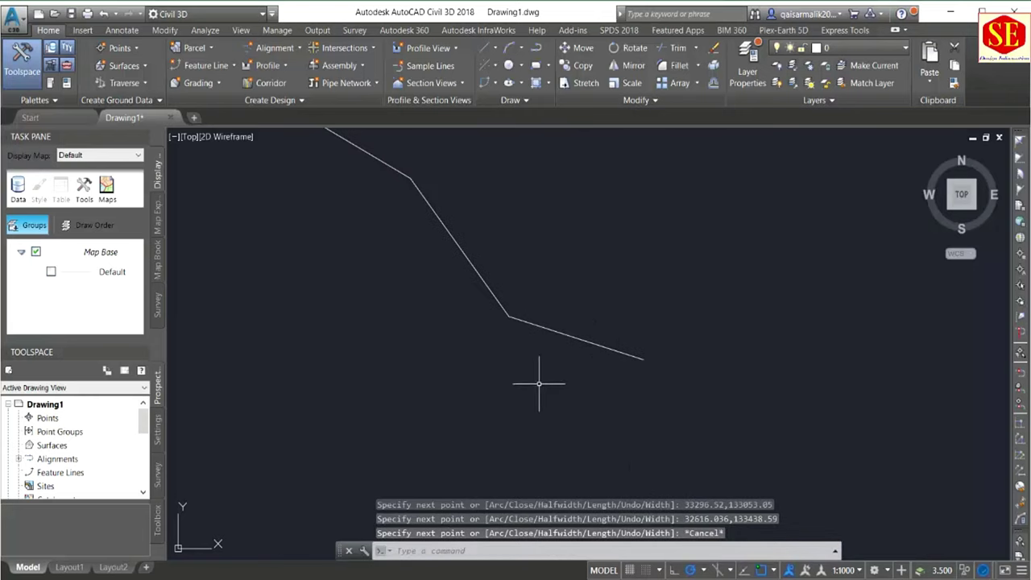
{"action": "type", "text": "z"}
{"action": "key", "text": "Return"}
{"action": "type", "text": "e"}
{"action": "key", "text": "Return"}
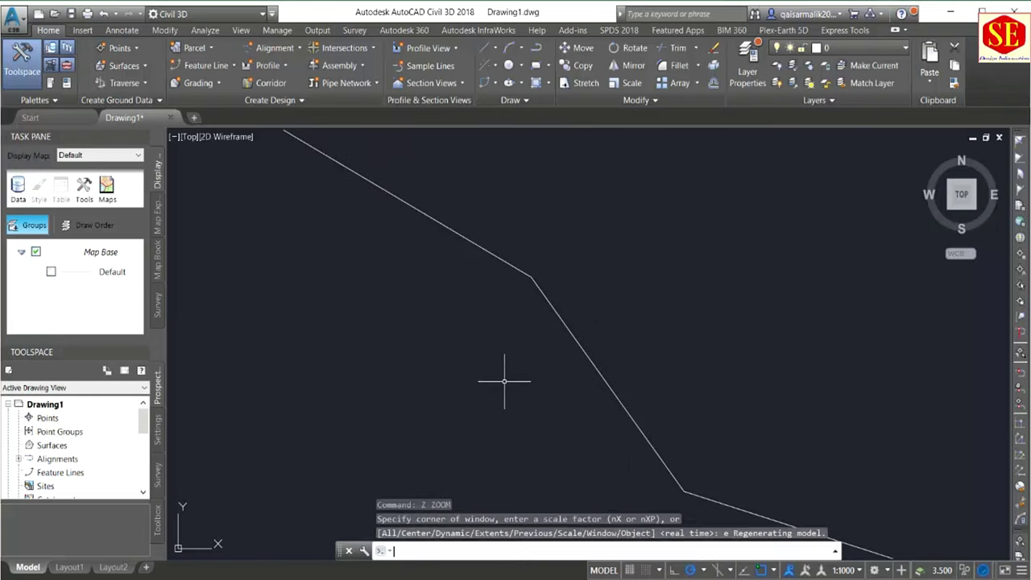
{"action": "scroll", "coordinate": [548, 330], "scroll_direction": "down", "scroll_amount": 2}
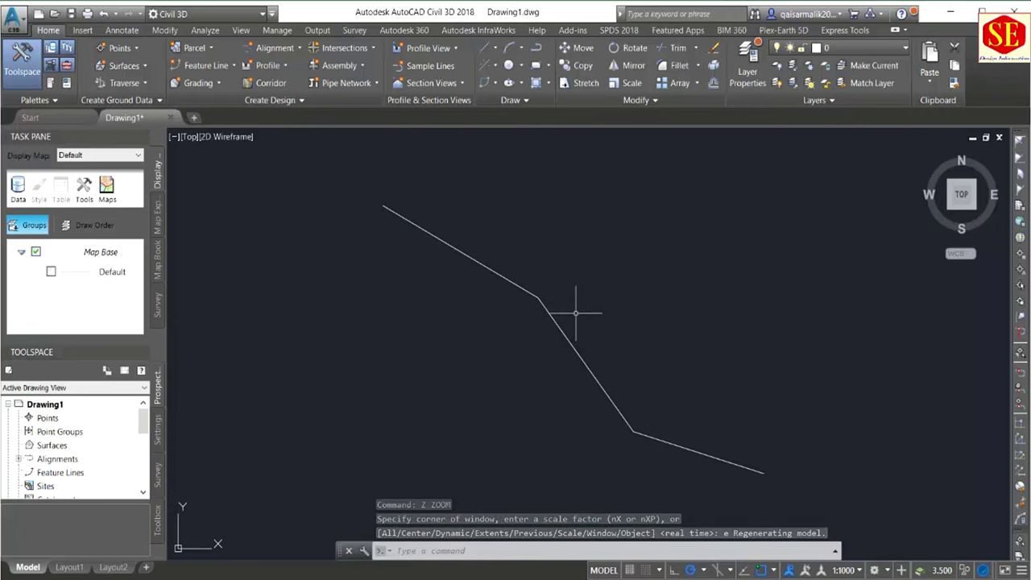
{"action": "left_click", "coordinate": [272, 48]}
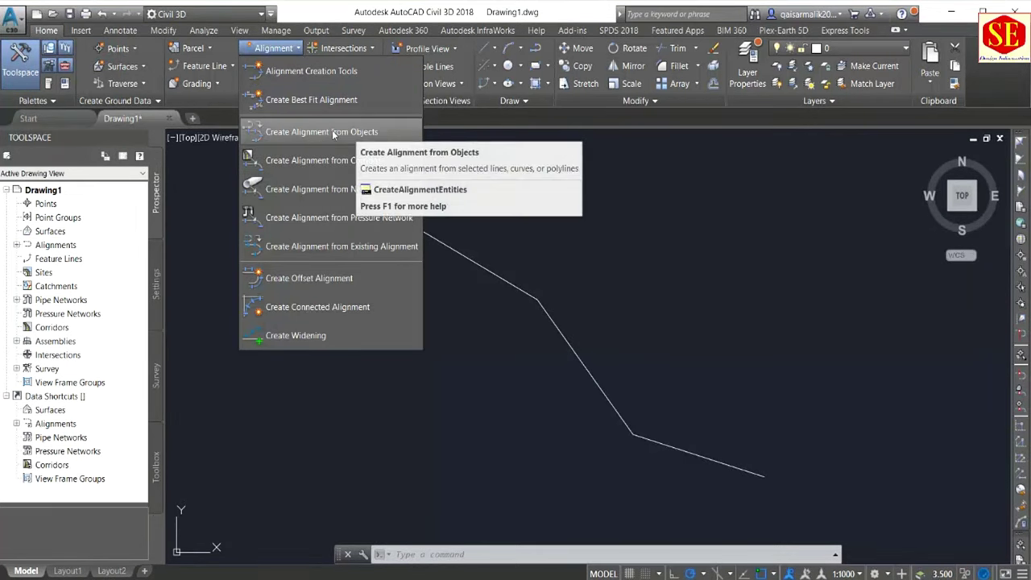
{"action": "left_click", "coordinate": [357, 133]}
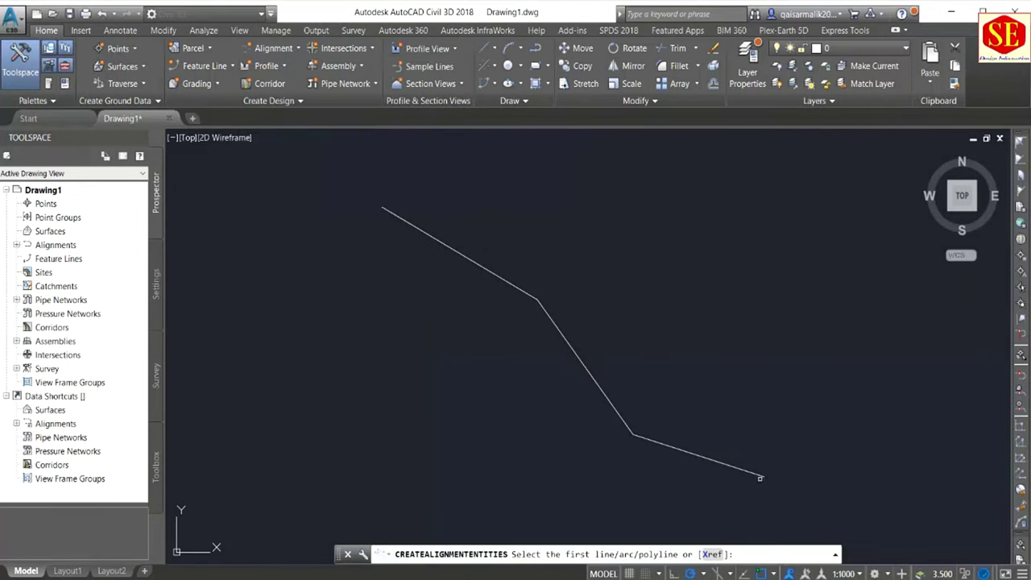
Step: Pick the four-point polyline and accept its direction, opening the Create Alignment from Objects dialog
{"action": "left_click", "coordinate": [755, 475]}
{"action": "key", "text": "Return"}
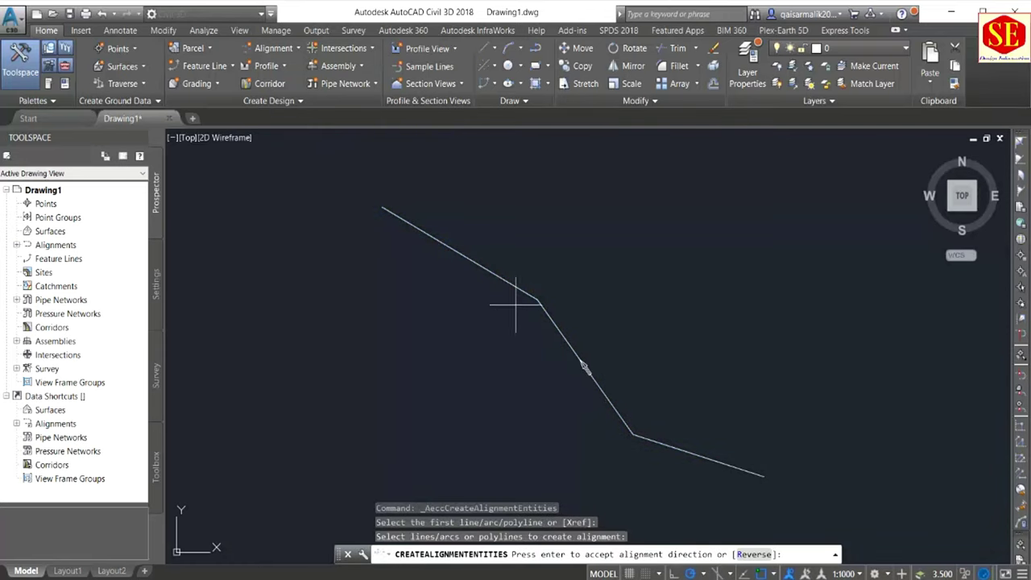
{"action": "scroll", "coordinate": [589, 369], "scroll_direction": "up", "scroll_amount": 2}
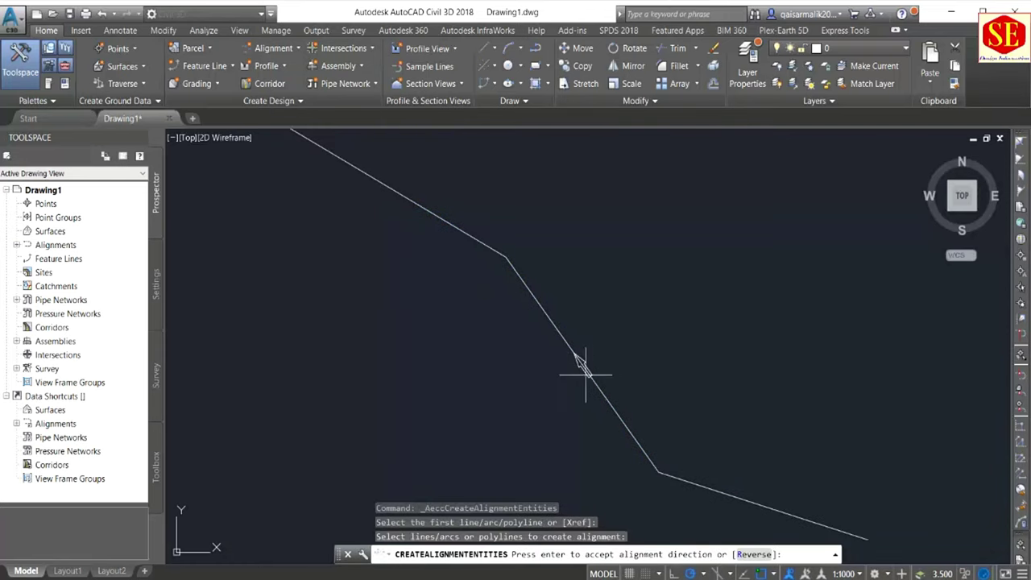
{"action": "scroll", "coordinate": [541, 398], "scroll_direction": "down", "scroll_amount": 2}
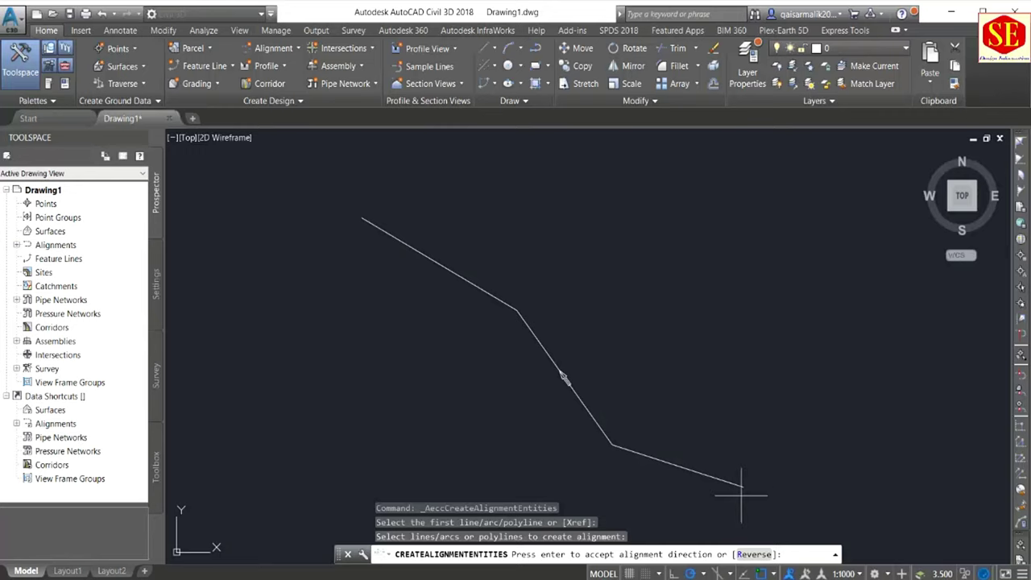
{"action": "right_click", "coordinate": [616, 307]}
{"action": "left_click", "coordinate": [626, 313]}
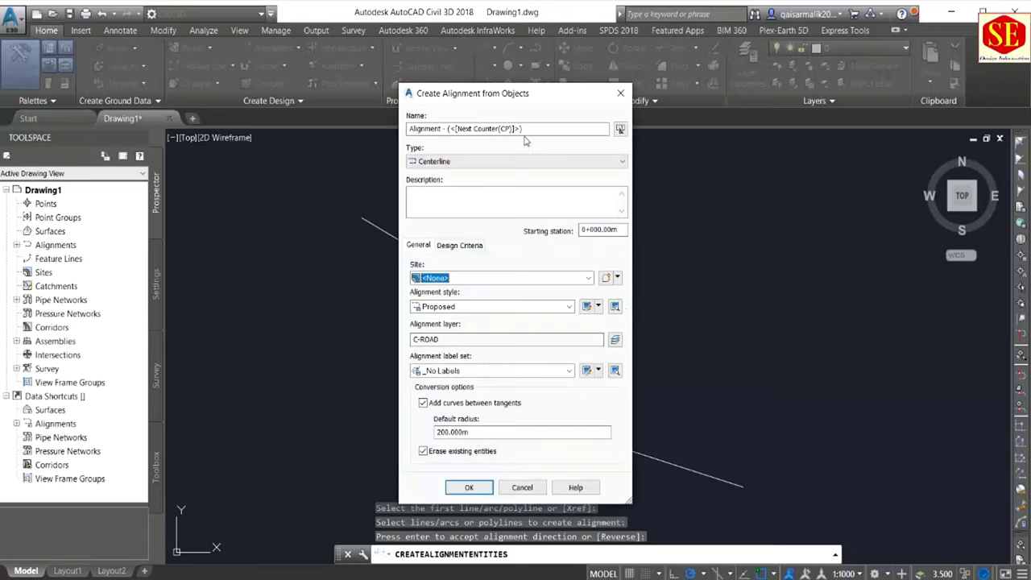
Step: Create the alignment named XYZ with the Proposed style and the All Labels label set
{"action": "left_click", "coordinate": [525, 130]}
{"action": "left_click_drag", "start_coordinate": [542, 129], "coordinate": [187, 119]}
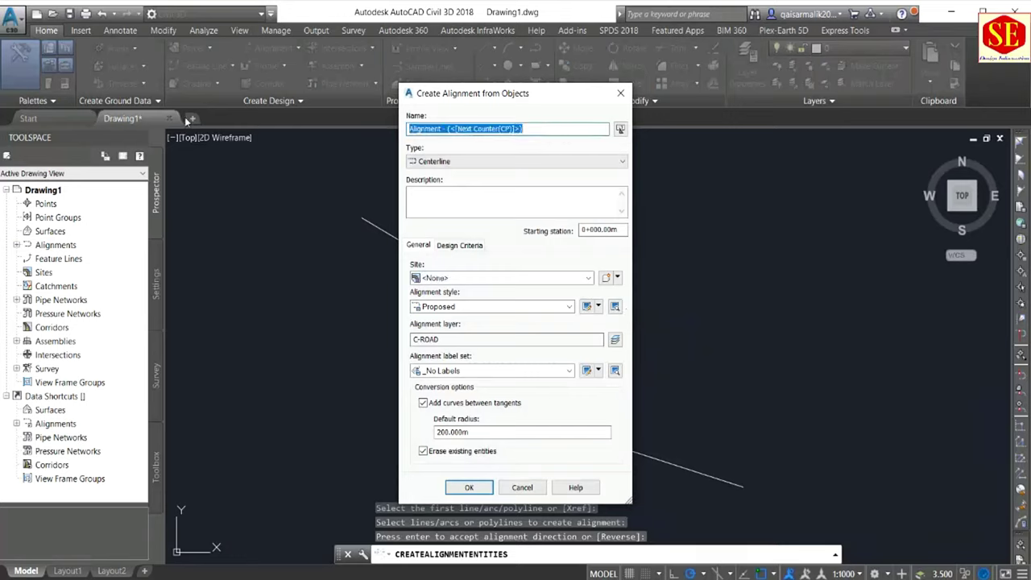
{"action": "type", "text": "XYZ"}
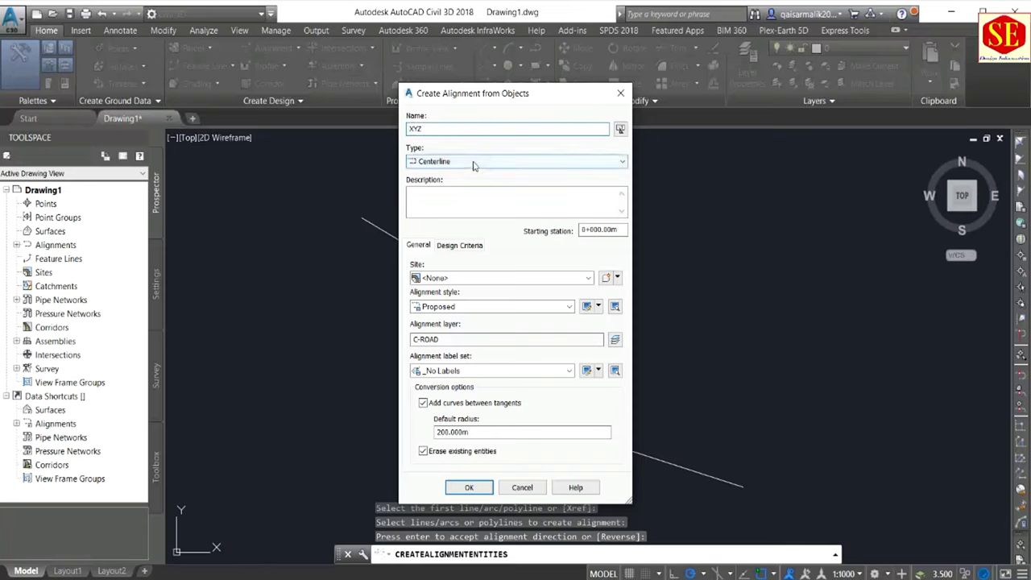
{"action": "left_click", "coordinate": [474, 308]}
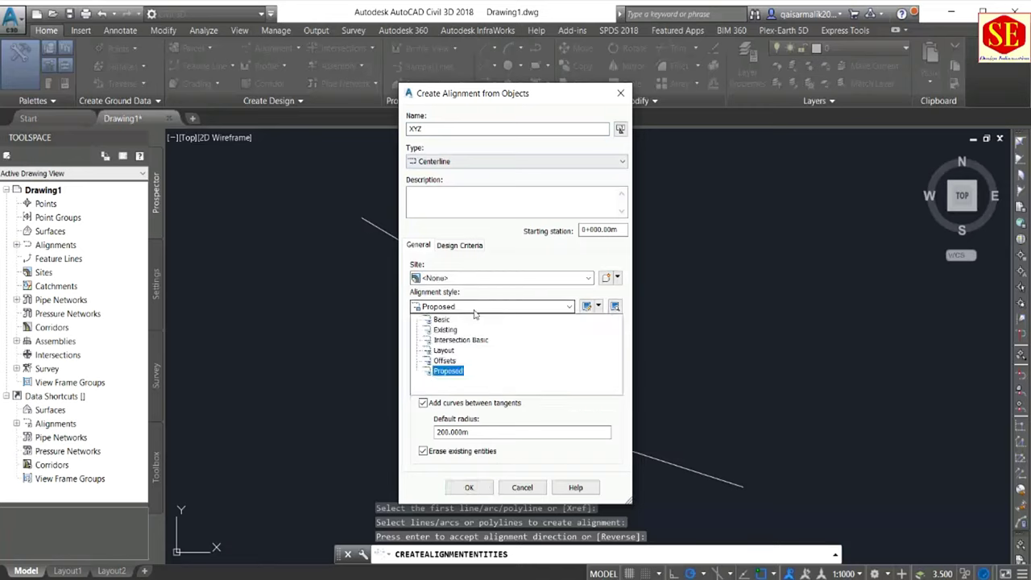
{"action": "left_click", "coordinate": [451, 372]}
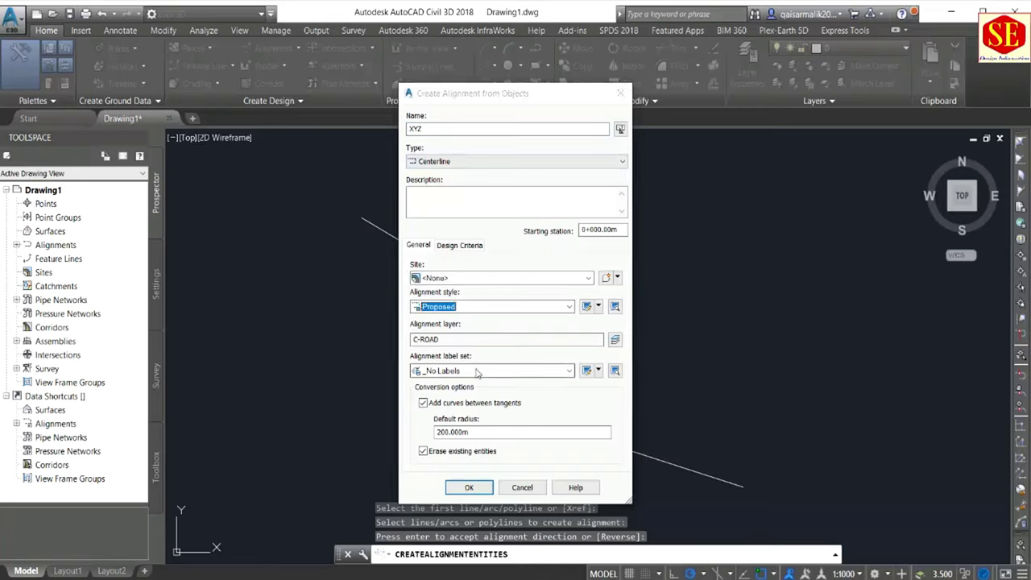
{"action": "left_click", "coordinate": [476, 372]}
{"action": "left_click", "coordinate": [457, 393]}
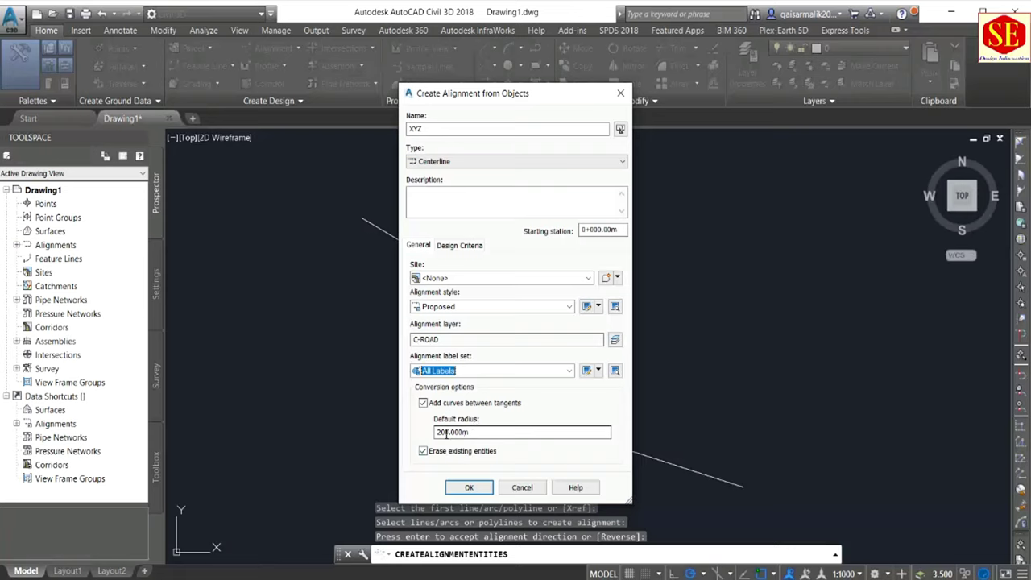
{"action": "left_click", "coordinate": [469, 489]}
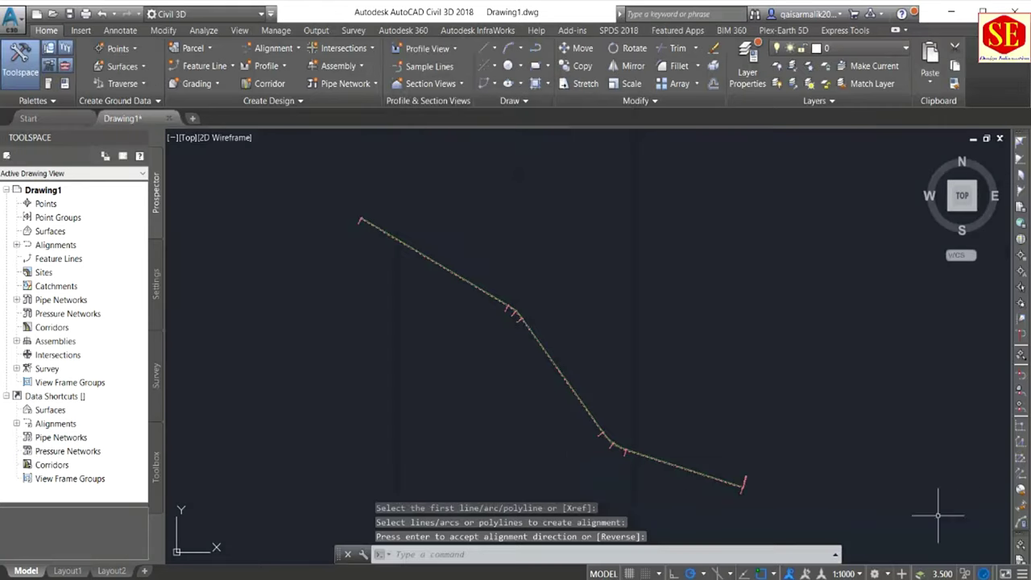
Step: Set the alignment's station label increments to 50 m major and 25 m minor
{"action": "scroll", "coordinate": [754, 487], "scroll_direction": "up", "scroll_amount": 3}
{"action": "scroll", "coordinate": [720, 422], "scroll_direction": "up", "scroll_amount": 2}
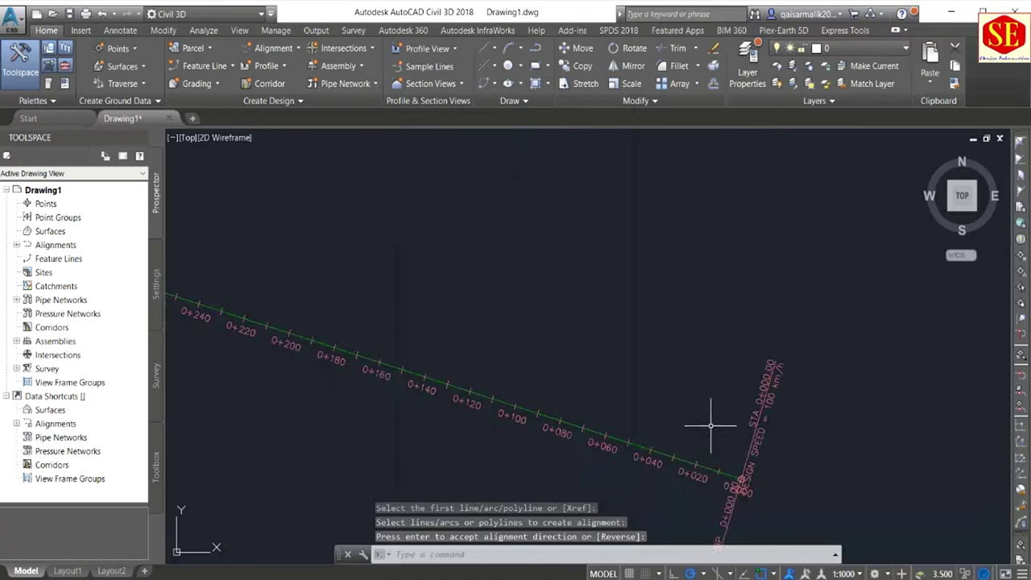
{"action": "scroll", "coordinate": [580, 426], "scroll_direction": "down", "scroll_amount": 3}
{"action": "scroll", "coordinate": [356, 288], "scroll_direction": "up", "scroll_amount": 3}
{"action": "scroll", "coordinate": [472, 369], "scroll_direction": "up", "scroll_amount": 2}
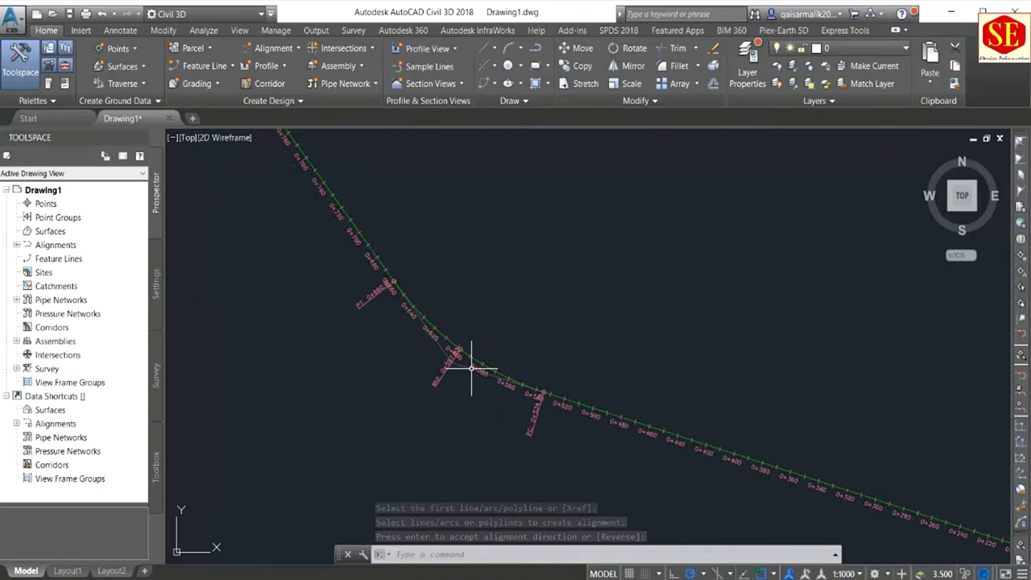
{"action": "scroll", "coordinate": [464, 352], "scroll_direction": "up", "scroll_amount": 1}
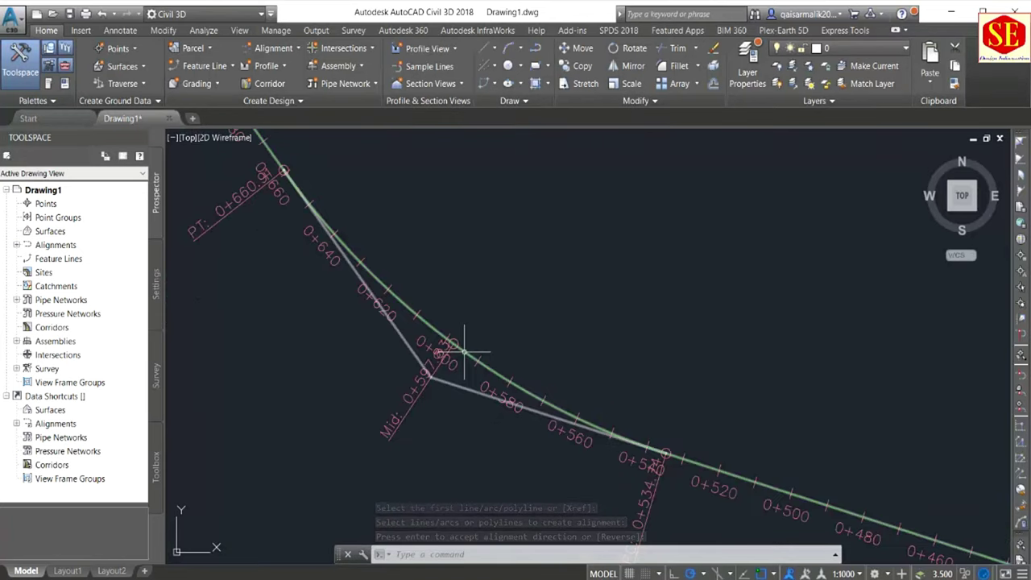
{"action": "left_click", "coordinate": [360, 290]}
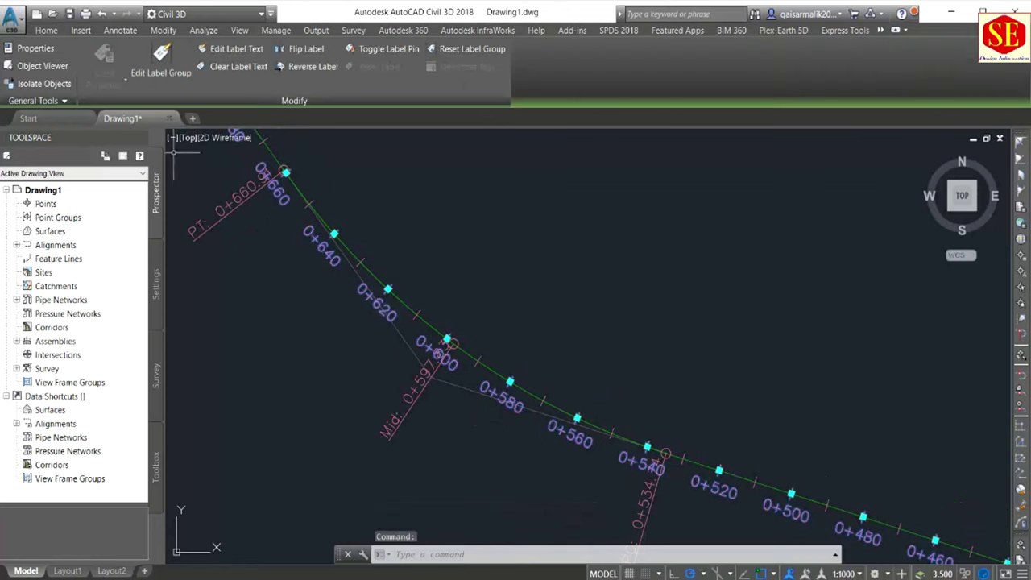
{"action": "left_click", "coordinate": [162, 71]}
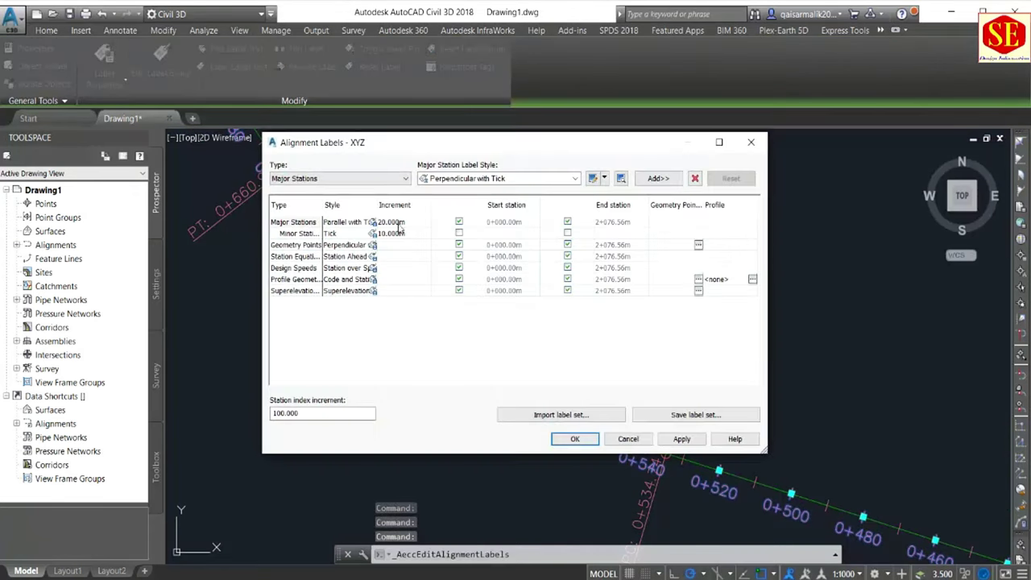
{"action": "left_click", "coordinate": [398, 226]}
{"action": "left_click", "coordinate": [398, 224]}
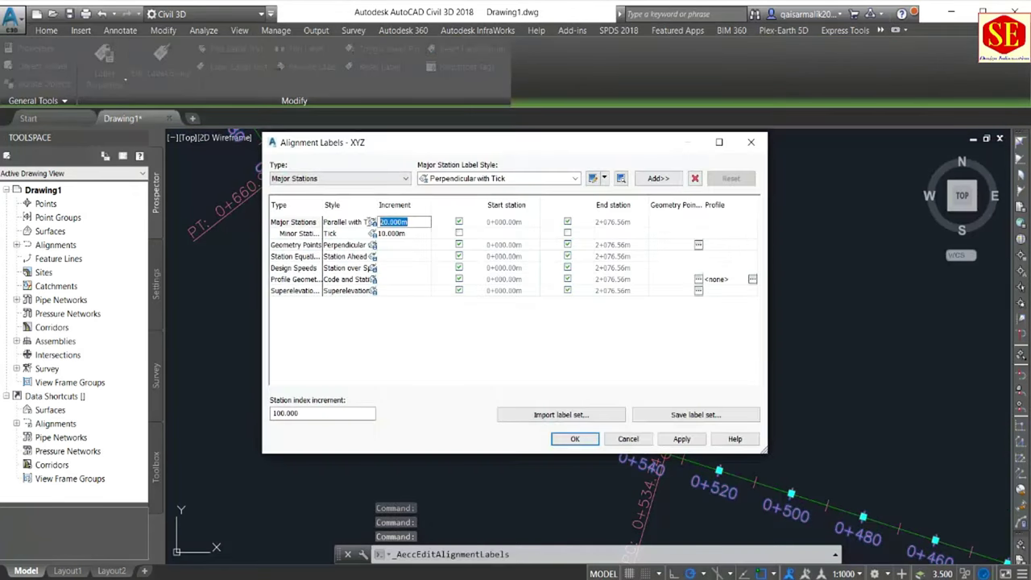
{"action": "type", "text": "50"}
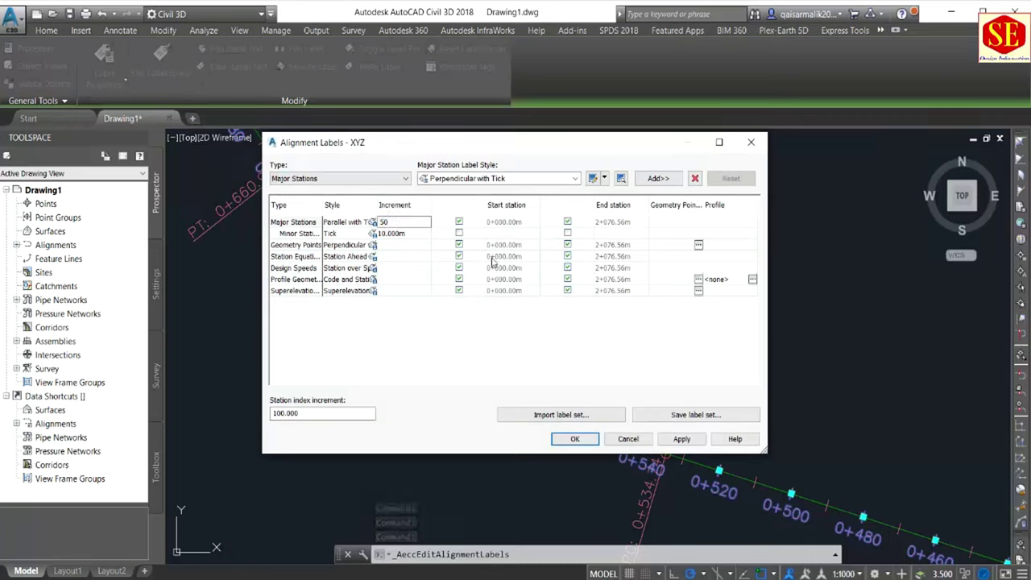
{"action": "left_click", "coordinate": [420, 234]}
{"action": "left_click", "coordinate": [411, 234]}
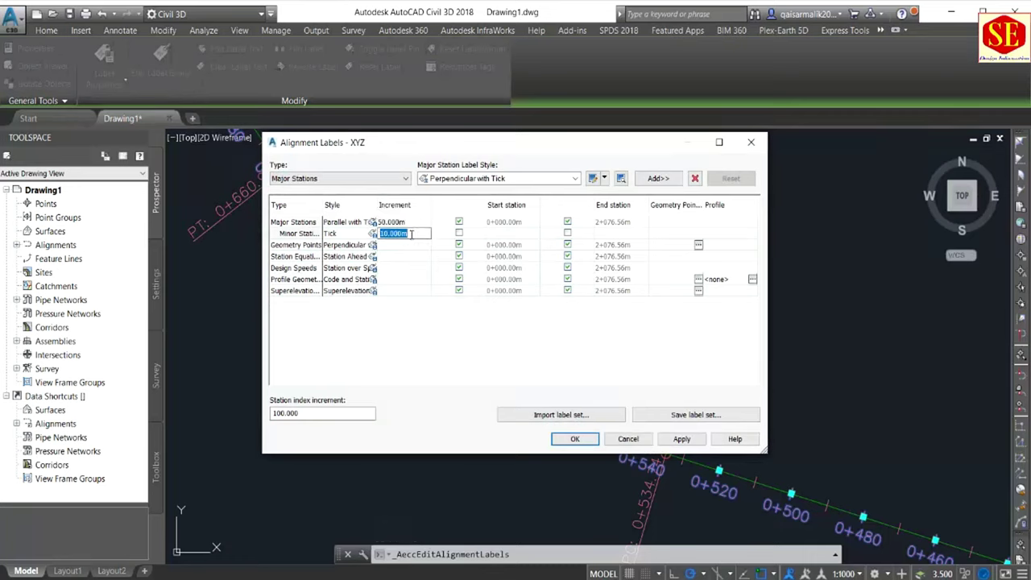
{"action": "type", "text": "25"}
{"action": "left_click", "coordinate": [403, 258]}
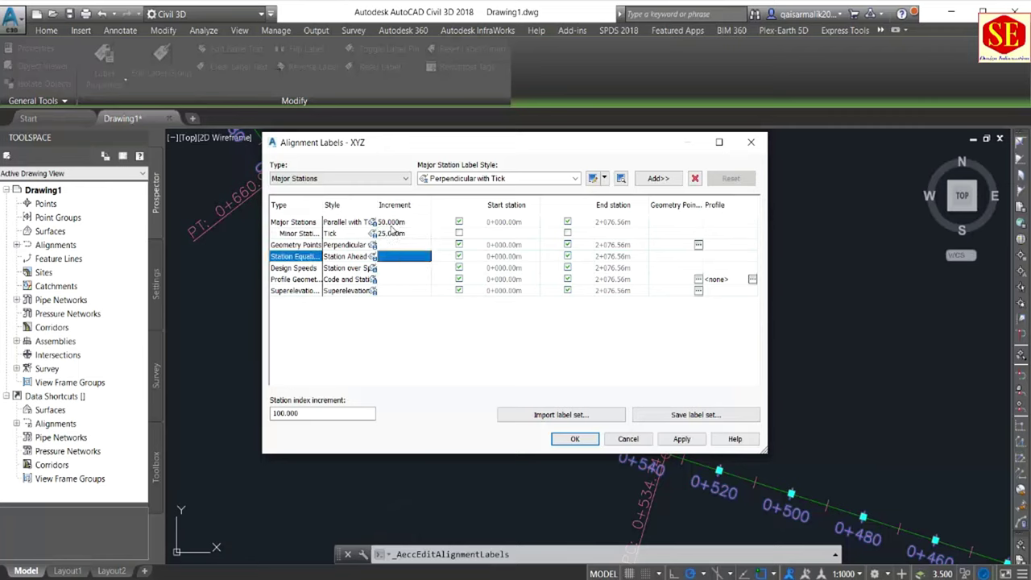
Step: Give the major station labels the Perpendicular with Tick style and apply the changes
{"action": "left_click", "coordinate": [345, 224]}
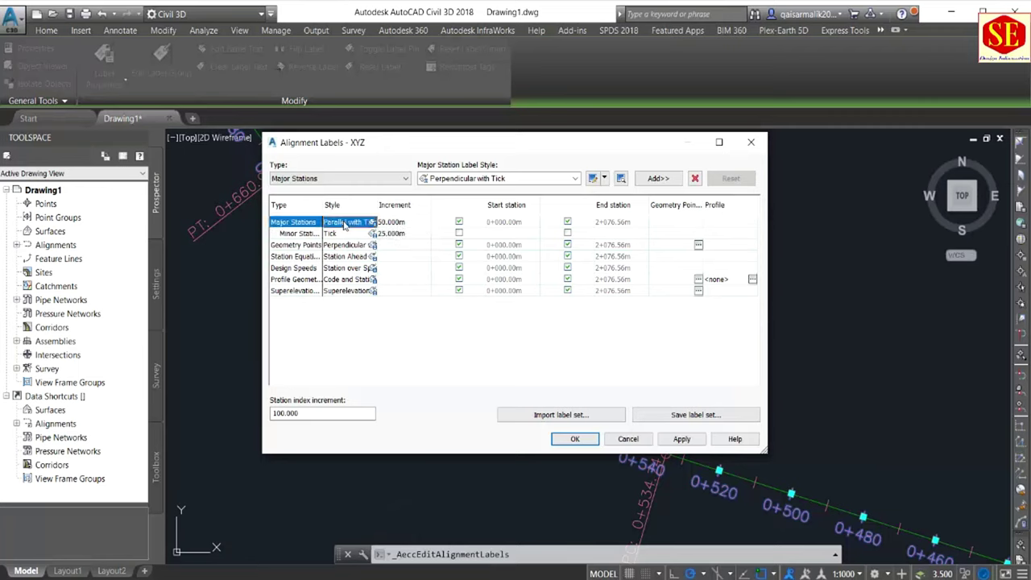
{"action": "left_click", "coordinate": [372, 223]}
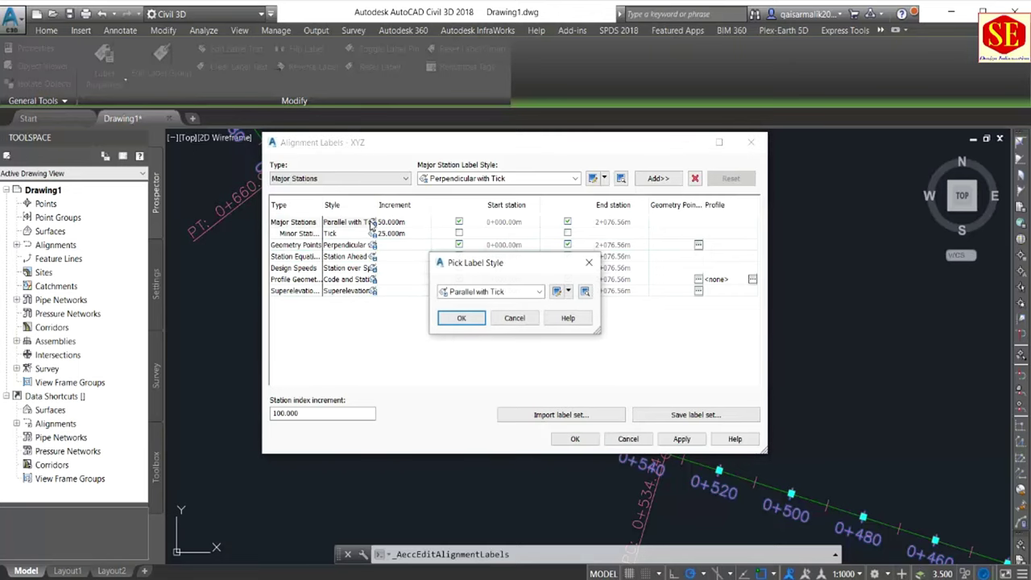
{"action": "left_click", "coordinate": [486, 295]}
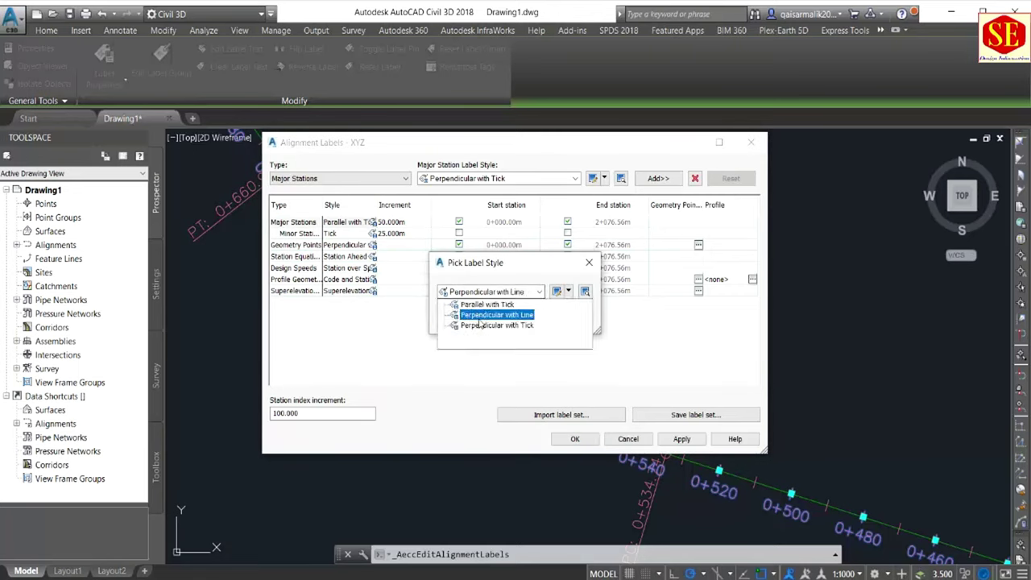
{"action": "left_click", "coordinate": [480, 324]}
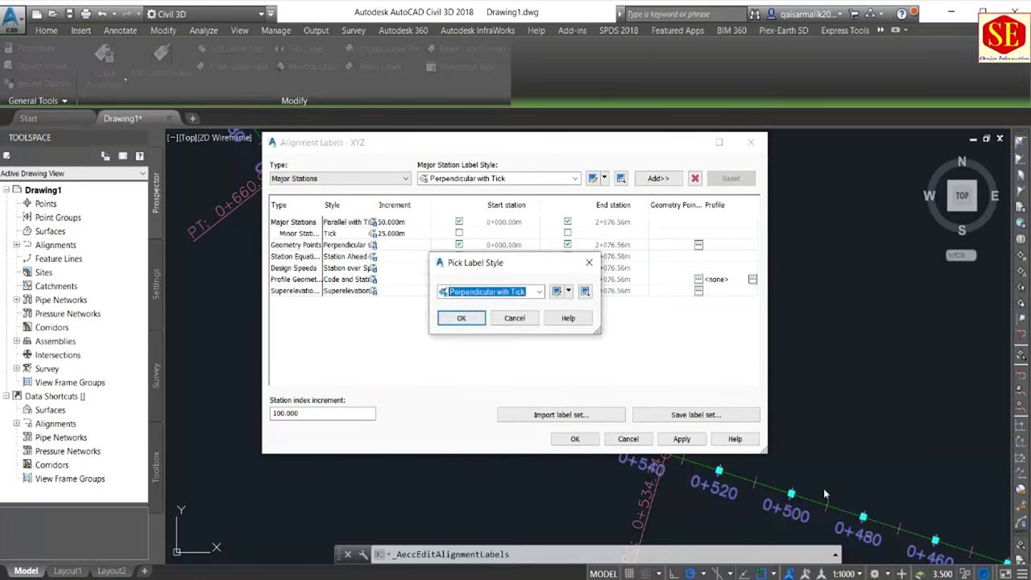
{"action": "left_click", "coordinate": [461, 317]}
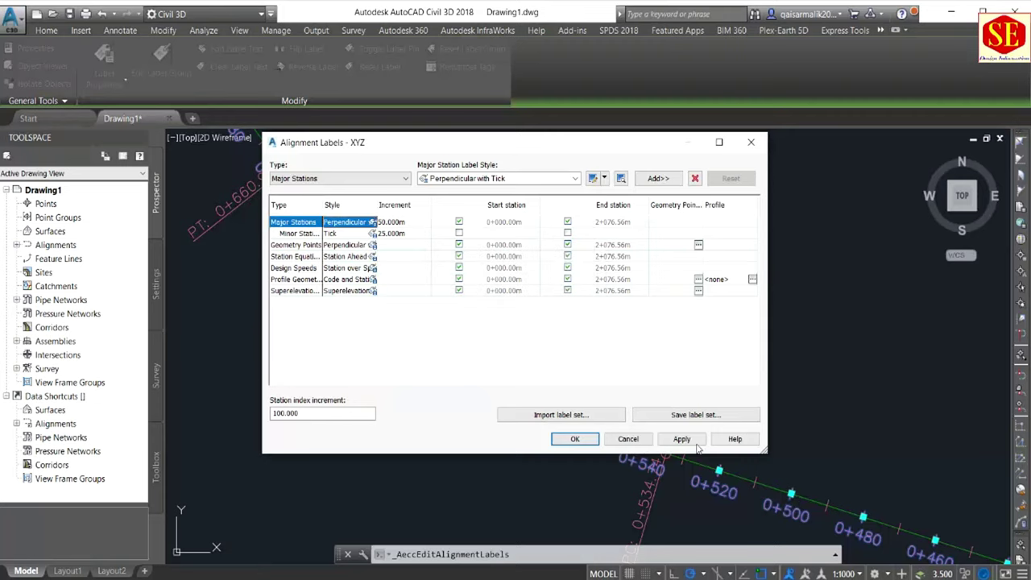
{"action": "left_click", "coordinate": [681, 439]}
{"action": "left_click", "coordinate": [577, 439]}
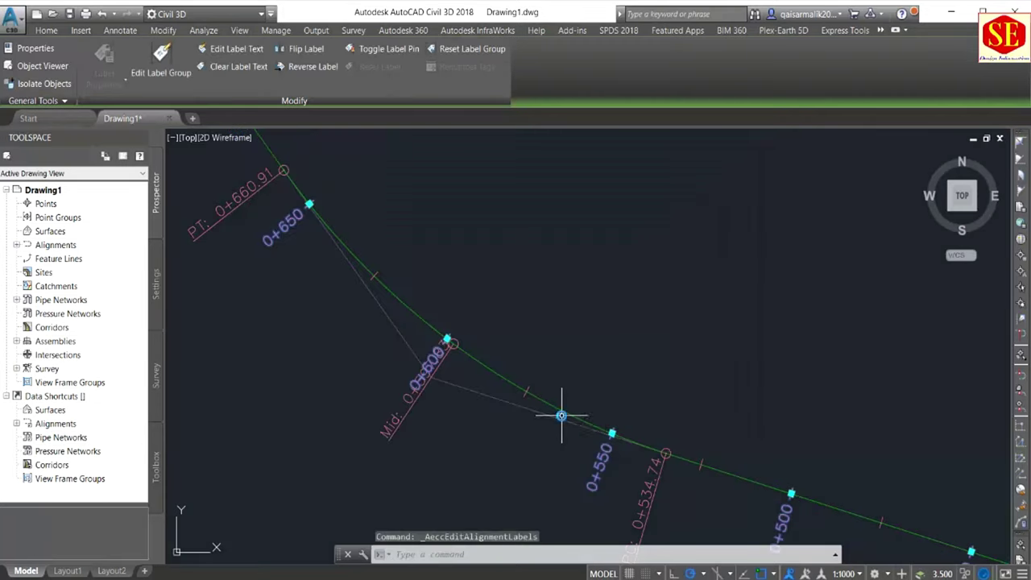
Step: Clear the label selection, bring the alignment's start into view and select alignment XYZ
{"action": "mouse_move", "coordinate": [558, 416]}
{"action": "middle_mouse_down"}
{"action": "mouse_move", "coordinate": [483, 430]}
{"action": "mouse_move", "coordinate": [335, 307]}
{"action": "middle_mouse_up"}
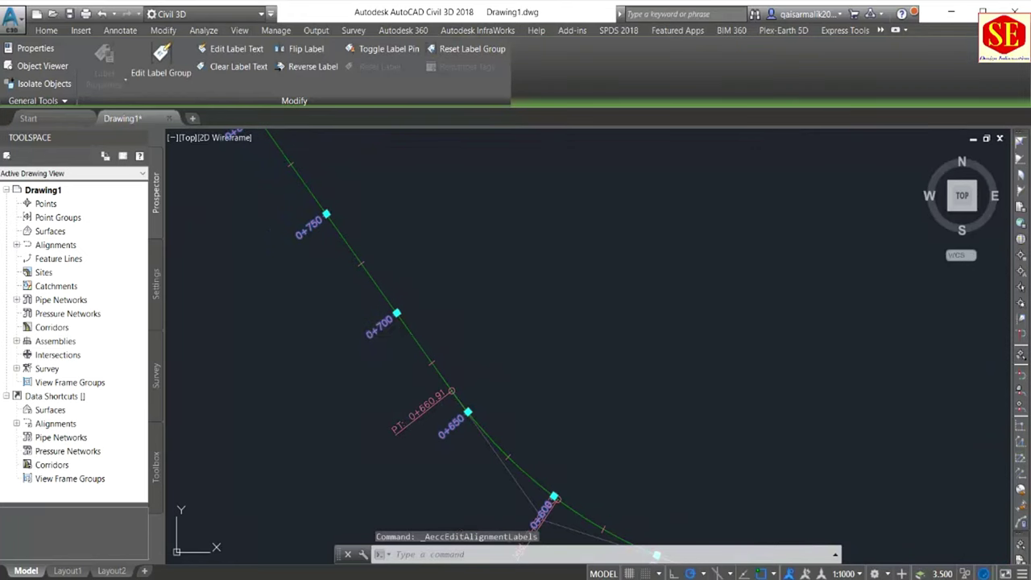
{"action": "scroll", "coordinate": [386, 363], "scroll_direction": "down", "scroll_amount": 5}
{"action": "scroll", "coordinate": [435, 407], "scroll_direction": "up", "scroll_amount": 3}
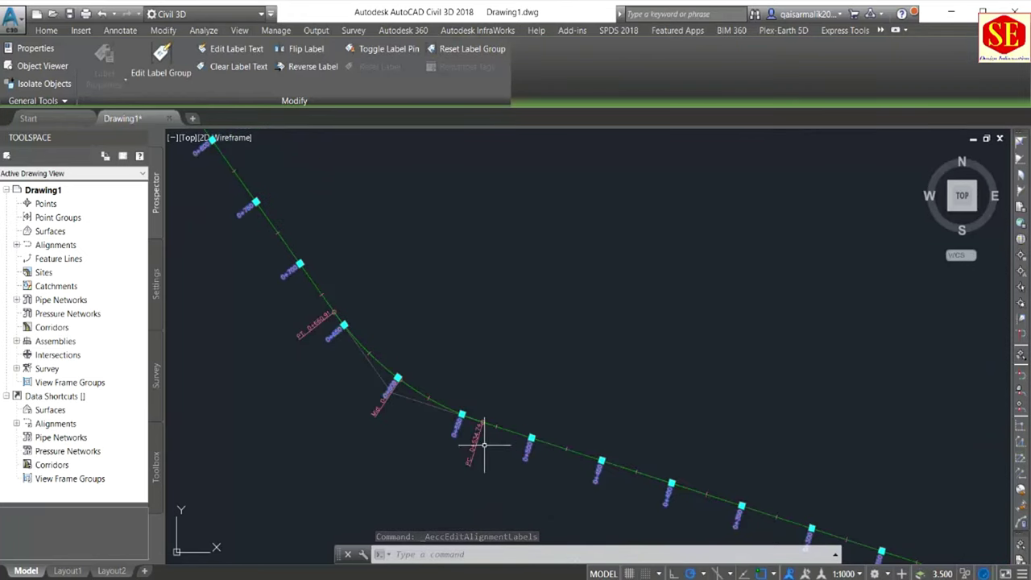
{"action": "key", "text": "Escape"}
{"action": "middle_click_drag", "start_coordinate": [603, 472], "coordinate": [599, 427]}
{"action": "scroll", "coordinate": [599, 427], "scroll_direction": "up", "scroll_amount": 1}
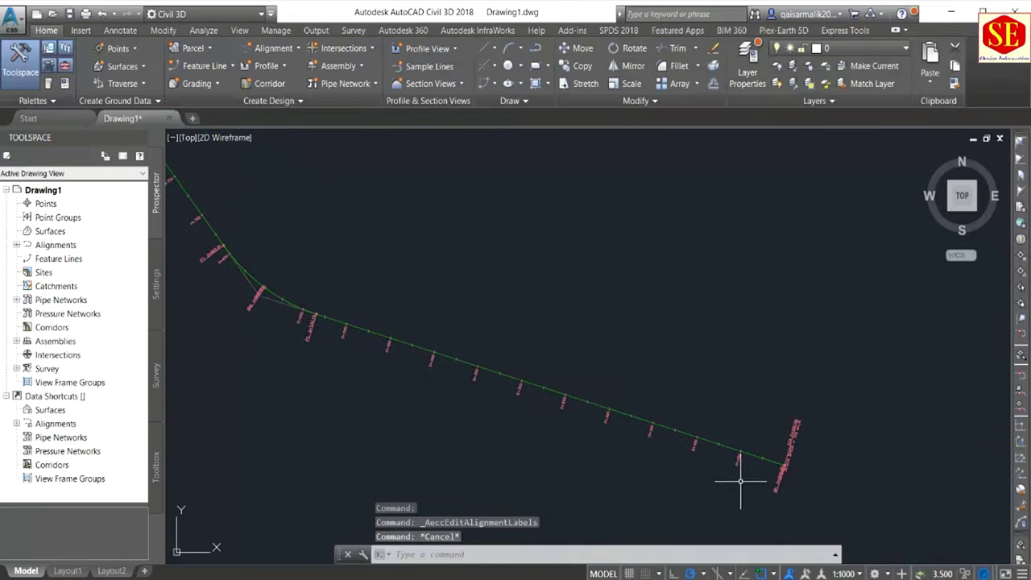
{"action": "scroll", "coordinate": [656, 437], "scroll_direction": "up", "scroll_amount": 2}
{"action": "scroll", "coordinate": [714, 477], "scroll_direction": "up", "scroll_amount": 2}
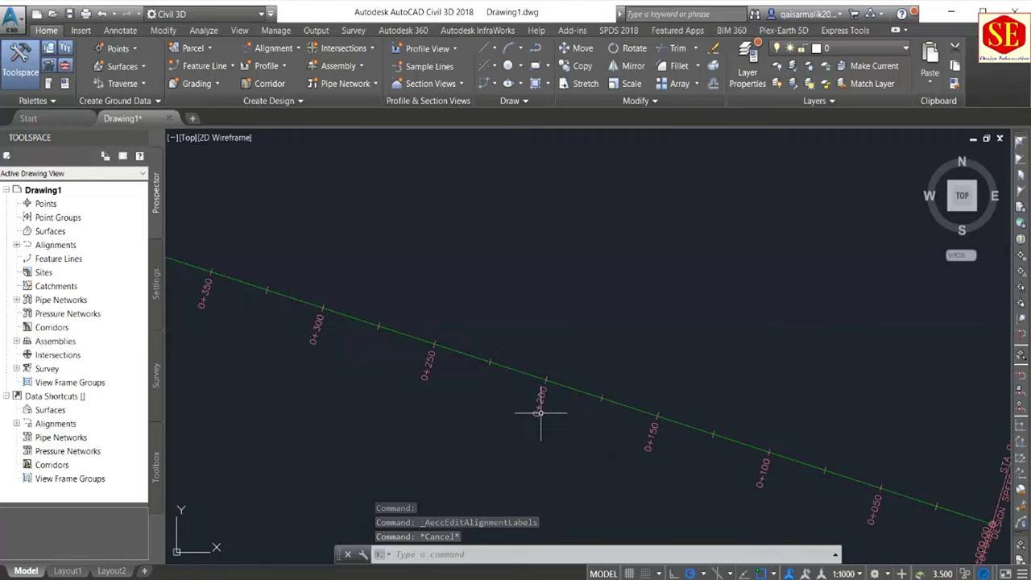
{"action": "left_click", "coordinate": [569, 386]}
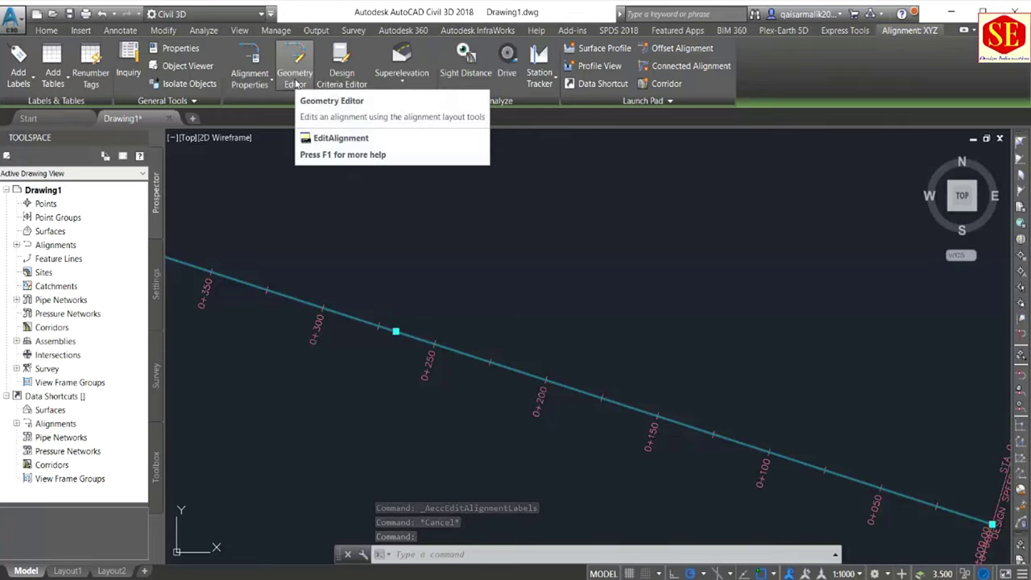
Step: Open the Alignment Layout Tools and the grid view listing XYZ's five lines and curves
{"action": "left_click", "coordinate": [295, 83]}
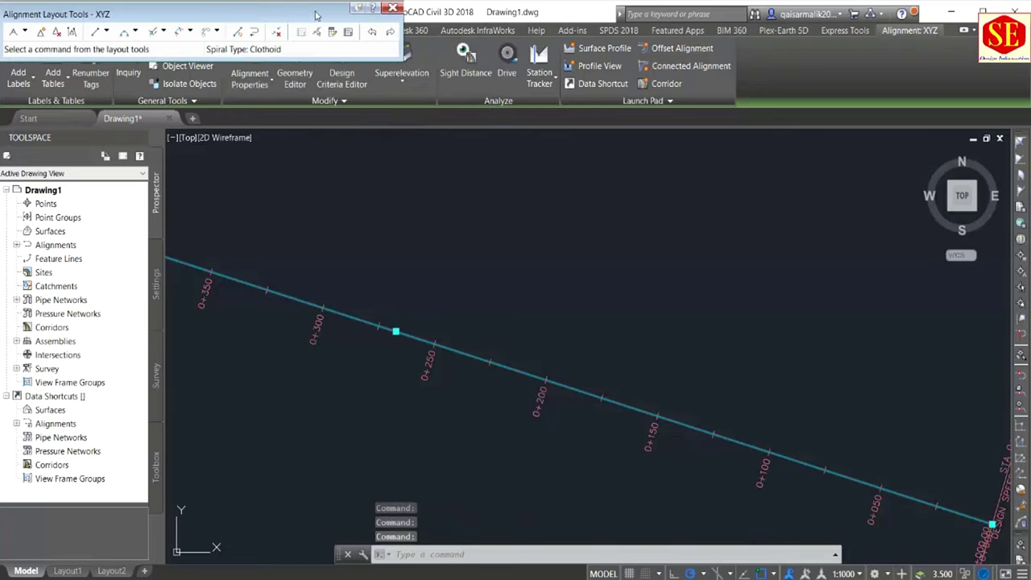
{"action": "left_click_drag", "start_coordinate": [317, 15], "coordinate": [556, 158]}
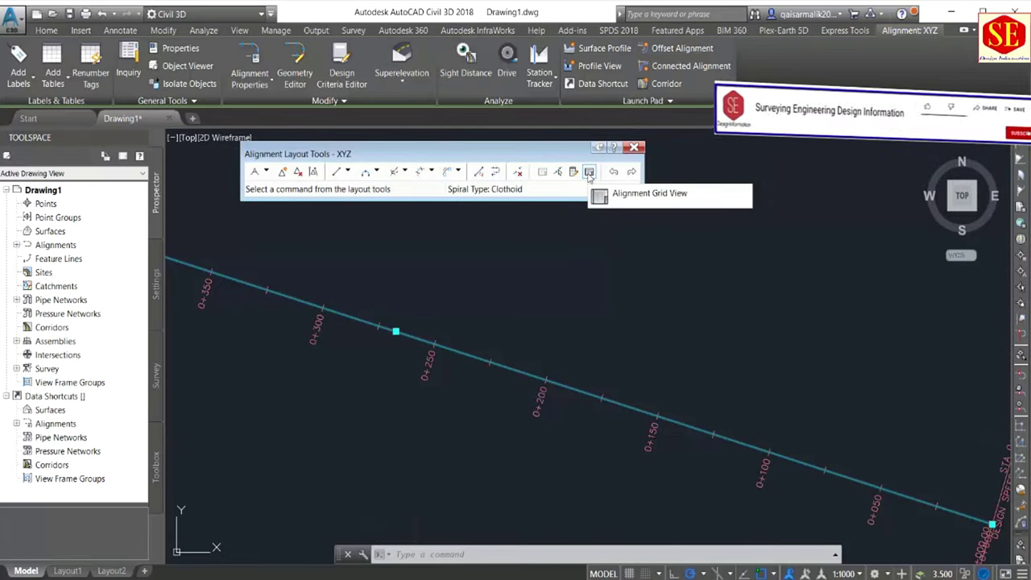
{"action": "left_click", "coordinate": [588, 172]}
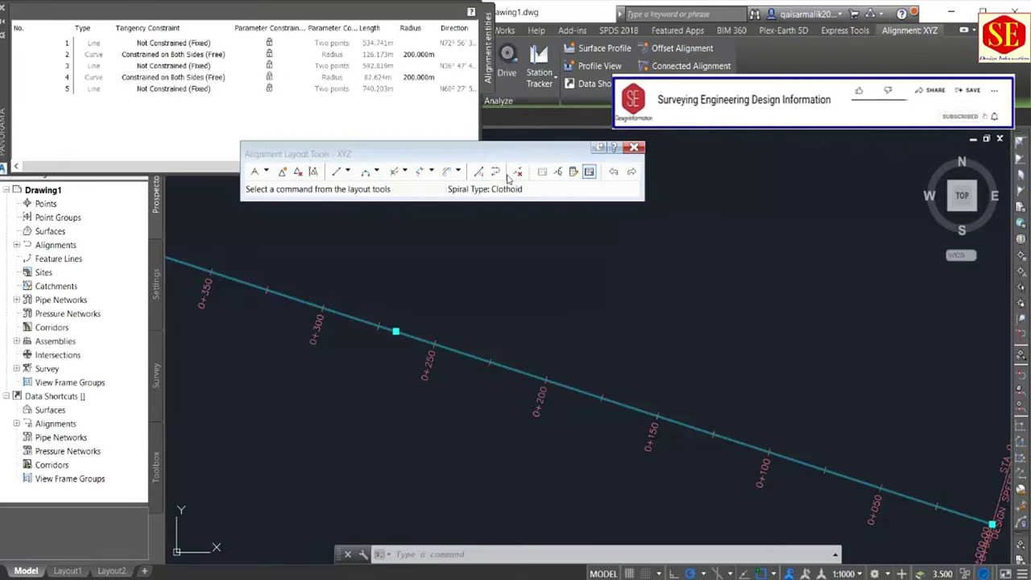
{"action": "left_click", "coordinate": [255, 133]}
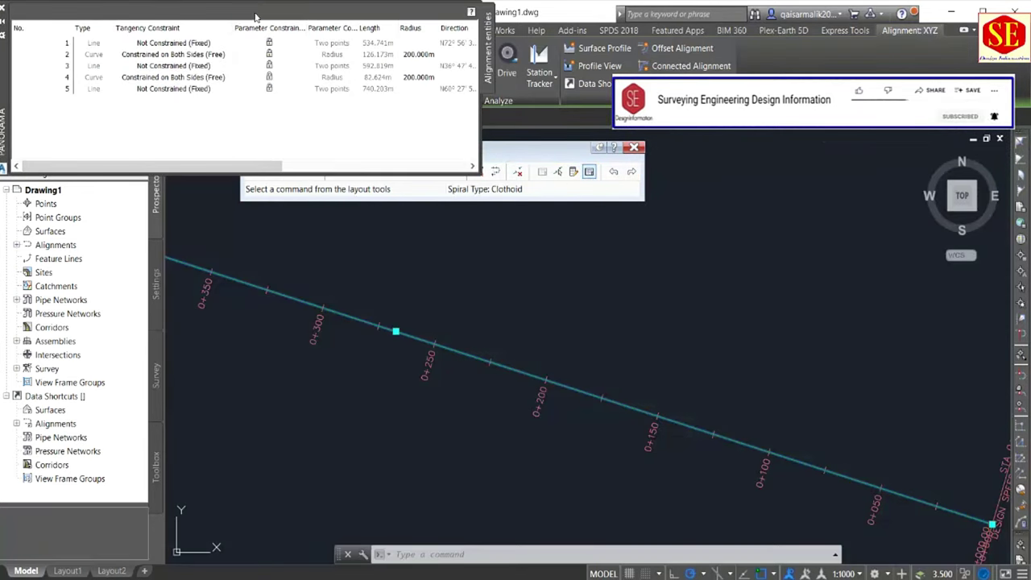
{"action": "left_click", "coordinate": [412, 67]}
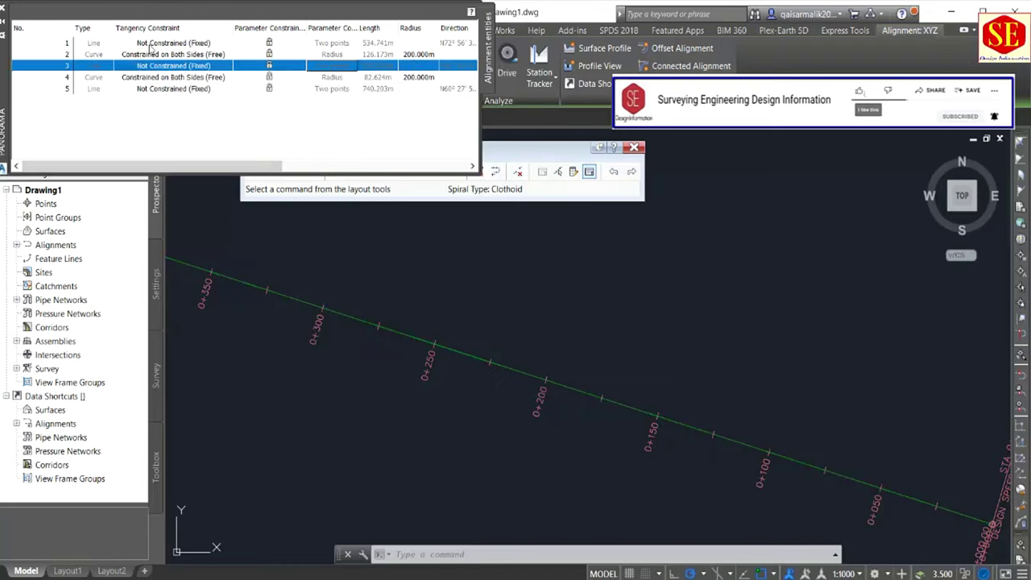
{"action": "left_click_drag", "start_coordinate": [254, 165], "coordinate": [438, 165]}
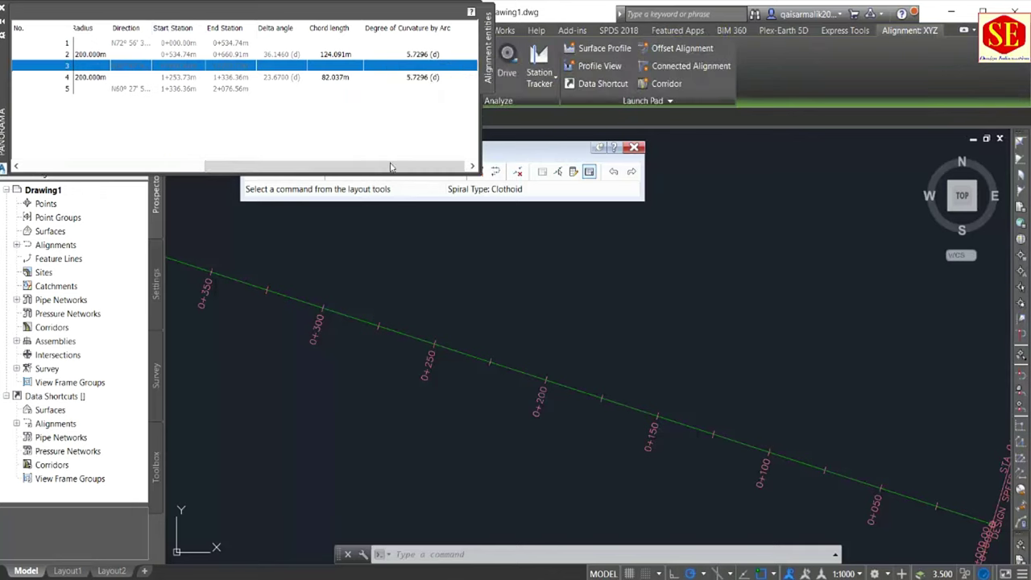
{"action": "left_click_drag", "start_coordinate": [390, 167], "coordinate": [208, 167]}
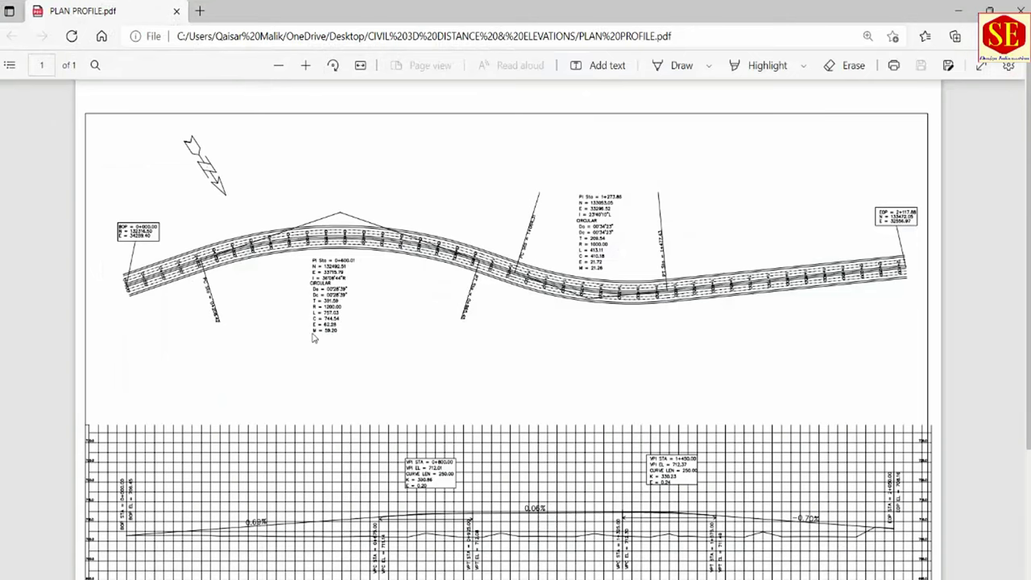
Step: Read the curve radii 1200.00 and 1000.00 from PLAN PROFILE.pdf, then select the first curve row
{"action": "scroll", "coordinate": [314, 338], "scroll_direction": "up", "scroll_amount": 1, "text": "ctrl"}
{"action": "scroll", "coordinate": [315, 333], "scroll_direction": "up", "scroll_amount": 1, "text": "ctrl"}
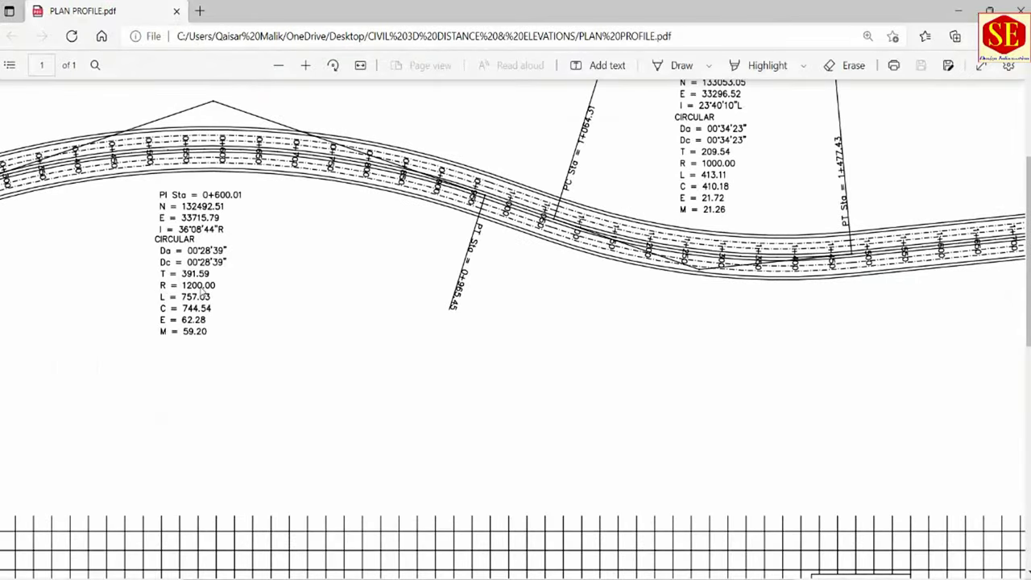
{"action": "scroll", "coordinate": [644, 196], "scroll_direction": "up", "scroll_amount": 2}
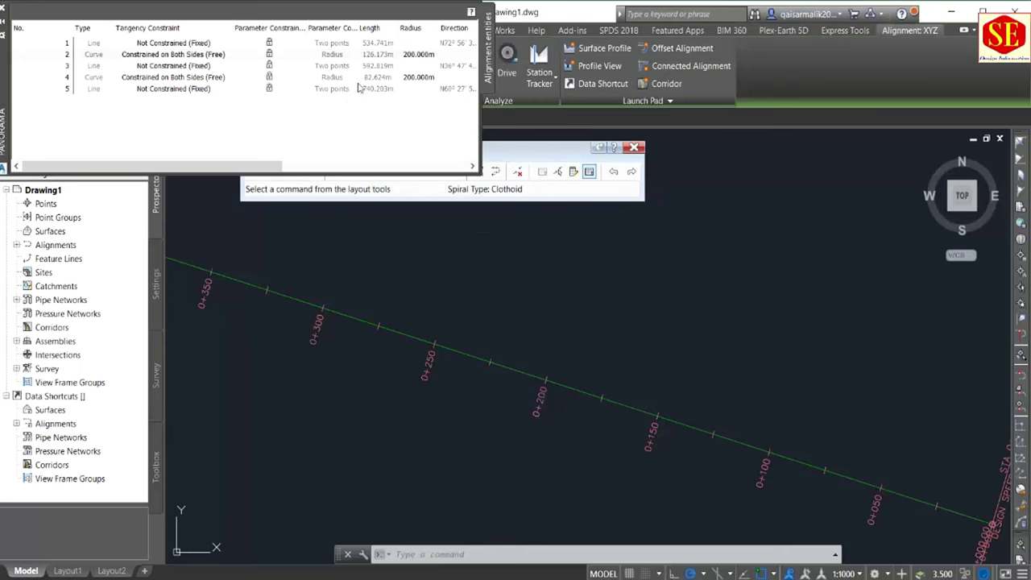
{"action": "left_click", "coordinate": [387, 54]}
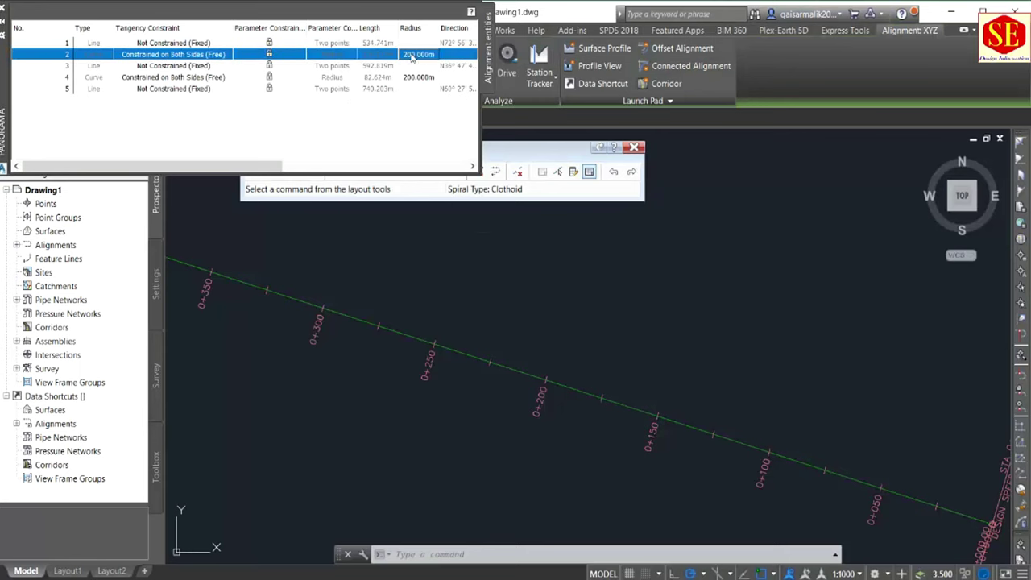
Step: Set the two curve radii to 1200 m and 1000 m in the entity table
{"action": "left_click", "coordinate": [422, 54]}
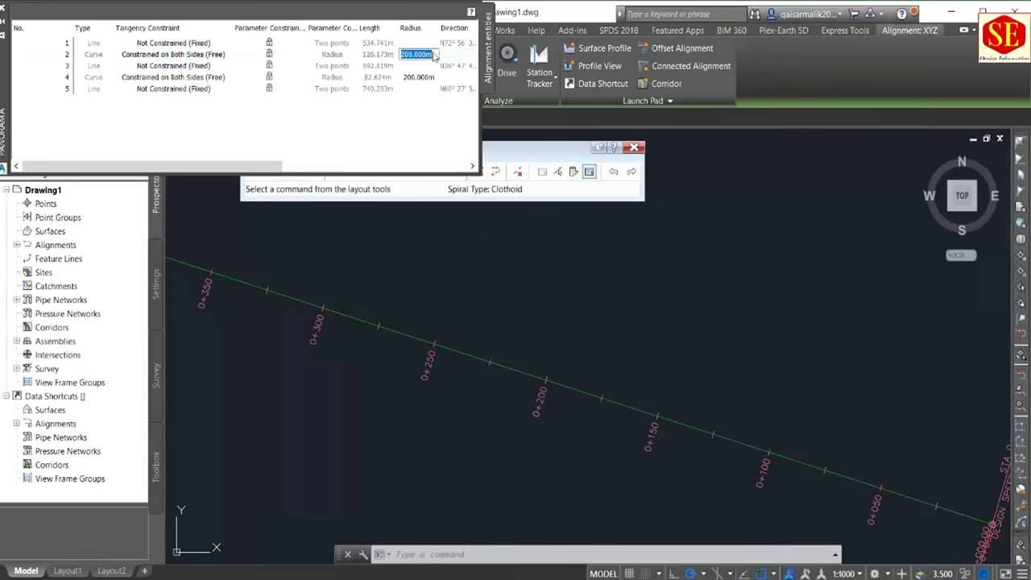
{"action": "type", "text": "1200"}
{"action": "key", "text": "Return"}
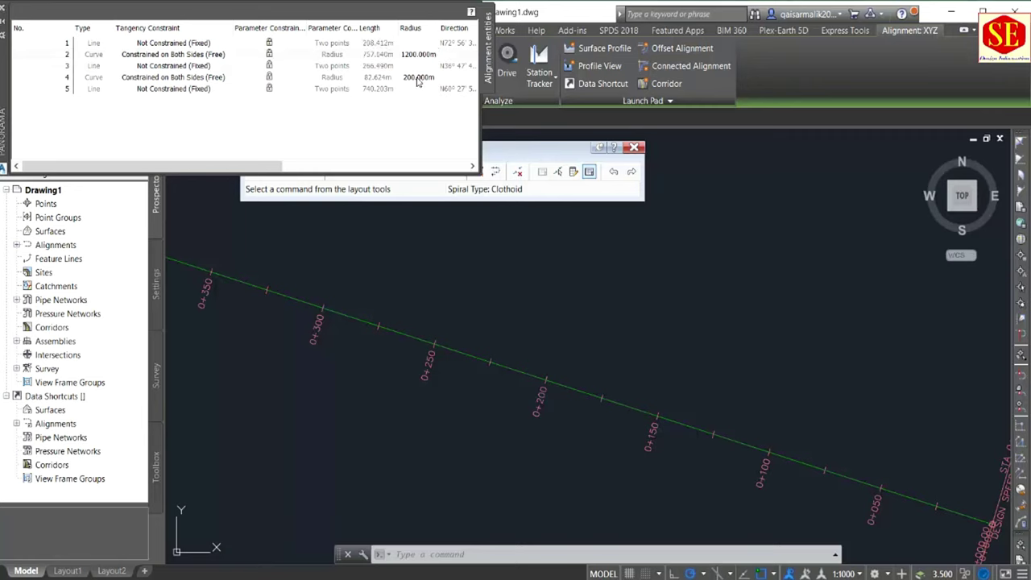
{"action": "left_click", "coordinate": [414, 78]}
{"action": "left_click", "coordinate": [415, 77]}
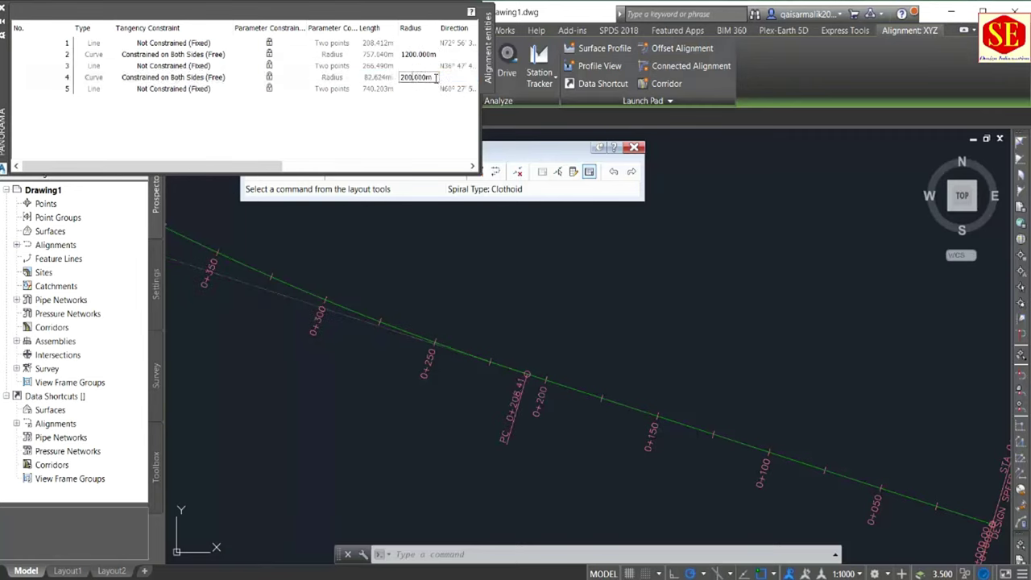
{"action": "type", "text": "1000"}
{"action": "key", "text": "Return"}
{"action": "left_click_drag", "start_coordinate": [167, 170], "coordinate": [304, 170]}
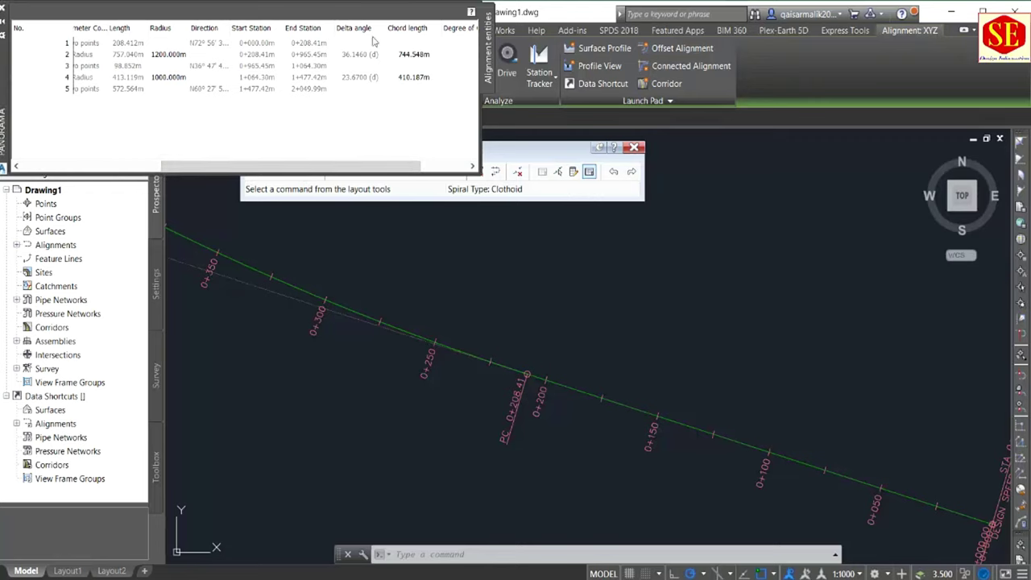
{"action": "left_click_drag", "start_coordinate": [359, 161], "coordinate": [406, 165]}
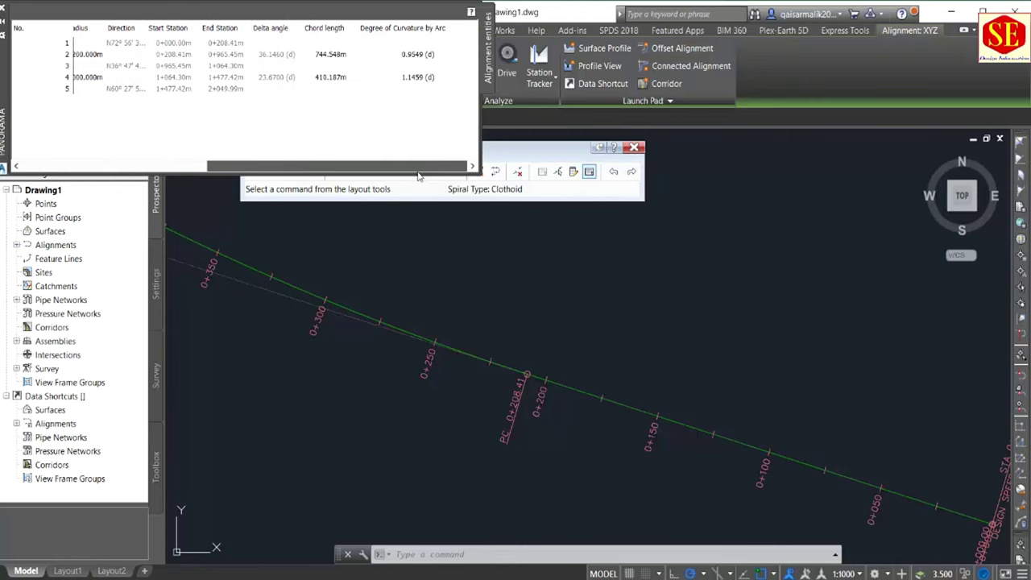
Step: Close the alignment entity grid view
{"action": "scroll", "coordinate": [688, 324], "scroll_direction": "down", "scroll_amount": 2}
{"action": "scroll", "coordinate": [529, 438], "scroll_direction": "down", "scroll_amount": 1}
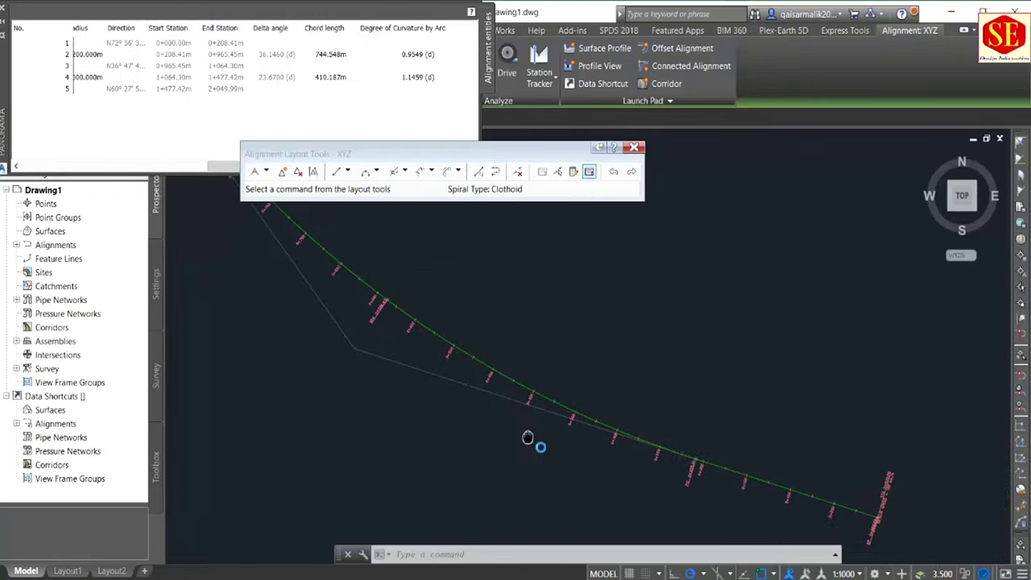
{"action": "scroll", "coordinate": [534, 368], "scroll_direction": "down", "scroll_amount": 1}
{"action": "scroll", "coordinate": [636, 435], "scroll_direction": "down", "scroll_amount": 1}
{"action": "scroll", "coordinate": [455, 367], "scroll_direction": "up", "scroll_amount": 2}
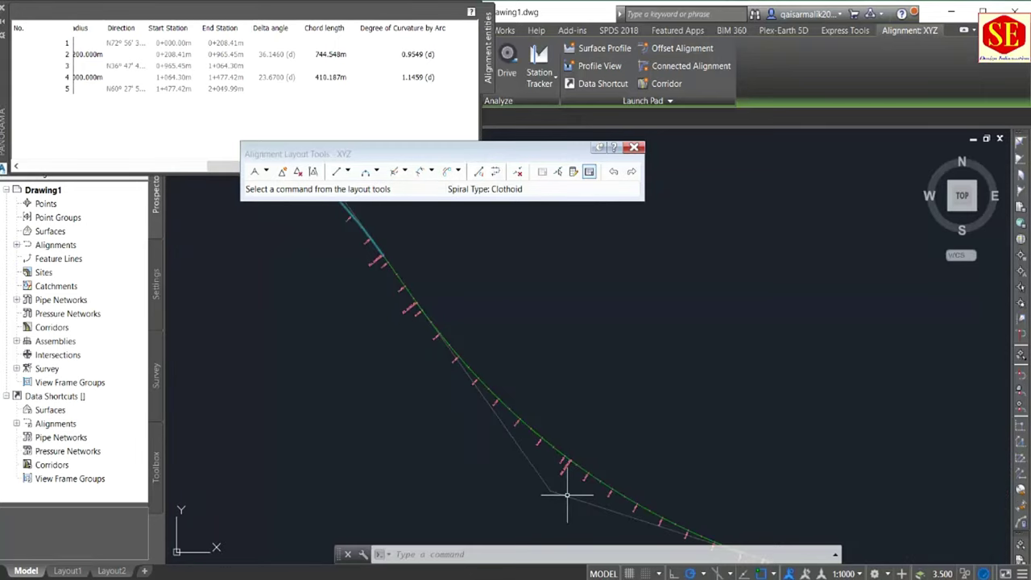
{"action": "scroll", "coordinate": [414, 310], "scroll_direction": "up", "scroll_amount": 2}
{"action": "scroll", "coordinate": [458, 376], "scroll_direction": "down", "scroll_amount": 3}
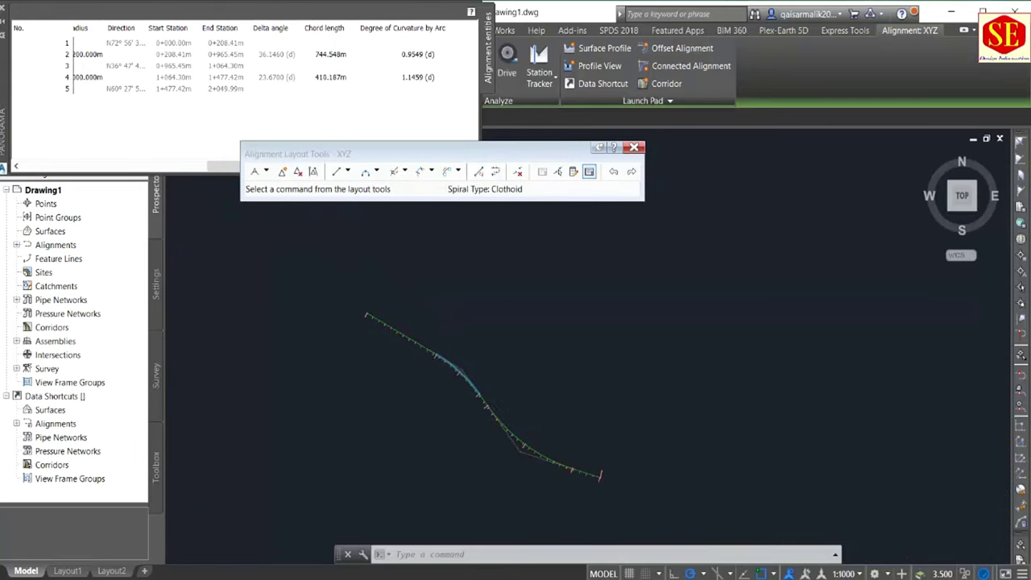
{"action": "scroll", "coordinate": [516, 474], "scroll_direction": "up", "scroll_amount": 2}
{"action": "left_click", "coordinate": [24, 10]}
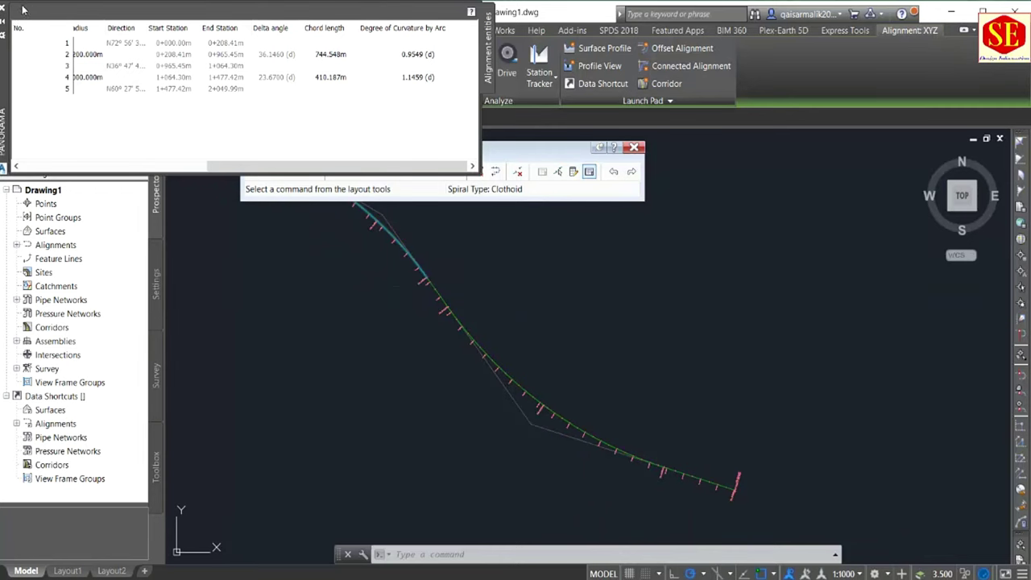
{"action": "left_click", "coordinate": [453, 175]}
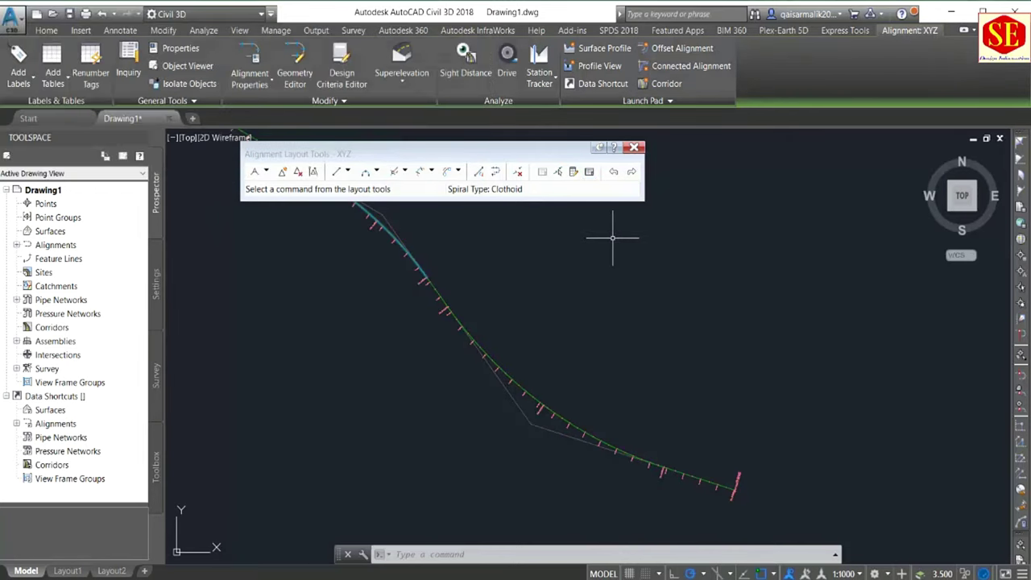
Step: Dismiss the Alignment Layout Tools, leaving the curved alignment XYZ visible
{"action": "scroll", "coordinate": [540, 402], "scroll_direction": "up", "scroll_amount": 2}
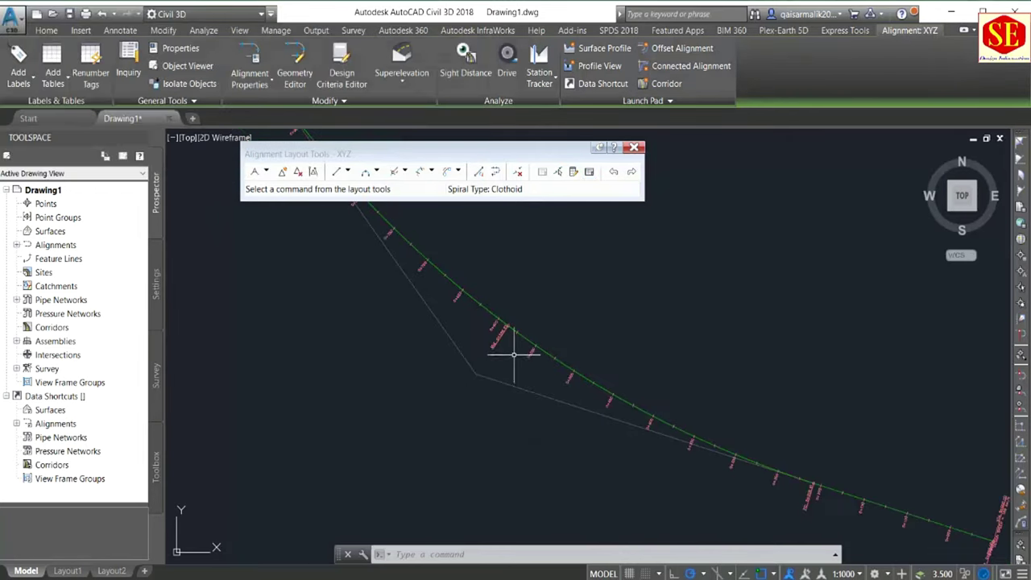
{"action": "scroll", "coordinate": [507, 345], "scroll_direction": "up", "scroll_amount": 1}
{"action": "scroll", "coordinate": [622, 397], "scroll_direction": "up", "scroll_amount": 1}
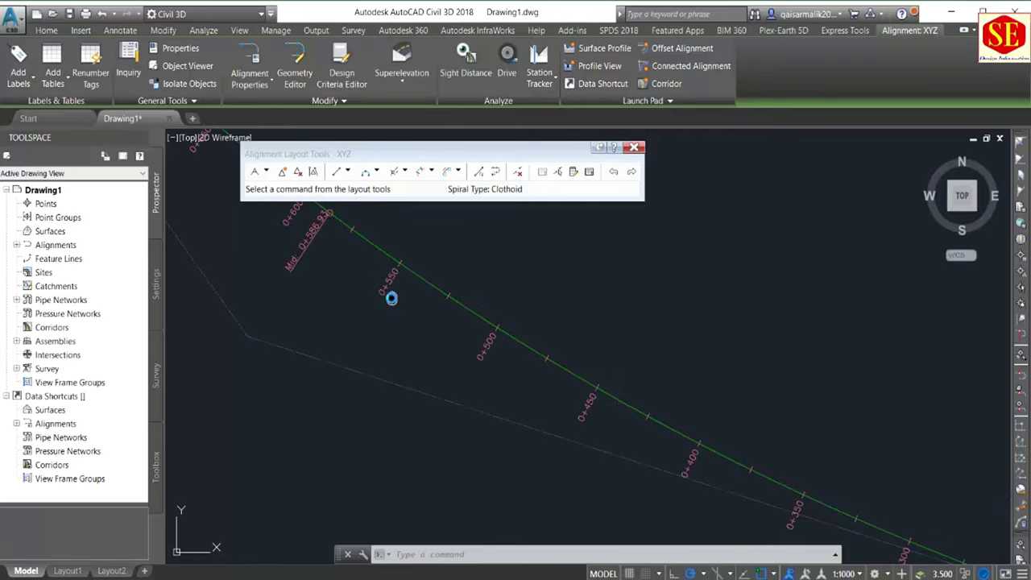
{"action": "scroll", "coordinate": [392, 294], "scroll_direction": "down", "scroll_amount": 1}
{"action": "scroll", "coordinate": [502, 405], "scroll_direction": "down", "scroll_amount": 1}
{"action": "scroll", "coordinate": [322, 338], "scroll_direction": "down", "scroll_amount": 1}
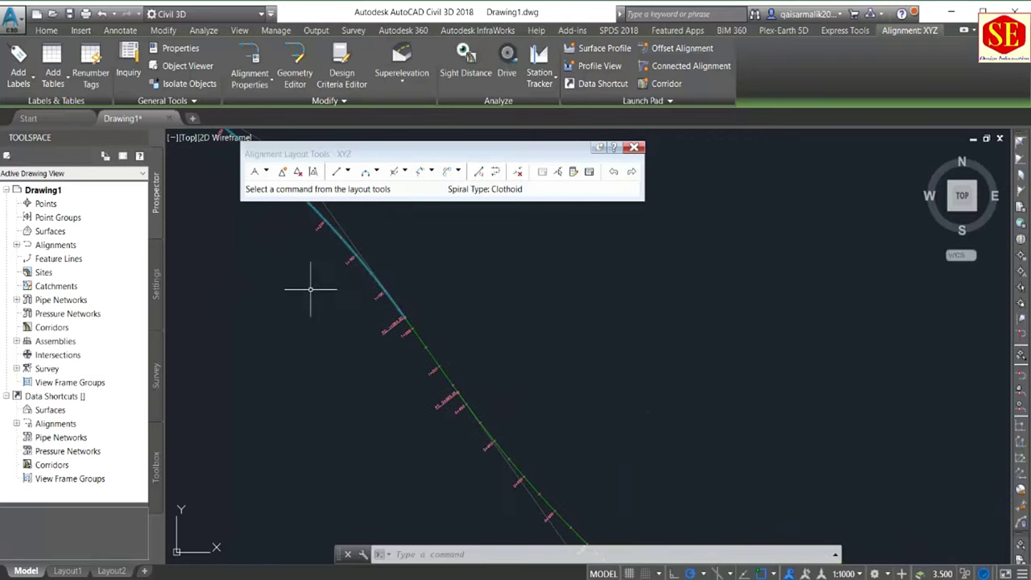
{"action": "scroll", "coordinate": [419, 378], "scroll_direction": "up", "scroll_amount": 1}
{"action": "scroll", "coordinate": [360, 318], "scroll_direction": "up", "scroll_amount": 1}
{"action": "scroll", "coordinate": [421, 362], "scroll_direction": "down", "scroll_amount": 1}
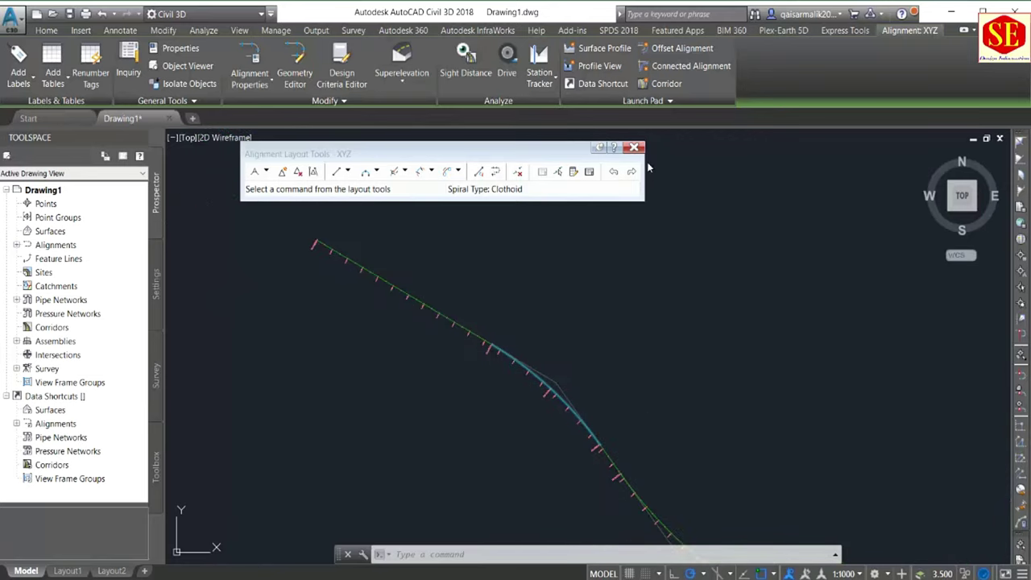
{"action": "key", "text": "Escape"}
{"action": "key", "text": "Escape"}
{"action": "scroll", "coordinate": [443, 234], "scroll_direction": "down", "scroll_amount": 2}
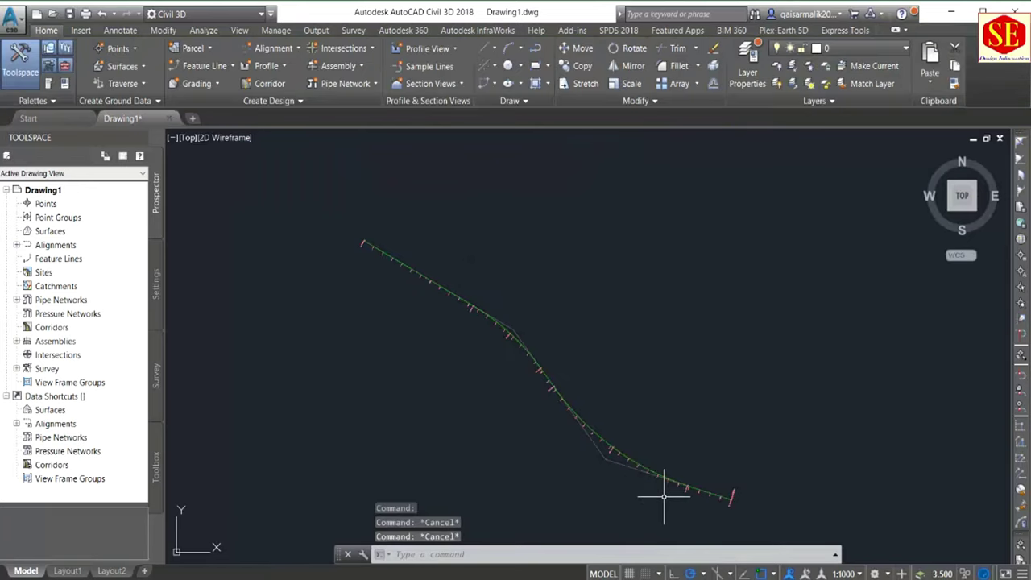
Step: Switch to Excel's NSL sheet showing the RD 0+000 and 0+050 distance-elevation tables
{"action": "middle_click_drag", "start_coordinate": [668, 488], "coordinate": [691, 414]}
{"action": "key", "text": "Escape"}
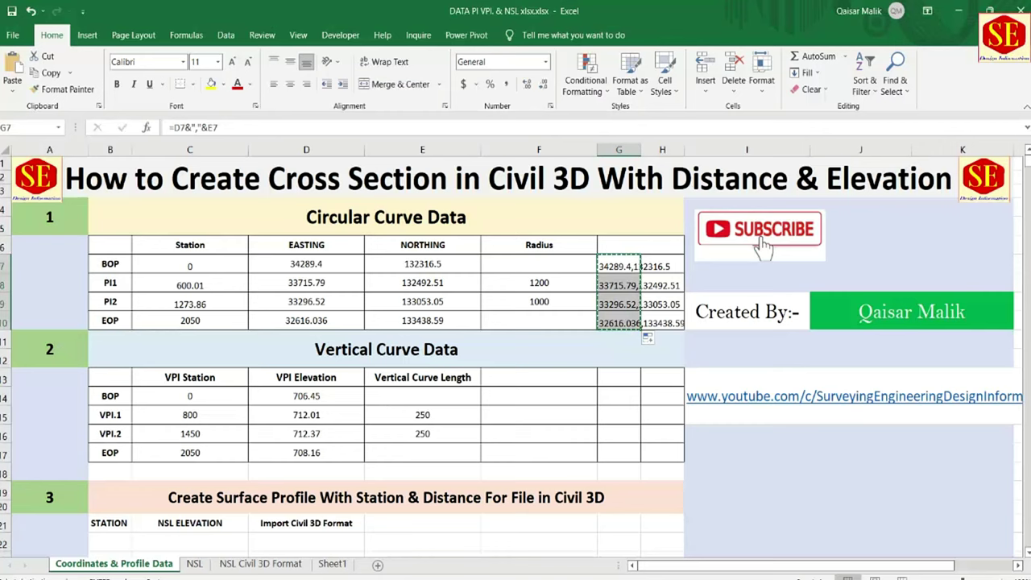
{"action": "left_click", "coordinate": [199, 566]}
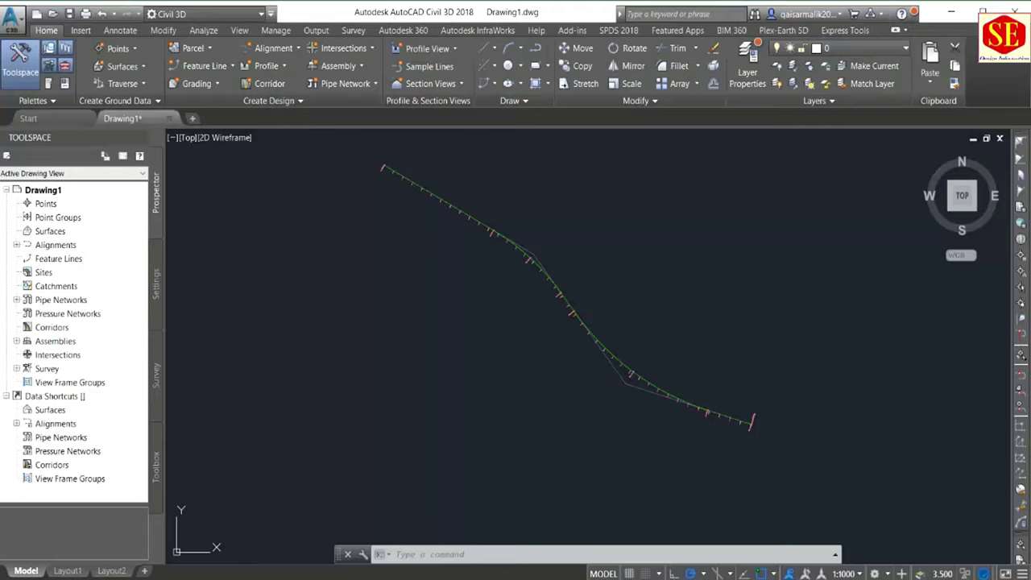
{"action": "scroll", "coordinate": [640, 339], "scroll_direction": "up", "scroll_amount": 3}
{"action": "scroll", "coordinate": [524, 368], "scroll_direction": "up", "scroll_amount": 2}
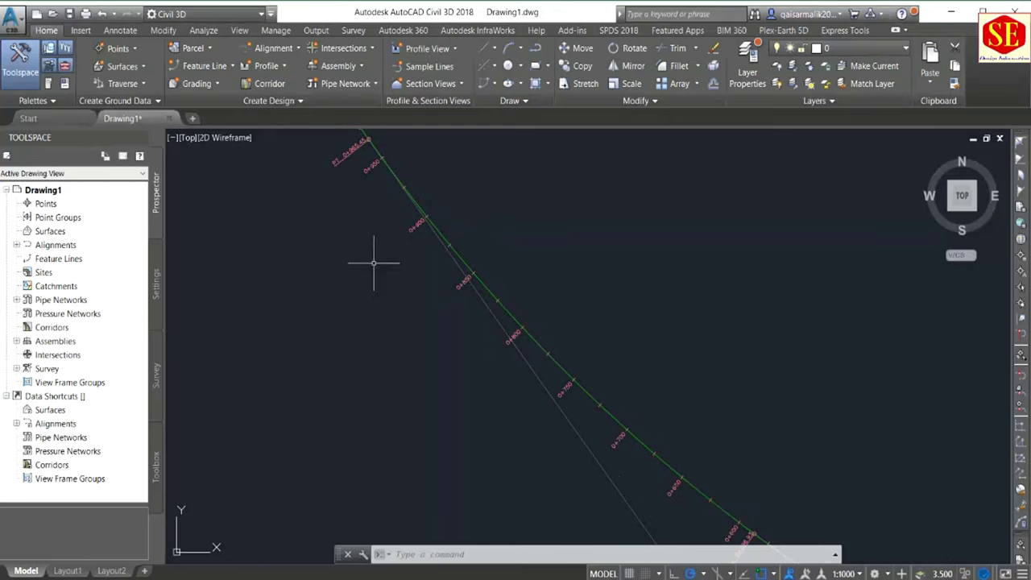
{"action": "middle_click_drag", "start_coordinate": [437, 265], "coordinate": [527, 561]}
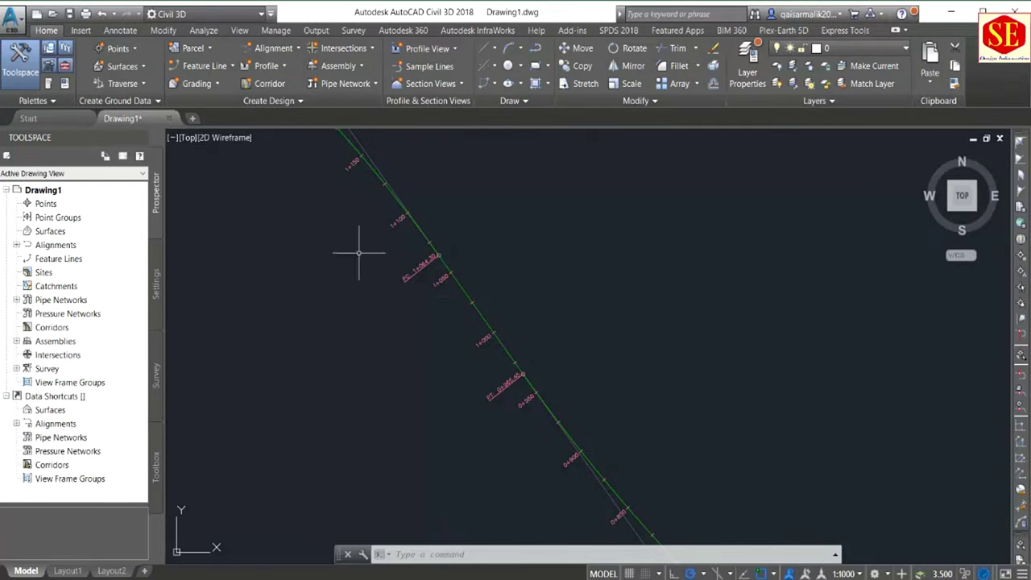
{"action": "scroll", "coordinate": [347, 244], "scroll_direction": "down", "scroll_amount": 1}
{"action": "scroll", "coordinate": [370, 233], "scroll_direction": "down", "scroll_amount": 2}
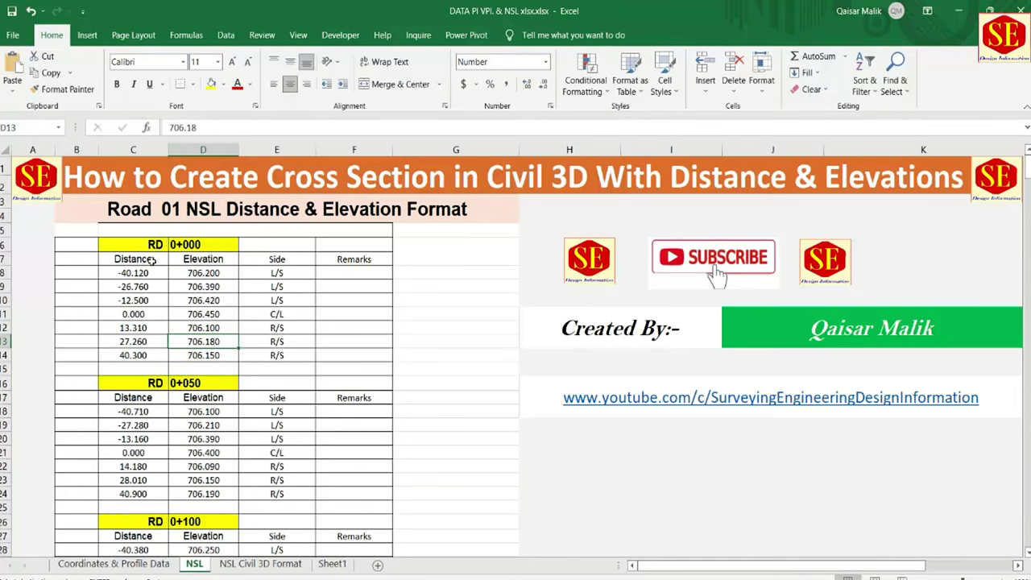
{"action": "left_click", "coordinate": [145, 248]}
{"action": "left_click", "coordinate": [195, 252]}
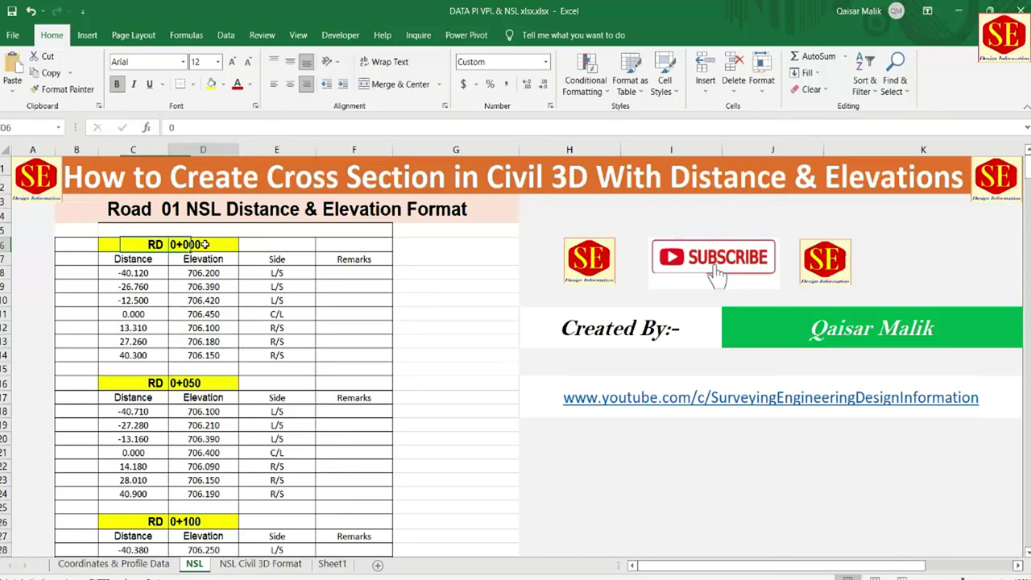
{"action": "left_click", "coordinate": [202, 382]}
{"action": "scroll", "coordinate": [202, 382], "scroll_direction": "down", "scroll_amount": 2}
{"action": "left_click", "coordinate": [201, 412]}
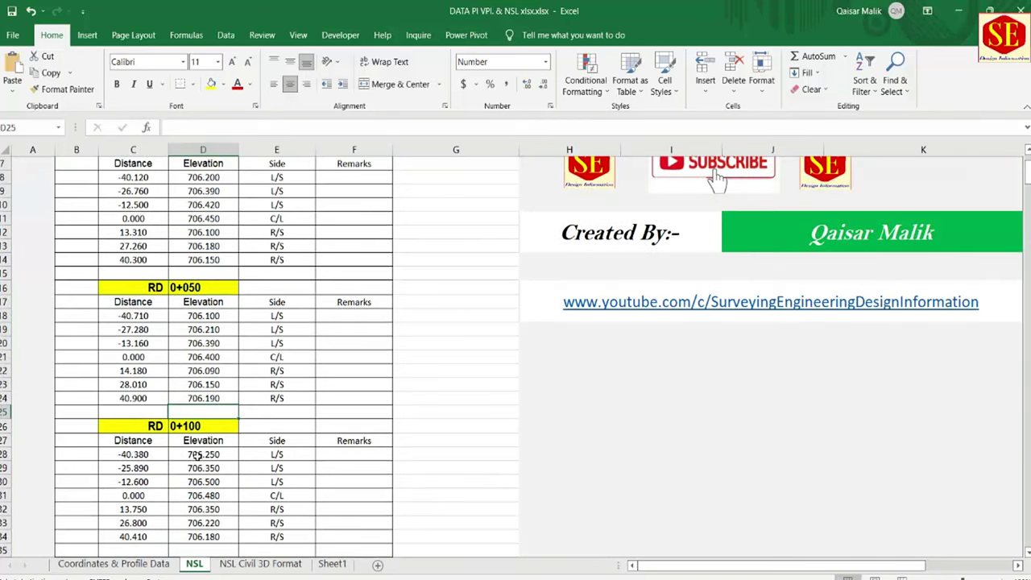
{"action": "scroll", "coordinate": [199, 471], "scroll_direction": "up", "scroll_amount": 2}
{"action": "left_click", "coordinate": [133, 262]}
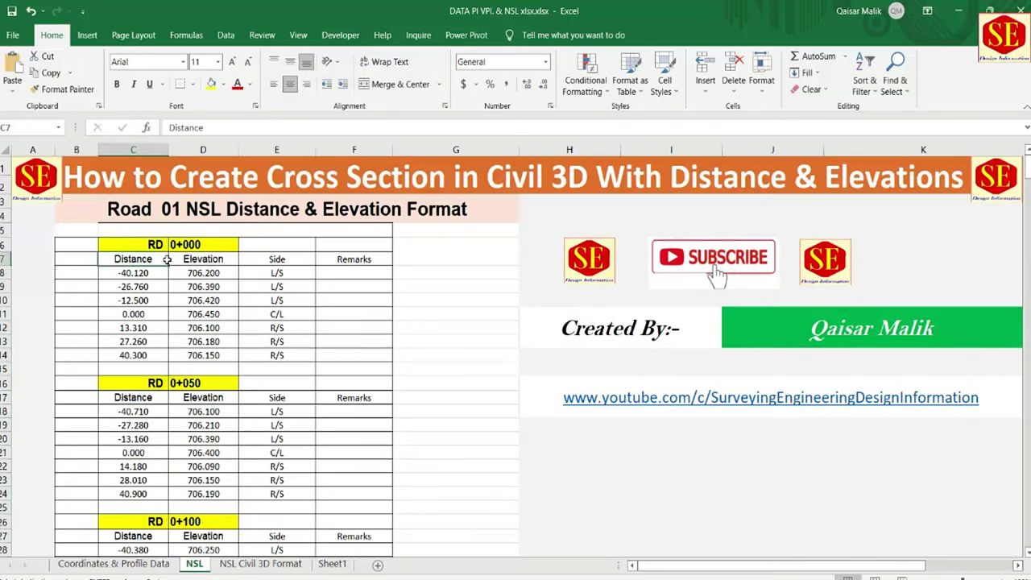
{"action": "left_click", "coordinate": [187, 260]}
{"action": "left_click", "coordinate": [142, 274]}
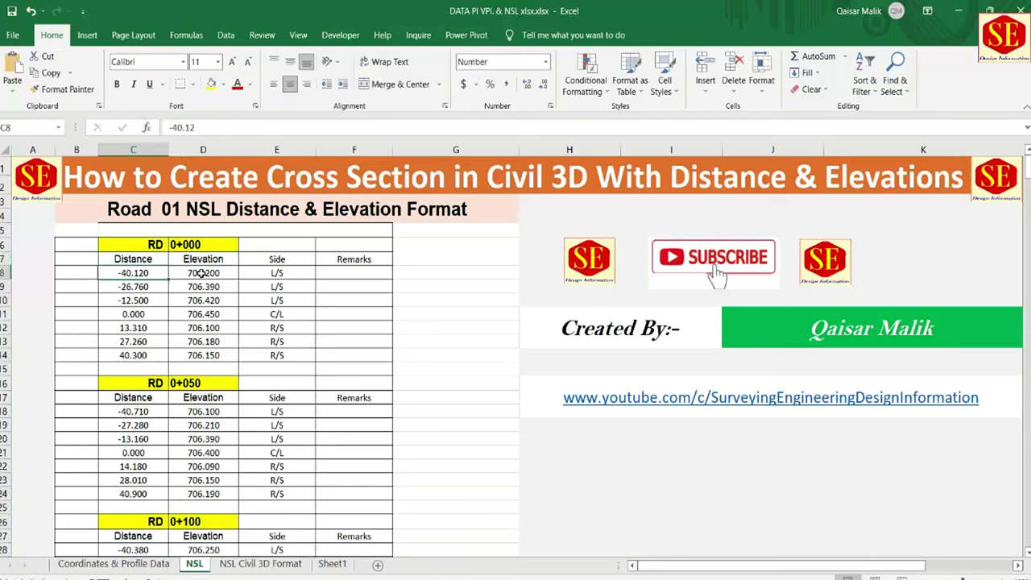
{"action": "left_click", "coordinate": [196, 272]}
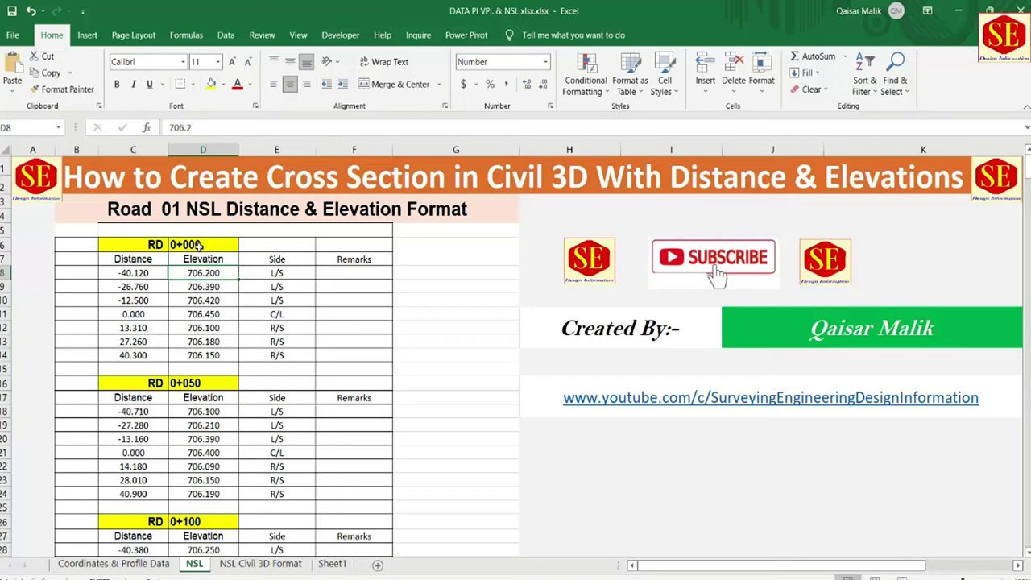
{"action": "left_click", "coordinate": [187, 246]}
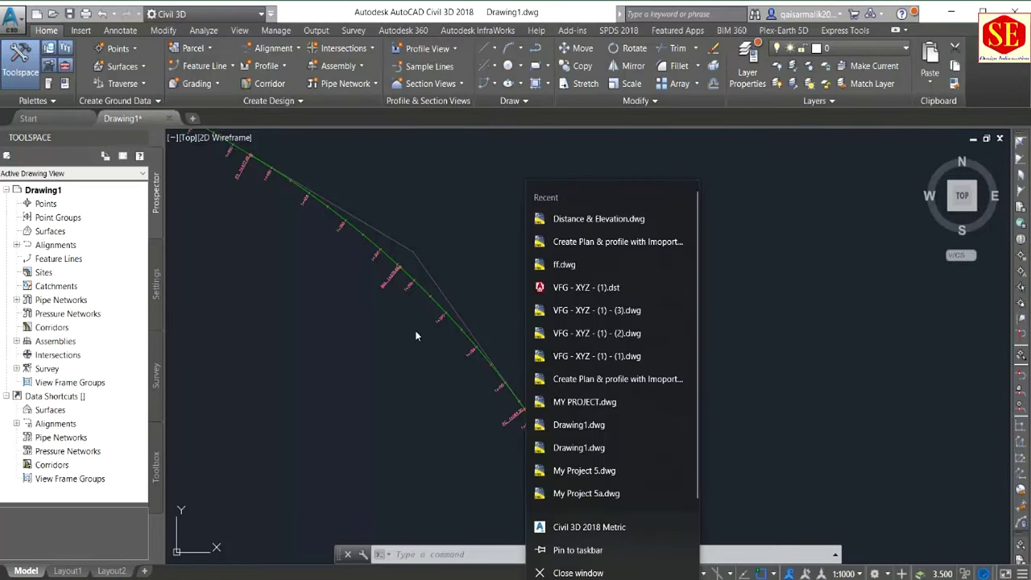
{"action": "scroll", "coordinate": [468, 352], "scroll_direction": "up", "scroll_amount": 5}
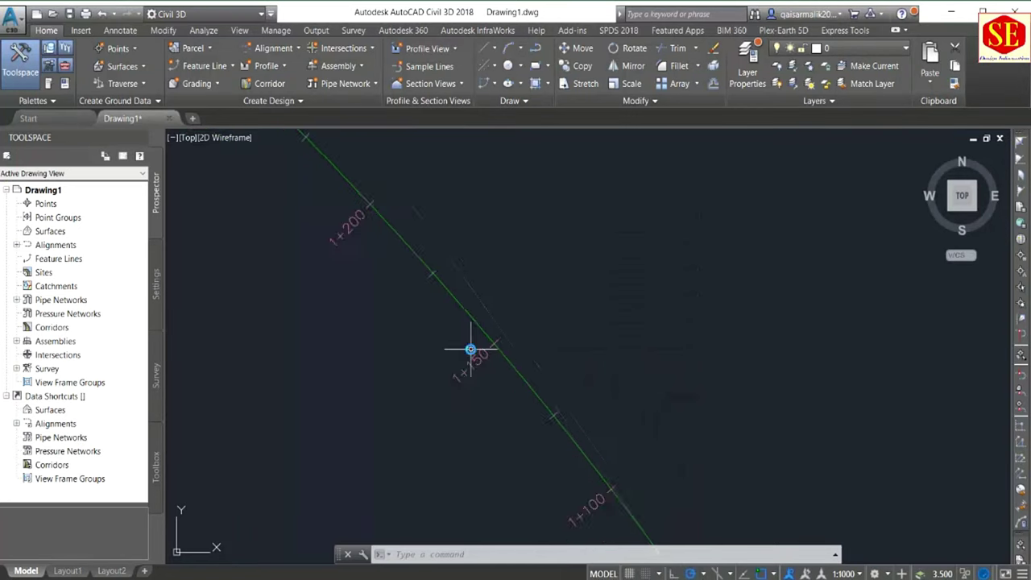
{"action": "scroll", "coordinate": [470, 352], "scroll_direction": "up", "scroll_amount": 2}
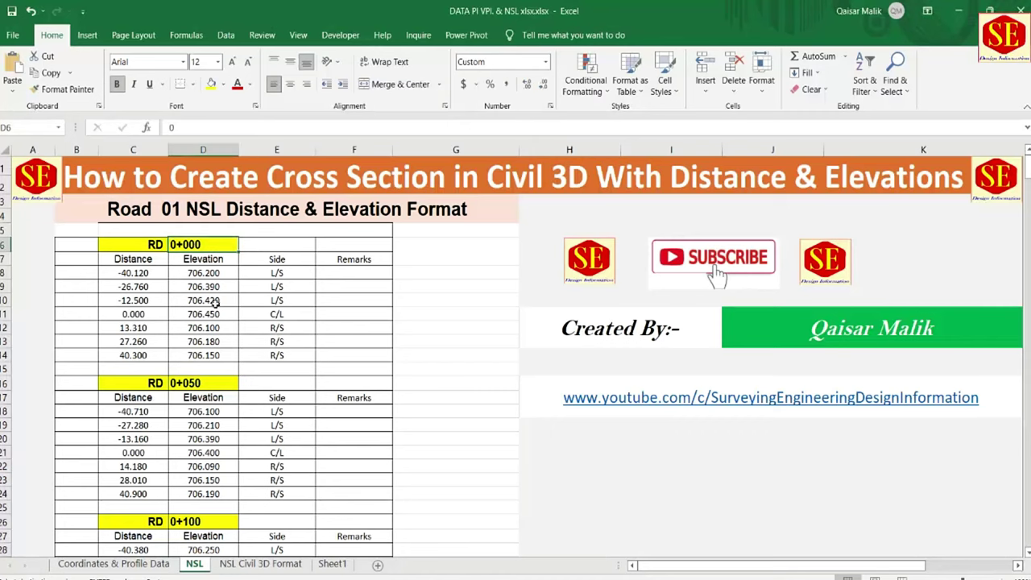
{"action": "left_click", "coordinate": [128, 275]}
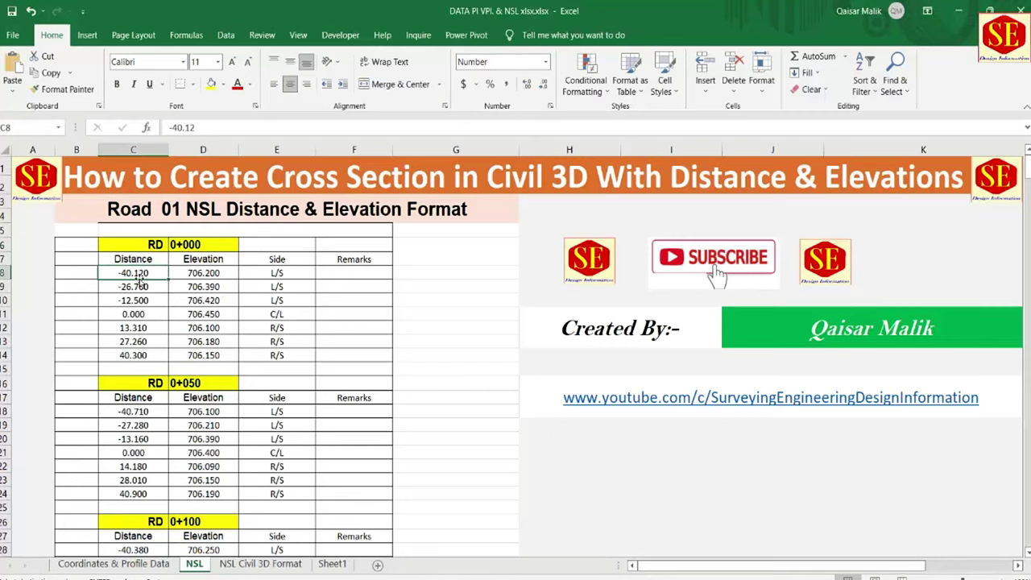
{"action": "left_click", "coordinate": [181, 273]}
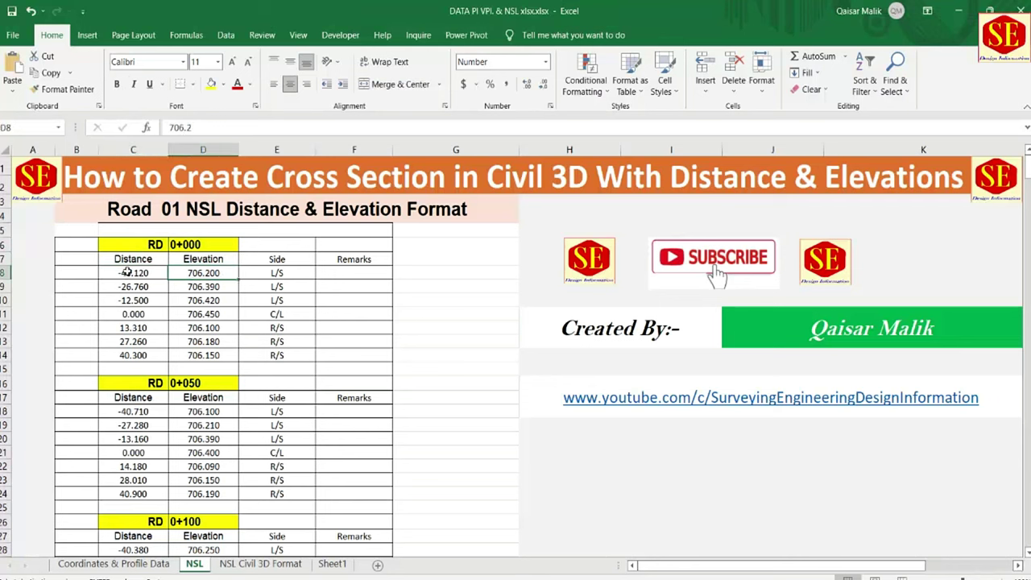
{"action": "left_click", "coordinate": [128, 273]}
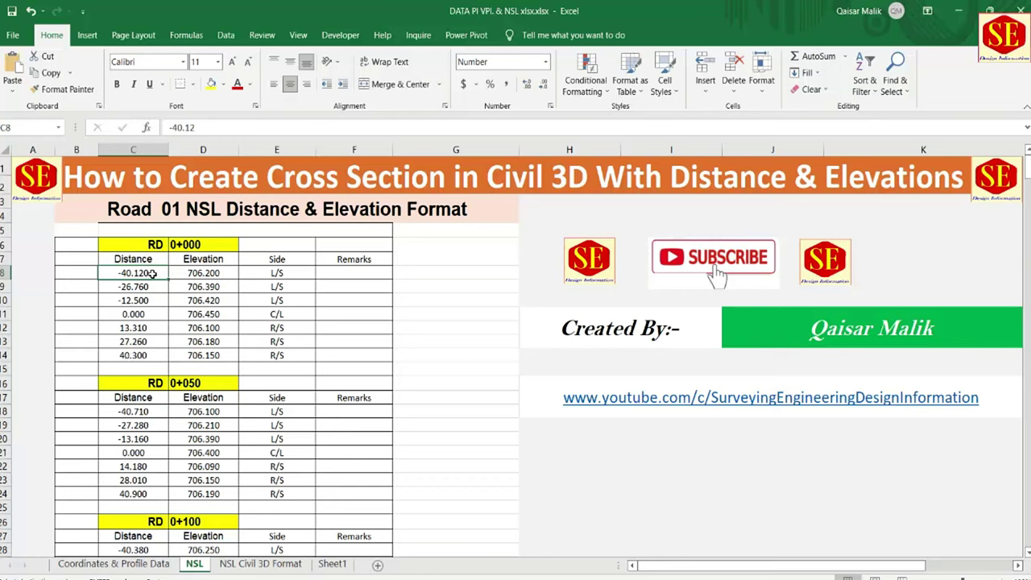
{"action": "left_click", "coordinate": [133, 355]}
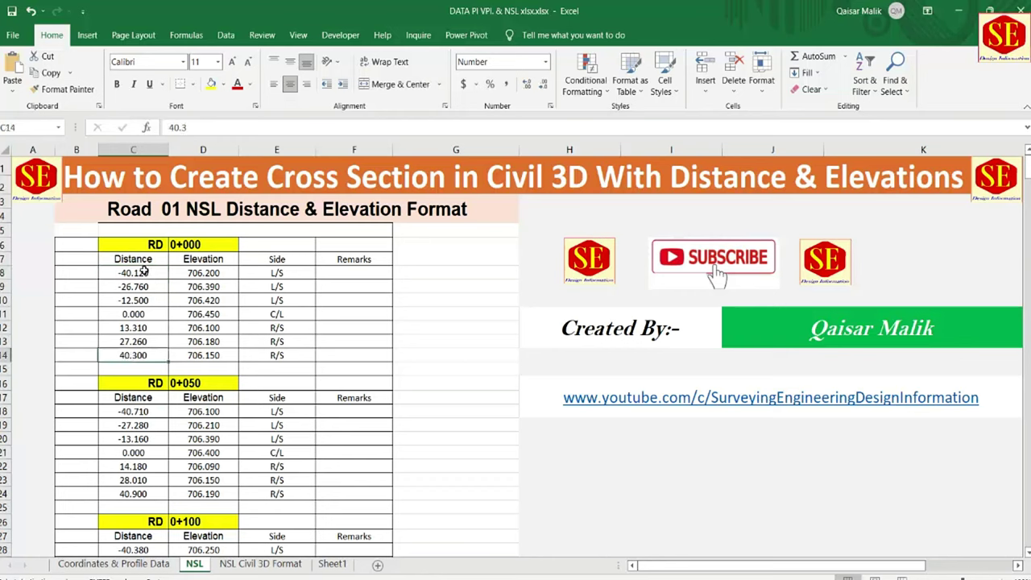
{"action": "left_click", "coordinate": [144, 272]}
{"action": "left_click", "coordinate": [140, 286]}
{"action": "left_click", "coordinate": [141, 274]}
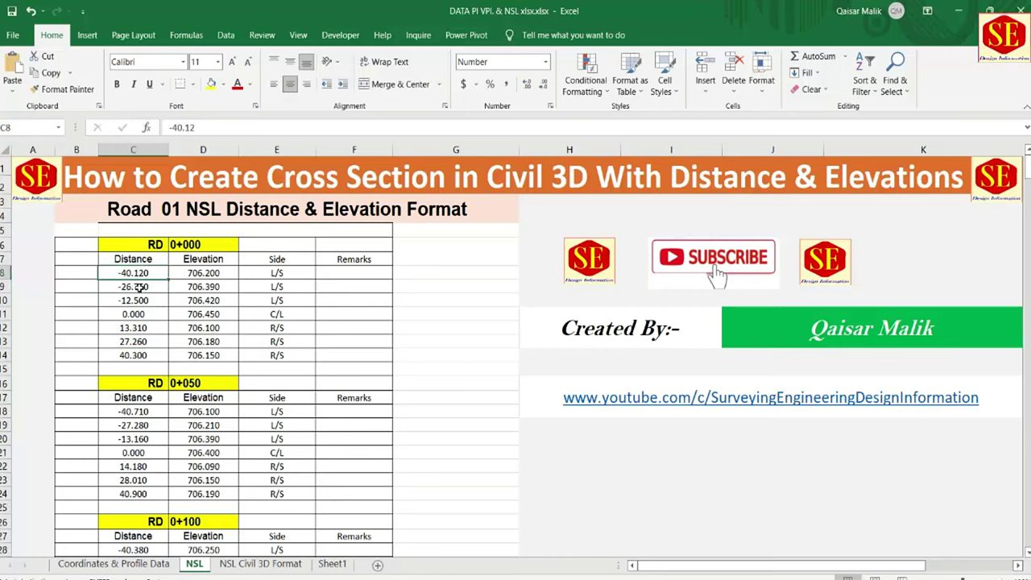
{"action": "left_click", "coordinate": [140, 288]}
{"action": "left_click", "coordinate": [134, 301]}
{"action": "left_click", "coordinate": [125, 314]}
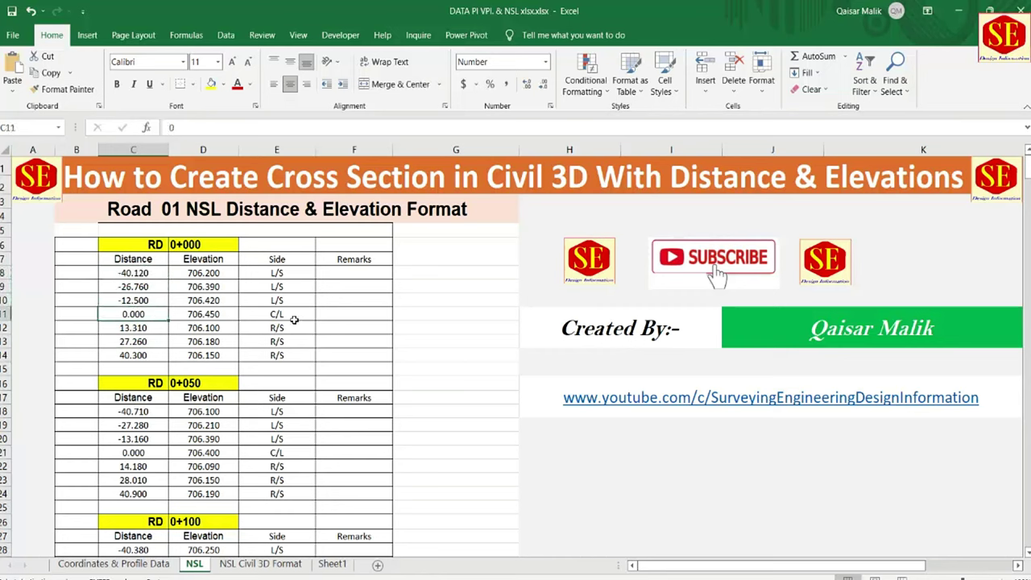
{"action": "key", "text": "Down"}
{"action": "key", "text": "Down"}
{"action": "key", "text": "Down"}
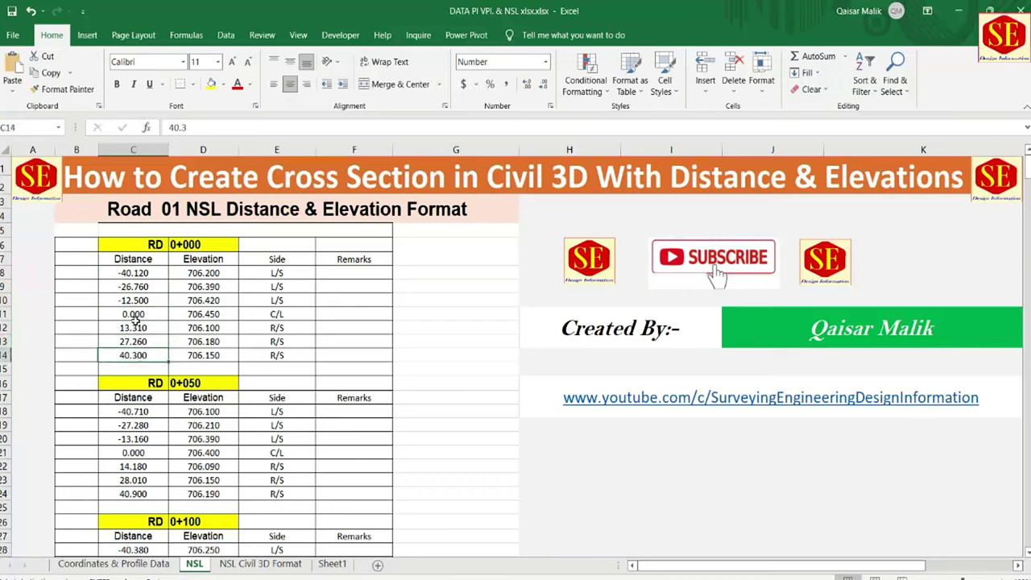
{"action": "left_click", "coordinate": [73, 259]}
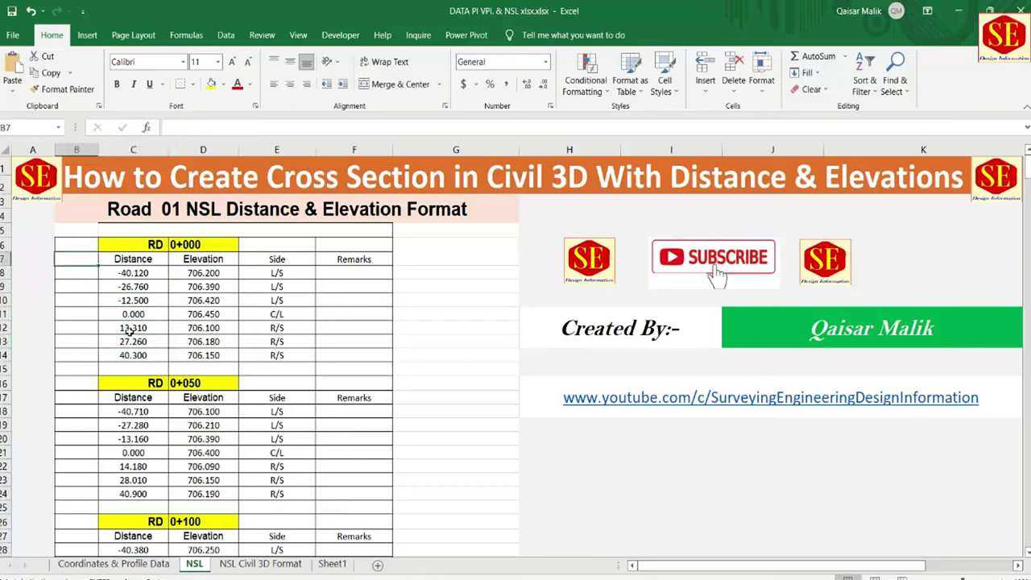
Step: Fill column B with station 0 for rows B7:B14 and station 50 for rows B17:B24
{"action": "type", "text": "0"}
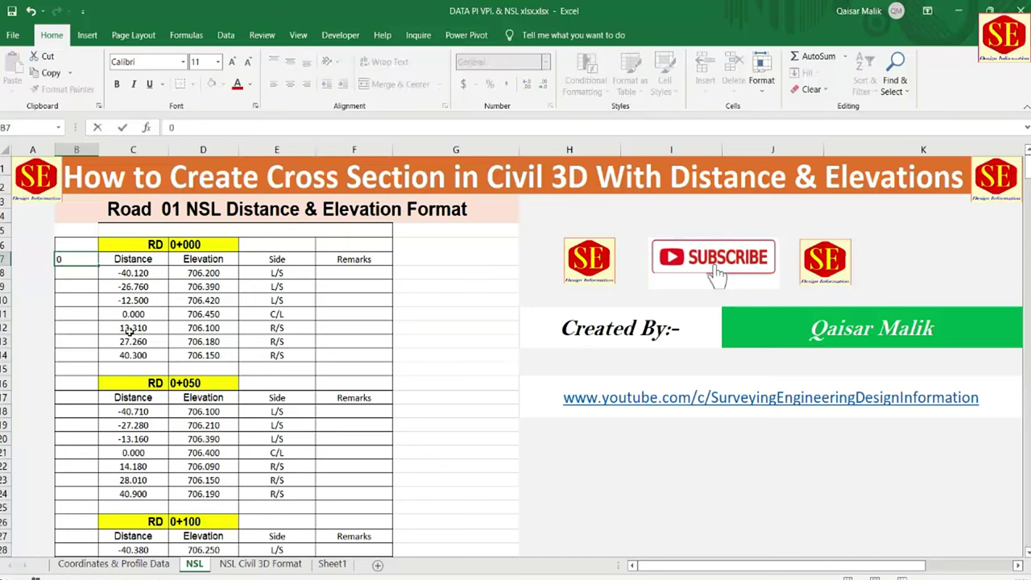
{"action": "key", "text": "Return"}
{"action": "left_click", "coordinate": [91, 260]}
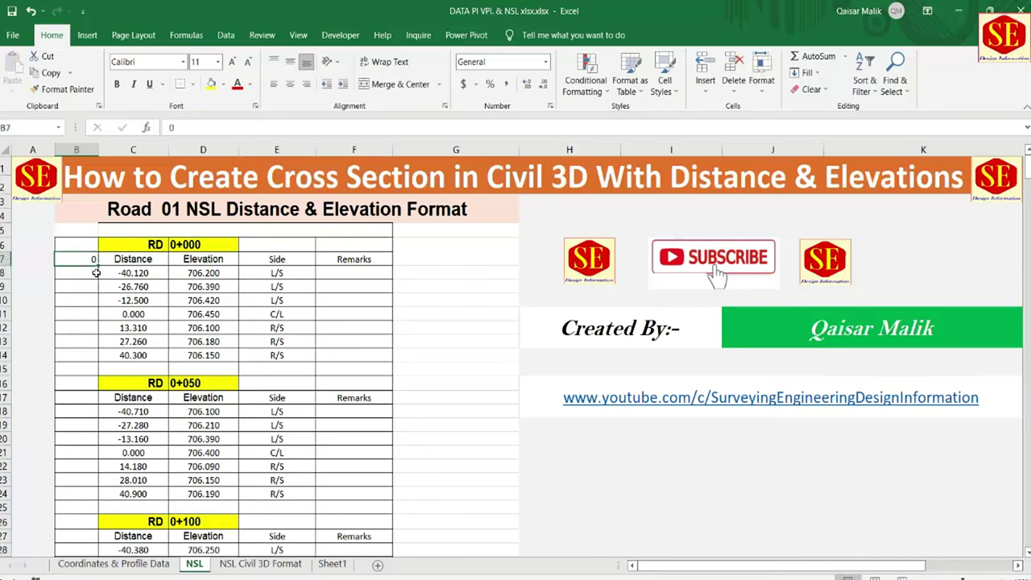
{"action": "left_click_drag", "start_coordinate": [95, 268], "coordinate": [89, 366]}
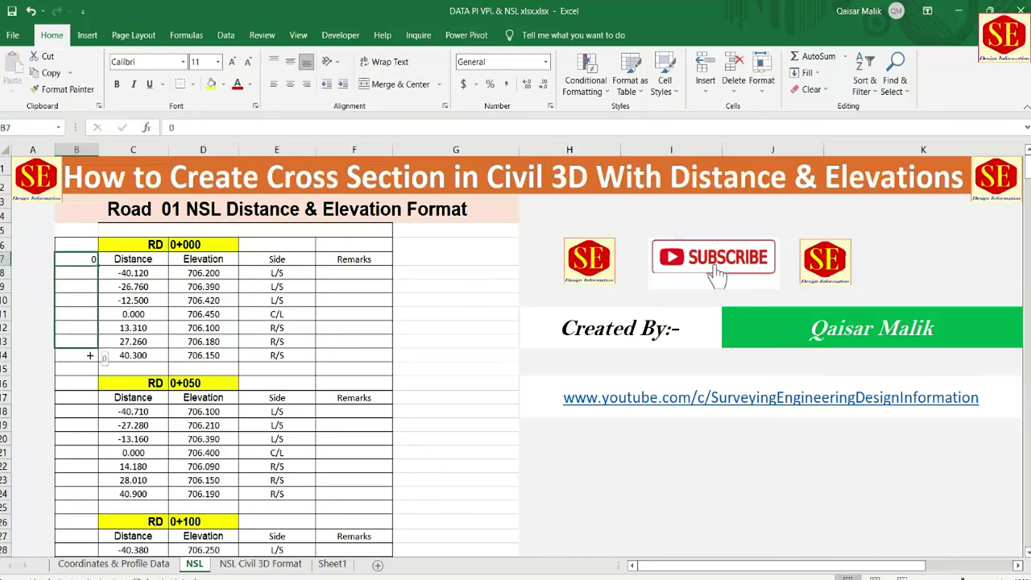
{"action": "left_click", "coordinate": [86, 398]}
{"action": "type", "text": "50"}
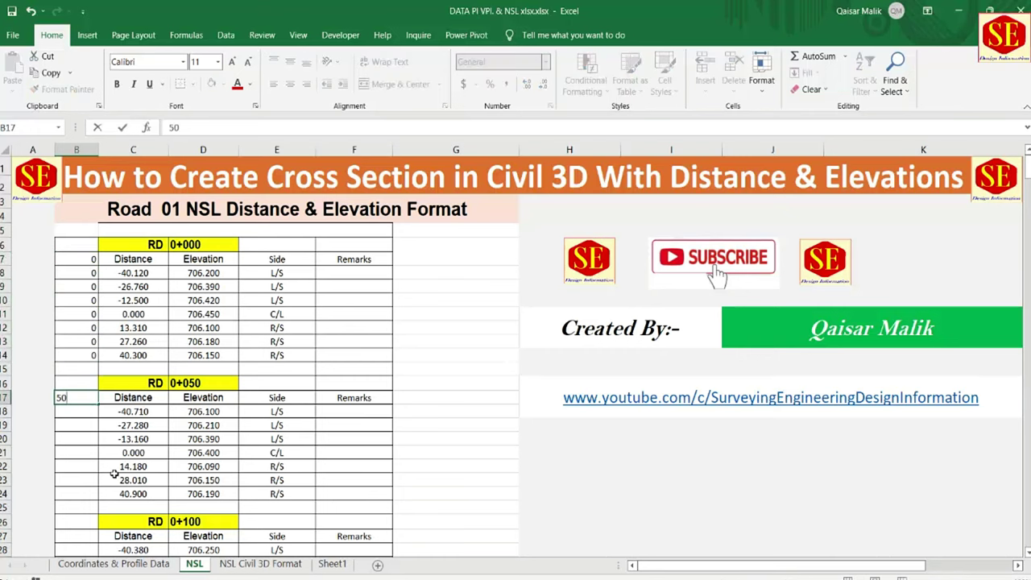
{"action": "key", "text": "Return"}
{"action": "scroll", "coordinate": [127, 331], "scroll_direction": "down", "scroll_amount": 3}
{"action": "left_click", "coordinate": [92, 262]}
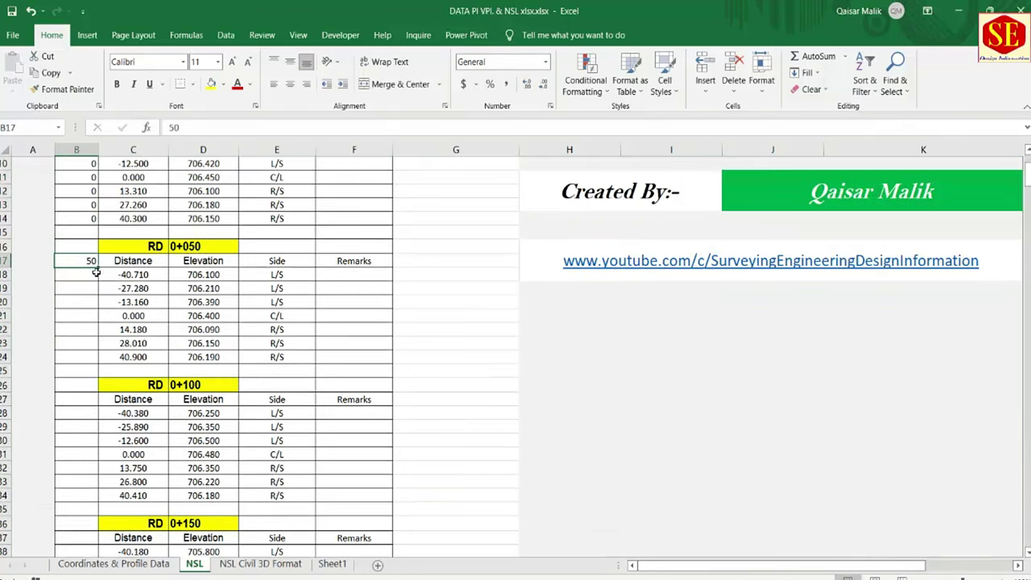
{"action": "left_click_drag", "start_coordinate": [95, 269], "coordinate": [95, 361]}
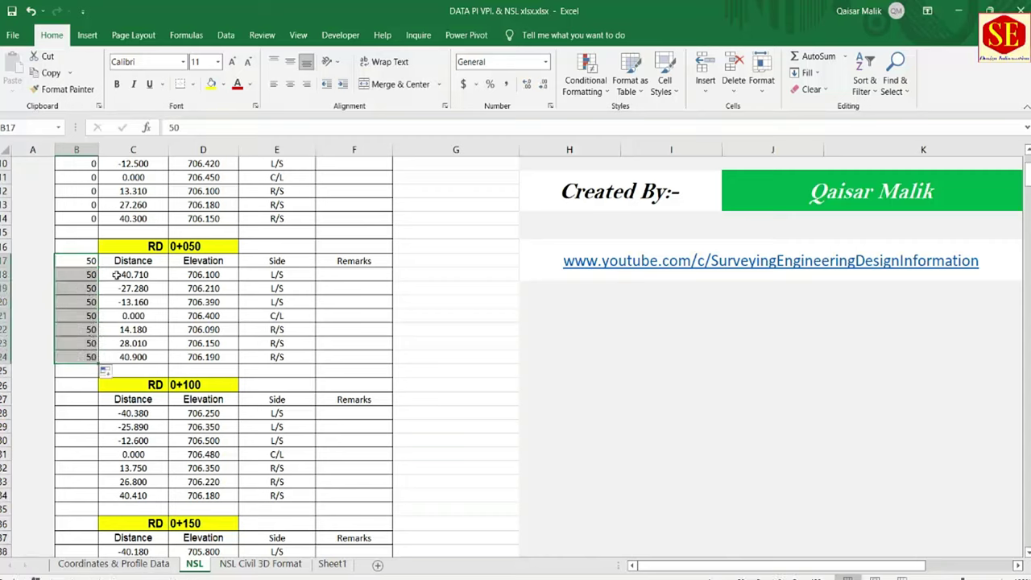
Step: Enter station 100 in B28, correcting the mistaken 50, and fill it down through B34
{"action": "left_click", "coordinate": [88, 416]}
{"action": "type", "text": "50"}
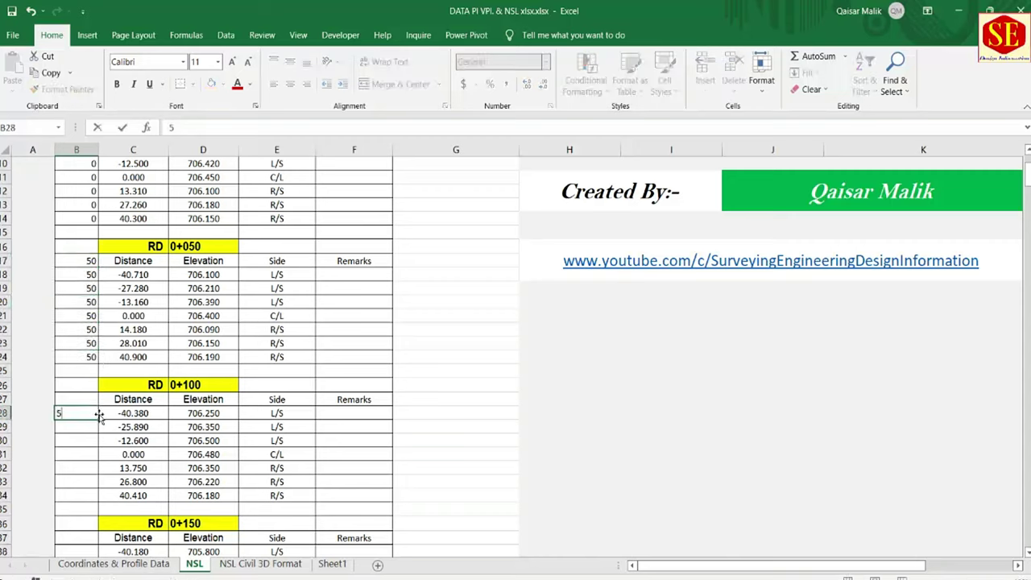
{"action": "key", "text": "Return"}
{"action": "left_click", "coordinate": [95, 414]}
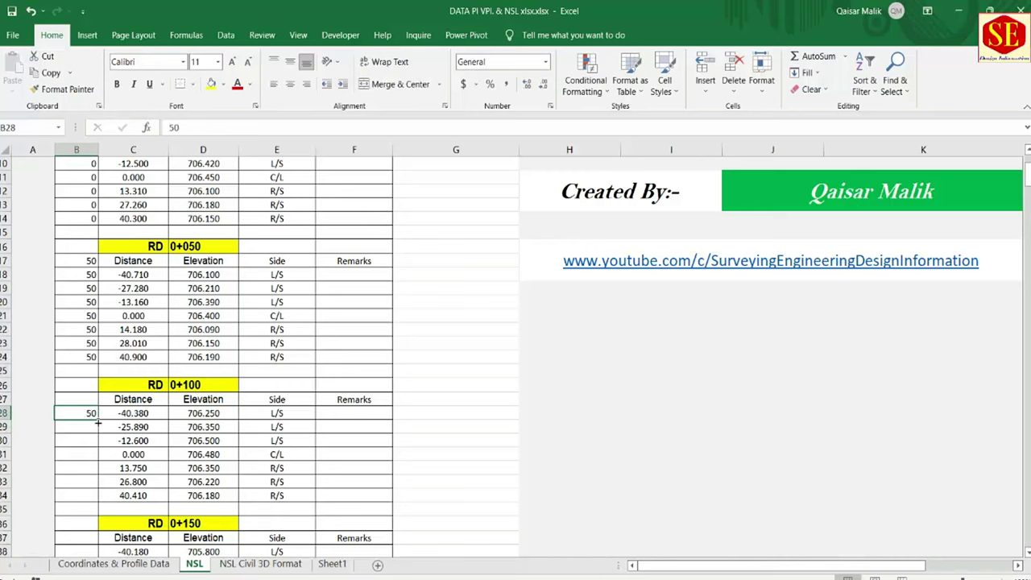
{"action": "left_click_drag", "start_coordinate": [96, 421], "coordinate": [95, 495]}
{"action": "scroll", "coordinate": [83, 402], "scroll_direction": "down", "scroll_amount": 4}
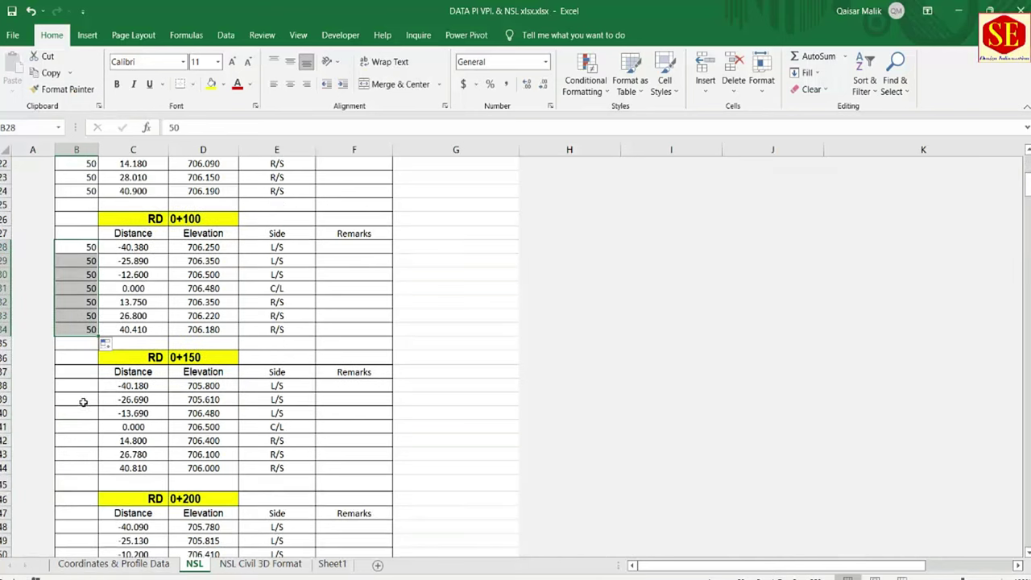
{"action": "left_click", "coordinate": [77, 386]}
{"action": "type", "text": "150"}
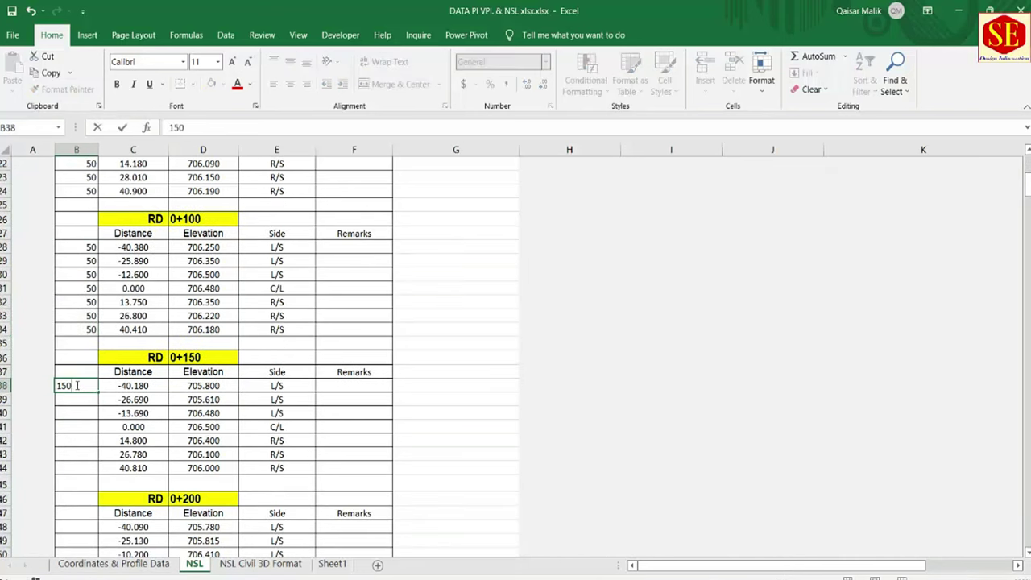
{"action": "key", "text": "Escape"}
{"action": "left_click", "coordinate": [93, 246]}
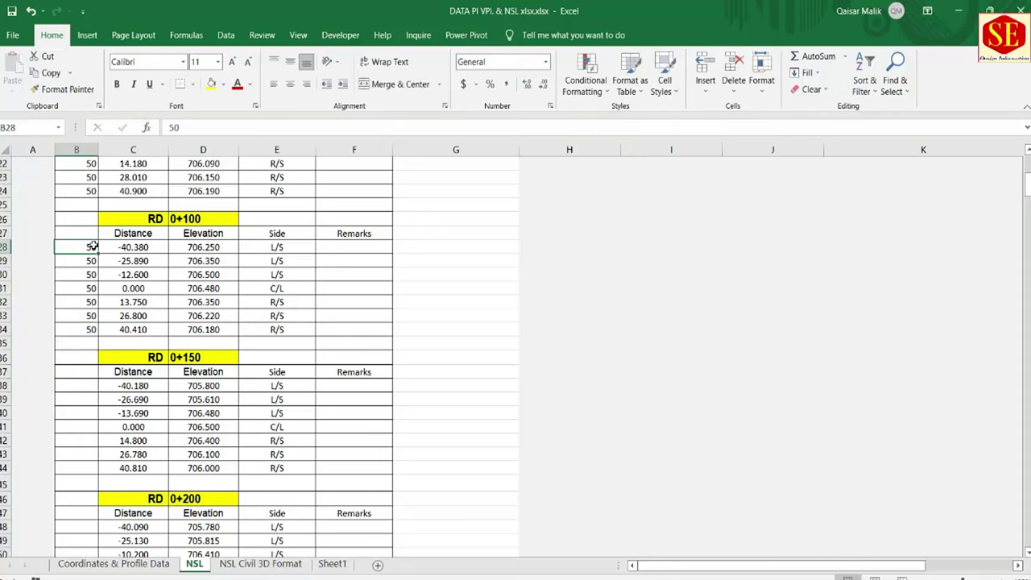
{"action": "type", "text": "100"}
{"action": "key", "text": "Return"}
{"action": "left_click", "coordinate": [95, 247]}
{"action": "left_click_drag", "start_coordinate": [95, 251], "coordinate": [97, 333]}
Step: Enter station 150 in B38 and fill it down, then enter station 200 in B48
{"action": "left_click", "coordinate": [91, 387]}
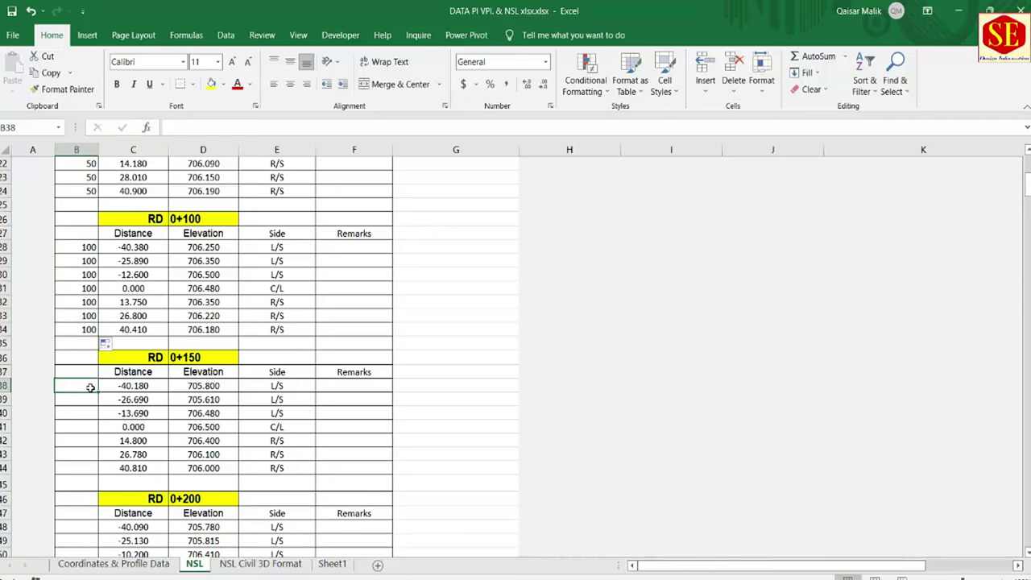
{"action": "type", "text": "150"}
{"action": "key", "text": "Return"}
{"action": "double_click", "coordinate": [90, 387]}
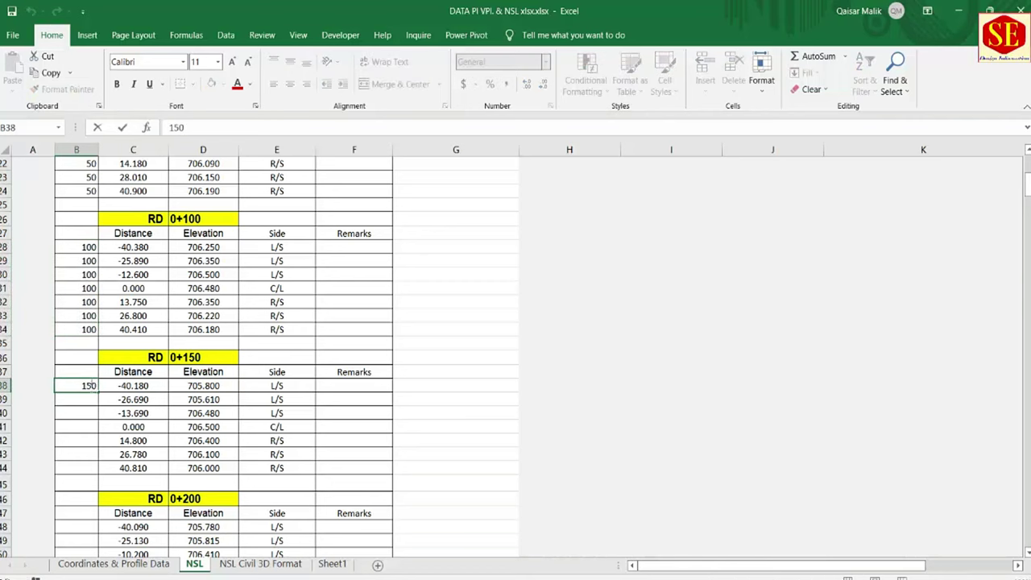
{"action": "left_click_drag", "start_coordinate": [98, 393], "coordinate": [97, 469]}
{"action": "scroll", "coordinate": [88, 362], "scroll_direction": "down", "scroll_amount": 4}
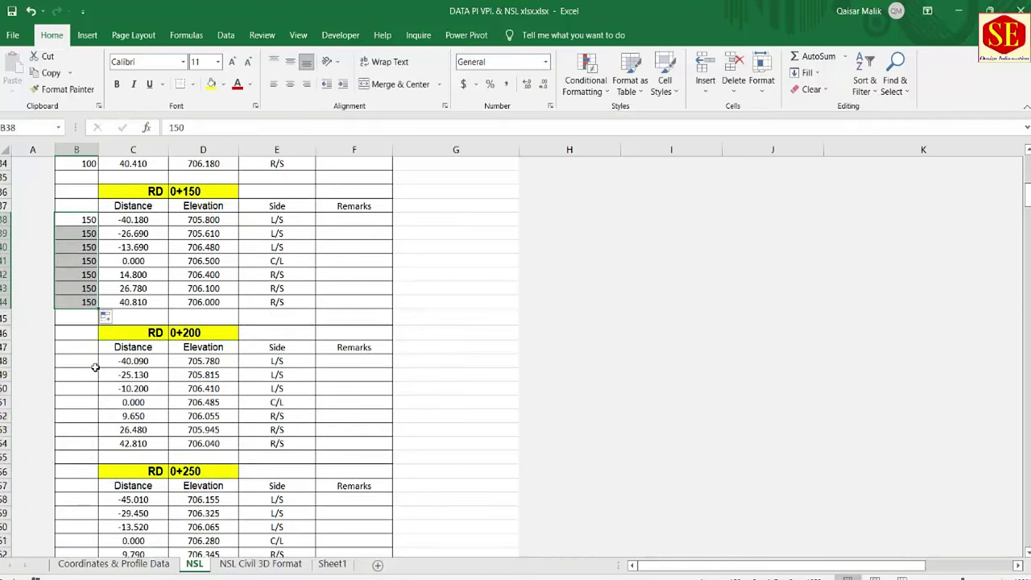
{"action": "left_click", "coordinate": [82, 358]}
{"action": "type", "text": "200"}
{"action": "key", "text": "Return"}
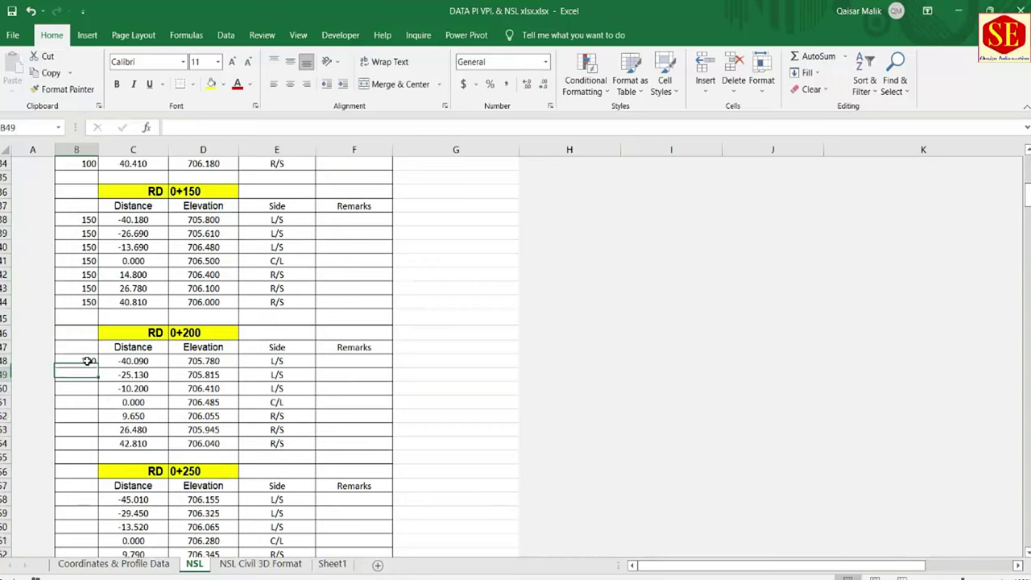
{"action": "left_click", "coordinate": [86, 361]}
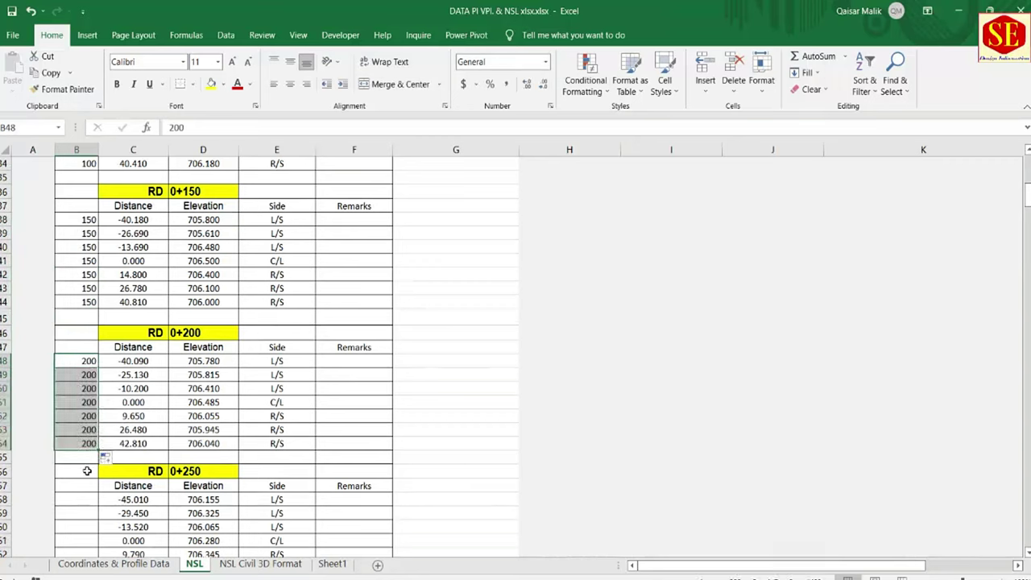
Step: Fill the 0+250 block with station 250 from B57 and the 0+300 block with 300 from B68
{"action": "left_click", "coordinate": [81, 485]}
{"action": "type", "text": "250"}
{"action": "key", "text": "Return"}
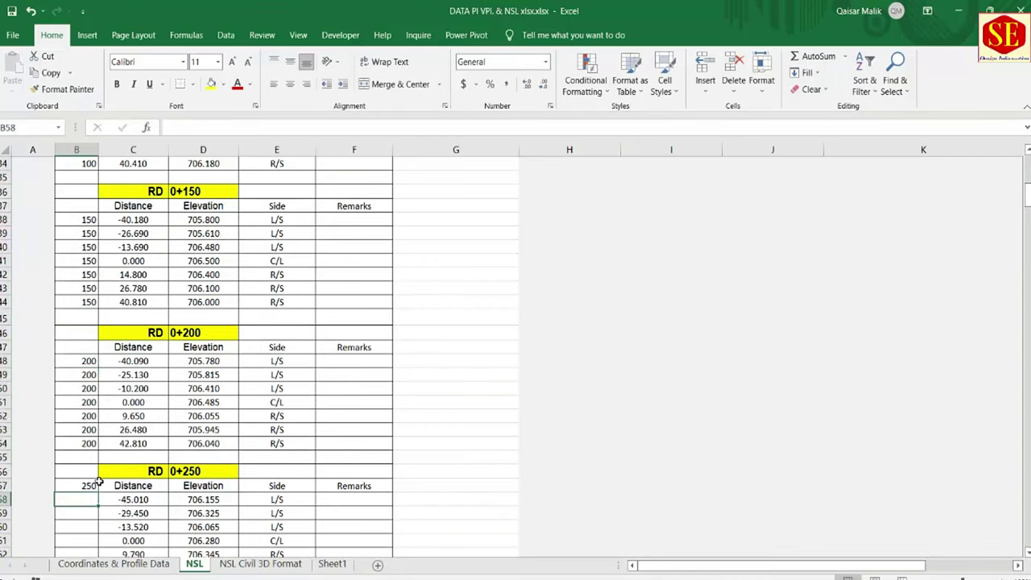
{"action": "scroll", "coordinate": [81, 486], "scroll_direction": "down", "scroll_amount": 3}
{"action": "left_click", "coordinate": [81, 361]}
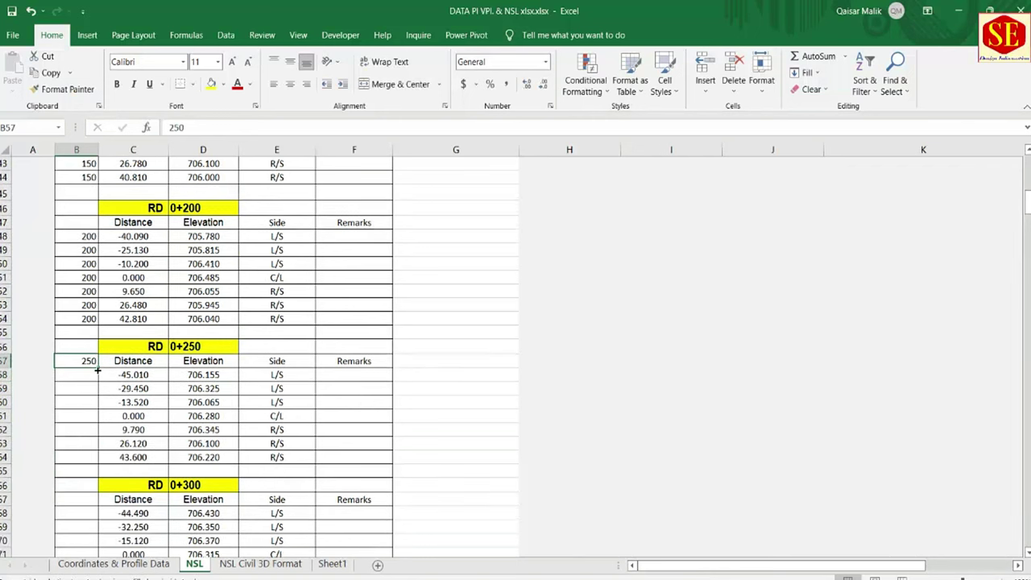
{"action": "left_click_drag", "start_coordinate": [98, 370], "coordinate": [96, 461]}
{"action": "scroll", "coordinate": [95, 410], "scroll_direction": "down", "scroll_amount": 3}
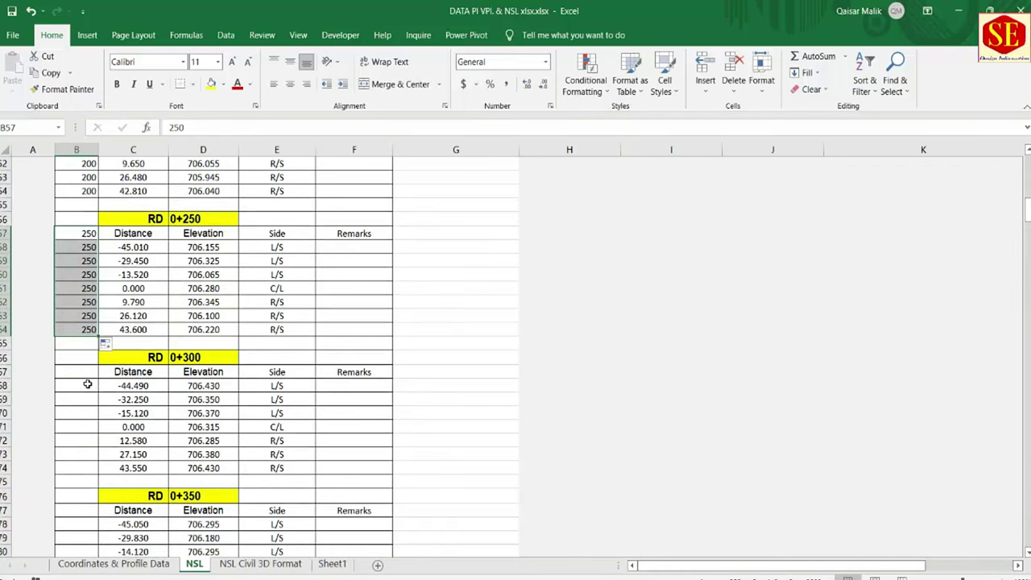
{"action": "left_click", "coordinate": [88, 385]}
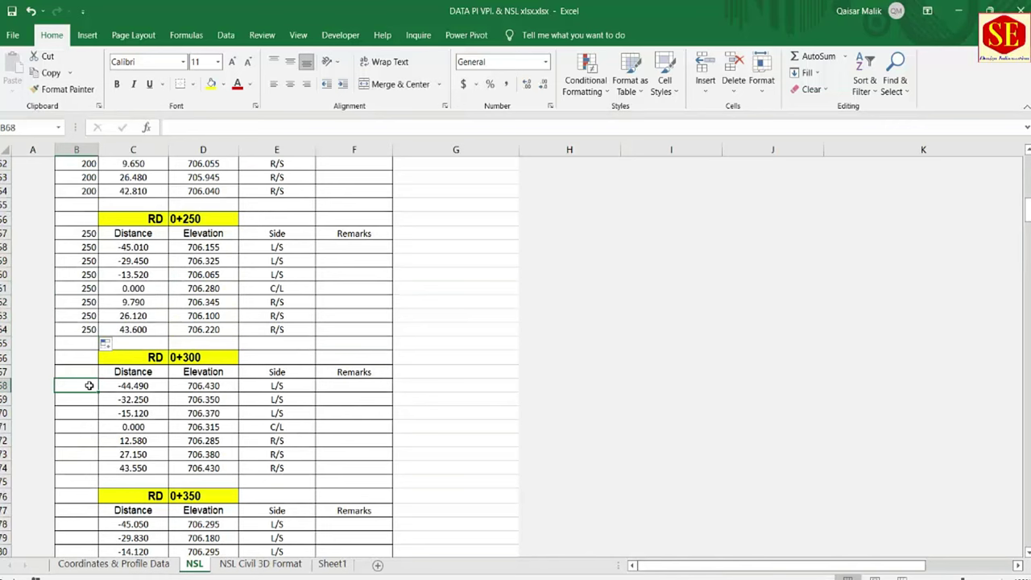
{"action": "type", "text": "300"}
{"action": "key", "text": "Return"}
{"action": "left_click", "coordinate": [92, 386]}
{"action": "left_click_drag", "start_coordinate": [97, 392], "coordinate": [97, 468]}
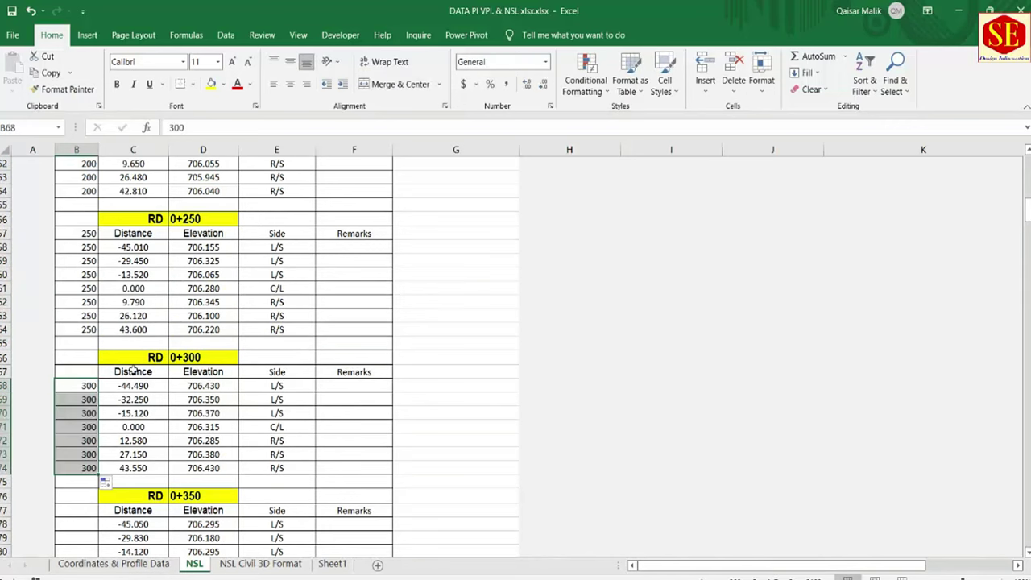
Step: Enter station 350 in B78 and fill it down, keeping the block header at 0+350
{"action": "scroll", "coordinate": [133, 368], "scroll_direction": "down", "scroll_amount": 3}
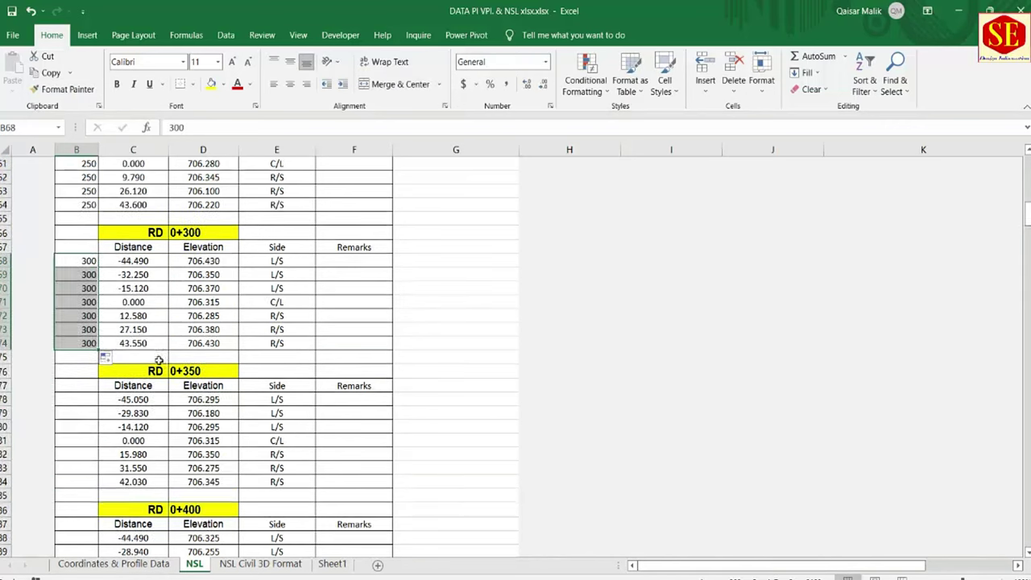
{"action": "left_click", "coordinate": [92, 398]}
{"action": "type", "text": "350"}
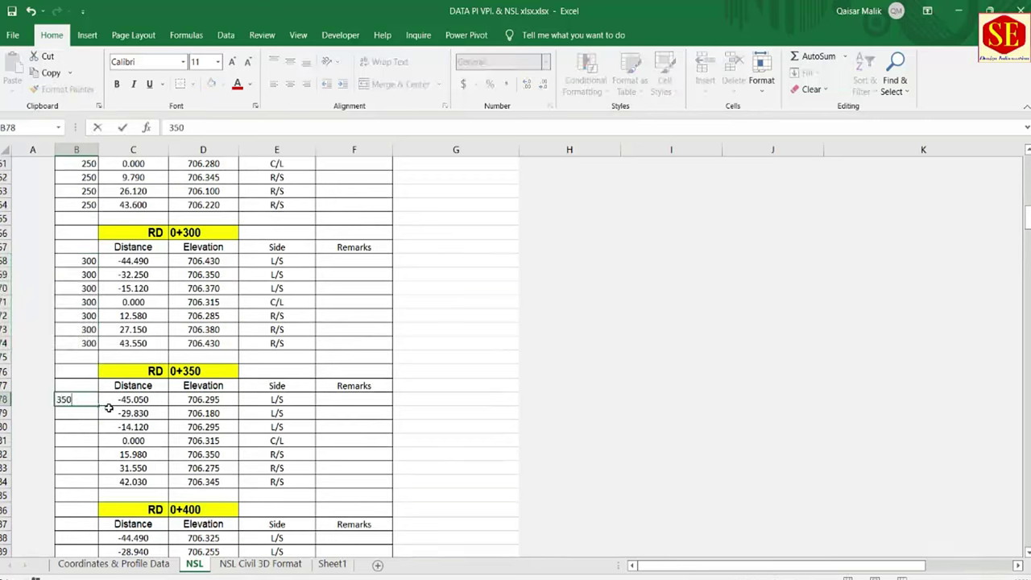
{"action": "key", "text": "Return"}
{"action": "left_click", "coordinate": [197, 370]}
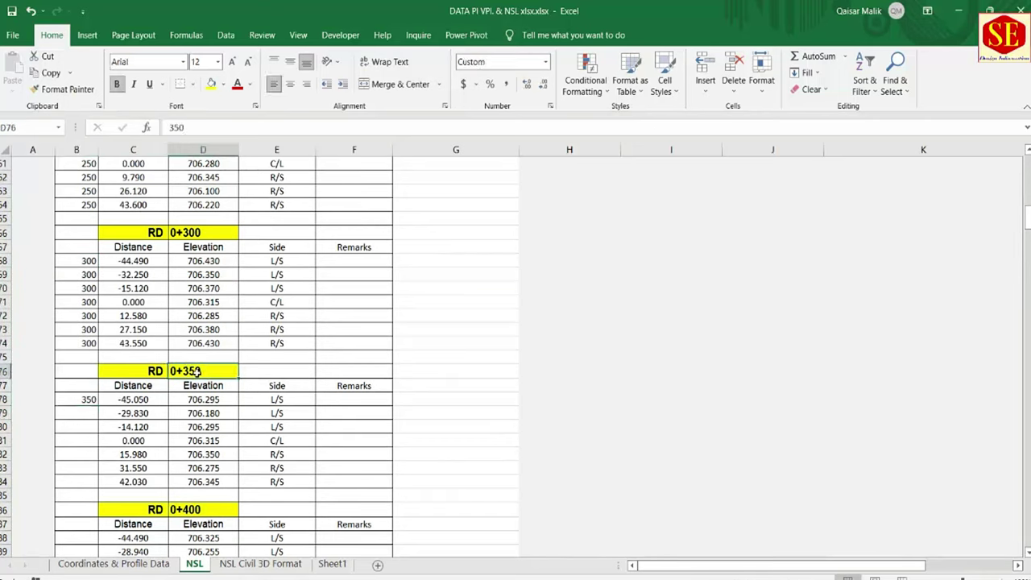
{"action": "type", "text": "310"}
{"action": "key", "text": "Return"}
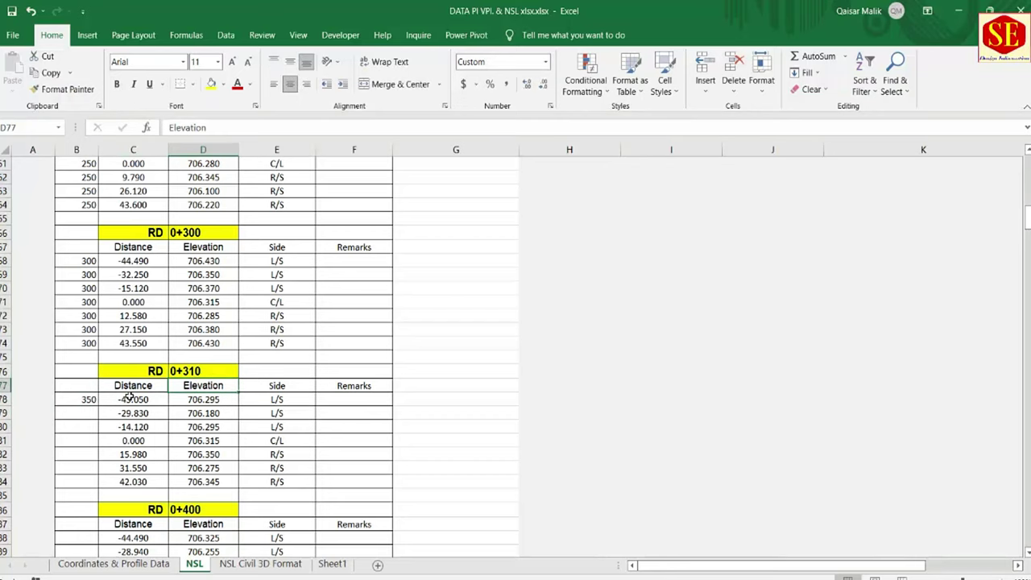
{"action": "left_click", "coordinate": [194, 370]}
{"action": "type", "text": "350"}
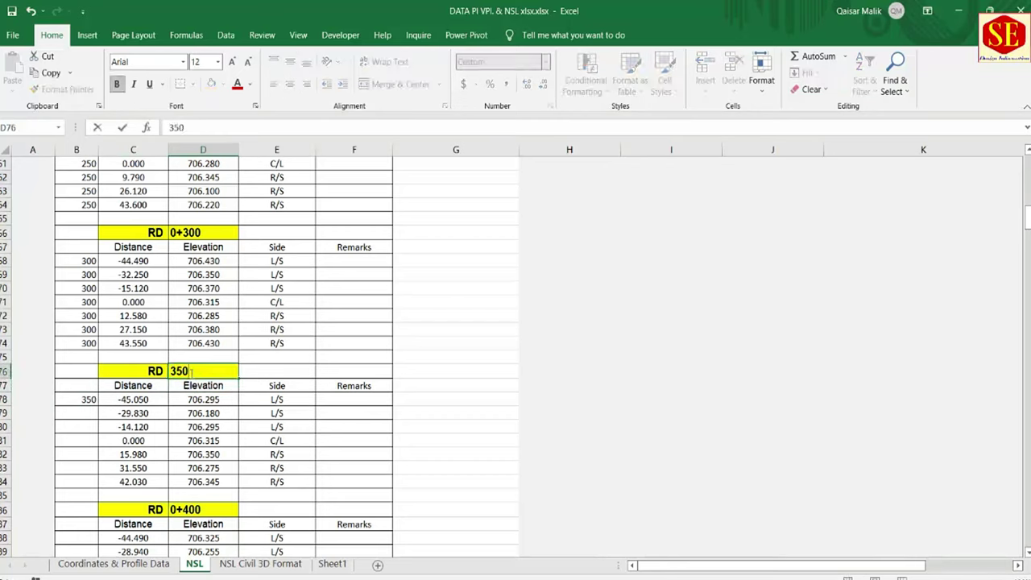
{"action": "key", "text": "Return"}
{"action": "left_click", "coordinate": [88, 399]}
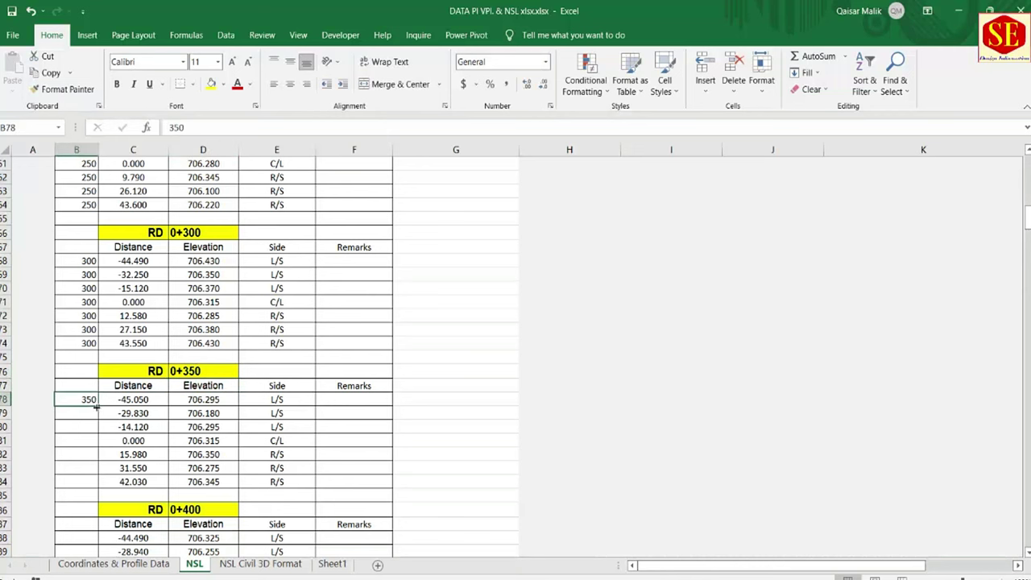
{"action": "left_click_drag", "start_coordinate": [100, 406], "coordinate": [101, 487]}
{"action": "scroll", "coordinate": [117, 422], "scroll_direction": "up", "scroll_amount": 1}
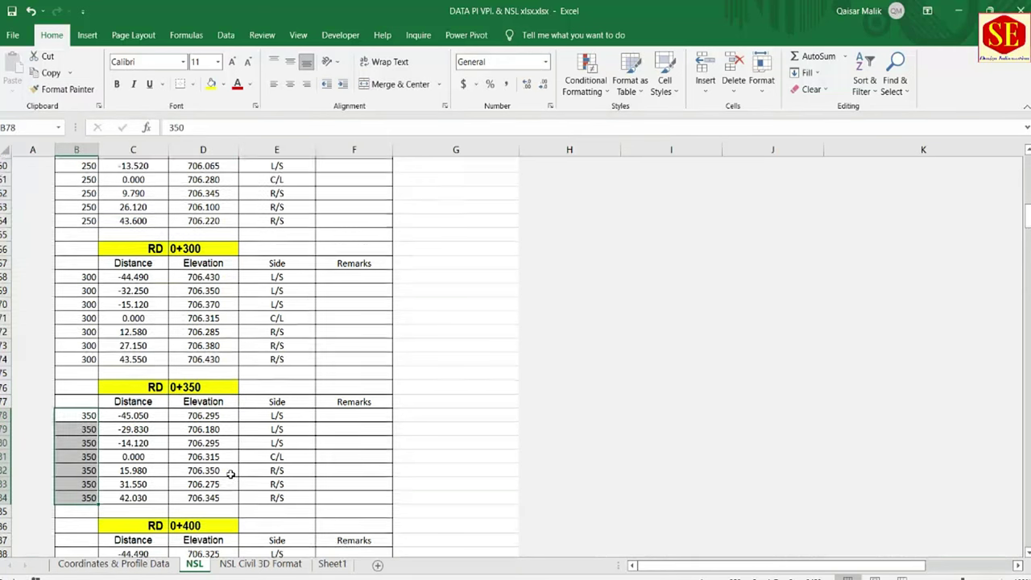
{"action": "left_click", "coordinate": [259, 562]}
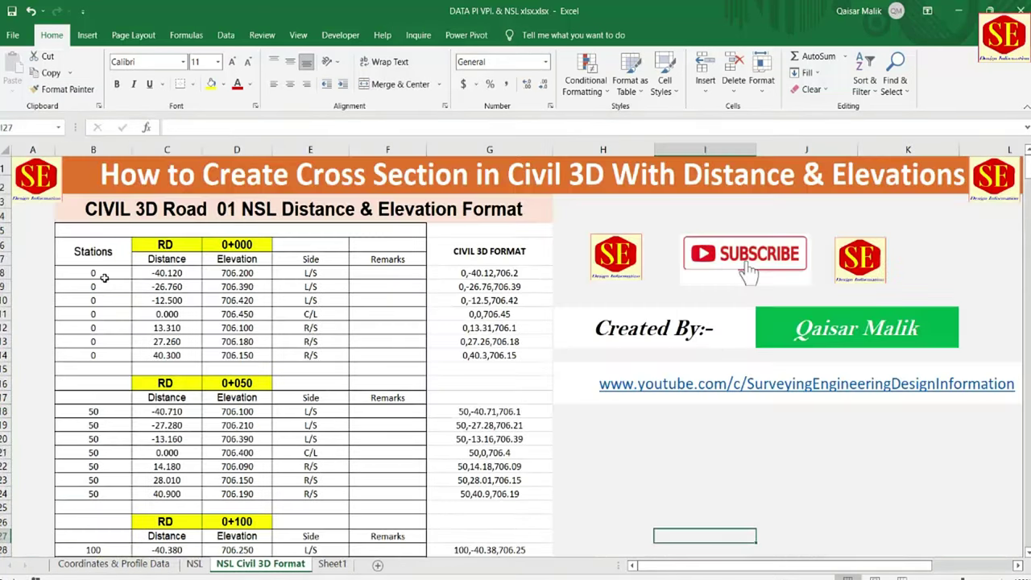
Step: Go back to the NSL sheet, clear the station selection, and scroll up to the RD 0+000 table
{"action": "scroll", "coordinate": [89, 378], "scroll_direction": "down", "scroll_amount": 10}
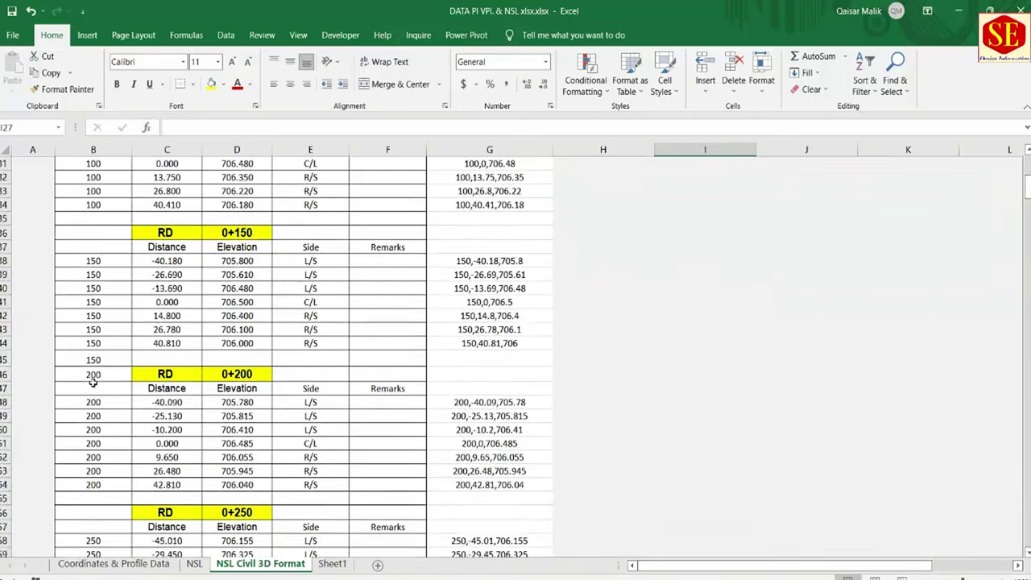
{"action": "scroll", "coordinate": [88, 379], "scroll_direction": "down", "scroll_amount": 9}
{"action": "scroll", "coordinate": [302, 394], "scroll_direction": "down", "scroll_amount": 10}
{"action": "scroll", "coordinate": [302, 395], "scroll_direction": "down", "scroll_amount": 4}
{"action": "scroll", "coordinate": [302, 395], "scroll_direction": "down", "scroll_amount": 7}
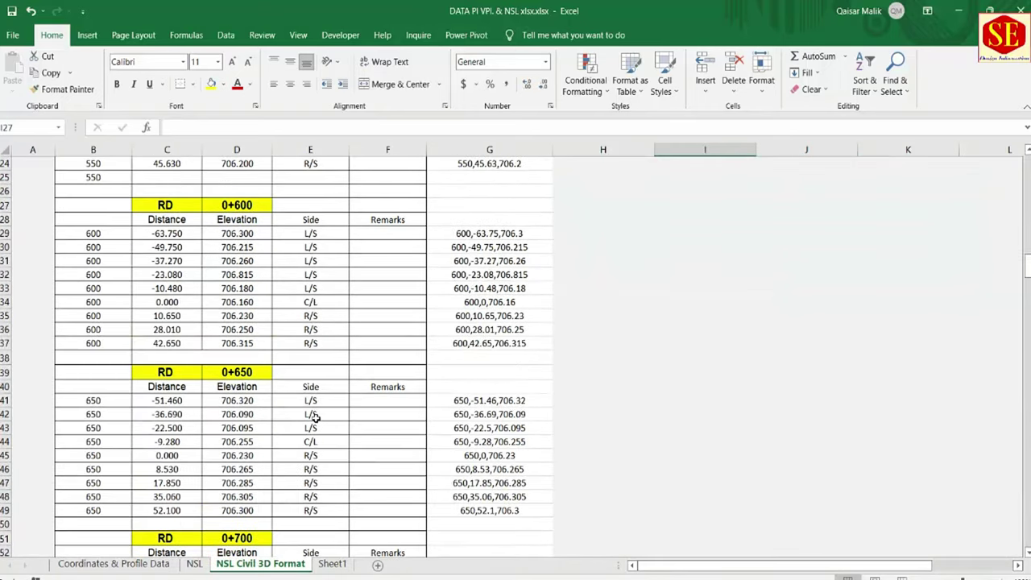
{"action": "scroll", "coordinate": [317, 418], "scroll_direction": "down", "scroll_amount": 7}
{"action": "left_click_drag", "start_coordinate": [1027, 298], "coordinate": [1027, 339]}
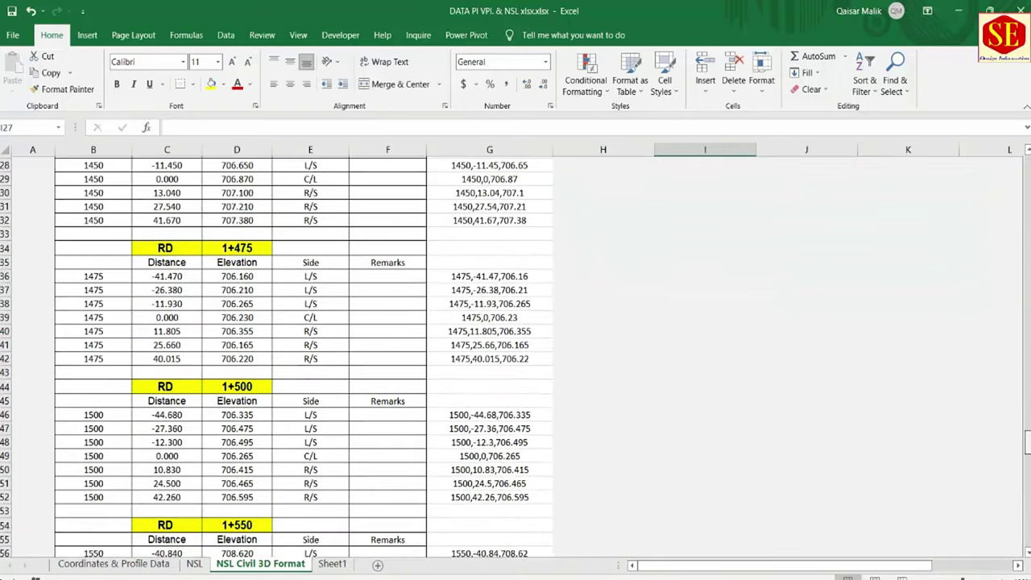
{"action": "left_click", "coordinate": [193, 563]}
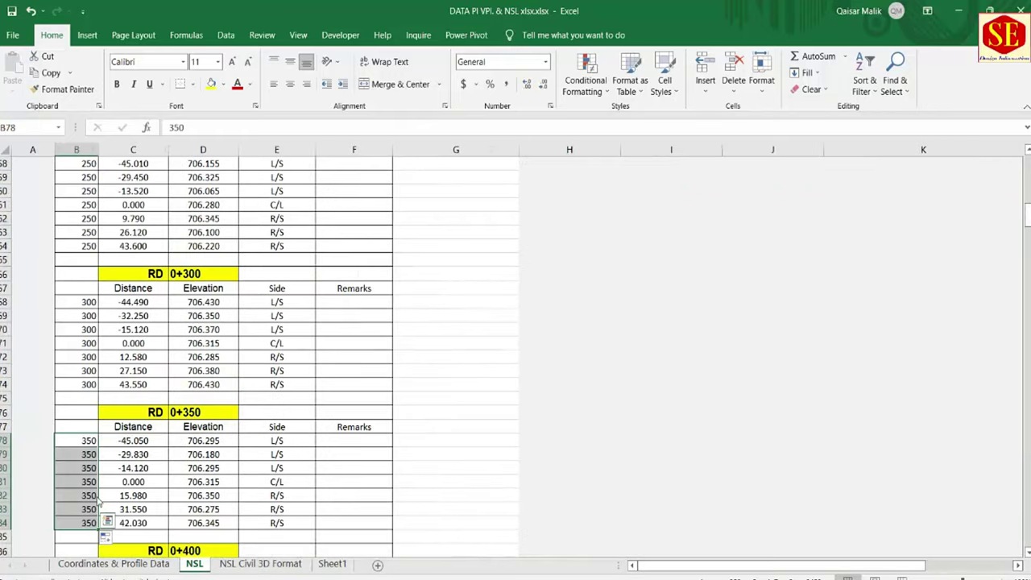
{"action": "left_click", "coordinate": [84, 432]}
{"action": "scroll", "coordinate": [89, 338], "scroll_direction": "up", "scroll_amount": 13}
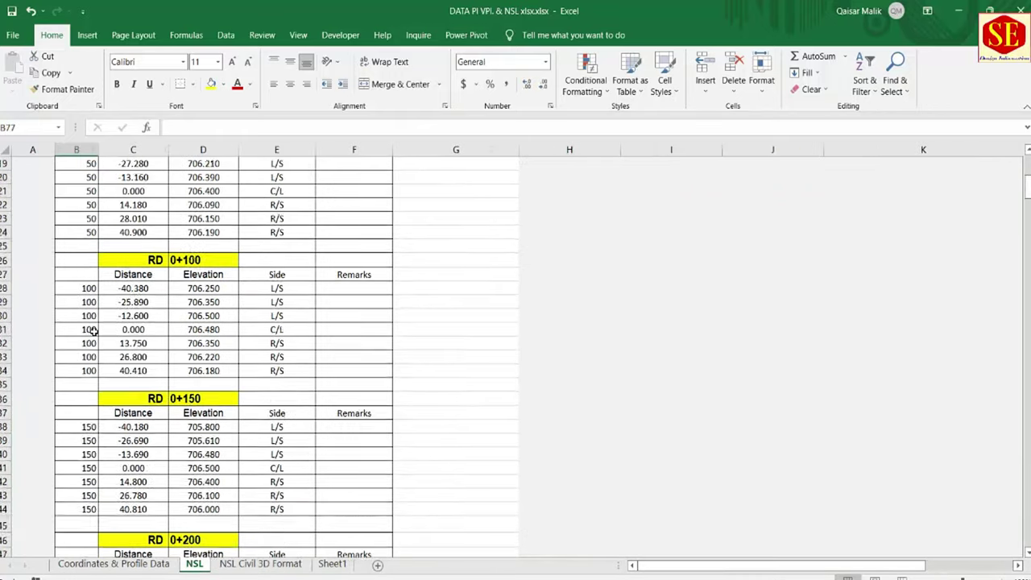
{"action": "scroll", "coordinate": [93, 331], "scroll_direction": "up", "scroll_amount": 3}
{"action": "scroll", "coordinate": [93, 331], "scroll_direction": "up", "scroll_amount": 3}
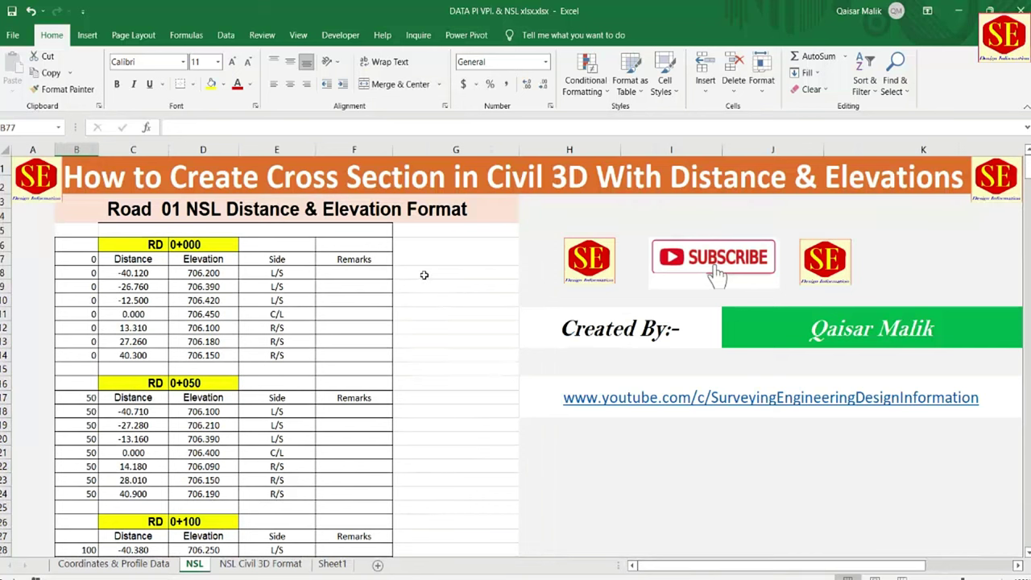
Step: Enter a formula in G8 joining station, distance and elevation from B8, C8 and D8
{"action": "left_click", "coordinate": [423, 275]}
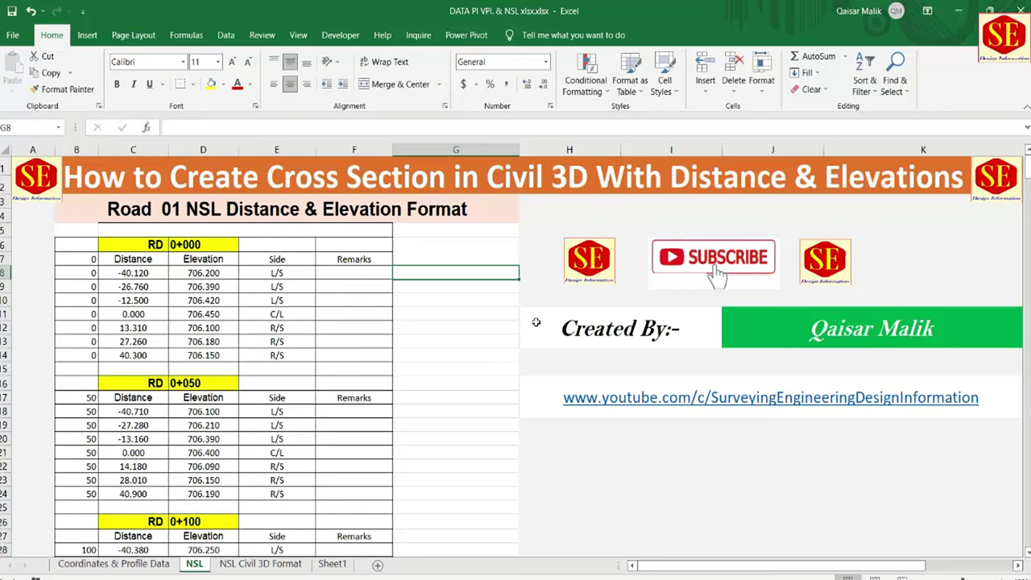
{"action": "type", "text": "="}
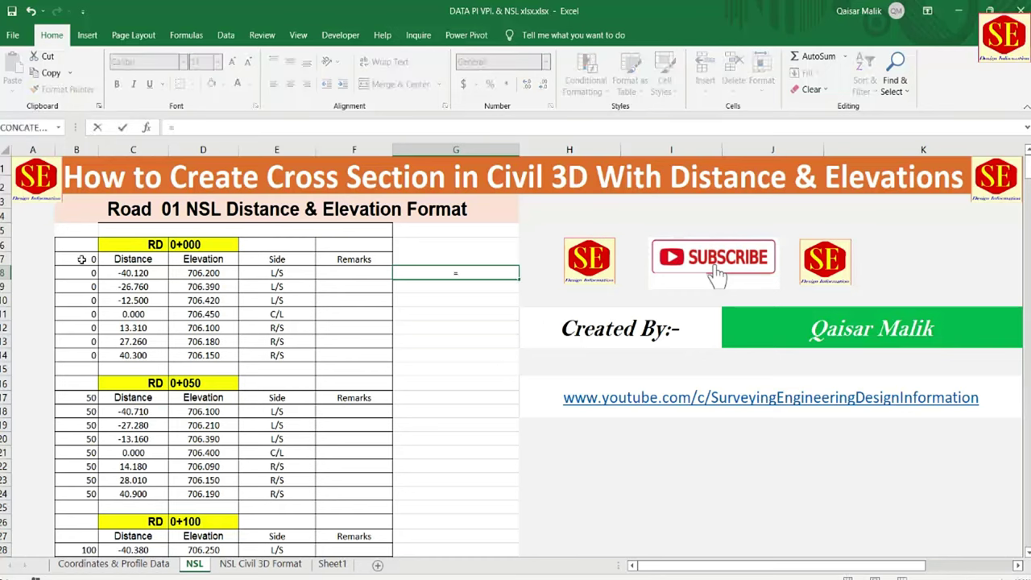
{"action": "left_click", "coordinate": [81, 273]}
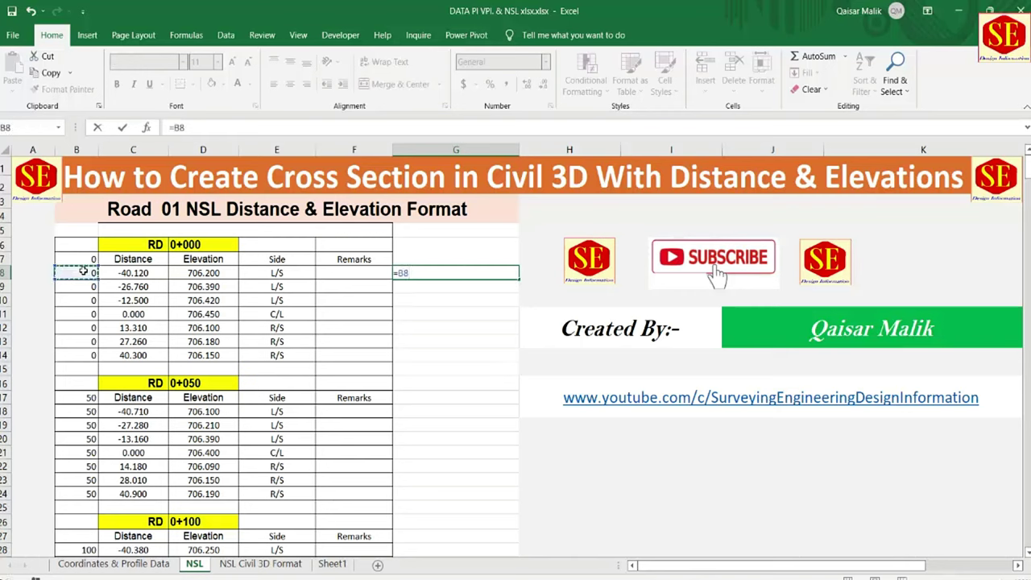
{"action": "type", "text": "&\",\"&"}
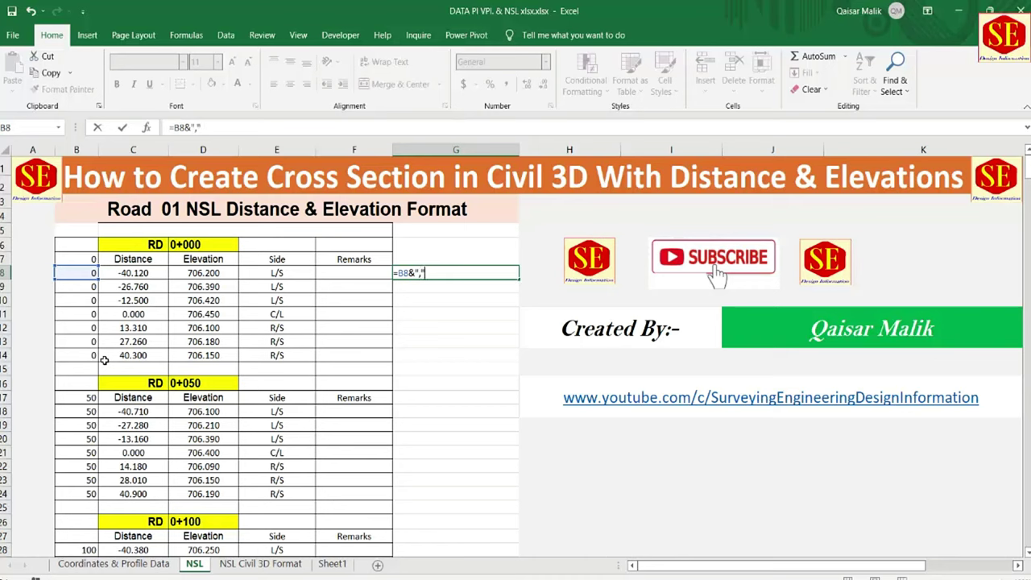
{"action": "left_click", "coordinate": [131, 273]}
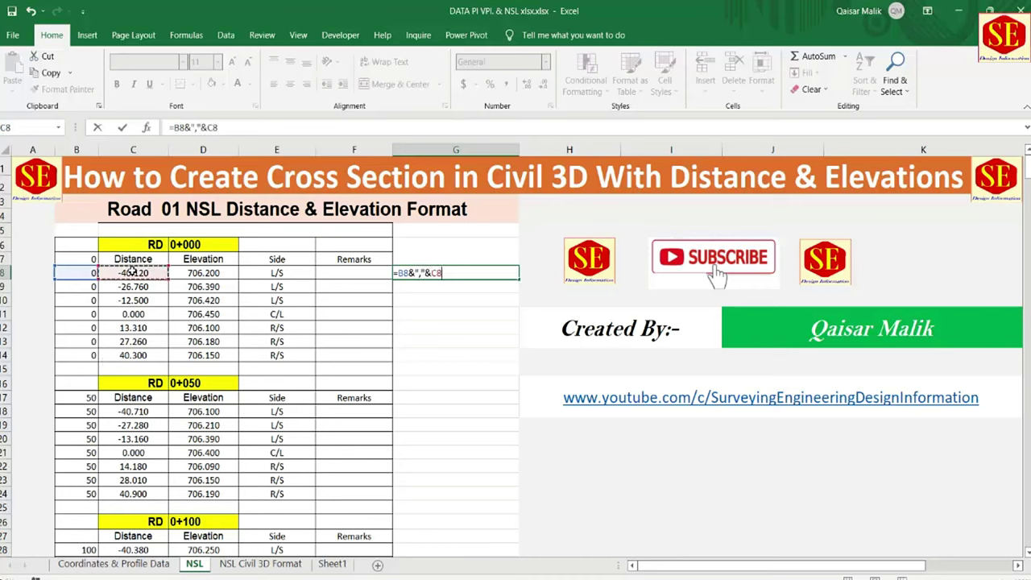
{"action": "type", "text": "&\""}
{"action": "type", "text": ",\""}
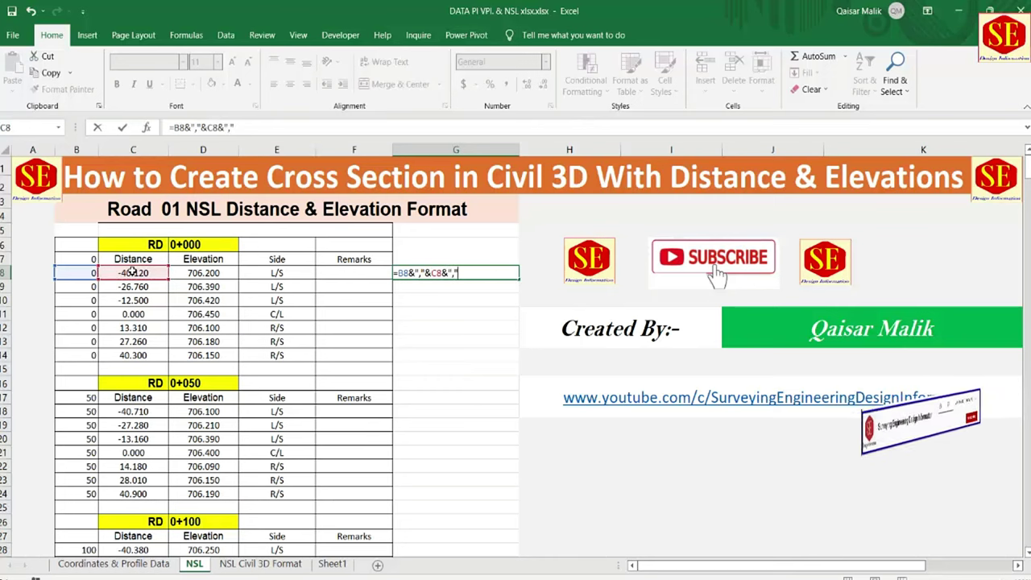
{"action": "type", "text": "&"}
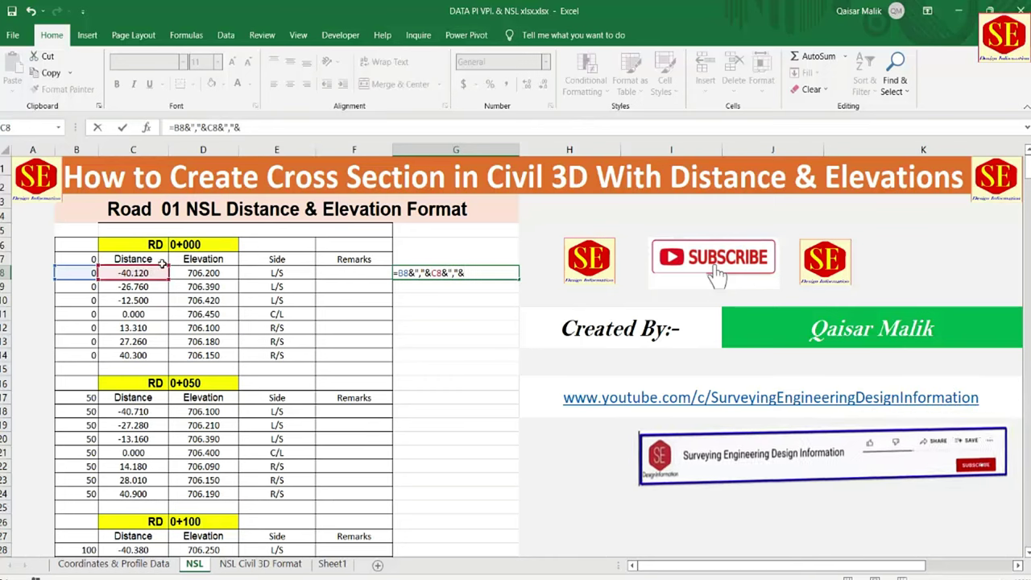
{"action": "left_click", "coordinate": [196, 273]}
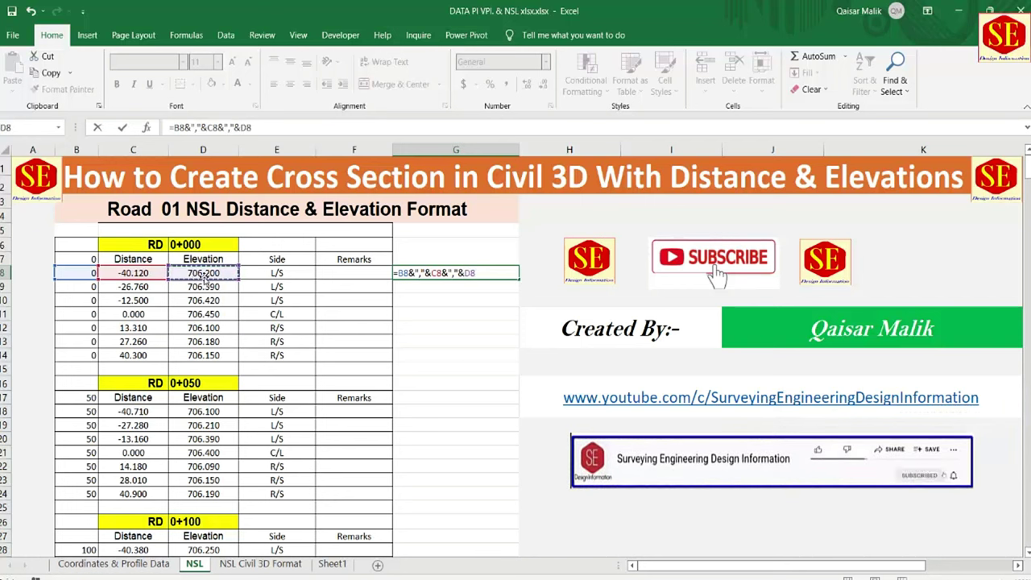
{"action": "key", "text": "Return"}
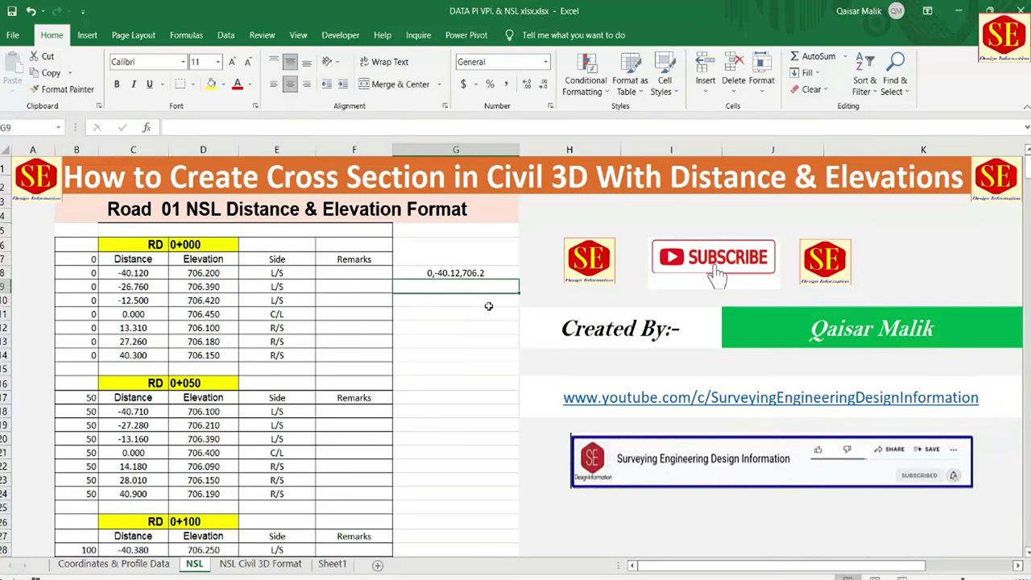
Step: Enter the matching joining formula in G9 and fill it down to G14
{"action": "type", "text": "="}
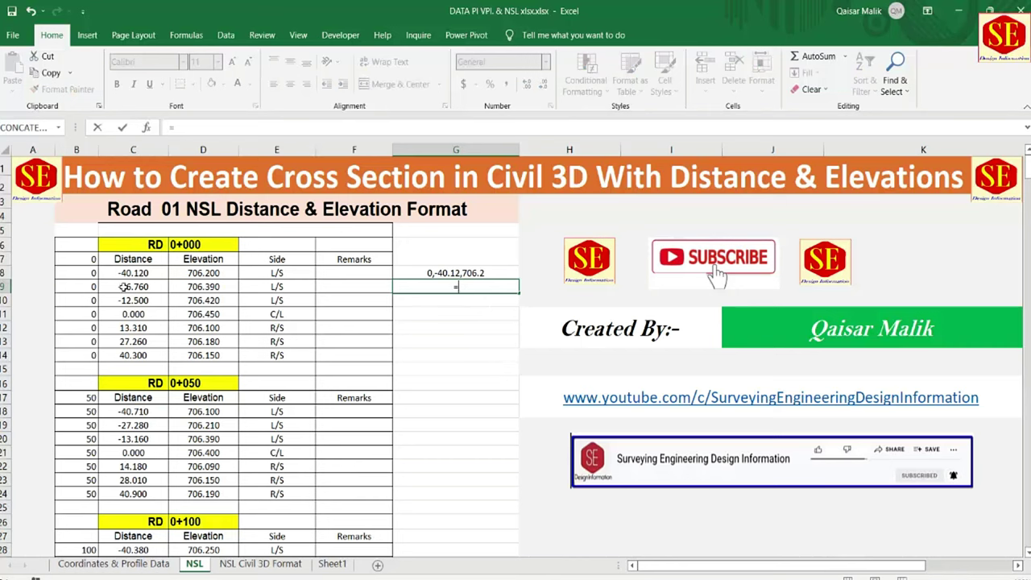
{"action": "left_click", "coordinate": [91, 285]}
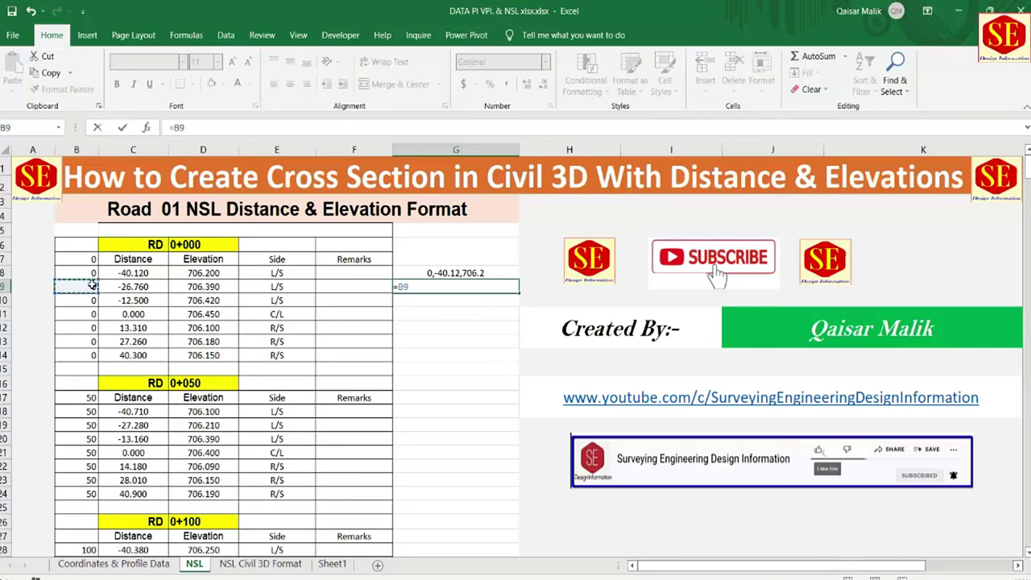
{"action": "type", "text": "&\","}
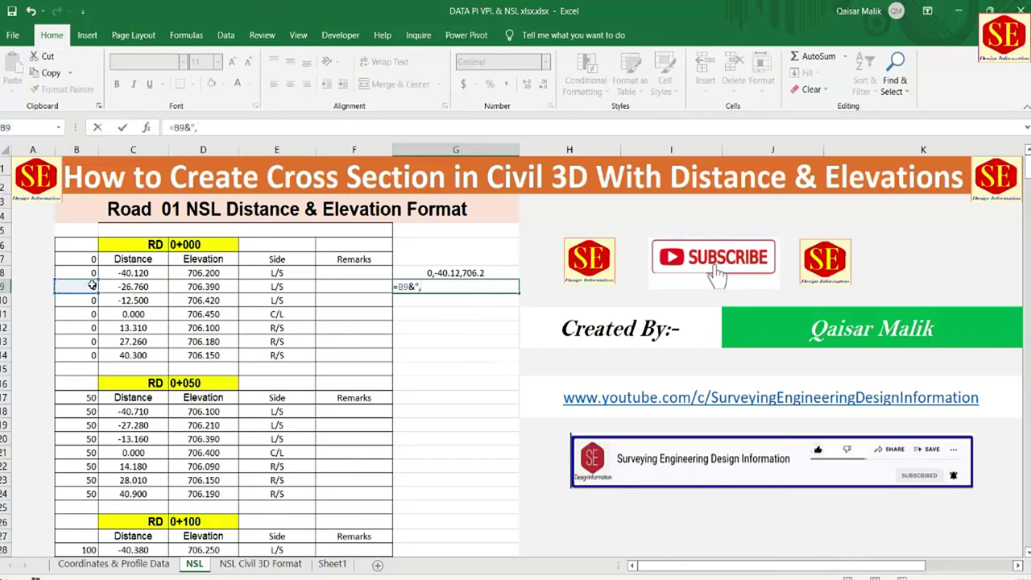
{"action": "type", "text": "\"&"}
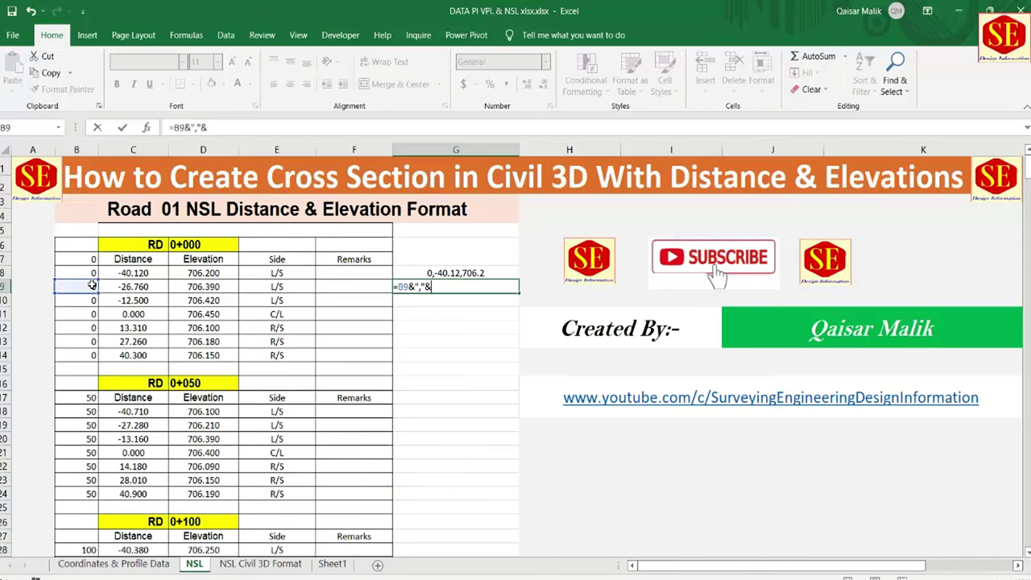
{"action": "left_click", "coordinate": [129, 287]}
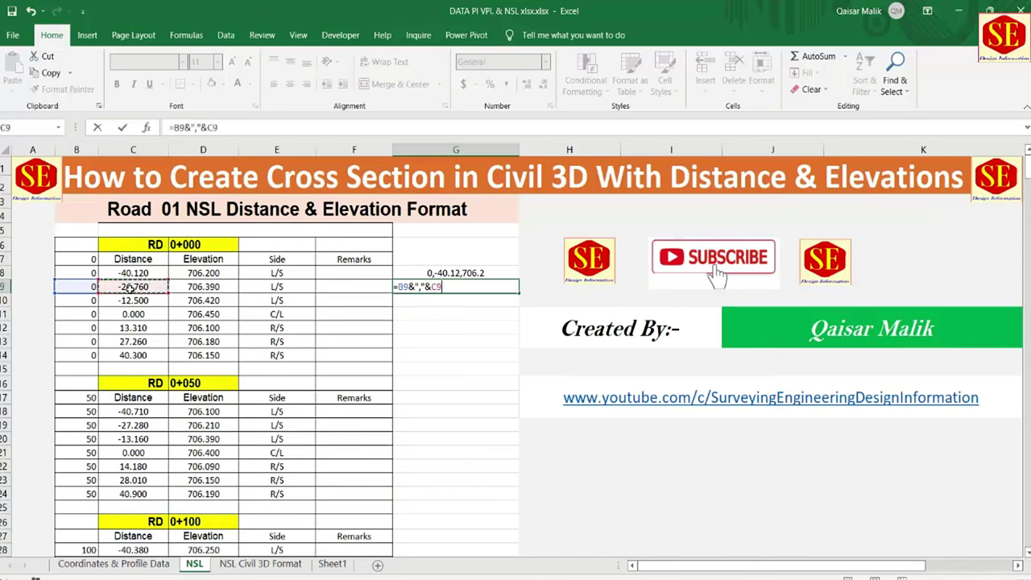
{"action": "type", "text": "&\",\"&"}
{"action": "left_click", "coordinate": [190, 288]}
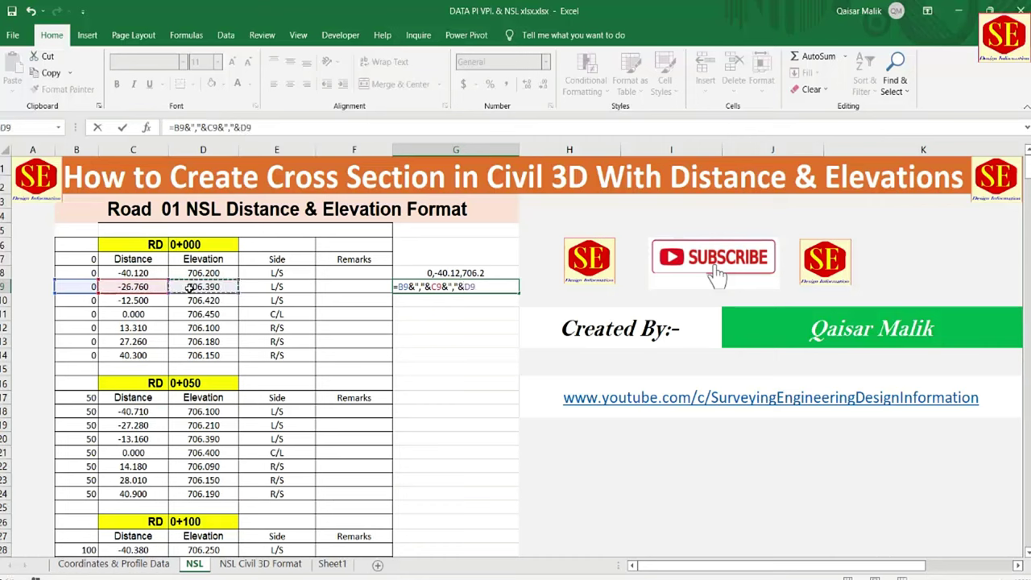
{"action": "key", "text": "Return"}
{"action": "left_click", "coordinate": [482, 287]}
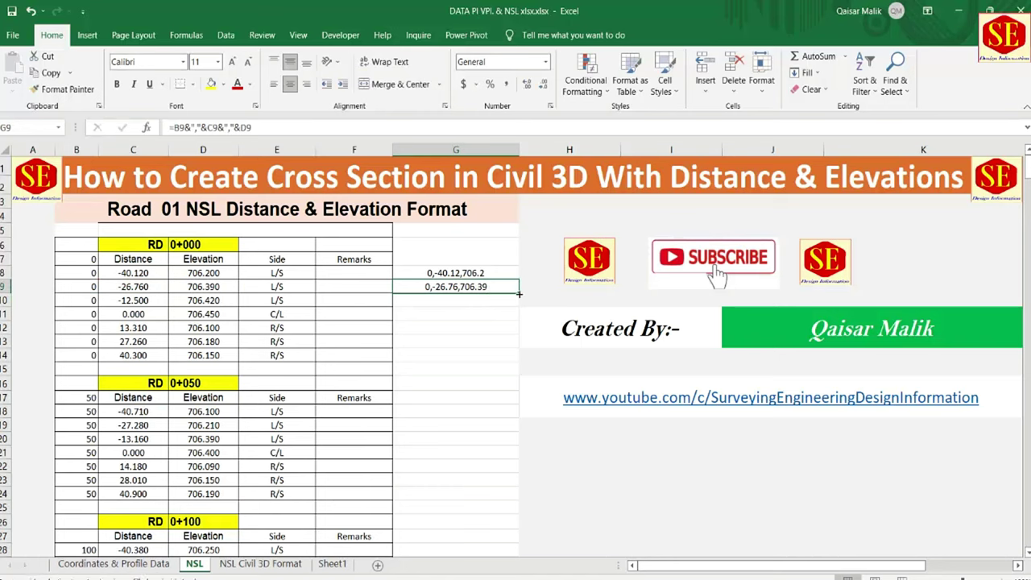
{"action": "double_click", "coordinate": [520, 294]}
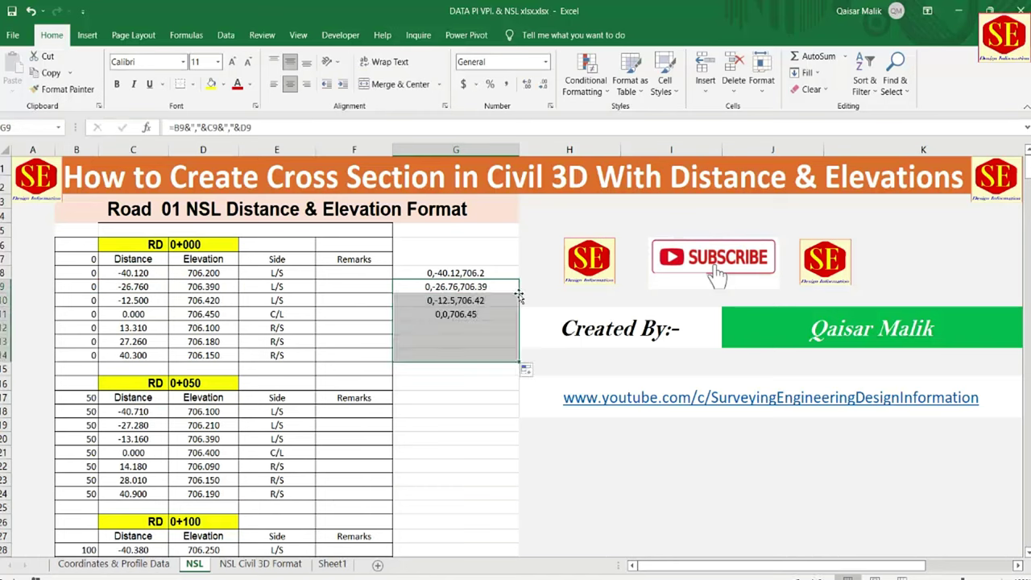
{"action": "left_click_drag", "start_coordinate": [474, 273], "coordinate": [467, 351]}
Step: Copy the G8 joining formula into G18 and fill it down through row 24
{"action": "left_click", "coordinate": [459, 273]}
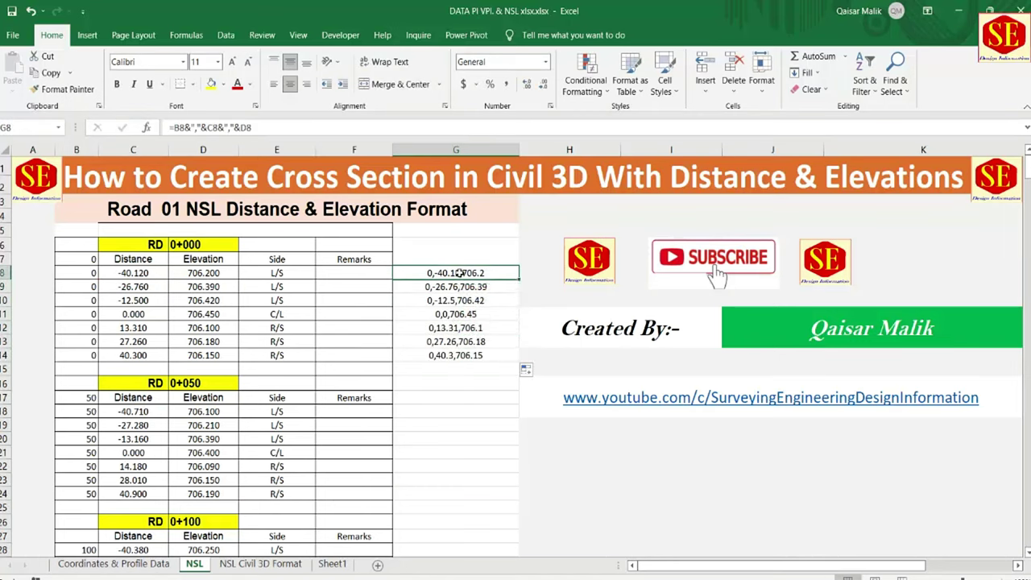
{"action": "right_click", "coordinate": [455, 273]}
{"action": "left_click", "coordinate": [496, 285]}
{"action": "left_click", "coordinate": [443, 411]}
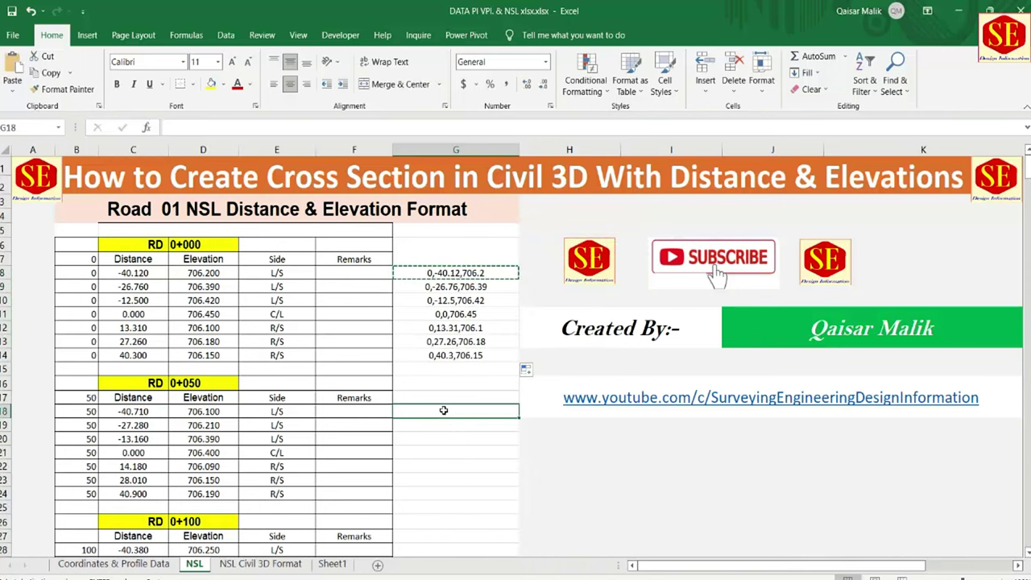
{"action": "key", "text": "ctrl+v"}
{"action": "scroll", "coordinate": [509, 276], "scroll_direction": "down", "scroll_amount": 3}
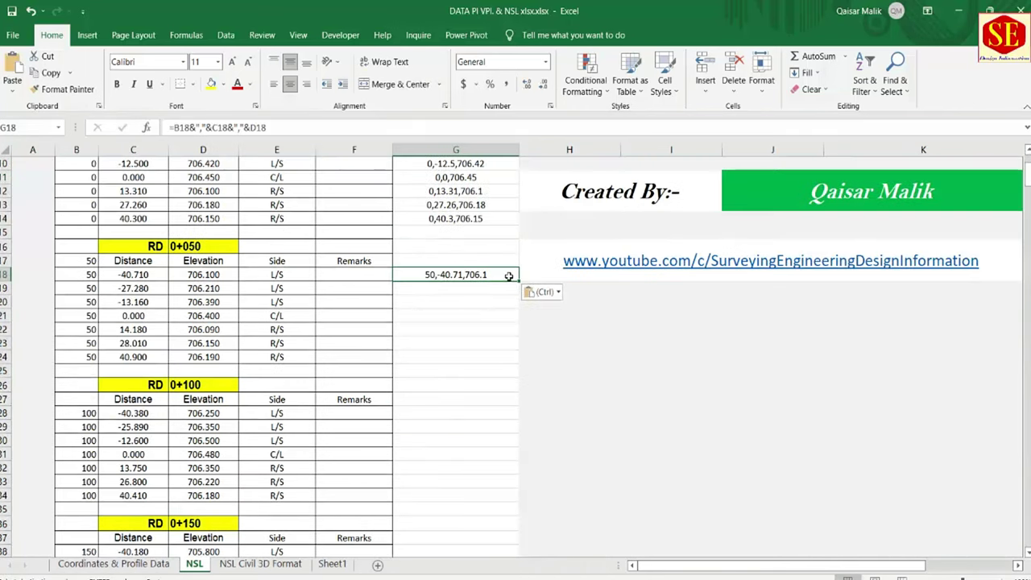
{"action": "double_click", "coordinate": [518, 280]}
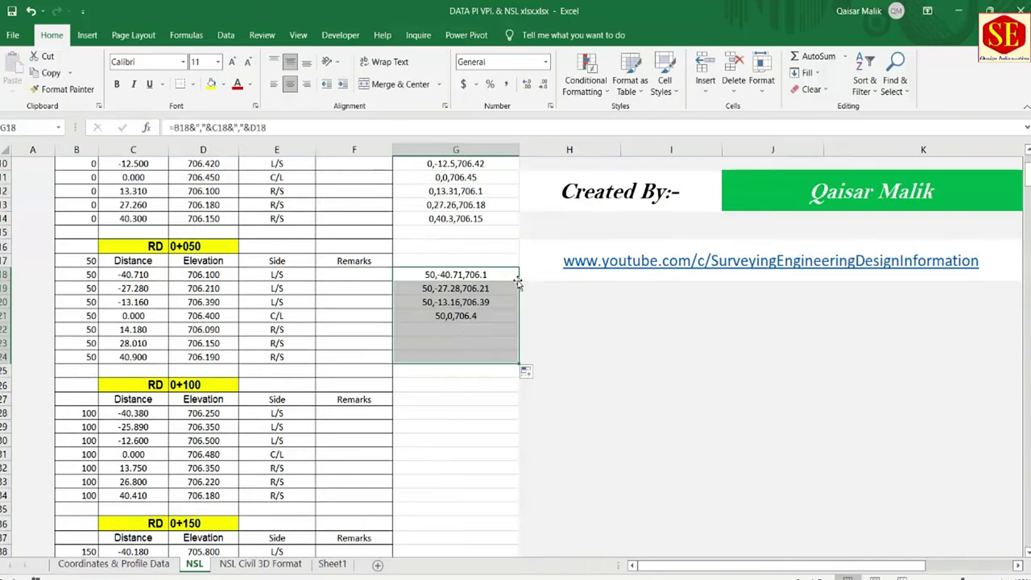
Step: Copy the G18 formula into G28 and fill it down through row 34
{"action": "left_click", "coordinate": [446, 411]}
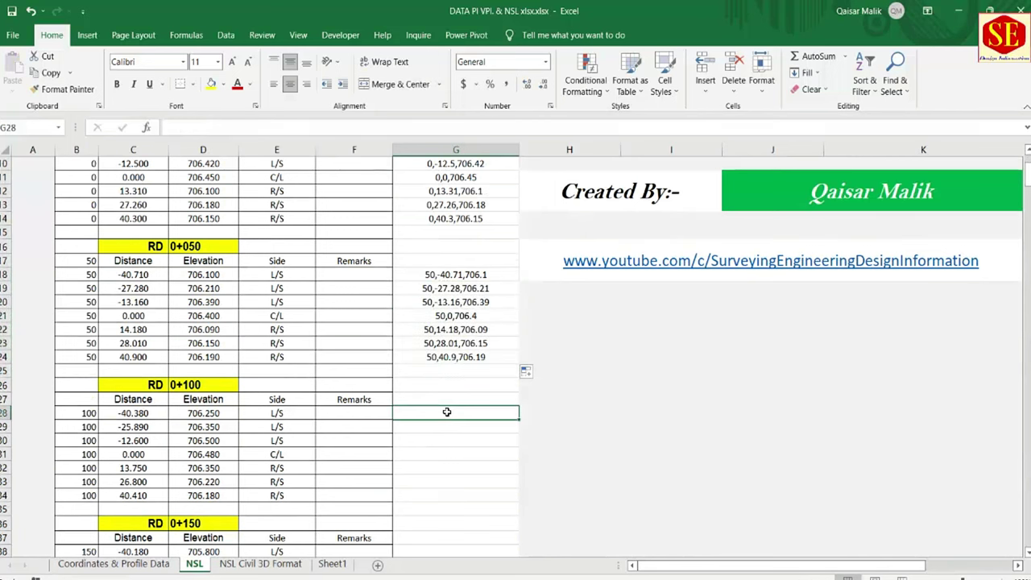
{"action": "left_click", "coordinate": [465, 275]}
{"action": "key", "text": "ctrl+c"}
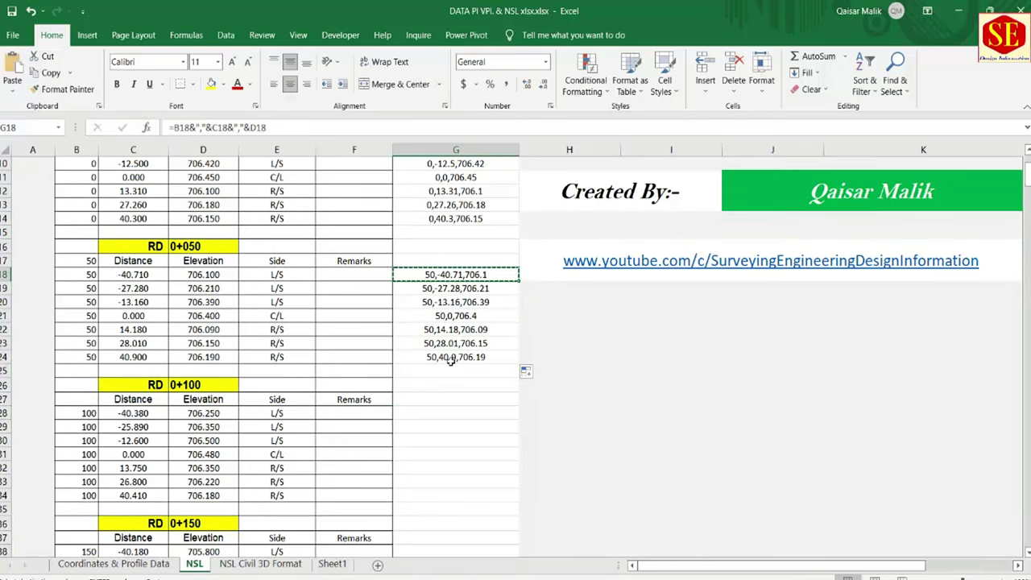
{"action": "left_click", "coordinate": [432, 414]}
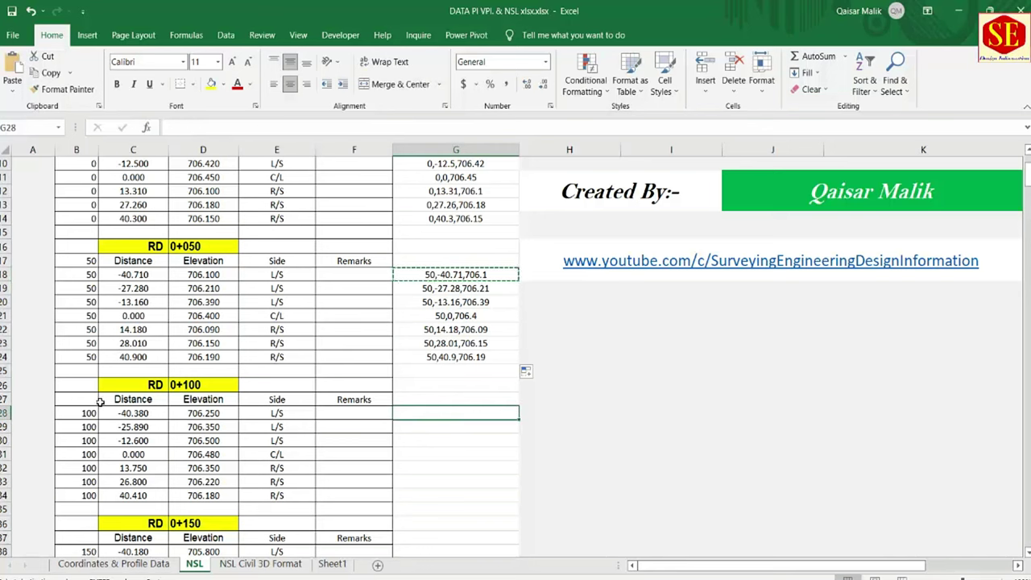
{"action": "key", "text": "ctrl+v"}
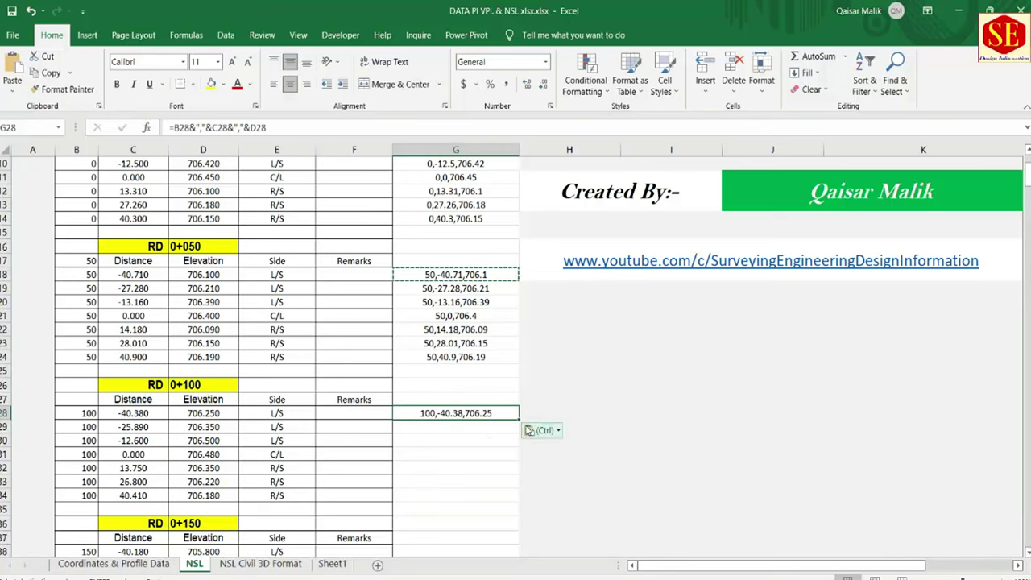
{"action": "double_click", "coordinate": [518, 420]}
Step: Copy the G34 formula into G38 and fill it down the RD 0+150 rows
{"action": "scroll", "coordinate": [518, 422], "scroll_direction": "down", "scroll_amount": 3}
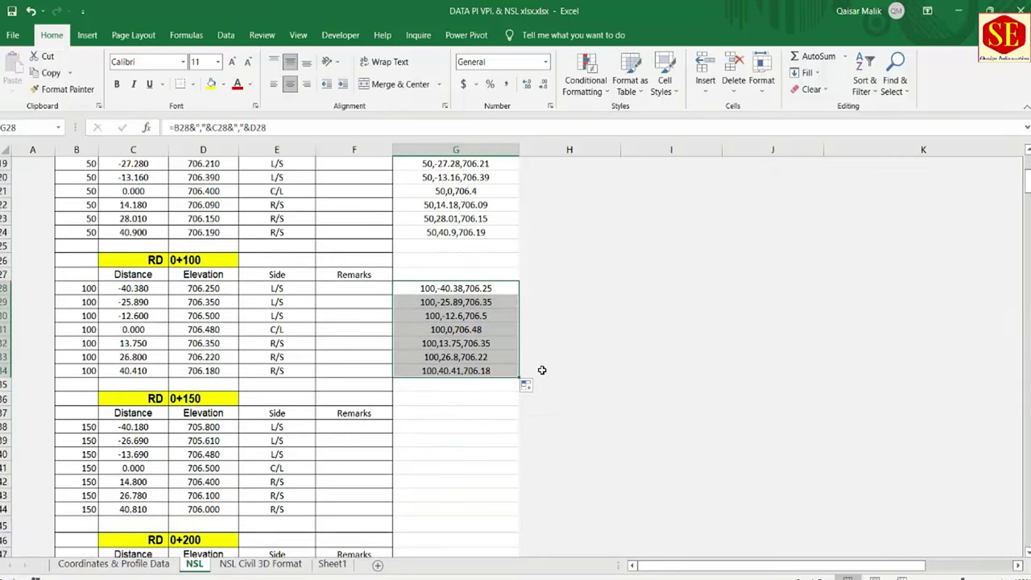
{"action": "left_click", "coordinate": [451, 369]}
{"action": "key", "text": "ctrl+c"}
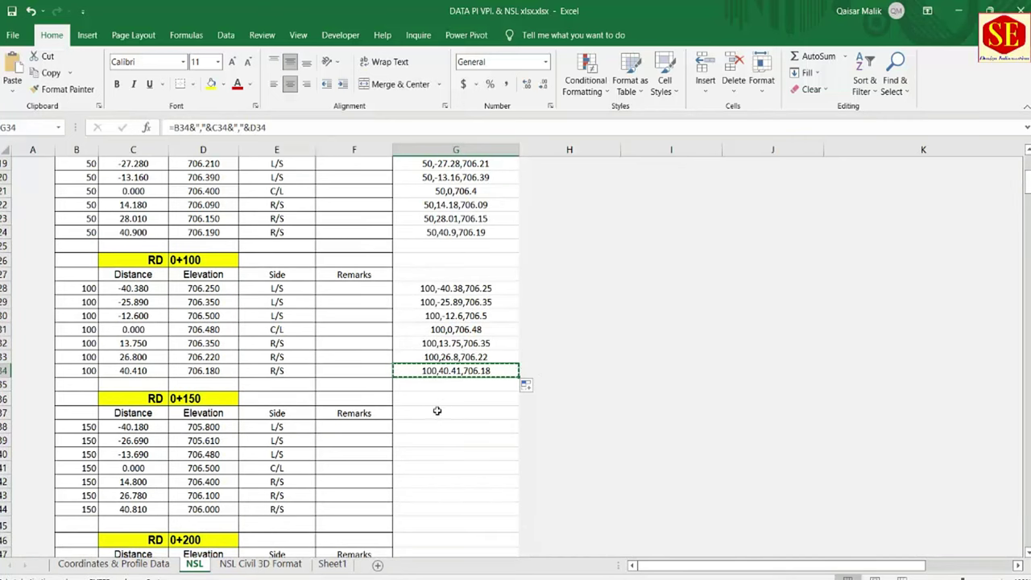
{"action": "left_click", "coordinate": [428, 426]}
{"action": "key", "text": "ctrl+v"}
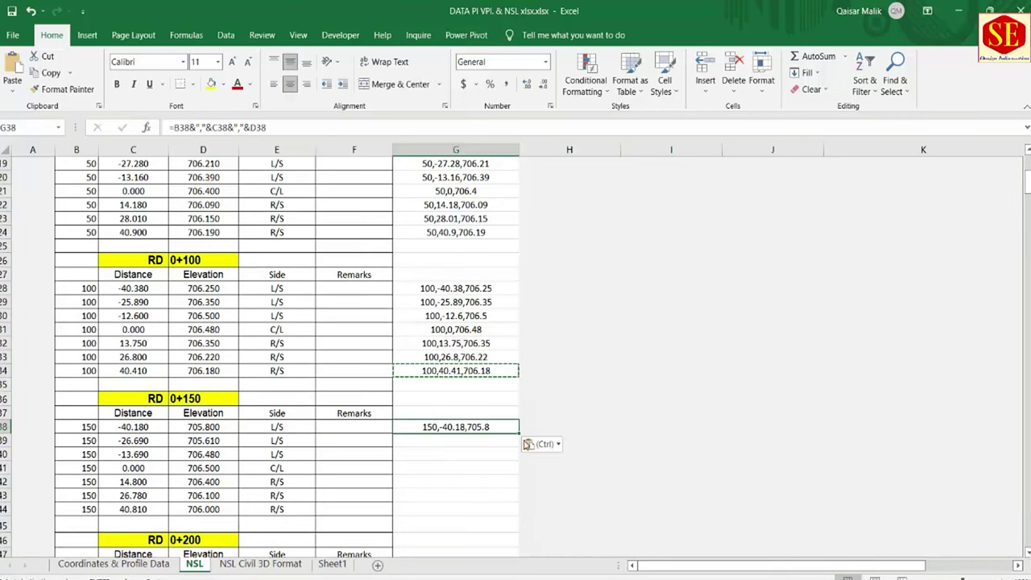
{"action": "double_click", "coordinate": [518, 433]}
Step: Copy the G44 formula into G48 and fill it down the RD 0+200 rows
{"action": "scroll", "coordinate": [542, 393], "scroll_direction": "down", "scroll_amount": 4}
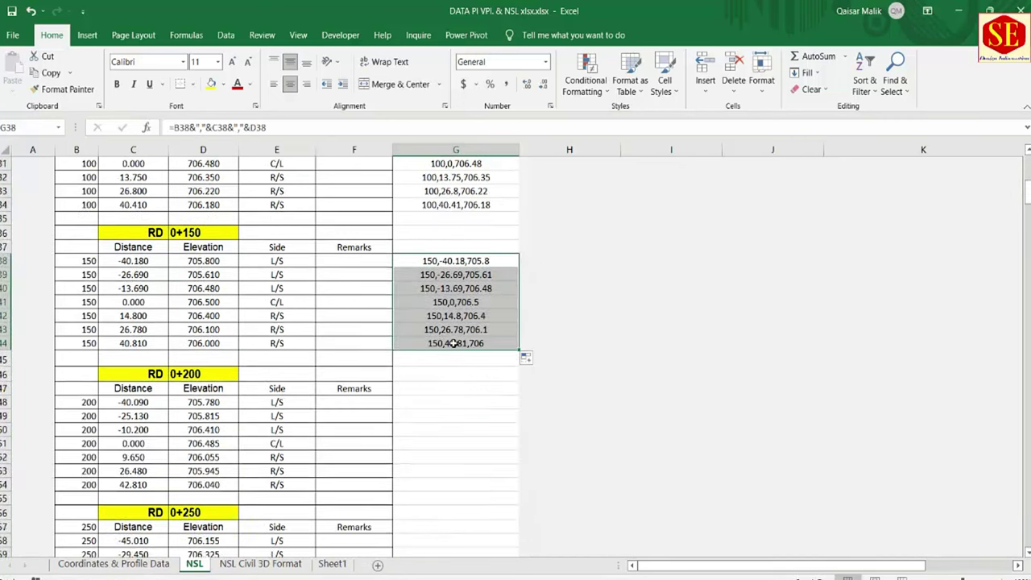
{"action": "left_click", "coordinate": [434, 366]}
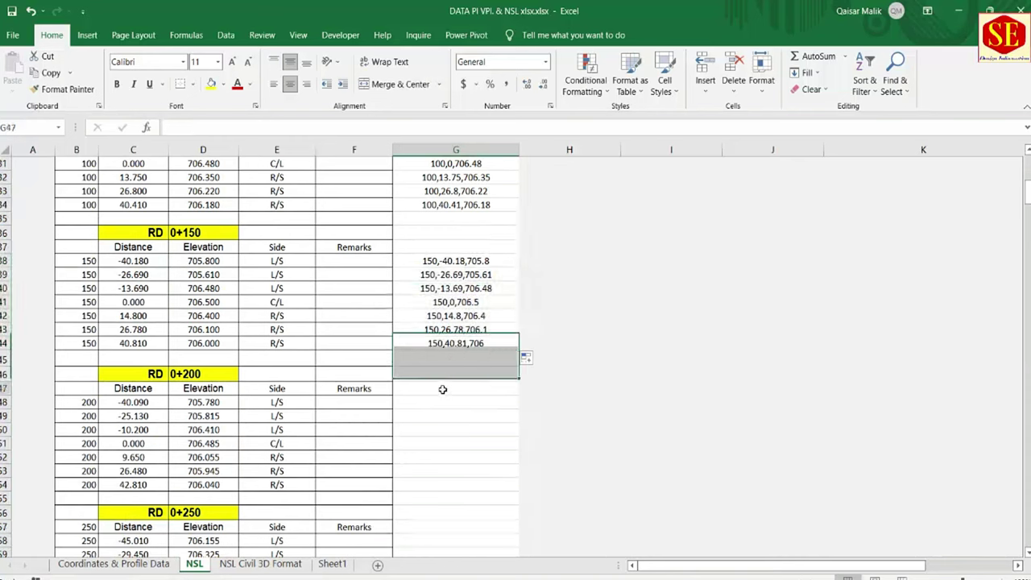
{"action": "left_click", "coordinate": [442, 389]}
{"action": "left_click", "coordinate": [442, 343]}
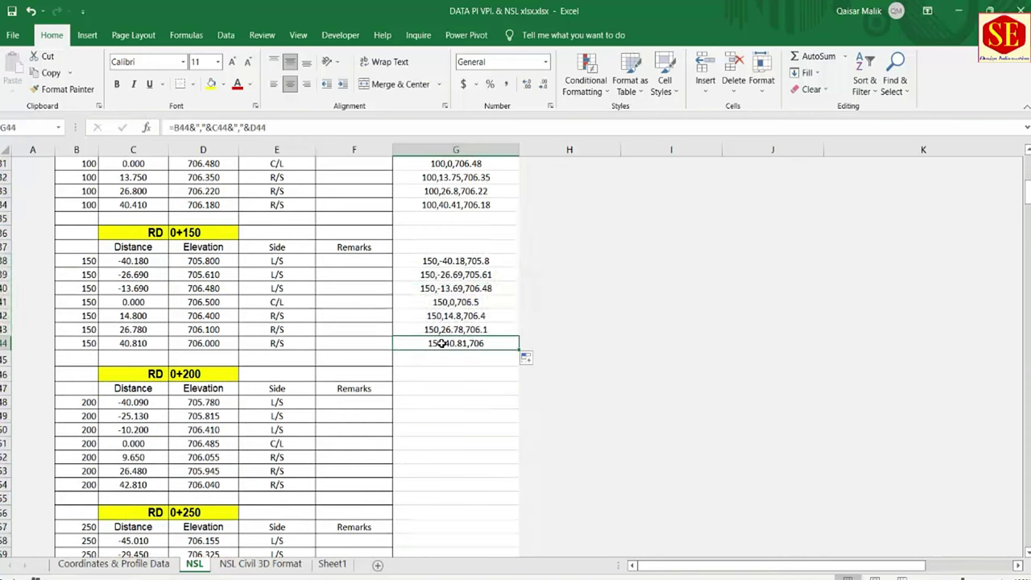
{"action": "key", "text": "ctrl+c"}
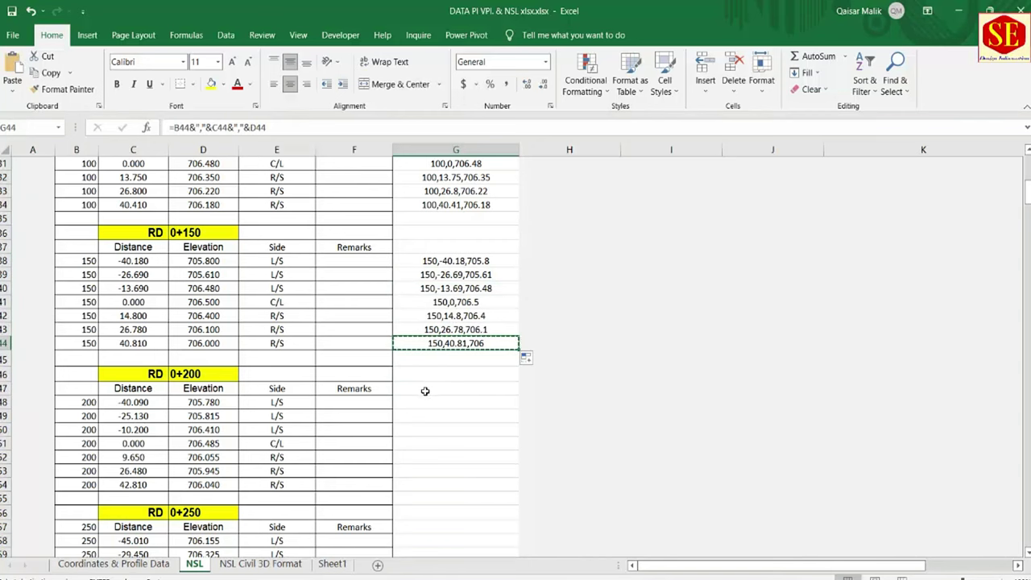
{"action": "left_click", "coordinate": [421, 402]}
{"action": "key", "text": "ctrl+v"}
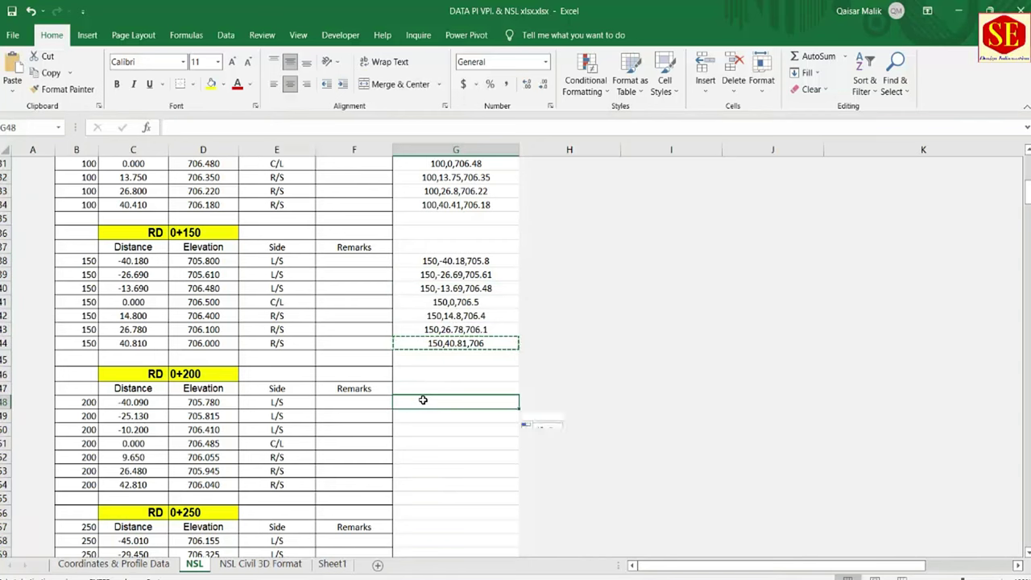
{"action": "scroll", "coordinate": [507, 395], "scroll_direction": "down", "scroll_amount": 2}
{"action": "double_click", "coordinate": [519, 325]}
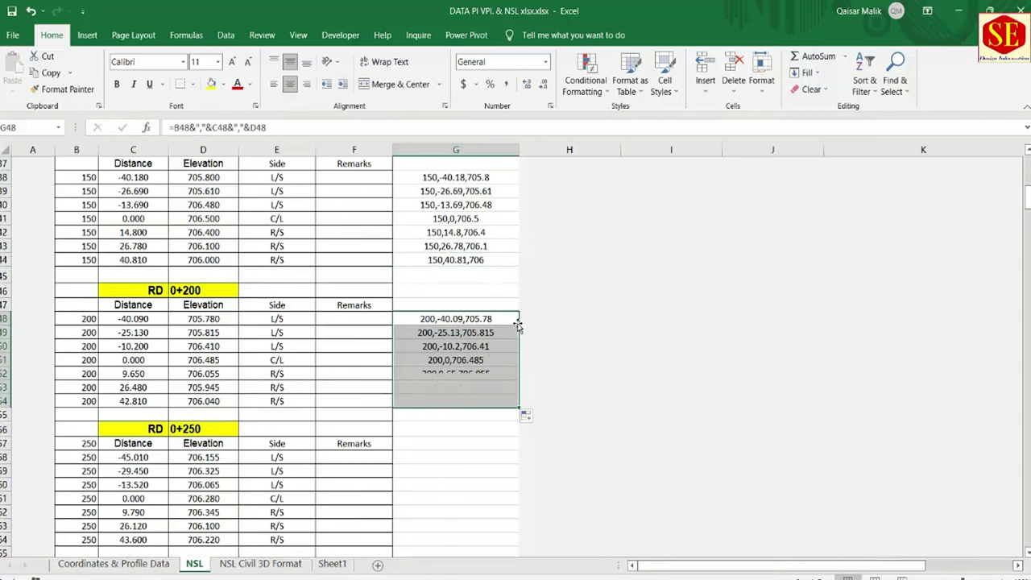
Step: Enter =CONCATENATE(B58,",",C58,",",D58) in G58 through the Function Arguments dialog
{"action": "left_click", "coordinate": [441, 458]}
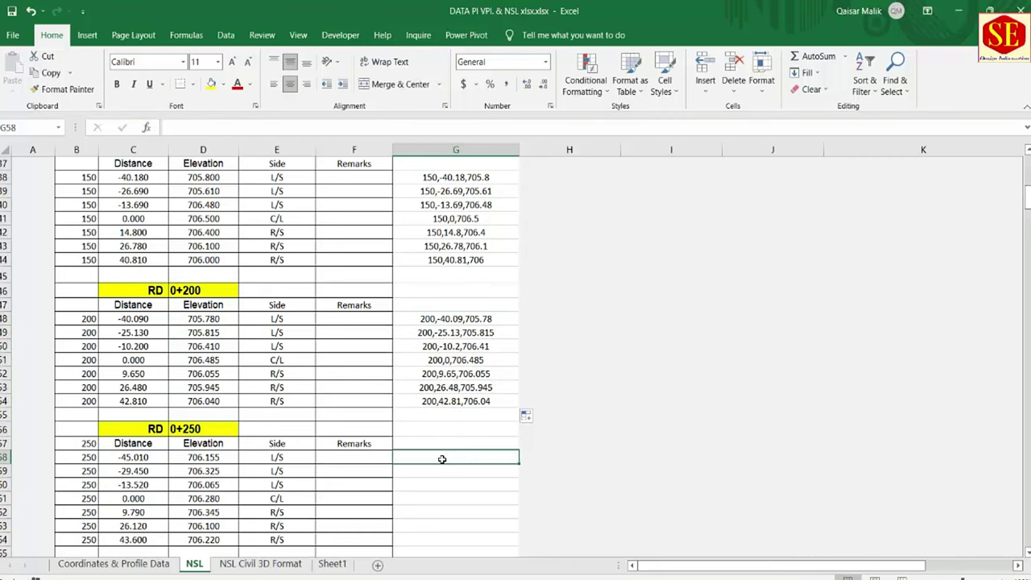
{"action": "type", "text": "="}
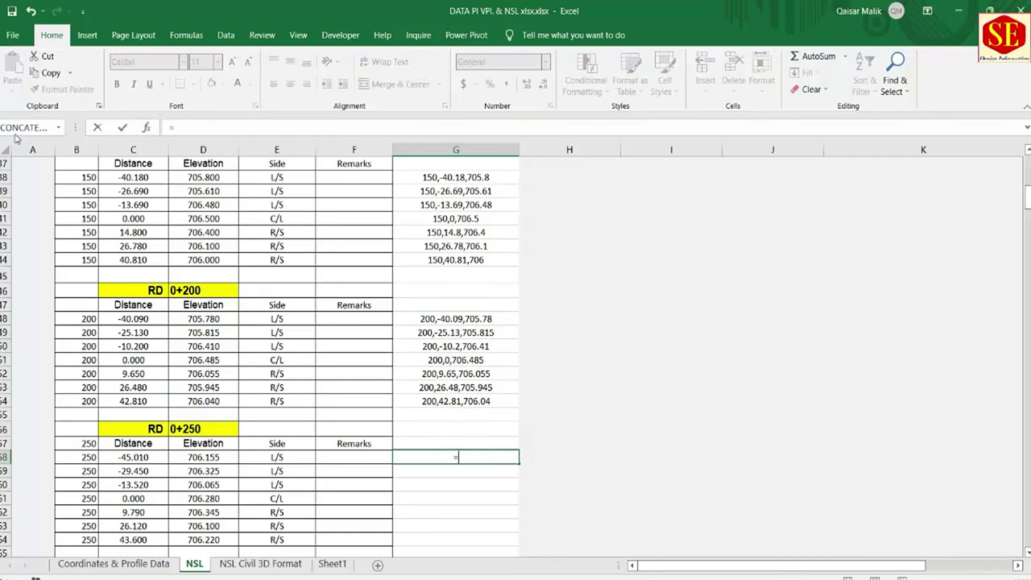
{"action": "left_click", "coordinate": [16, 128]}
{"action": "left_click_drag", "start_coordinate": [445, 209], "coordinate": [537, 178]}
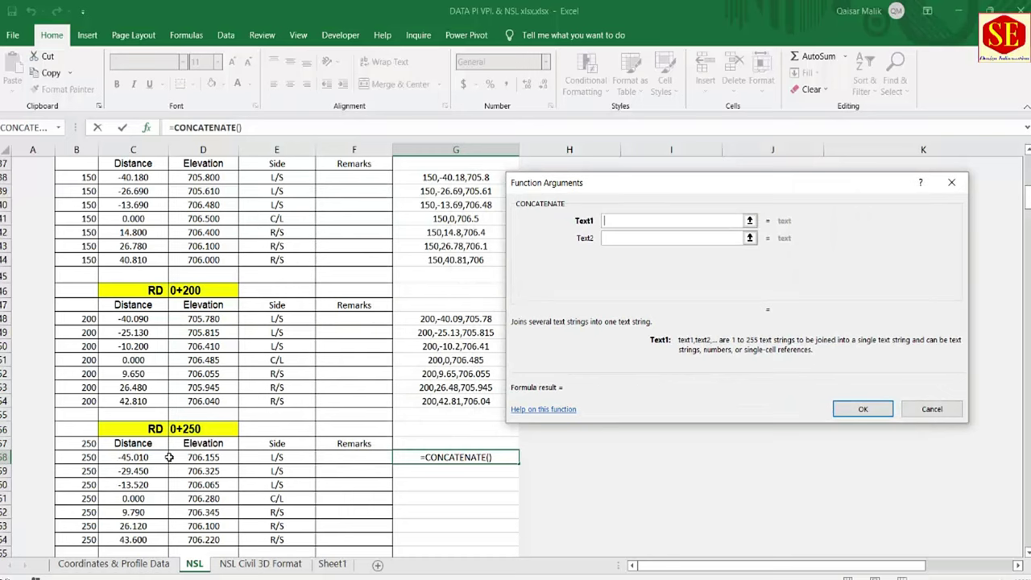
{"action": "left_click", "coordinate": [83, 458]}
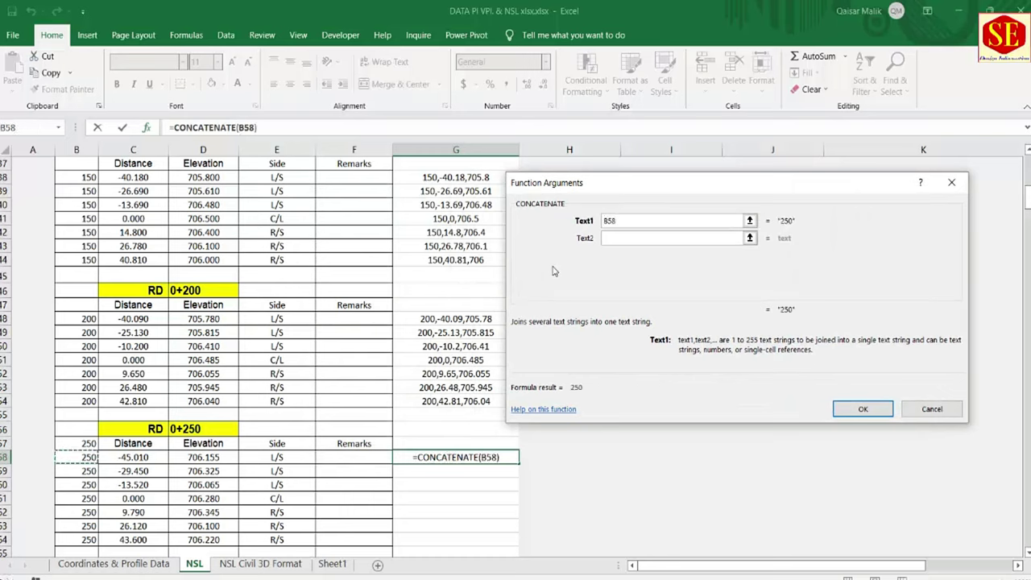
{"action": "left_click", "coordinate": [612, 237]}
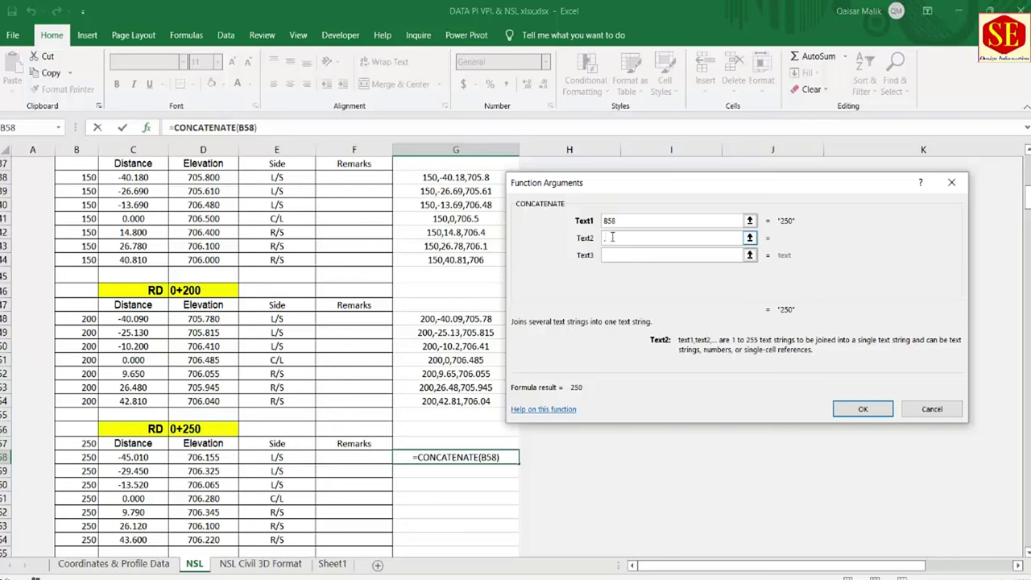
{"action": "key", "text": "Tab"}
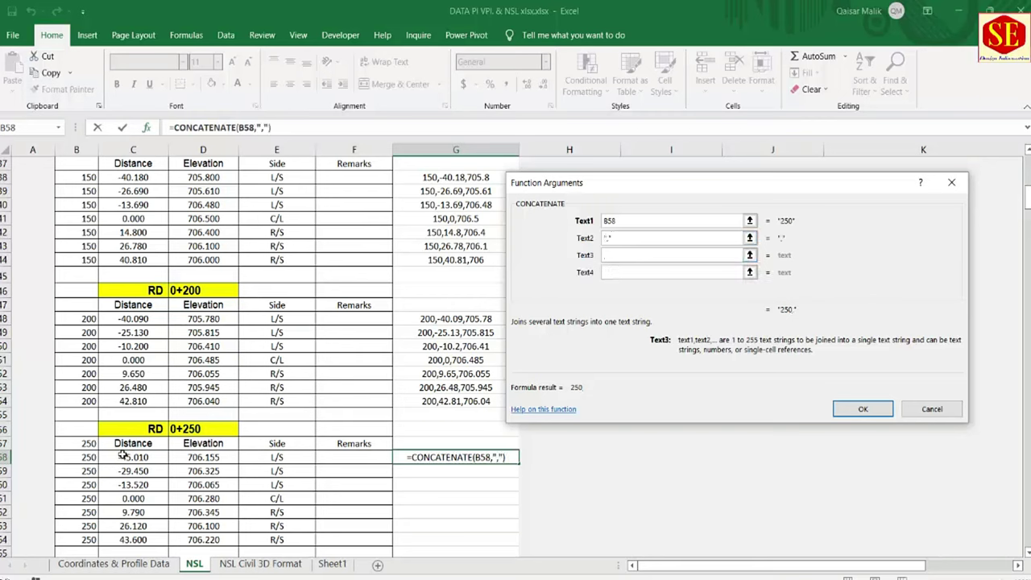
{"action": "left_click", "coordinate": [122, 457]}
{"action": "left_click", "coordinate": [616, 274]}
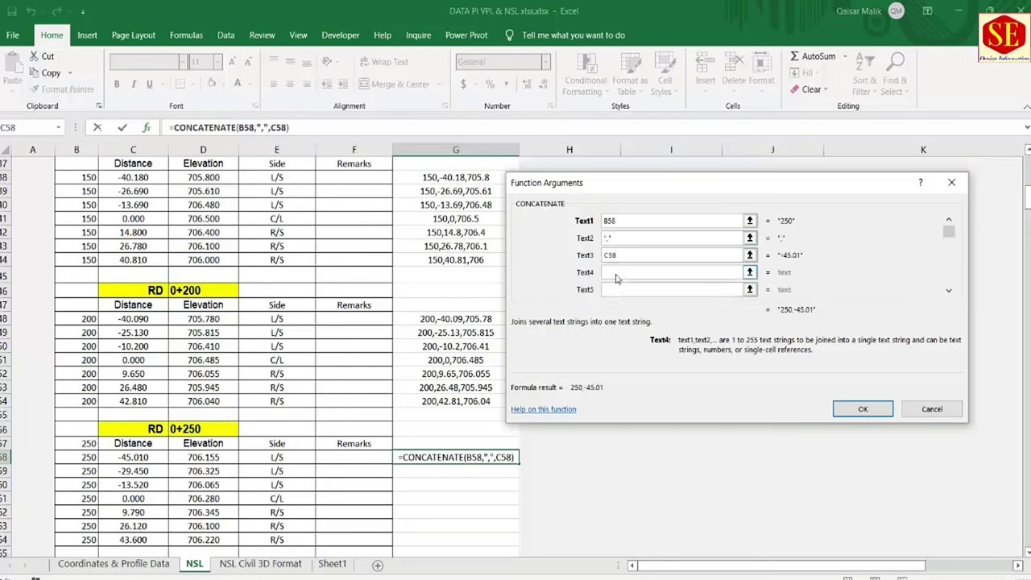
{"action": "type", "text": ","}
{"action": "left_click", "coordinate": [638, 287]}
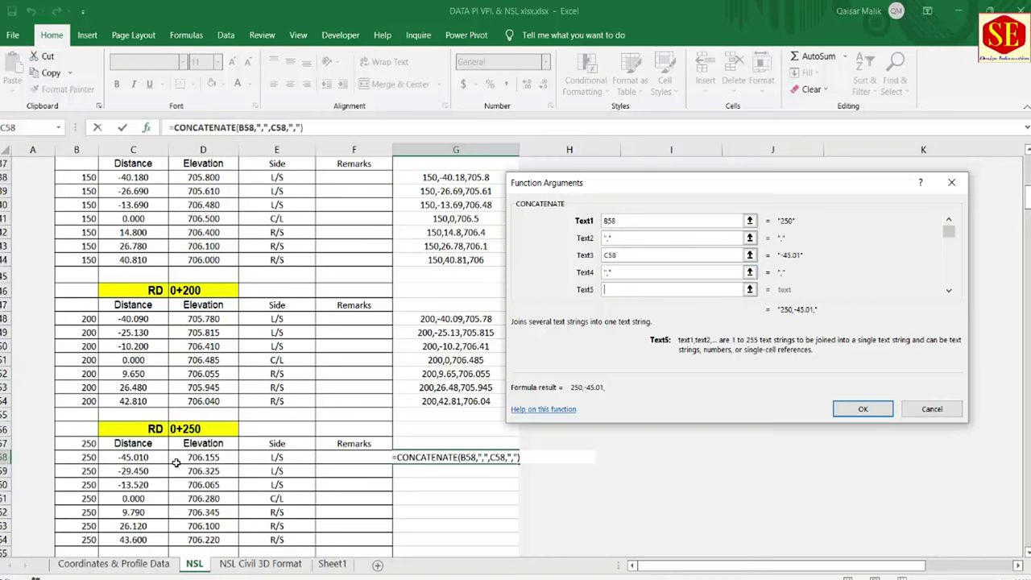
{"action": "left_click", "coordinate": [216, 458]}
{"action": "key", "text": "Return"}
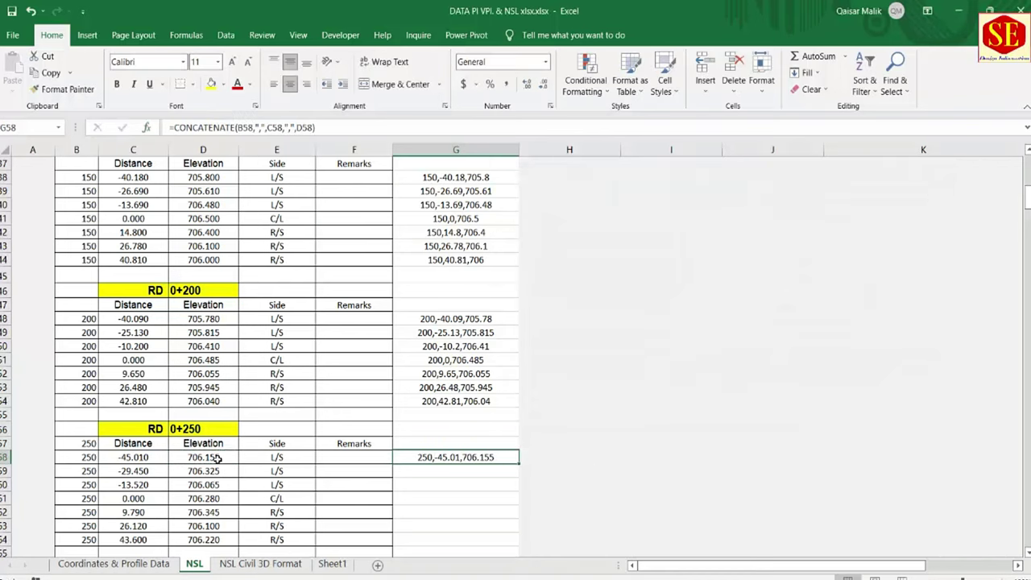
Step: Fill the G58 formula down the 0+250 rows to G64 and copy G64
{"action": "scroll", "coordinate": [487, 459], "scroll_direction": "down", "scroll_amount": 3}
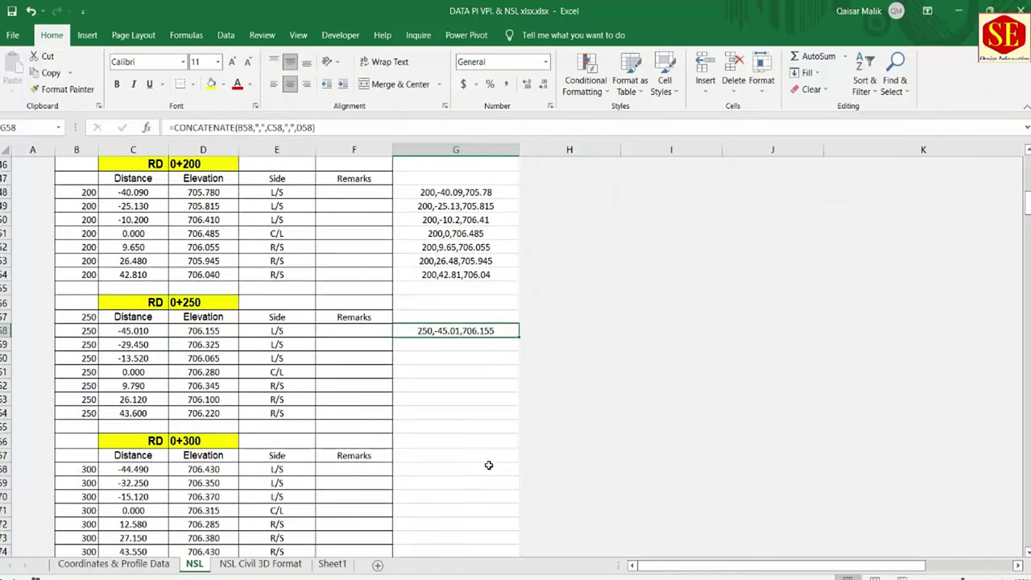
{"action": "left_click_drag", "start_coordinate": [516, 337], "coordinate": [512, 419]}
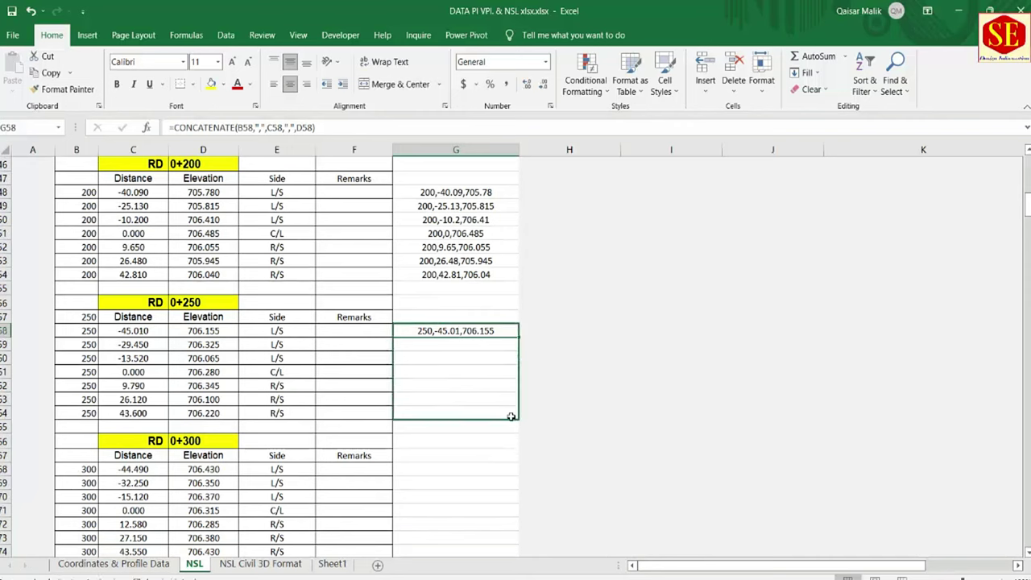
{"action": "left_click", "coordinate": [457, 414]}
{"action": "right_click", "coordinate": [457, 414]}
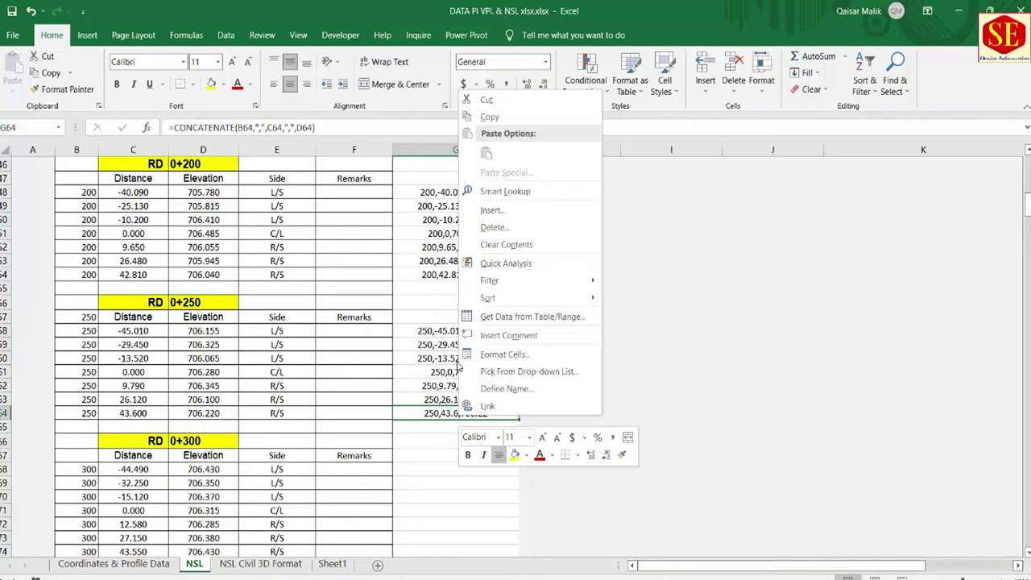
{"action": "left_click", "coordinate": [491, 116]}
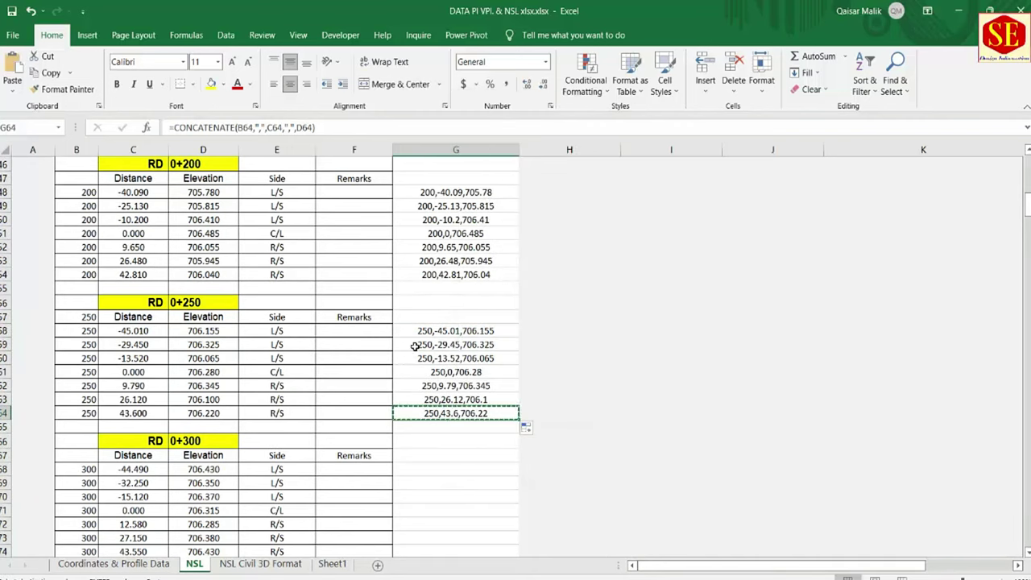
Step: Paste the formula into G68 and fill it down the 0+300 rows to G74
{"action": "left_click", "coordinate": [435, 456]}
{"action": "left_click", "coordinate": [433, 468]}
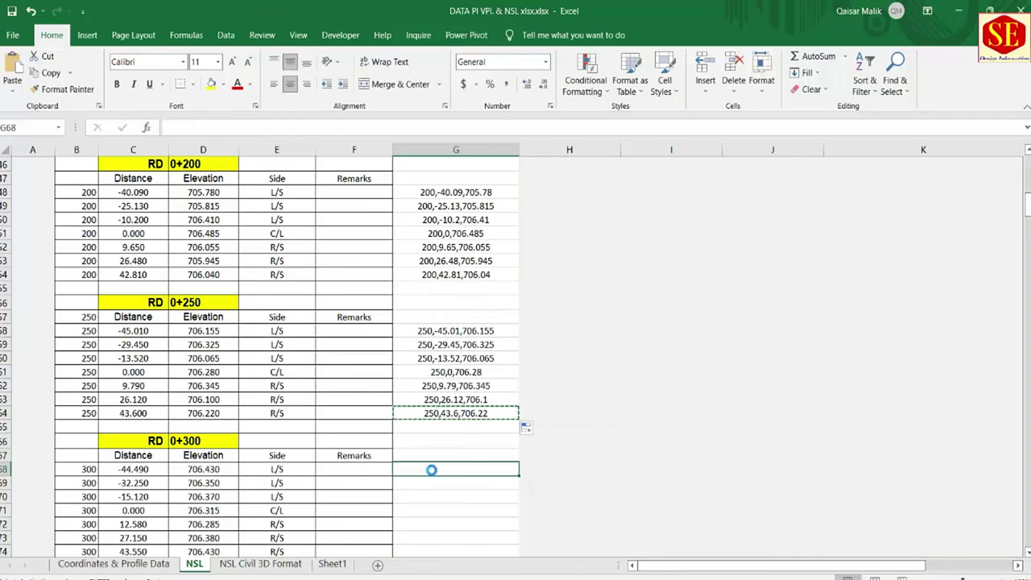
{"action": "key", "text": "ctrl+v"}
{"action": "scroll", "coordinate": [451, 451], "scroll_direction": "down", "scroll_amount": 2}
{"action": "left_click_drag", "start_coordinate": [521, 391], "coordinate": [507, 487]}
{"action": "scroll", "coordinate": [484, 451], "scroll_direction": "down", "scroll_amount": 3}
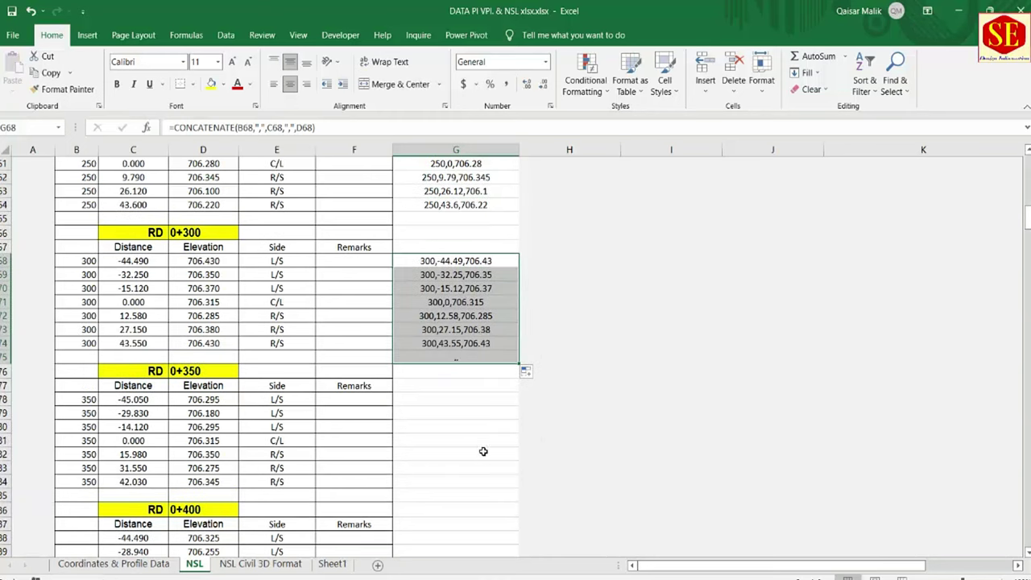
{"action": "scroll", "coordinate": [426, 385], "scroll_direction": "up", "scroll_amount": 6}
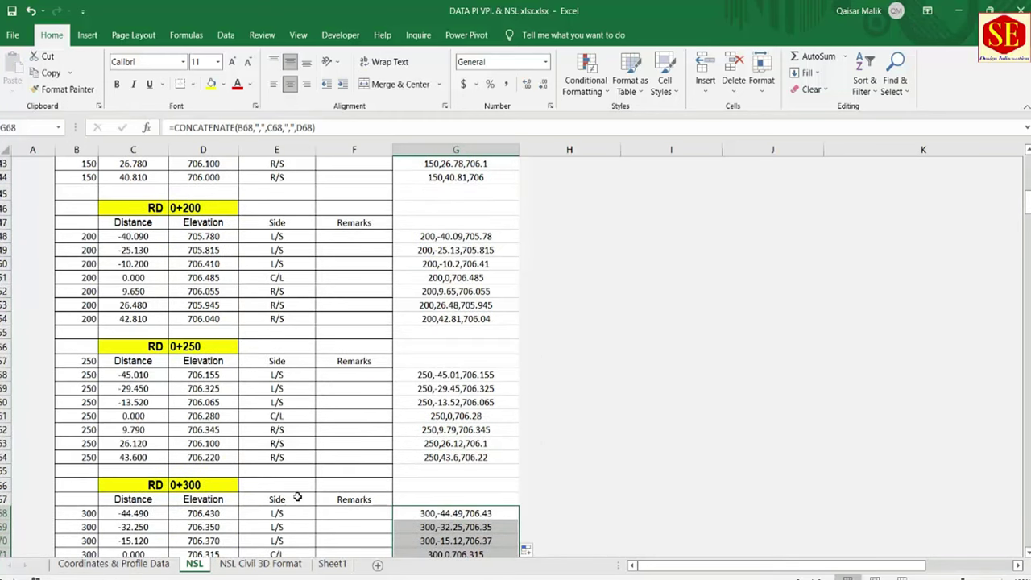
Step: On the NSL Civil 3D Format sheet, select the column G strings from G8 down to row 63
{"action": "left_click", "coordinate": [268, 565]}
{"action": "scroll", "coordinate": [544, 351], "scroll_direction": "up", "scroll_amount": 3}
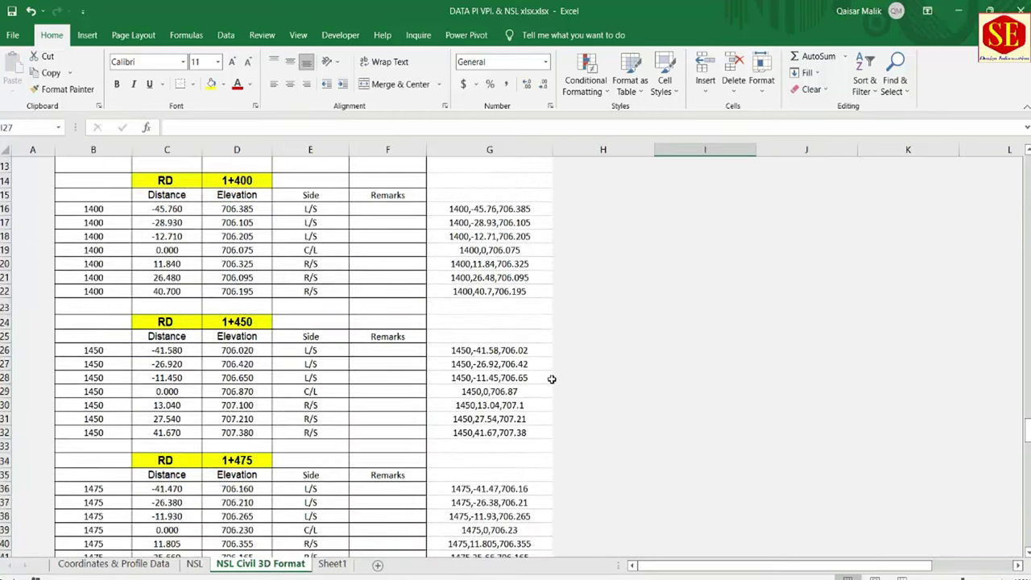
{"action": "scroll", "coordinate": [543, 351], "scroll_direction": "up", "scroll_amount": 7}
{"action": "scroll", "coordinate": [544, 351], "scroll_direction": "up", "scroll_amount": 8}
{"action": "scroll", "coordinate": [497, 242], "scroll_direction": "up", "scroll_amount": 7}
{"action": "scroll", "coordinate": [497, 242], "scroll_direction": "up", "scroll_amount": 7}
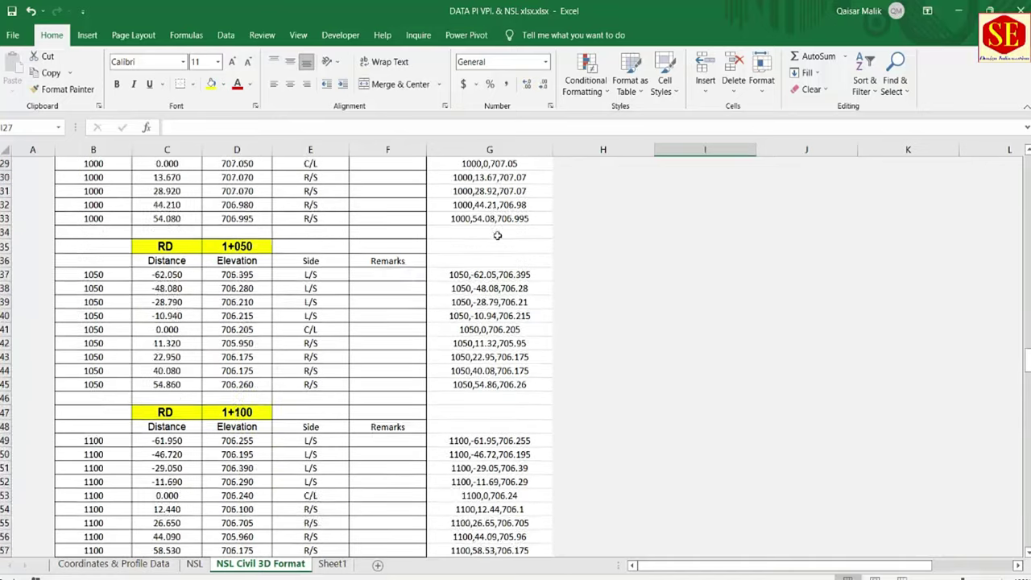
{"action": "scroll", "coordinate": [498, 236], "scroll_direction": "up", "scroll_amount": 7}
{"action": "scroll", "coordinate": [497, 236], "scroll_direction": "up", "scroll_amount": 7}
{"action": "scroll", "coordinate": [498, 236], "scroll_direction": "up", "scroll_amount": 7}
{"action": "scroll", "coordinate": [497, 236], "scroll_direction": "up", "scroll_amount": 15}
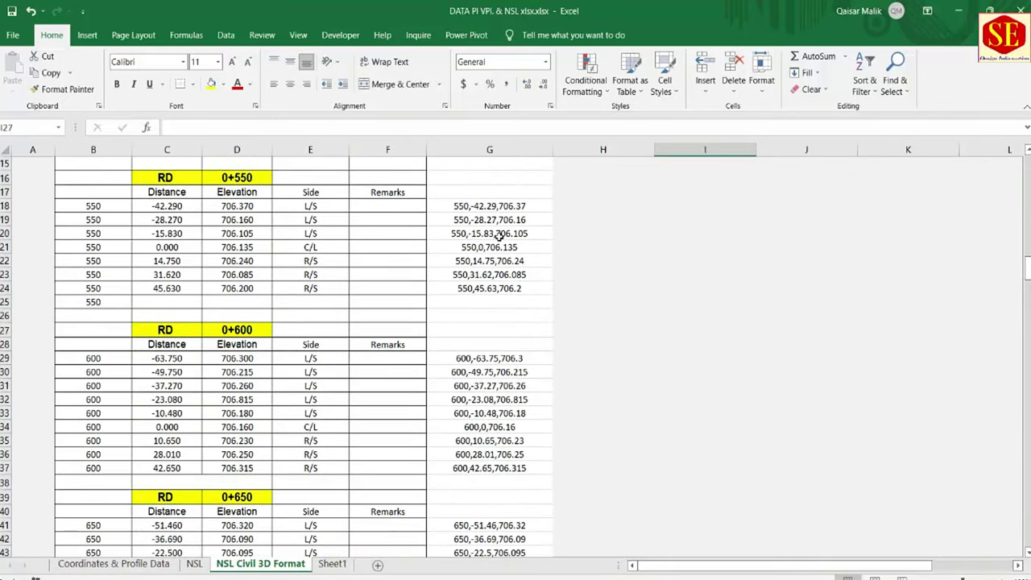
{"action": "scroll", "coordinate": [499, 236], "scroll_direction": "up", "scroll_amount": 9}
{"action": "scroll", "coordinate": [499, 236], "scroll_direction": "up", "scroll_amount": 15}
{"action": "scroll", "coordinate": [499, 236], "scroll_direction": "up", "scroll_amount": 10}
{"action": "scroll", "coordinate": [499, 236], "scroll_direction": "up", "scroll_amount": 5}
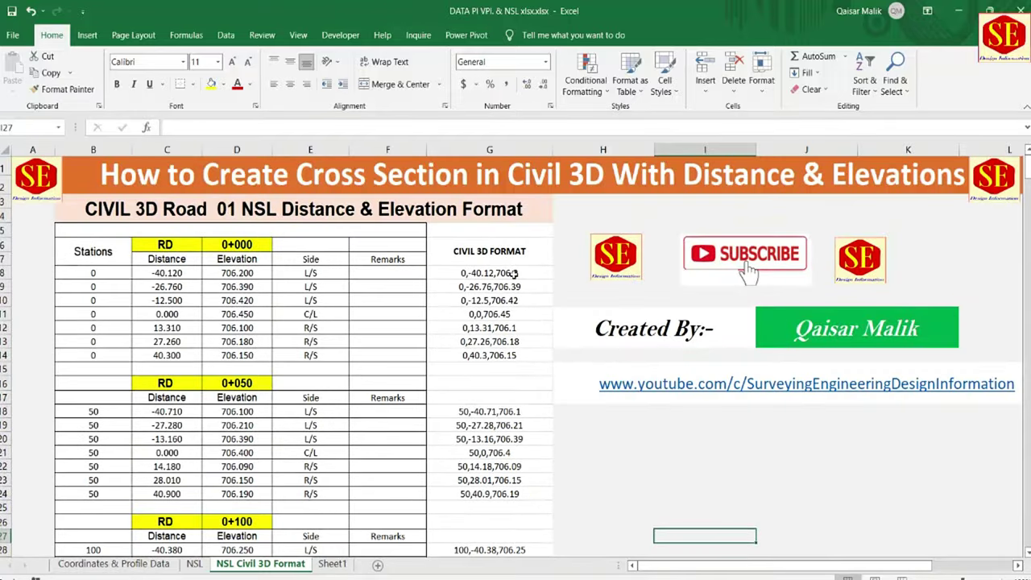
{"action": "scroll", "coordinate": [625, 375], "scroll_direction": "down", "scroll_amount": 2}
{"action": "scroll", "coordinate": [506, 260], "scroll_direction": "up", "scroll_amount": 2}
{"action": "left_click_drag", "start_coordinate": [483, 273], "coordinate": [515, 556]}
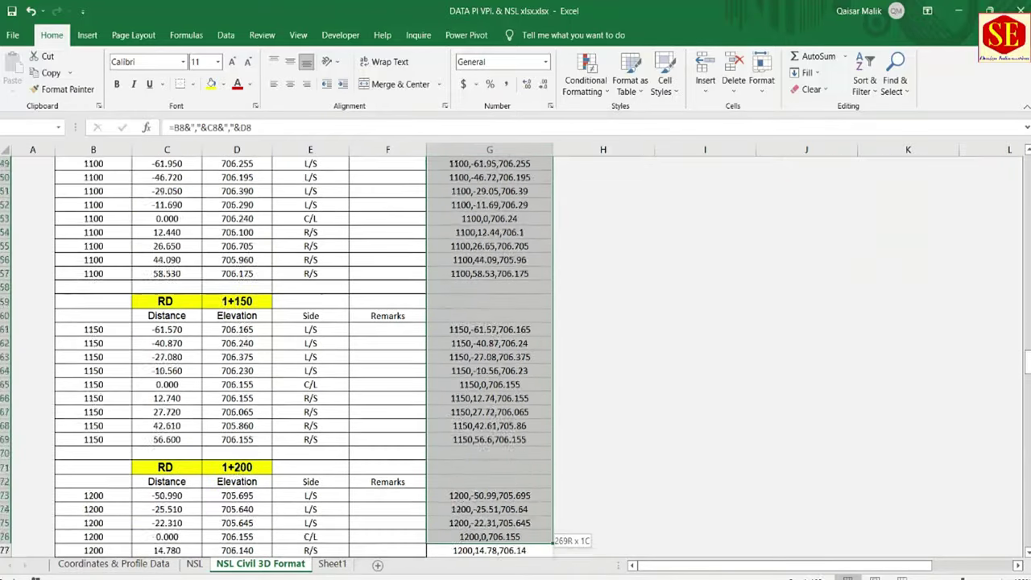
{"action": "left_click_drag", "start_coordinate": [516, 555], "coordinate": [515, 493]}
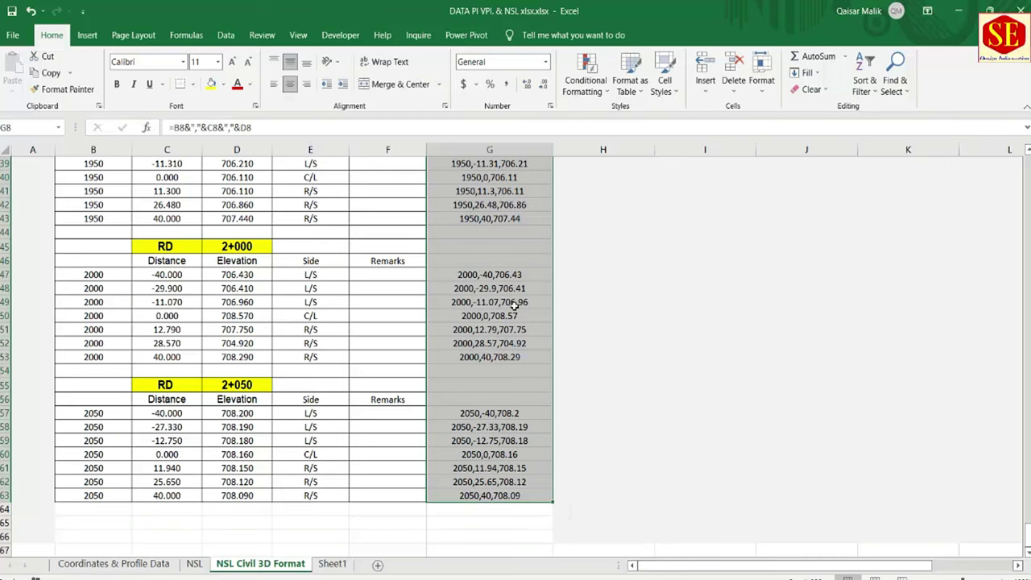
Step: Copy the Civil 3D format strings from column G and paste them as values into Sheet1 cell A3
{"action": "right_click", "coordinate": [482, 242]}
{"action": "left_click", "coordinate": [515, 269]}
{"action": "scroll", "coordinate": [513, 266], "scroll_direction": "up", "scroll_amount": 5}
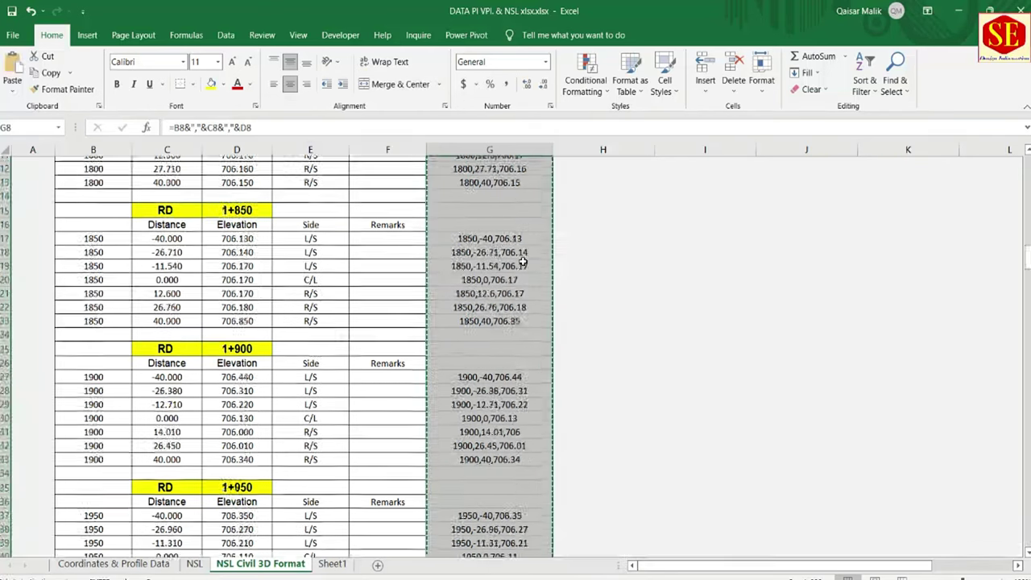
{"action": "scroll", "coordinate": [513, 266], "scroll_direction": "up", "scroll_amount": 8}
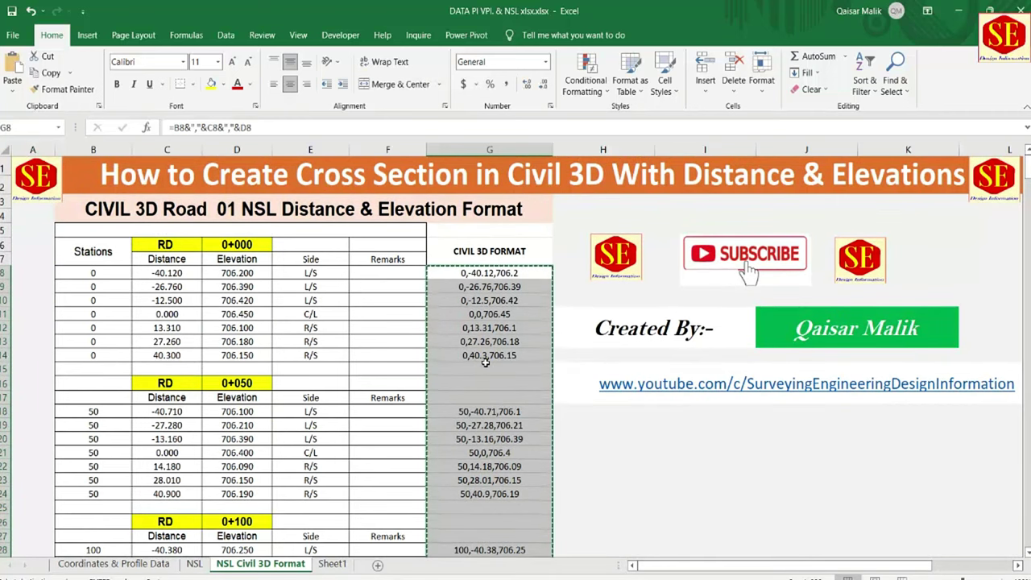
{"action": "left_click", "coordinate": [332, 564]}
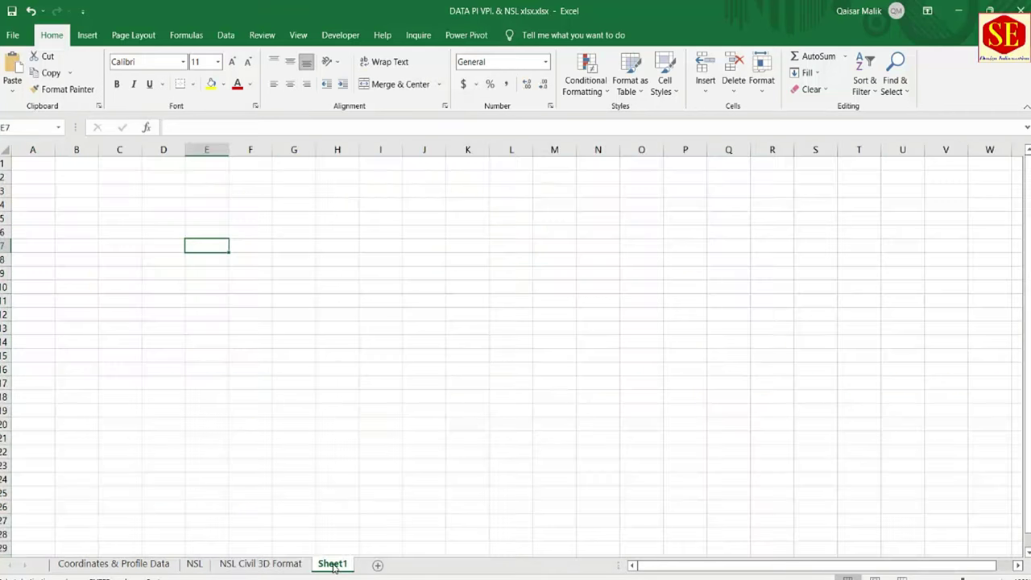
{"action": "left_click", "coordinate": [39, 192]}
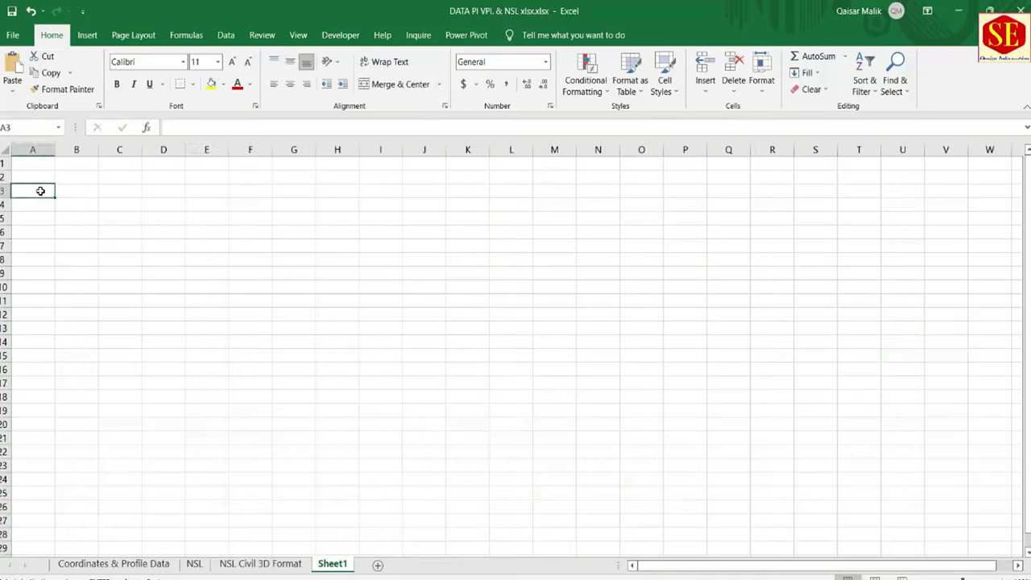
{"action": "right_click", "coordinate": [40, 191]}
{"action": "left_click", "coordinate": [90, 255]}
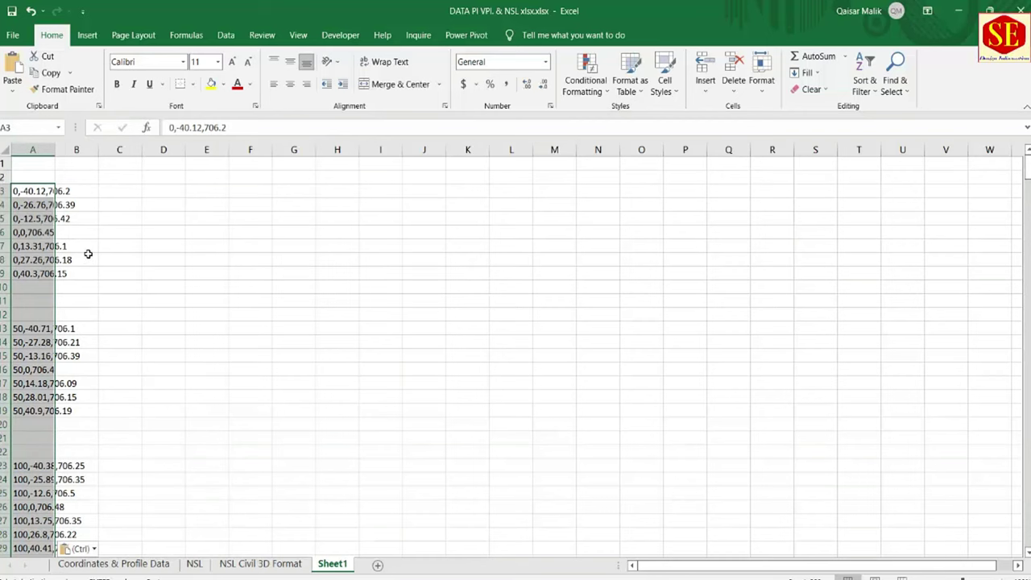
Step: Check the pasted strings and blank gaps in column A, then select column A from A2 down
{"action": "left_click", "coordinate": [119, 259]}
{"action": "left_click", "coordinate": [22, 193]}
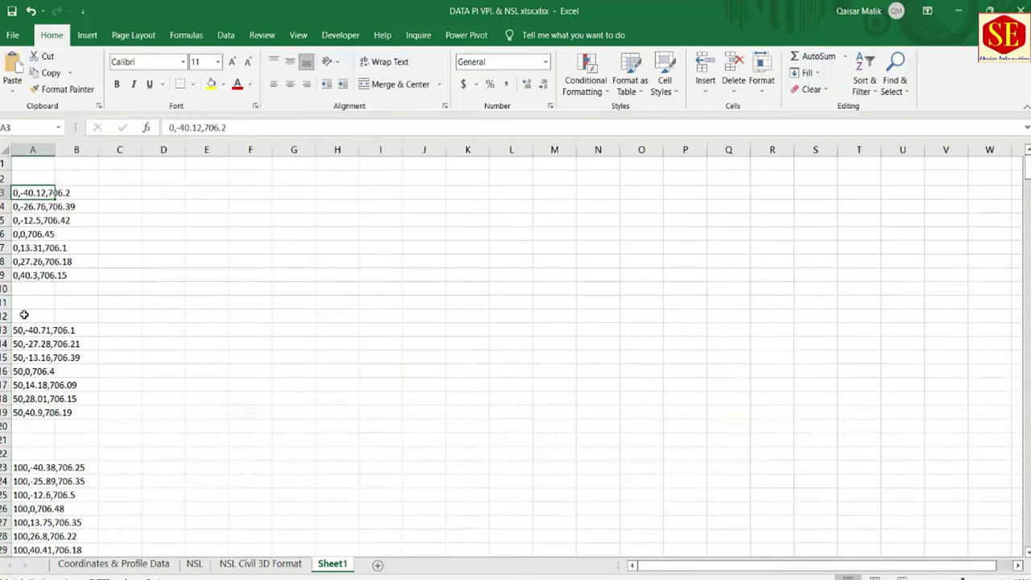
{"action": "left_click", "coordinate": [30, 288]}
{"action": "left_click", "coordinate": [29, 315]}
{"action": "left_click", "coordinate": [31, 344]}
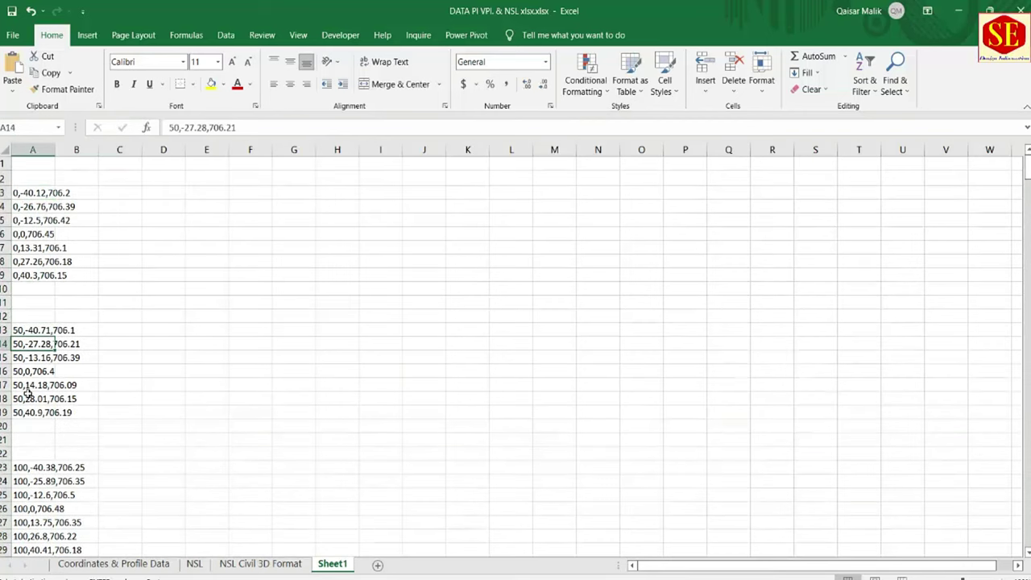
{"action": "left_click", "coordinate": [20, 412]}
{"action": "left_click", "coordinate": [21, 425]}
{"action": "left_click", "coordinate": [22, 439]}
{"action": "left_click", "coordinate": [25, 452]}
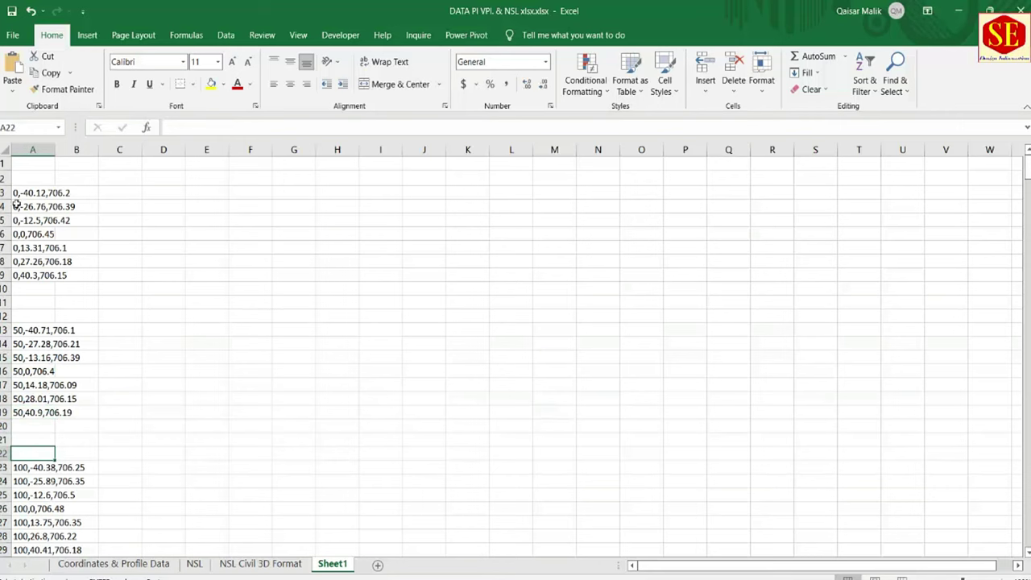
{"action": "mouse_move", "coordinate": [38, 178]}
{"action": "left_mouse_down"}
{"action": "mouse_move", "coordinate": [36, 547]}
{"action": "mouse_move", "coordinate": [20, 506]}
{"action": "mouse_move", "coordinate": [24, 520]}
{"action": "left_mouse_up"}
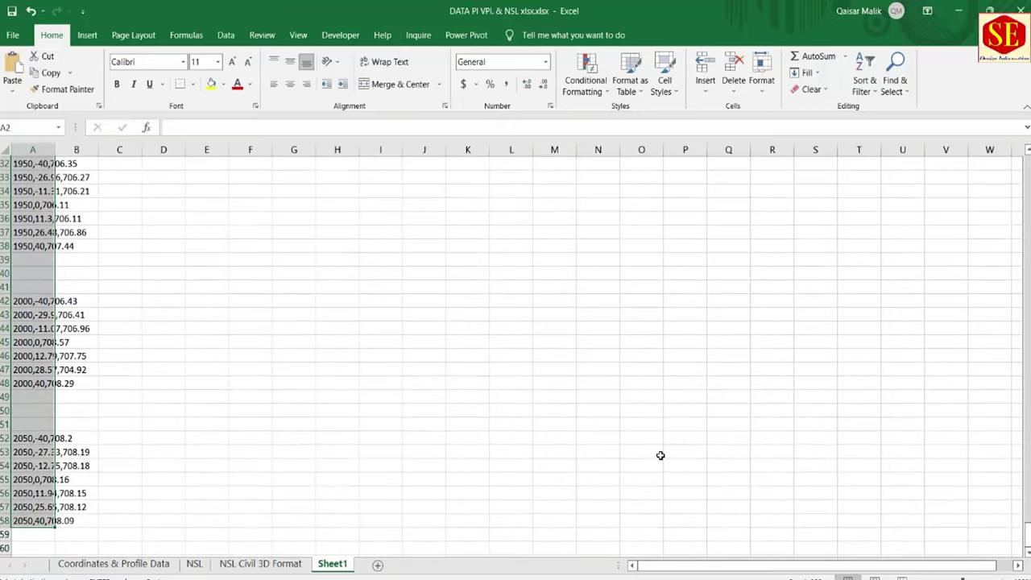
Step: Select the blank cells with Go To Special > Blanks and delete their sheet rows
{"action": "key", "text": "ctrl+g"}
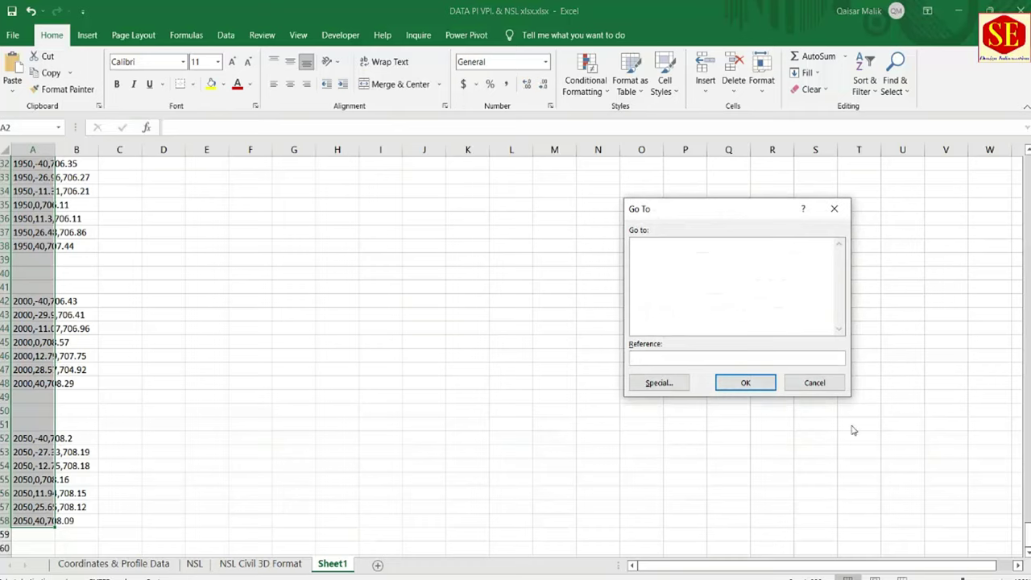
{"action": "left_click_drag", "start_coordinate": [721, 210], "coordinate": [486, 192]}
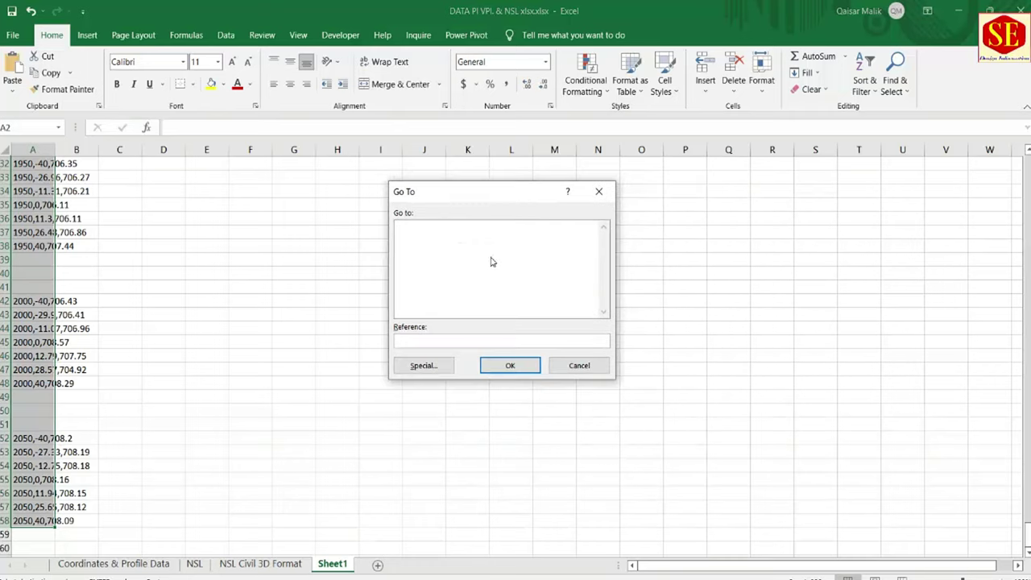
{"action": "left_click", "coordinate": [430, 366]}
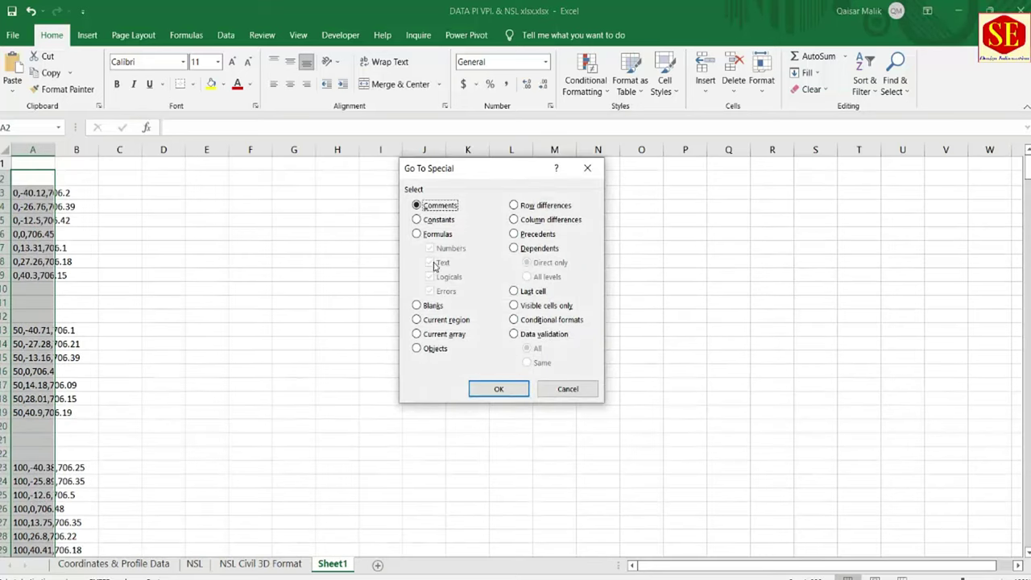
{"action": "left_click", "coordinate": [428, 306]}
{"action": "left_click", "coordinate": [509, 393]}
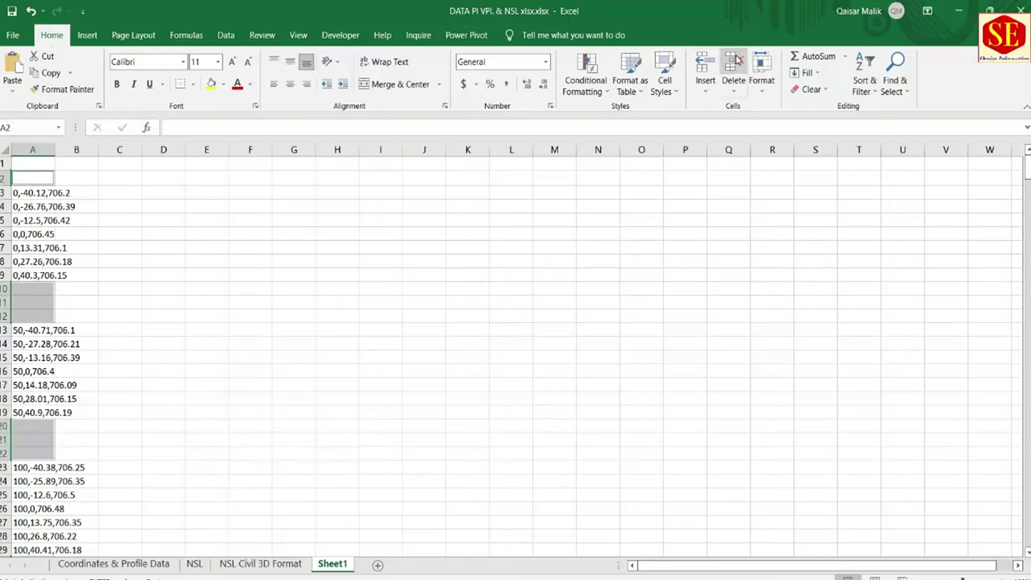
{"action": "left_click", "coordinate": [734, 94]}
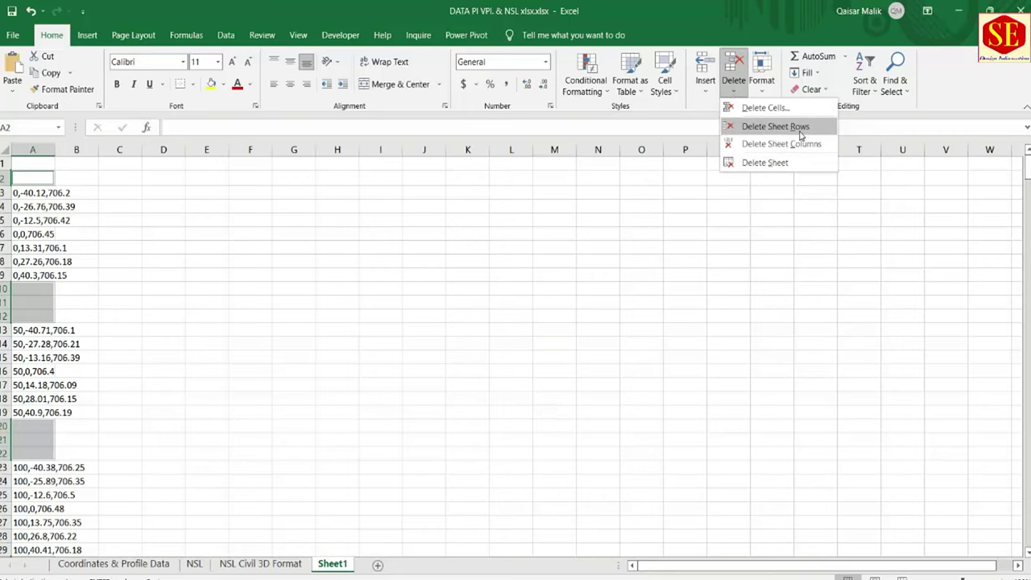
{"action": "left_click", "coordinate": [781, 133]}
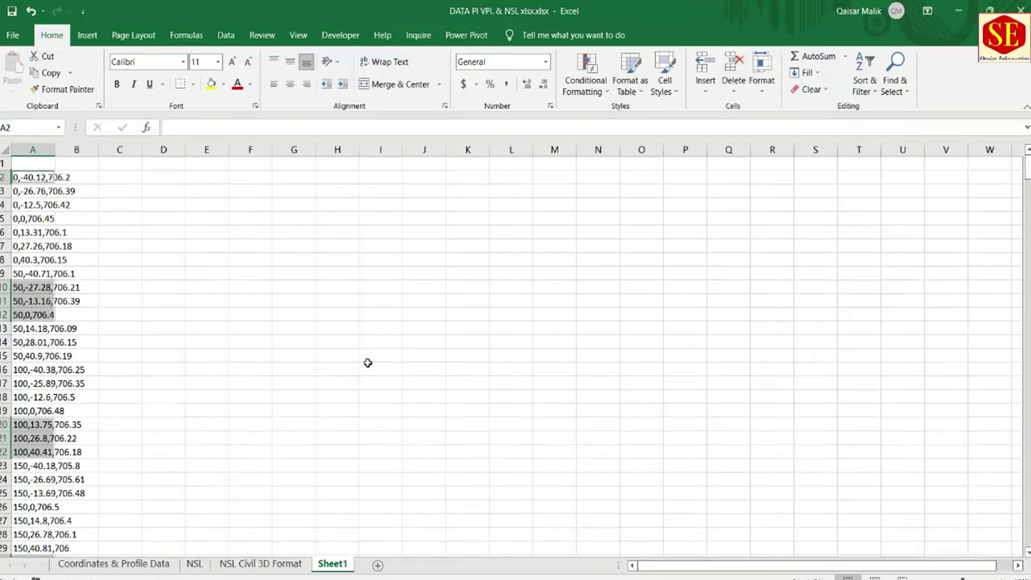
{"action": "left_click", "coordinate": [260, 360]}
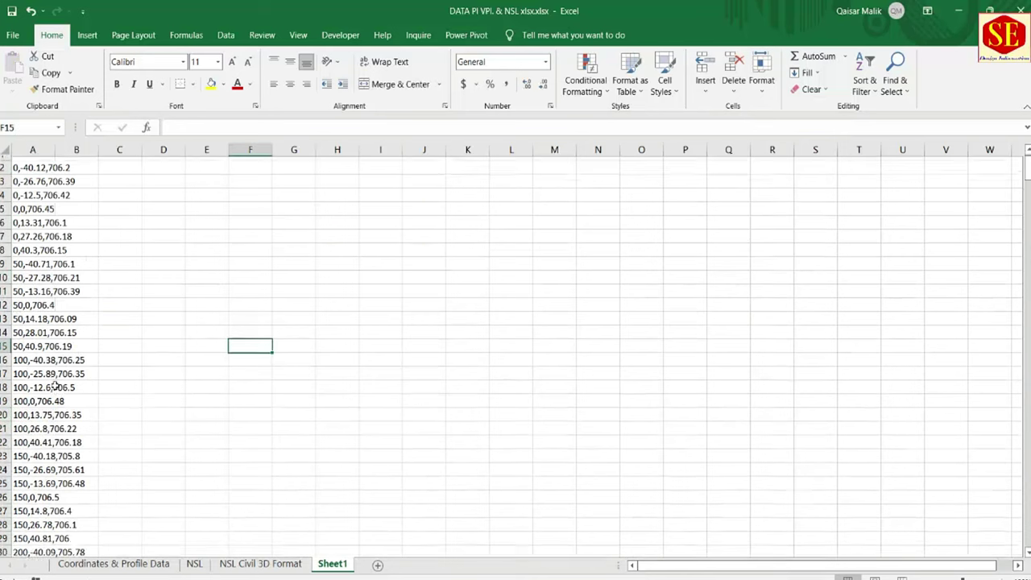
Step: Review the list to its end and autofit column A to the coordinate strings
{"action": "scroll", "coordinate": [52, 385], "scroll_direction": "down", "scroll_amount": 12}
{"action": "scroll", "coordinate": [52, 384], "scroll_direction": "down", "scroll_amount": 7}
{"action": "scroll", "coordinate": [53, 384], "scroll_direction": "down", "scroll_amount": 10}
{"action": "scroll", "coordinate": [52, 384], "scroll_direction": "down", "scroll_amount": 6}
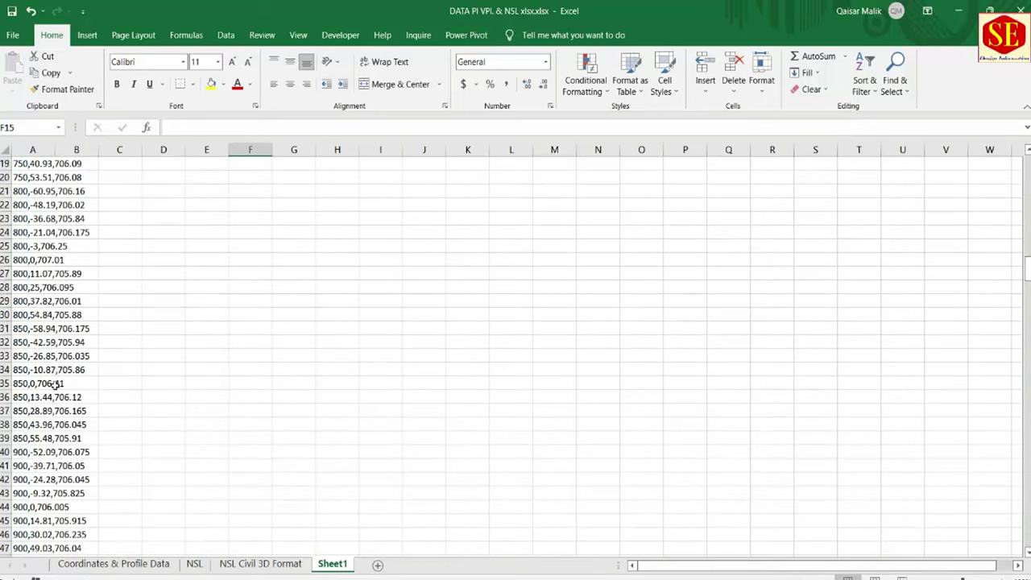
{"action": "scroll", "coordinate": [53, 384], "scroll_direction": "down", "scroll_amount": 12}
{"action": "scroll", "coordinate": [53, 384], "scroll_direction": "down", "scroll_amount": 6}
{"action": "left_click_drag", "start_coordinate": [1028, 304], "coordinate": [1028, 533]}
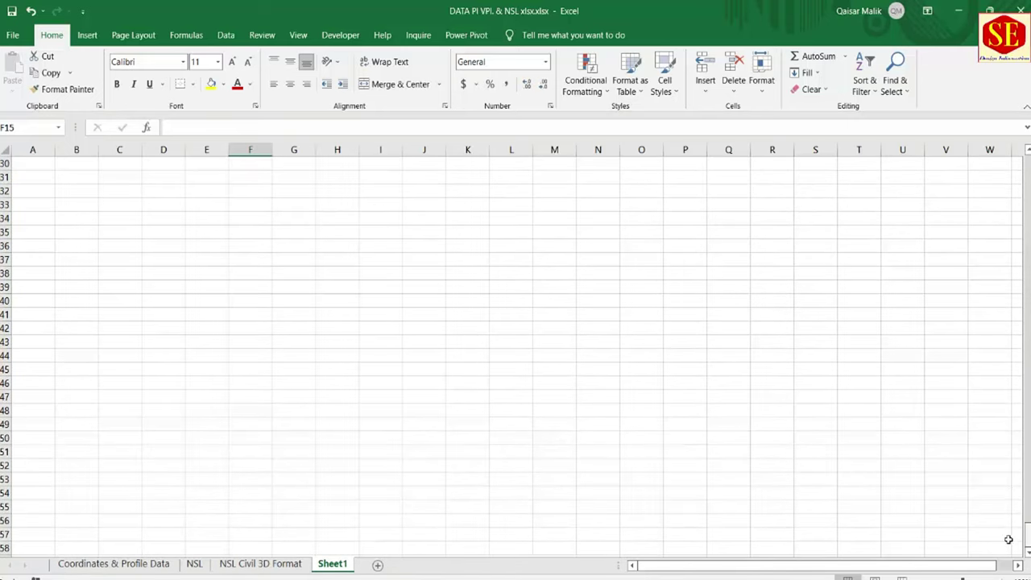
{"action": "left_click_drag", "start_coordinate": [1028, 538], "coordinate": [1028, 165]}
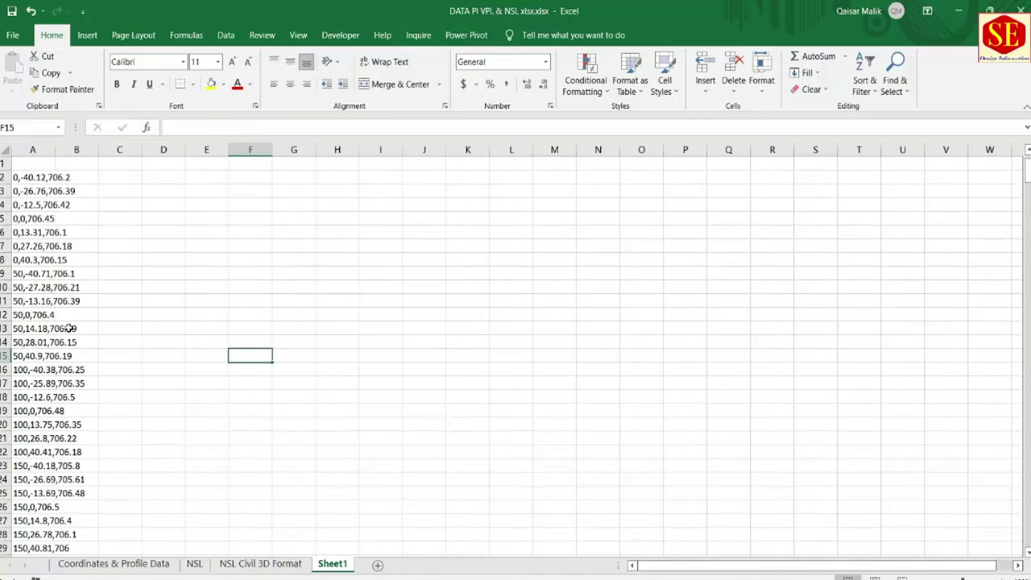
{"action": "left_click", "coordinate": [28, 178]}
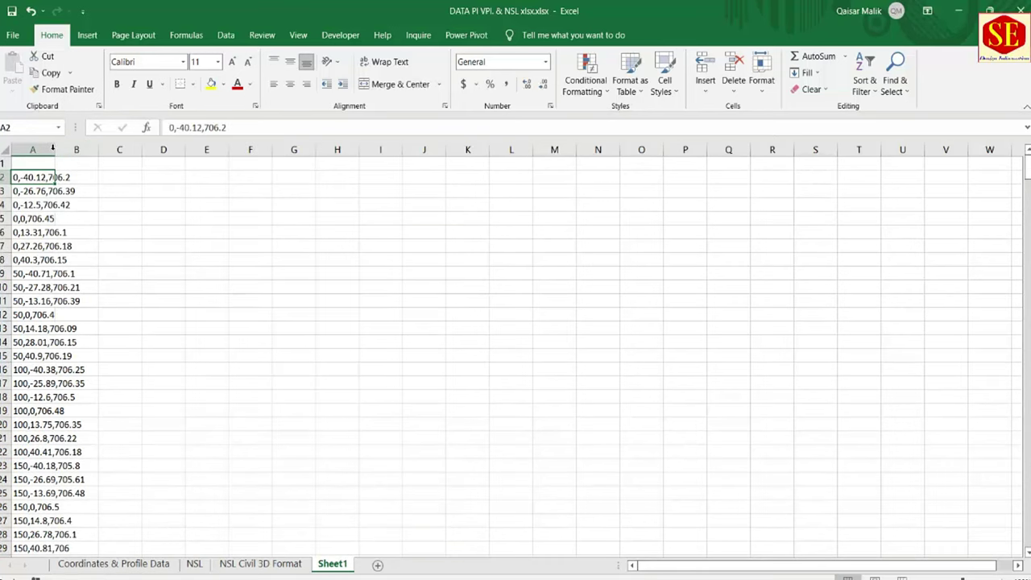
{"action": "double_click", "coordinate": [52, 150]}
{"action": "left_click", "coordinate": [65, 244]}
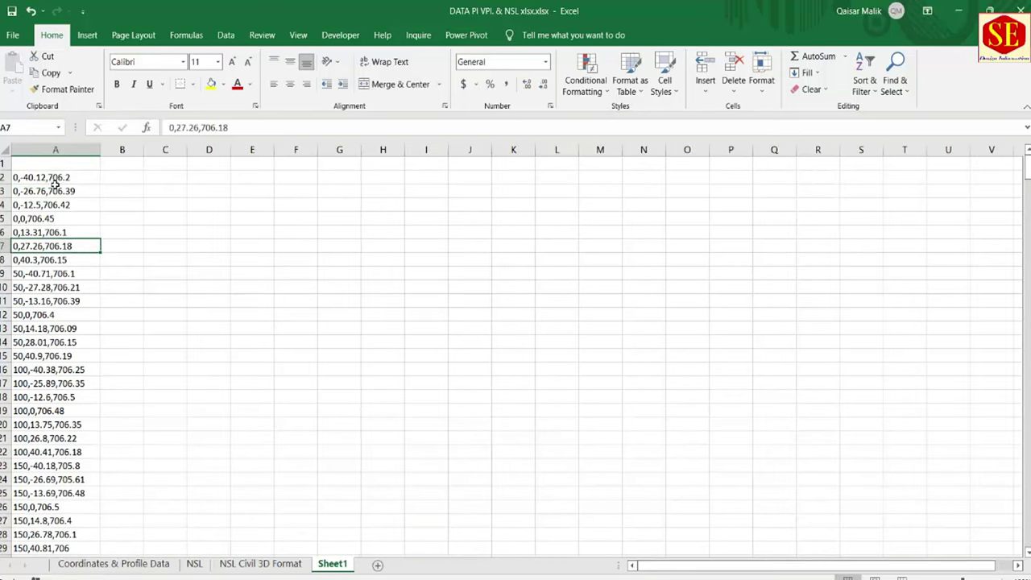
Step: Copy the 328 coordinate strings from A2 to the last data row
{"action": "left_click_drag", "start_coordinate": [63, 178], "coordinate": [101, 547]}
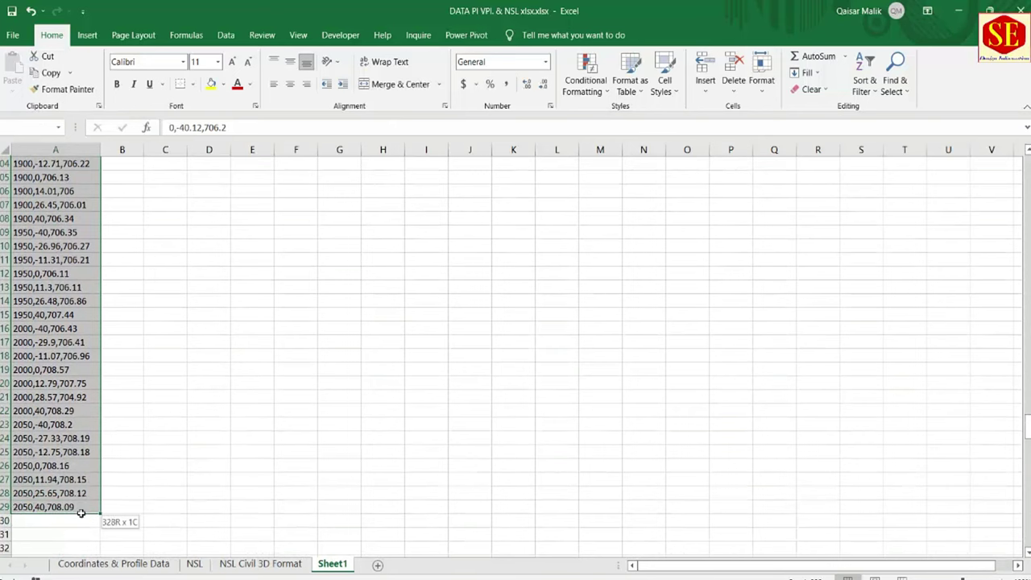
{"action": "left_click_drag", "start_coordinate": [100, 547], "coordinate": [101, 514]}
{"action": "right_click", "coordinate": [34, 385]}
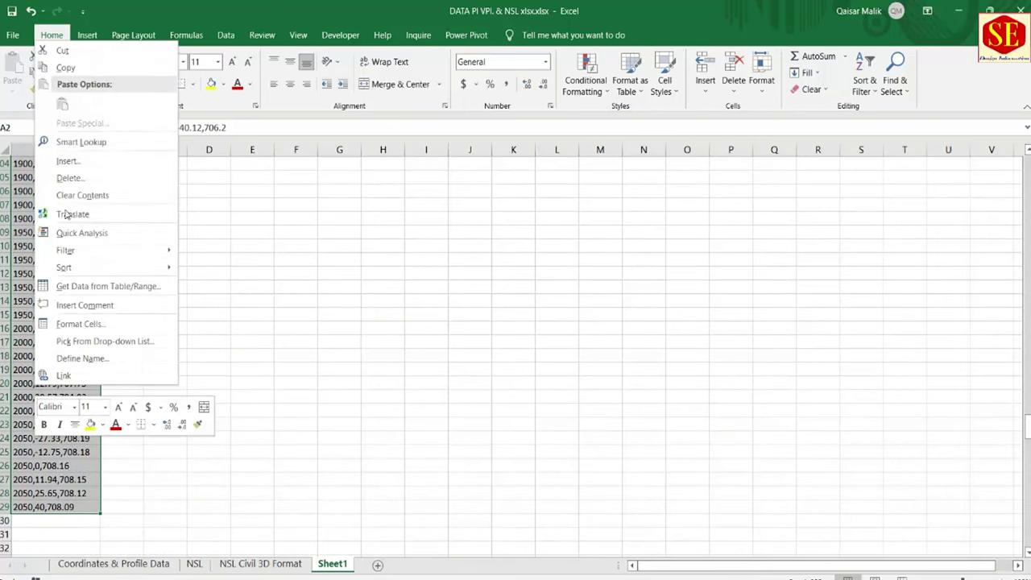
{"action": "left_click", "coordinate": [73, 67]}
{"action": "scroll", "coordinate": [59, 175], "scroll_direction": "up", "scroll_amount": 20}
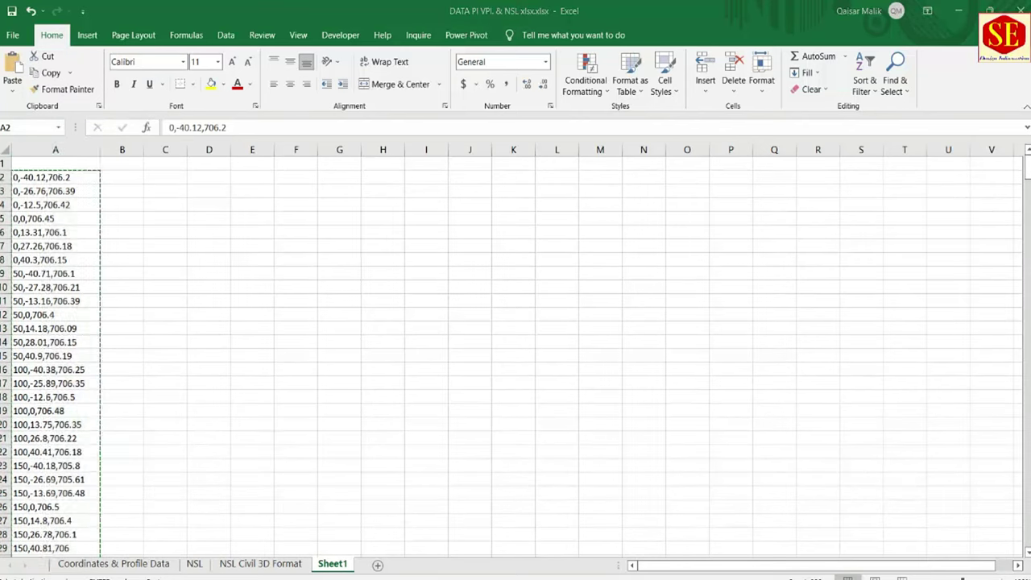
{"action": "left_click", "coordinate": [310, 314]}
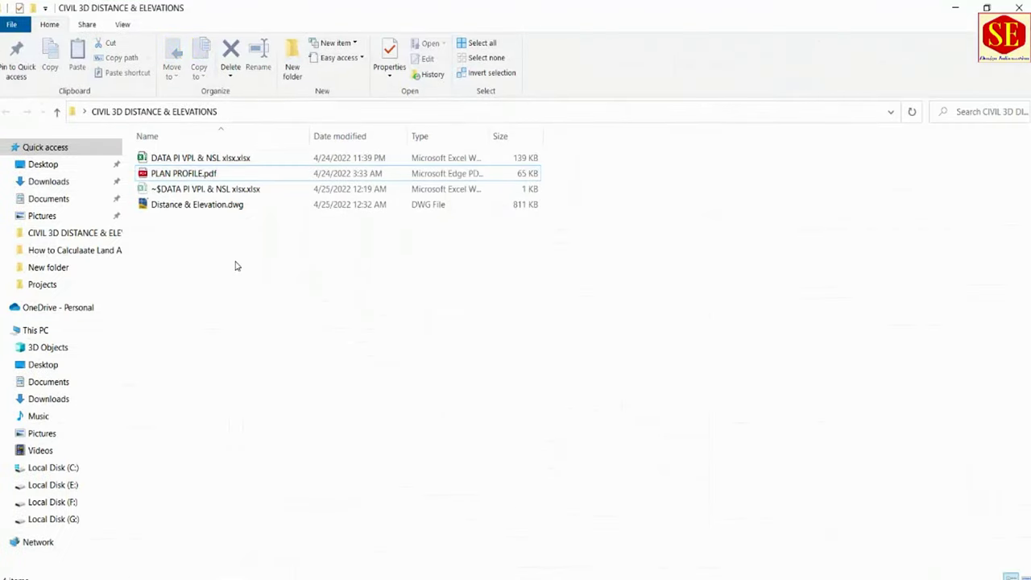
Step: Create a new text document named 'NSL dist Elevtion' in the CIVIL 3D DISTANCE & ELEVATIONS folder
{"action": "right_click", "coordinate": [281, 298]}
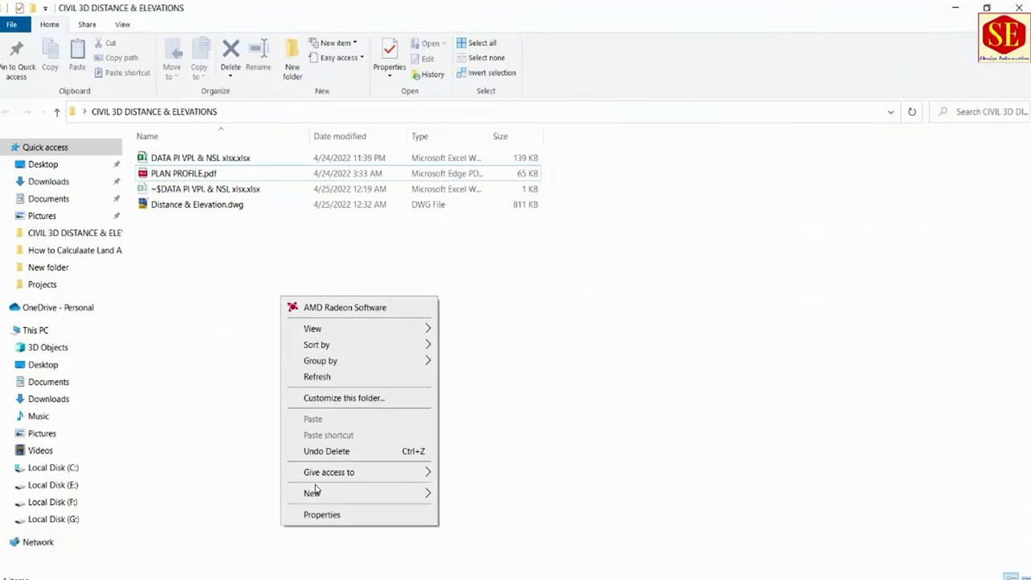
{"action": "mouse_move", "coordinate": [358, 493]}
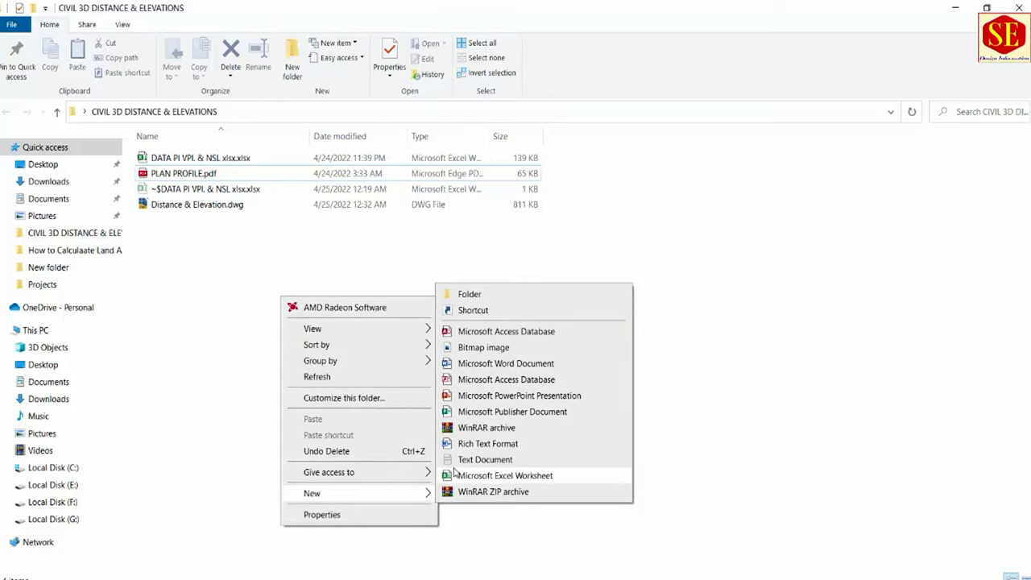
{"action": "left_click", "coordinate": [486, 459]}
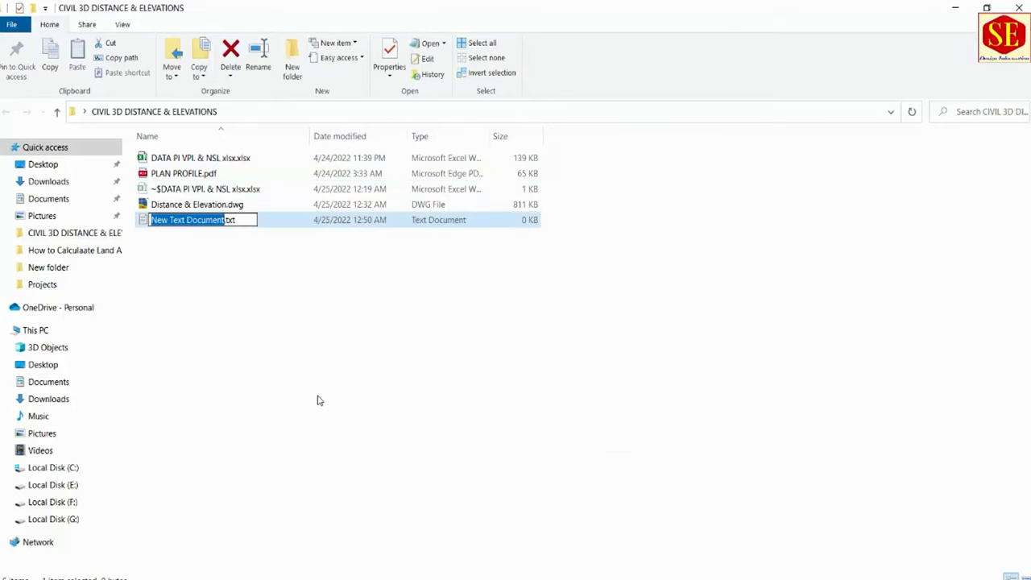
{"action": "type", "text": "D"}
{"action": "key", "text": "BackSpace"}
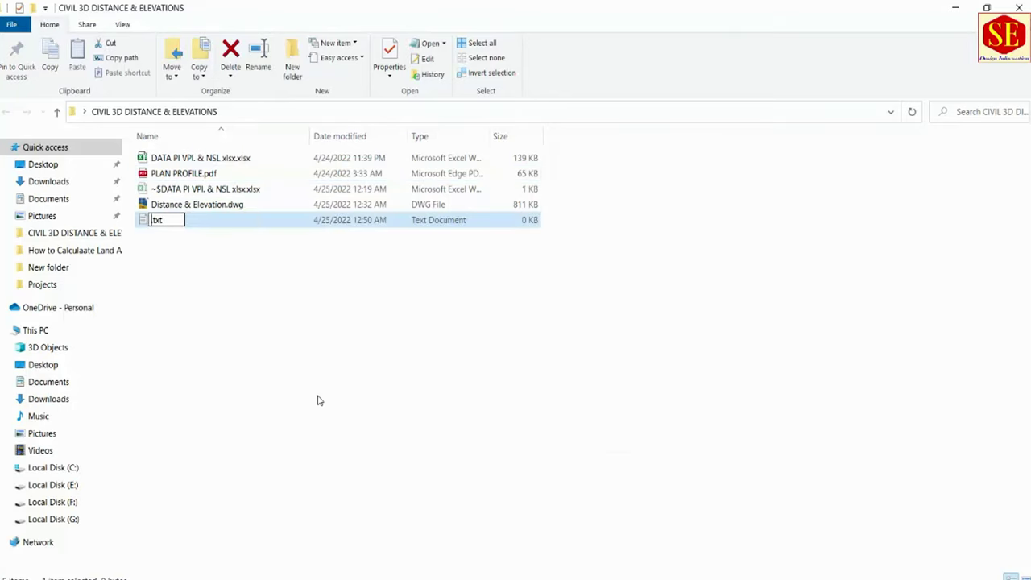
{"action": "type", "text": "NSL "}
{"action": "type", "text": "dis"}
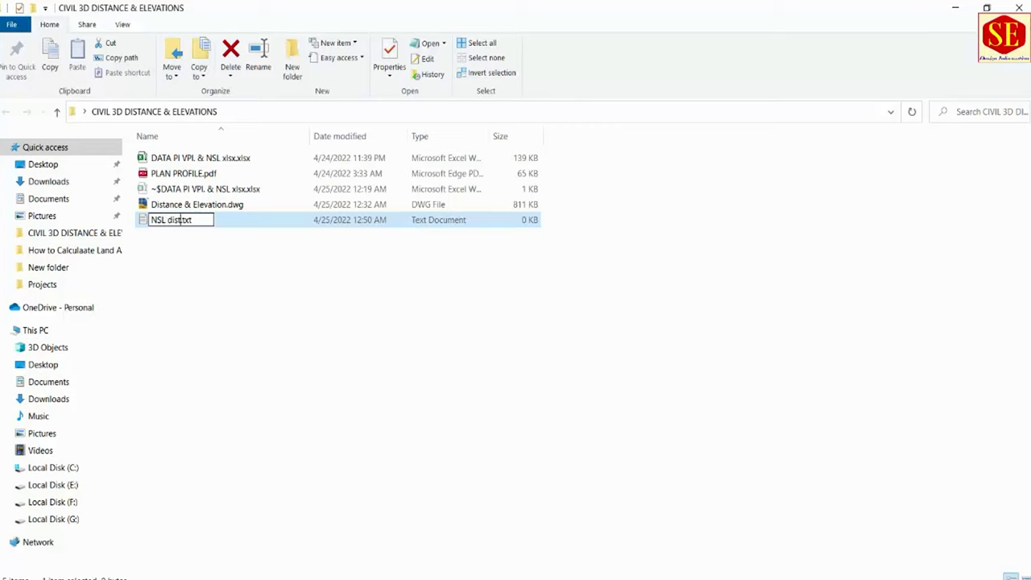
{"action": "type", "text": "t Elev"}
{"action": "type", "text": "tion"}
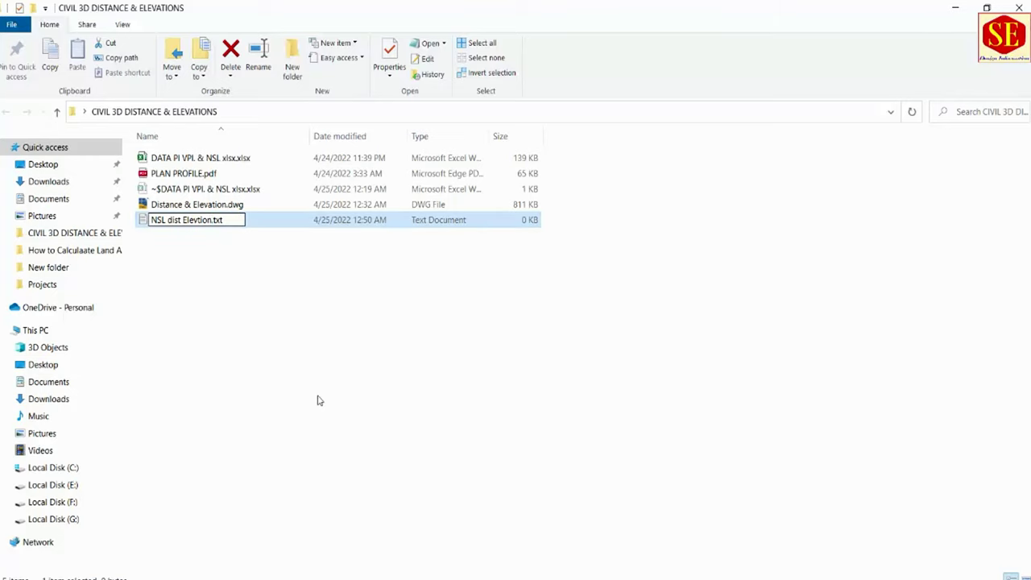
{"action": "key", "text": "Return"}
Step: Paste the coordinate lines into NSL dist Elevtion.txt in Notepad and save it
{"action": "double_click", "coordinate": [201, 188]}
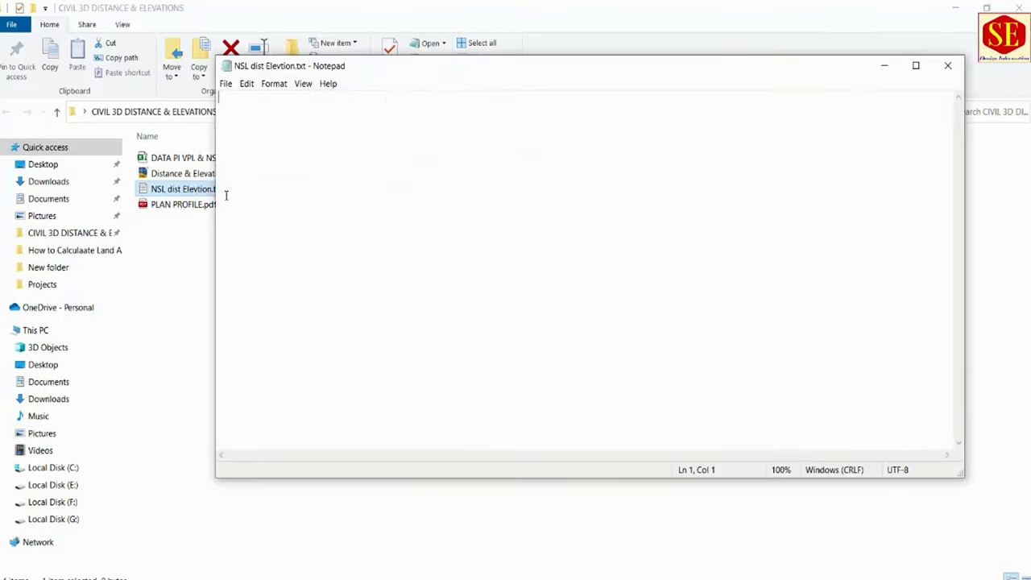
{"action": "right_click", "coordinate": [305, 119]}
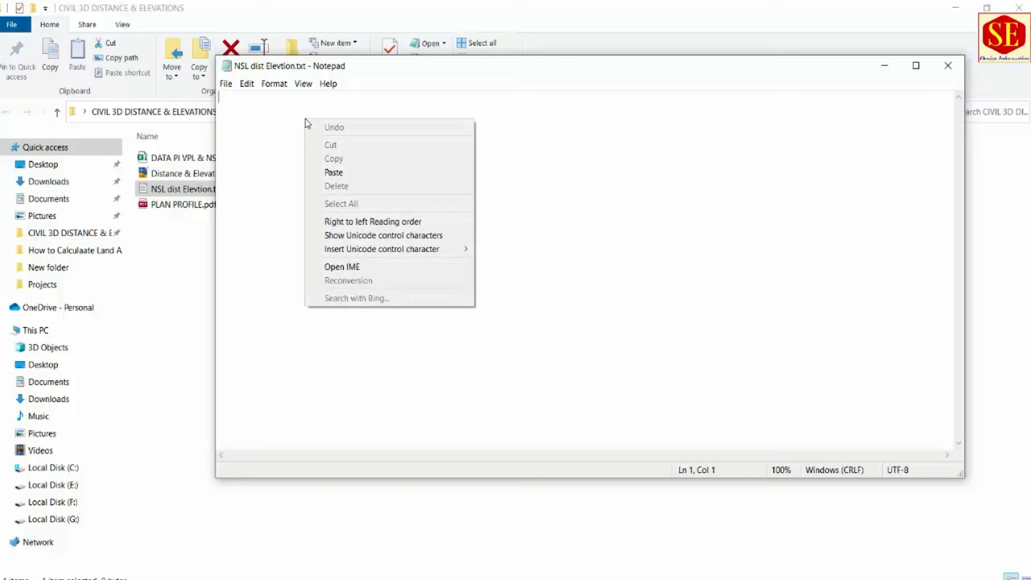
{"action": "left_click", "coordinate": [337, 167]}
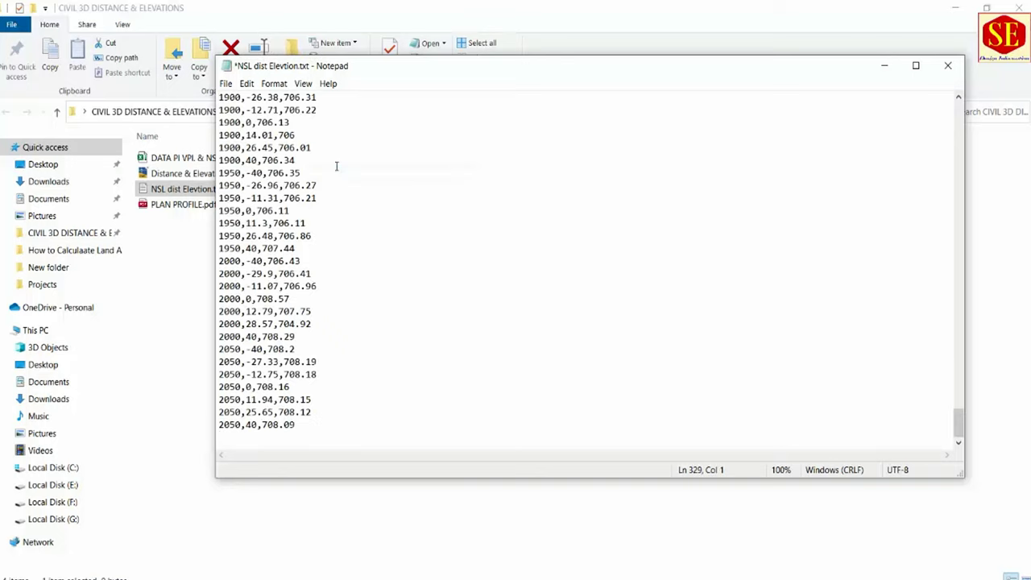
{"action": "left_click", "coordinate": [226, 83]}
{"action": "left_click", "coordinate": [248, 140]}
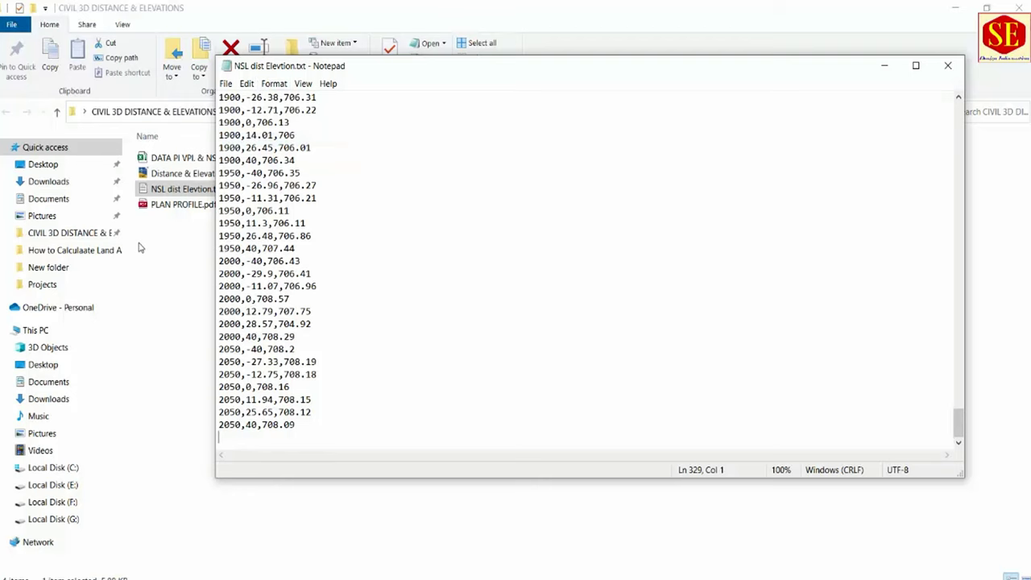
Step: Close the file, reopen it to verify the 328 lines, and close it again
{"action": "key", "text": "alt+F4"}
{"action": "double_click", "coordinate": [171, 190]}
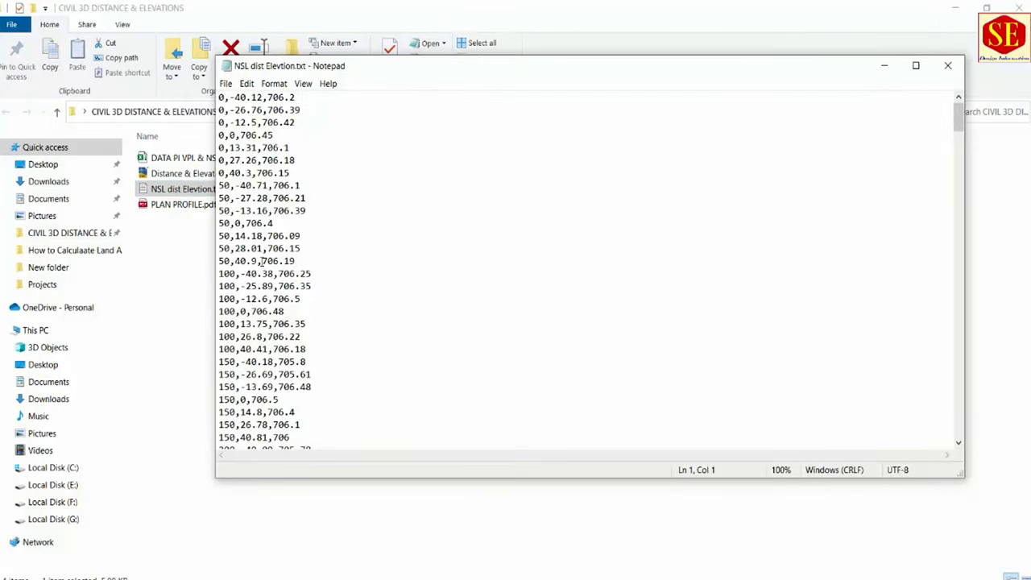
{"action": "left_click", "coordinate": [947, 65]}
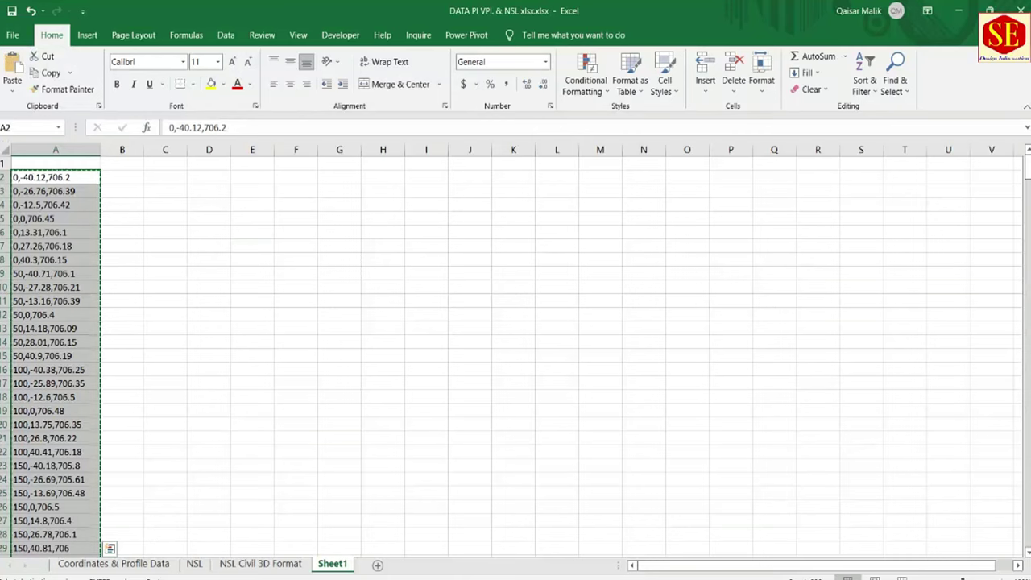
{"action": "left_click", "coordinate": [194, 562]}
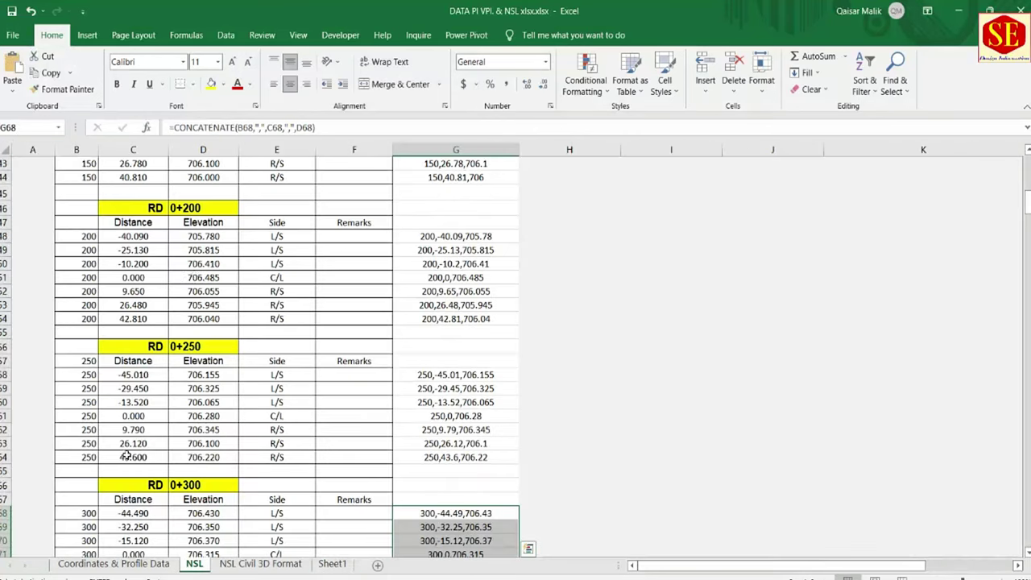
{"action": "left_click", "coordinate": [131, 236]}
{"action": "left_click", "coordinate": [141, 254]}
{"action": "left_click", "coordinate": [182, 263]}
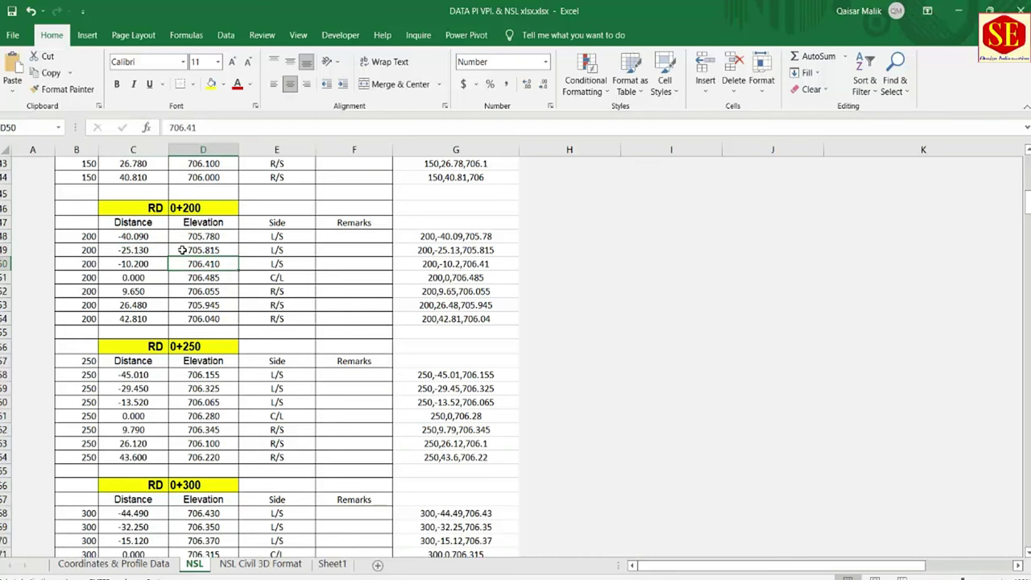
{"action": "scroll", "coordinate": [182, 250], "scroll_direction": "up", "scroll_amount": 4}
{"action": "scroll", "coordinate": [185, 249], "scroll_direction": "up", "scroll_amount": 10}
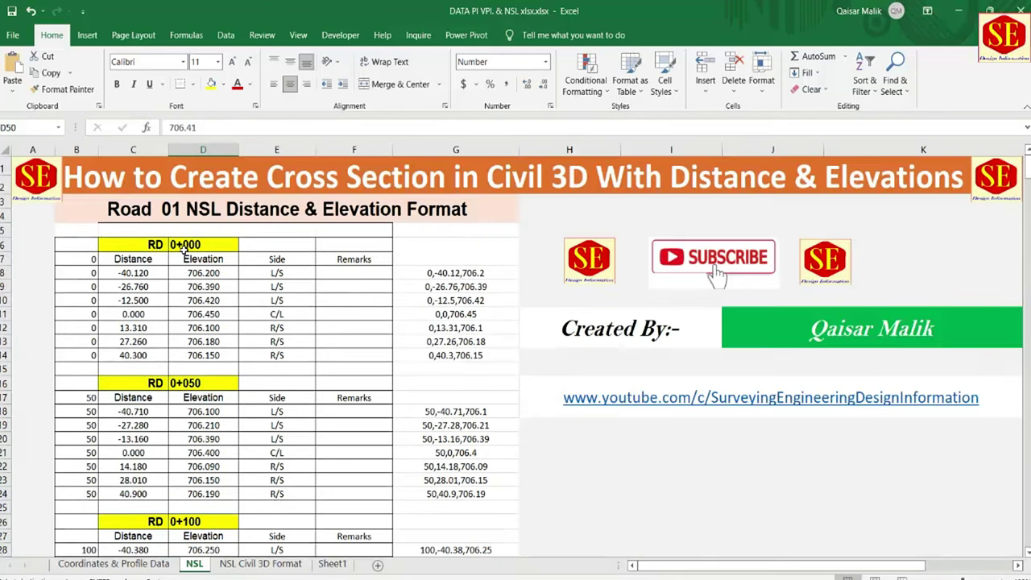
{"action": "left_click", "coordinate": [154, 247]}
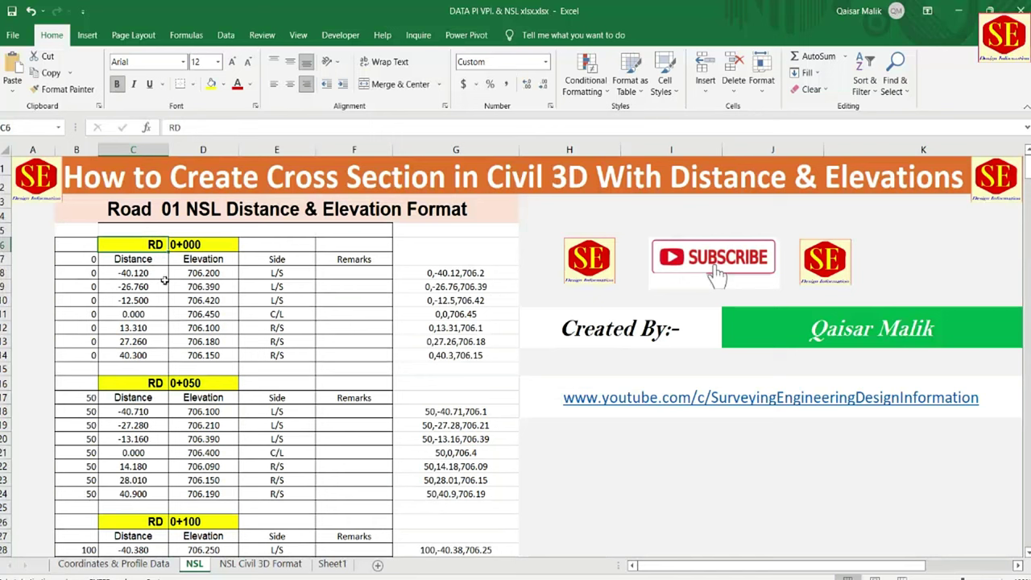
{"action": "left_click", "coordinate": [137, 278]}
{"action": "left_click", "coordinate": [202, 274]}
{"action": "left_click", "coordinate": [202, 287]}
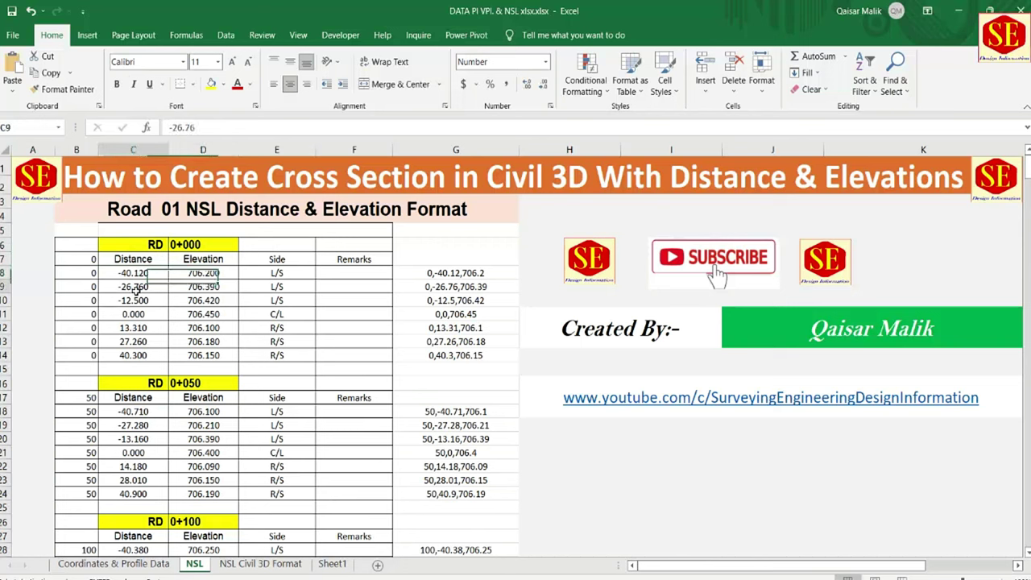
{"action": "left_click", "coordinate": [164, 314]}
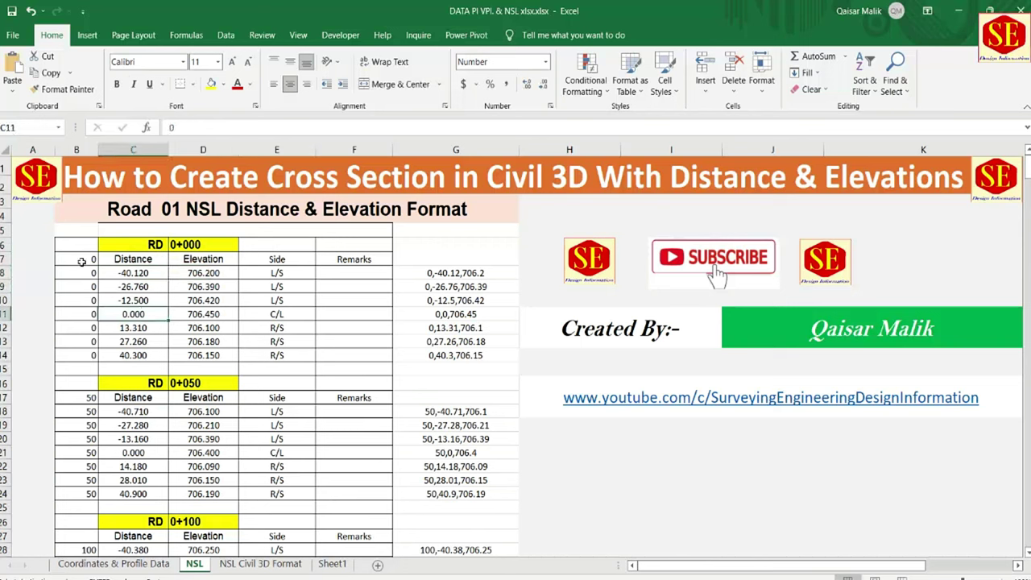
{"action": "left_click", "coordinate": [435, 271]}
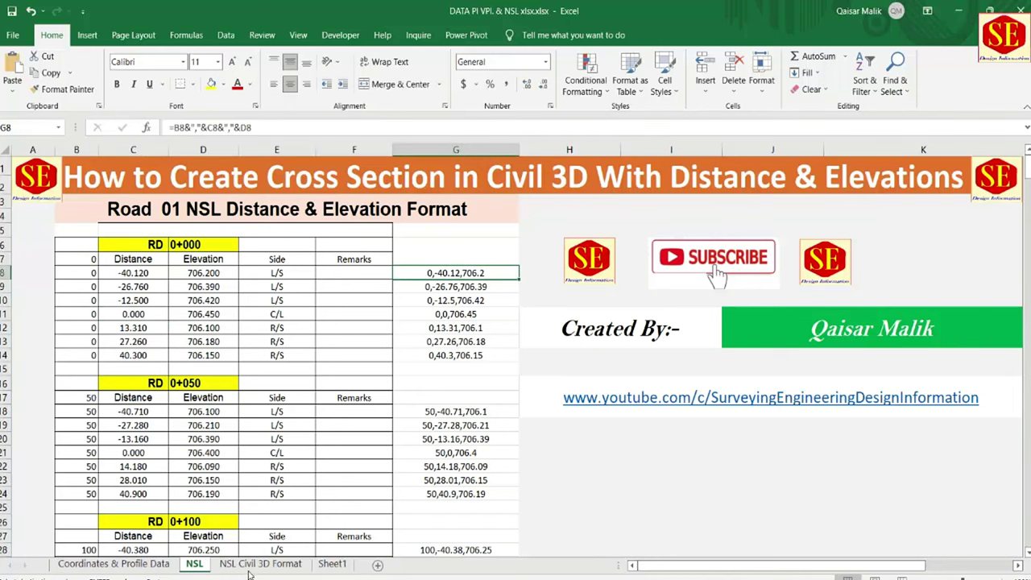
{"action": "left_click", "coordinate": [249, 568]}
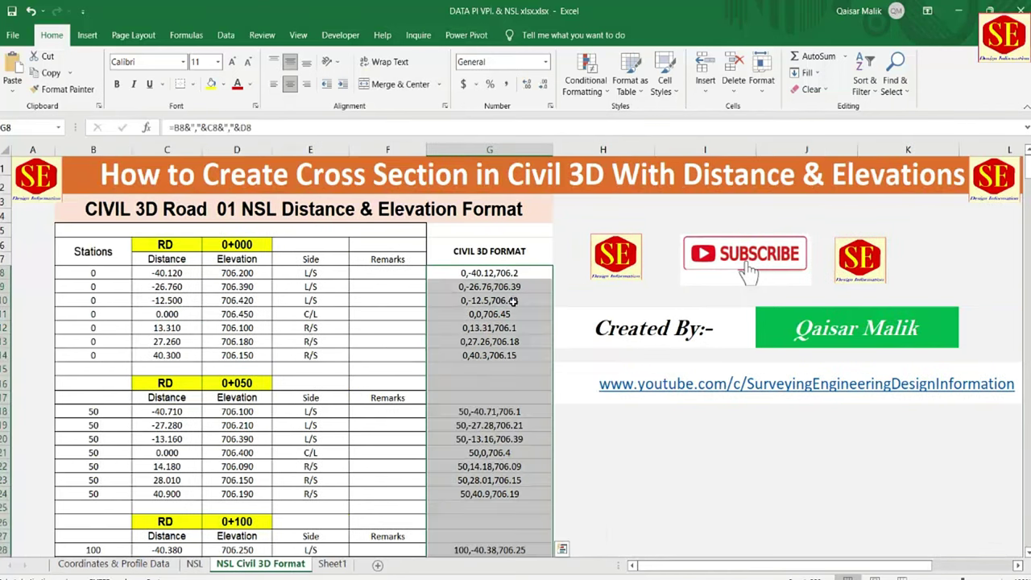
{"action": "left_click", "coordinate": [332, 564]}
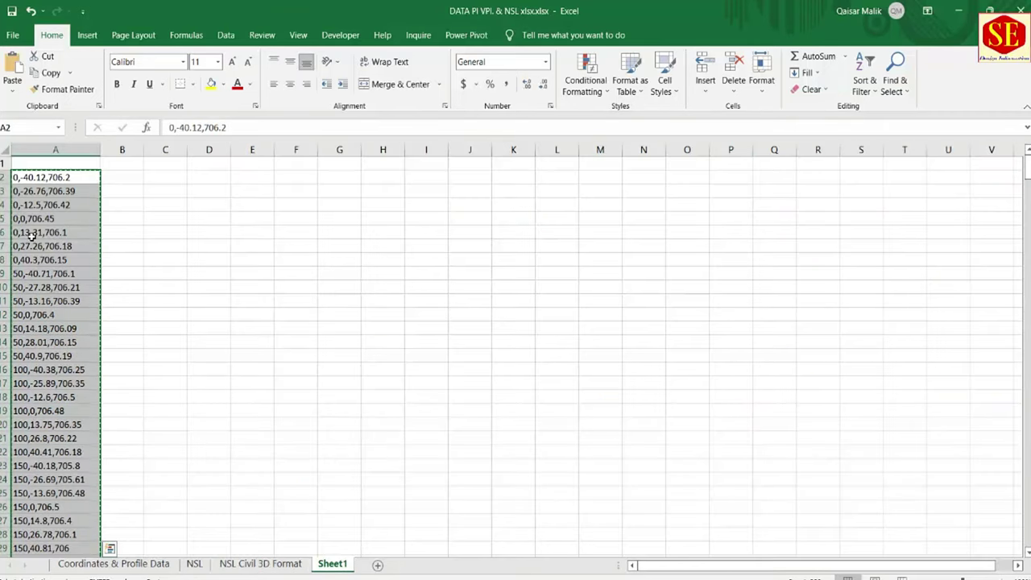
{"action": "left_click", "coordinate": [260, 564]}
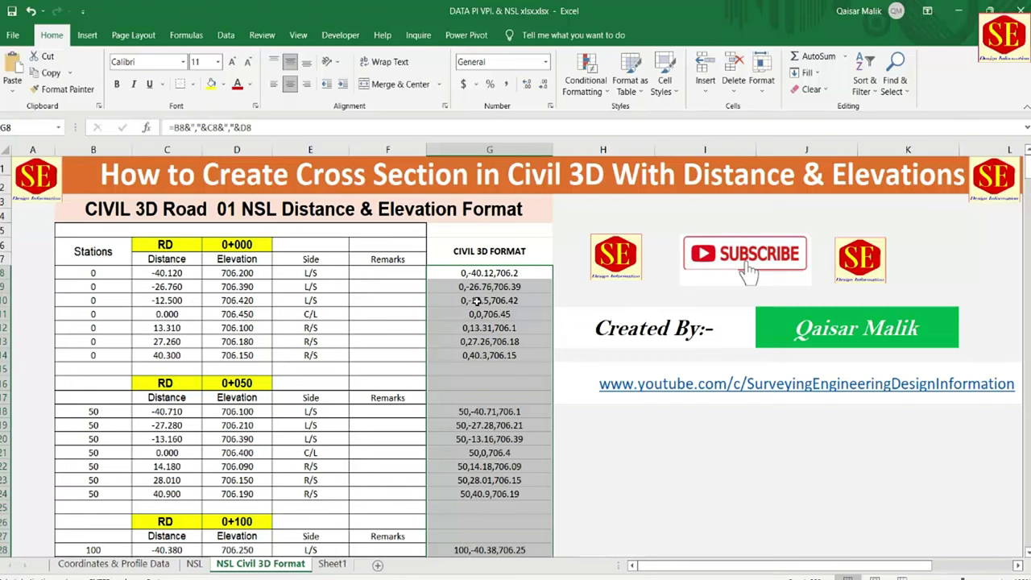
{"action": "left_click", "coordinate": [332, 563]}
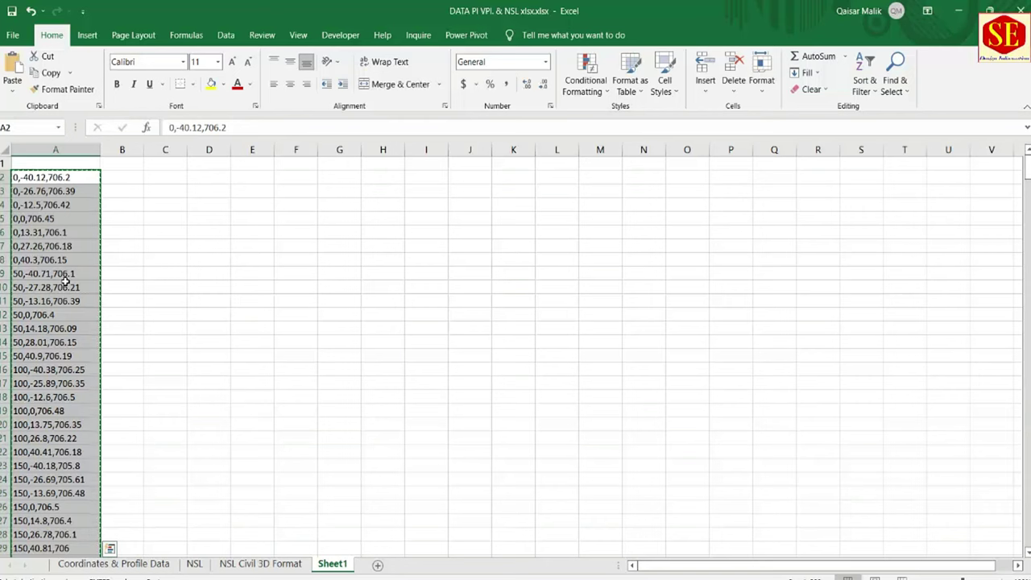
Step: Close NSL dist Elevtion.txt and return to the Drawing1 alignment in Civil 3D
{"action": "key", "text": "alt+Tab"}
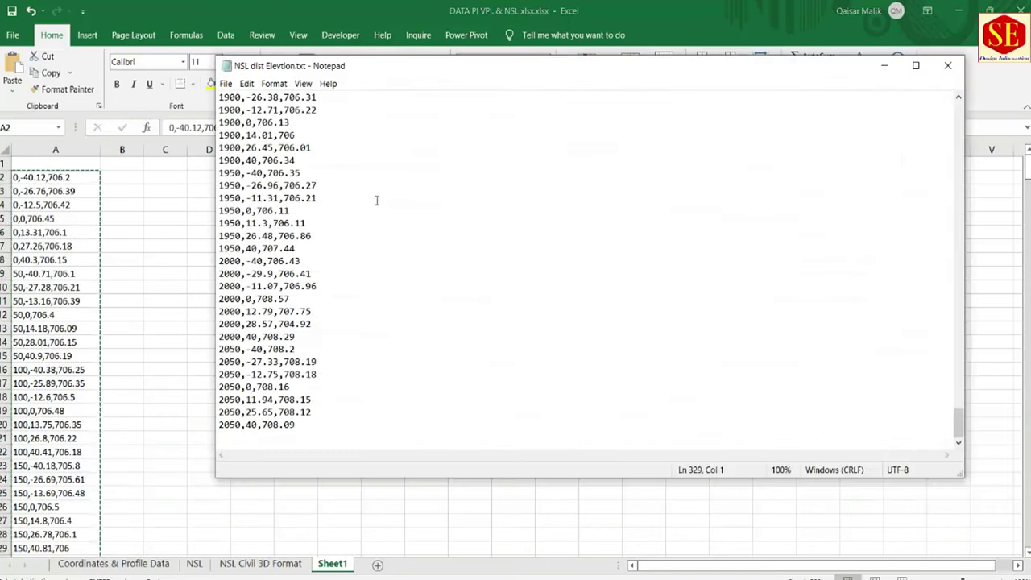
{"action": "left_click", "coordinate": [948, 68]}
{"action": "key", "text": "alt+Tab"}
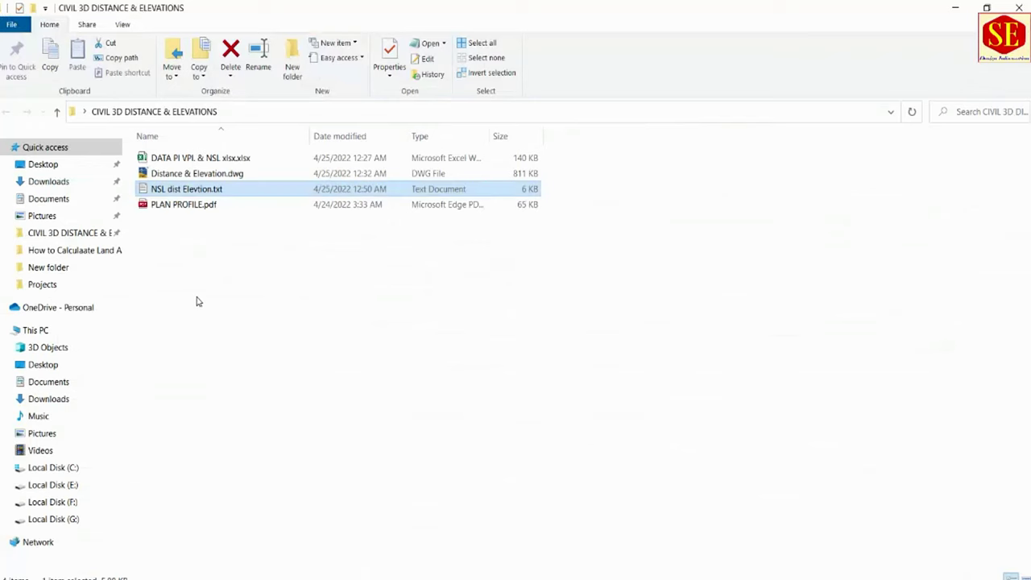
{"action": "left_click", "coordinate": [201, 308]}
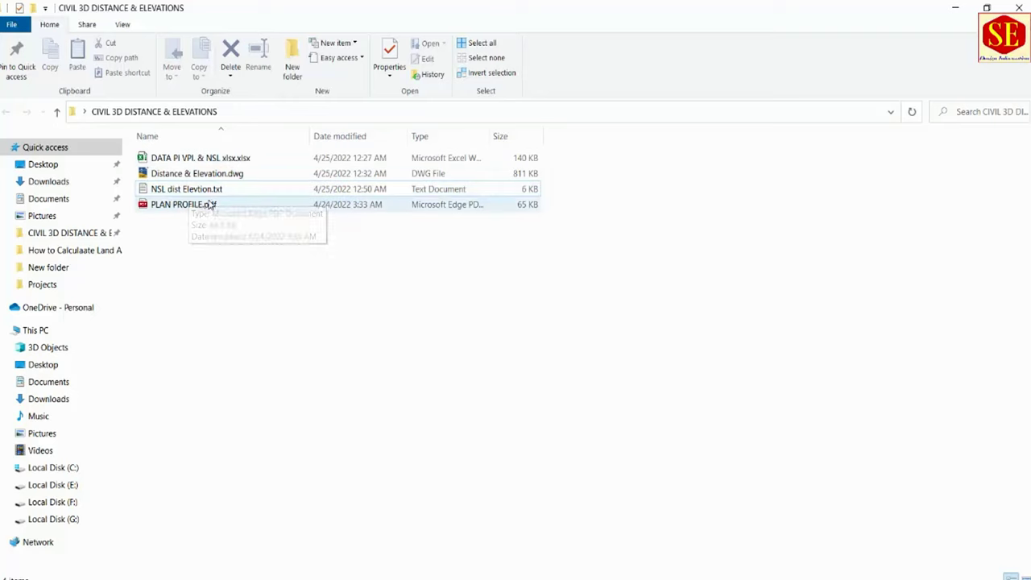
{"action": "left_click", "coordinate": [470, 572]}
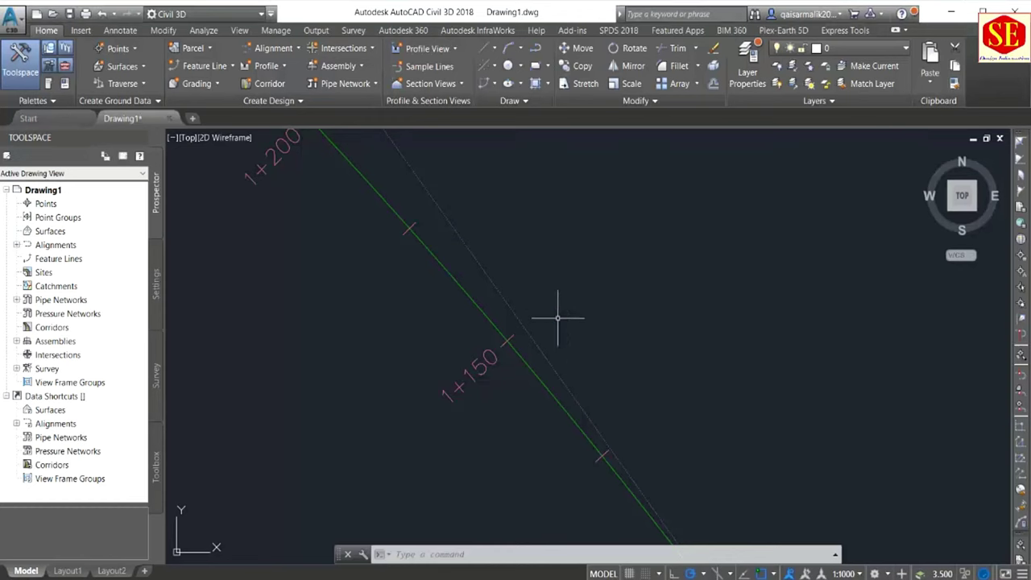
Step: Zoom in and out around the stationed alignment in the drawing
{"action": "scroll", "coordinate": [558, 318], "scroll_direction": "down", "scroll_amount": 3}
{"action": "scroll", "coordinate": [437, 282], "scroll_direction": "down", "scroll_amount": 3}
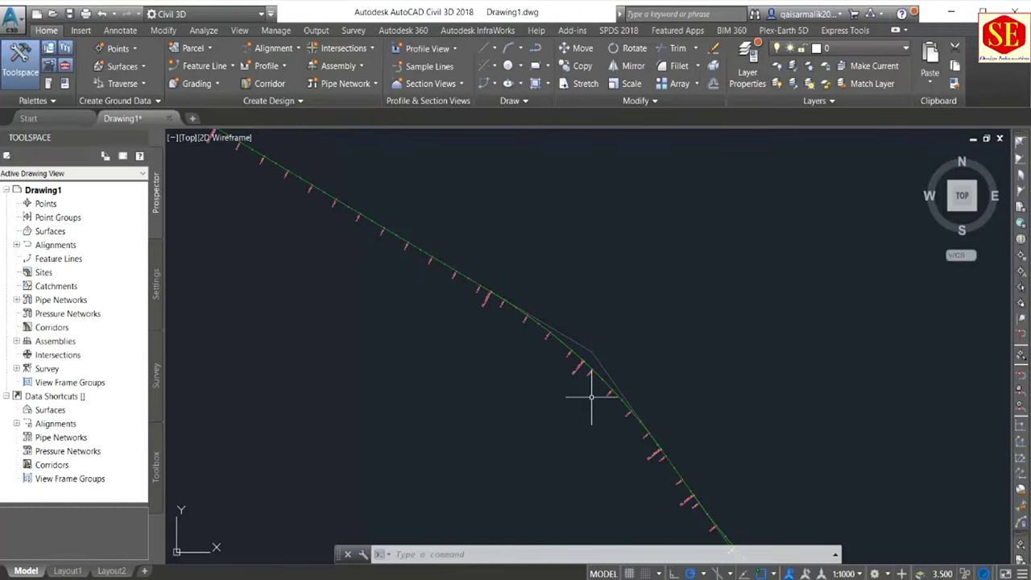
{"action": "scroll", "coordinate": [554, 271], "scroll_direction": "up", "scroll_amount": 2}
{"action": "scroll", "coordinate": [524, 306], "scroll_direction": "up", "scroll_amount": 1}
{"action": "scroll", "coordinate": [637, 380], "scroll_direction": "up", "scroll_amount": 2}
{"action": "scroll", "coordinate": [731, 443], "scroll_direction": "up", "scroll_amount": 2}
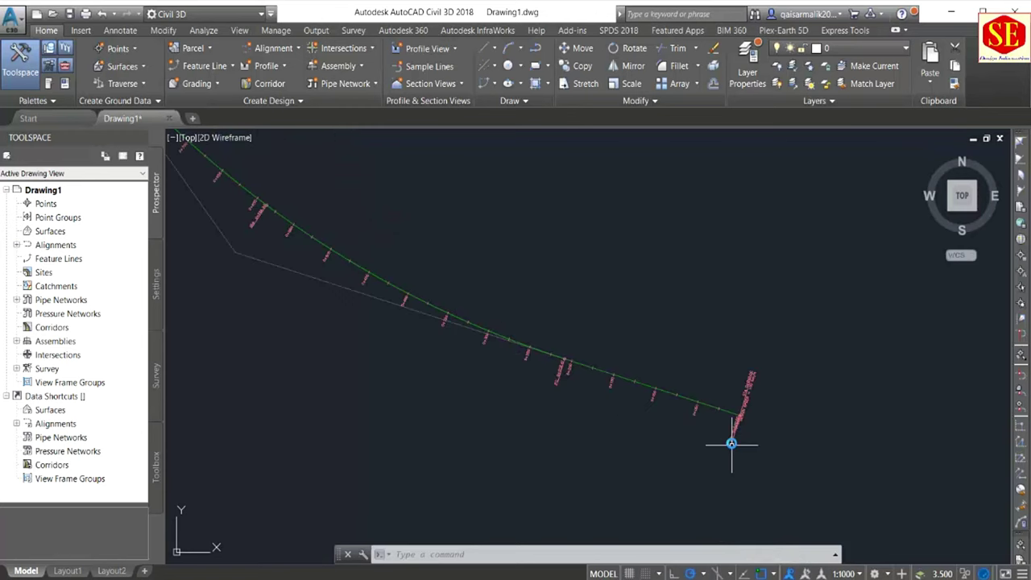
{"action": "scroll", "coordinate": [731, 443], "scroll_direction": "up", "scroll_amount": 2}
{"action": "scroll", "coordinate": [679, 472], "scroll_direction": "up", "scroll_amount": 1}
{"action": "scroll", "coordinate": [403, 345], "scroll_direction": "down", "scroll_amount": 3}
{"action": "scroll", "coordinate": [373, 309], "scroll_direction": "down", "scroll_amount": 1}
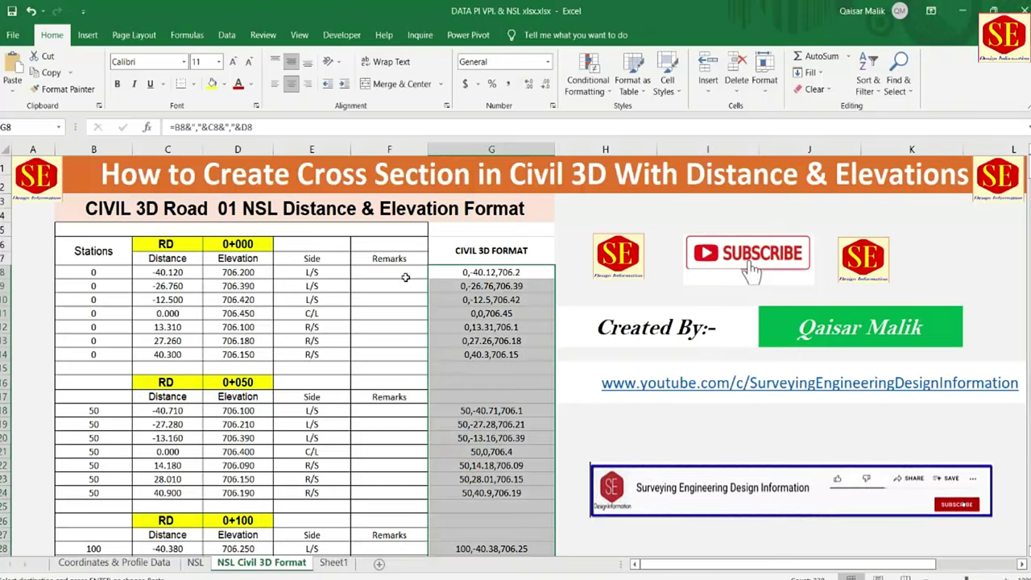
Step: Enter the remarks ep, LP and NS in cells F8 to F10
{"action": "left_click", "coordinate": [508, 274]}
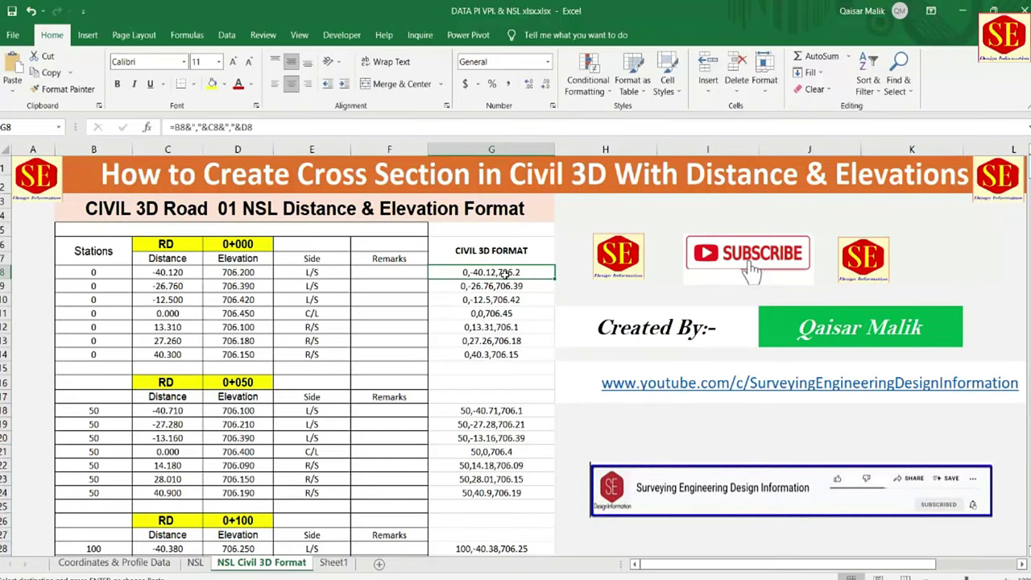
{"action": "left_click", "coordinate": [355, 272]}
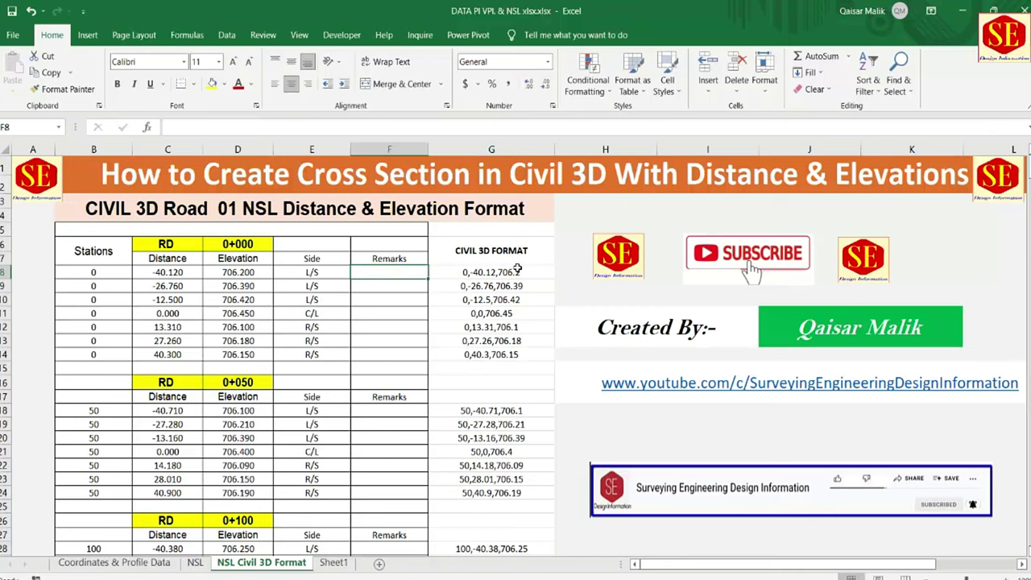
{"action": "double_click", "coordinate": [489, 272]}
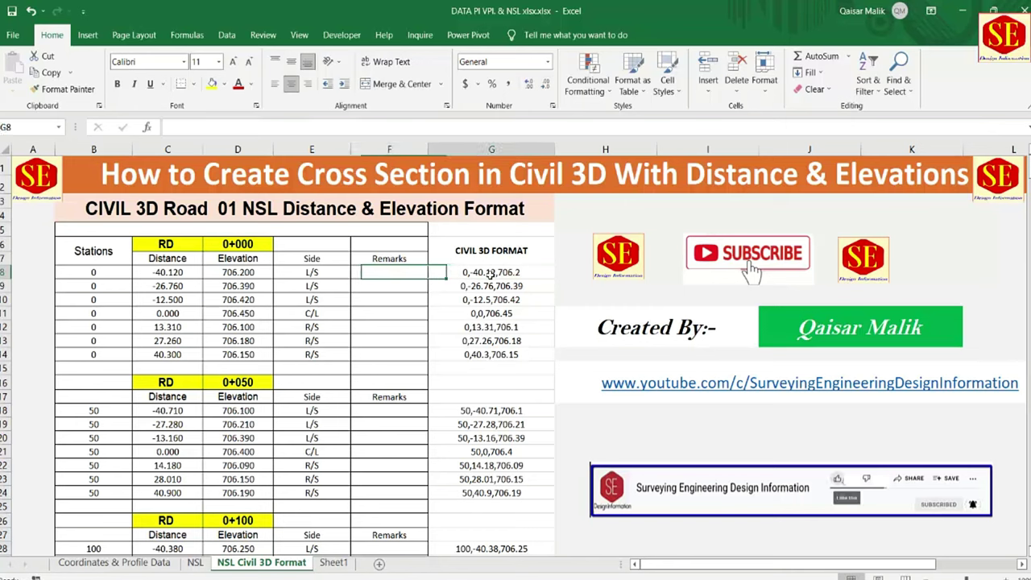
{"action": "left_click", "coordinate": [381, 275]}
{"action": "type", "text": "ep"}
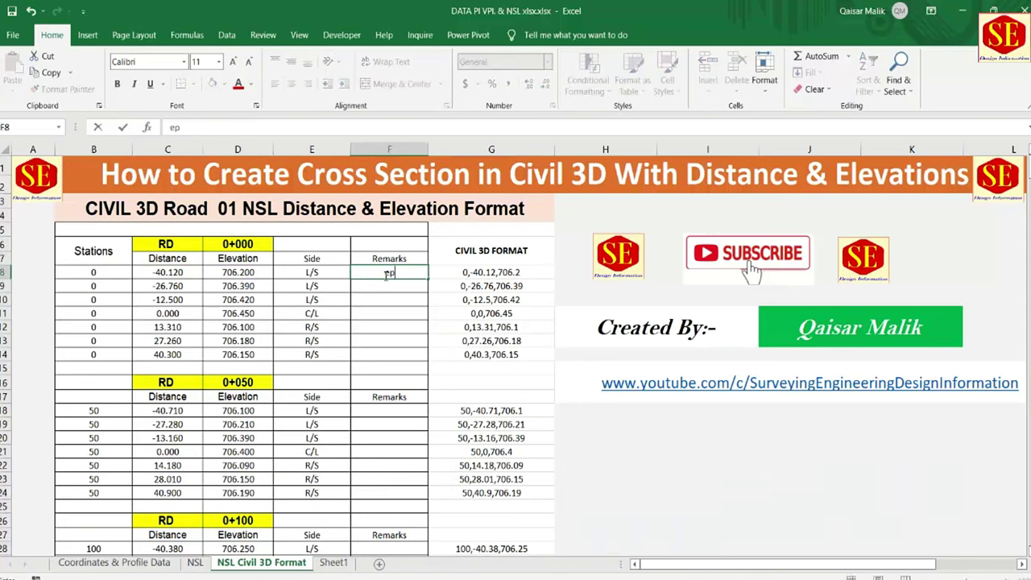
{"action": "key", "text": "Return"}
{"action": "type", "text": "LP"}
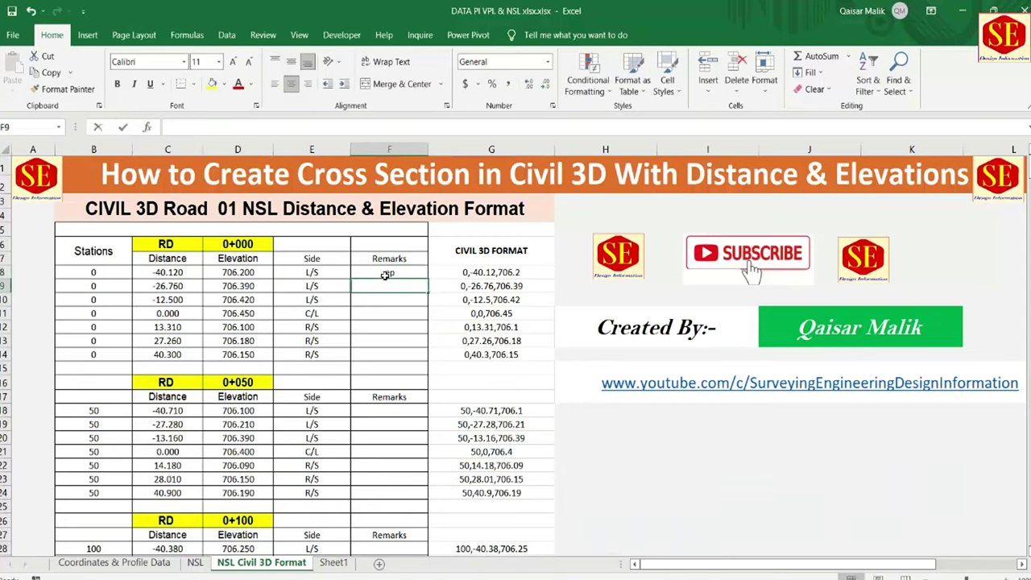
{"action": "key", "text": "Return"}
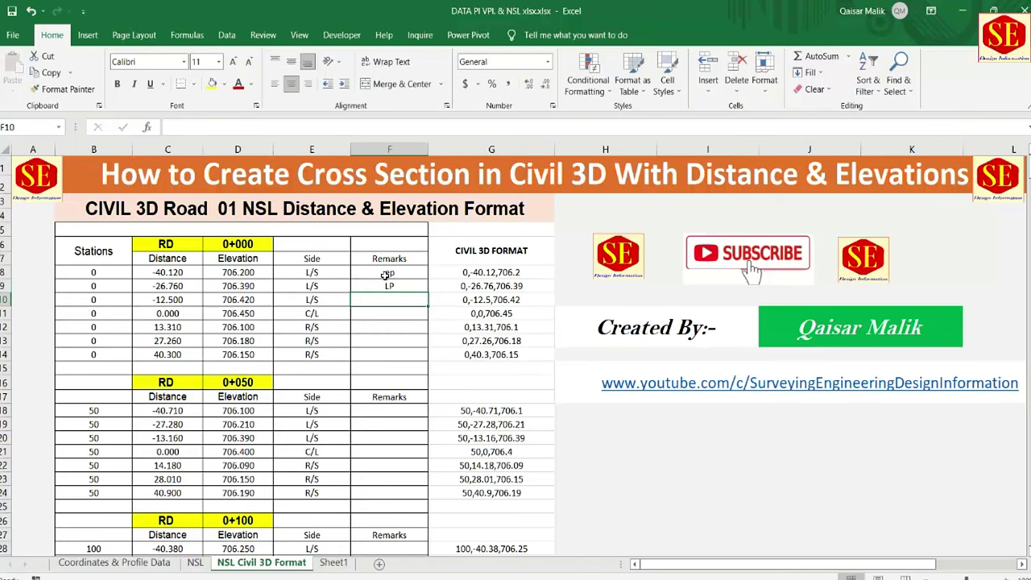
{"action": "type", "text": "NSL"}
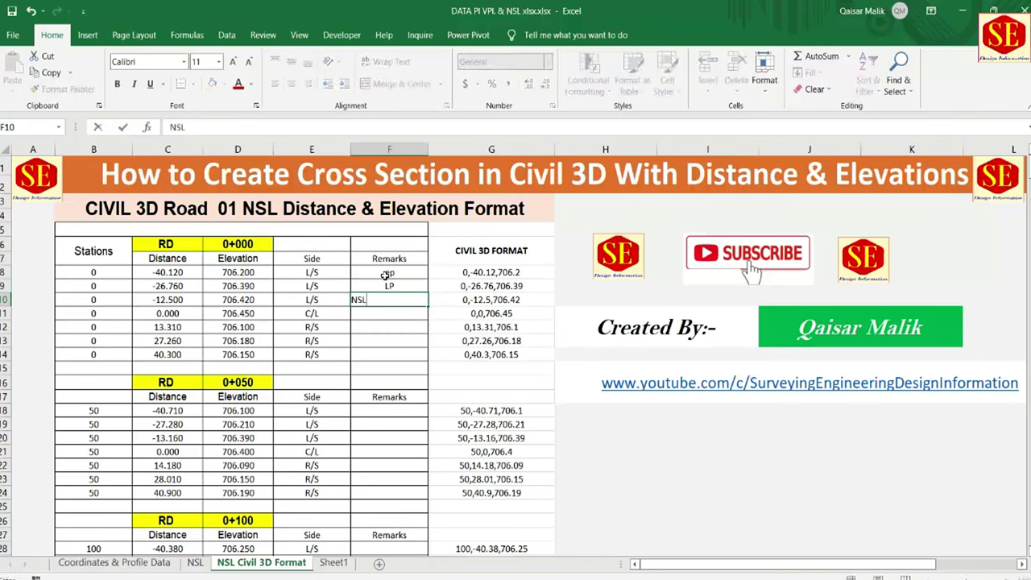
{"action": "key", "text": "Return"}
Step: Append the F8 remark to G8's formula, giving 0,-40.12,706.2,ep, and verify B8–D8
{"action": "double_click", "coordinate": [471, 273]}
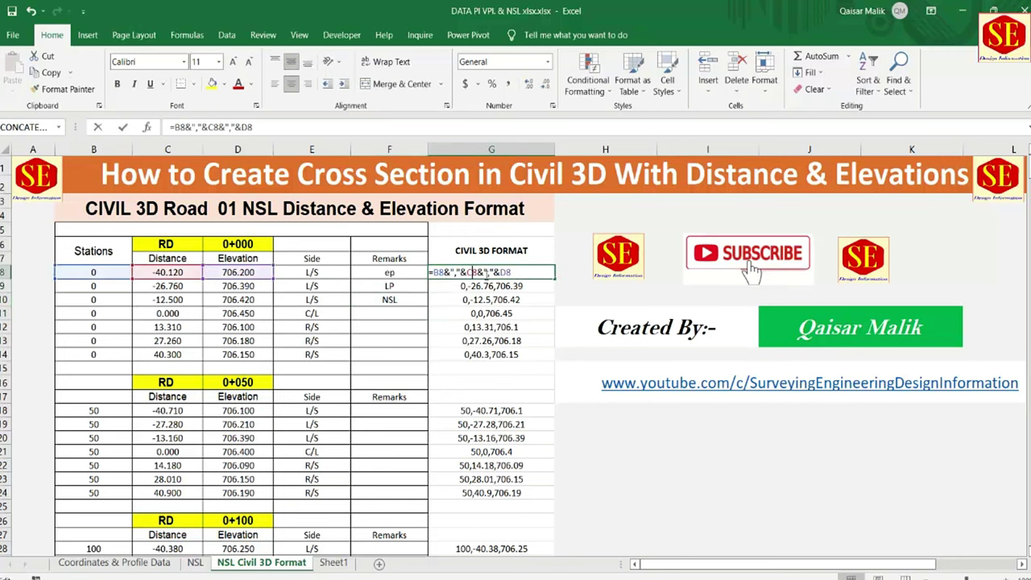
{"action": "type", "text": "&C8"}
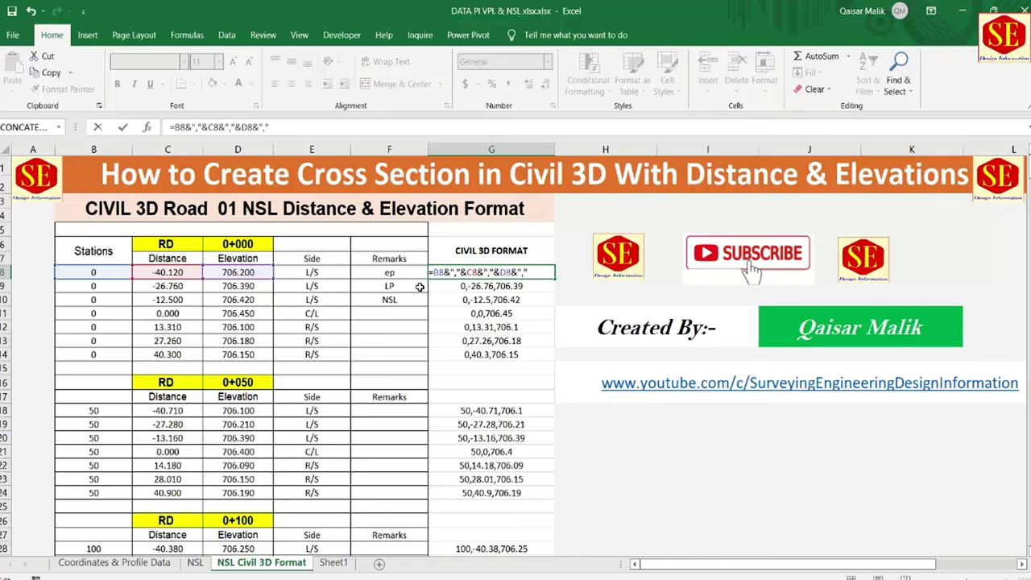
{"action": "type", "text": "&"}
{"action": "left_click", "coordinate": [409, 273]}
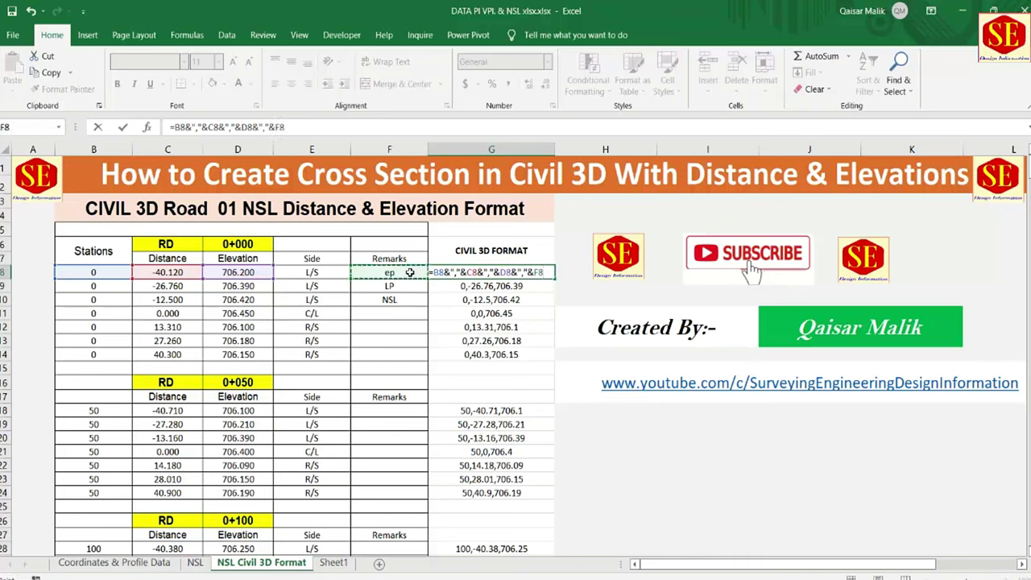
{"action": "key", "text": "Return"}
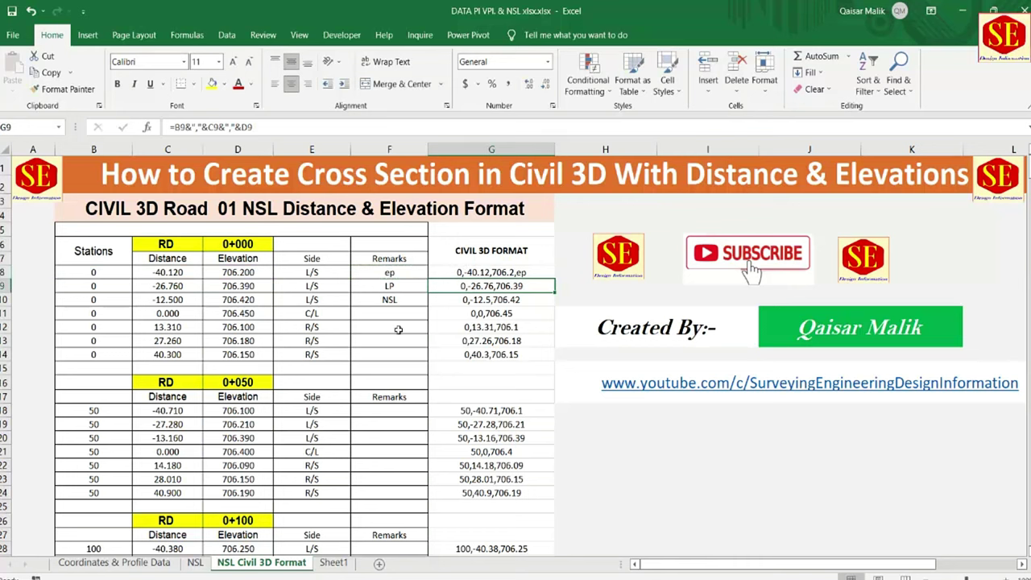
{"action": "left_click", "coordinate": [516, 275]}
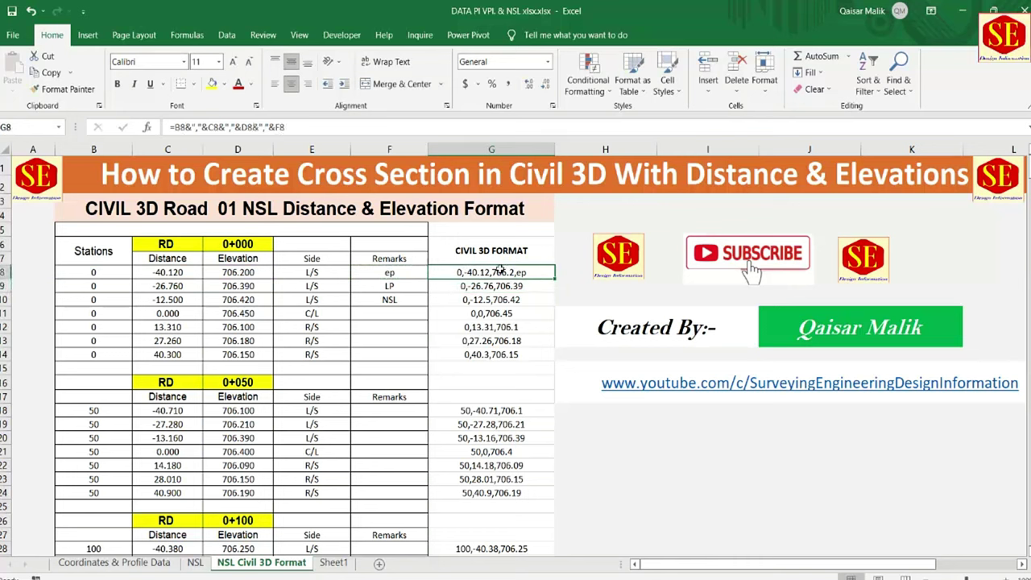
{"action": "left_click", "coordinate": [104, 276]}
{"action": "left_click", "coordinate": [161, 273]}
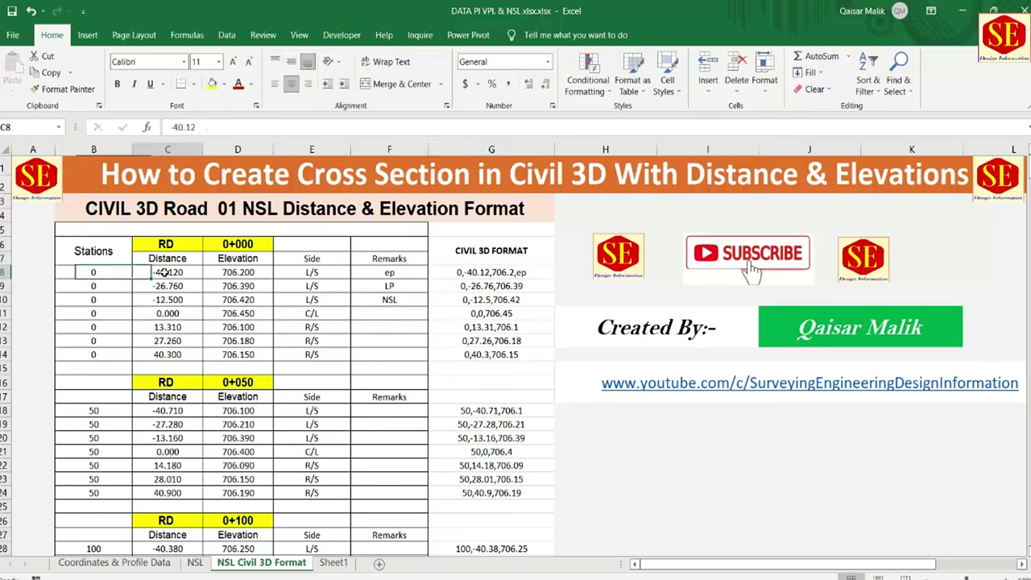
{"action": "left_click", "coordinate": [235, 274]}
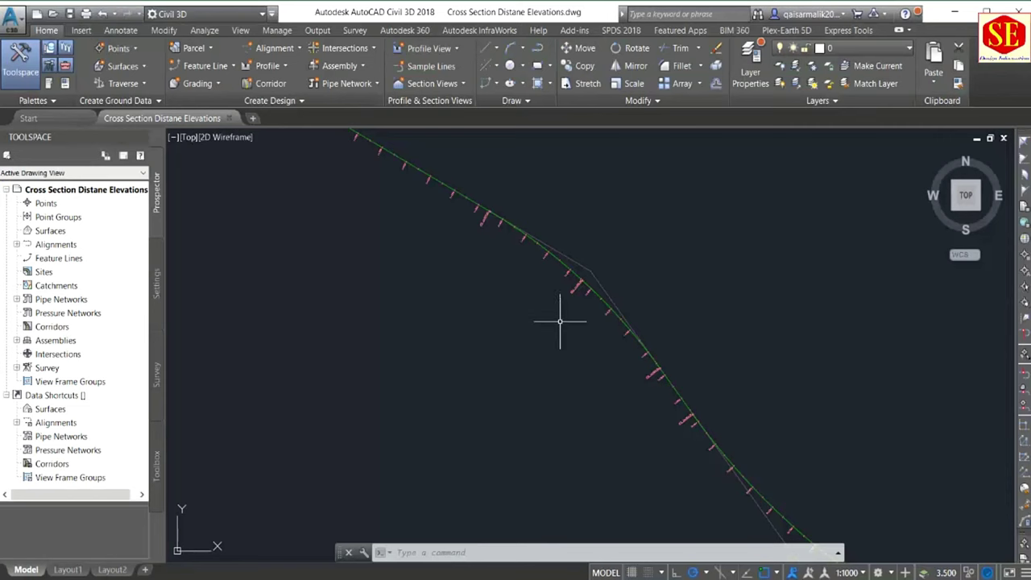
Step: Show the Home > Points > Create Points - Alignments options, including Import from File
{"action": "scroll", "coordinate": [571, 326], "scroll_direction": "down", "scroll_amount": 1}
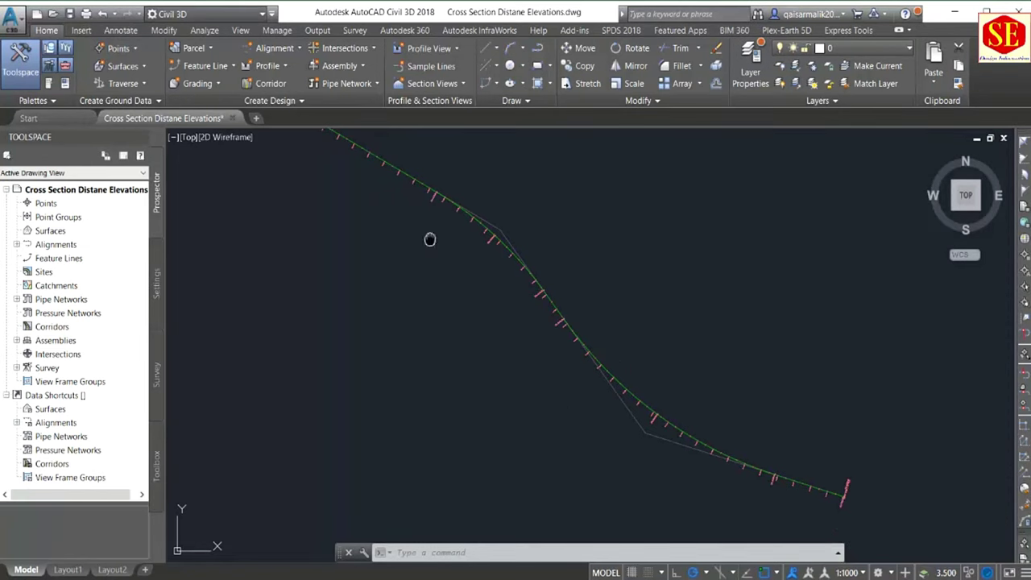
{"action": "scroll", "coordinate": [428, 237], "scroll_direction": "up", "scroll_amount": 2}
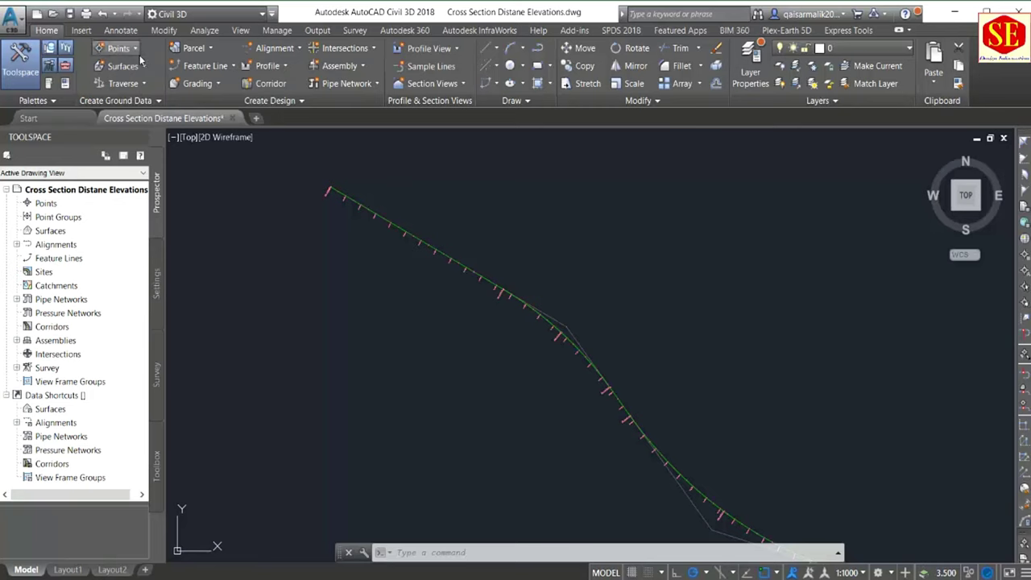
{"action": "left_click", "coordinate": [135, 51]}
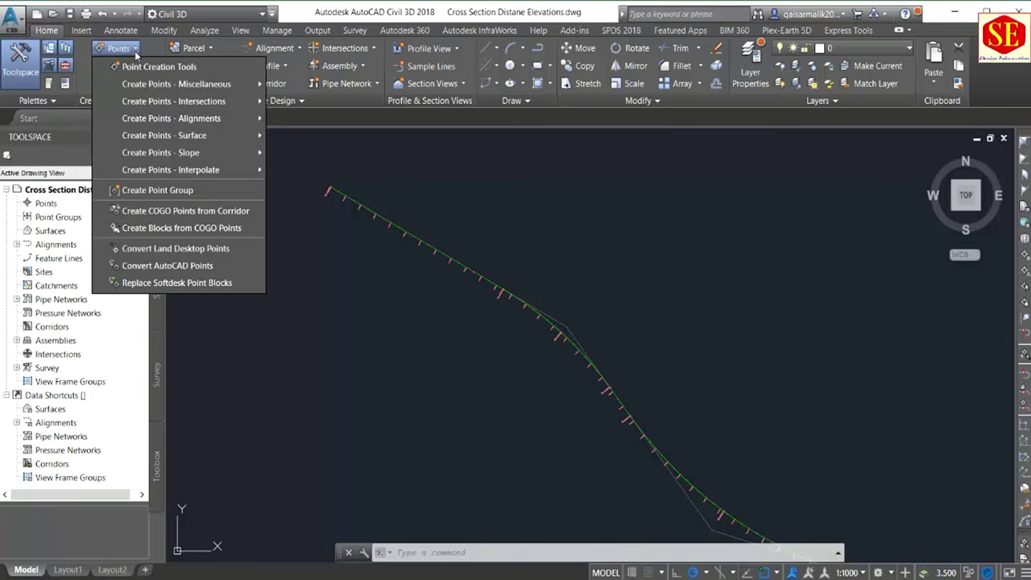
{"action": "mouse_move", "coordinate": [171, 118]}
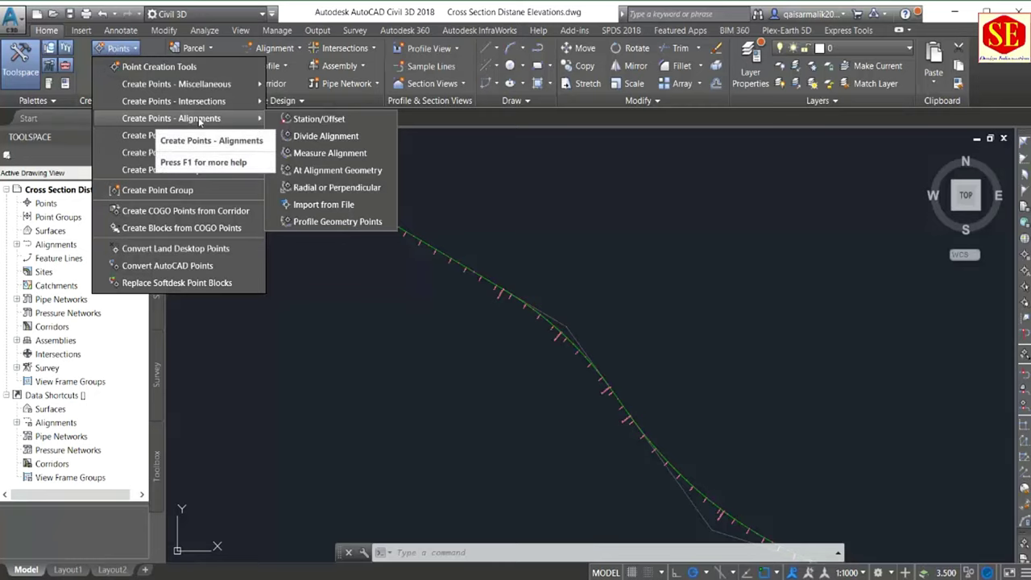
{"action": "left_click", "coordinate": [131, 55]}
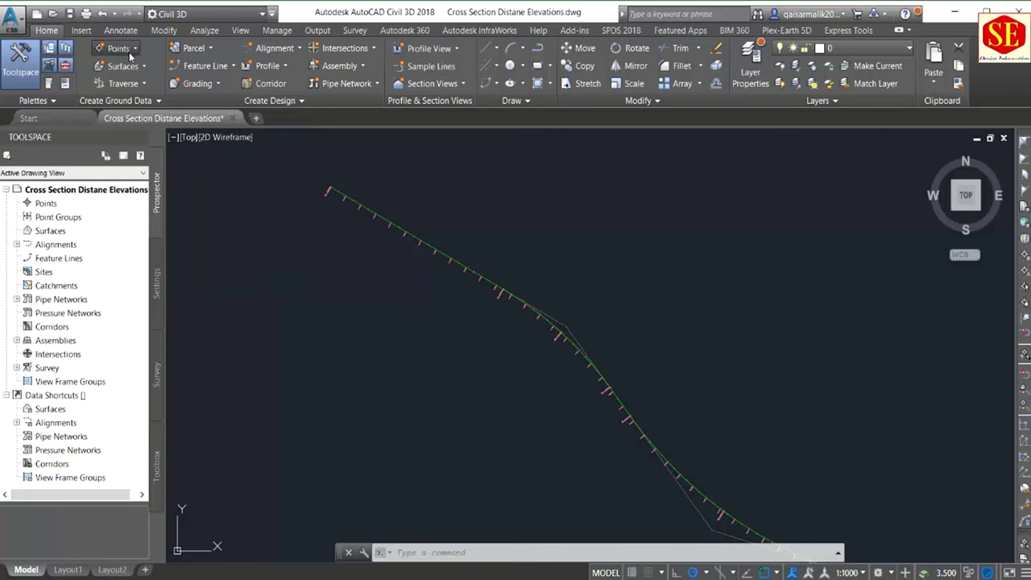
{"action": "left_click", "coordinate": [129, 54]}
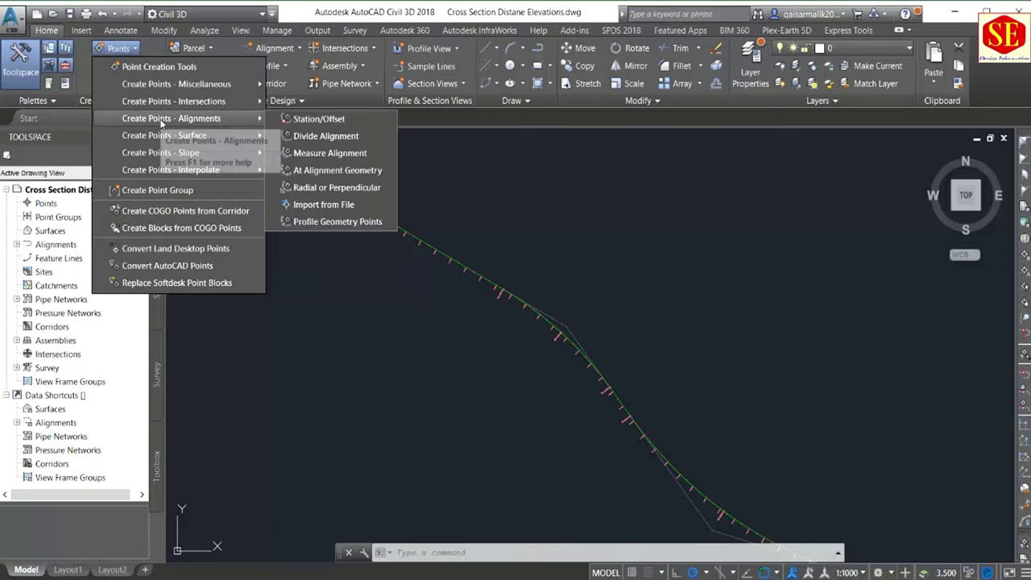
Step: Start Import from File and open NSL dist Elevtion.txt in Notepad for preview
{"action": "left_click", "coordinate": [320, 205]}
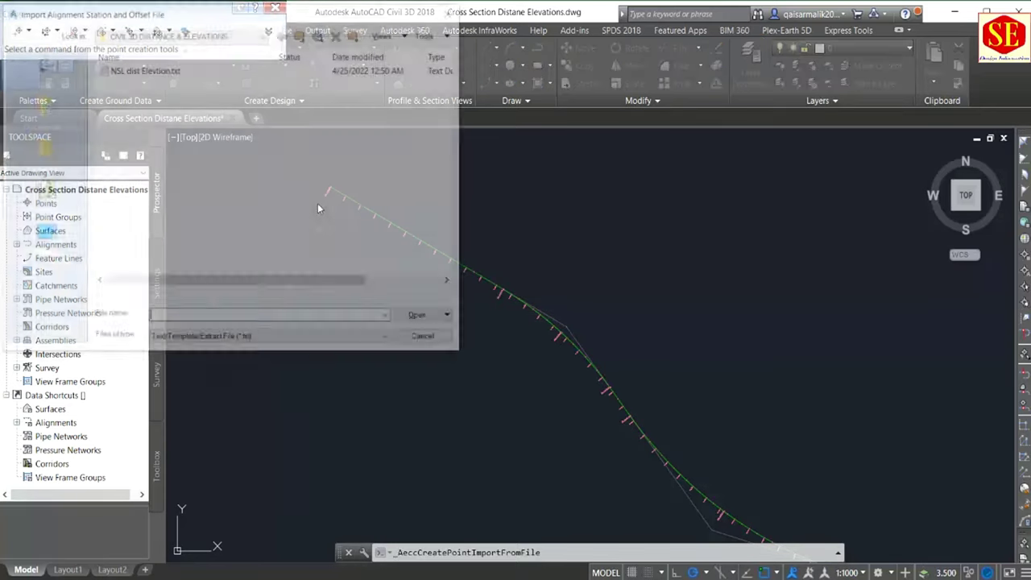
{"action": "left_click_drag", "start_coordinate": [246, 16], "coordinate": [330, 67]}
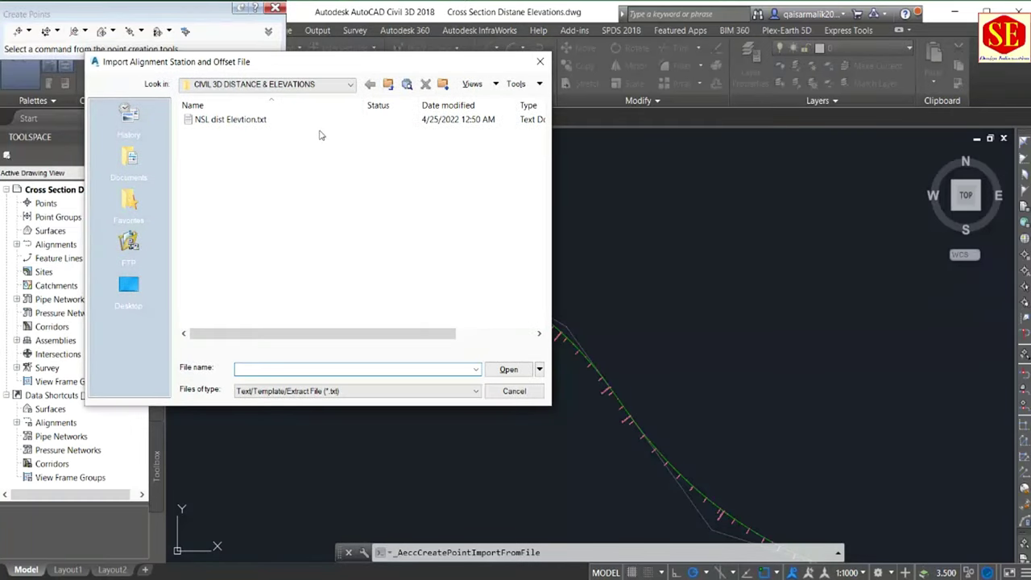
{"action": "left_click", "coordinate": [263, 121]}
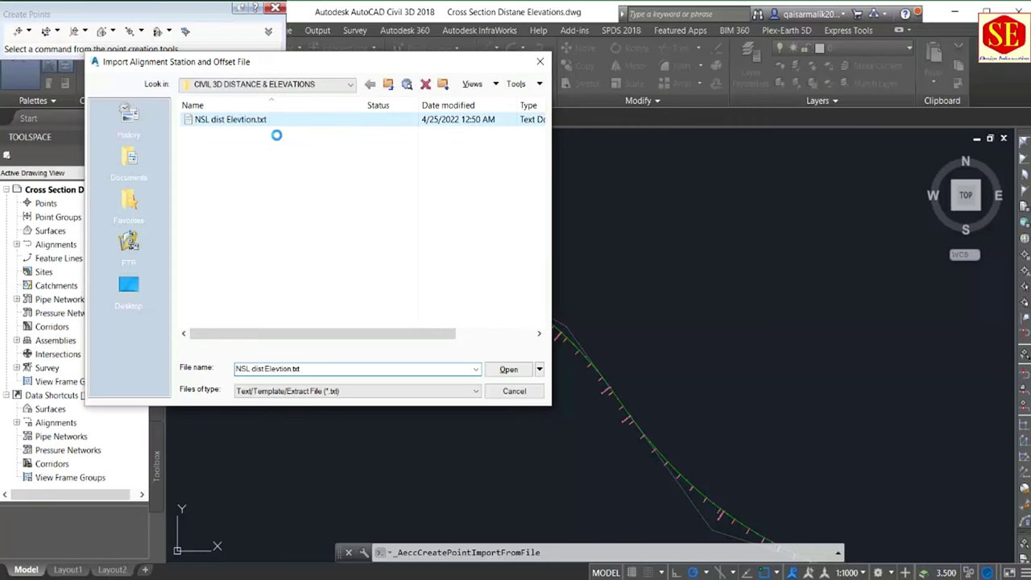
{"action": "right_click", "coordinate": [263, 122]}
{"action": "left_click", "coordinate": [297, 156]}
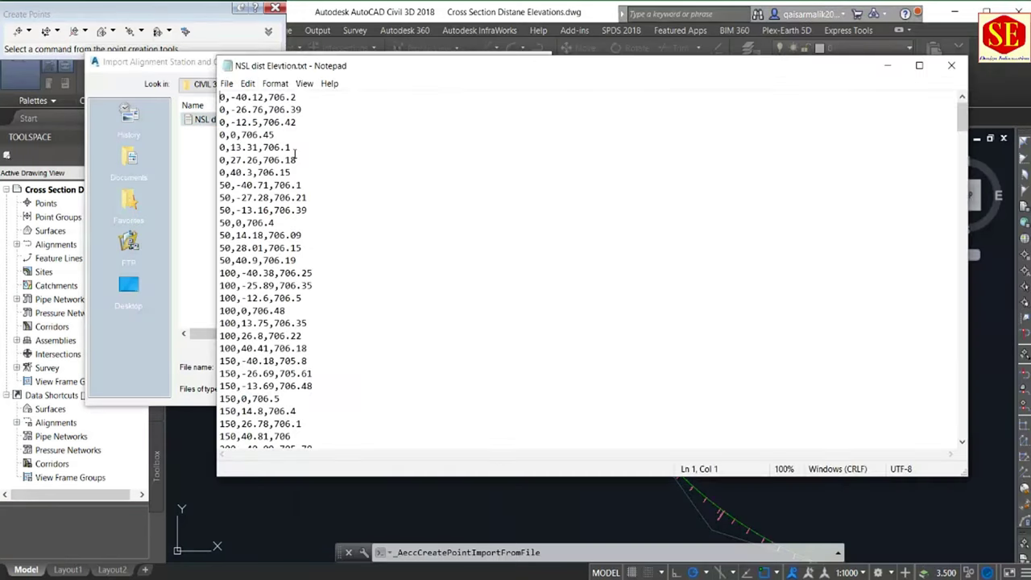
Step: Scroll through the previewed coordinate lines, close Notepad, and choose the file for import
{"action": "scroll", "coordinate": [239, 137], "scroll_direction": "down", "scroll_amount": 6}
{"action": "scroll", "coordinate": [240, 161], "scroll_direction": "down", "scroll_amount": 6}
{"action": "scroll", "coordinate": [242, 185], "scroll_direction": "down", "scroll_amount": 10}
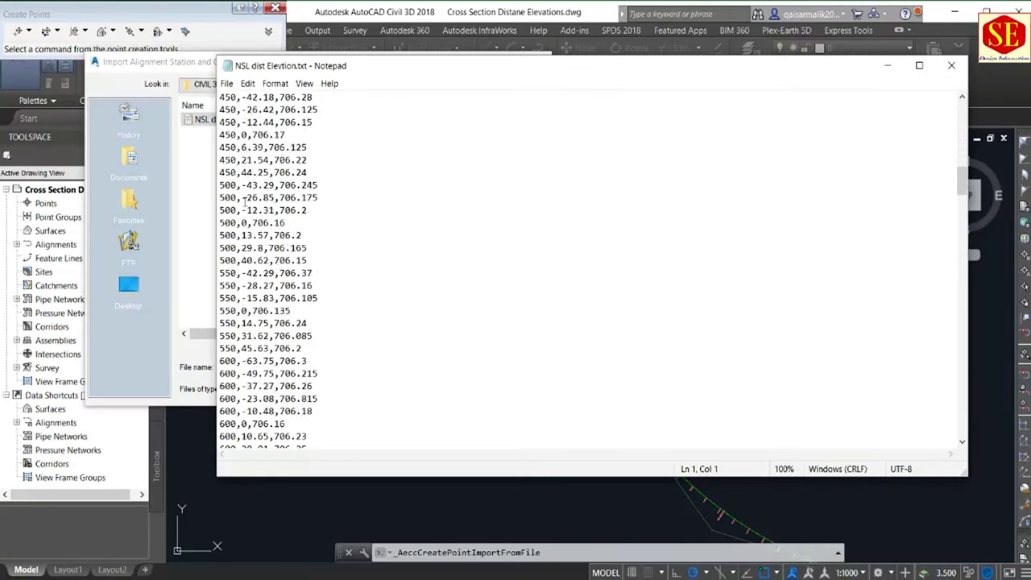
{"action": "scroll", "coordinate": [244, 202], "scroll_direction": "down", "scroll_amount": 10}
{"action": "scroll", "coordinate": [244, 204], "scroll_direction": "down", "scroll_amount": 7}
{"action": "scroll", "coordinate": [244, 204], "scroll_direction": "down", "scroll_amount": 5}
{"action": "scroll", "coordinate": [244, 204], "scroll_direction": "down", "scroll_amount": 5}
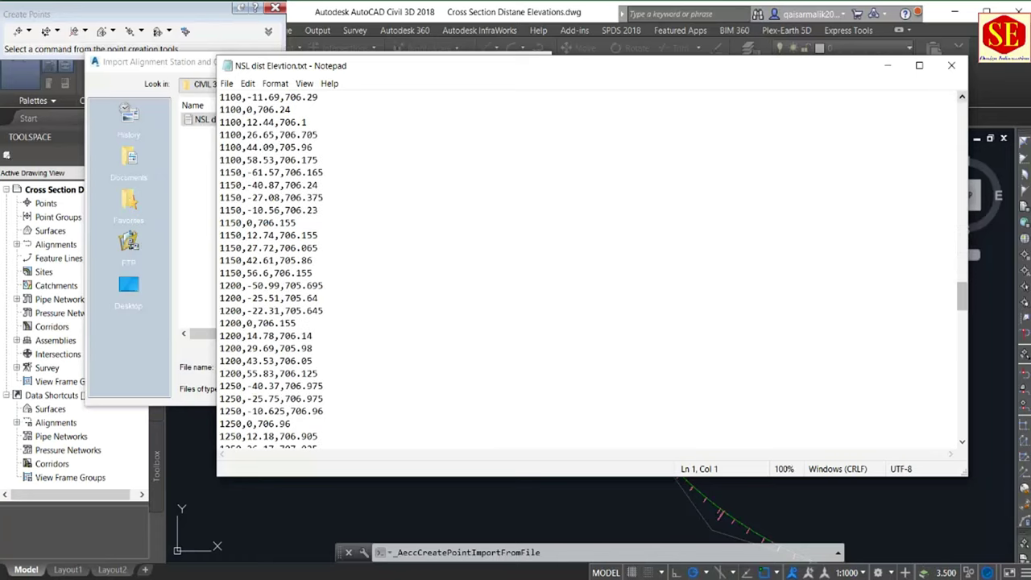
{"action": "left_click", "coordinate": [952, 67]}
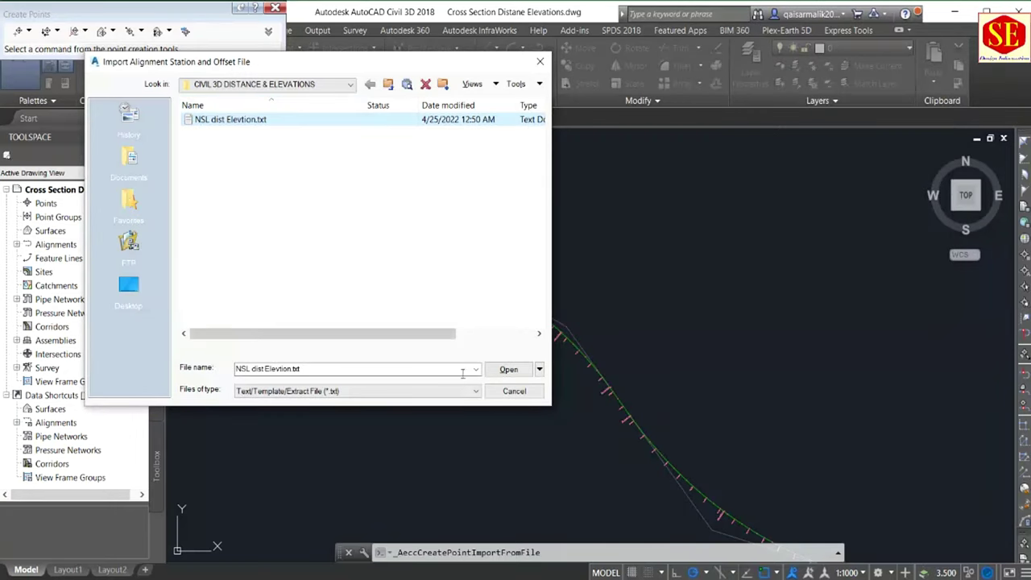
{"action": "left_click", "coordinate": [508, 370]}
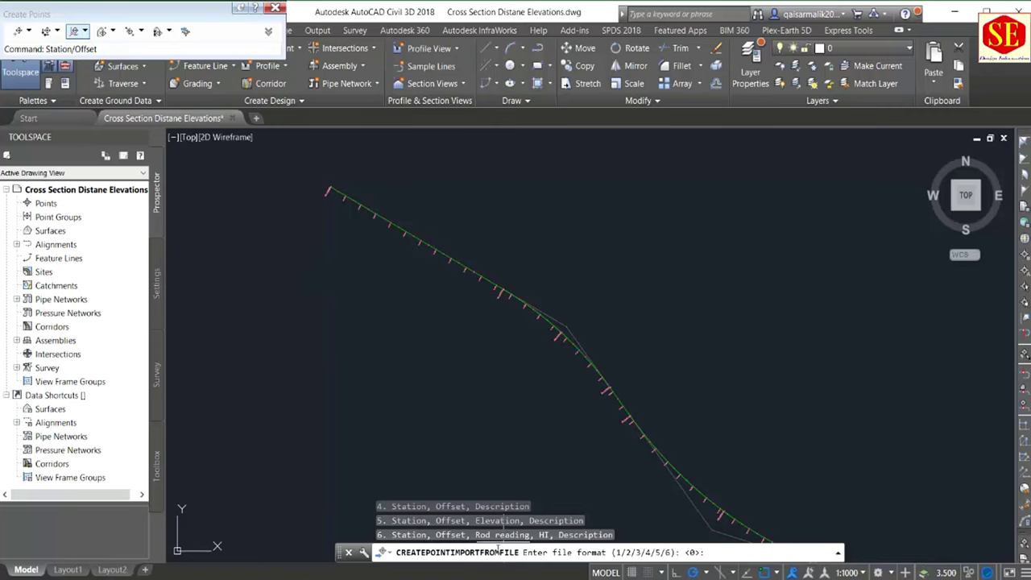
Step: Choose the Station, Offset, Elevation format, comma delimiter and default -99999 invalid indicators
{"action": "left_click_drag", "start_coordinate": [493, 545], "coordinate": [496, 321]}
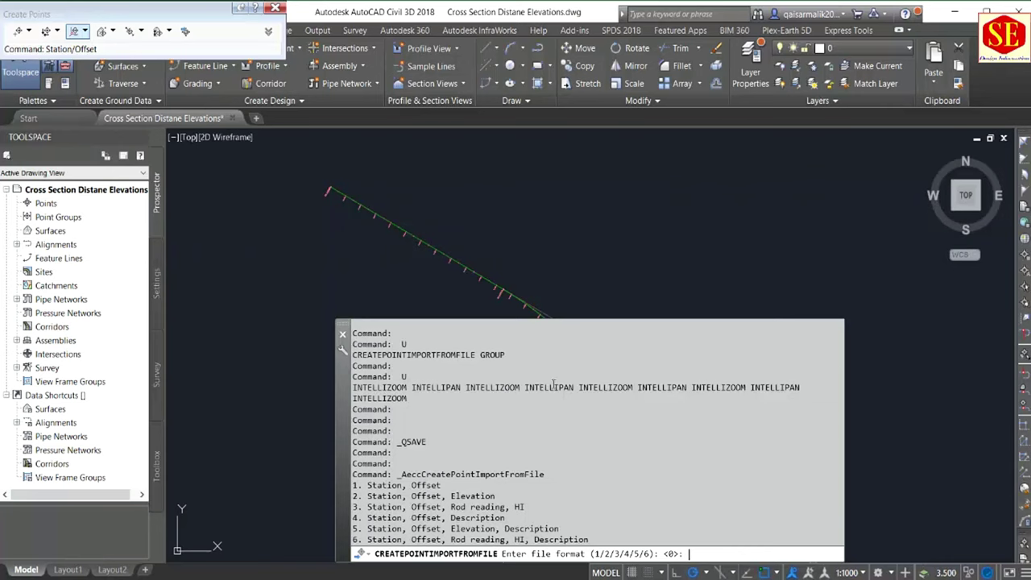
{"action": "left_click_drag", "start_coordinate": [563, 321], "coordinate": [568, 265]}
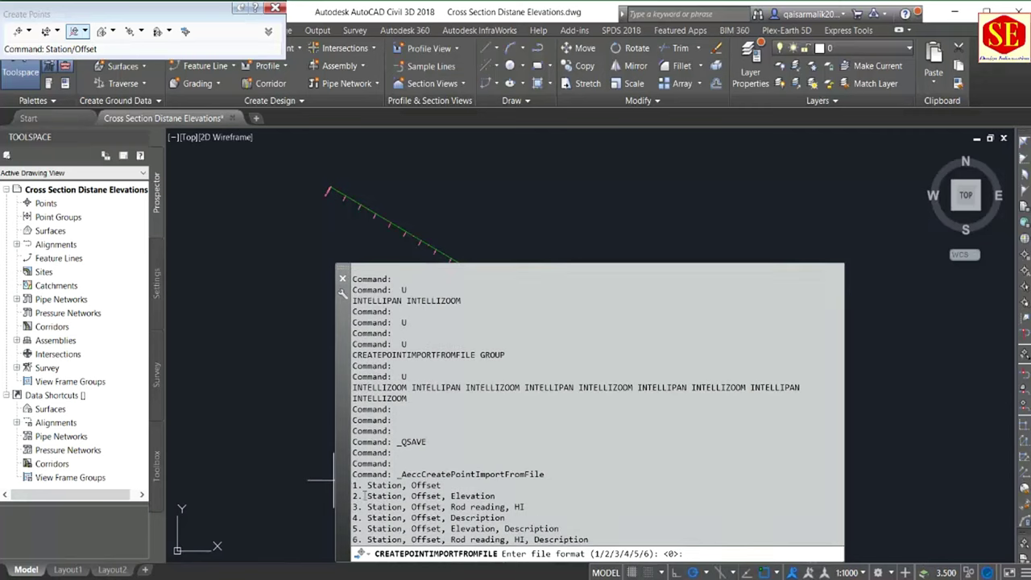
{"action": "left_click_drag", "start_coordinate": [365, 496], "coordinate": [495, 496]}
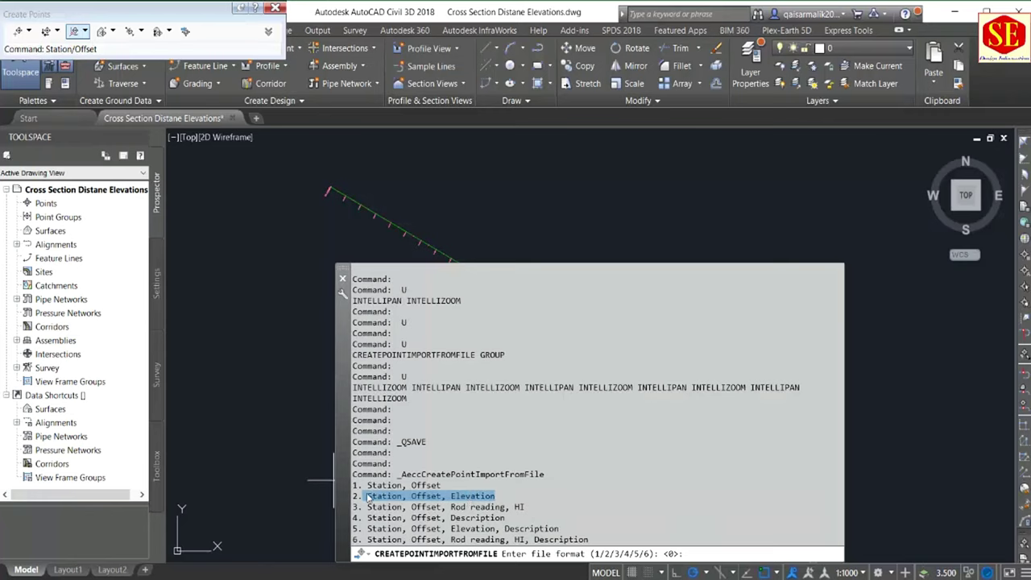
{"action": "left_click", "coordinate": [388, 561]}
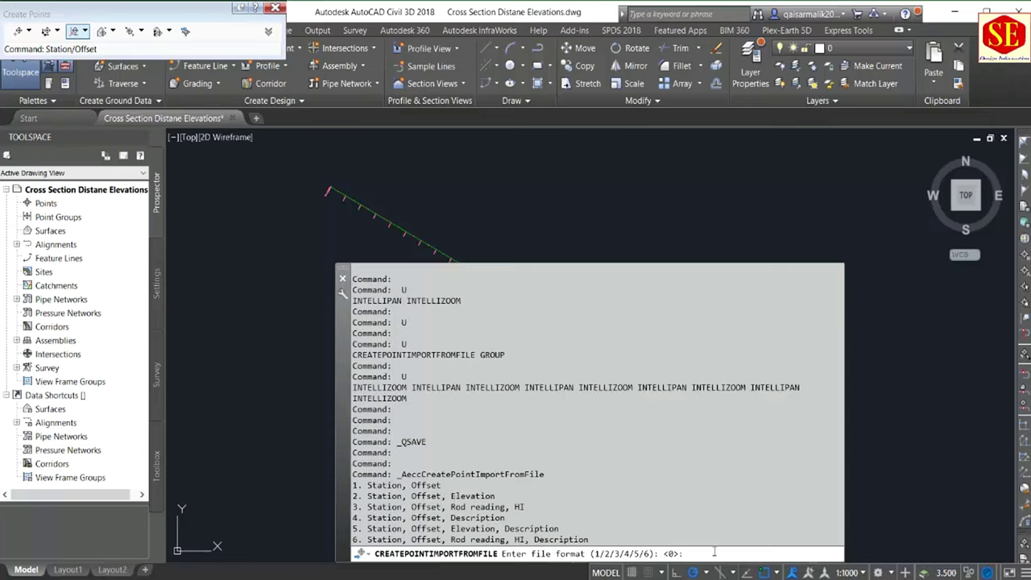
{"action": "type", "text": "2"}
{"action": "key", "text": "Return"}
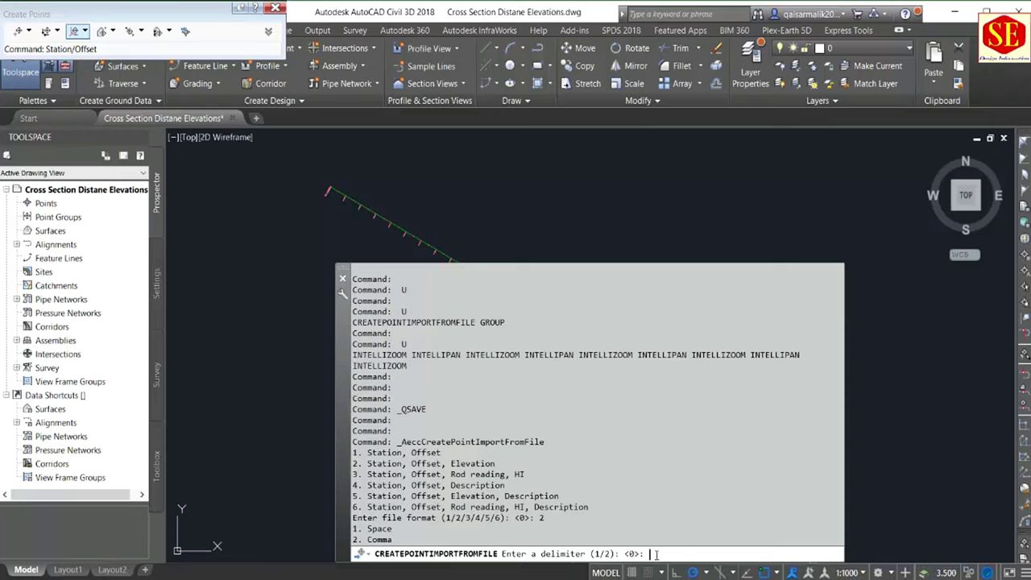
{"action": "type", "text": "2"}
{"action": "key", "text": "Return"}
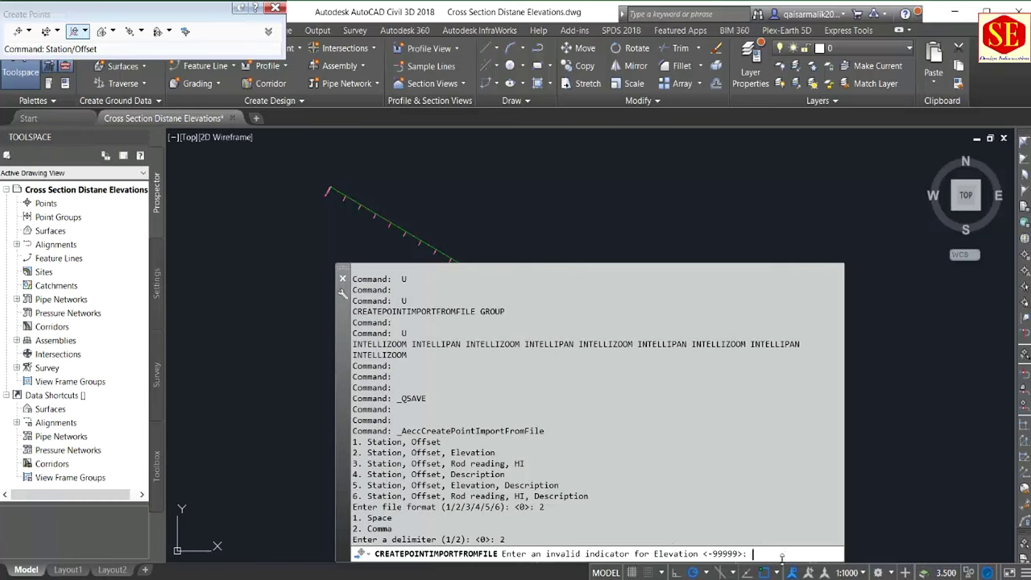
{"action": "key", "text": "Return"}
{"action": "key", "text": "Return"}
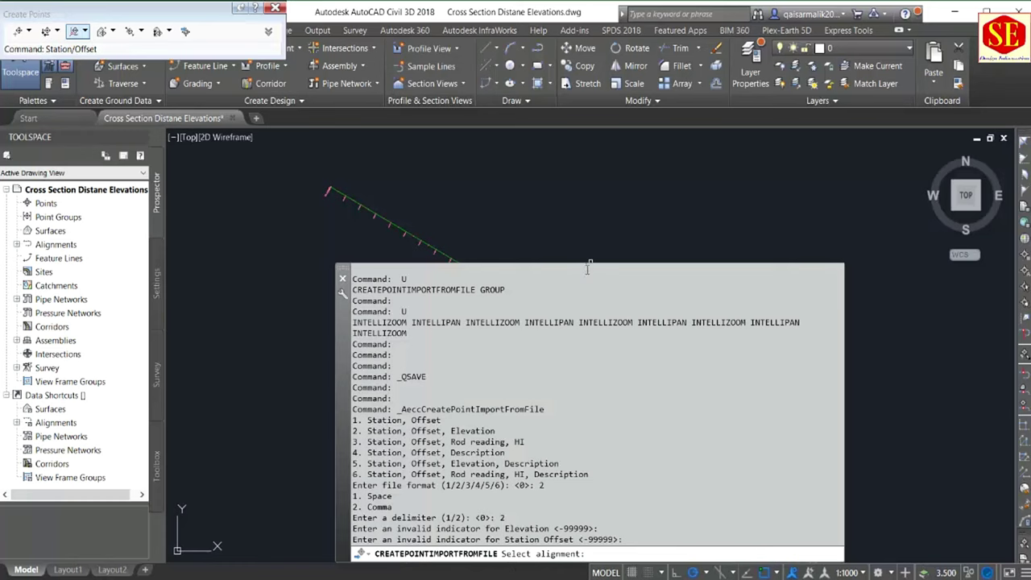
{"action": "left_click_drag", "start_coordinate": [584, 265], "coordinate": [559, 509]}
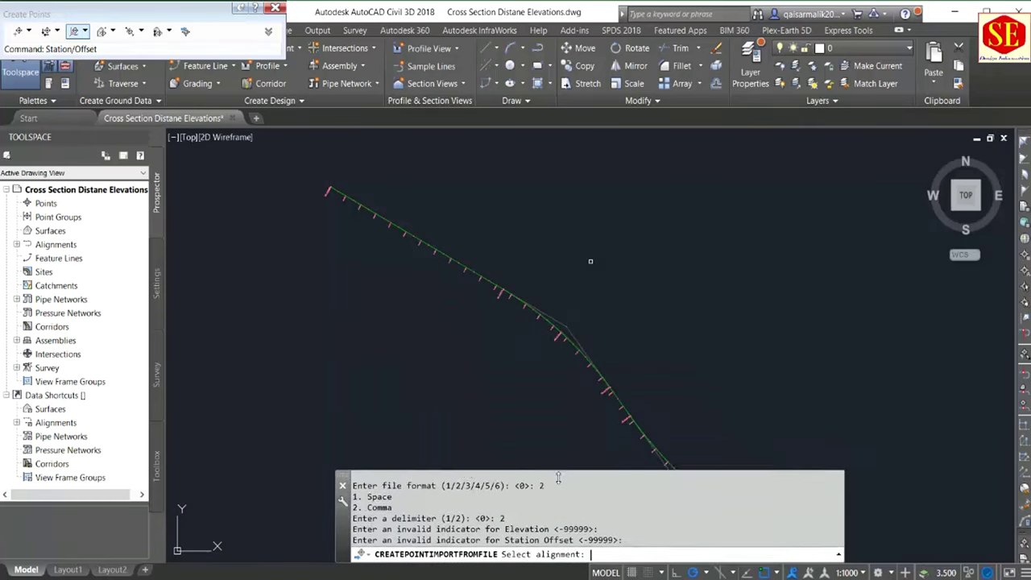
{"action": "scroll", "coordinate": [551, 253], "scroll_direction": "down", "scroll_amount": 3}
{"action": "scroll", "coordinate": [696, 459], "scroll_direction": "up", "scroll_amount": 3}
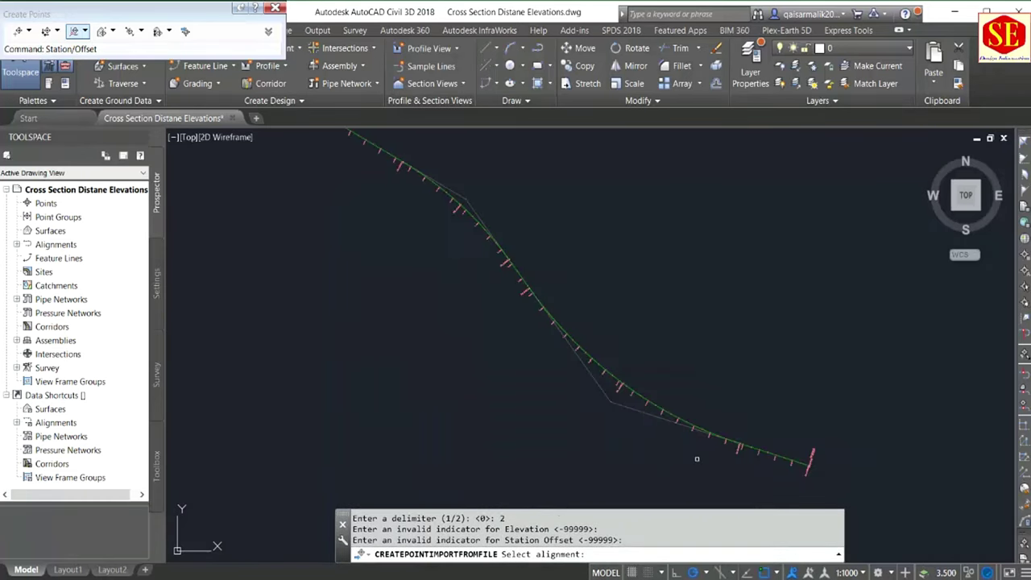
{"action": "scroll", "coordinate": [609, 352], "scroll_direction": "down", "scroll_amount": 1}
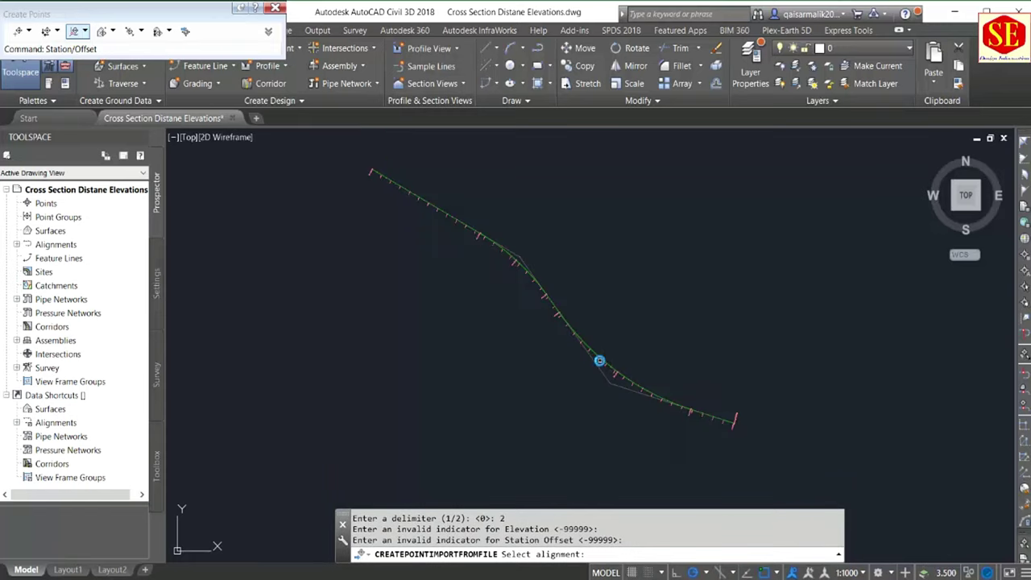
{"action": "scroll", "coordinate": [601, 359], "scroll_direction": "up", "scroll_amount": 1}
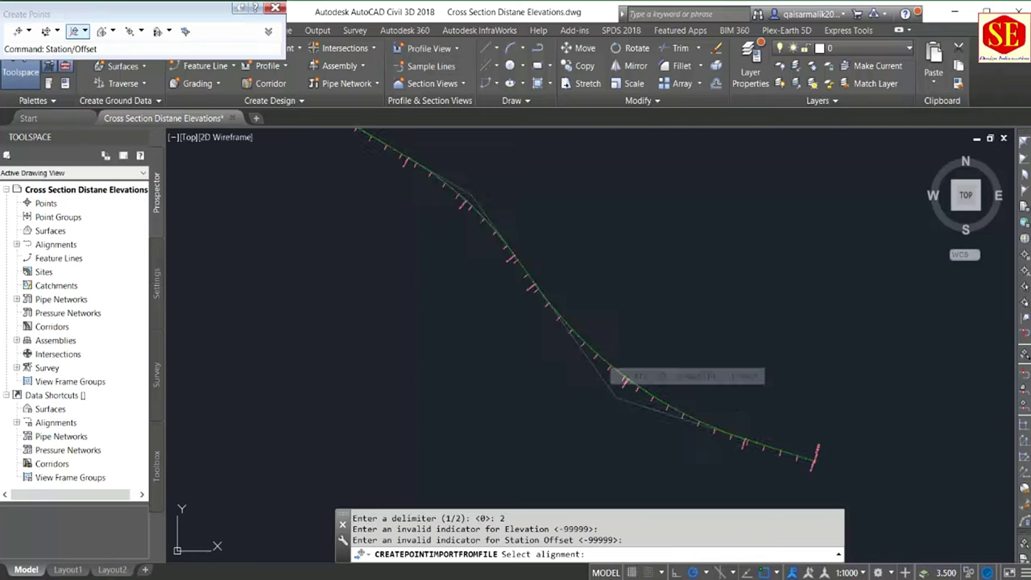
{"action": "left_click", "coordinate": [603, 358]}
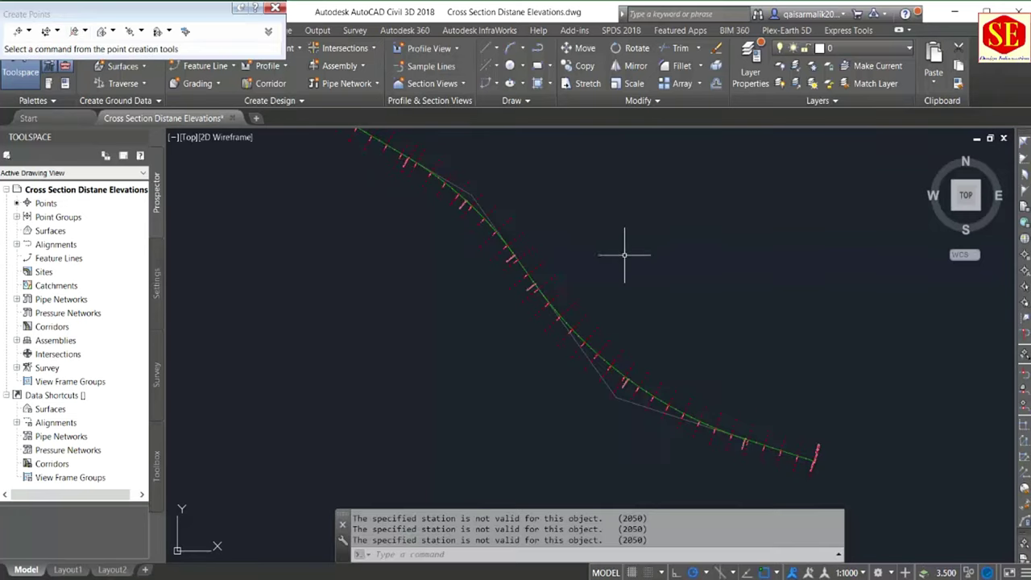
{"action": "scroll", "coordinate": [626, 253], "scroll_direction": "down", "scroll_amount": 1}
{"action": "middle_click_drag", "start_coordinate": [621, 241], "coordinate": [568, 256]}
{"action": "scroll", "coordinate": [778, 451], "scroll_direction": "up", "scroll_amount": 3}
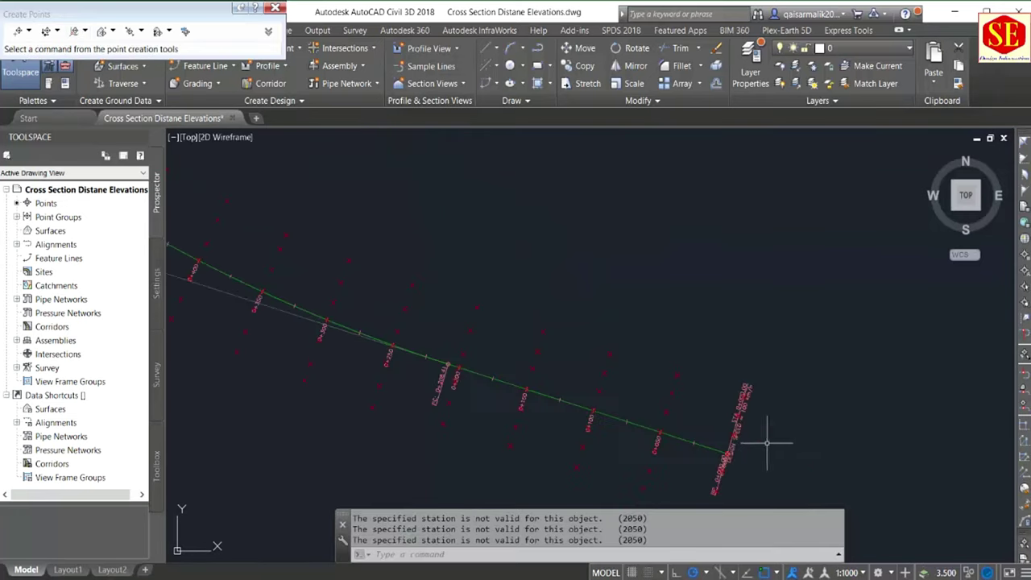
{"action": "middle_click_drag", "start_coordinate": [438, 342], "coordinate": [617, 402]}
{"action": "scroll", "coordinate": [617, 403], "scroll_direction": "down", "scroll_amount": 2}
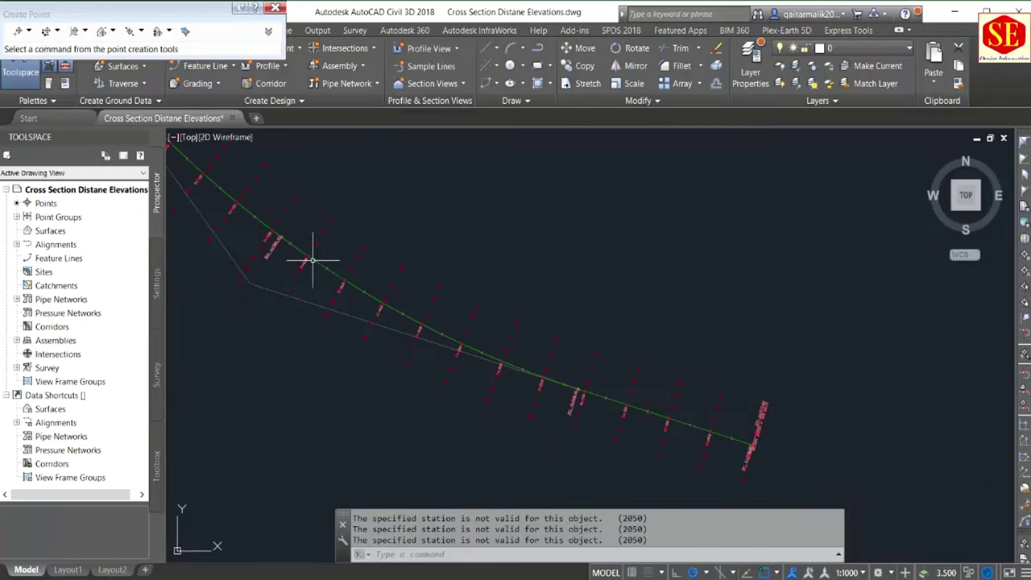
{"action": "middle_click_drag", "start_coordinate": [306, 258], "coordinate": [511, 371]}
{"action": "scroll", "coordinate": [510, 370], "scroll_direction": "up", "scroll_amount": 2}
{"action": "middle_click_drag", "start_coordinate": [446, 313], "coordinate": [518, 269]}
{"action": "scroll", "coordinate": [518, 269], "scroll_direction": "down", "scroll_amount": 1}
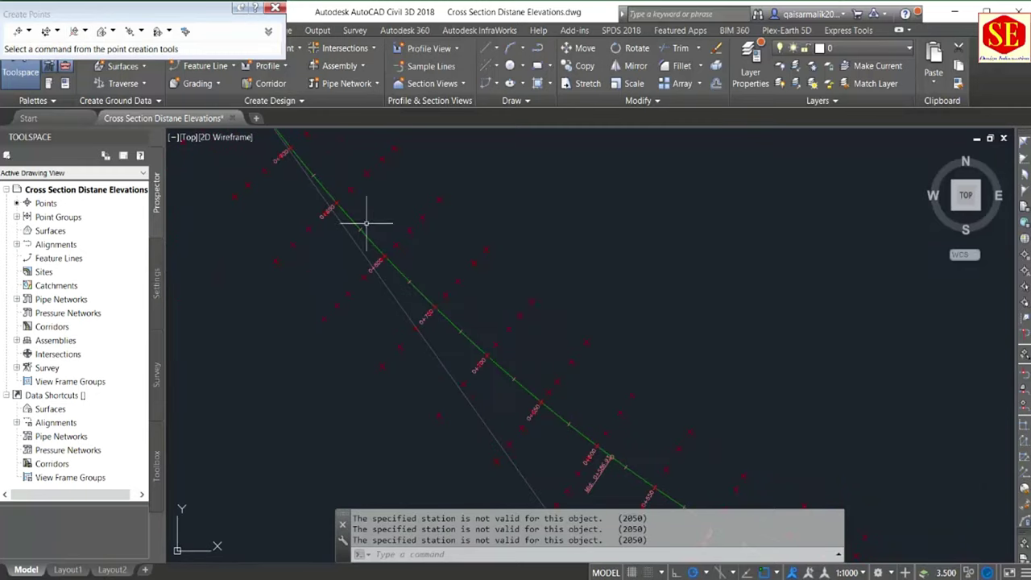
{"action": "mouse_move", "coordinate": [380, 219]}
{"action": "middle_mouse_down"}
{"action": "mouse_move", "coordinate": [460, 379]}
{"action": "mouse_move", "coordinate": [368, 281]}
{"action": "middle_mouse_up"}
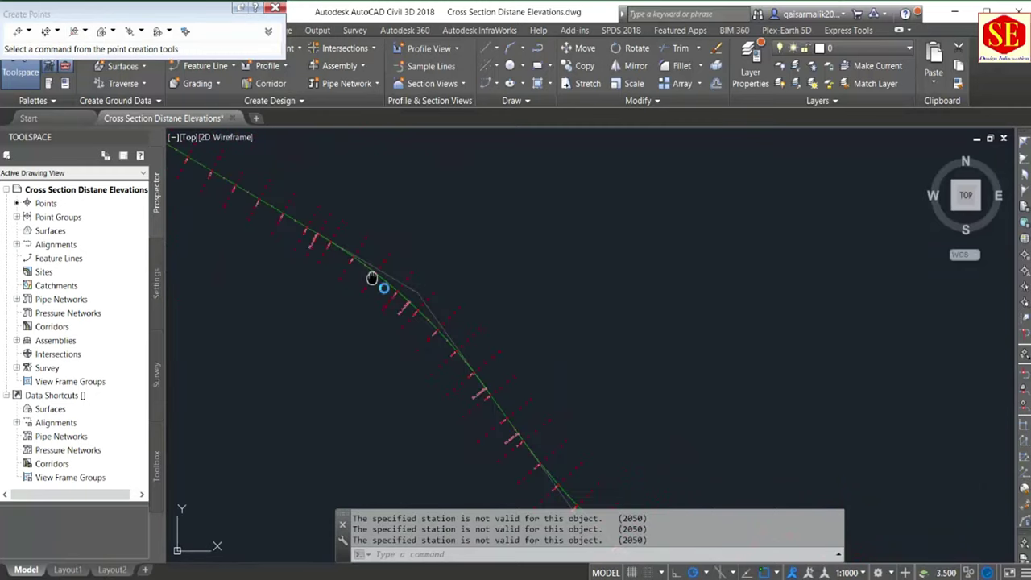
{"action": "scroll", "coordinate": [354, 279], "scroll_direction": "down", "scroll_amount": 1}
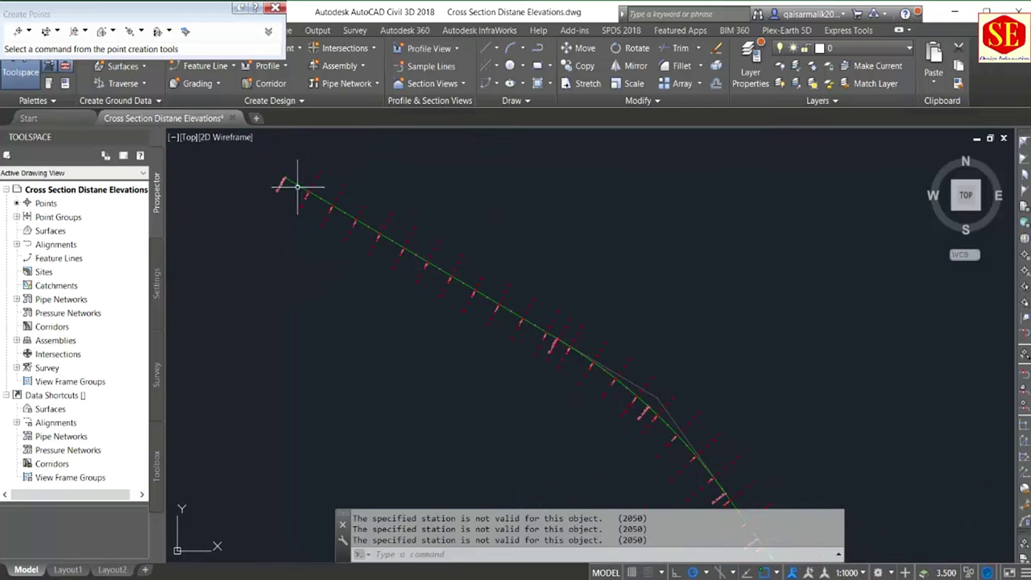
{"action": "scroll", "coordinate": [294, 185], "scroll_direction": "up", "scroll_amount": 3}
{"action": "scroll", "coordinate": [257, 181], "scroll_direction": "up", "scroll_amount": 2}
{"action": "scroll", "coordinate": [257, 182], "scroll_direction": "up", "scroll_amount": 2}
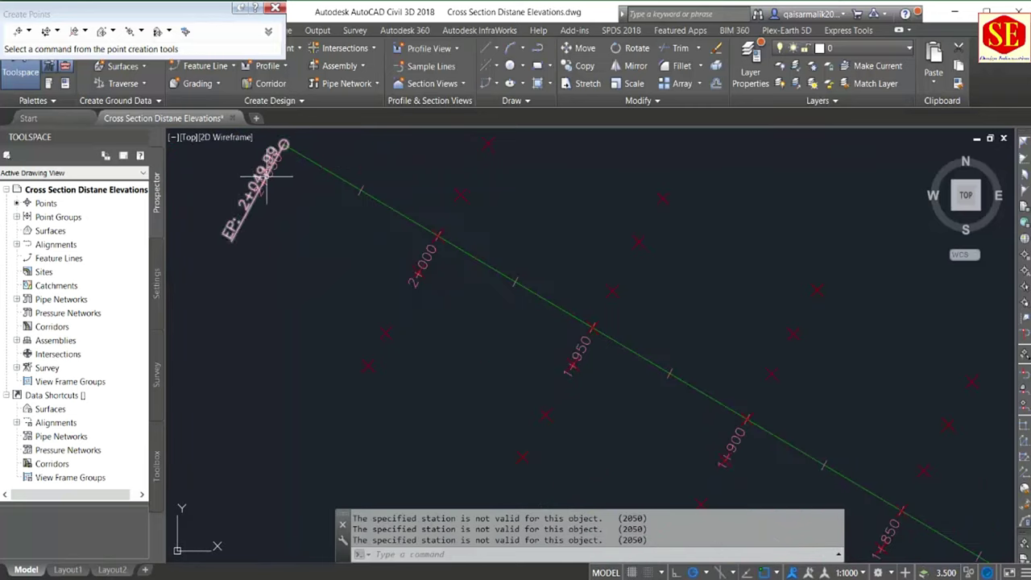
{"action": "scroll", "coordinate": [584, 368], "scroll_direction": "down", "scroll_amount": 3}
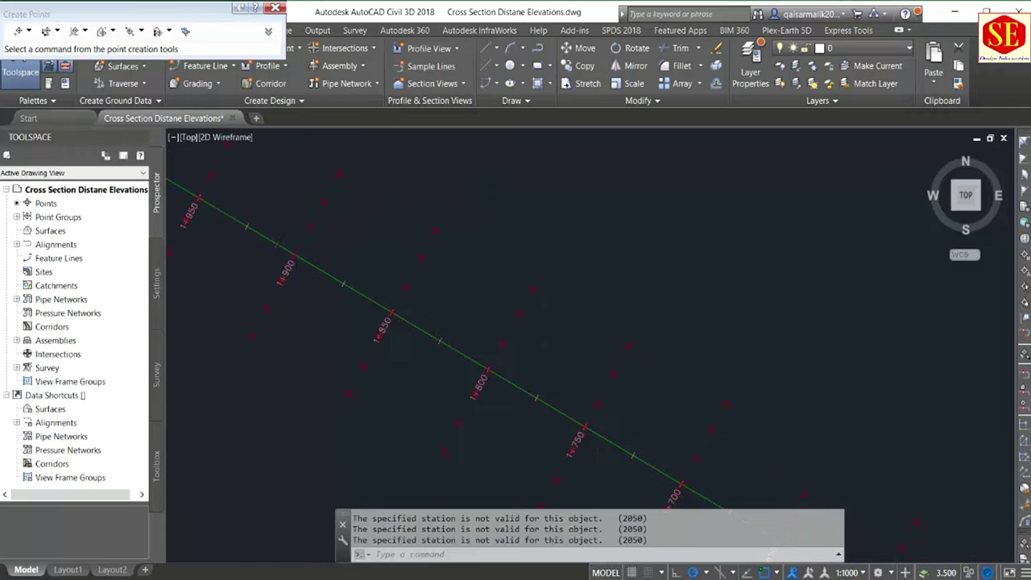
{"action": "scroll", "coordinate": [502, 357], "scroll_direction": "down", "scroll_amount": 2}
{"action": "scroll", "coordinate": [410, 224], "scroll_direction": "up", "scroll_amount": 1}
{"action": "middle_click_drag", "start_coordinate": [410, 223], "coordinate": [479, 252]}
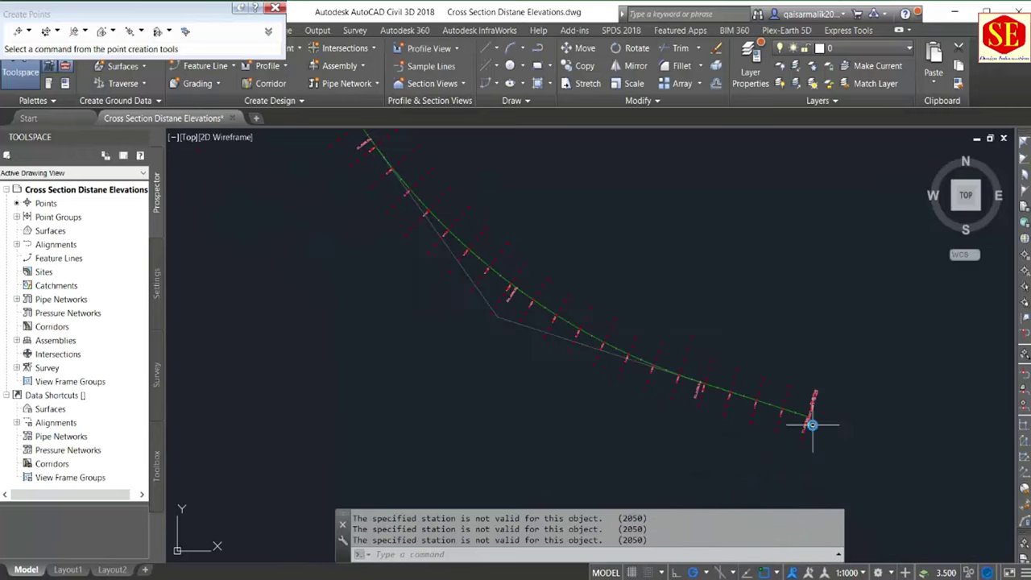
{"action": "scroll", "coordinate": [810, 422], "scroll_direction": "up", "scroll_amount": 4}
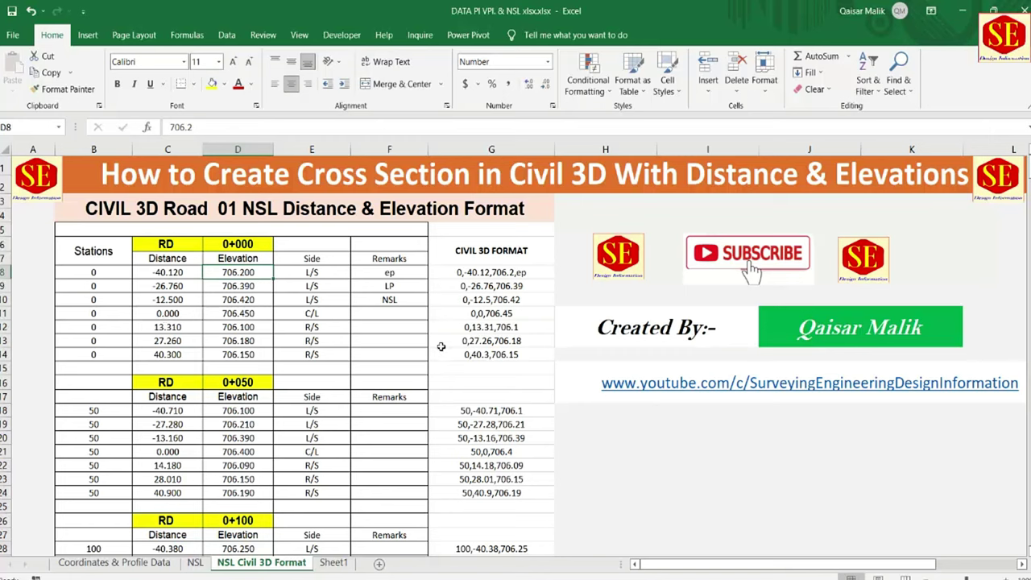
Step: Show the Coordinates & Profile Data sheet with its circular and vertical curve tables
{"action": "left_click", "coordinate": [113, 562]}
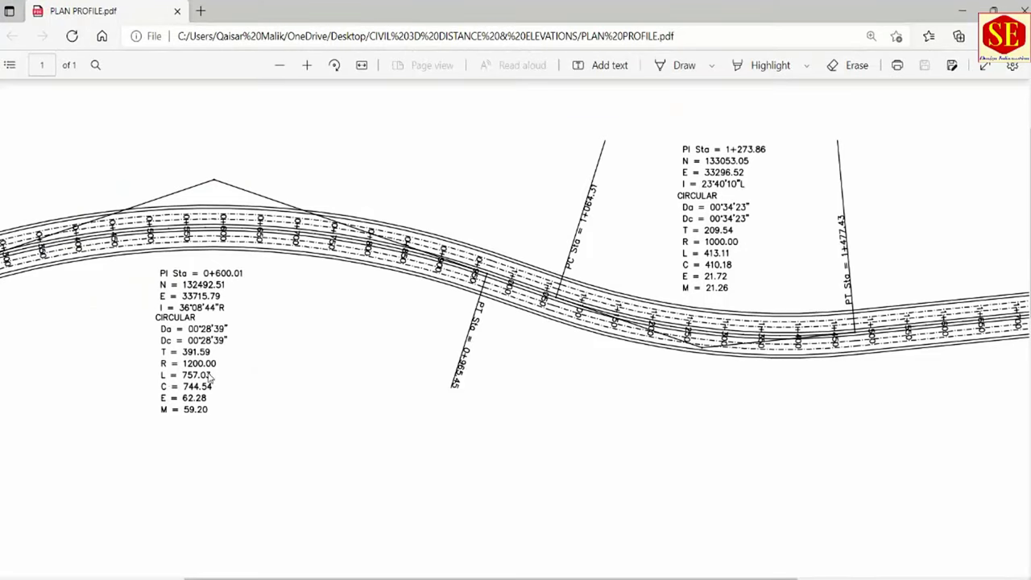
Step: Zoom out in PLAN PROFILE.pdf until the full plan and profile sheet is visible
{"action": "scroll", "coordinate": [340, 225], "scroll_direction": "down", "scroll_amount": 1, "text": "ctrl"}
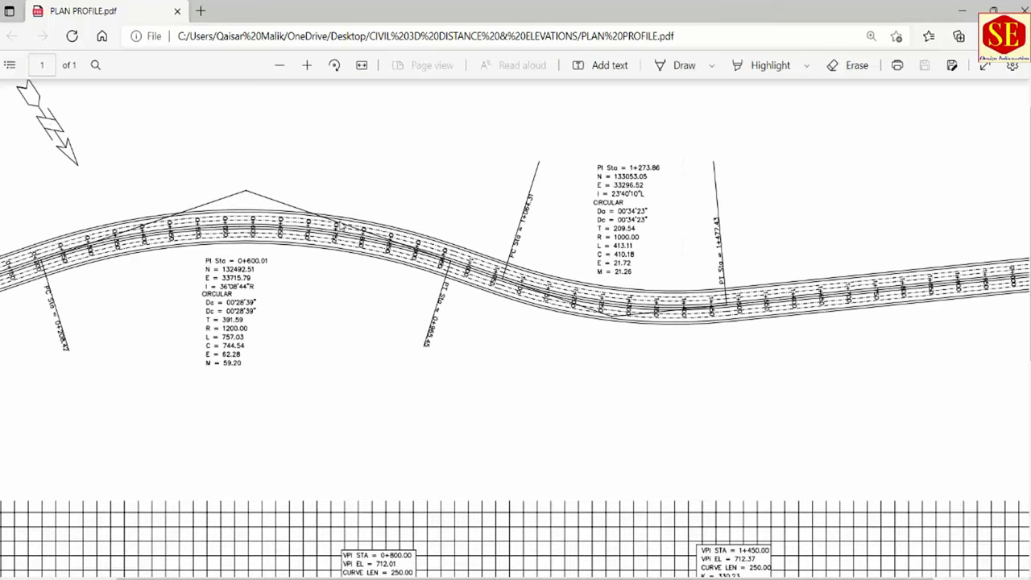
{"action": "scroll", "coordinate": [340, 226], "scroll_direction": "down", "scroll_amount": 1, "text": "ctrl"}
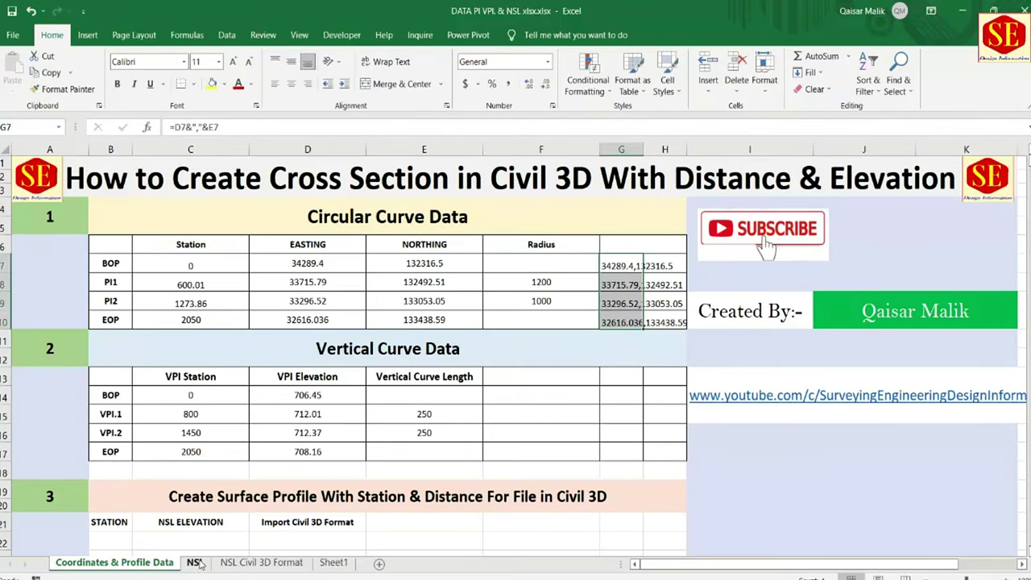
Step: Check the first distance and elevation values, C8 and D8, on the NSL sheet
{"action": "left_click", "coordinate": [195, 562]}
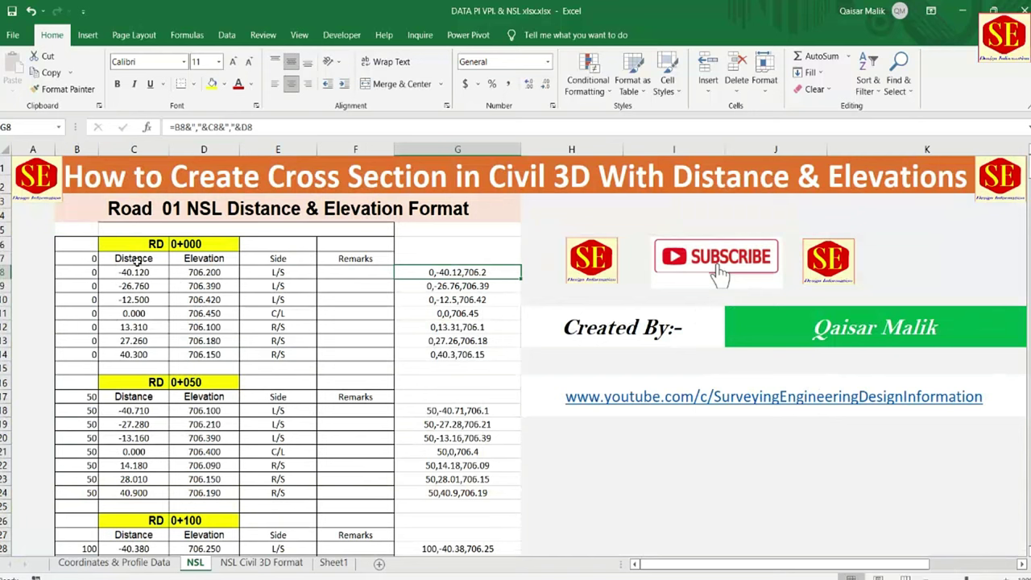
{"action": "left_click", "coordinate": [129, 272]}
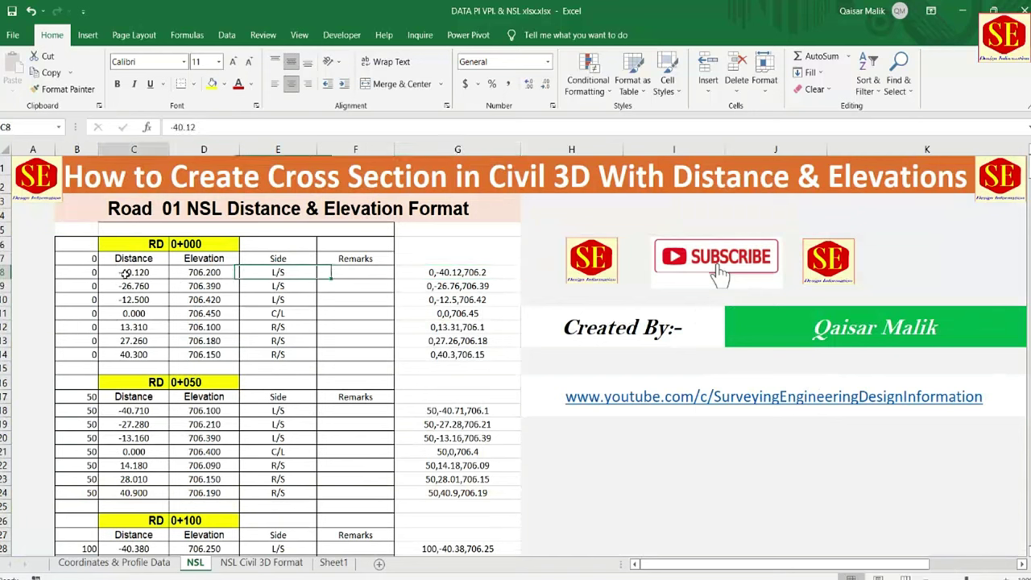
{"action": "left_click", "coordinate": [201, 274]}
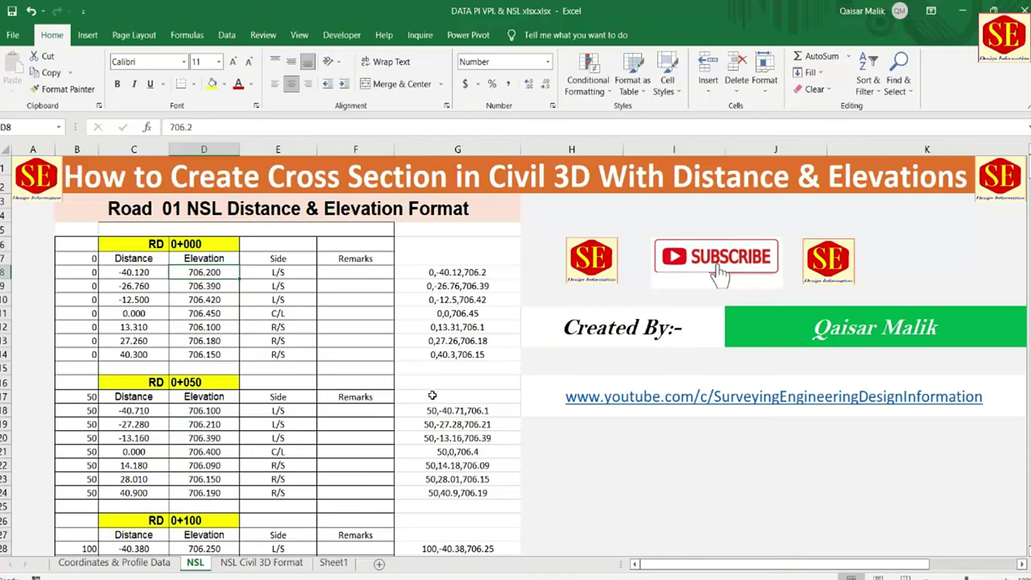
Step: View the NSL Civil 3D Format sheet, then open and close NSL dist Elevtion.txt
{"action": "left_click", "coordinate": [282, 562]}
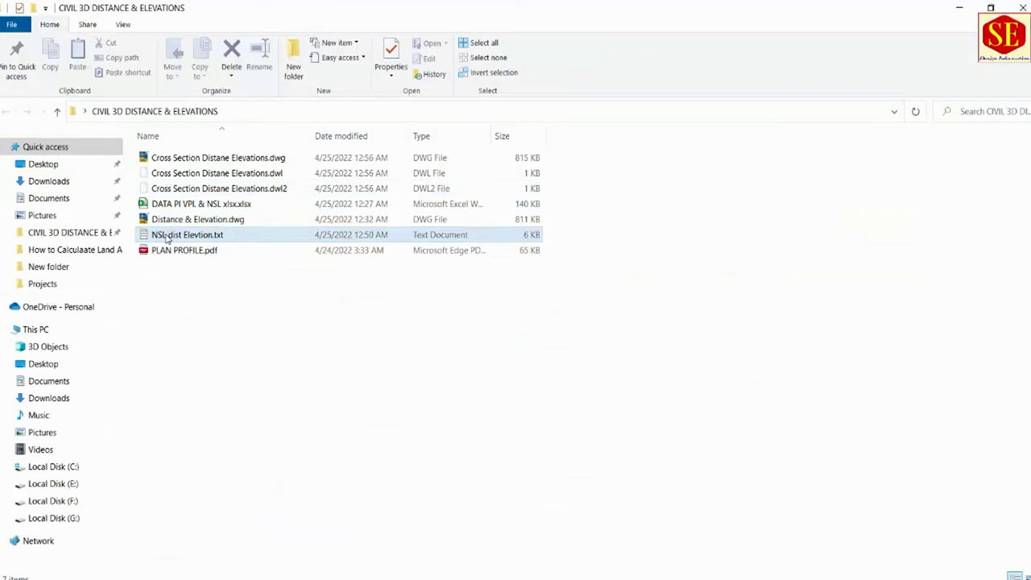
{"action": "double_click", "coordinate": [167, 236]}
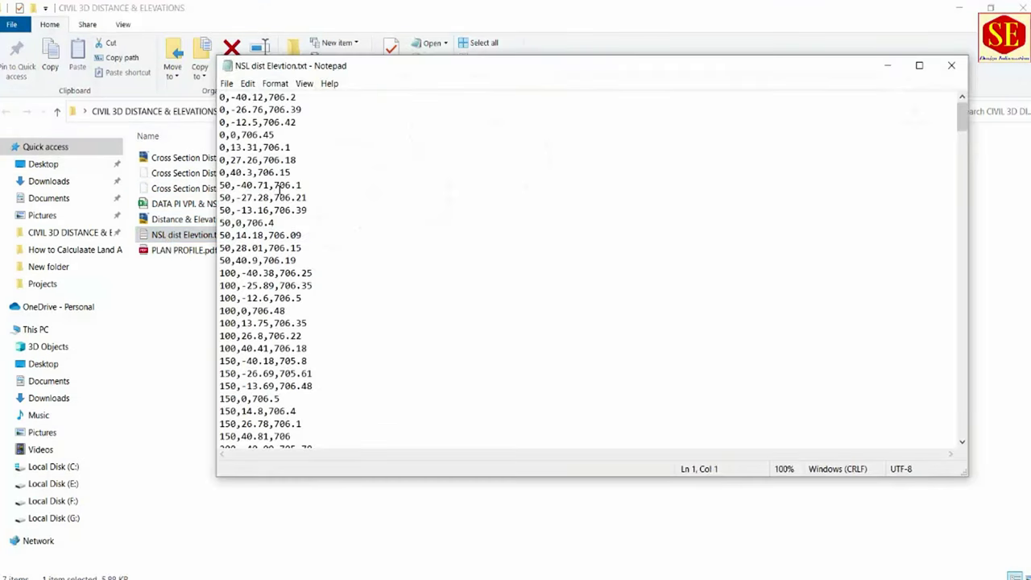
{"action": "left_click", "coordinate": [951, 65]}
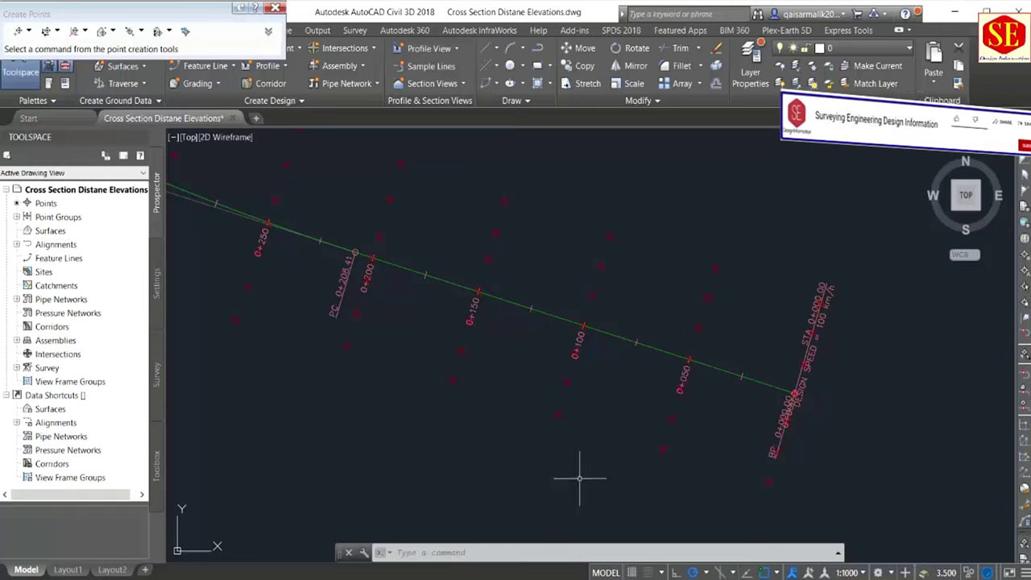
Step: Frame the whole alignment in the drawing and close the Create Points toolbar
{"action": "scroll", "coordinate": [594, 368], "scroll_direction": "up", "scroll_amount": 2}
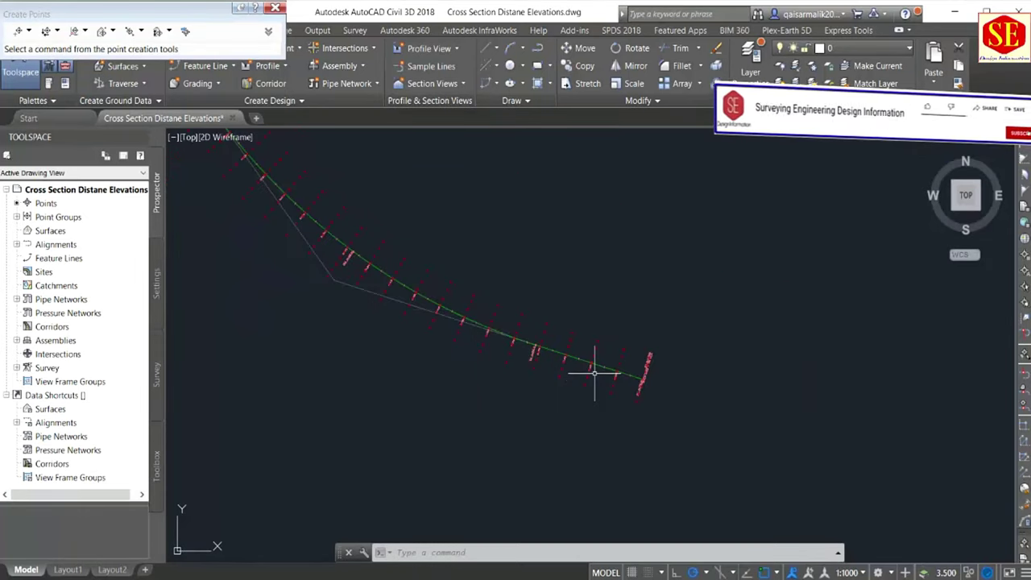
{"action": "scroll", "coordinate": [488, 345], "scroll_direction": "up", "scroll_amount": 2}
{"action": "scroll", "coordinate": [571, 361], "scroll_direction": "up", "scroll_amount": 2}
{"action": "scroll", "coordinate": [460, 345], "scroll_direction": "up", "scroll_amount": 2}
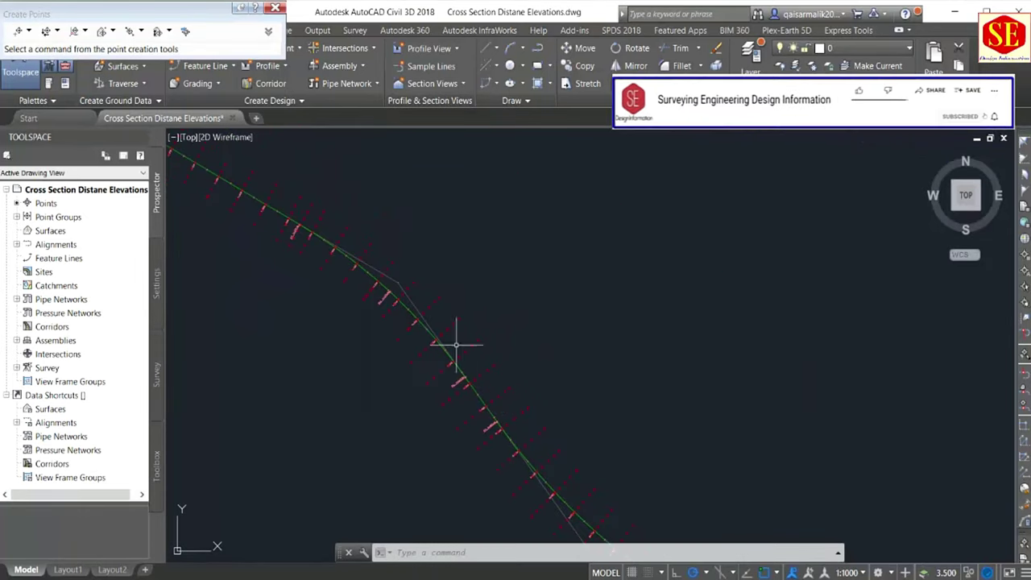
{"action": "middle_click_drag", "start_coordinate": [460, 345], "coordinate": [656, 357]}
{"action": "scroll", "coordinate": [533, 296], "scroll_direction": "down", "scroll_amount": 3}
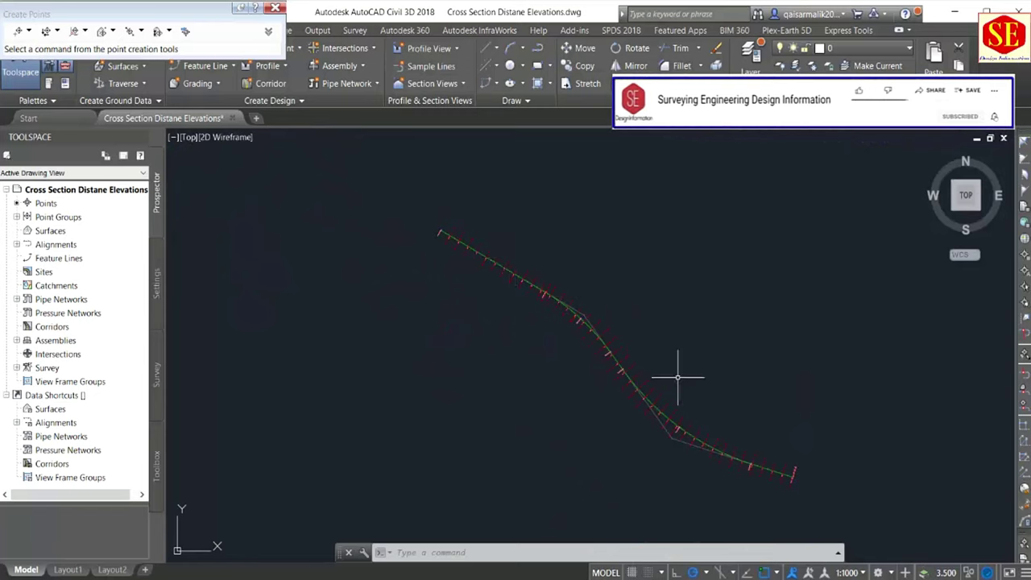
{"action": "middle_click_drag", "start_coordinate": [602, 353], "coordinate": [566, 303]}
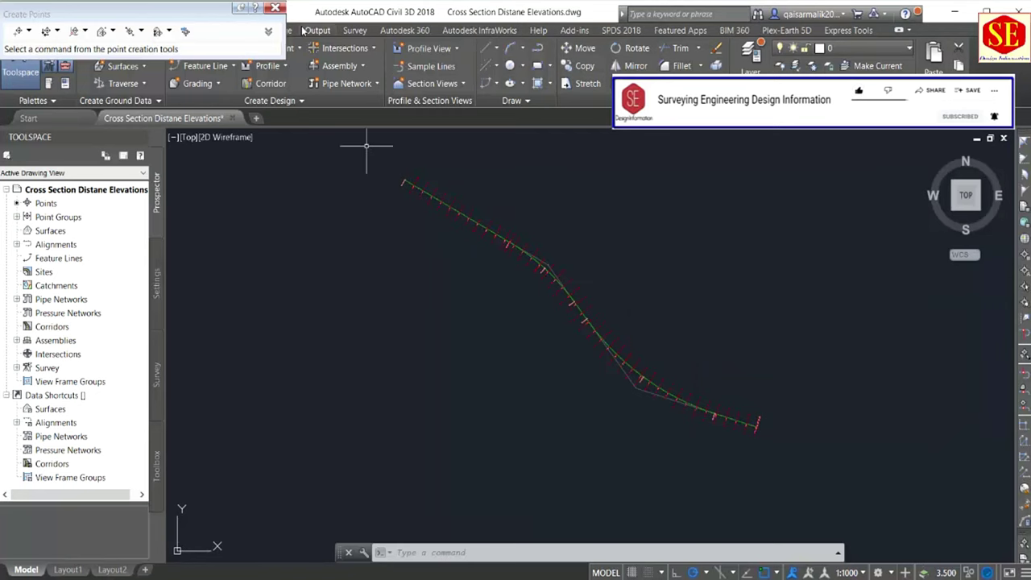
{"action": "left_click", "coordinate": [276, 7]}
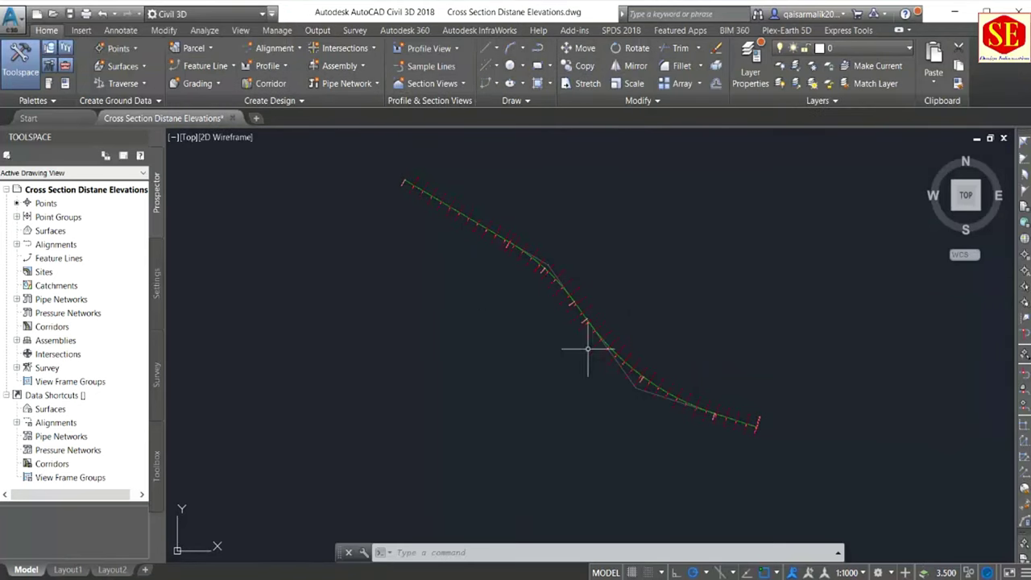
{"action": "scroll", "coordinate": [576, 322], "scroll_direction": "up", "scroll_amount": 2}
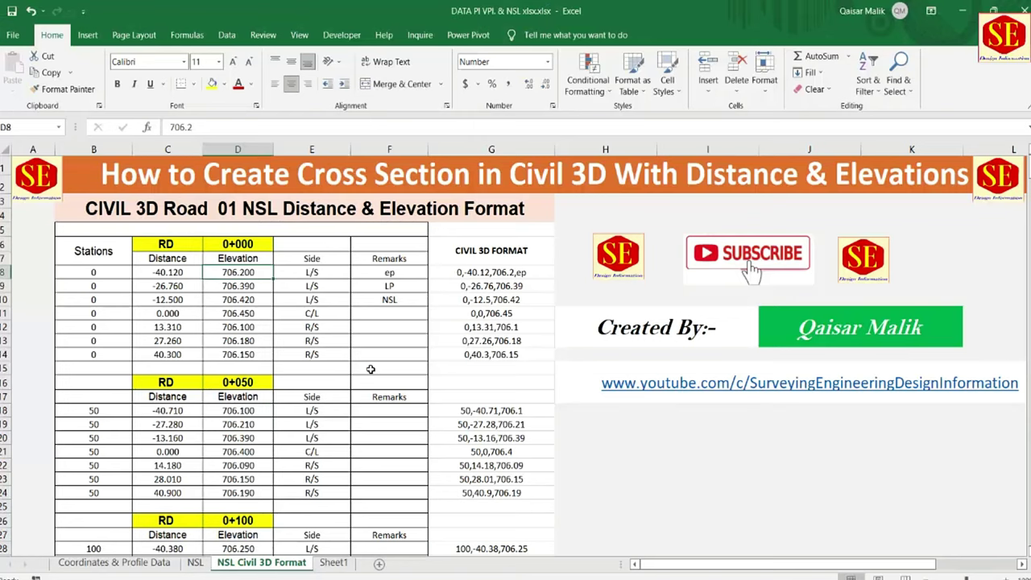
Step: Fill column B from B22 with stations 0, 50, 100 onward in steps of 50
{"action": "scroll", "coordinate": [371, 367], "scroll_direction": "down", "scroll_amount": 1}
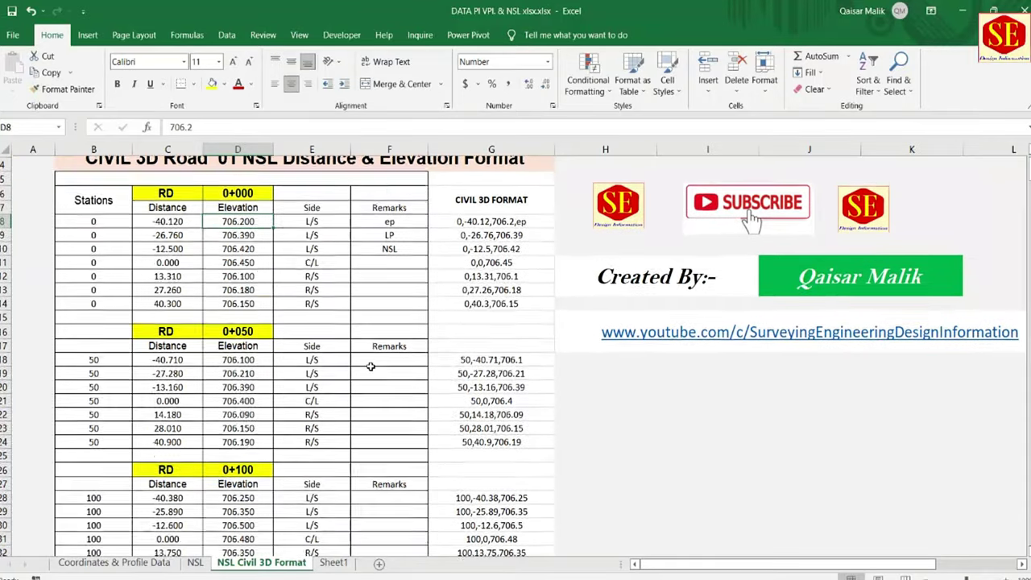
{"action": "left_click", "coordinate": [114, 562]}
{"action": "scroll", "coordinate": [237, 438], "scroll_direction": "down", "scroll_amount": 3}
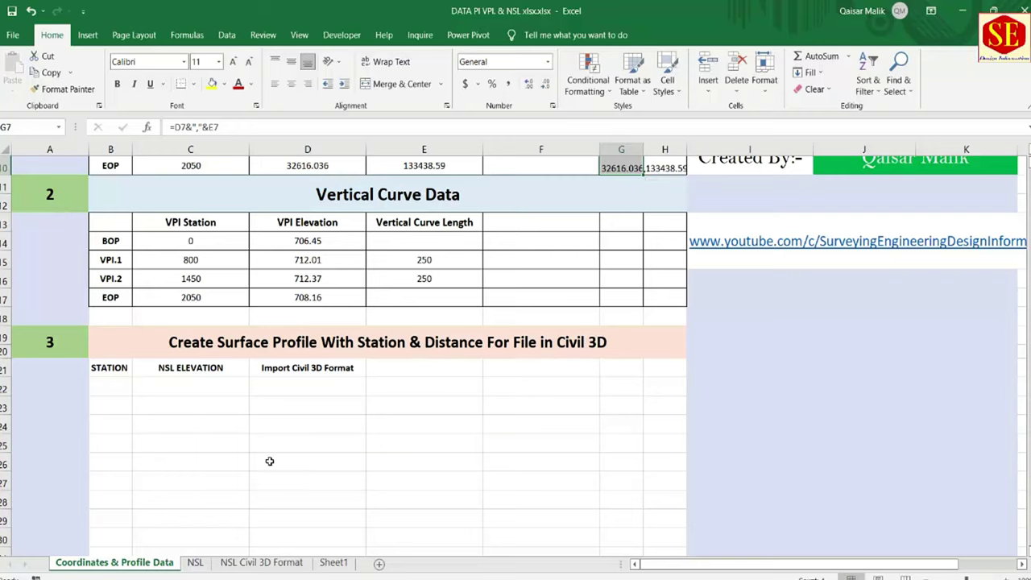
{"action": "scroll", "coordinate": [139, 396], "scroll_direction": "down", "scroll_amount": 1}
{"action": "left_click", "coordinate": [110, 329]}
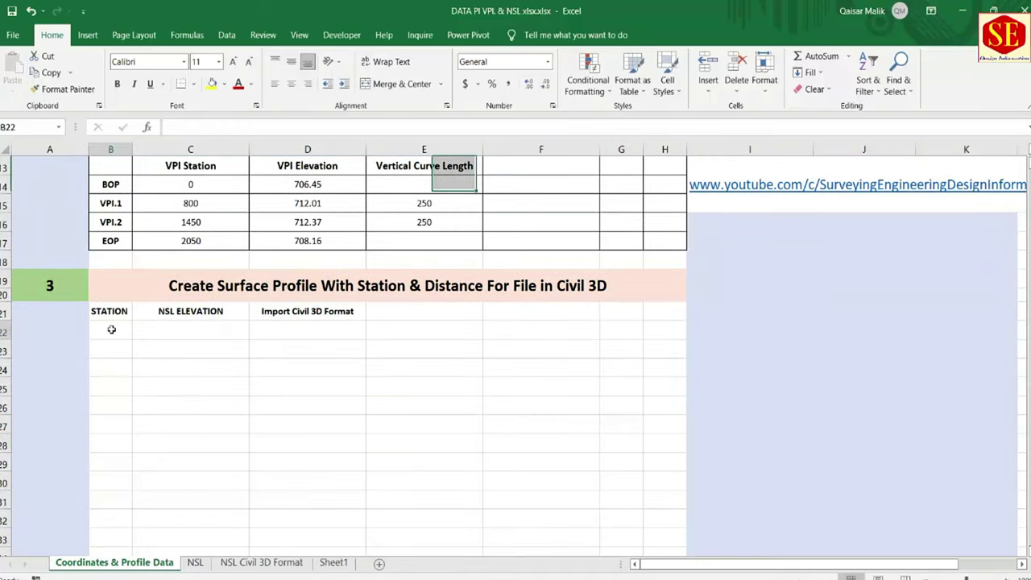
{"action": "type", "text": "0"}
{"action": "key", "text": "Return"}
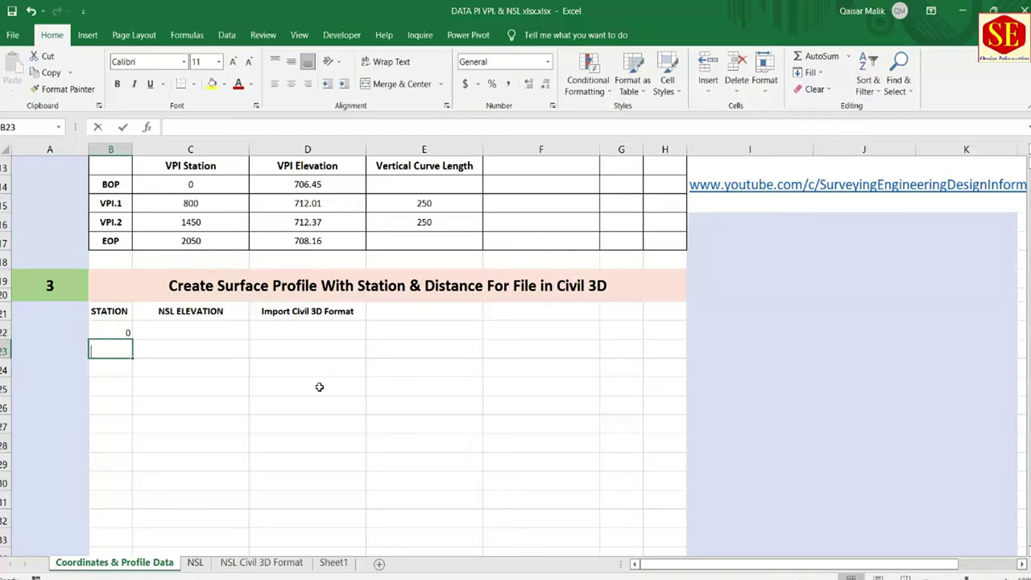
{"action": "type", "text": "50"}
{"action": "key", "text": "Return"}
{"action": "type", "text": "100"}
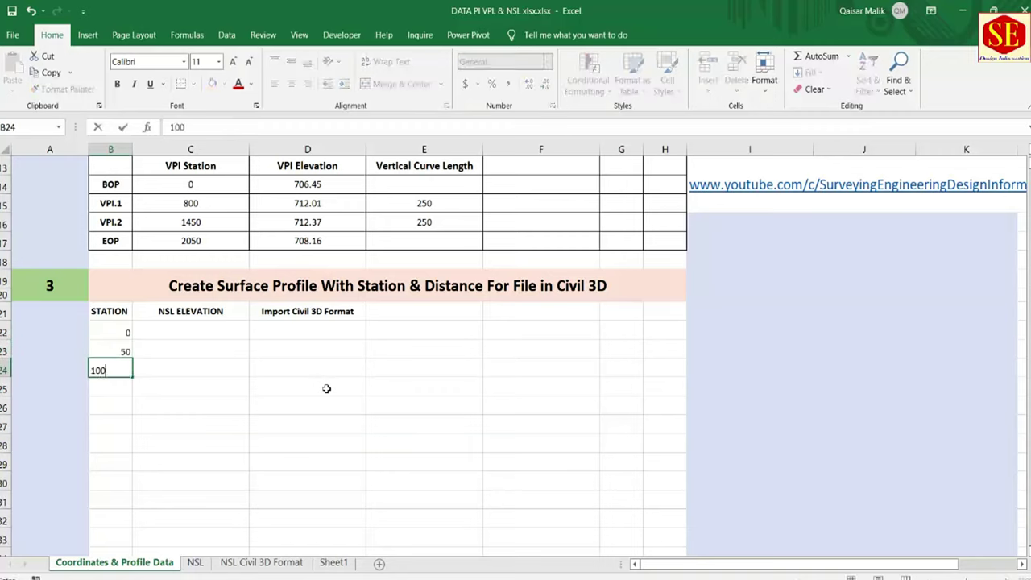
{"action": "key", "text": "Return"}
{"action": "mouse_move", "coordinate": [121, 351]}
{"action": "left_mouse_down"}
{"action": "mouse_move", "coordinate": [139, 470]}
{"action": "mouse_move", "coordinate": [126, 536]}
{"action": "mouse_move", "coordinate": [126, 499]}
{"action": "left_mouse_up"}
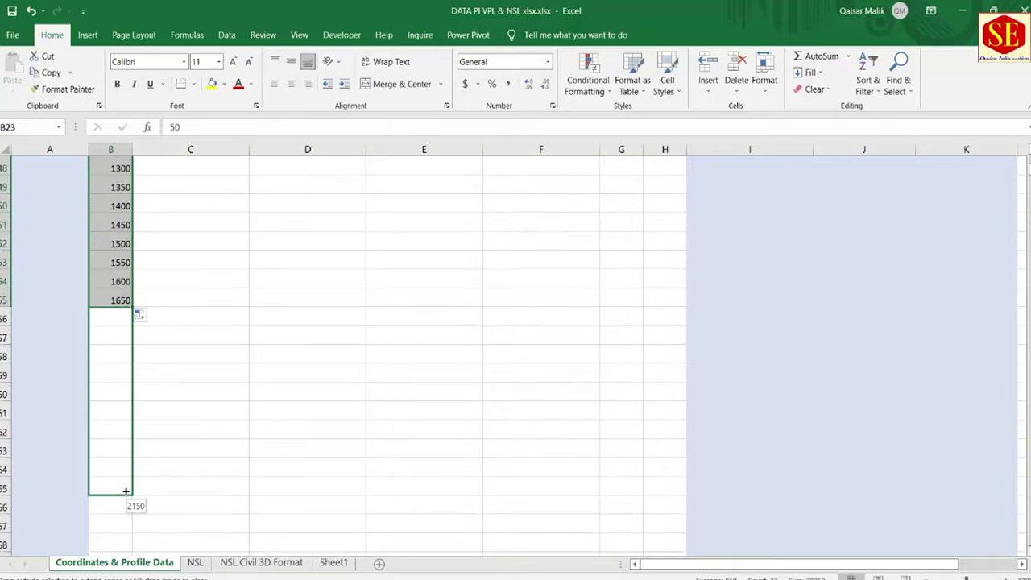
{"action": "left_click_drag", "start_coordinate": [126, 490], "coordinate": [126, 491]}
Step: Delete the extra station 2100 in B64, beyond the alignment end
{"action": "scroll", "coordinate": [479, 424], "scroll_direction": "up", "scroll_amount": 8}
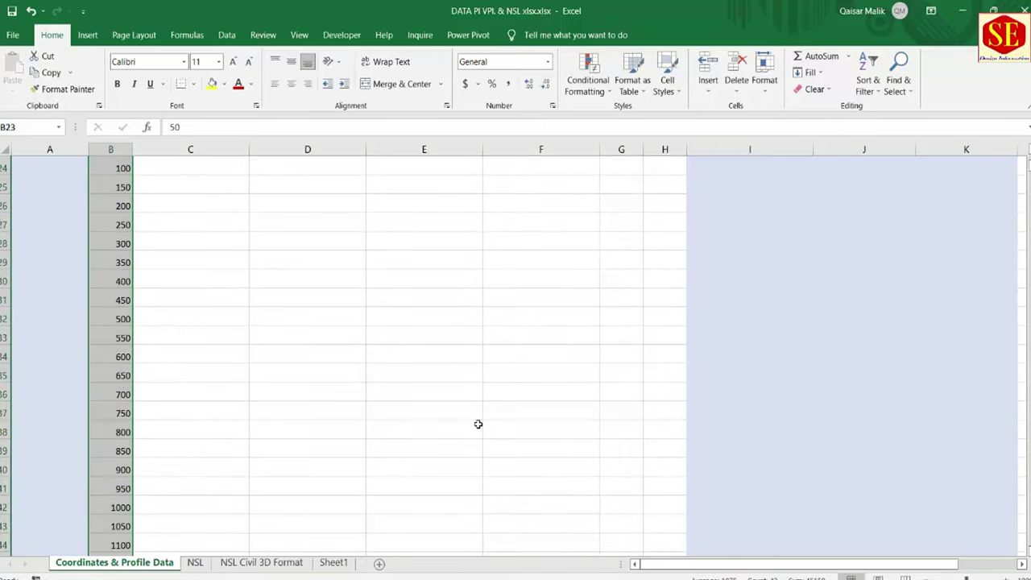
{"action": "scroll", "coordinate": [478, 423], "scroll_direction": "up", "scroll_amount": 8}
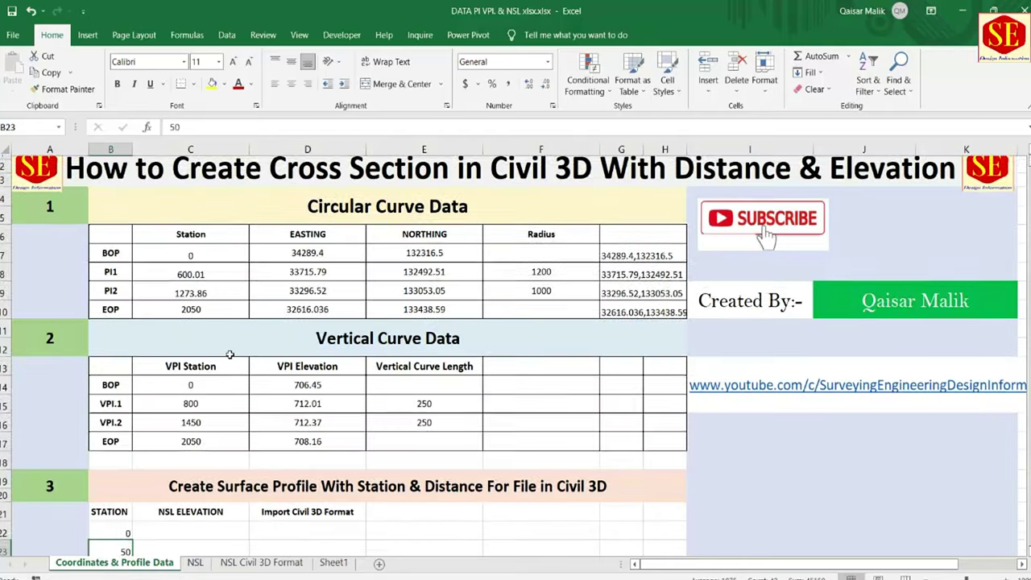
{"action": "scroll", "coordinate": [190, 331], "scroll_direction": "down", "scroll_amount": 15}
{"action": "left_click", "coordinate": [119, 505]}
{"action": "left_click", "coordinate": [119, 505]}
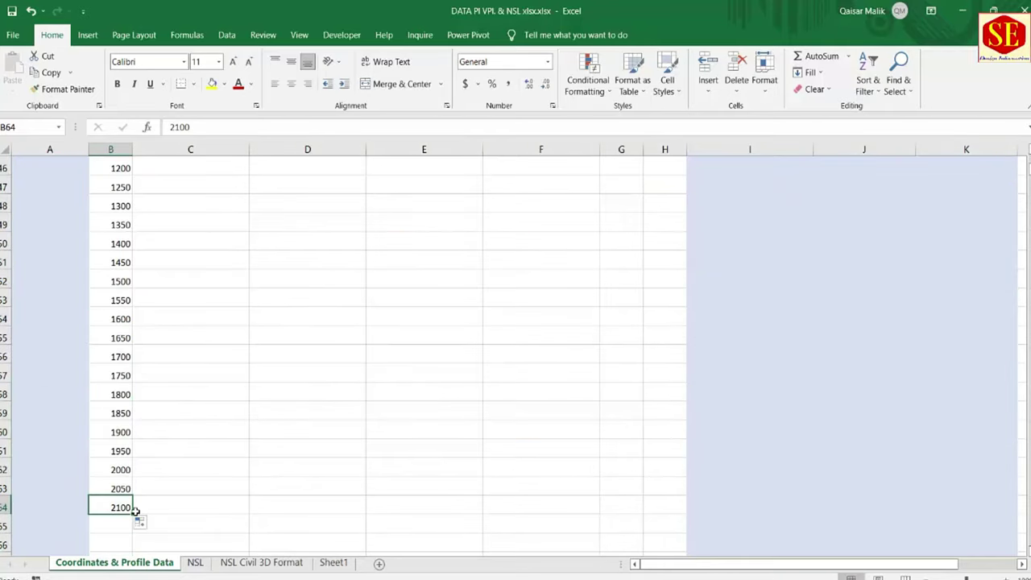
{"action": "key", "text": "Delete"}
Step: Select C22 under NSL ELEVATION, then go to the NSL Civil 3D Format sheet
{"action": "scroll", "coordinate": [140, 397], "scroll_direction": "up", "scroll_amount": 7}
{"action": "scroll", "coordinate": [145, 394], "scroll_direction": "up", "scroll_amount": 7}
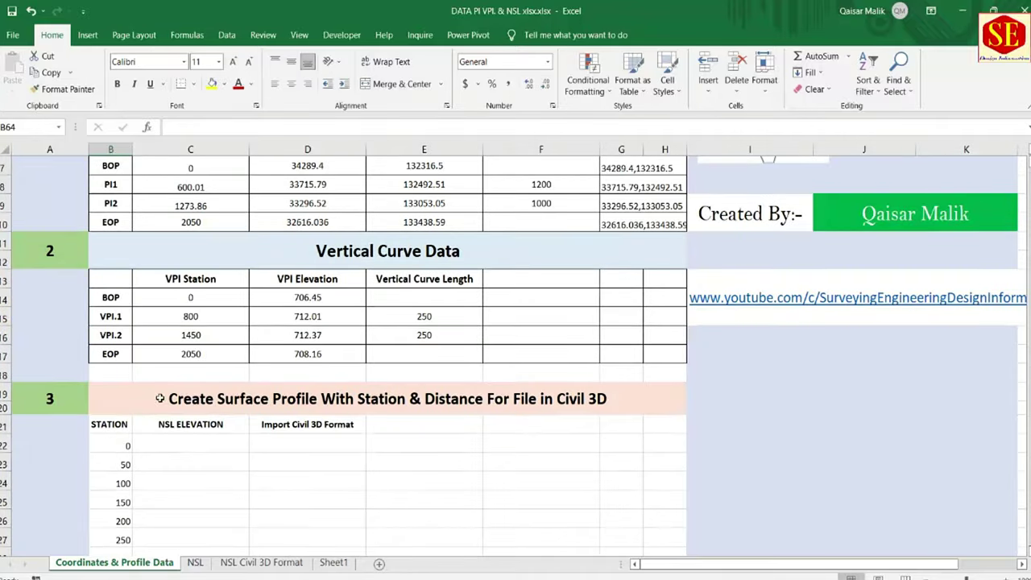
{"action": "scroll", "coordinate": [234, 410], "scroll_direction": "down", "scroll_amount": 3}
{"action": "left_click", "coordinate": [188, 334]}
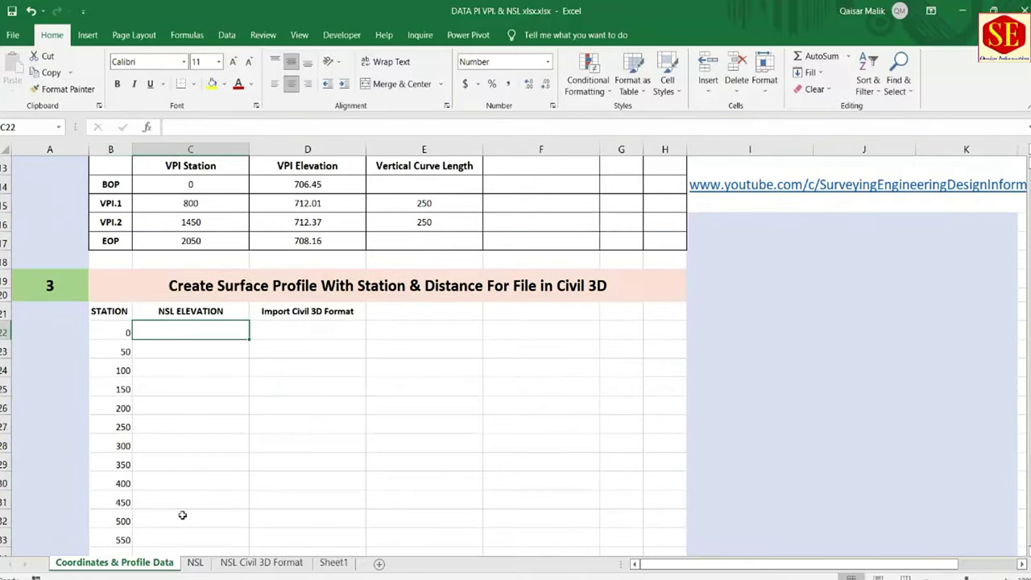
{"action": "left_click", "coordinate": [250, 563]}
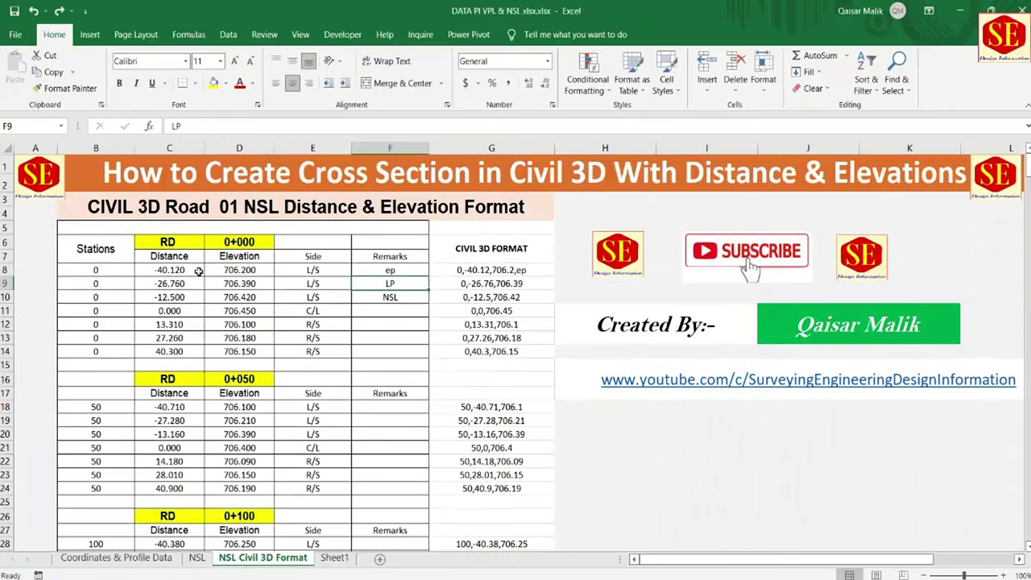
Step: Select the table B8:F463 and add filter controls to its headers
{"action": "left_click_drag", "start_coordinate": [338, 257], "coordinate": [326, 355]}
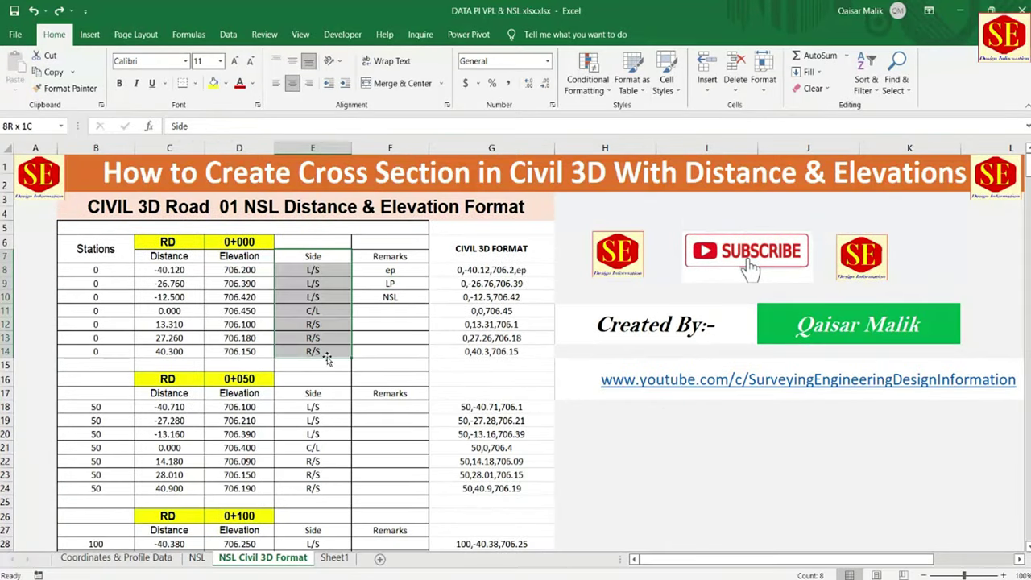
{"action": "left_click", "coordinate": [317, 307]}
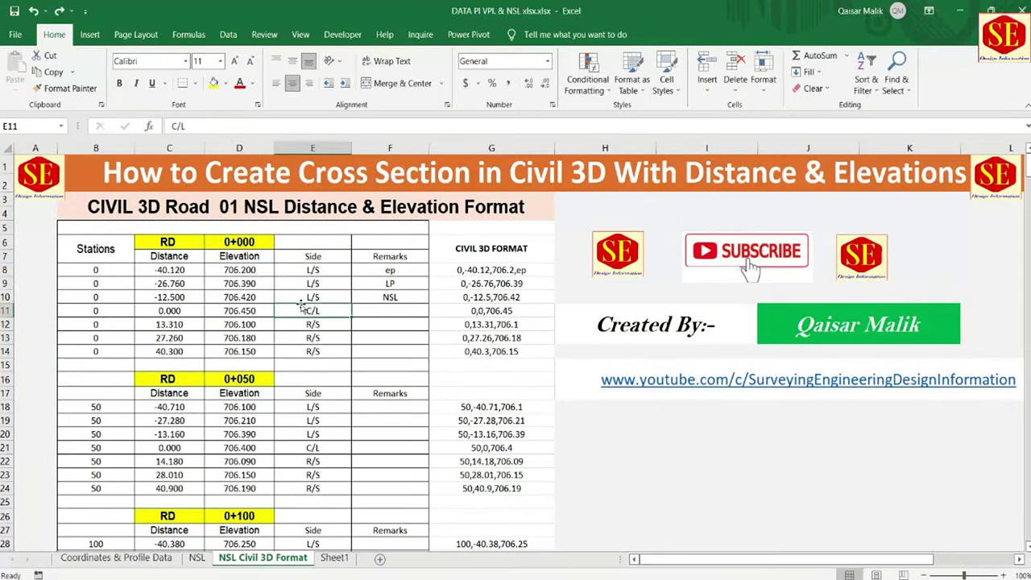
{"action": "left_click", "coordinate": [223, 308]}
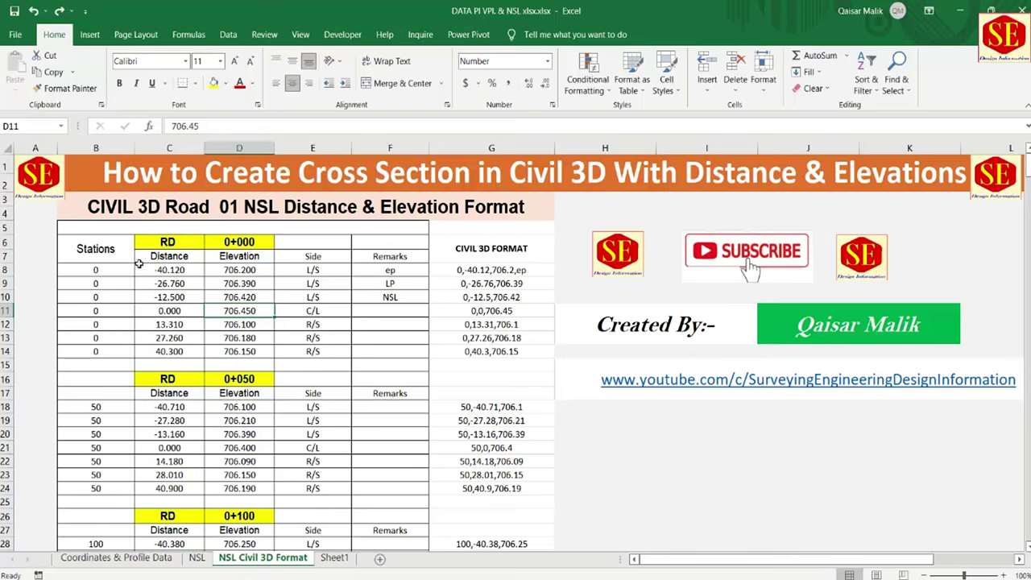
{"action": "mouse_move", "coordinate": [78, 270]}
{"action": "left_mouse_down"}
{"action": "mouse_move", "coordinate": [389, 548]}
{"action": "mouse_move", "coordinate": [429, 532]}
{"action": "left_mouse_up"}
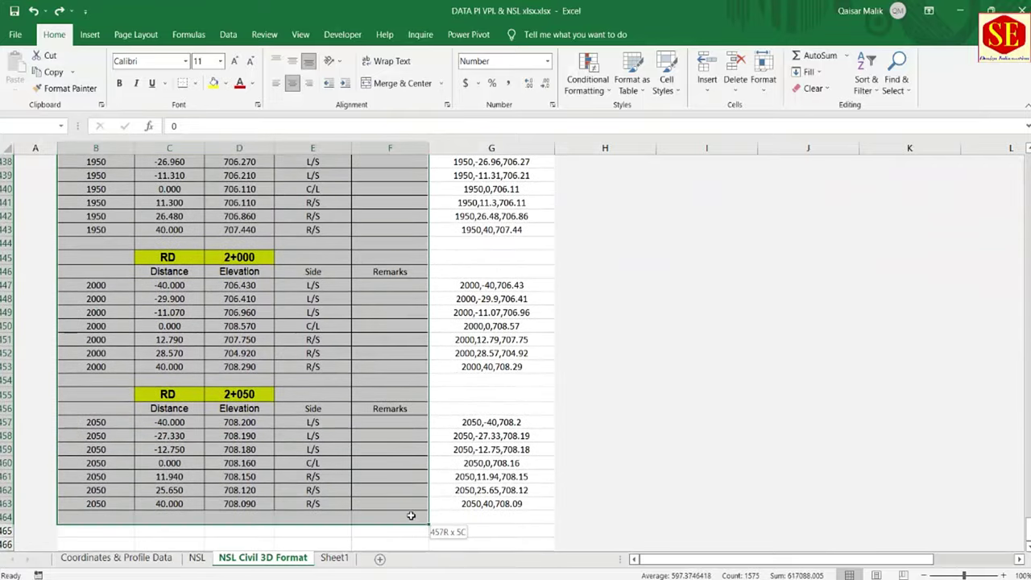
{"action": "left_click_drag", "start_coordinate": [428, 532], "coordinate": [428, 507]}
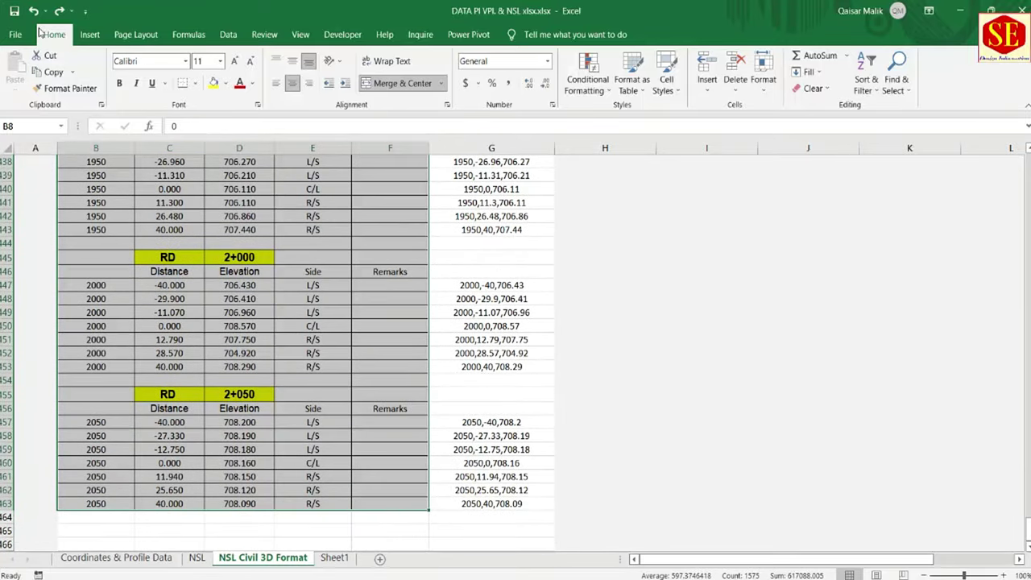
{"action": "left_click", "coordinate": [879, 92]}
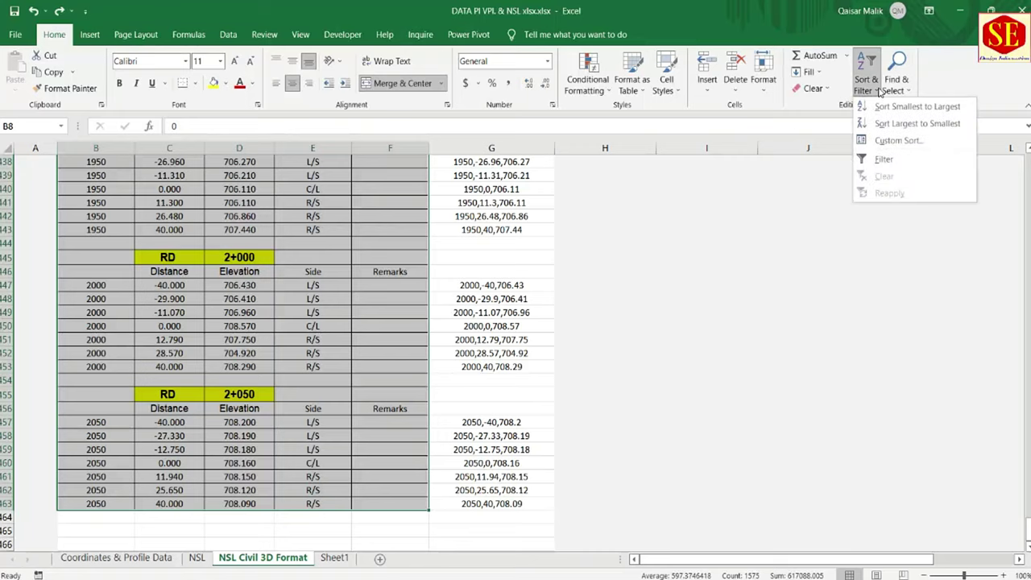
{"action": "left_click", "coordinate": [892, 161]}
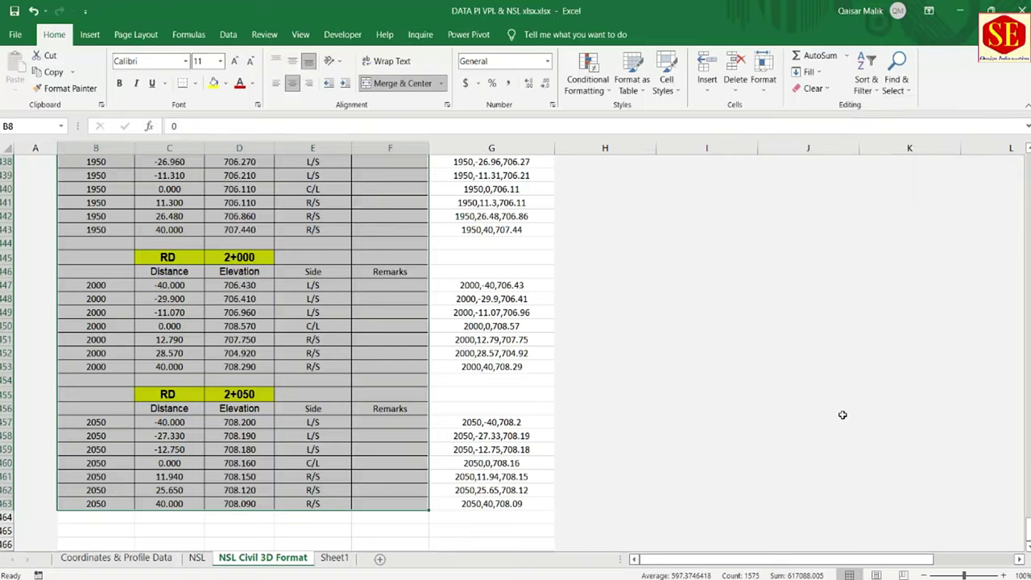
{"action": "left_click_drag", "start_coordinate": [1028, 523], "coordinate": [1028, 158]}
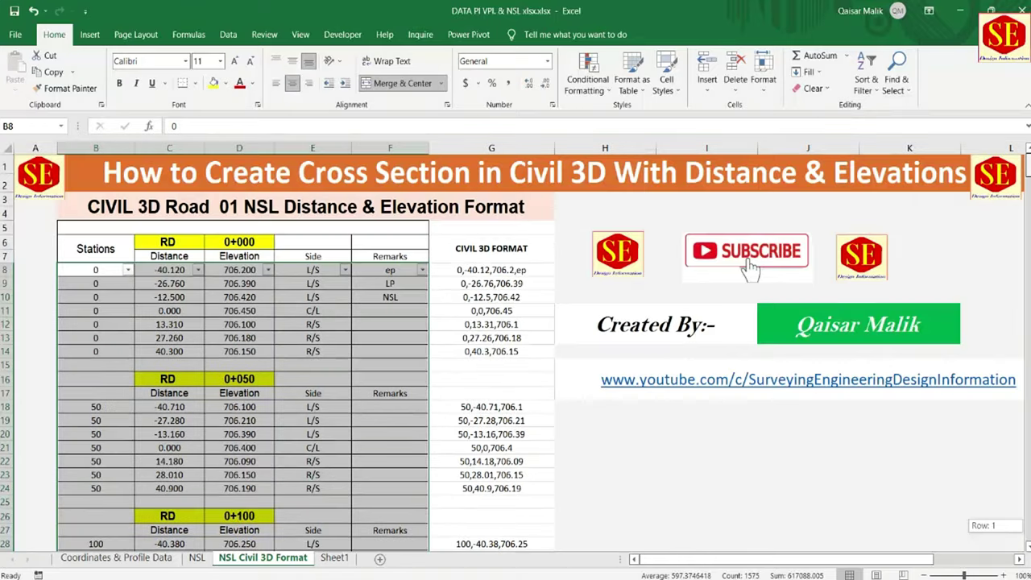
{"action": "left_click", "coordinate": [312, 297]}
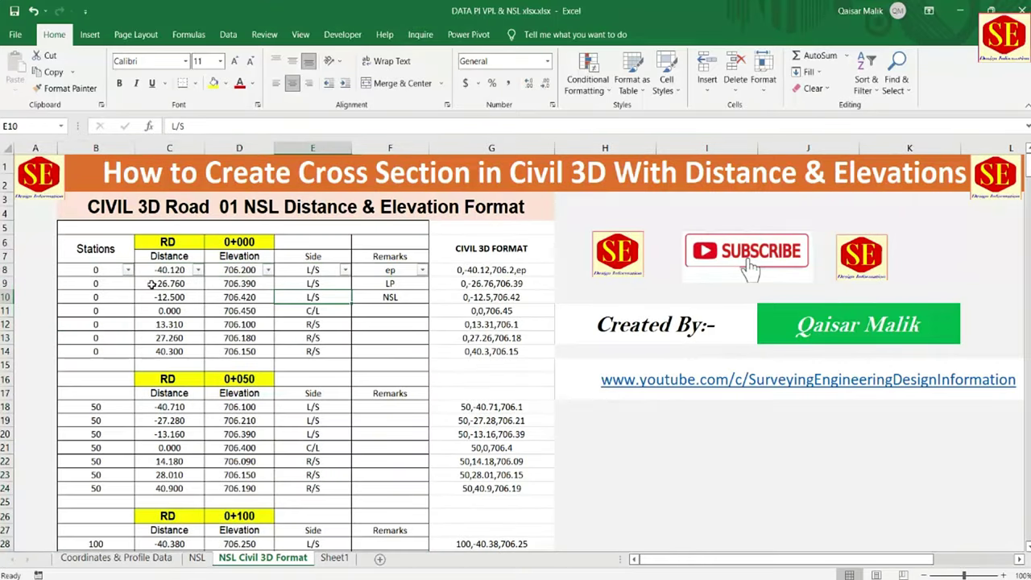
Step: Filter the Side column to show only C/L centreline rows
{"action": "left_click", "coordinate": [127, 270]}
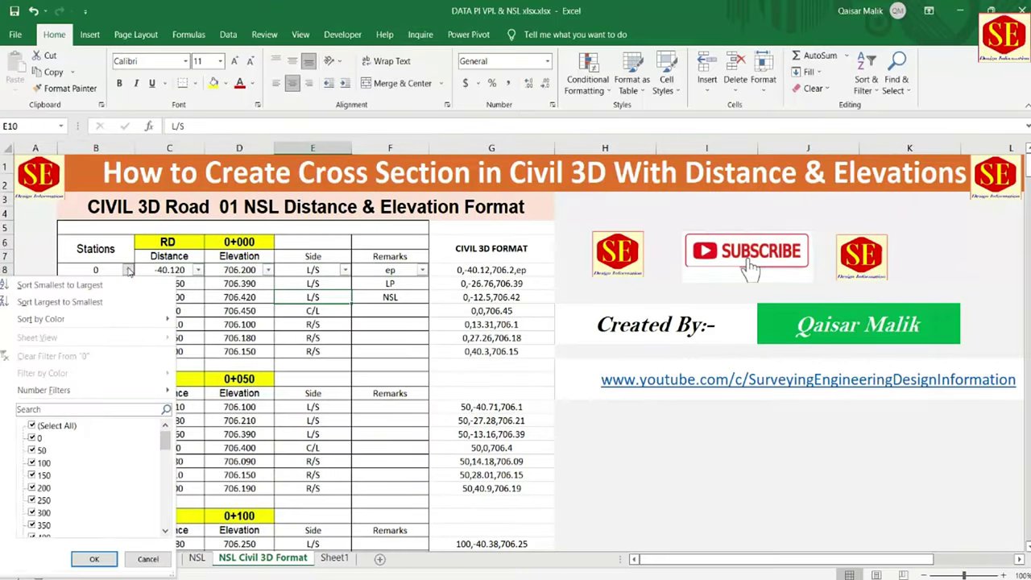
{"action": "left_click", "coordinate": [94, 558]}
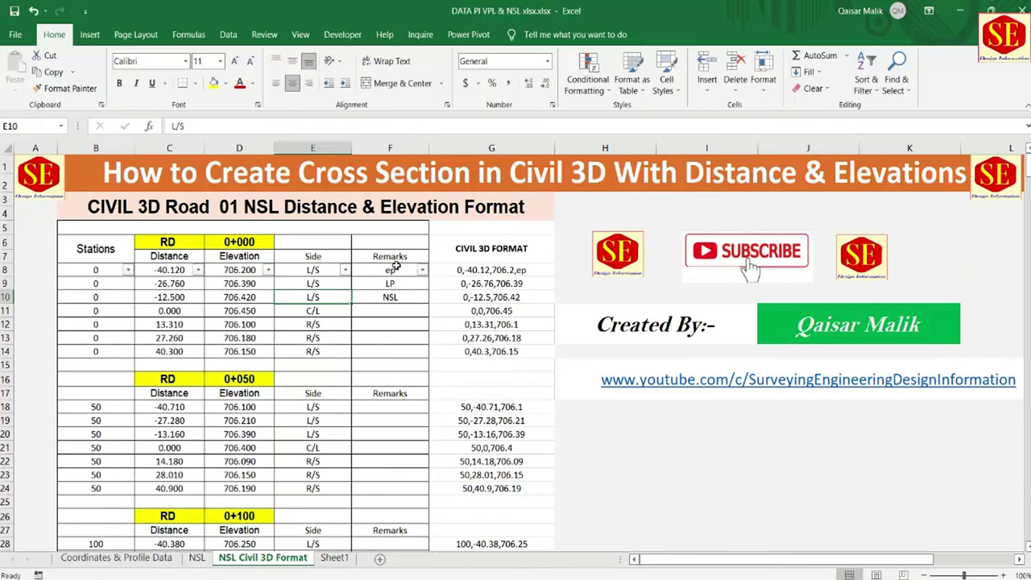
{"action": "left_click", "coordinate": [321, 270]}
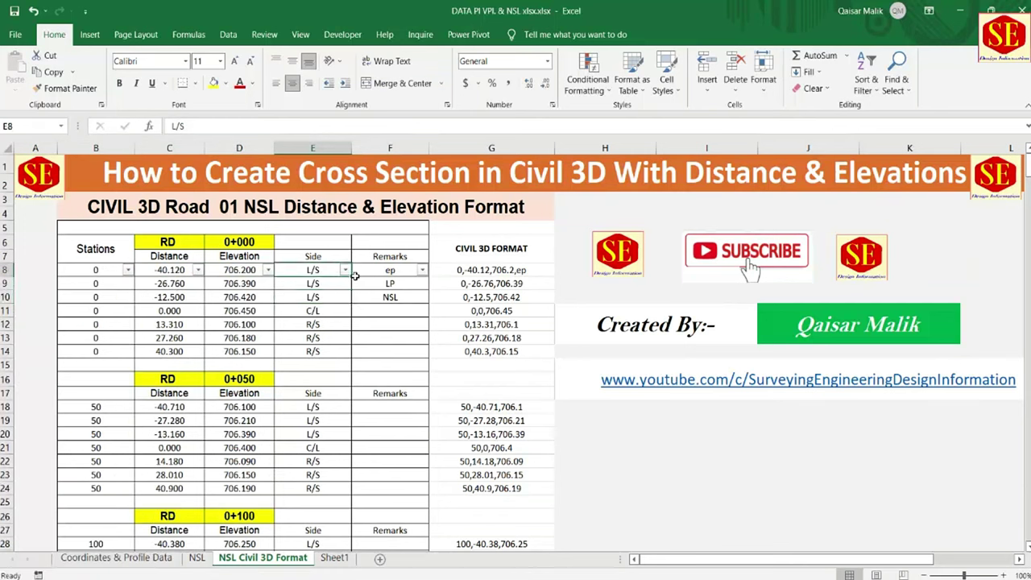
{"action": "left_click", "coordinate": [347, 270]}
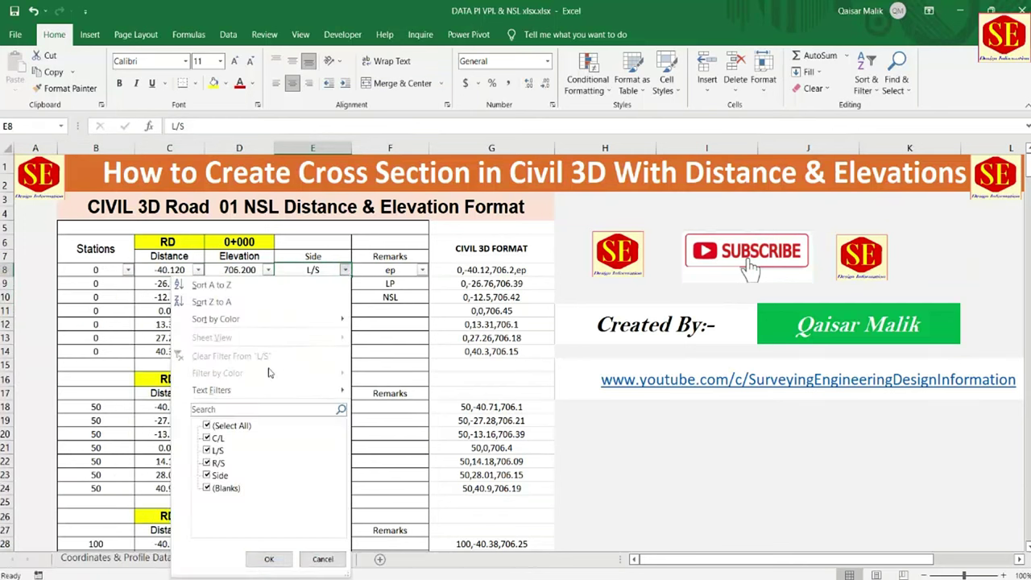
{"action": "left_click", "coordinate": [239, 427]}
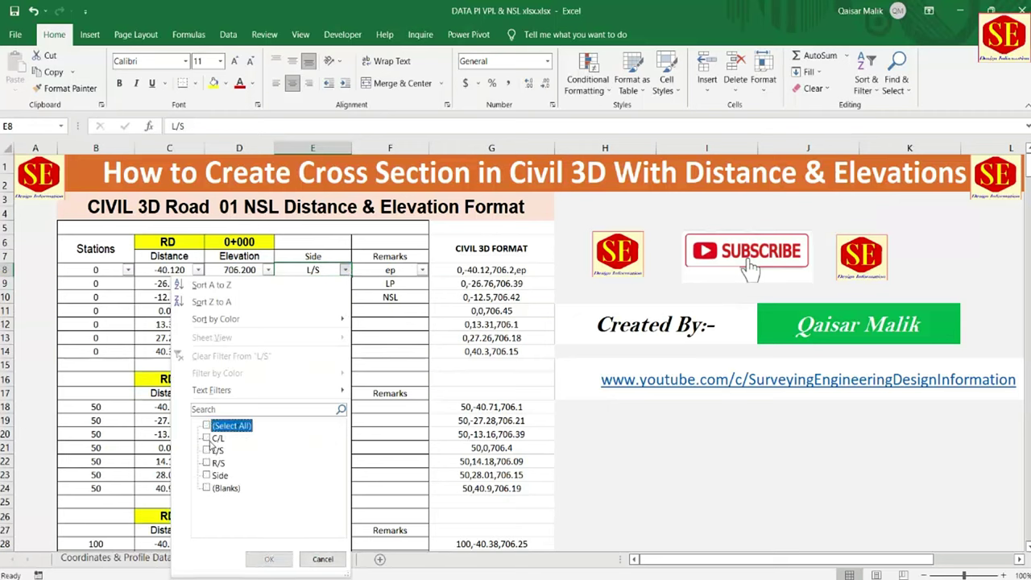
{"action": "left_click", "coordinate": [214, 442]}
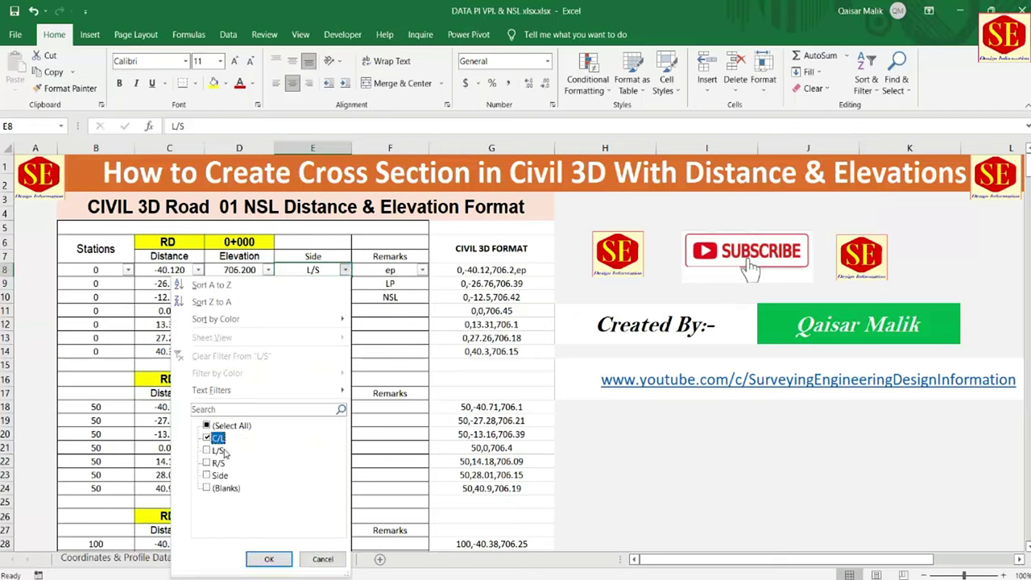
{"action": "left_click", "coordinate": [269, 559]}
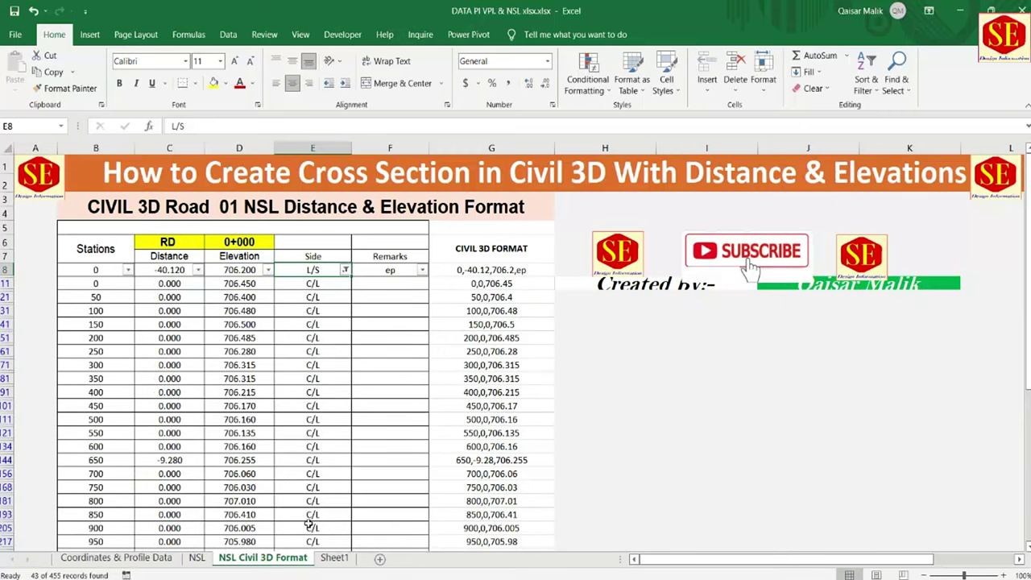
Step: Review the 43 filtered C/L rows and select their station, distance and elevation cells
{"action": "scroll", "coordinate": [323, 294], "scroll_direction": "down", "scroll_amount": 2}
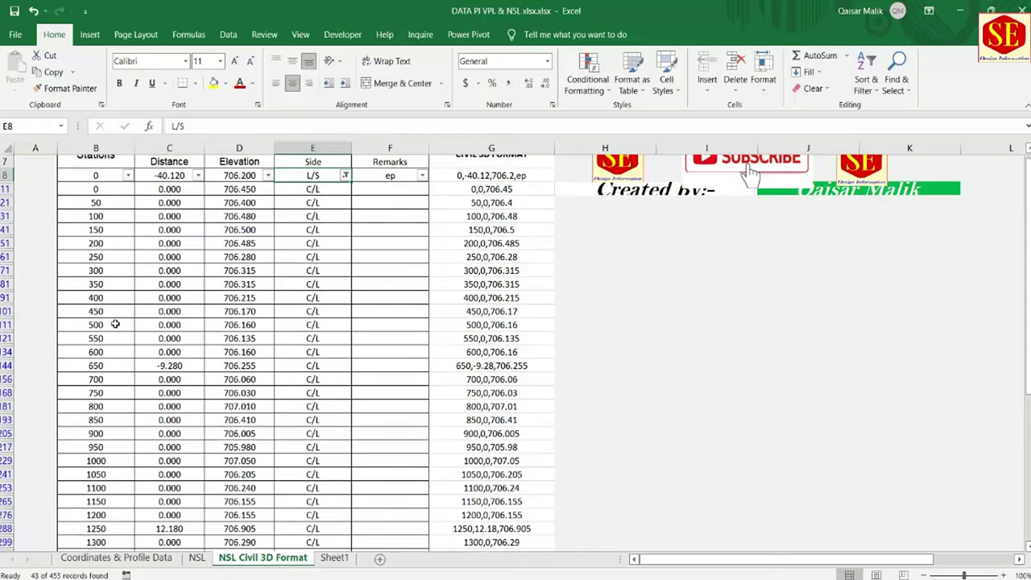
{"action": "scroll", "coordinate": [98, 306], "scroll_direction": "down", "scroll_amount": 1}
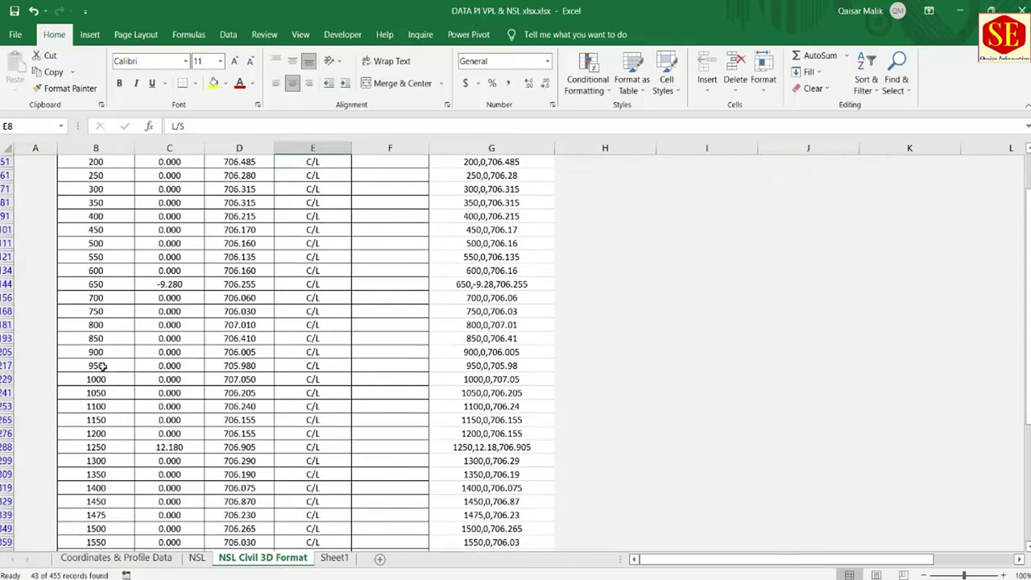
{"action": "scroll", "coordinate": [103, 379], "scroll_direction": "down", "scroll_amount": 1}
{"action": "scroll", "coordinate": [95, 499], "scroll_direction": "down", "scroll_amount": 1}
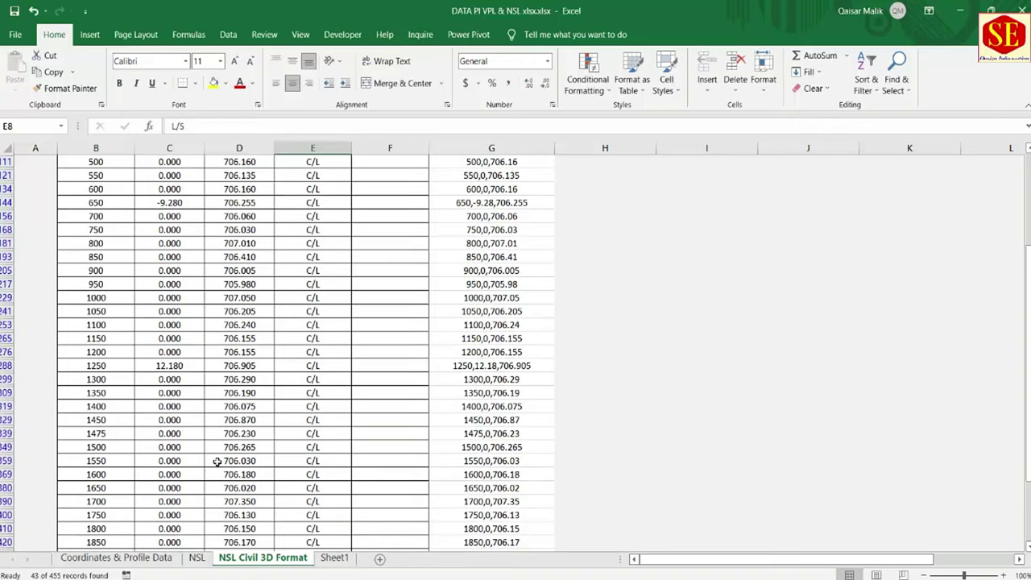
{"action": "scroll", "coordinate": [226, 405], "scroll_direction": "up", "scroll_amount": 2}
{"action": "scroll", "coordinate": [239, 324], "scroll_direction": "up", "scroll_amount": 2}
{"action": "scroll", "coordinate": [243, 308], "scroll_direction": "up", "scroll_amount": 2}
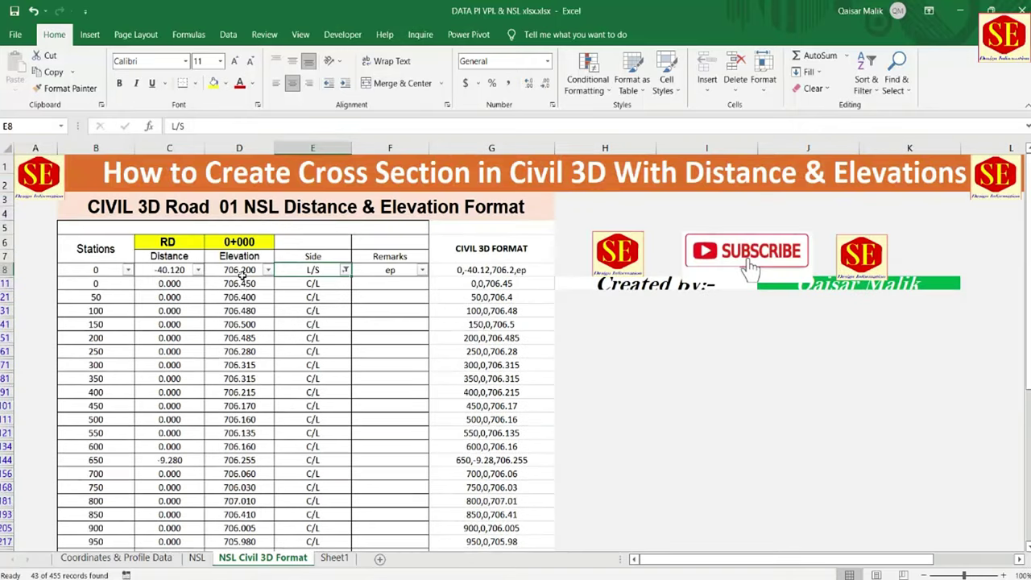
{"action": "scroll", "coordinate": [259, 314], "scroll_direction": "down", "scroll_amount": 1}
{"action": "mouse_move", "coordinate": [96, 264]}
{"action": "left_mouse_down"}
{"action": "mouse_move", "coordinate": [248, 457]}
{"action": "mouse_move", "coordinate": [261, 576]}
{"action": "mouse_move", "coordinate": [266, 488]}
{"action": "left_mouse_up"}
Step: Copy the filtered centreline cells and paste them at I21 on Coordinates & Profile Data
{"action": "right_click", "coordinate": [207, 445]}
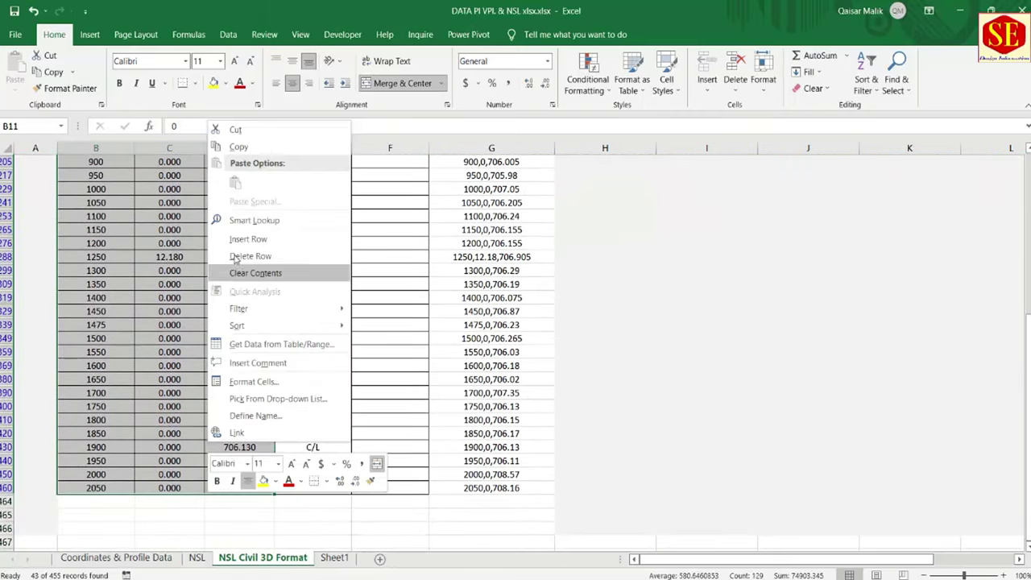
{"action": "left_click", "coordinate": [260, 148]}
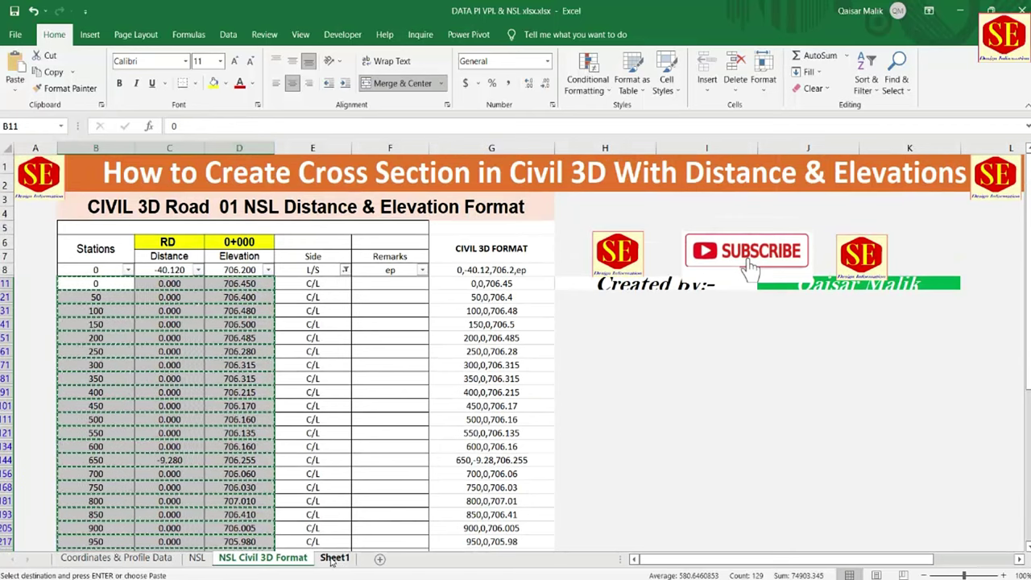
{"action": "left_click", "coordinate": [145, 558]}
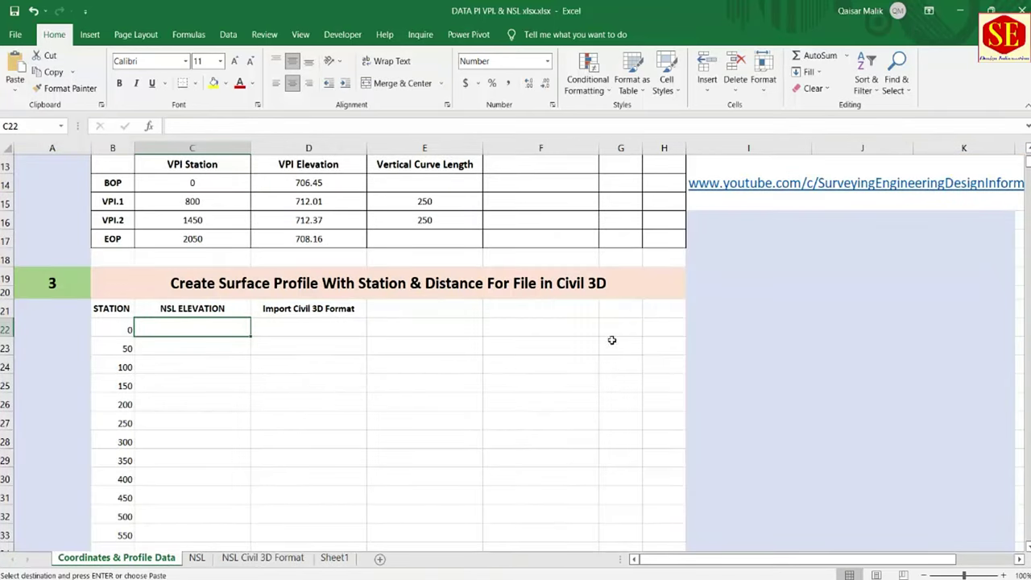
{"action": "left_click", "coordinate": [734, 313]}
{"action": "right_click", "coordinate": [748, 313]}
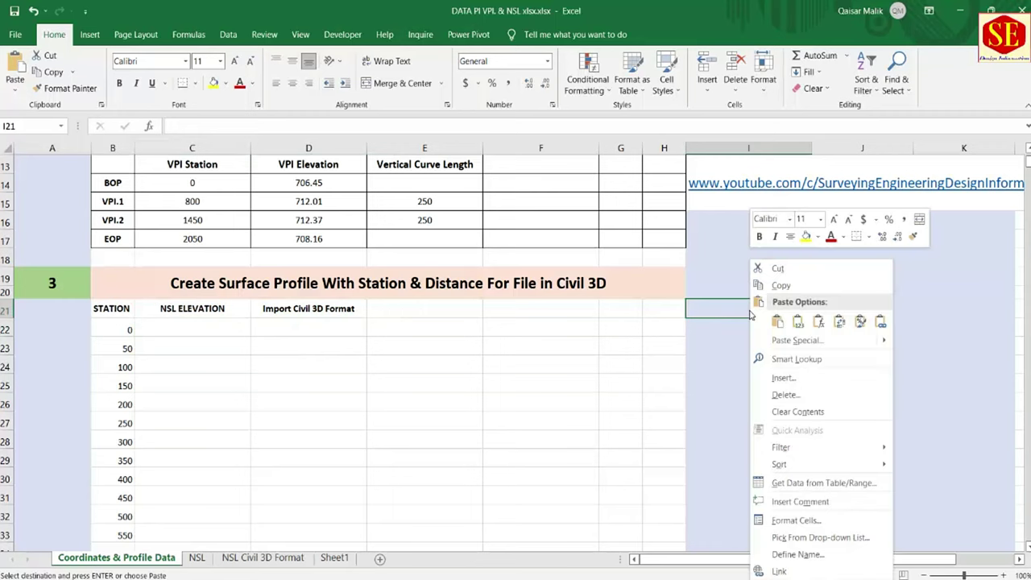
{"action": "left_click", "coordinate": [799, 322]}
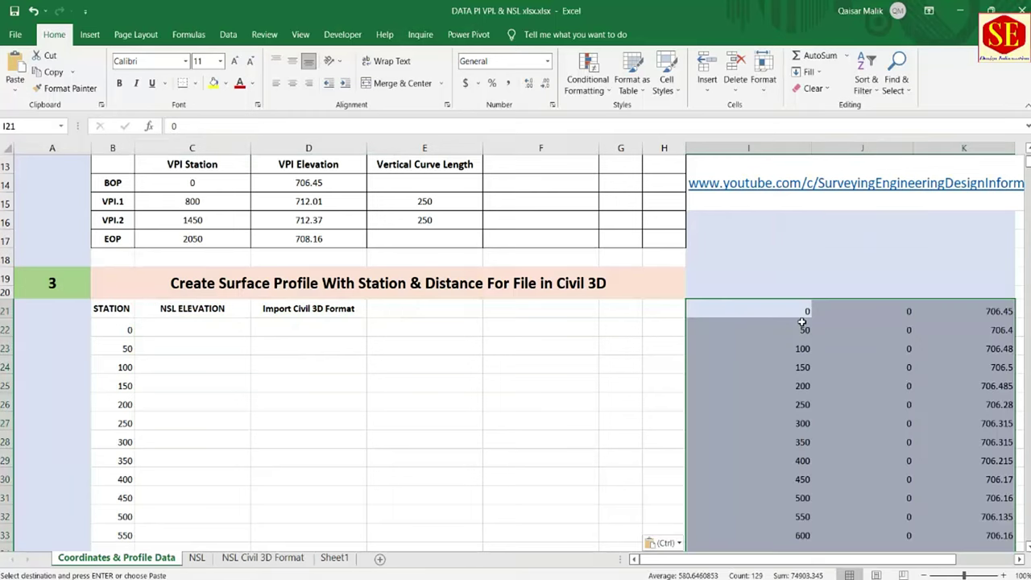
Step: Copy the column K elevations down to 708.16 and paste them into C22 under NSL ELEVATION
{"action": "left_click_drag", "start_coordinate": [726, 559], "coordinate": [782, 560]}
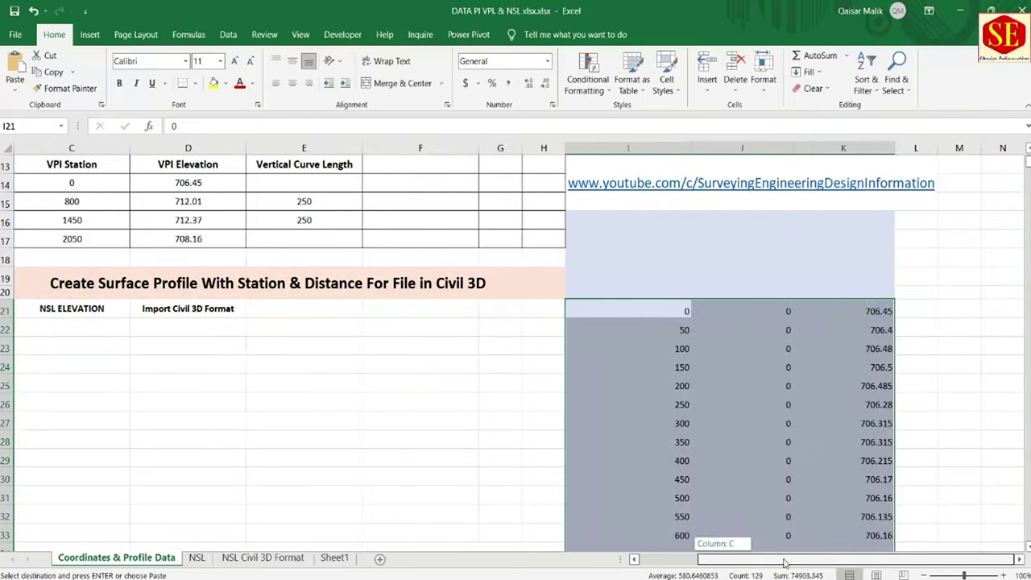
{"action": "left_click", "coordinate": [798, 310]}
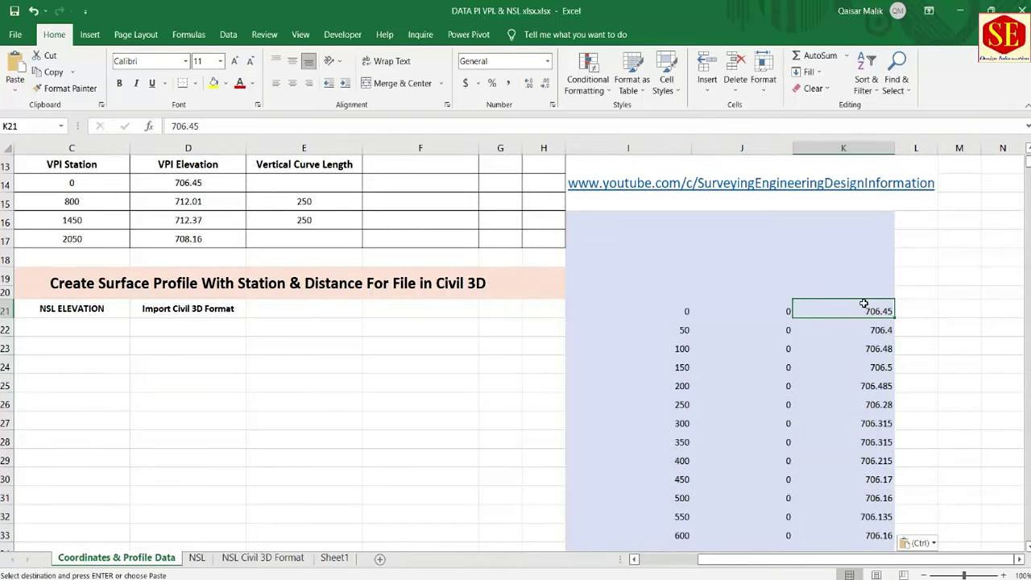
{"action": "left_click_drag", "start_coordinate": [863, 303], "coordinate": [867, 575]}
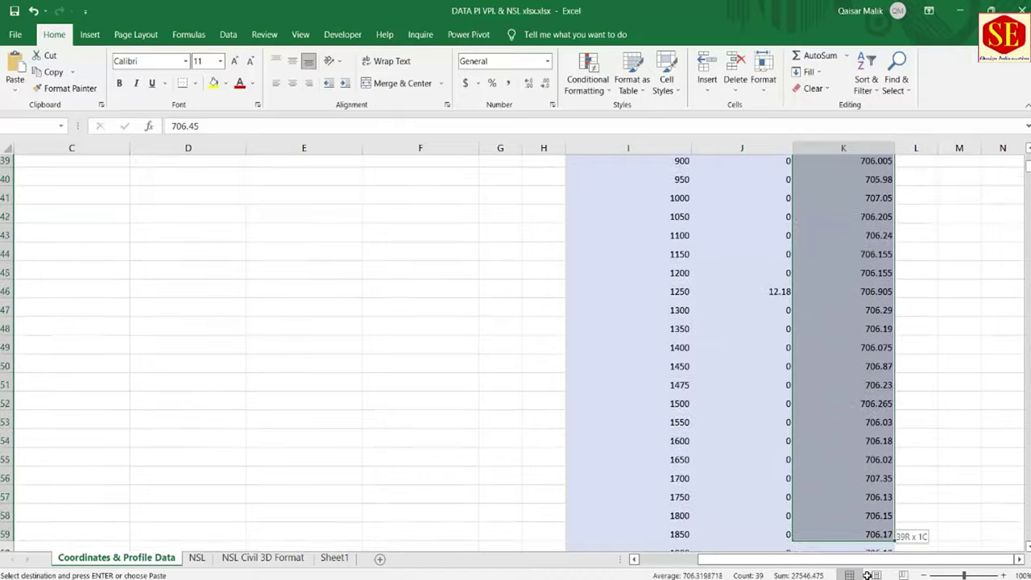
{"action": "left_click_drag", "start_coordinate": [867, 575], "coordinate": [867, 522]}
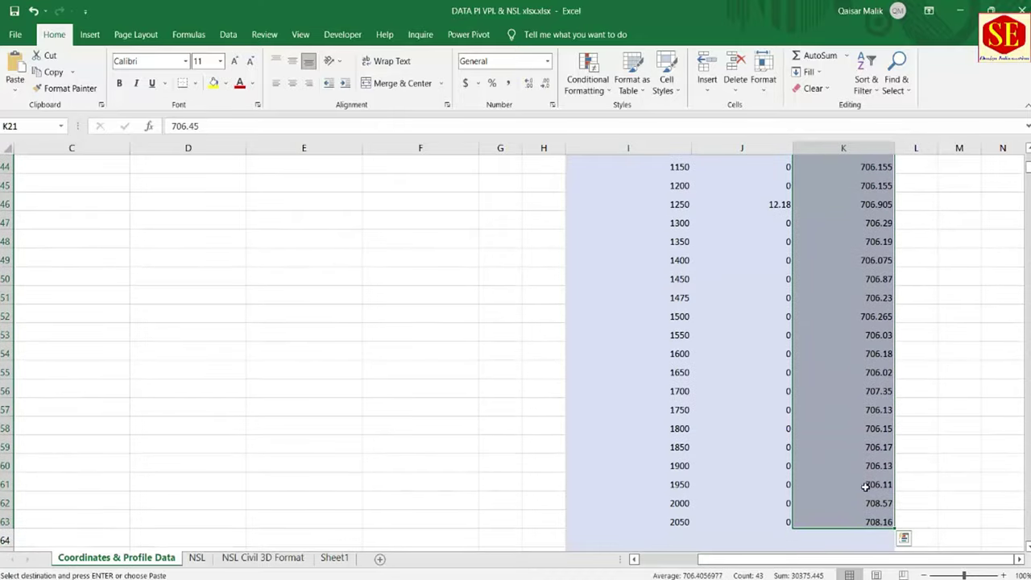
{"action": "right_click", "coordinate": [865, 486]}
{"action": "left_click", "coordinate": [894, 195]}
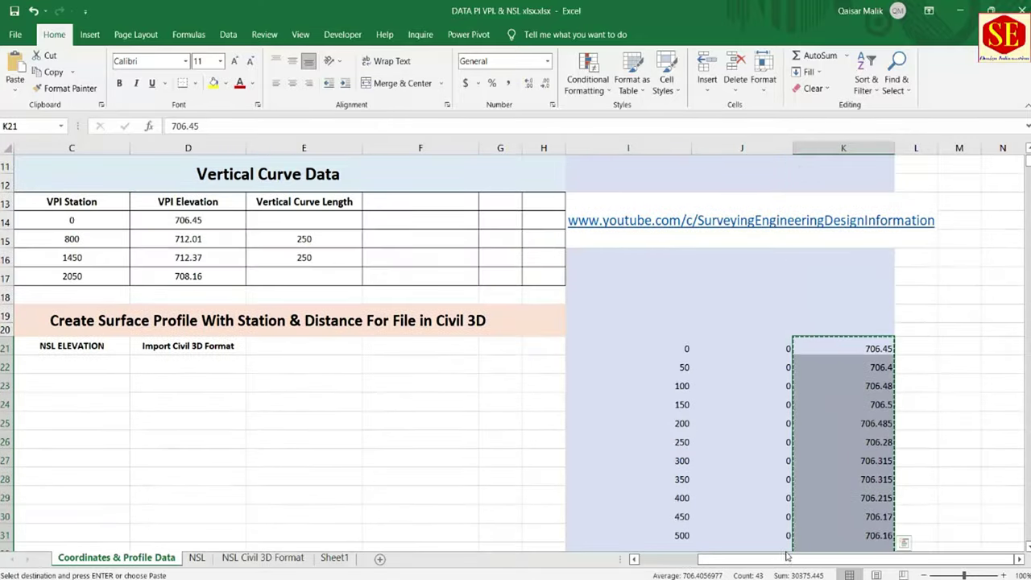
{"action": "left_click_drag", "start_coordinate": [787, 556], "coordinate": [731, 556]}
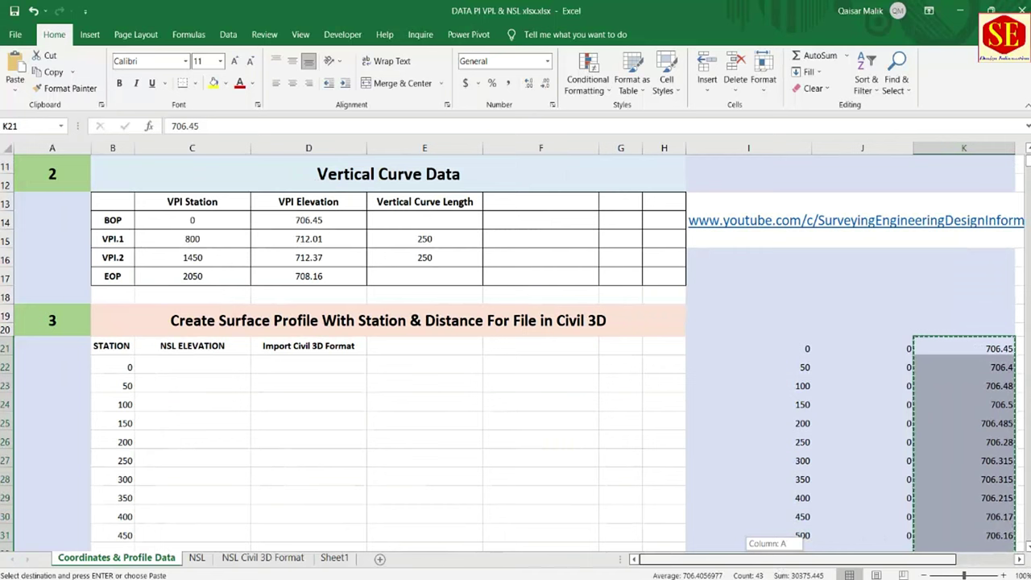
{"action": "right_click", "coordinate": [176, 366]}
{"action": "key", "text": "ctrl+v"}
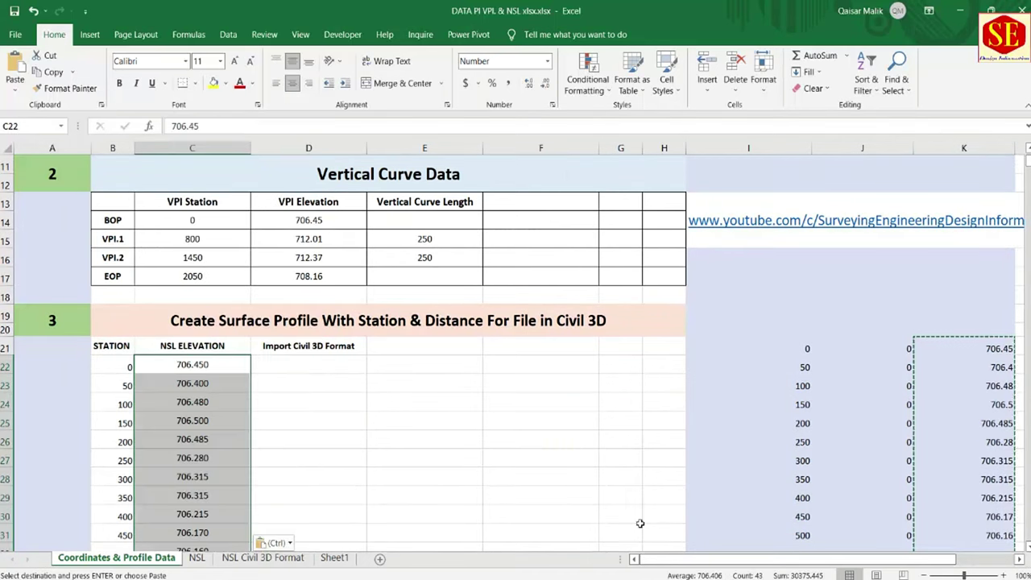
Step: Clear the temporary helper values in columns I to K
{"action": "left_click", "coordinate": [967, 364]}
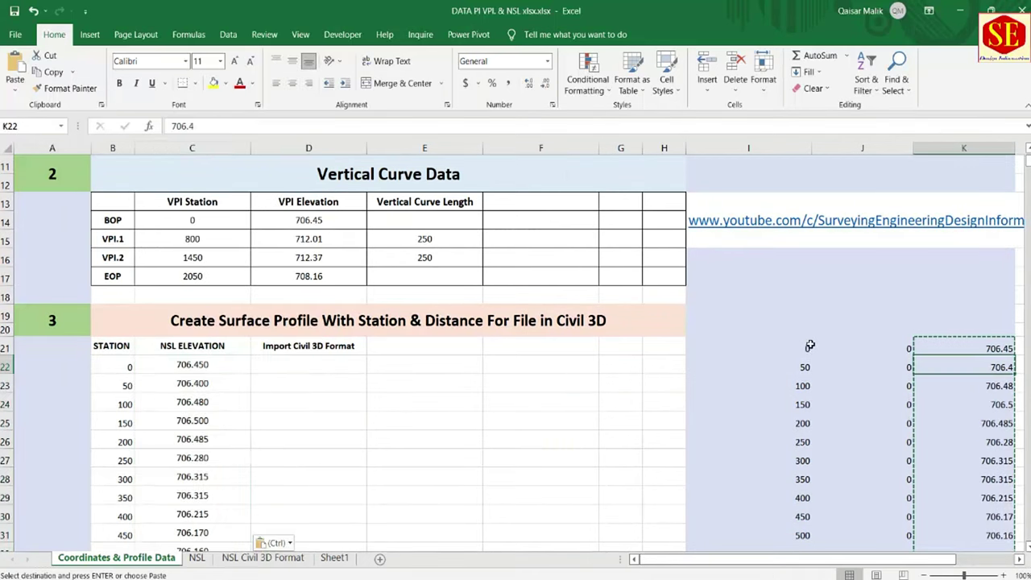
{"action": "left_click_drag", "start_coordinate": [810, 348], "coordinate": [1006, 533]}
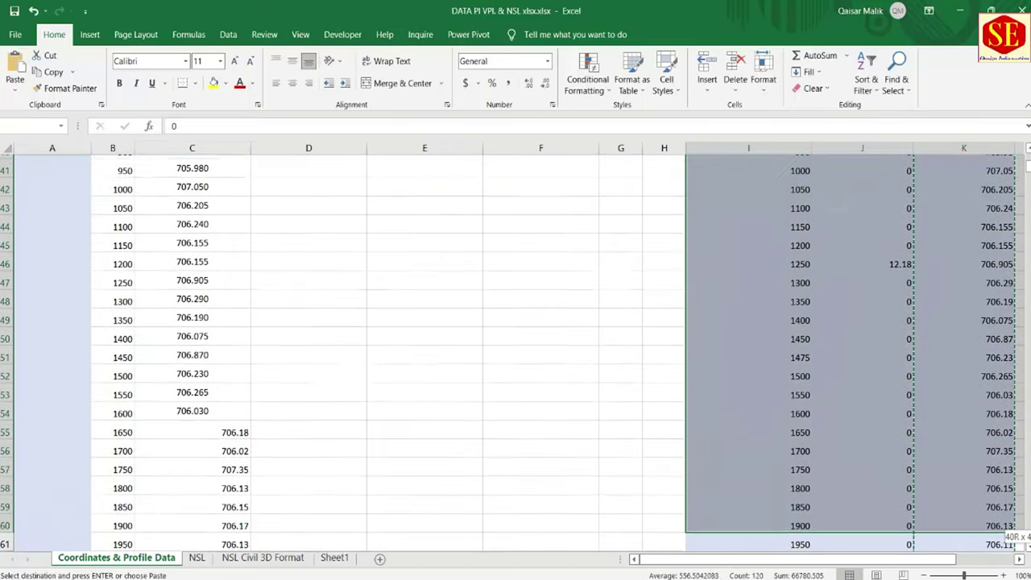
{"action": "left_click_drag", "start_coordinate": [1011, 533], "coordinate": [878, 512]}
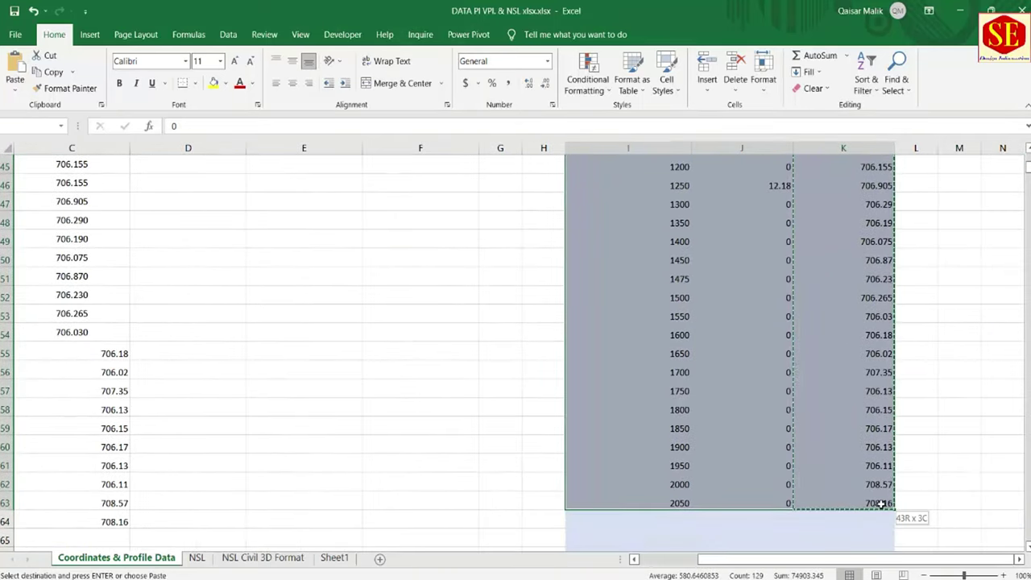
{"action": "key", "text": "Delete"}
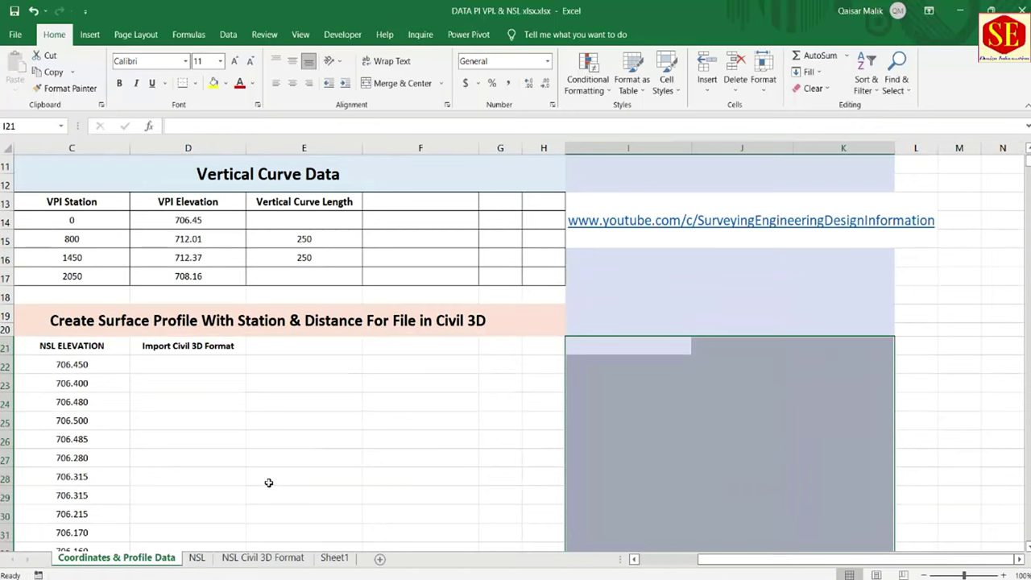
{"action": "left_click", "coordinate": [269, 482]}
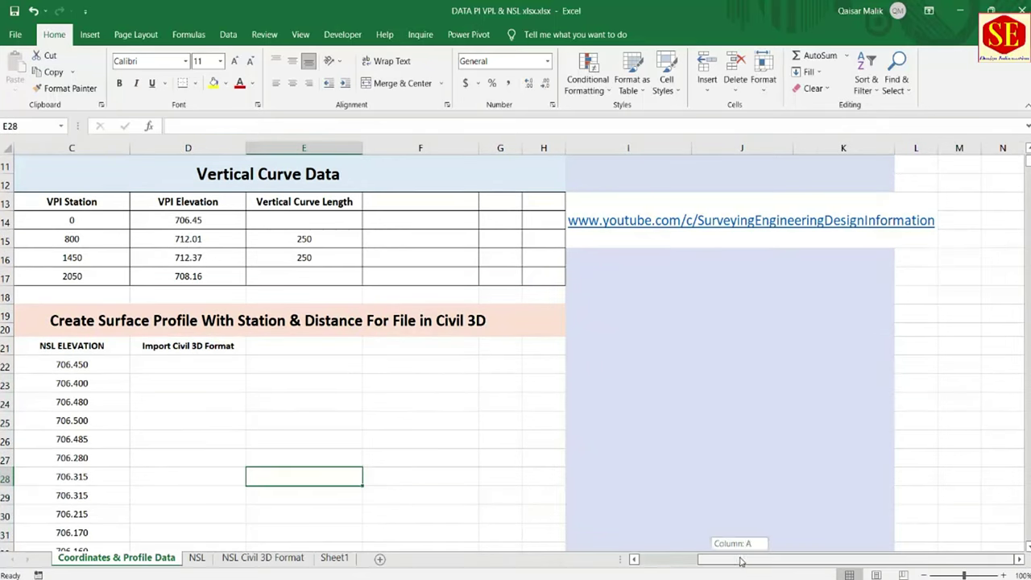
Step: Return to Coordinates & Profile Data and start a formula with = in D22
{"action": "left_click_drag", "start_coordinate": [747, 558], "coordinate": [688, 558]}
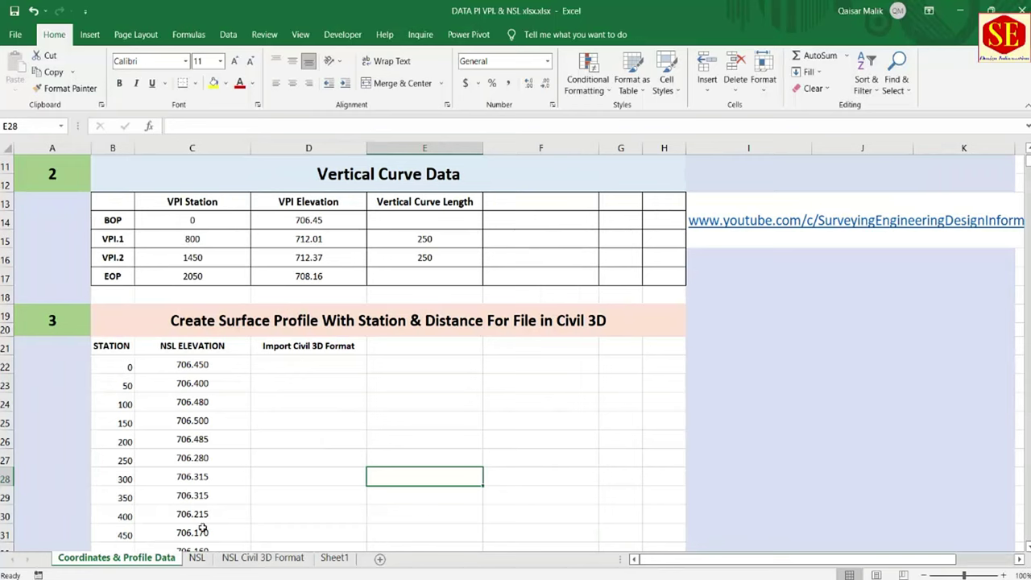
{"action": "left_click", "coordinate": [245, 558]}
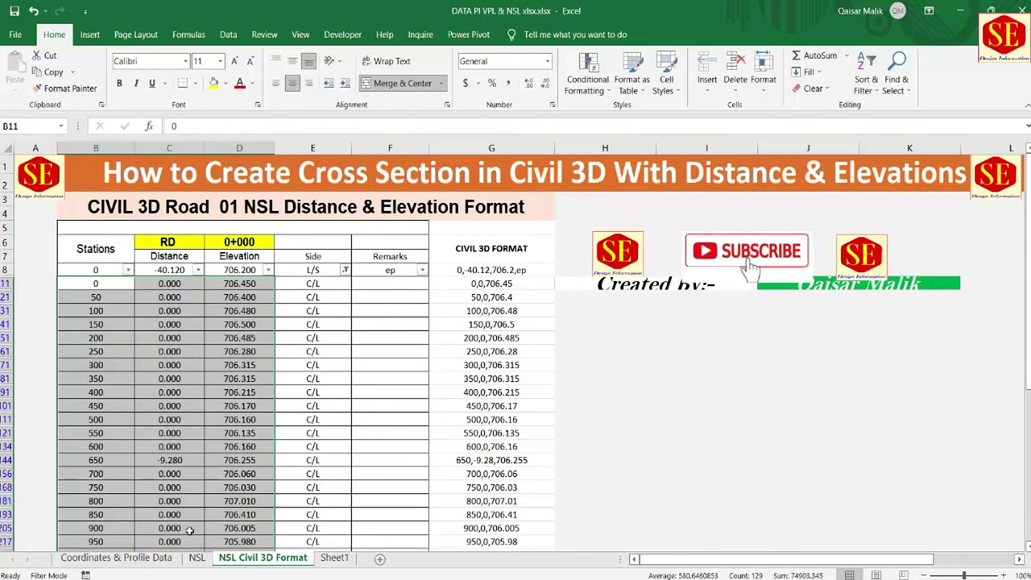
{"action": "left_click", "coordinate": [116, 557]}
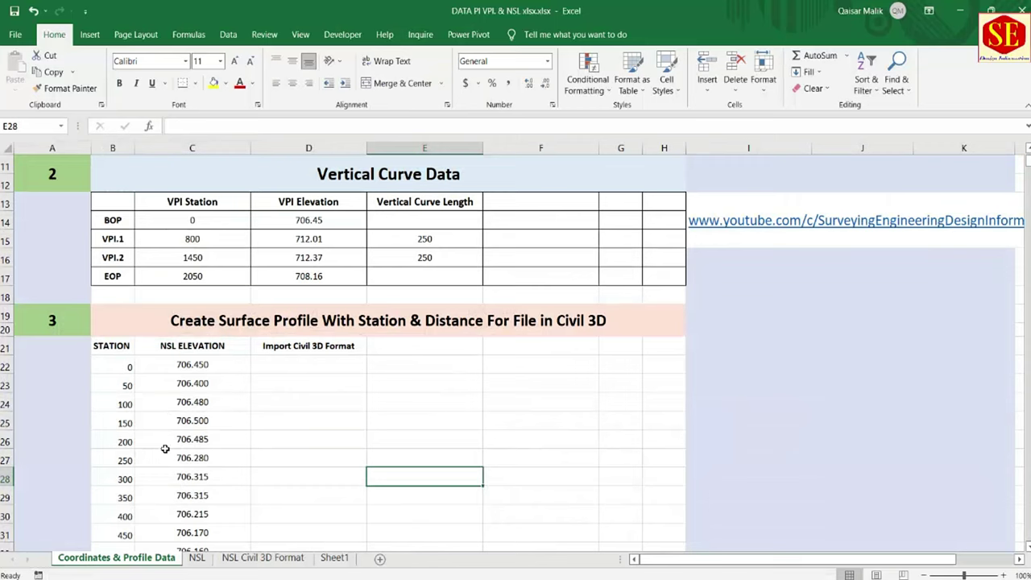
{"action": "left_click", "coordinate": [265, 371]}
{"action": "type", "text": "="}
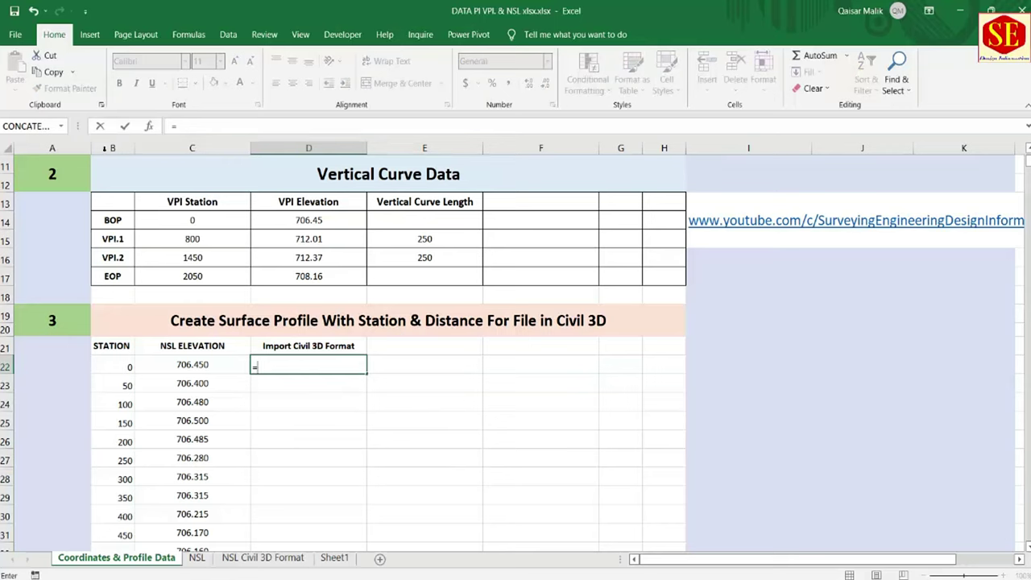
Step: Insert an empty CONCATENATE function into D22 via More Functions in the All category
{"action": "left_click", "coordinate": [62, 127]}
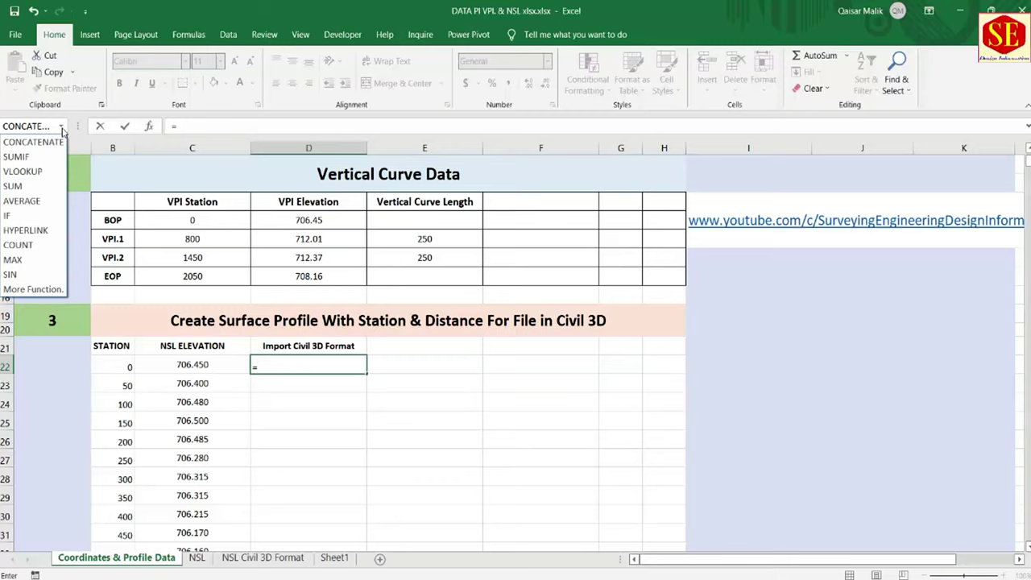
{"action": "left_click", "coordinate": [36, 290]}
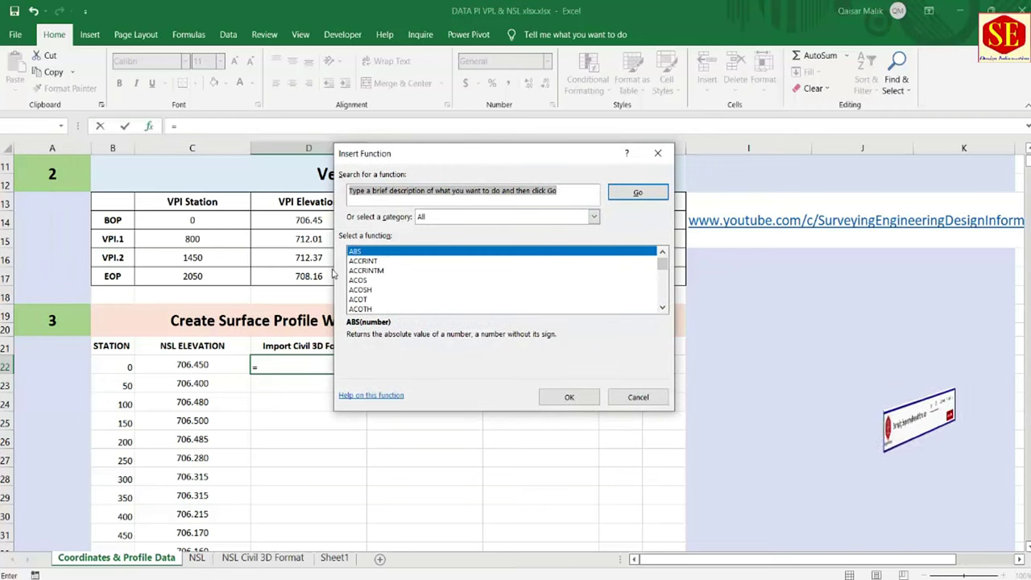
{"action": "left_click", "coordinate": [595, 216]}
{"action": "left_click", "coordinate": [471, 232]}
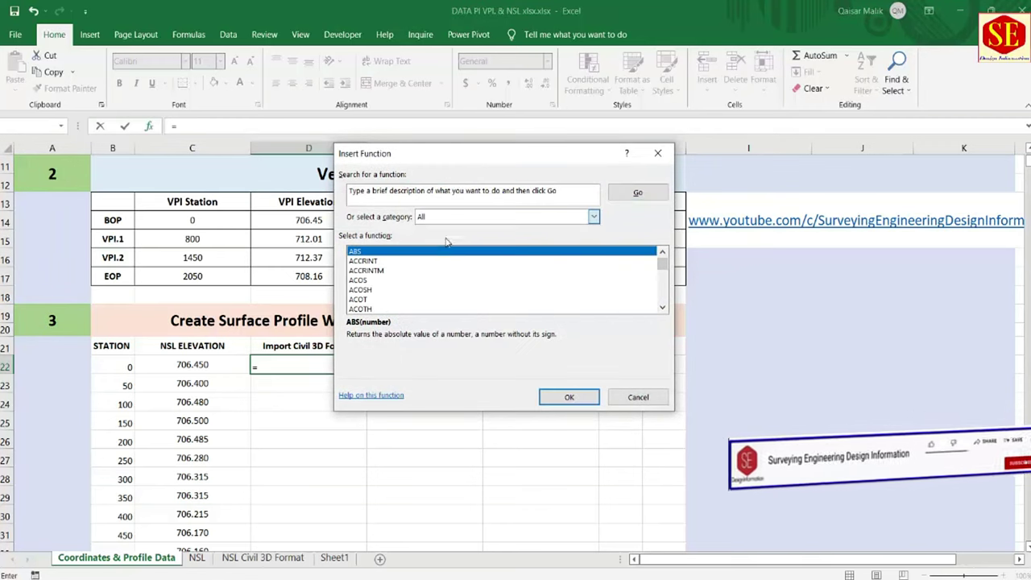
{"action": "left_click", "coordinate": [366, 271]}
{"action": "key", "text": "Down"}
{"action": "key", "text": "Down"}
{"action": "key", "text": "Down"}
{"action": "key", "text": "Down"}
{"action": "key", "text": "Down"}
{"action": "key", "text": "Down"}
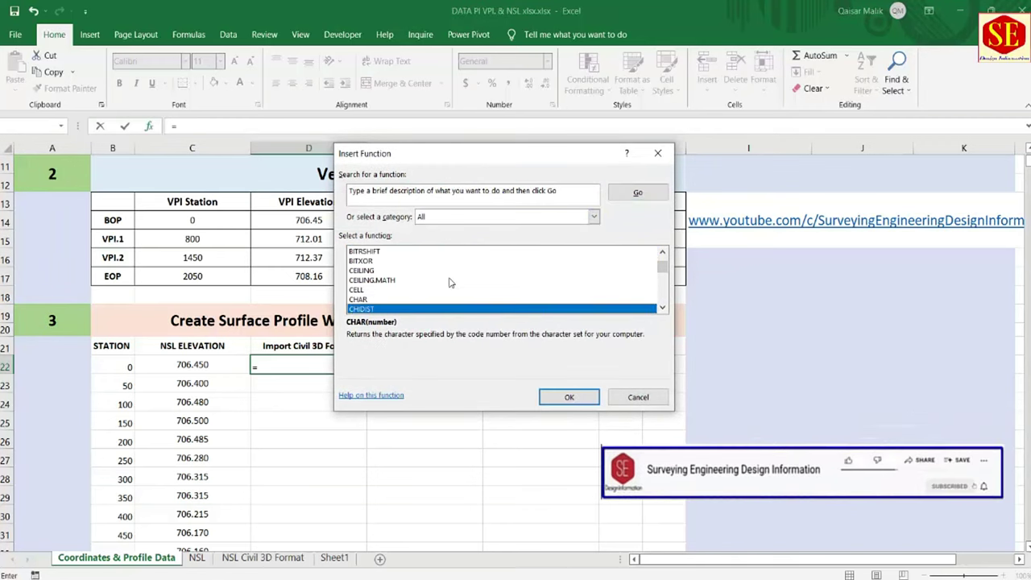
{"action": "key", "text": "Down"}
{"action": "key", "text": "Down"}
{"action": "key", "text": "Down"}
{"action": "key", "text": "Down"}
{"action": "key", "text": "Down"}
{"action": "key", "text": "Down"}
{"action": "key", "text": "Down"}
{"action": "key", "text": "Down"}
{"action": "key", "text": "Down"}
{"action": "scroll", "coordinate": [449, 282], "scroll_direction": "down", "scroll_amount": 1}
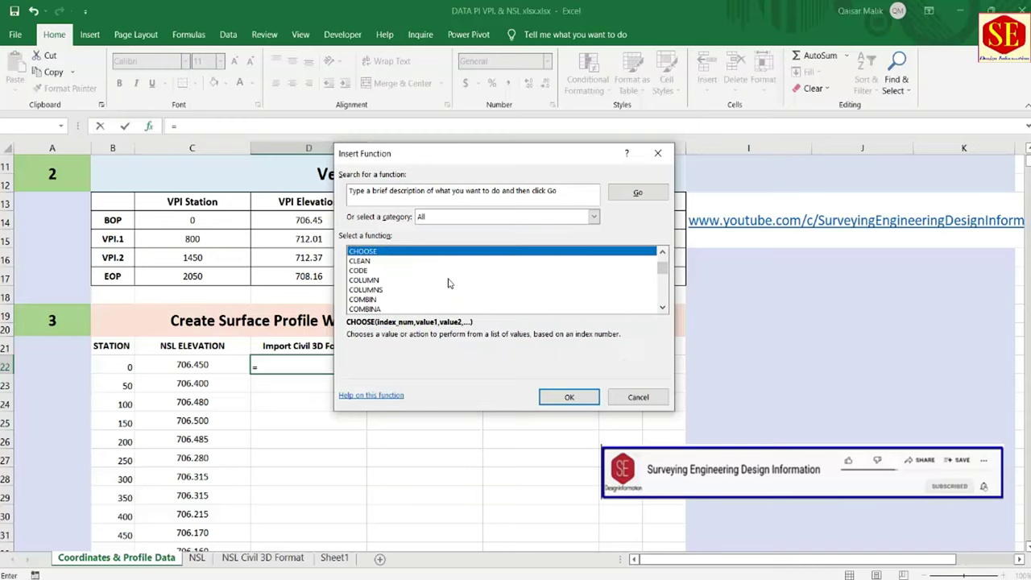
{"action": "scroll", "coordinate": [449, 283], "scroll_direction": "down", "scroll_amount": 1}
{"action": "scroll", "coordinate": [449, 282], "scroll_direction": "down", "scroll_amount": 1}
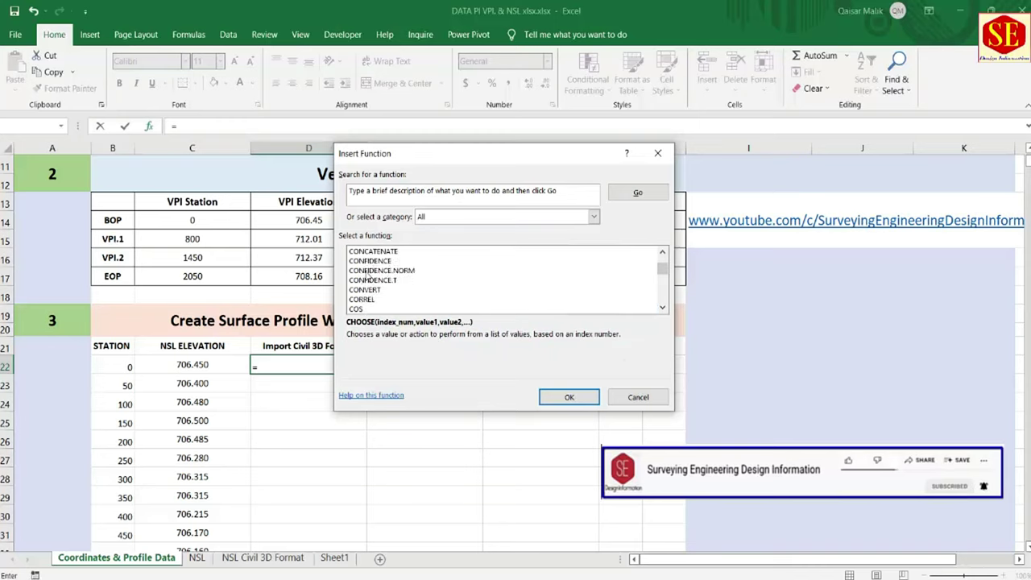
{"action": "scroll", "coordinate": [359, 281], "scroll_direction": "up", "scroll_amount": 1}
{"action": "left_click", "coordinate": [355, 280]}
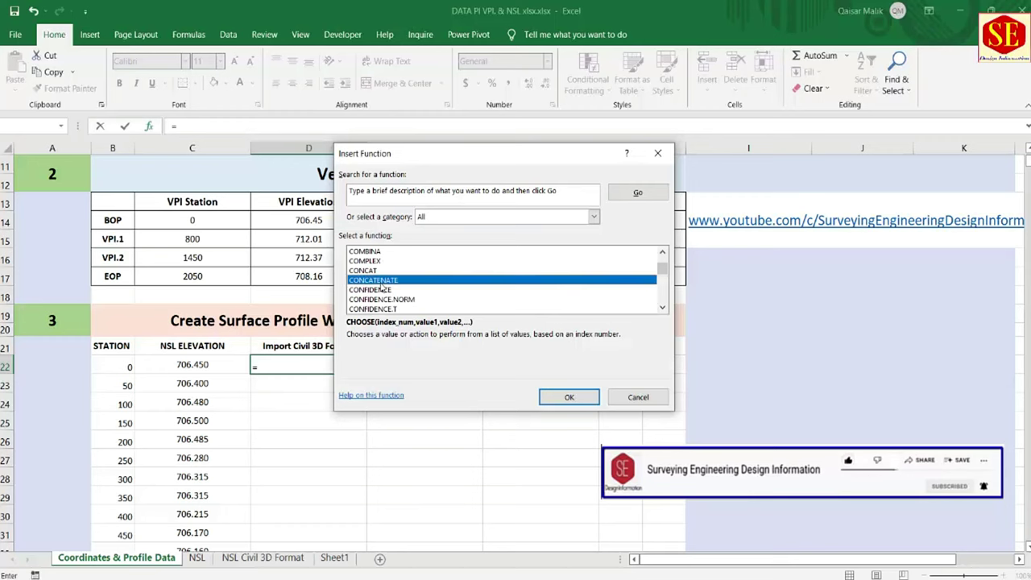
{"action": "left_click", "coordinate": [561, 398]}
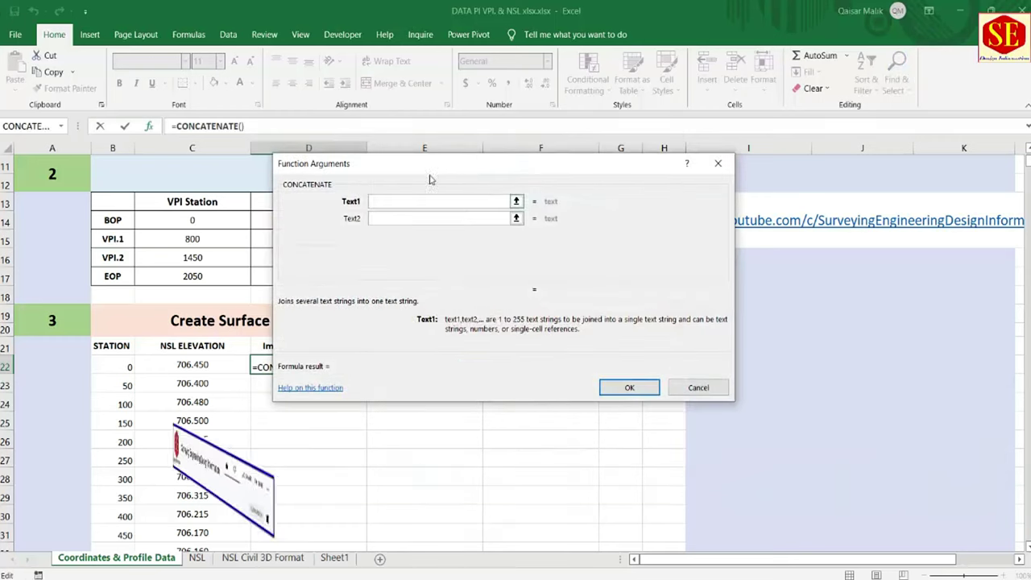
Step: Build a CONCATENATE formula in D22 joining station B22, a space, and elevation C22
{"action": "left_click_drag", "start_coordinate": [353, 168], "coordinate": [482, 216]}
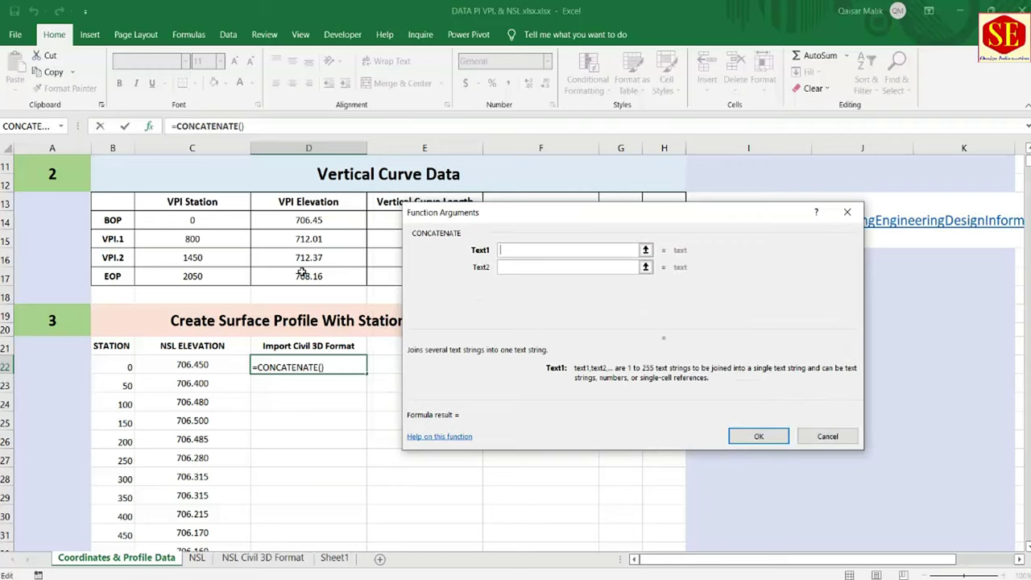
{"action": "left_click", "coordinate": [130, 365]}
{"action": "left_click", "coordinate": [529, 266]}
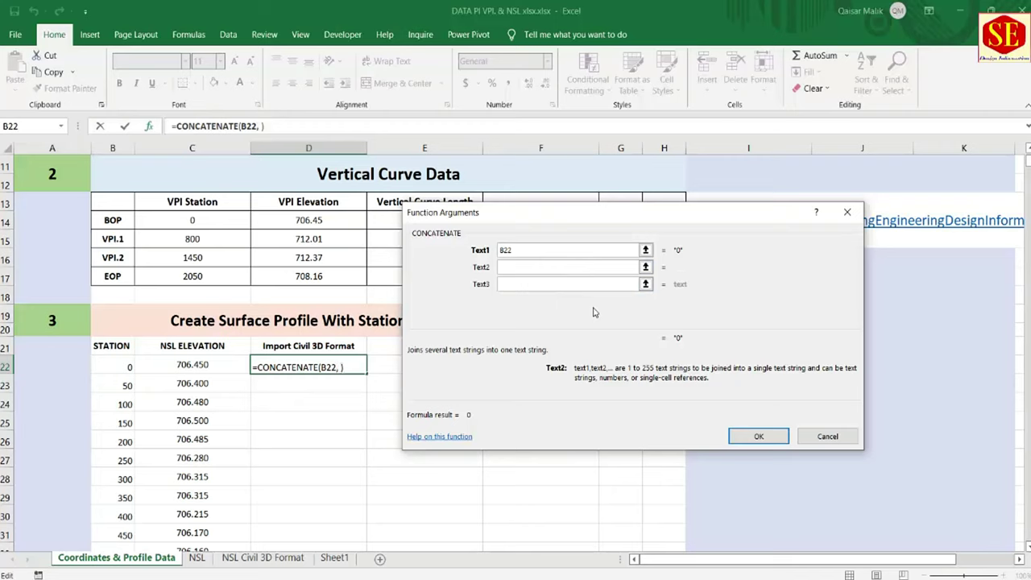
{"action": "type", "text": "\" \""}
{"action": "left_click", "coordinate": [532, 283]}
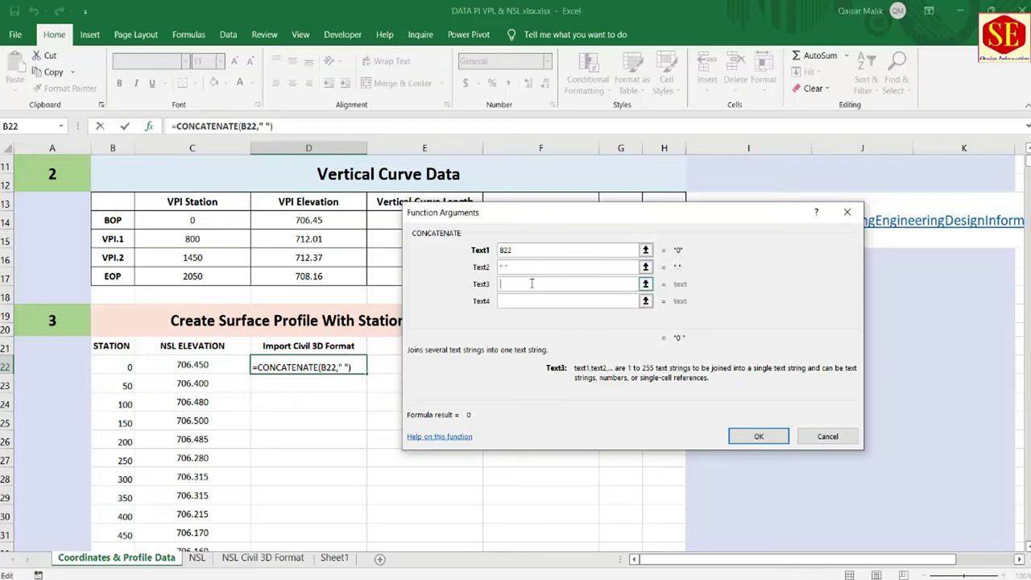
{"action": "left_click", "coordinate": [204, 364]}
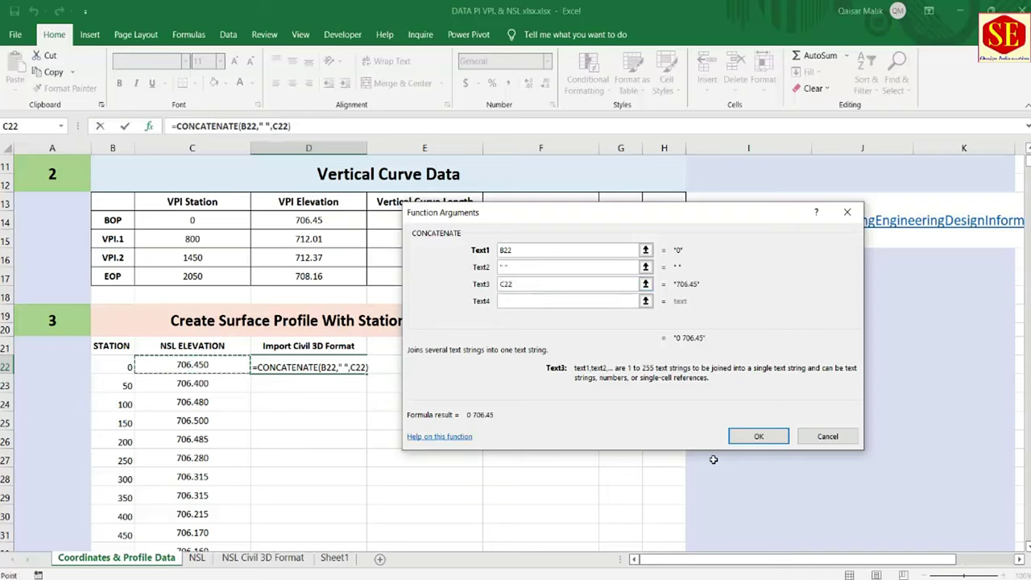
{"action": "left_click", "coordinate": [758, 435]}
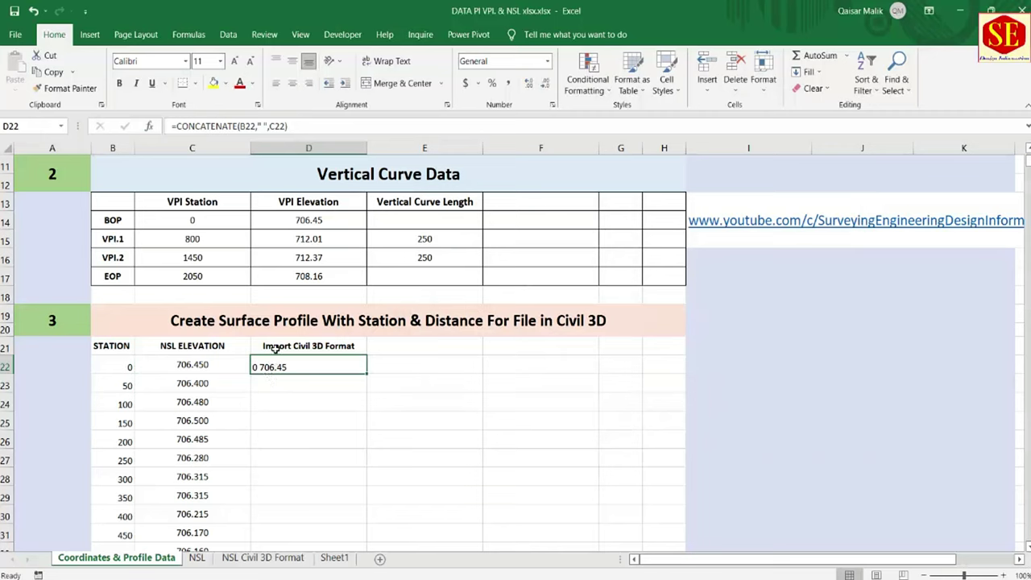
Step: Enter the same CONCATENATE formula for row 23 in D23, then fill it down column D
{"action": "left_click", "coordinate": [280, 384]}
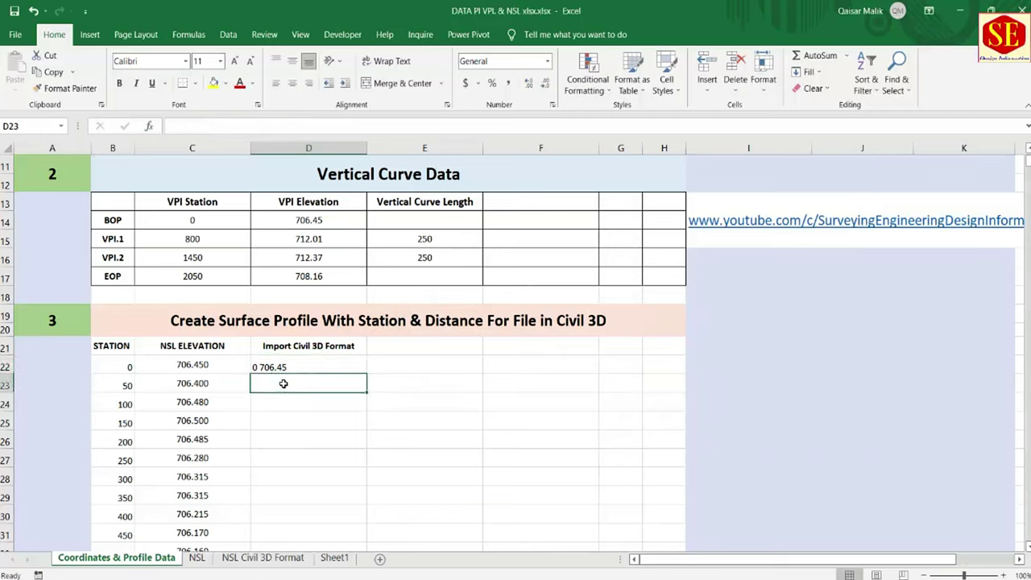
{"action": "type", "text": "="}
{"action": "left_click", "coordinate": [18, 124]}
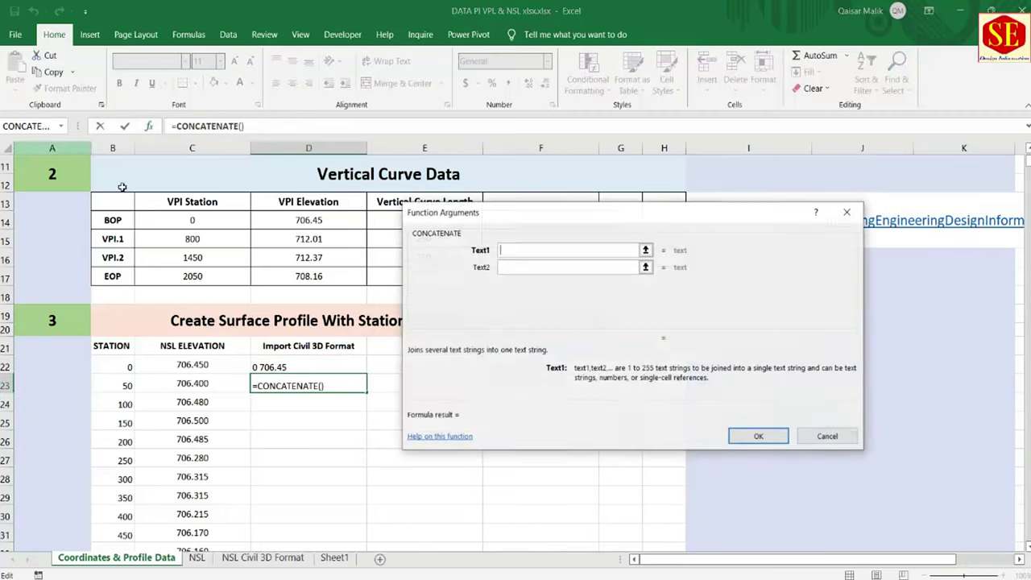
{"action": "left_click", "coordinate": [112, 386]}
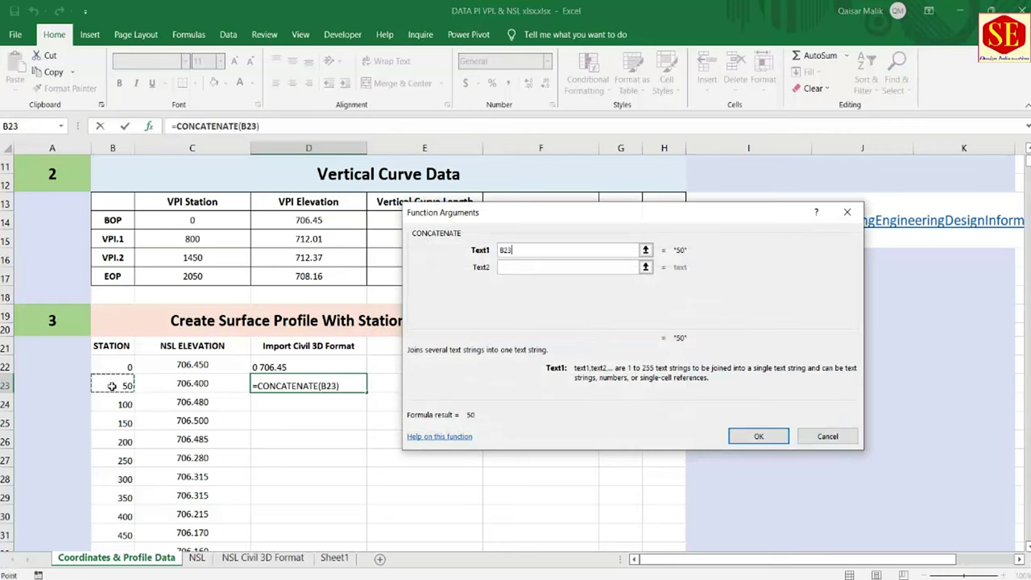
{"action": "left_click", "coordinate": [519, 267]}
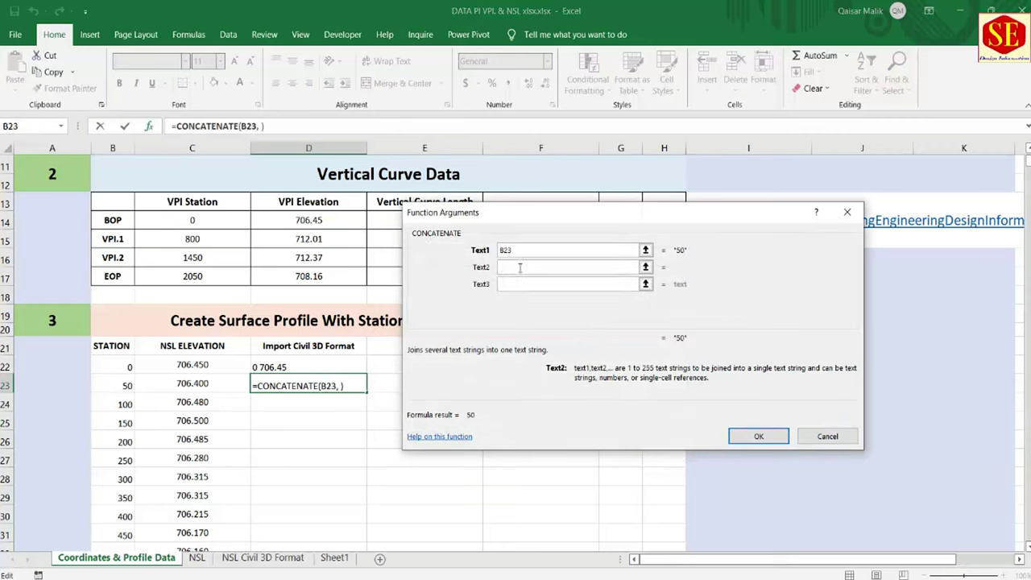
{"action": "left_click", "coordinate": [526, 285]}
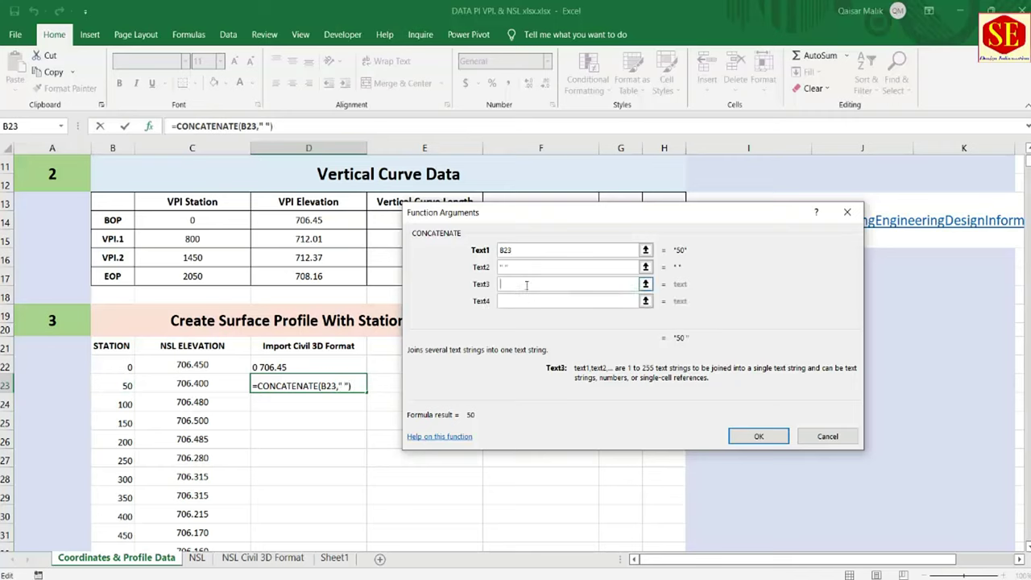
{"action": "left_click", "coordinate": [213, 382]}
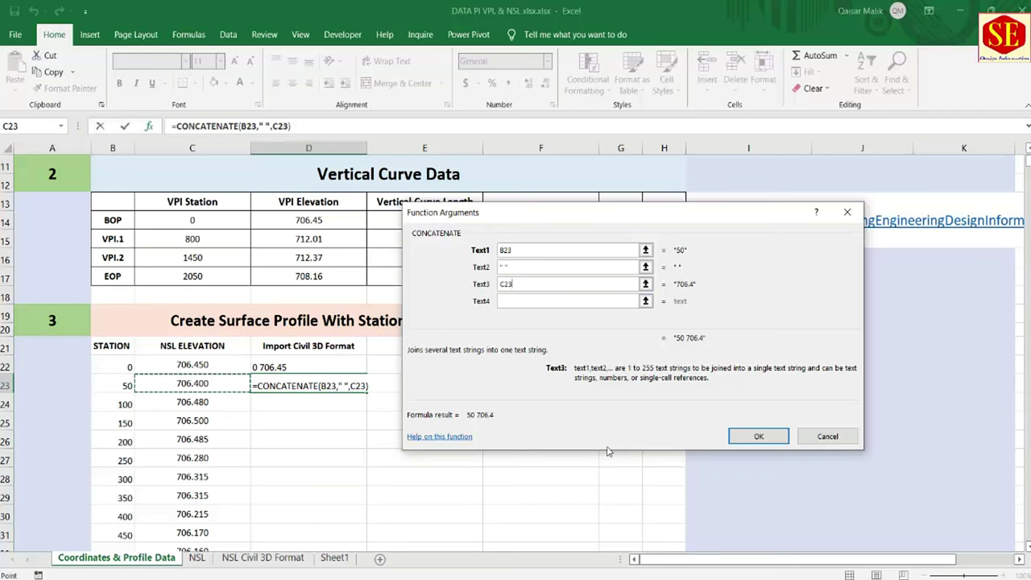
{"action": "left_click", "coordinate": [758, 435]}
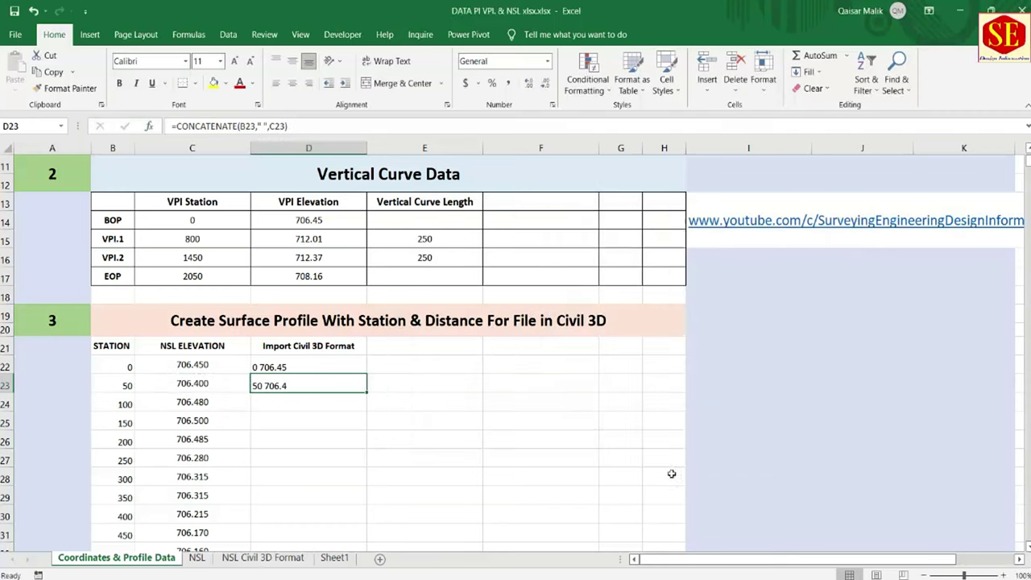
{"action": "double_click", "coordinate": [366, 393]}
Step: Copy the joined station-elevation values in D22:D64, from 0 706.45 to 2050 708.57
{"action": "scroll", "coordinate": [367, 399], "scroll_direction": "down", "scroll_amount": 5}
{"action": "scroll", "coordinate": [367, 398], "scroll_direction": "down", "scroll_amount": 5}
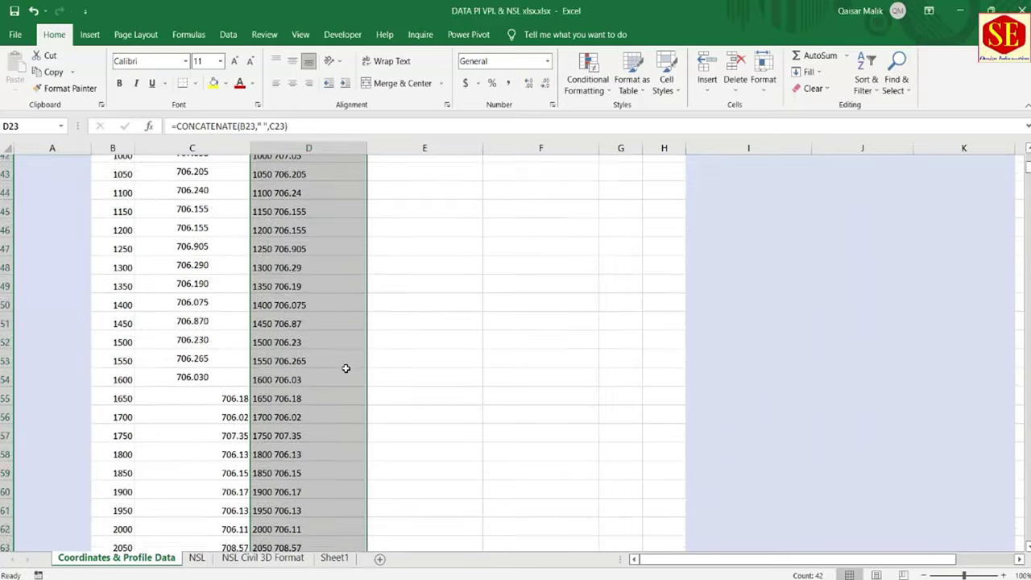
{"action": "scroll", "coordinate": [344, 369], "scroll_direction": "down", "scroll_amount": 2}
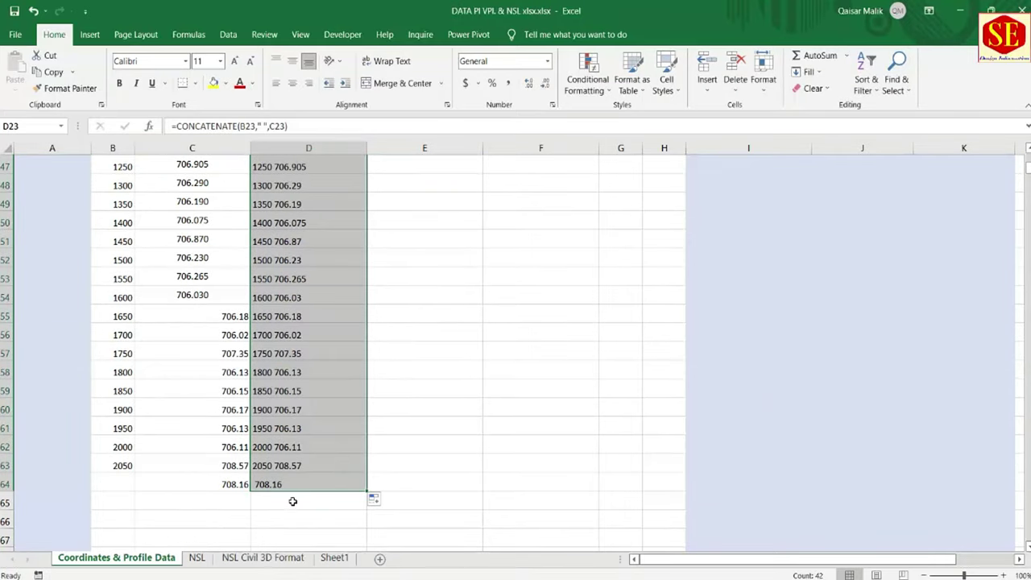
{"action": "scroll", "coordinate": [308, 421], "scroll_direction": "up", "scroll_amount": 6}
{"action": "scroll", "coordinate": [309, 422], "scroll_direction": "up", "scroll_amount": 6}
{"action": "scroll", "coordinate": [314, 435], "scroll_direction": "up", "scroll_amount": 2}
{"action": "scroll", "coordinate": [317, 444], "scroll_direction": "down", "scroll_amount": 2}
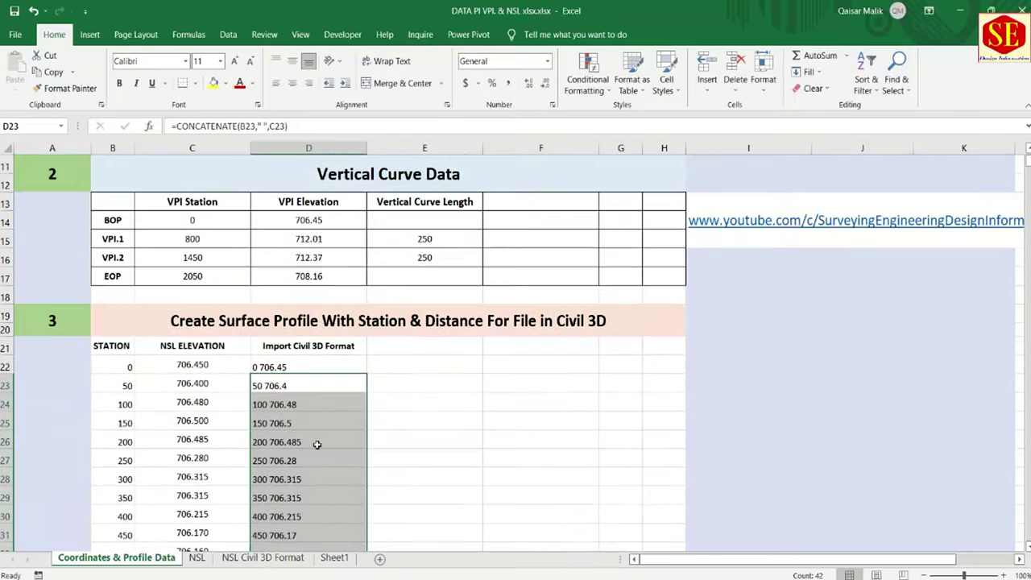
{"action": "left_click_drag", "start_coordinate": [314, 367], "coordinate": [359, 533]}
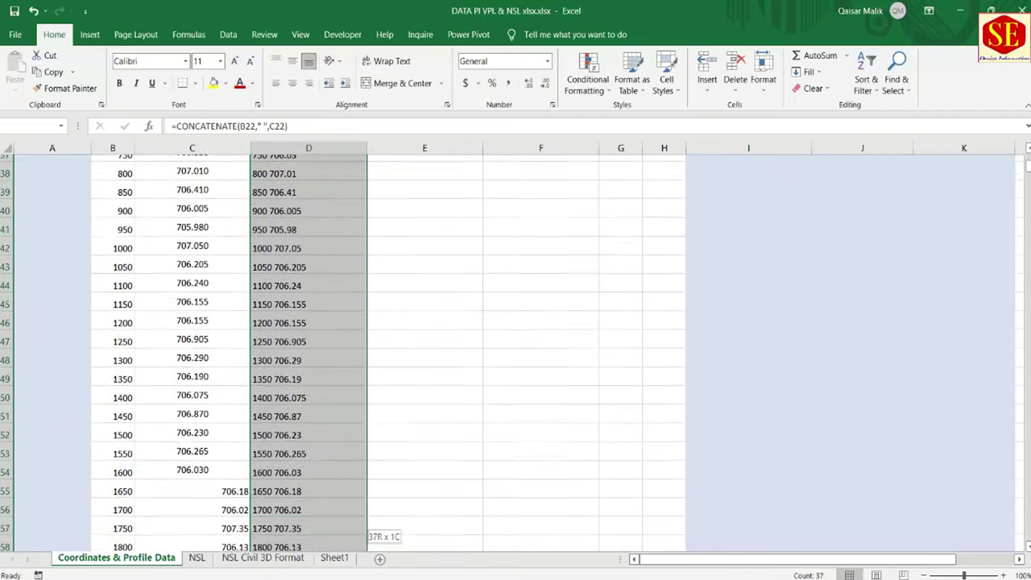
{"action": "left_click_drag", "start_coordinate": [358, 533], "coordinate": [328, 524]}
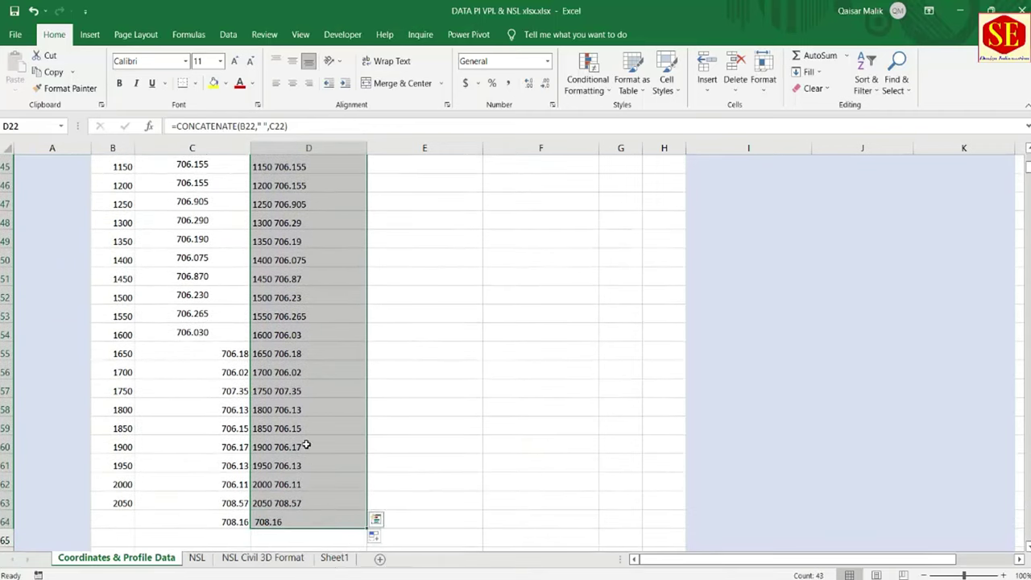
{"action": "right_click", "coordinate": [306, 445]}
{"action": "left_click", "coordinate": [334, 83]}
{"action": "scroll", "coordinate": [309, 362], "scroll_direction": "up", "scroll_amount": 10}
{"action": "scroll", "coordinate": [308, 362], "scroll_direction": "up", "scroll_amount": 1}
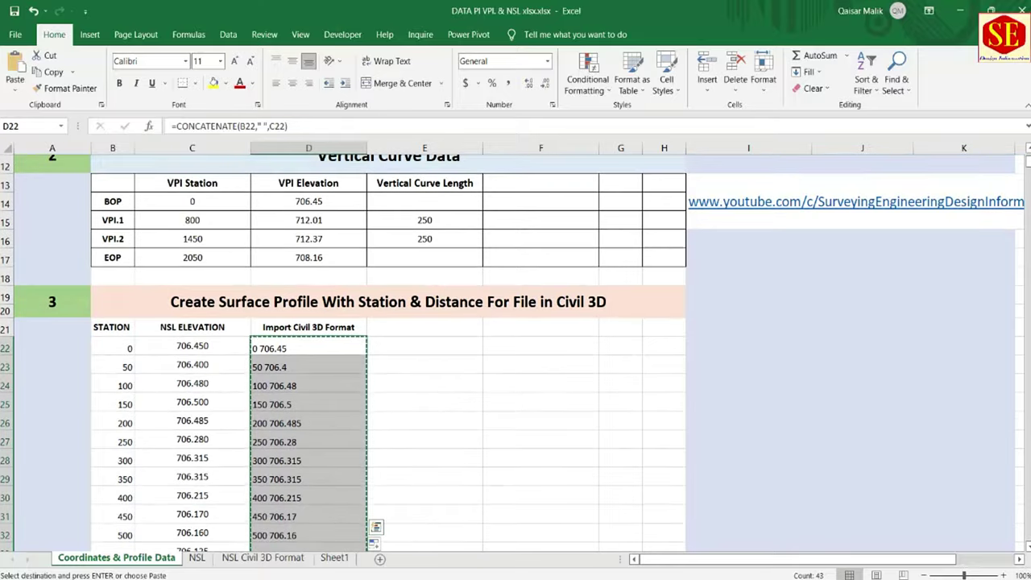
{"action": "left_click", "coordinate": [218, 296]}
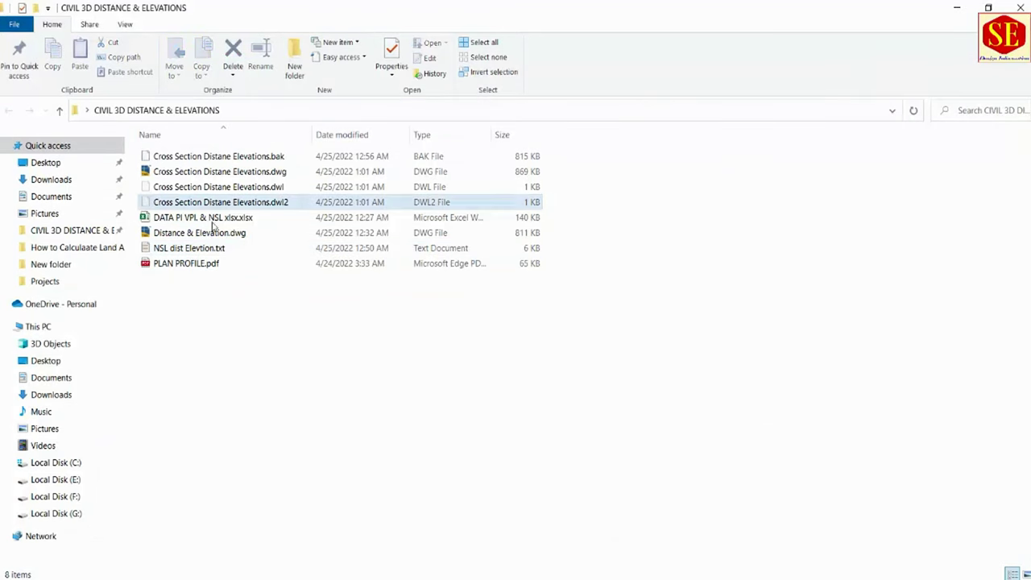
Step: Create a new text document named 'NSL Cl' beside NSL dist Elevtion.txt
{"action": "right_click", "coordinate": [300, 354]}
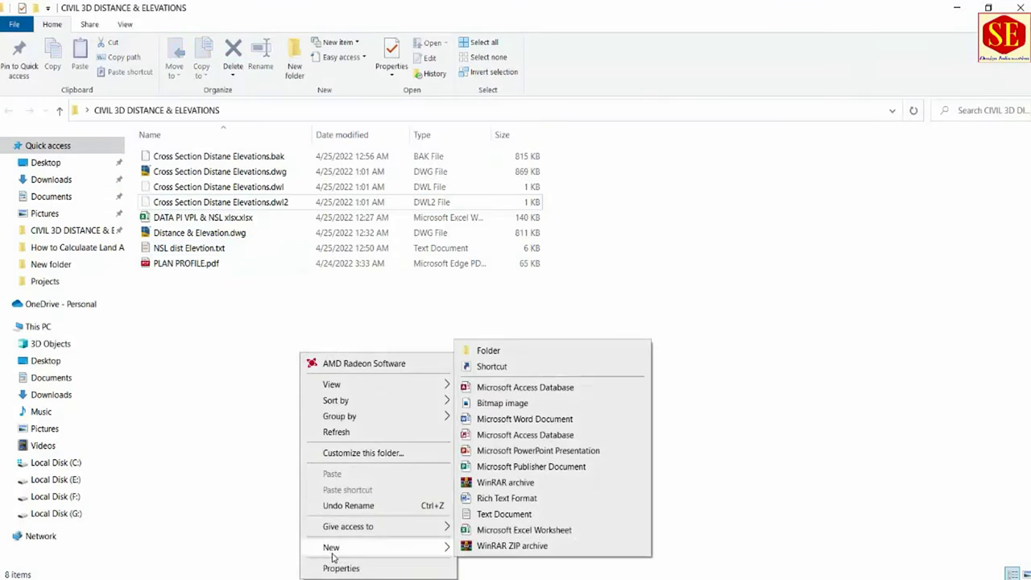
{"action": "left_click", "coordinate": [475, 514]}
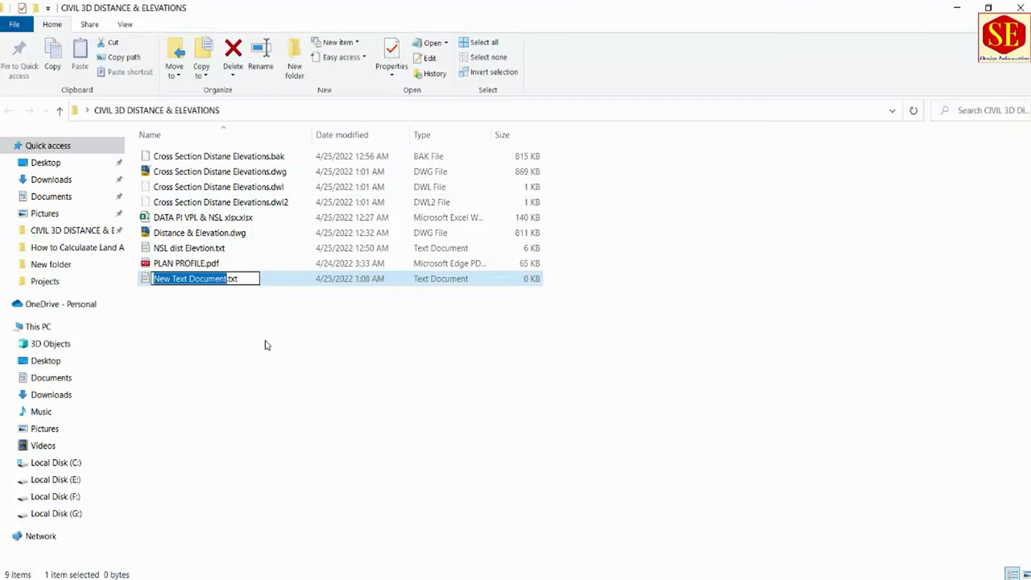
{"action": "type", "text": "NS"}
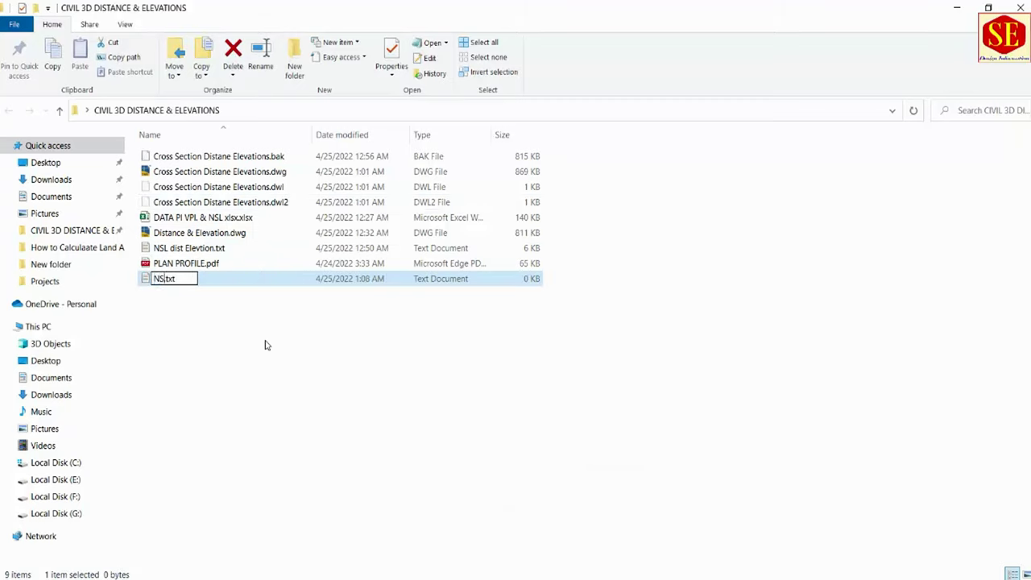
{"action": "type", "text": "L C"}
{"action": "type", "text": "l"}
{"action": "key", "text": "Return"}
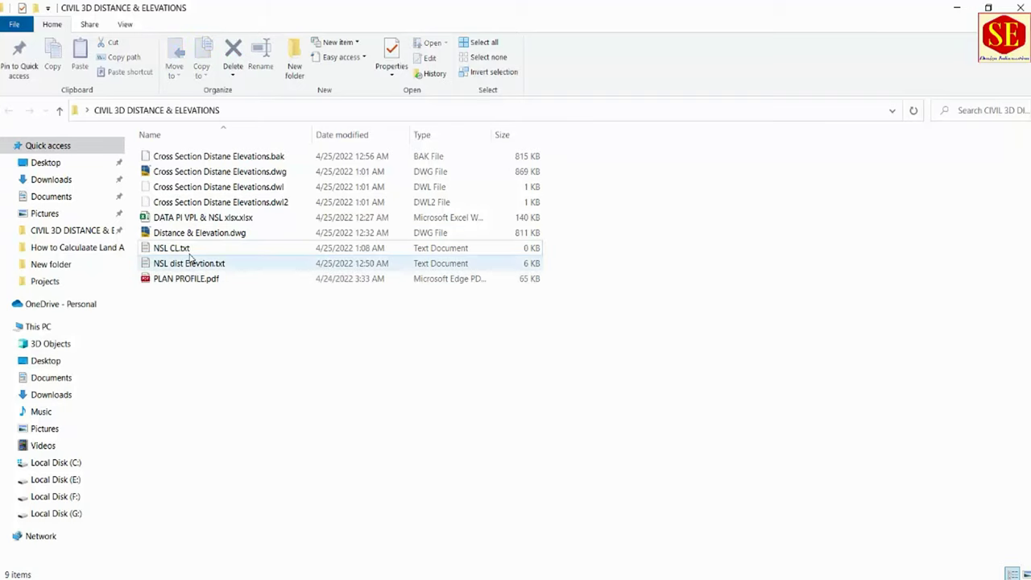
Step: Paste the station-elevation pairs into NSL CL.txt and delete the stray 708.16 last line
{"action": "double_click", "coordinate": [191, 250]}
{"action": "right_click", "coordinate": [326, 182]}
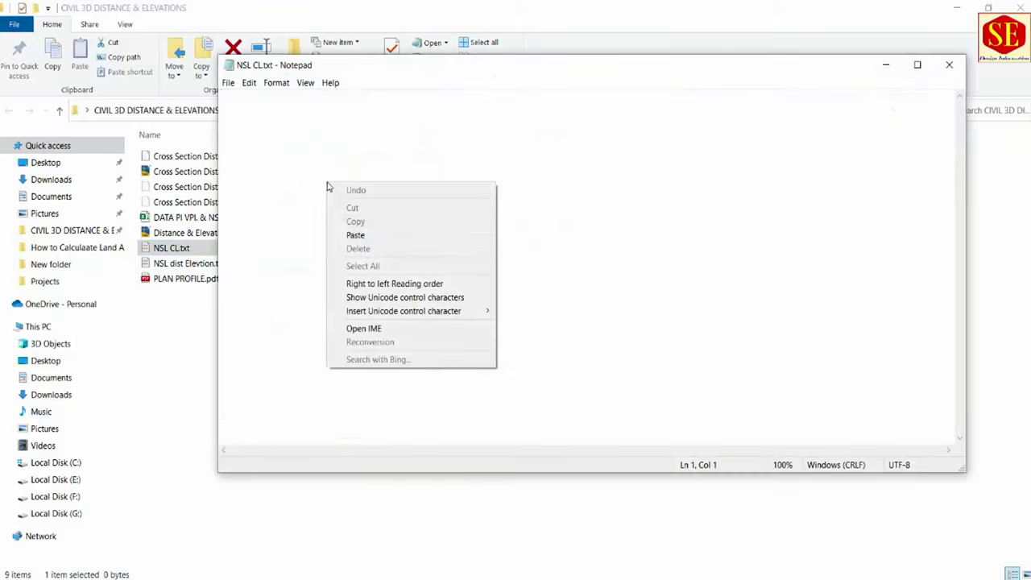
{"action": "left_click", "coordinate": [347, 234]}
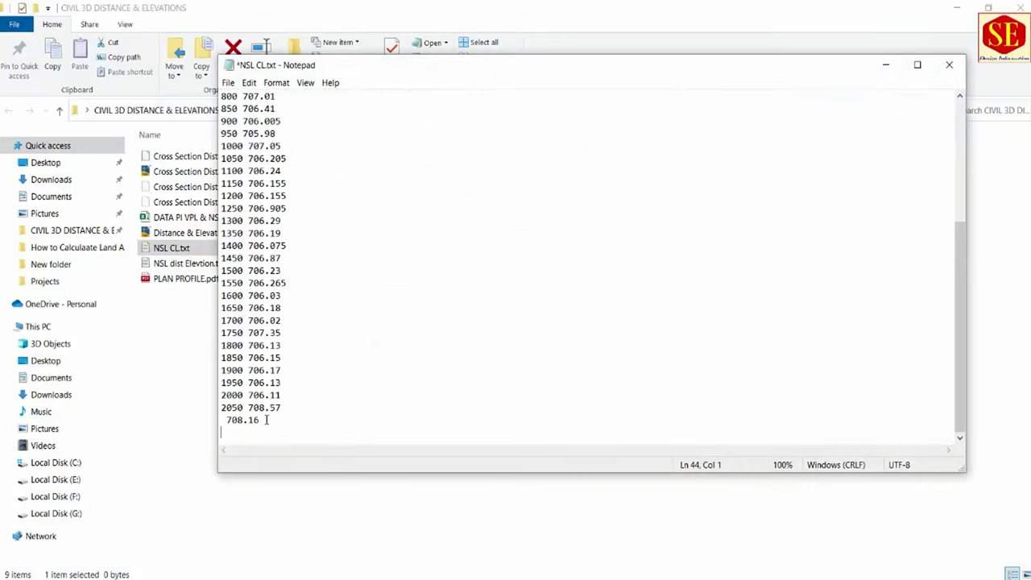
{"action": "left_click_drag", "start_coordinate": [266, 419], "coordinate": [213, 422]}
{"action": "key", "text": "BackSpace"}
{"action": "scroll", "coordinate": [282, 409], "scroll_direction": "up", "scroll_amount": 2}
{"action": "scroll", "coordinate": [289, 408], "scroll_direction": "up", "scroll_amount": 3}
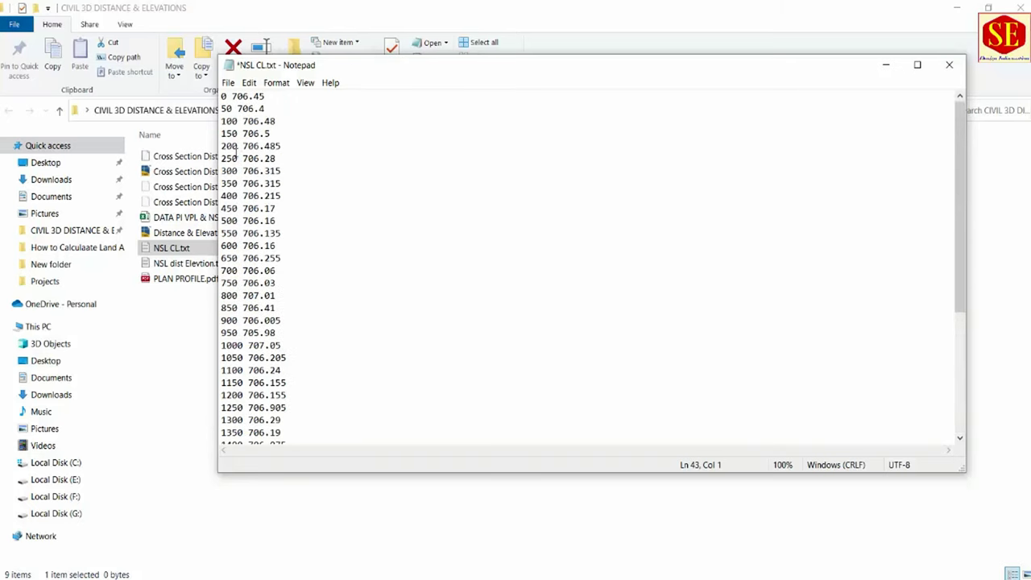
{"action": "scroll", "coordinate": [271, 320], "scroll_direction": "down", "scroll_amount": 5}
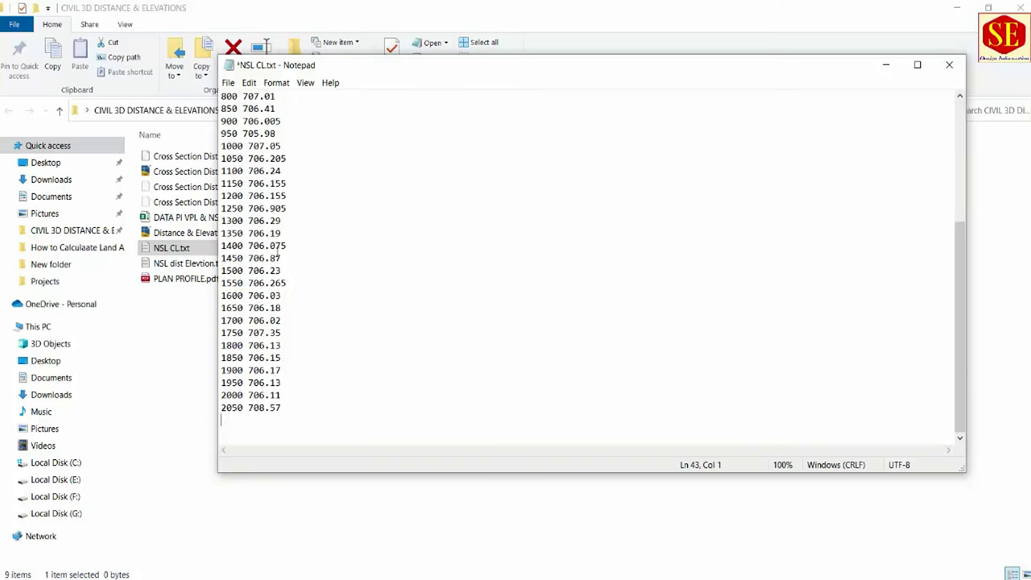
Step: Save NSL CL.txt, close Notepad, and return to the PLAN PROFILE PDF
{"action": "left_click", "coordinate": [229, 82]}
{"action": "left_click", "coordinate": [244, 136]}
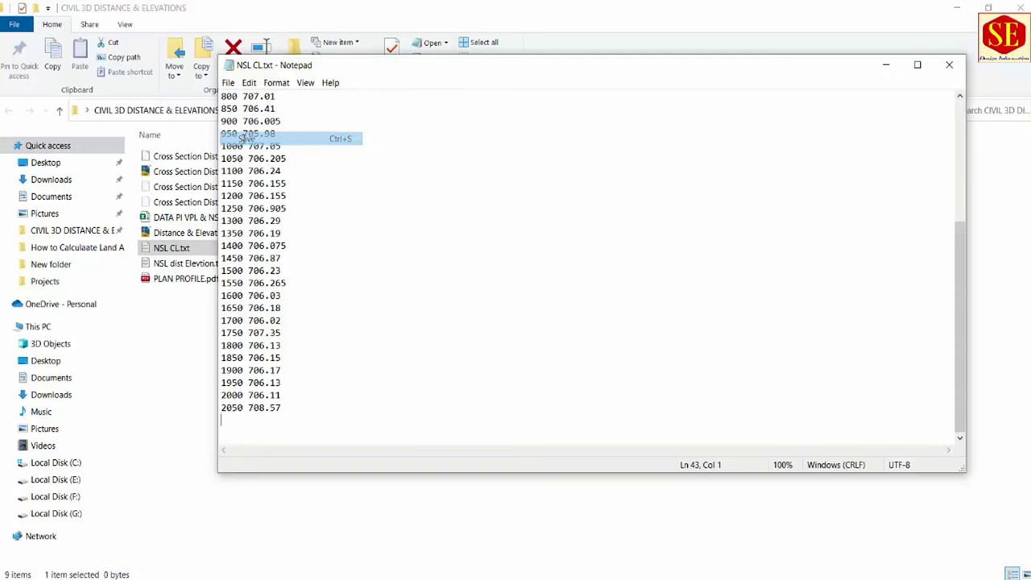
{"action": "left_click", "coordinate": [949, 65]}
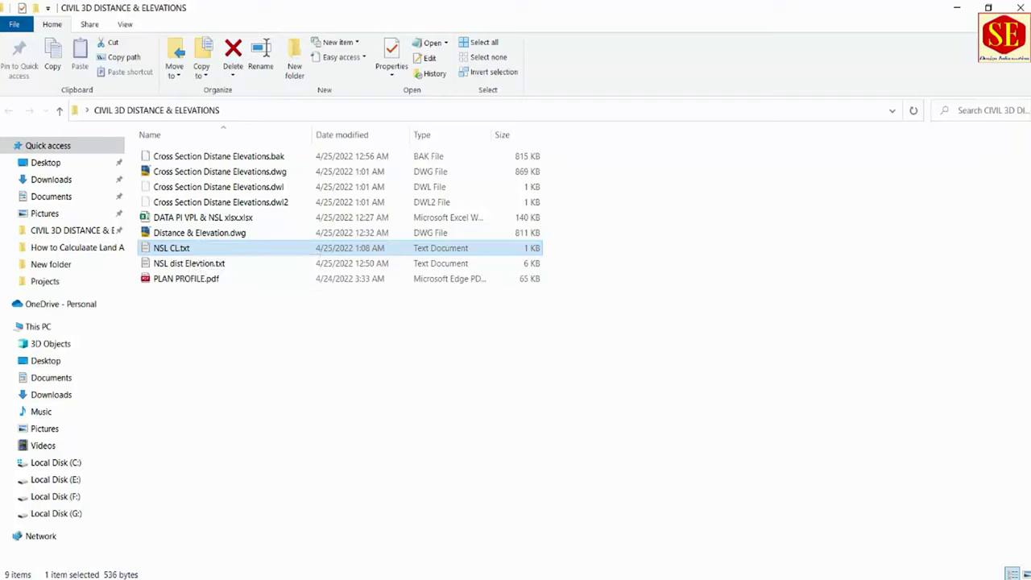
{"action": "key", "text": "alt+Tab"}
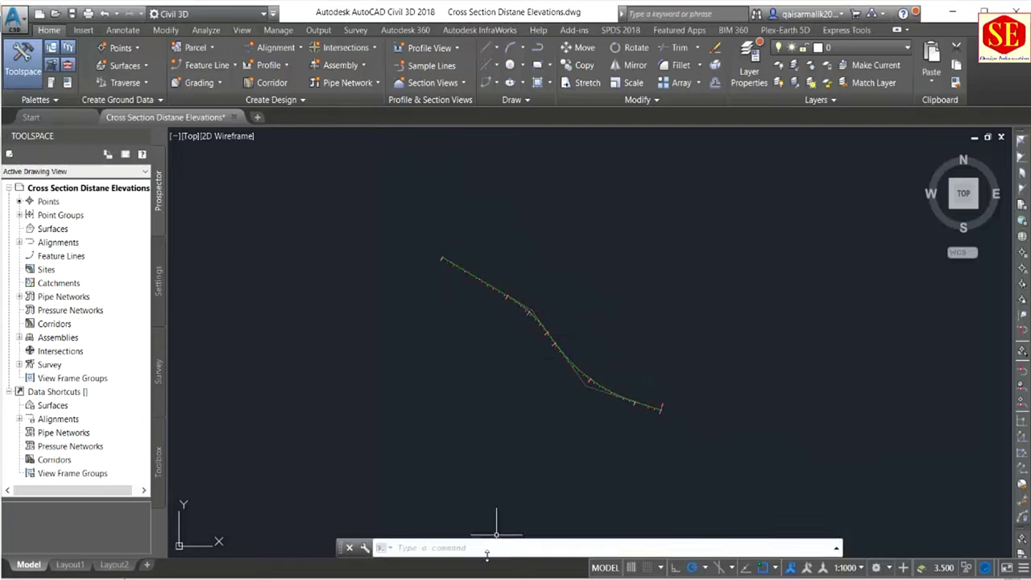
{"action": "key", "text": "alt+Tab"}
{"action": "scroll", "coordinate": [511, 417], "scroll_direction": "down", "scroll_amount": 2}
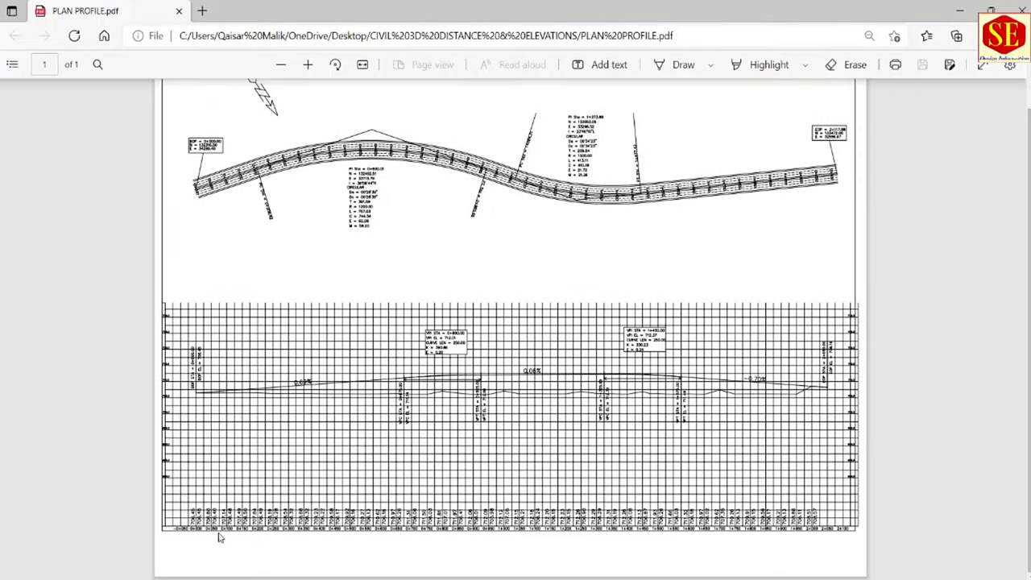
{"action": "scroll", "coordinate": [218, 537], "scroll_direction": "up", "scroll_amount": 2, "text": "ctrl"}
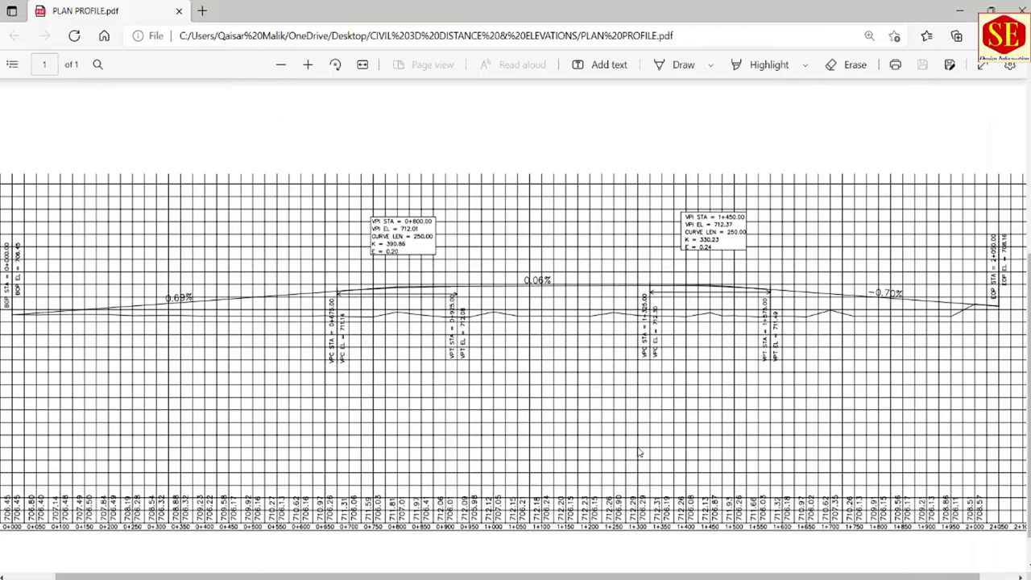
{"action": "scroll", "coordinate": [579, 375], "scroll_direction": "up", "scroll_amount": 5}
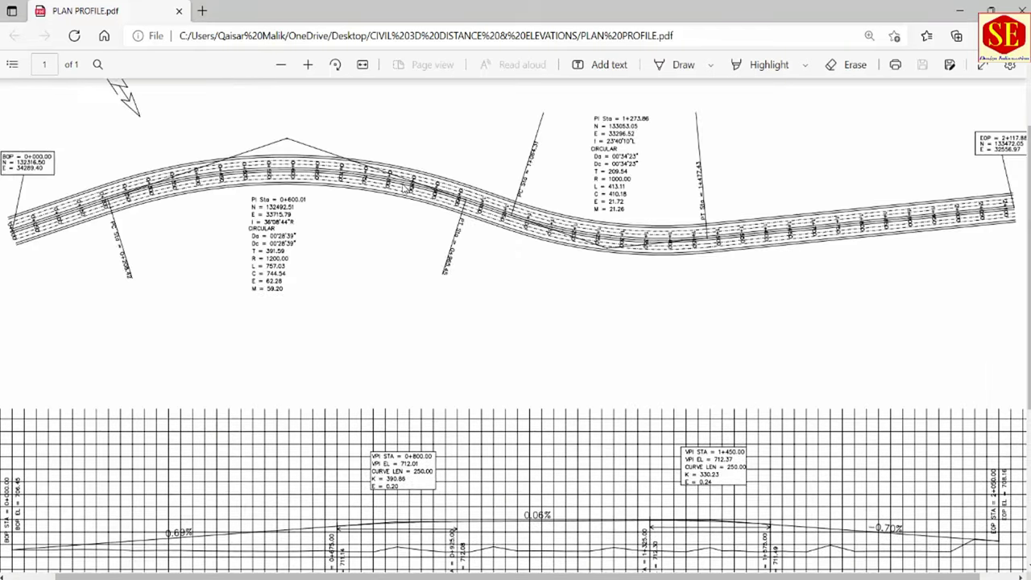
{"action": "scroll", "coordinate": [665, 429], "scroll_direction": "down", "scroll_amount": 2}
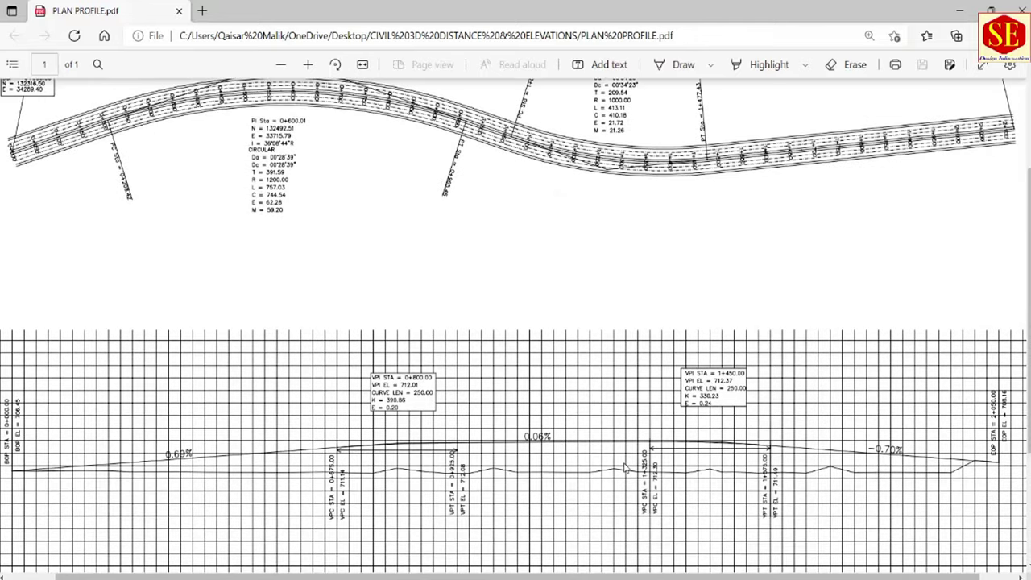
{"action": "scroll", "coordinate": [624, 467], "scroll_direction": "up", "scroll_amount": 2}
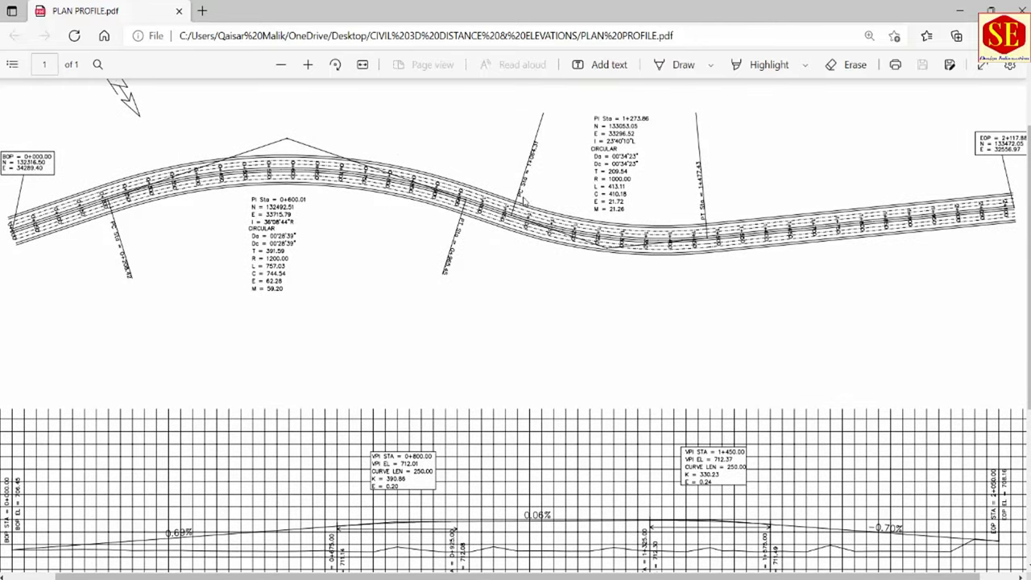
{"action": "scroll", "coordinate": [638, 229], "scroll_direction": "down", "scroll_amount": 4}
{"action": "scroll", "coordinate": [260, 456], "scroll_direction": "down", "scroll_amount": 3}
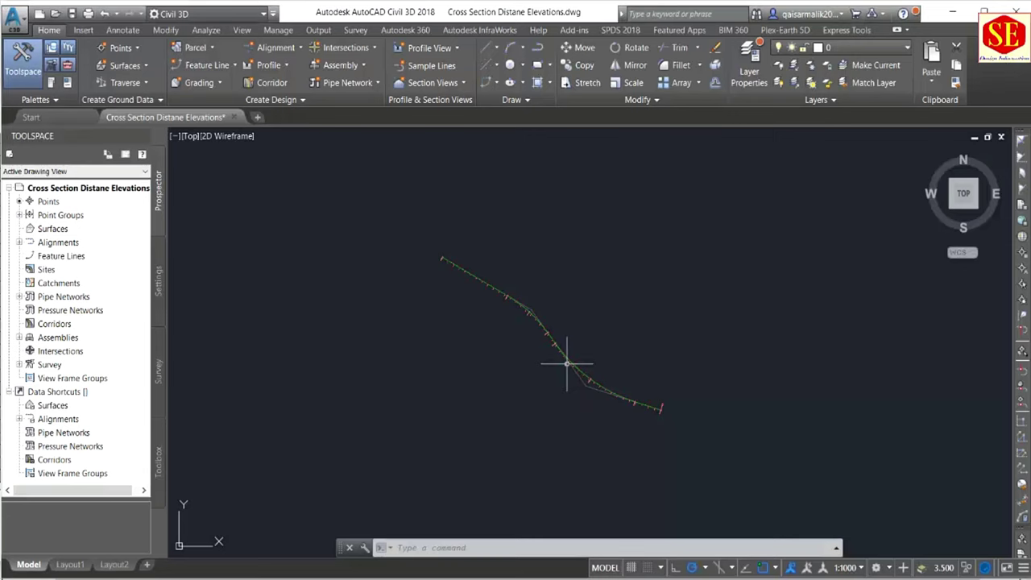
Step: Zoom to the alignment and show the Create Design Profile dropdown with Create Profile from File
{"action": "scroll", "coordinate": [463, 311], "scroll_direction": "up", "scroll_amount": 2}
{"action": "mouse_move", "coordinate": [552, 367]}
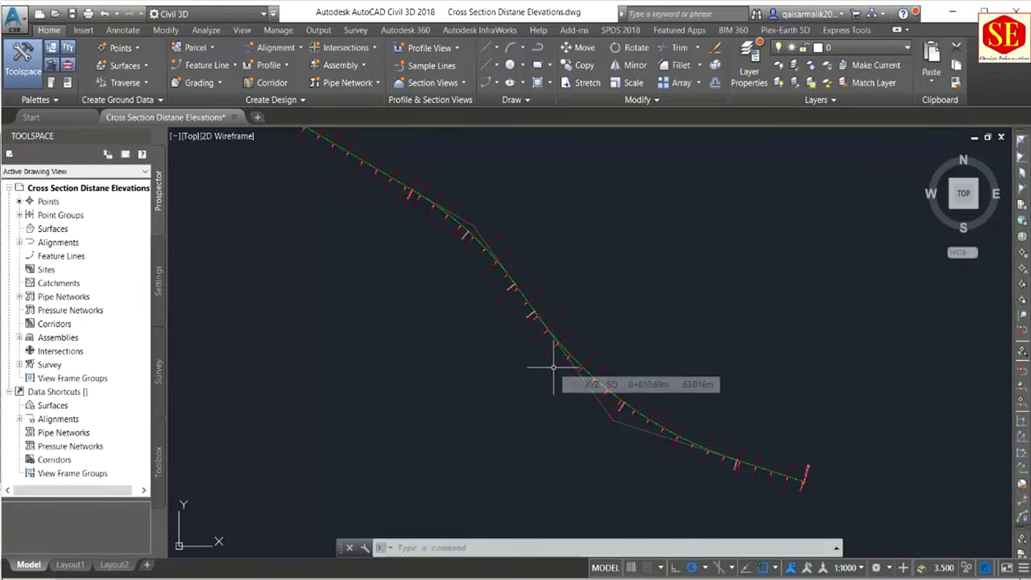
{"action": "scroll", "coordinate": [552, 368], "scroll_direction": "down", "scroll_amount": 2}
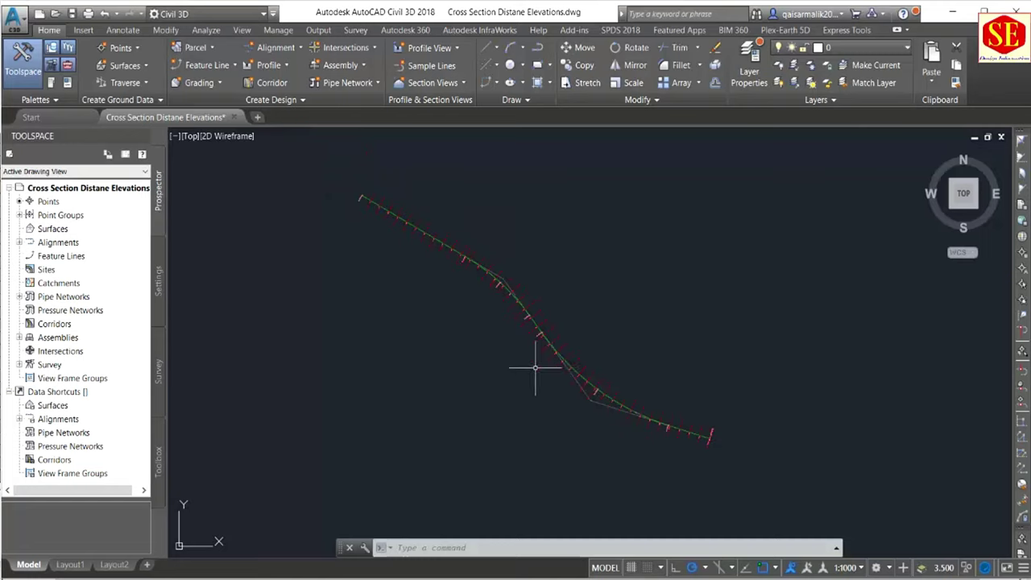
{"action": "scroll", "coordinate": [527, 309], "scroll_direction": "up", "scroll_amount": 1}
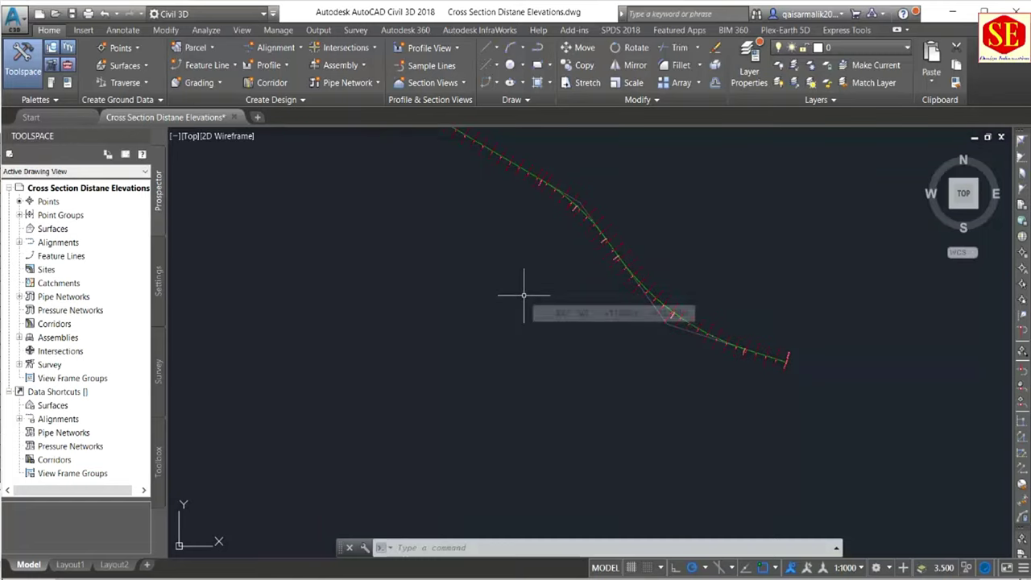
{"action": "left_click", "coordinate": [288, 68]}
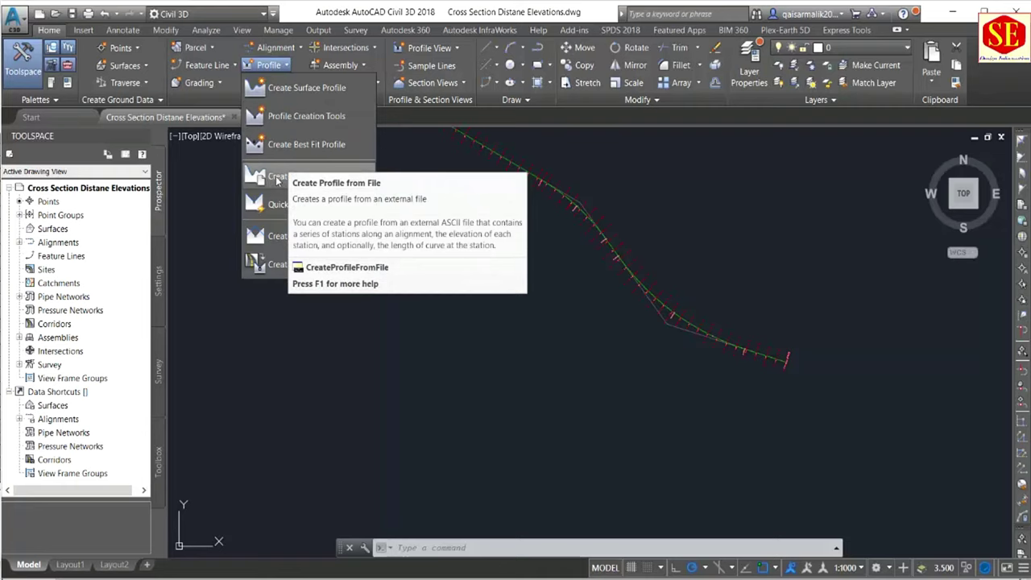
{"action": "left_click", "coordinate": [217, 190]}
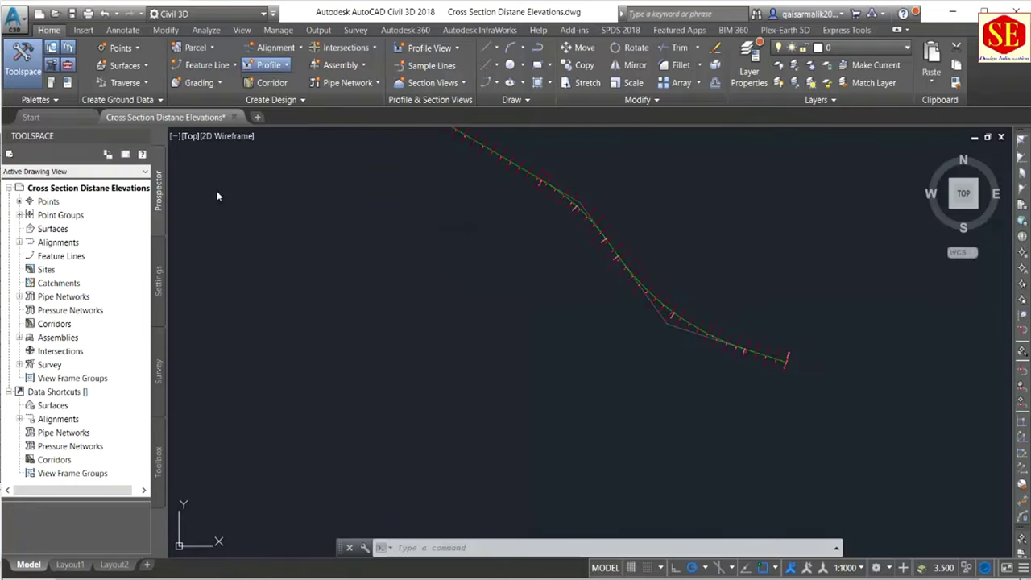
{"action": "left_click", "coordinate": [280, 67]}
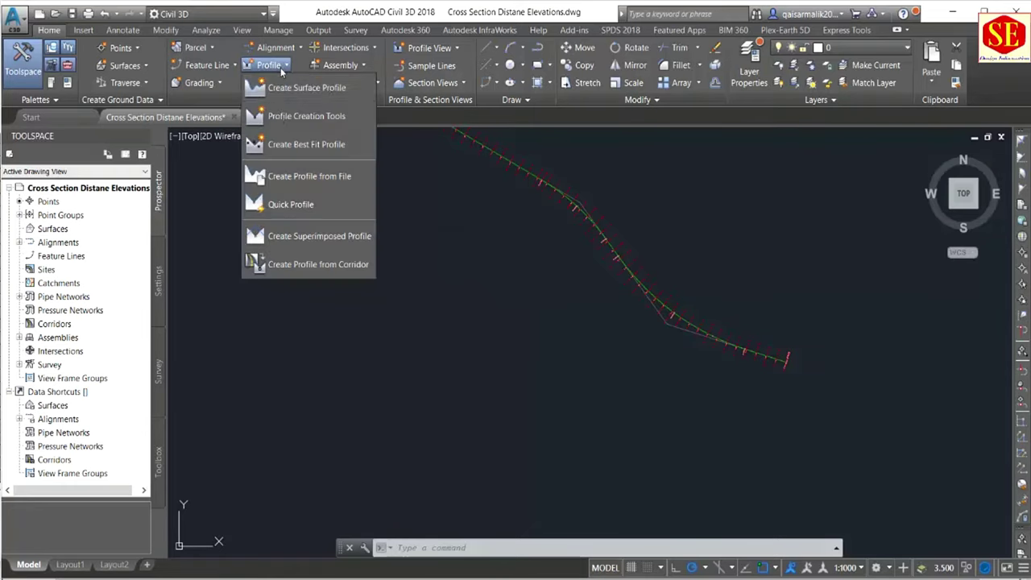
Step: Start Create Profile from File and select NSL CL.txt in Desktop's CIVIL 3D DISTANCE & ELEVATIONS folder
{"action": "left_click", "coordinate": [306, 178]}
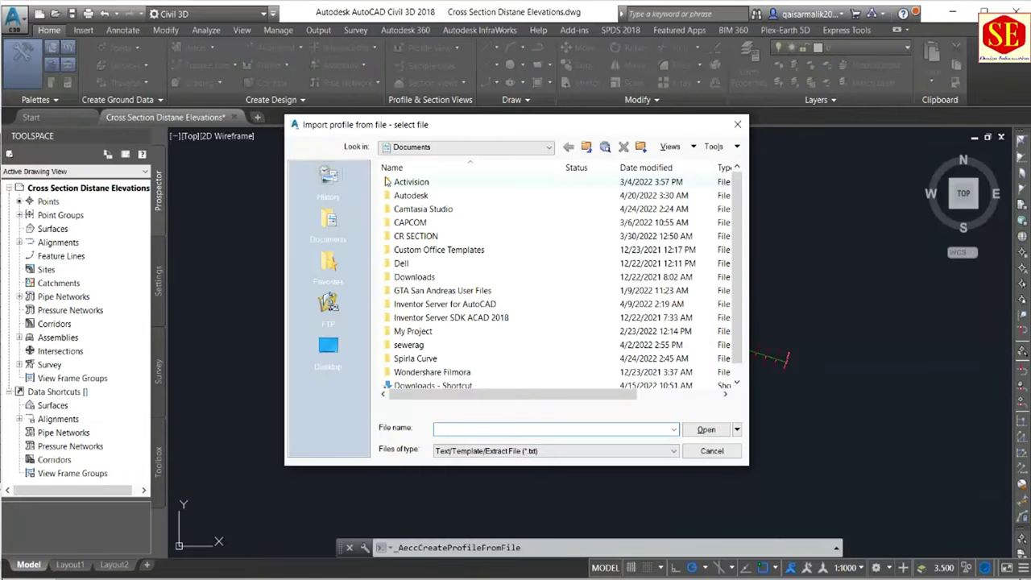
{"action": "left_click", "coordinate": [332, 345]}
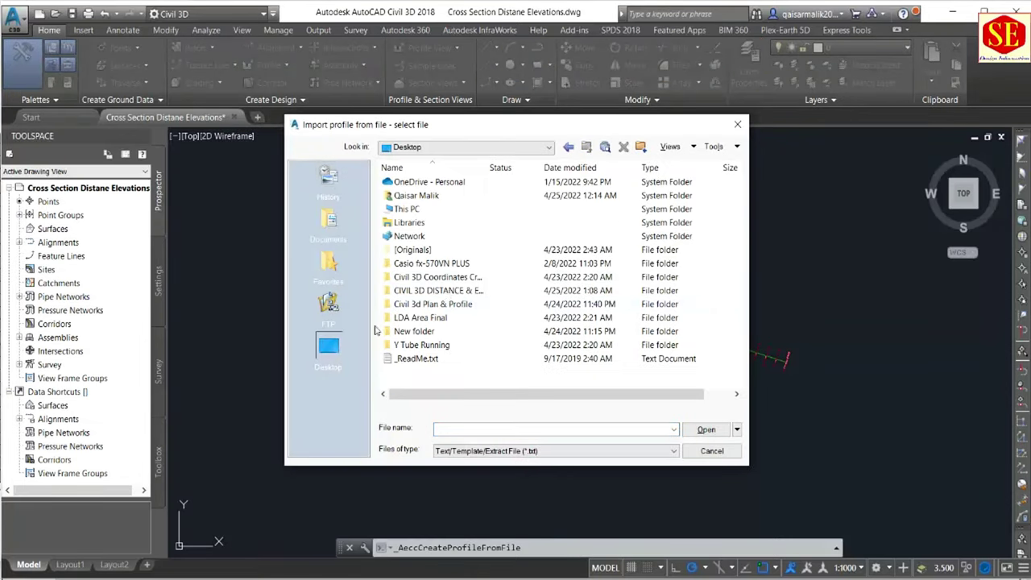
{"action": "double_click", "coordinate": [439, 292]}
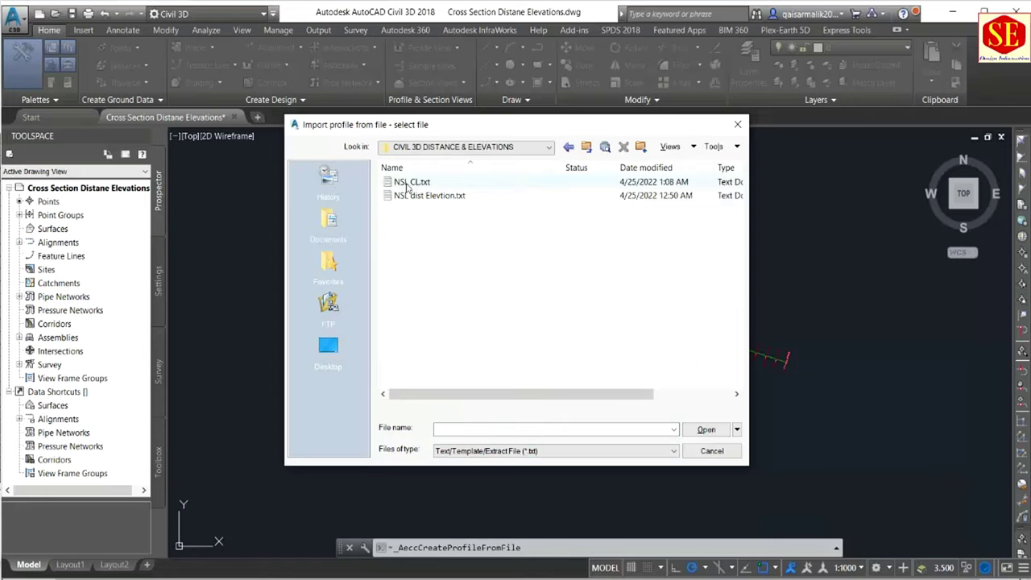
{"action": "left_click", "coordinate": [408, 187]}
Step: Preview NSL CL.txt's contents in Notepad, then open it for import
{"action": "right_click", "coordinate": [413, 201]}
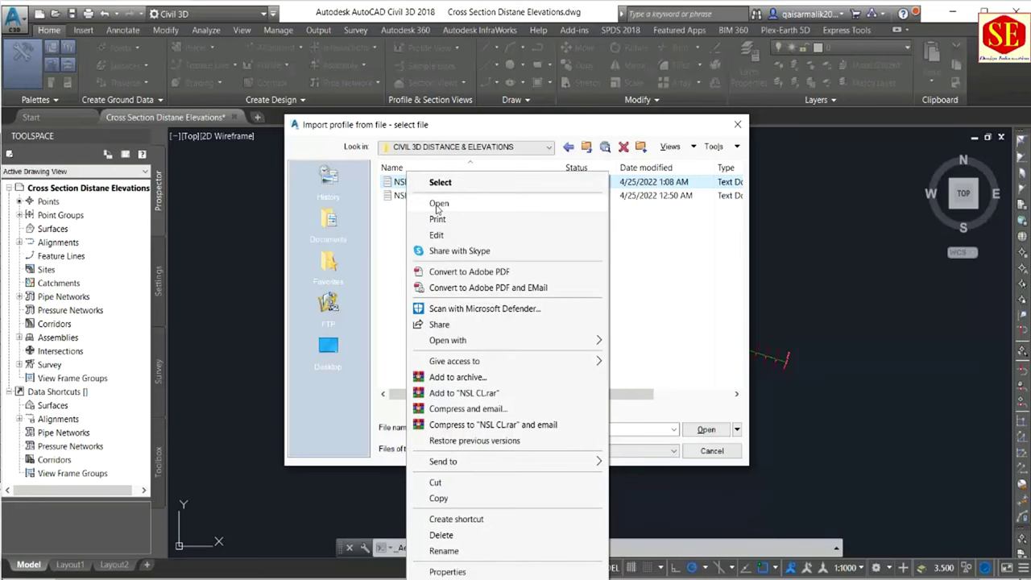
{"action": "left_click", "coordinate": [438, 205]}
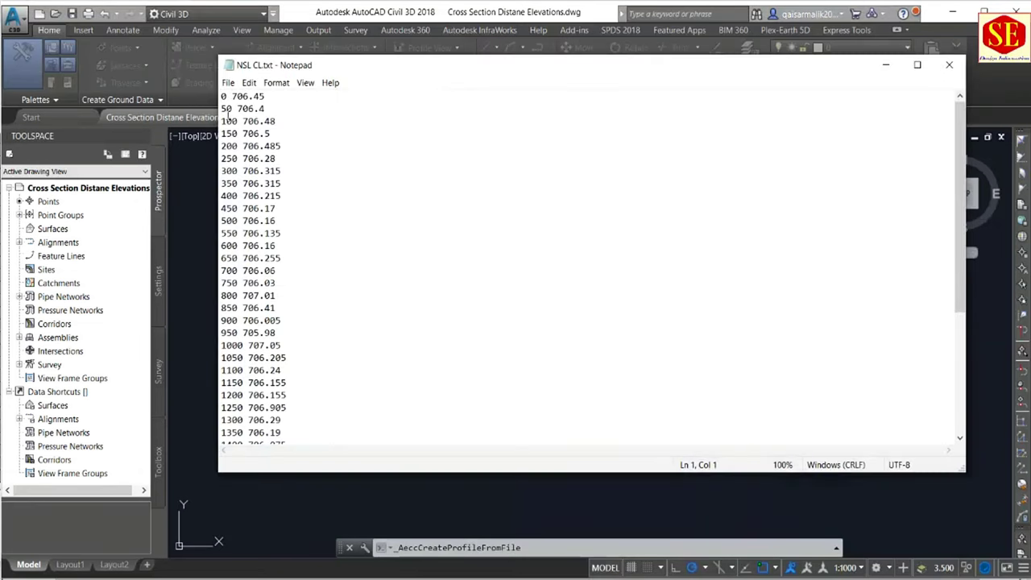
{"action": "left_click", "coordinate": [949, 65]}
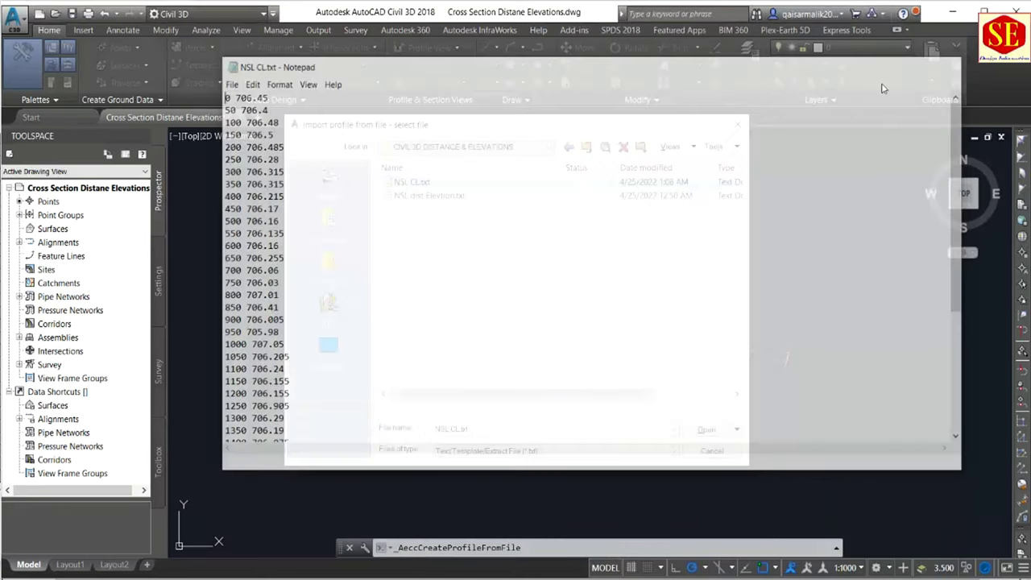
{"action": "left_click", "coordinate": [705, 430]}
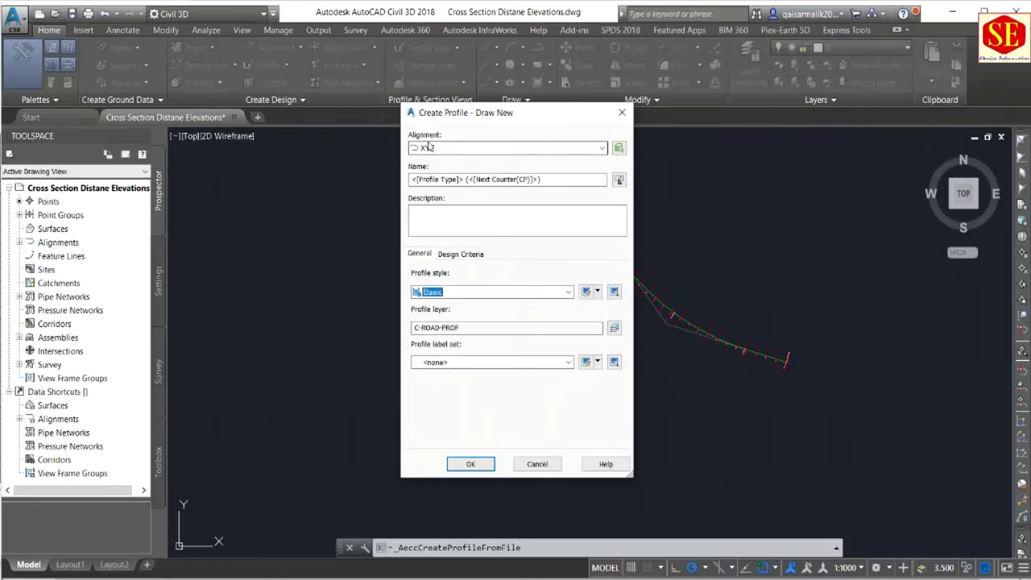
Step: Create the imported profile with style Basic and label set Complete Label Set
{"action": "left_click", "coordinate": [463, 292]}
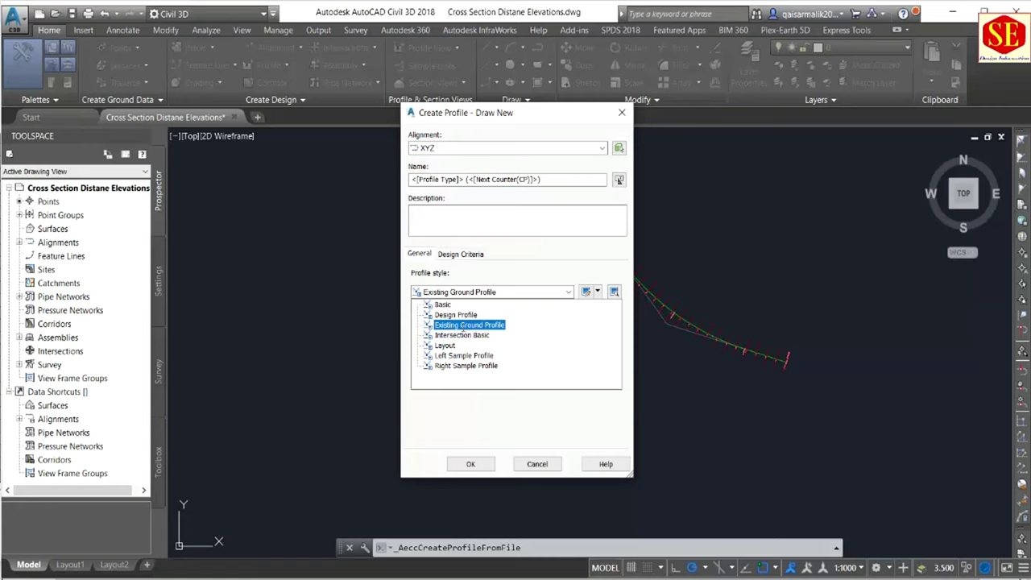
{"action": "left_click", "coordinate": [462, 327]}
{"action": "left_click", "coordinate": [455, 362]}
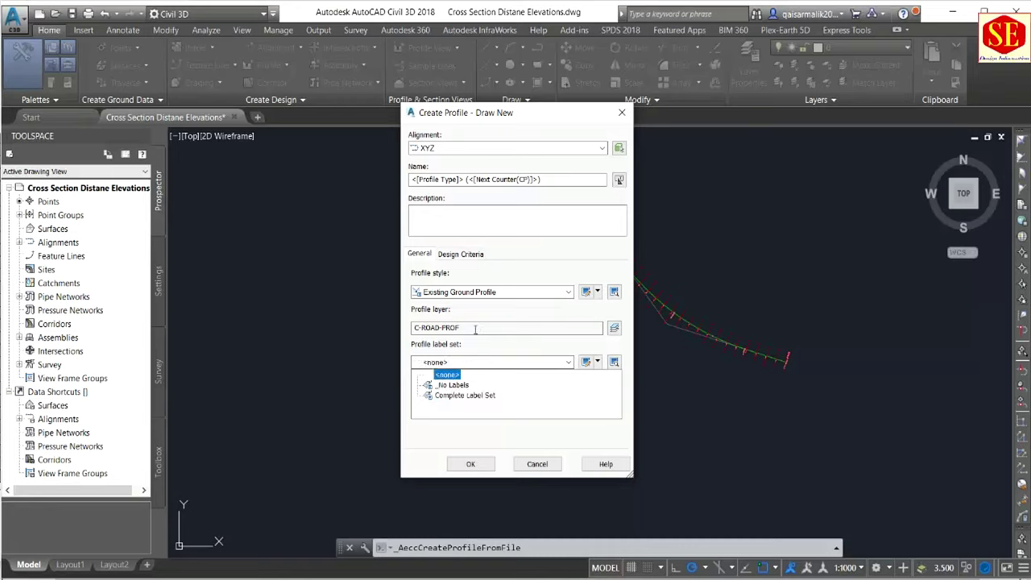
{"action": "left_click", "coordinate": [493, 294]}
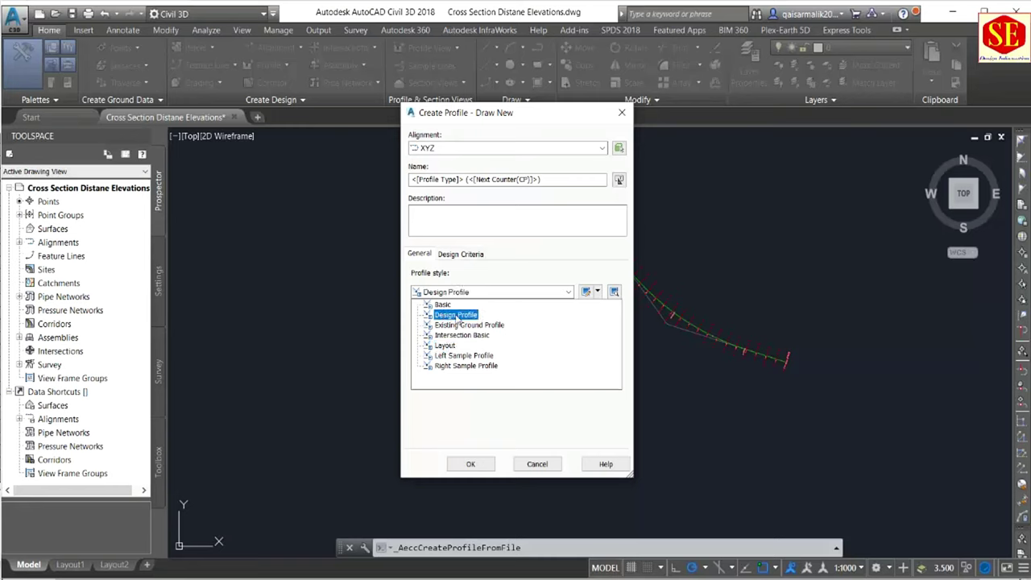
{"action": "left_click", "coordinate": [447, 306]}
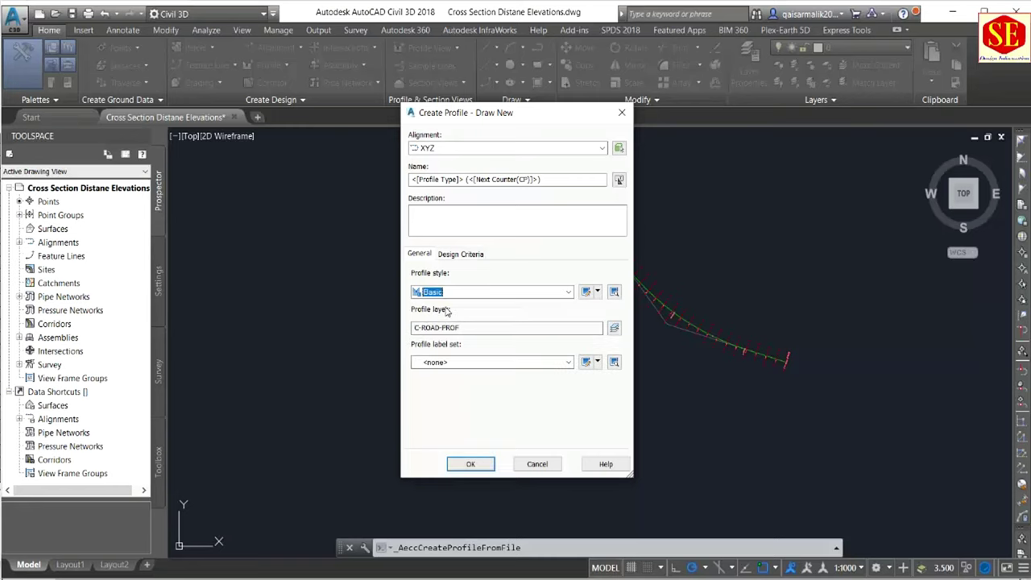
{"action": "left_click", "coordinate": [459, 364]}
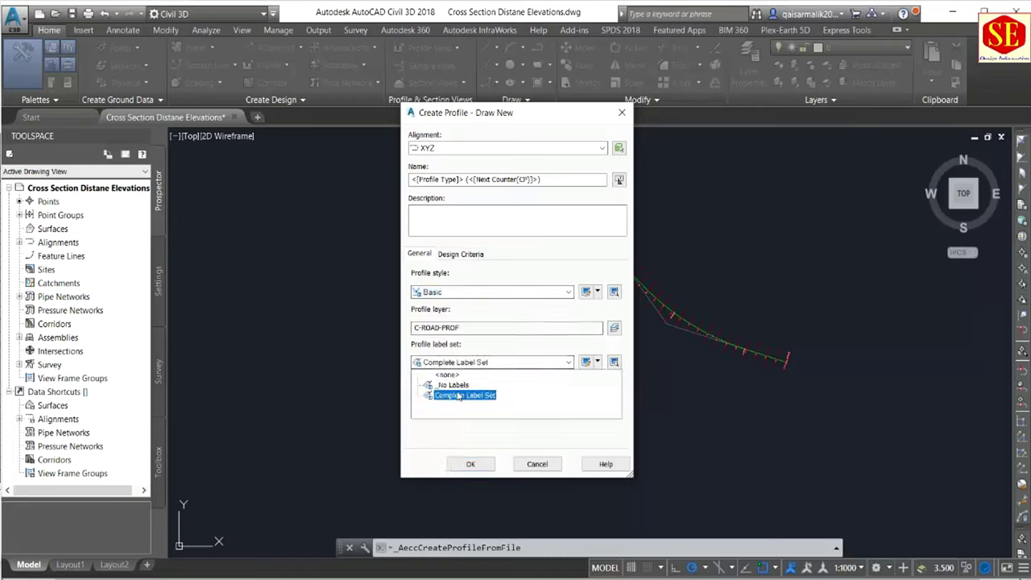
{"action": "left_click", "coordinate": [465, 294]}
{"action": "left_click", "coordinate": [445, 344]}
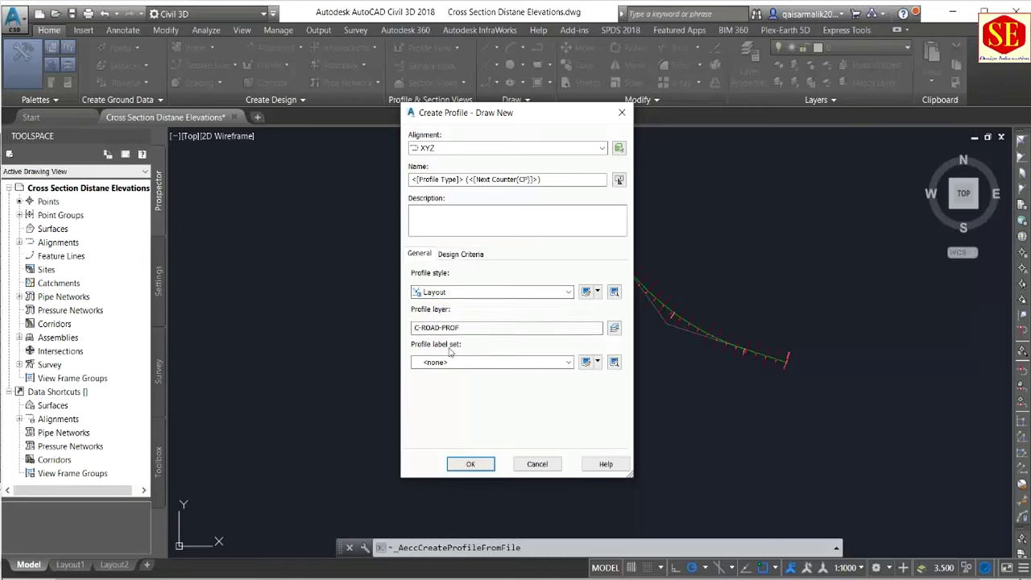
{"action": "left_click", "coordinate": [451, 363]}
{"action": "left_click", "coordinate": [451, 395]}
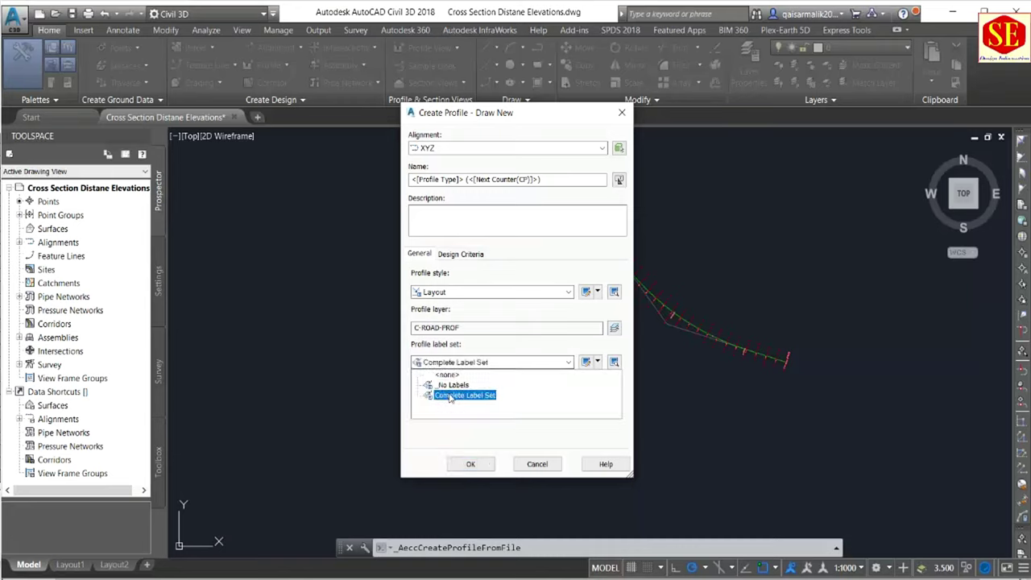
{"action": "left_click", "coordinate": [455, 395]}
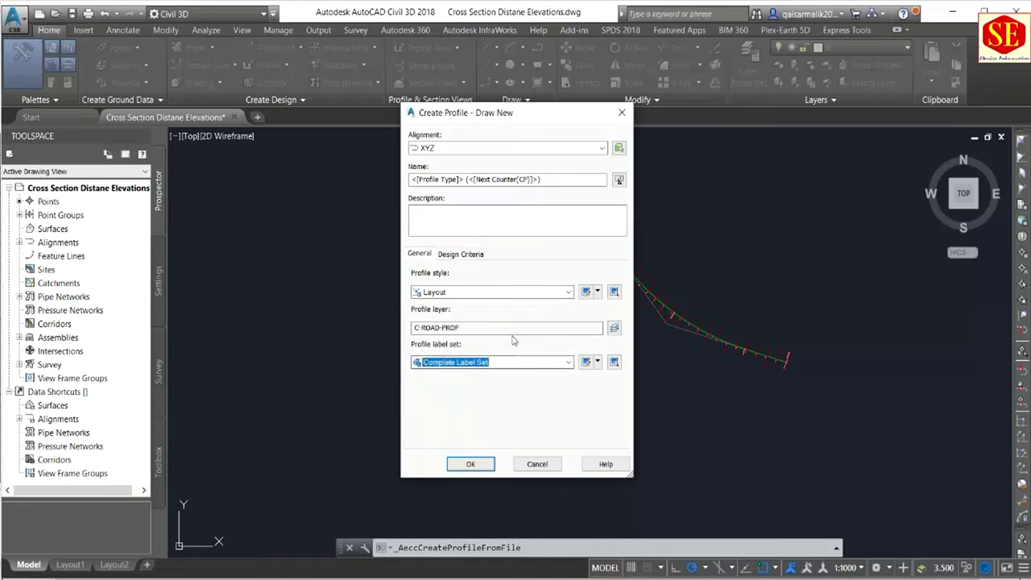
{"action": "left_click", "coordinate": [472, 294]}
{"action": "left_click", "coordinate": [443, 304]}
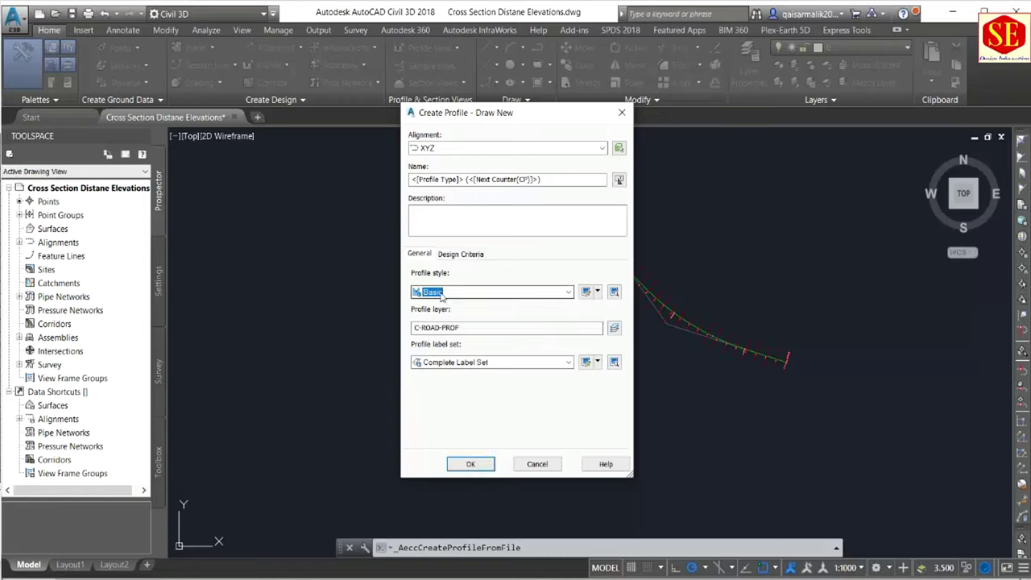
{"action": "left_click", "coordinate": [452, 364]}
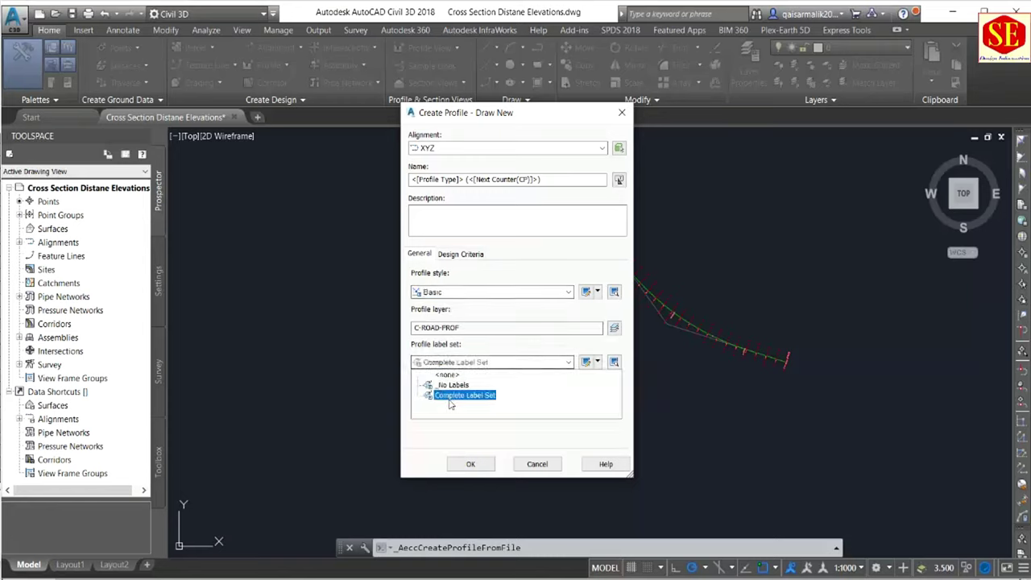
{"action": "left_click", "coordinate": [450, 399]}
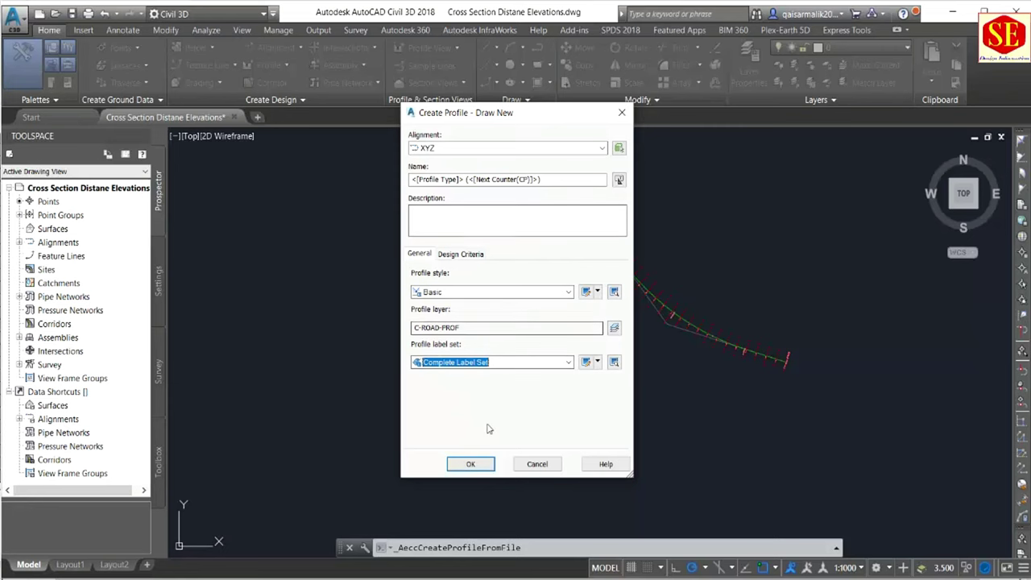
{"action": "left_click", "coordinate": [483, 464]}
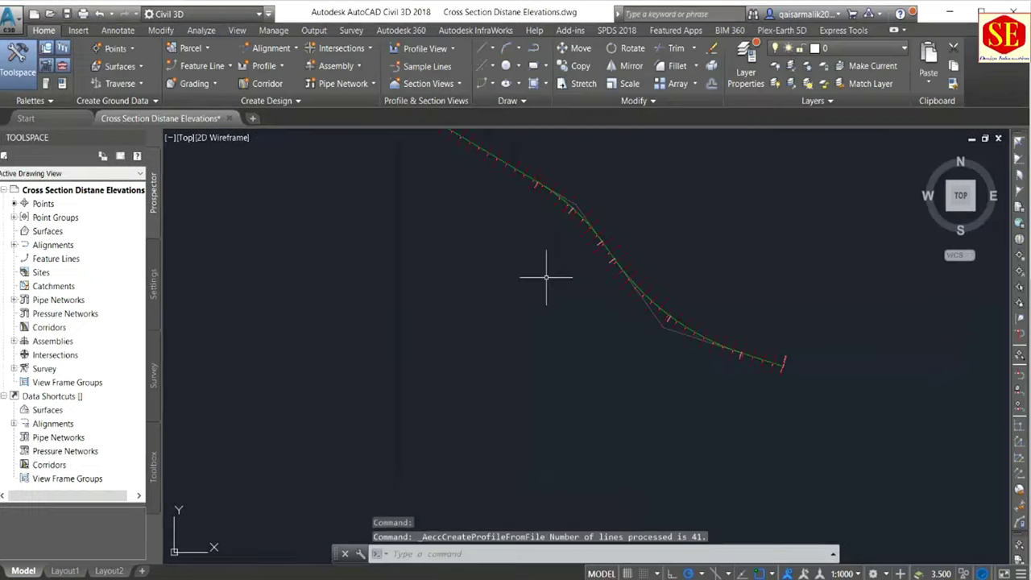
Step: Create a profile view for alignment XYZ with File (2) not drawn, placed below the plan
{"action": "scroll", "coordinate": [490, 241], "scroll_direction": "down", "scroll_amount": 2}
{"action": "scroll", "coordinate": [402, 266], "scroll_direction": "down", "scroll_amount": 1}
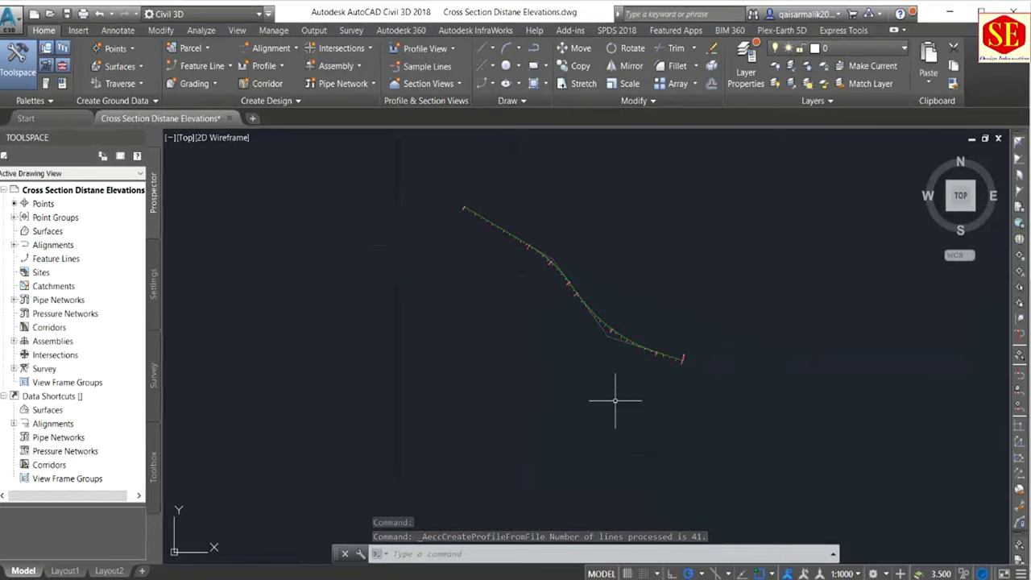
{"action": "left_click", "coordinate": [453, 53]}
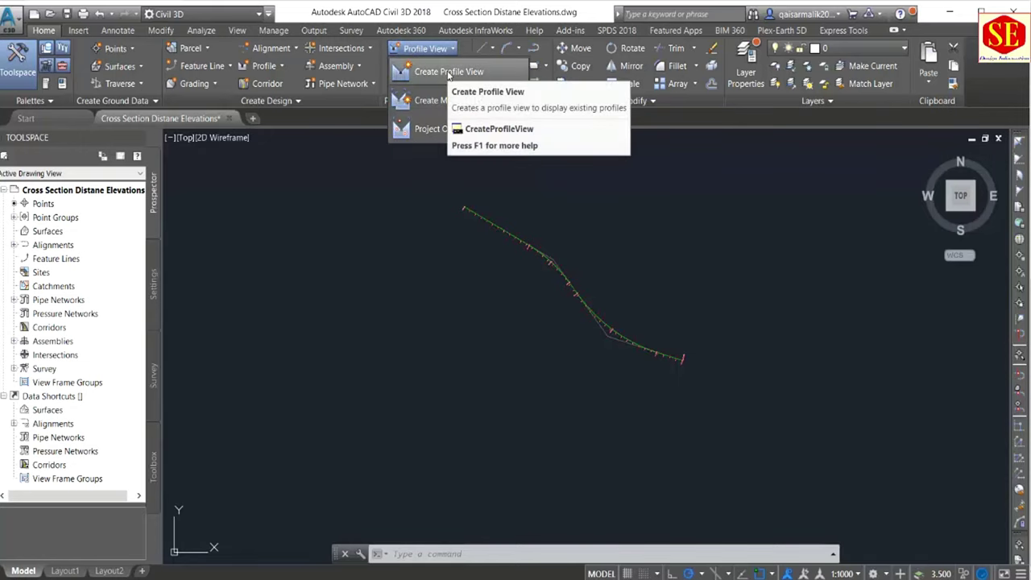
{"action": "left_click", "coordinate": [449, 72]}
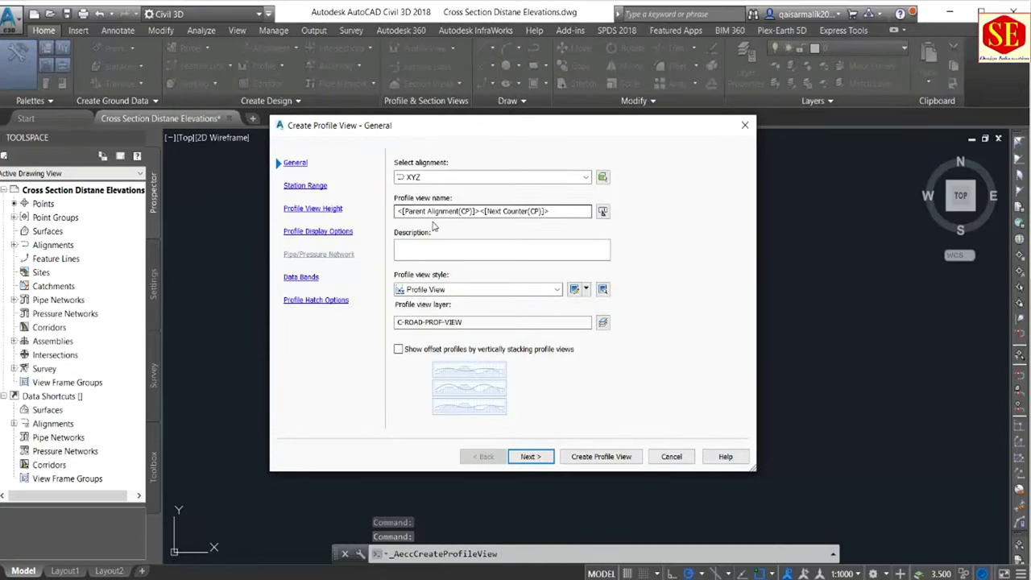
{"action": "left_click", "coordinate": [307, 186]}
{"action": "left_click", "coordinate": [314, 208]}
{"action": "left_click", "coordinate": [322, 231]}
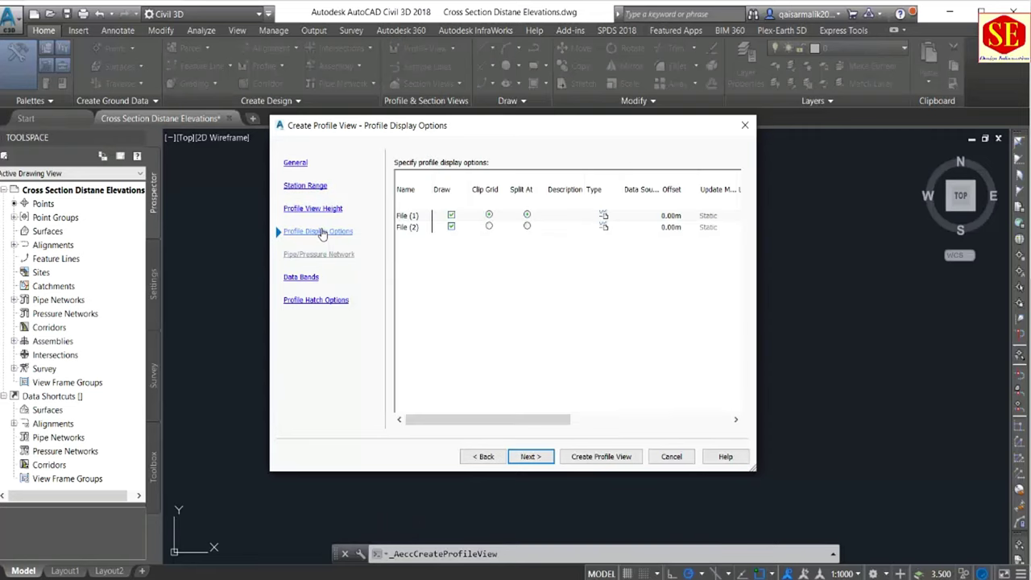
{"action": "left_click", "coordinate": [452, 228]}
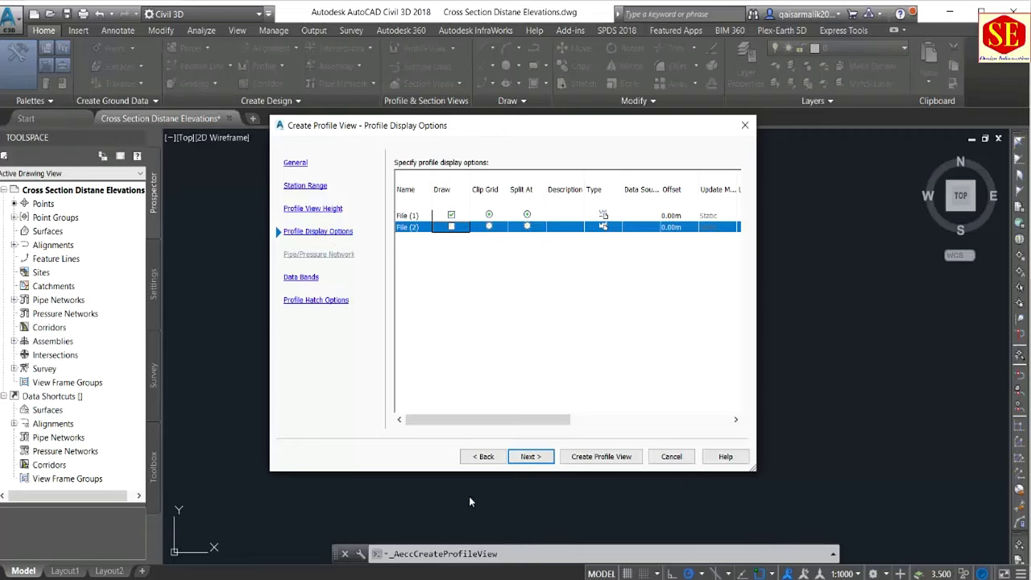
{"action": "mouse_move", "coordinate": [530, 419]}
{"action": "left_mouse_down"}
{"action": "mouse_move", "coordinate": [578, 419]}
{"action": "mouse_move", "coordinate": [530, 418]}
{"action": "left_mouse_up"}
{"action": "left_click", "coordinate": [531, 457]}
{"action": "left_click", "coordinate": [587, 455]}
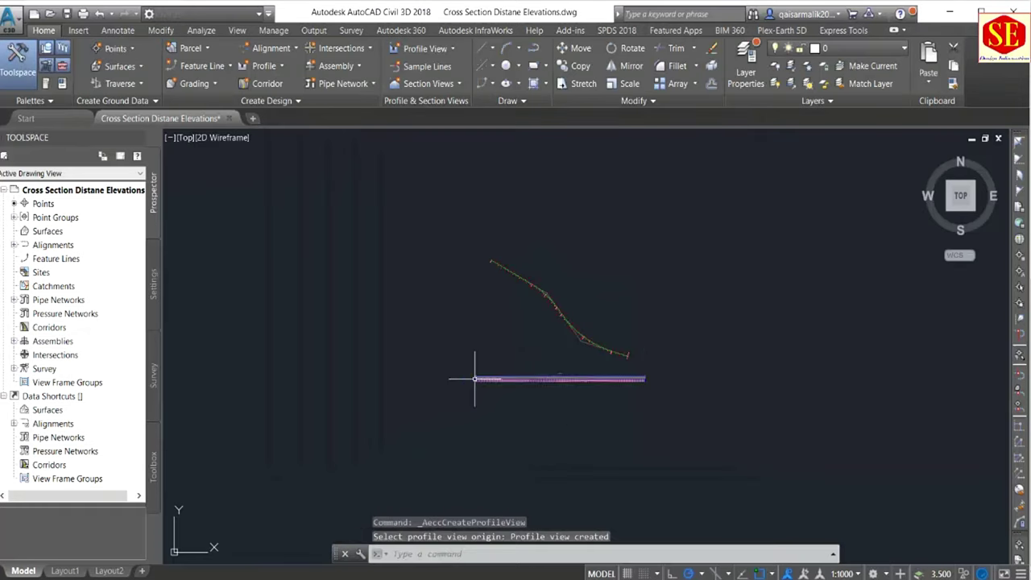
{"action": "left_click", "coordinate": [518, 379]}
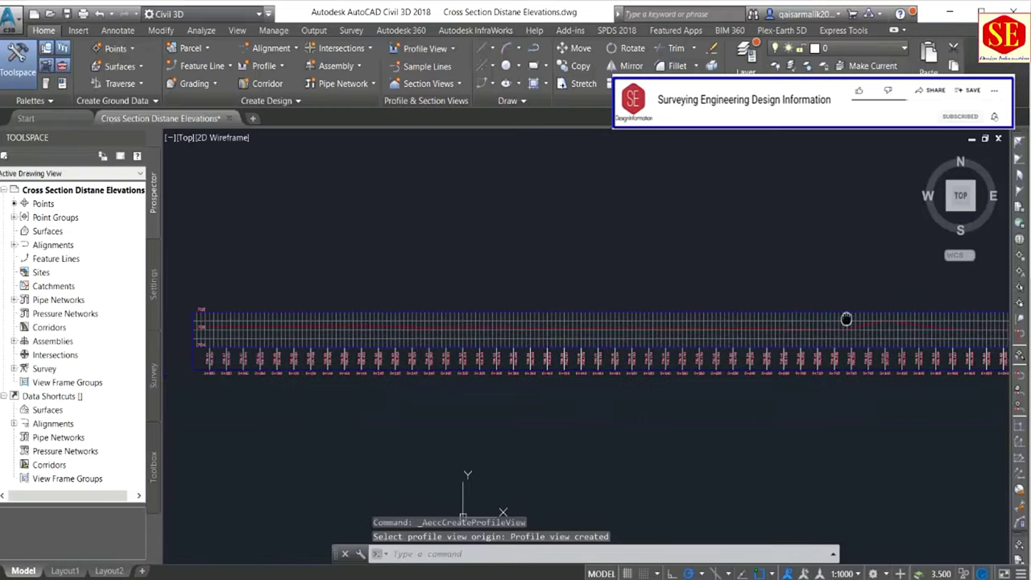
Step: Open Profile View Properties for XYZ1 and set its Elevations range to User specified height
{"action": "left_click", "coordinate": [379, 317]}
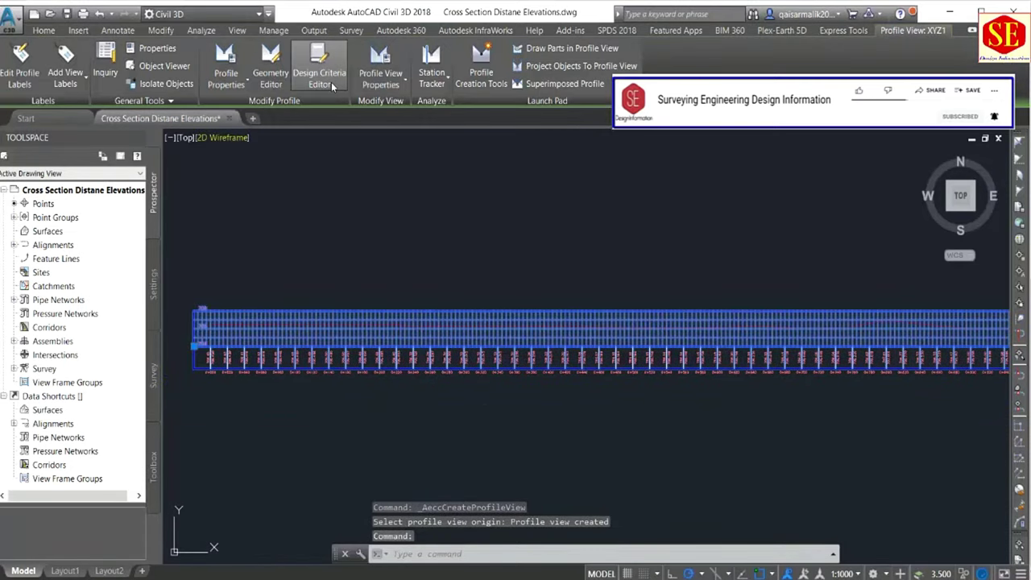
{"action": "left_click", "coordinate": [380, 80]}
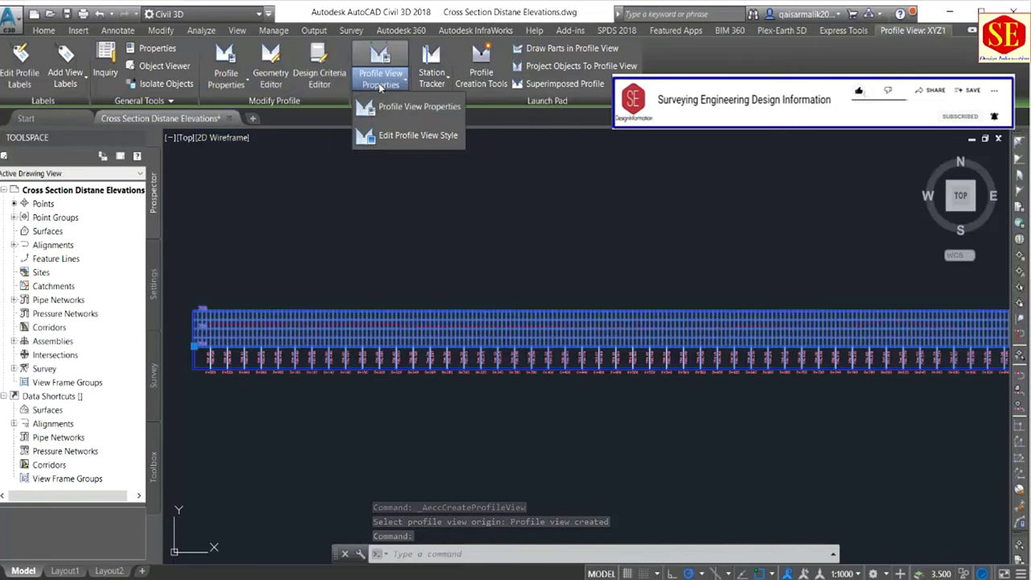
{"action": "left_click", "coordinate": [385, 113]}
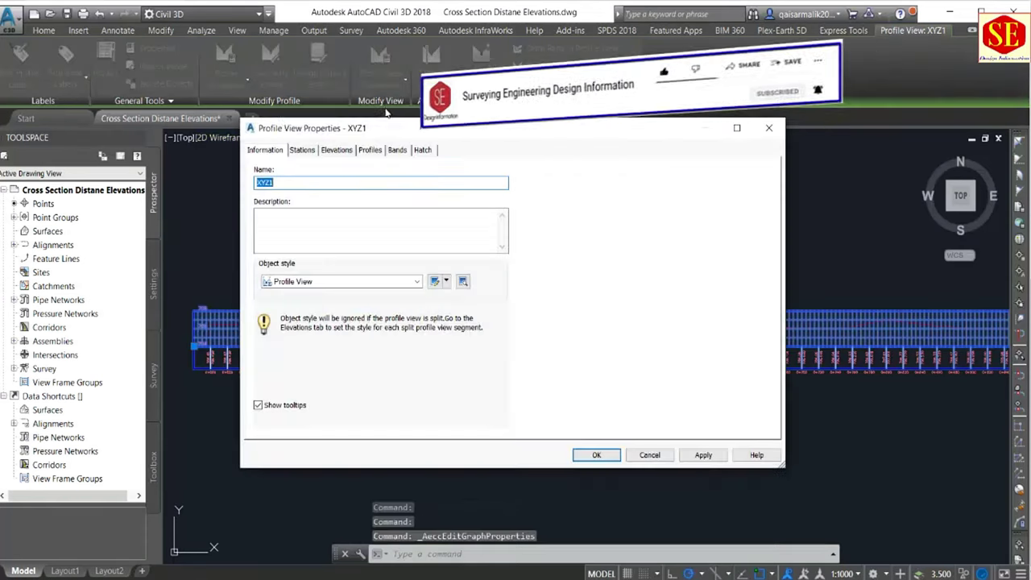
{"action": "left_click", "coordinate": [295, 151]}
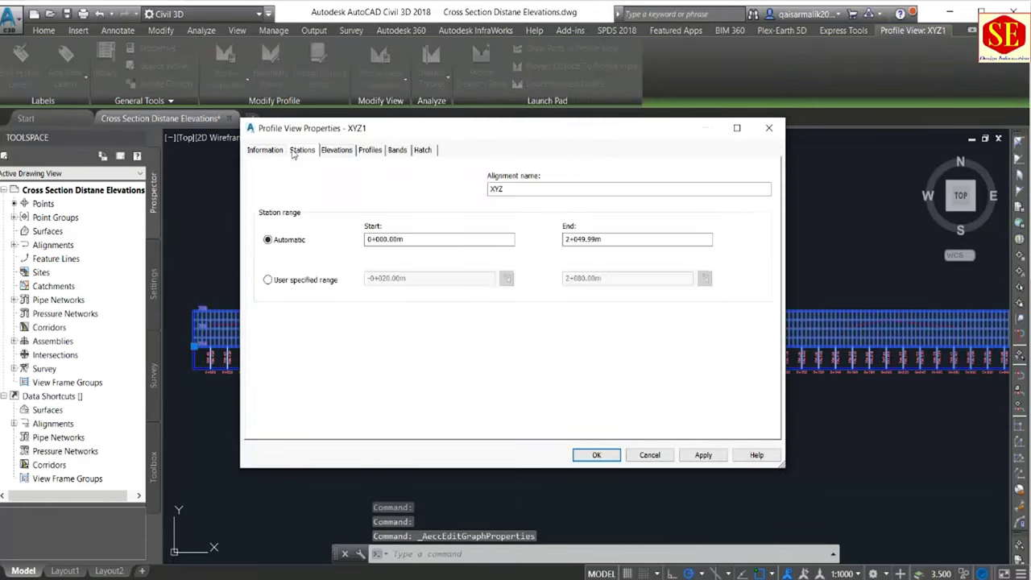
{"action": "left_click", "coordinate": [338, 150]}
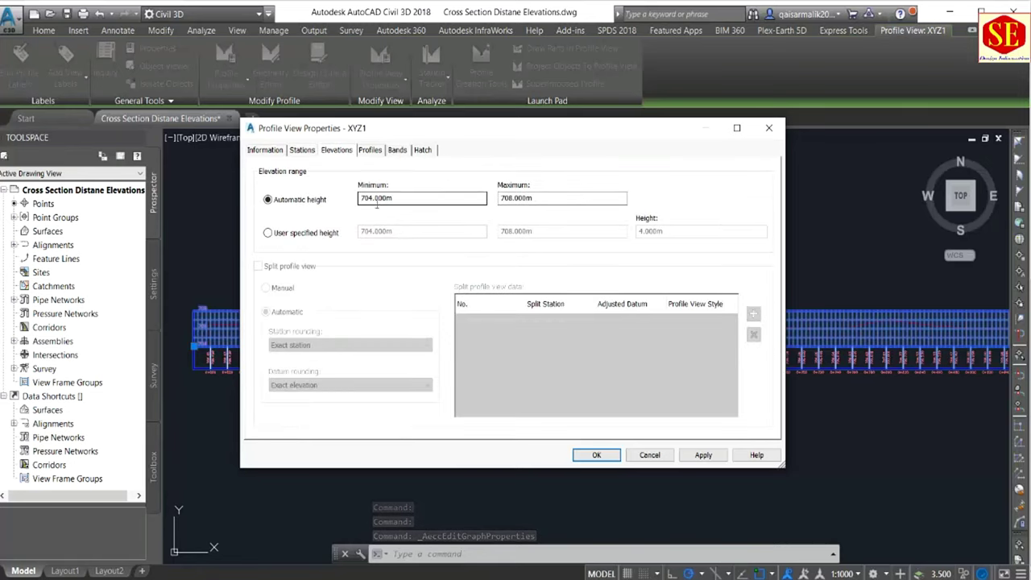
{"action": "left_click", "coordinate": [288, 234]}
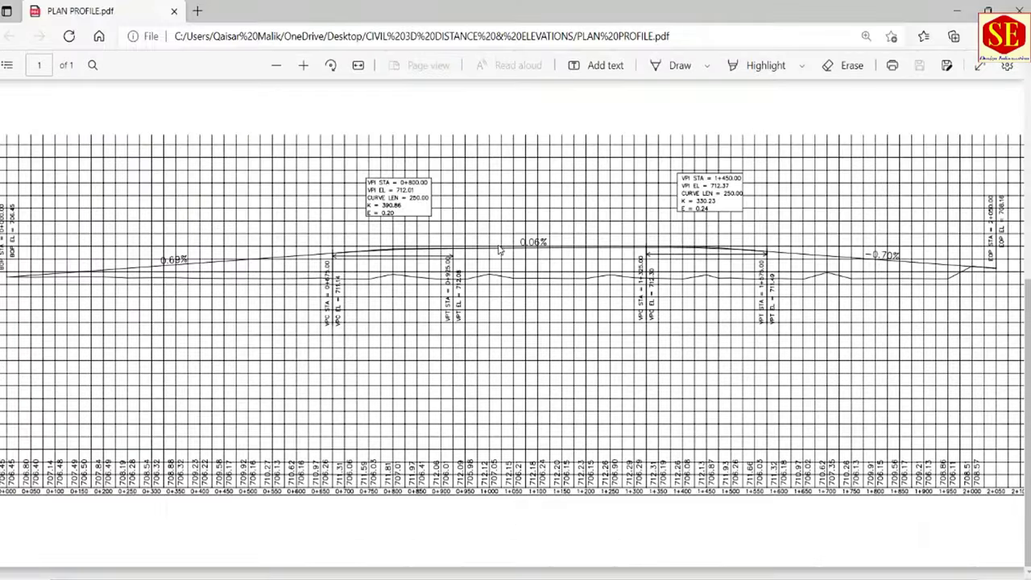
{"action": "scroll", "coordinate": [516, 338], "scroll_direction": "down", "scroll_amount": 2, "text": "ctrl"}
{"action": "scroll", "coordinate": [592, 326], "scroll_direction": "up", "scroll_amount": 2}
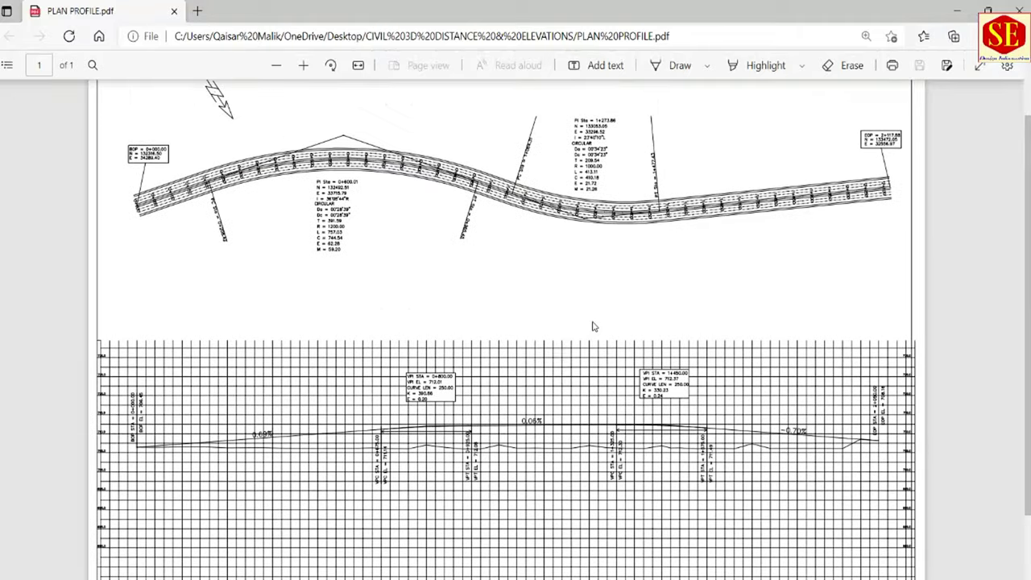
{"action": "scroll", "coordinate": [533, 437], "scroll_direction": "up", "scroll_amount": 2, "text": "ctrl"}
{"action": "scroll", "coordinate": [625, 363], "scroll_direction": "up", "scroll_amount": 2}
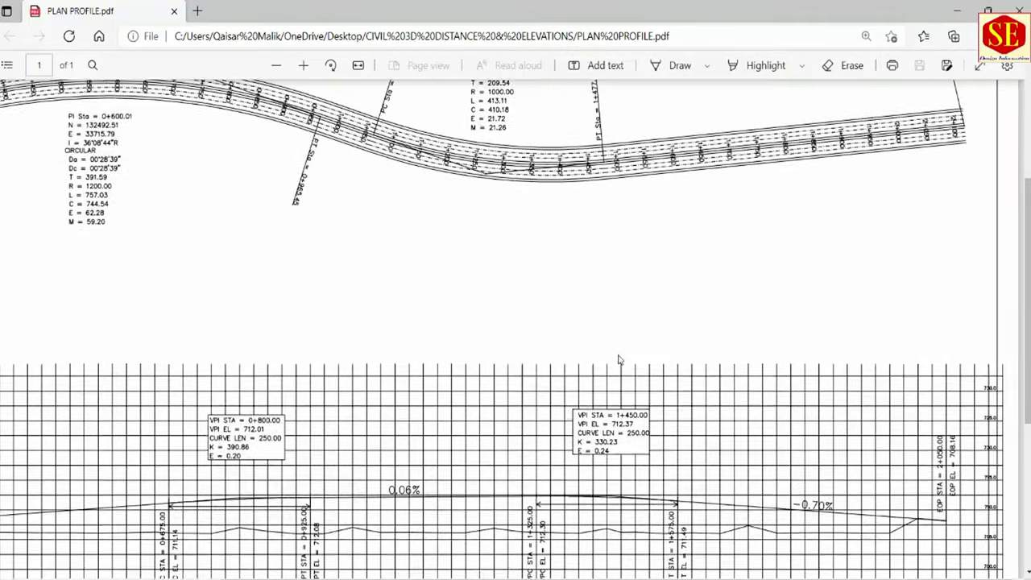
{"action": "scroll", "coordinate": [596, 395], "scroll_direction": "down", "scroll_amount": 1}
{"action": "scroll", "coordinate": [568, 419], "scroll_direction": "down", "scroll_amount": 2}
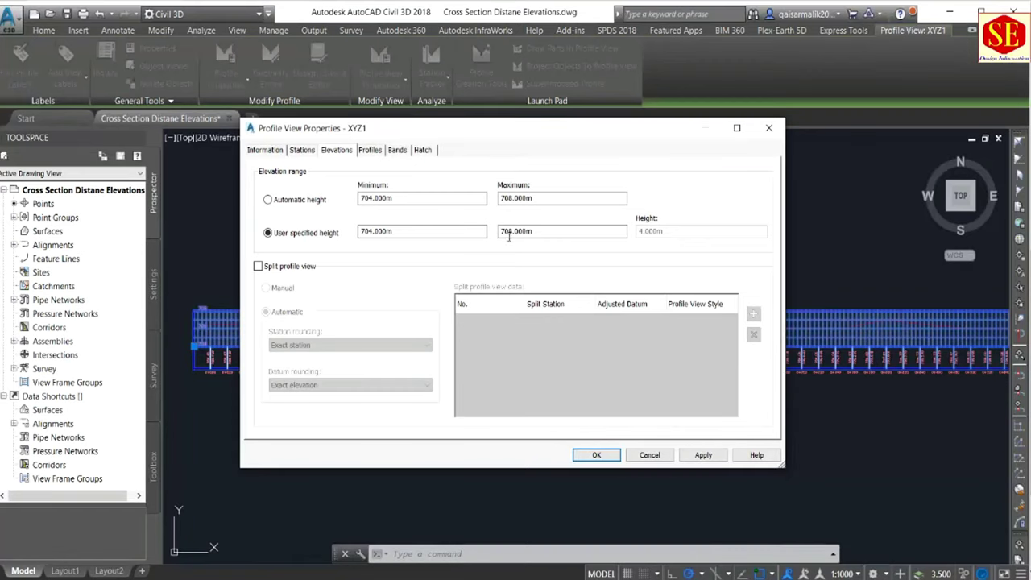
Step: Set XYZ1's maximum elevation to 715, giving a 704–715 m range, and review the redrawn grid
{"action": "left_click_drag", "start_coordinate": [533, 231], "coordinate": [476, 231]}
{"action": "type", "text": "715"}
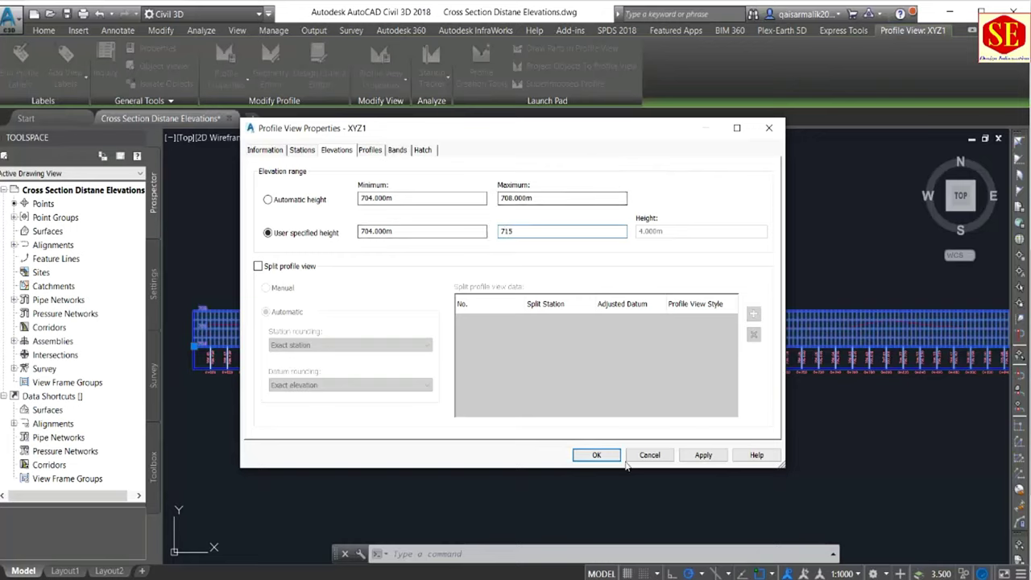
{"action": "key", "text": "Tab"}
{"action": "left_click", "coordinate": [698, 456]}
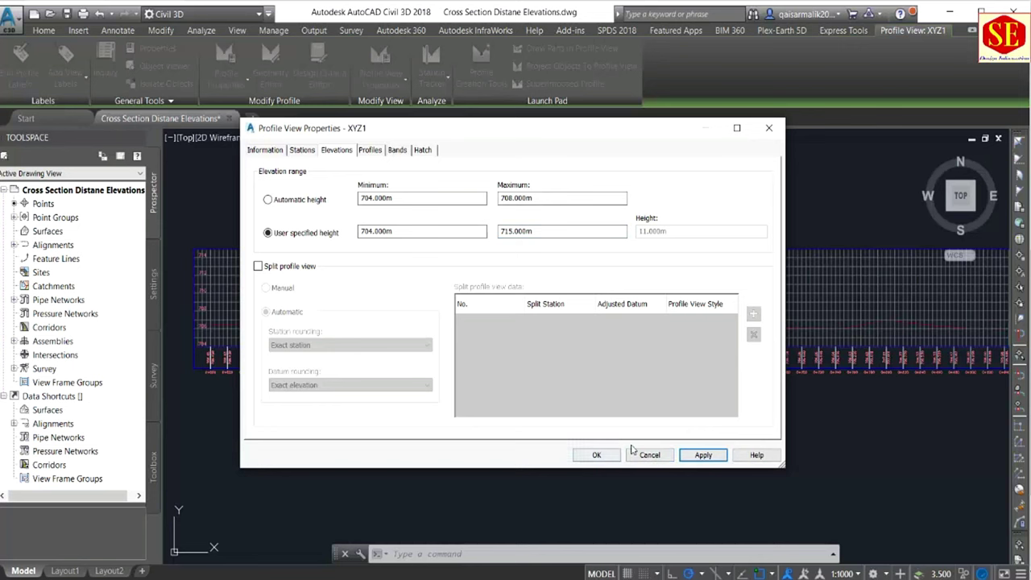
{"action": "left_click", "coordinate": [597, 456]}
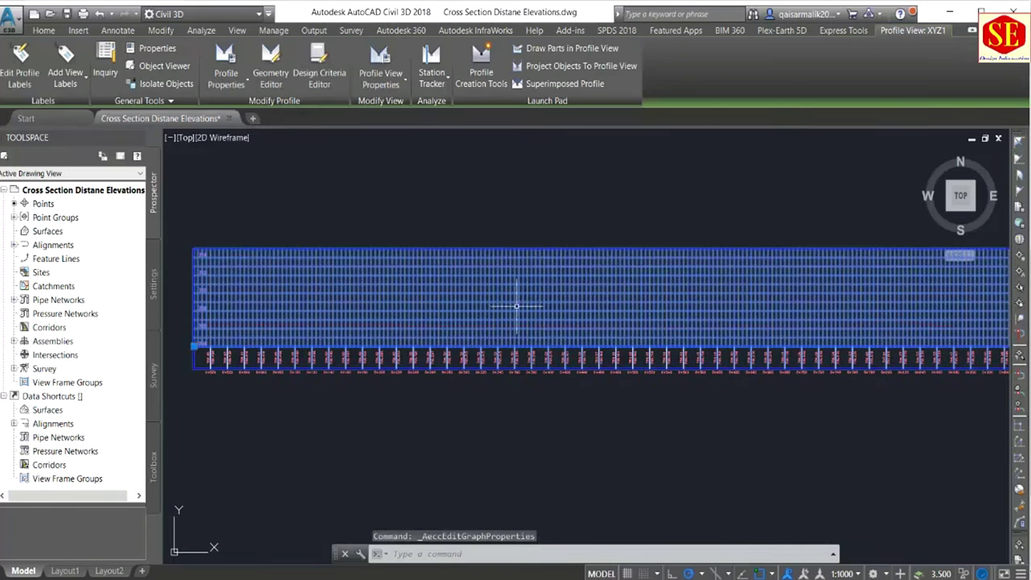
{"action": "key", "text": "Escape"}
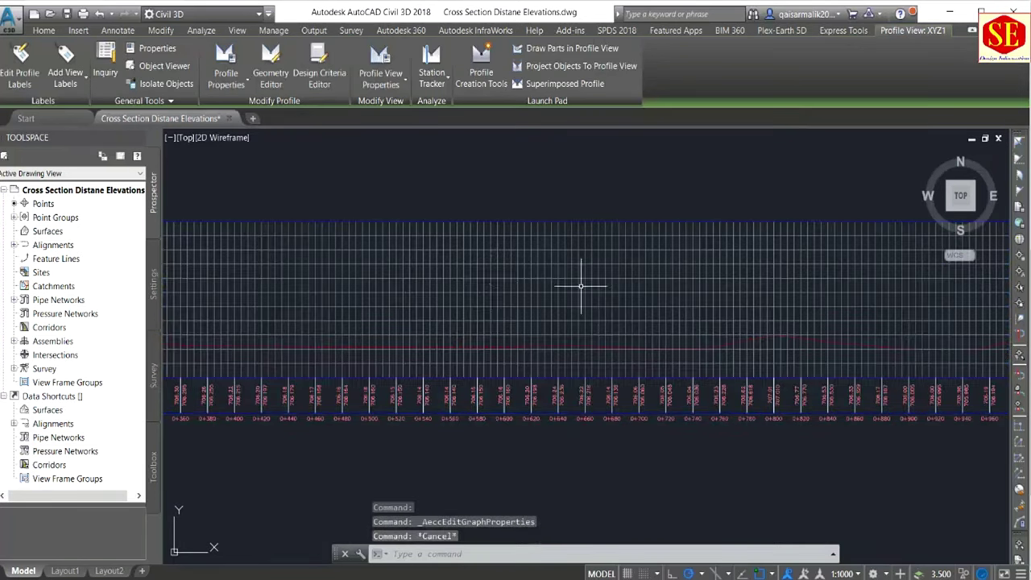
{"action": "middle_click_drag", "start_coordinate": [463, 296], "coordinate": [410, 294]}
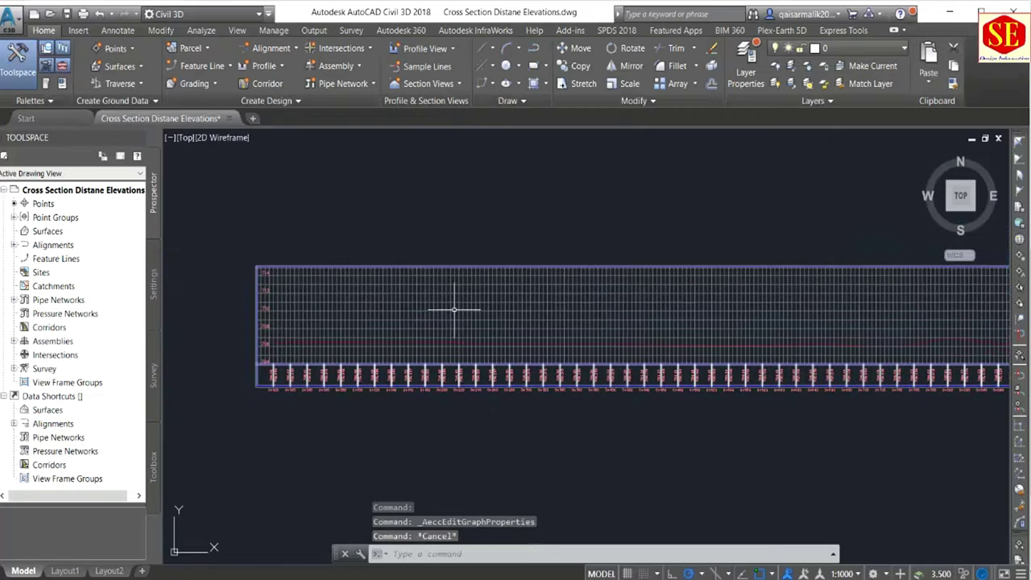
{"action": "scroll", "coordinate": [407, 298], "scroll_direction": "down", "scroll_amount": 2}
{"action": "middle_click_drag", "start_coordinate": [475, 316], "coordinate": [335, 317]}
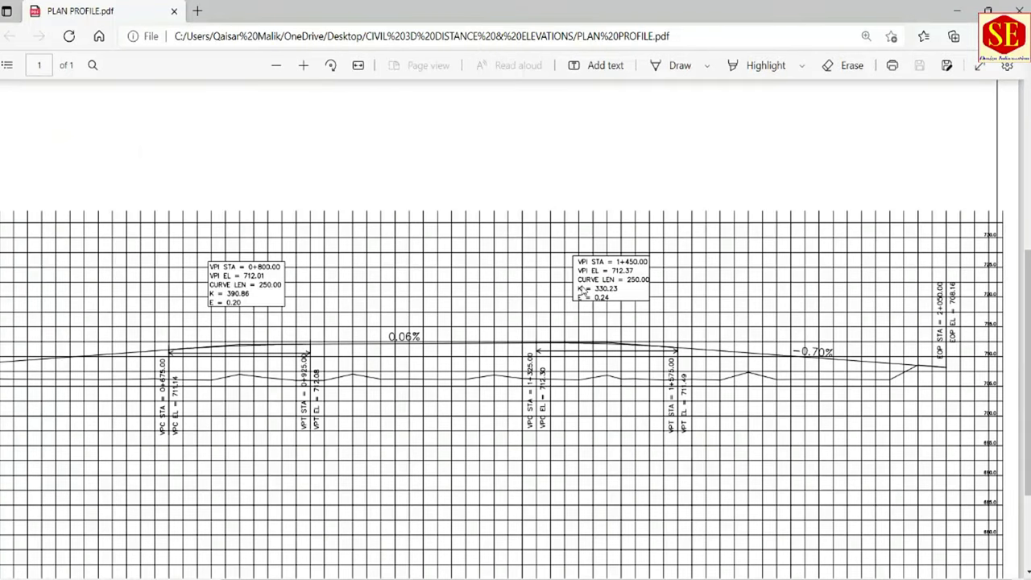
{"action": "left_click_drag", "start_coordinate": [402, 573], "coordinate": [270, 569]}
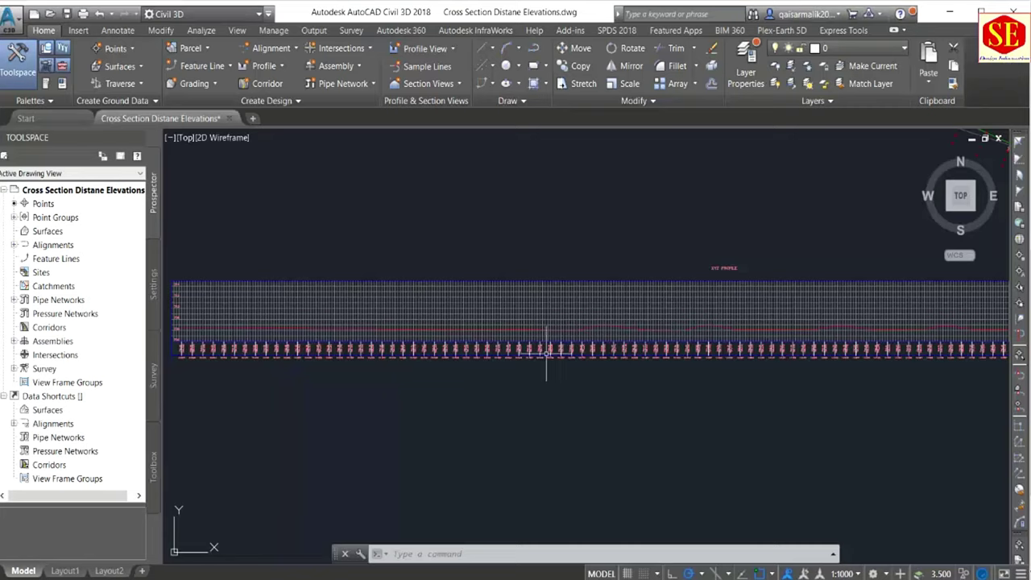
Step: Start Profile Creation Tools on the XYZ profile view and name the new profile XYz Design
{"action": "left_click", "coordinate": [280, 69]}
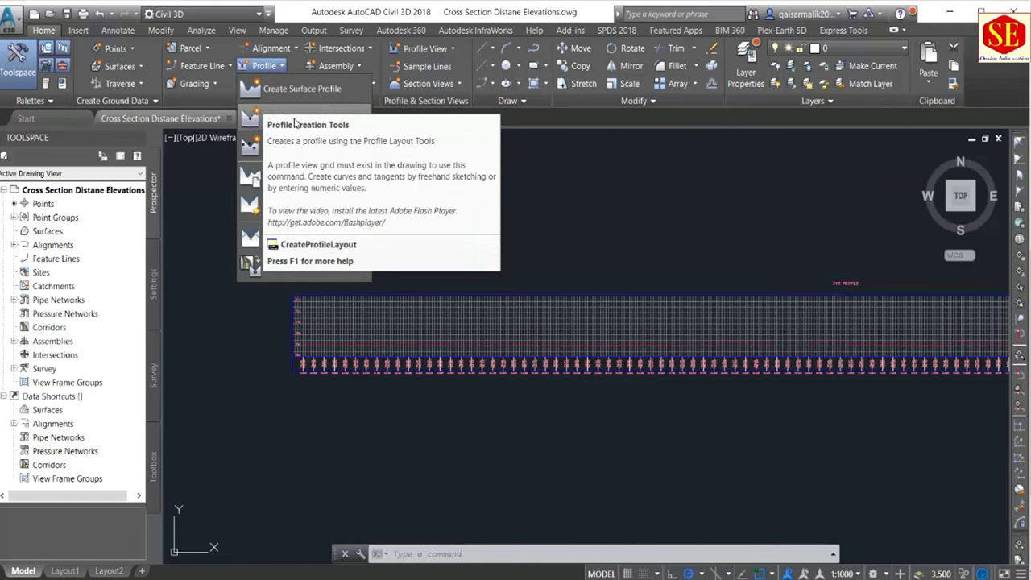
{"action": "left_click", "coordinate": [274, 119]}
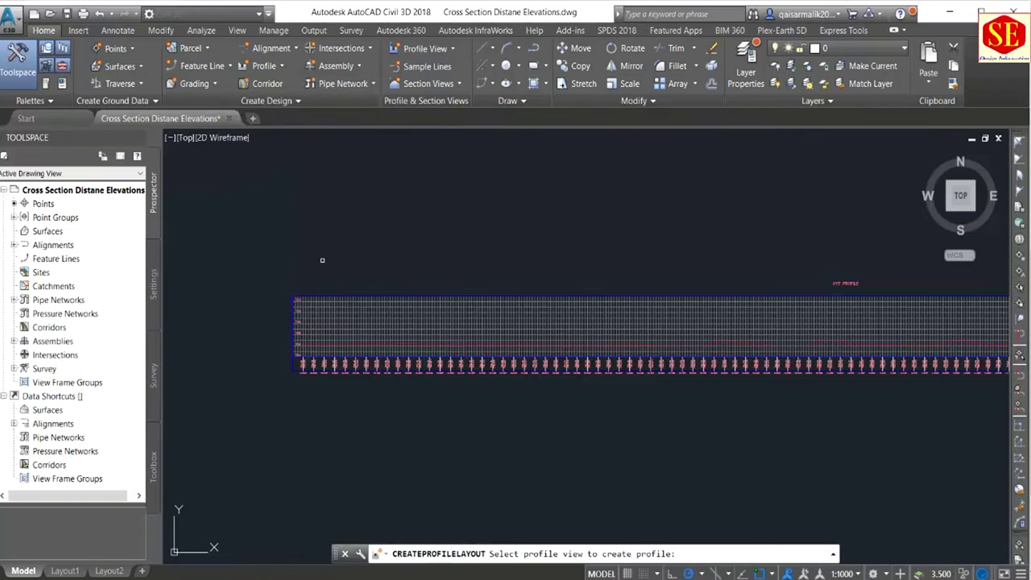
{"action": "left_click", "coordinate": [335, 295]}
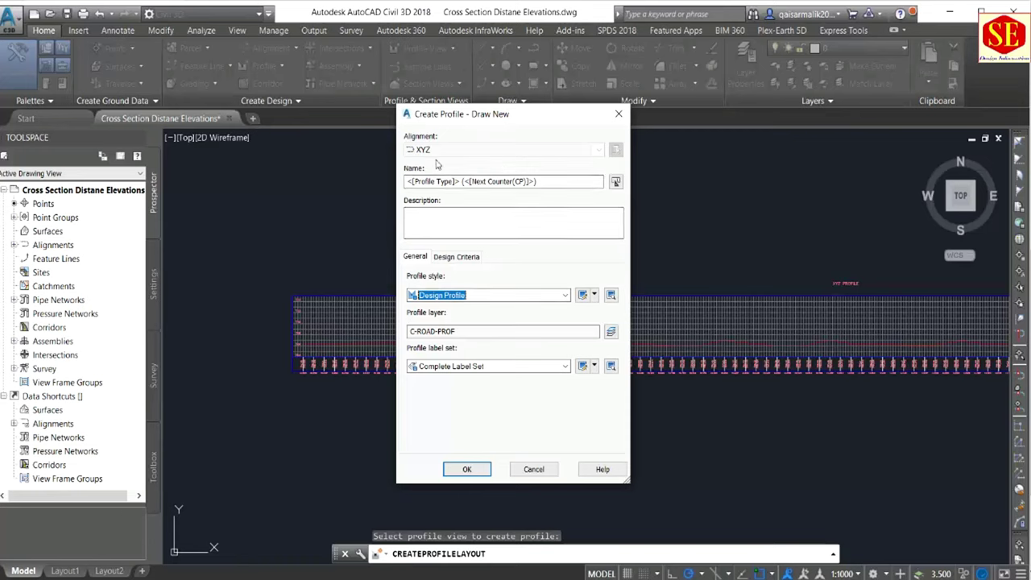
{"action": "left_click_drag", "start_coordinate": [550, 181], "coordinate": [167, 185]}
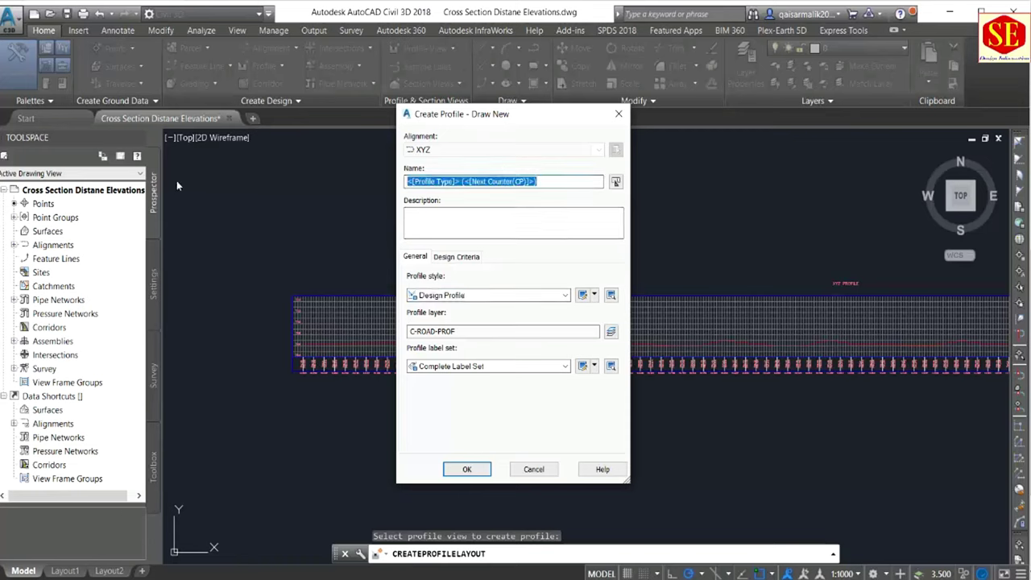
{"action": "type", "text": "XYz Design"}
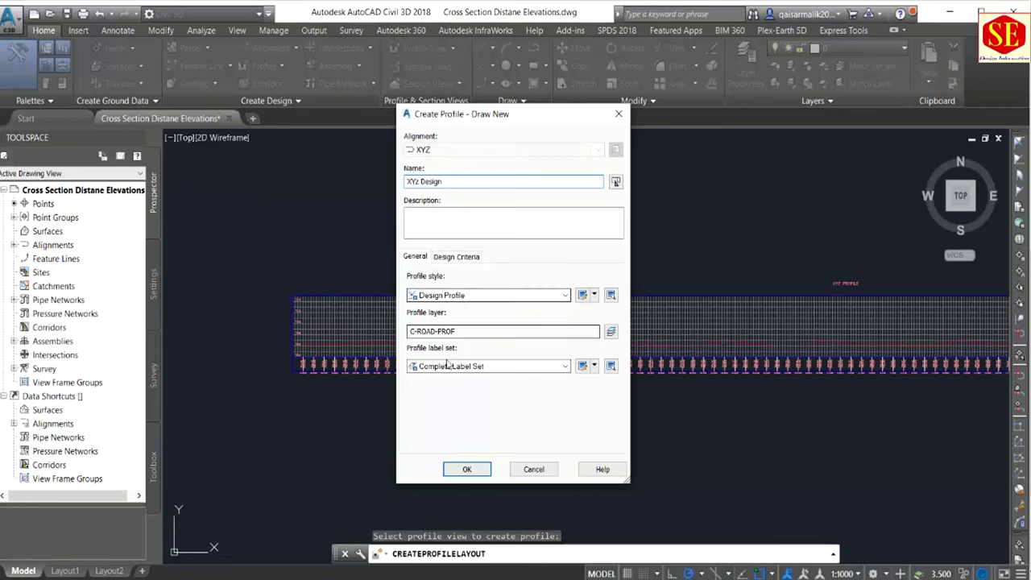
{"action": "left_click", "coordinate": [465, 470]}
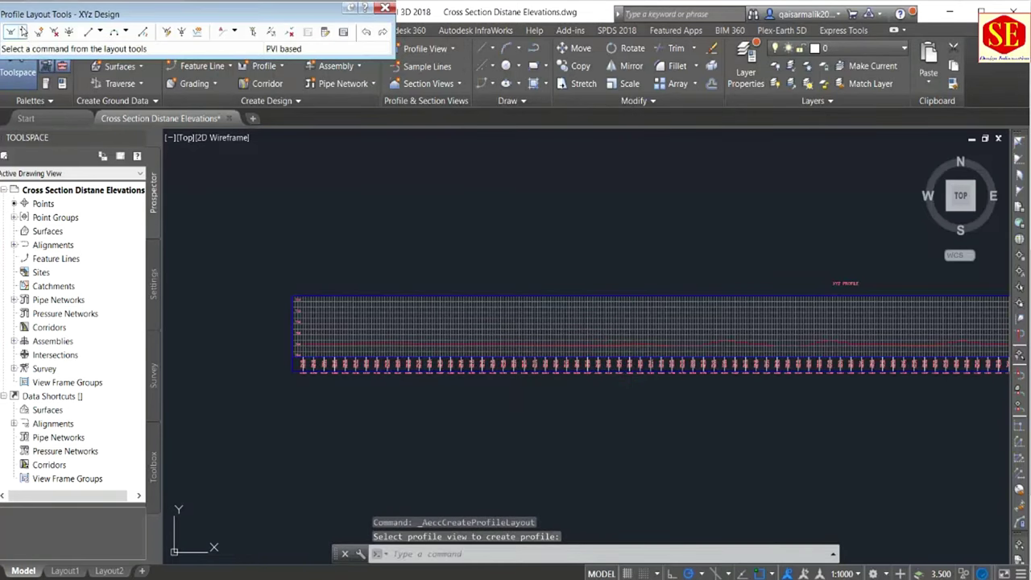
Step: Start drawing tangents without curves for the XYz Design profile
{"action": "left_click", "coordinate": [24, 33]}
{"action": "left_click", "coordinate": [45, 47]}
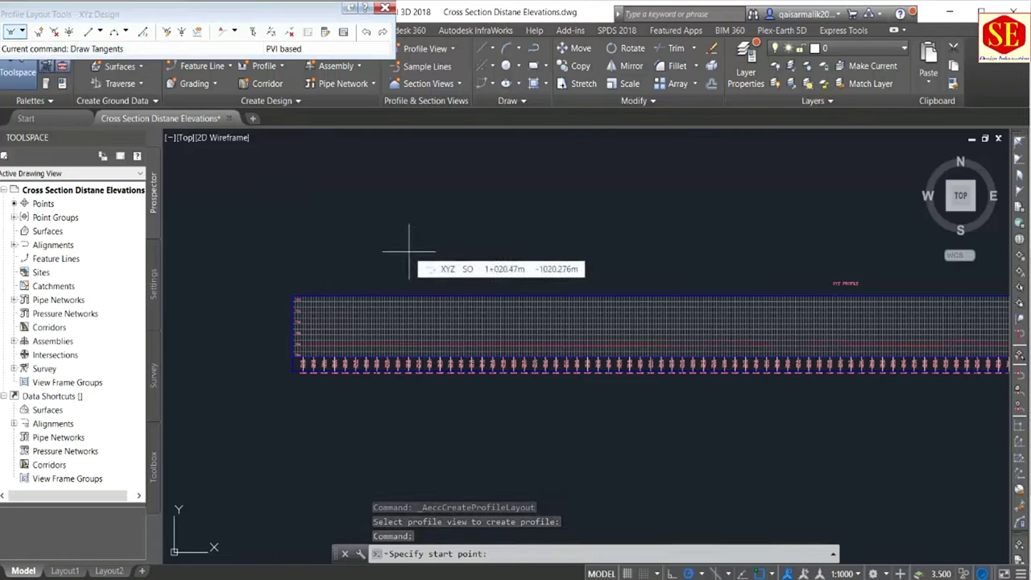
{"action": "type", "text": "'"}
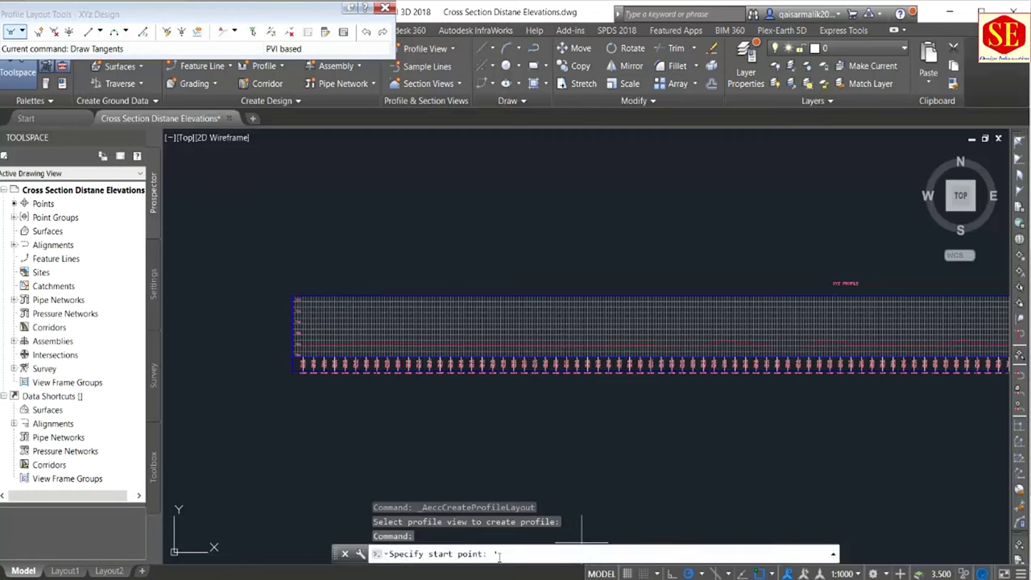
Step: Enable Pointer Input and Dimension Input in the Drafting Settings Dynamic Input tab
{"action": "left_click", "coordinate": [771, 573]}
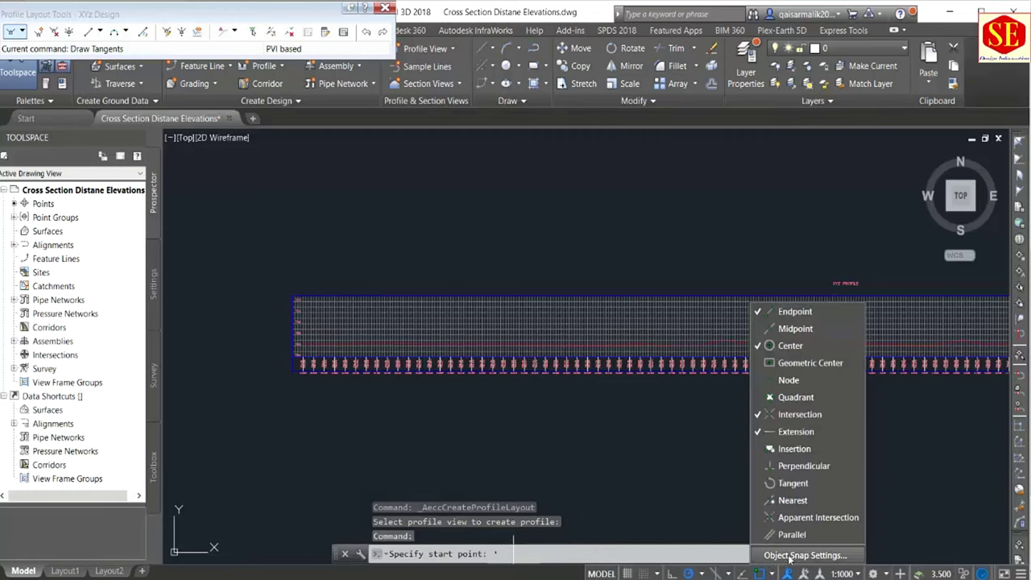
{"action": "left_click", "coordinate": [797, 555]}
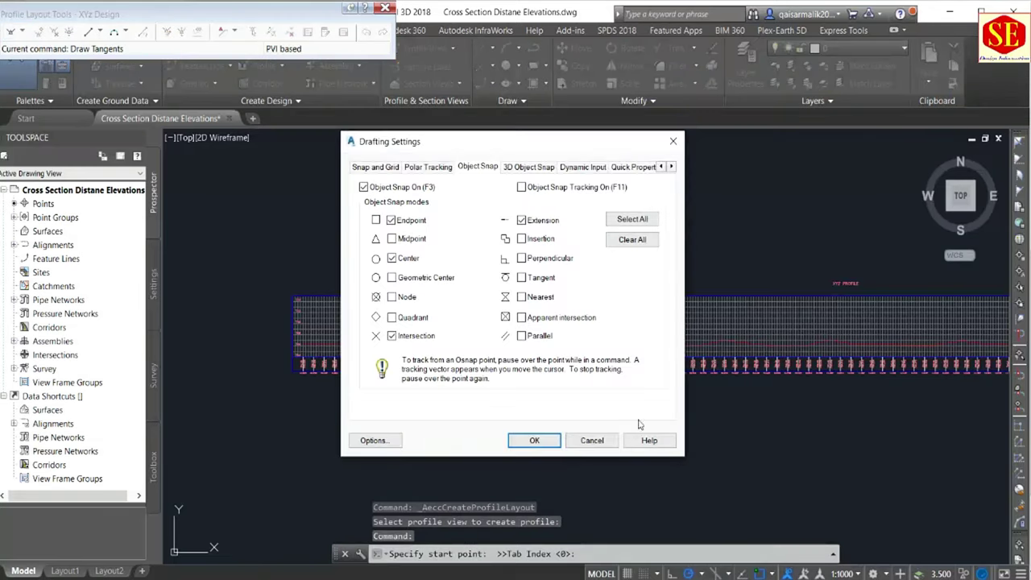
{"action": "left_click", "coordinate": [535, 167]}
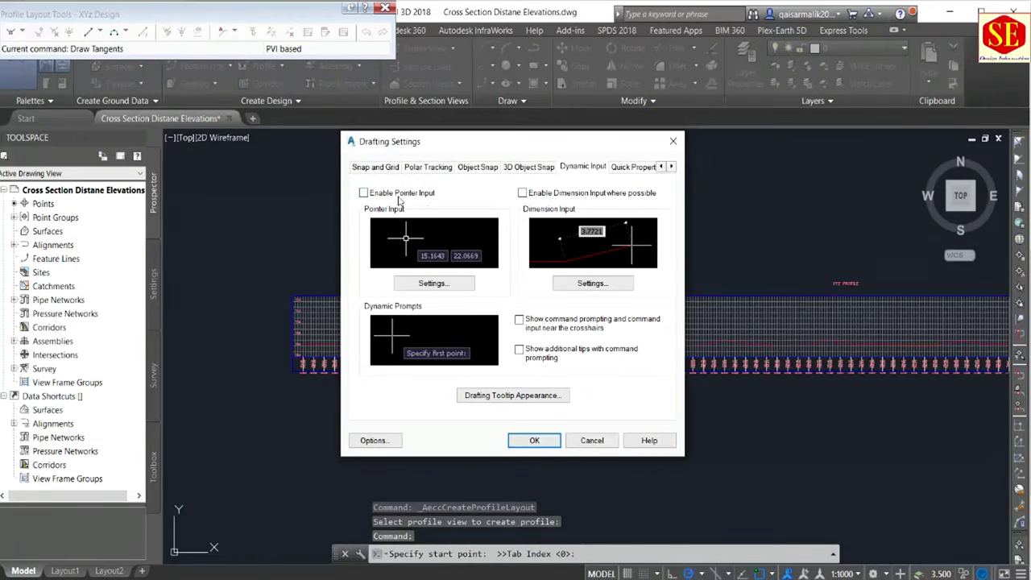
{"action": "left_click", "coordinate": [401, 199]}
{"action": "left_click", "coordinate": [588, 198]}
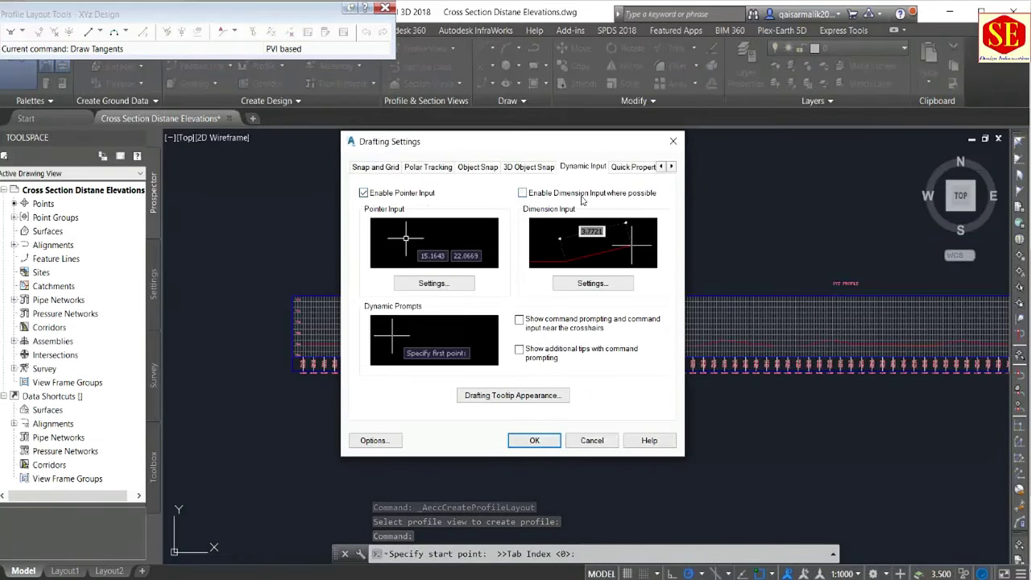
{"action": "left_click", "coordinate": [535, 442]}
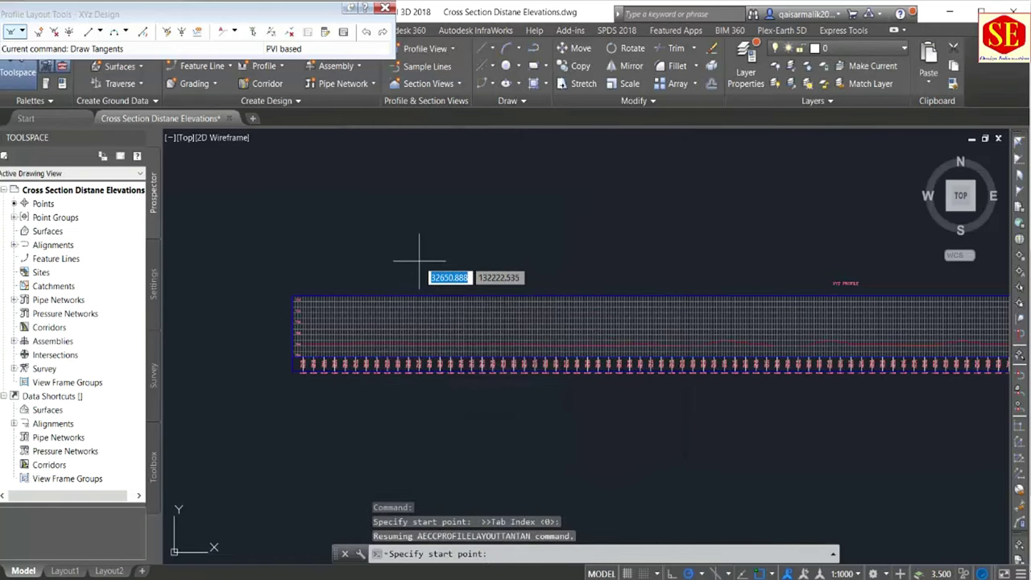
Step: Cancel and restart Draw Tangents without curves so it waits for a start point
{"action": "key", "text": "Escape"}
{"action": "left_click", "coordinate": [23, 32]}
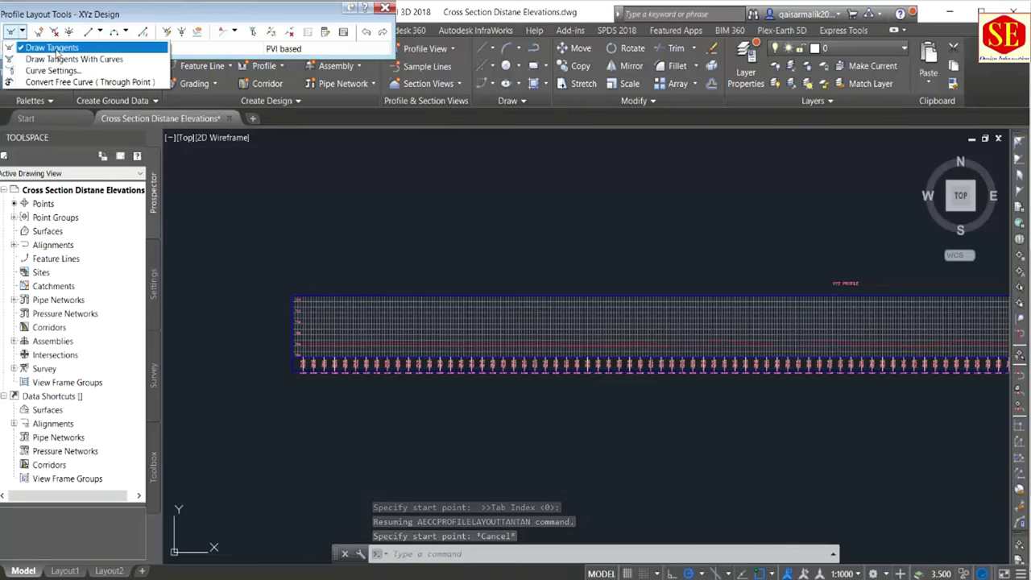
{"action": "left_click", "coordinate": [49, 47]}
{"action": "key", "text": "Tab"}
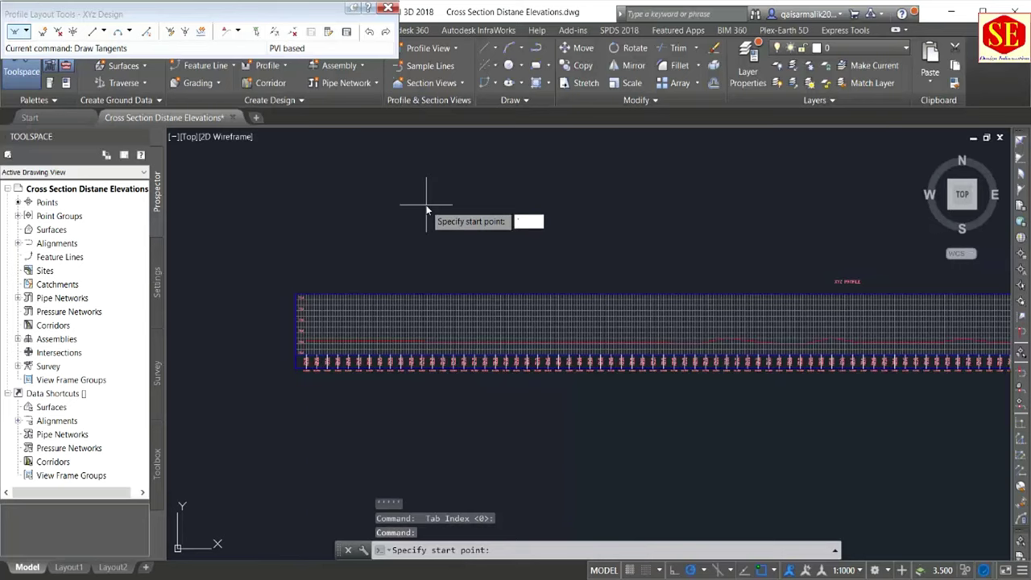
{"action": "type", "text": "pse"}
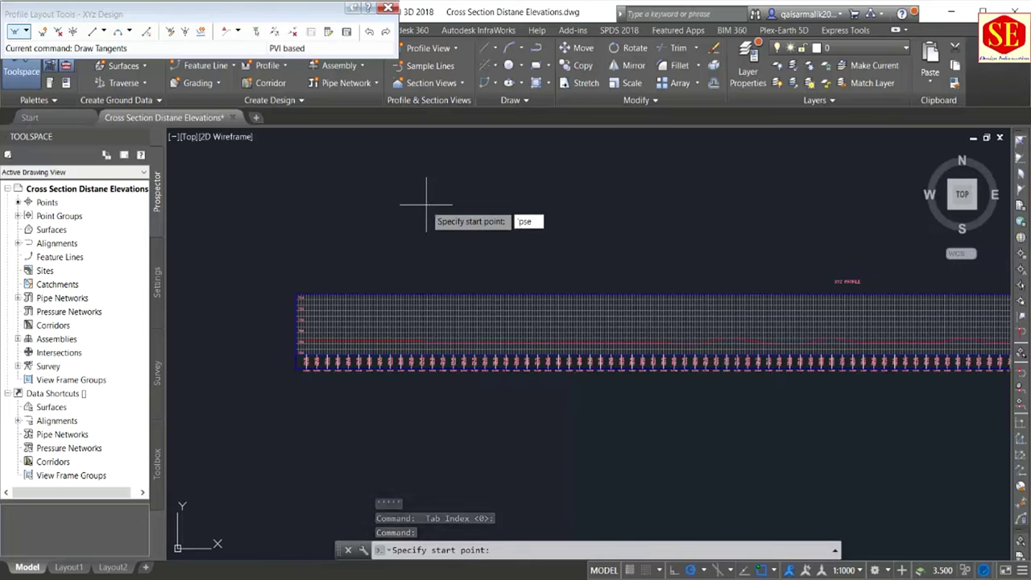
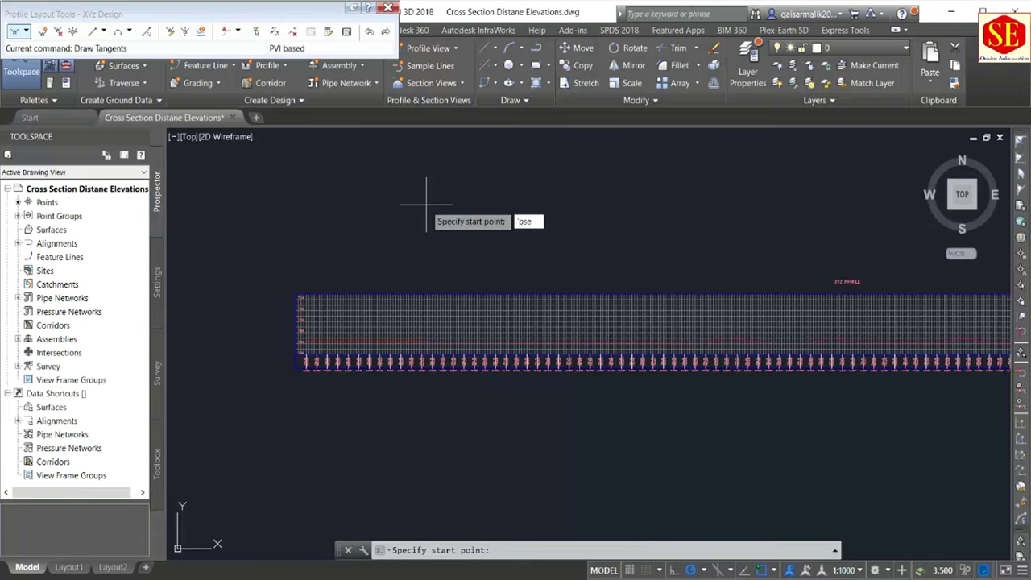
Step: Fix the first tangent's start in the profile view at station 0+000, elevation 706.45
{"action": "key", "text": "Return"}
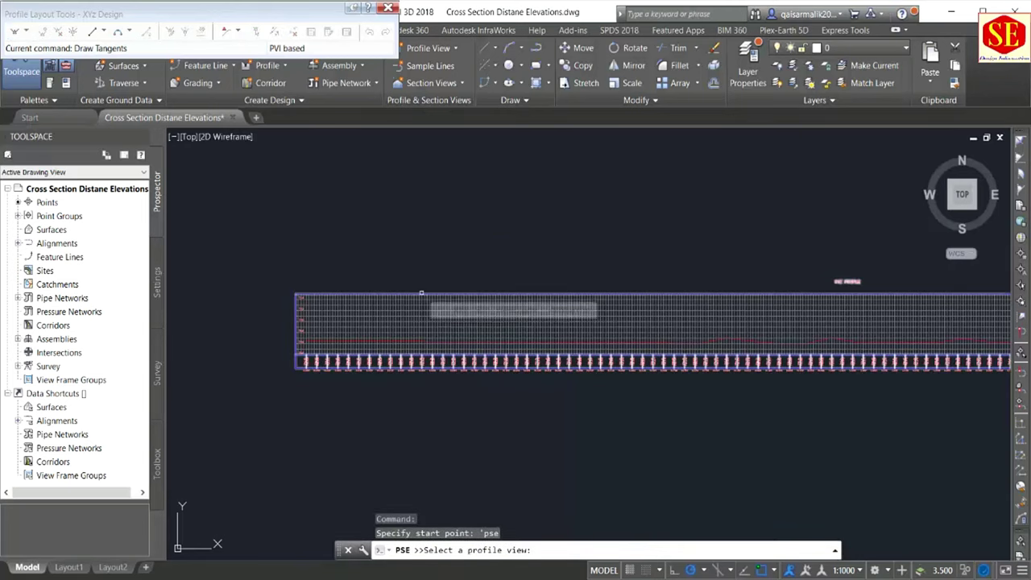
{"action": "left_click", "coordinate": [420, 293]}
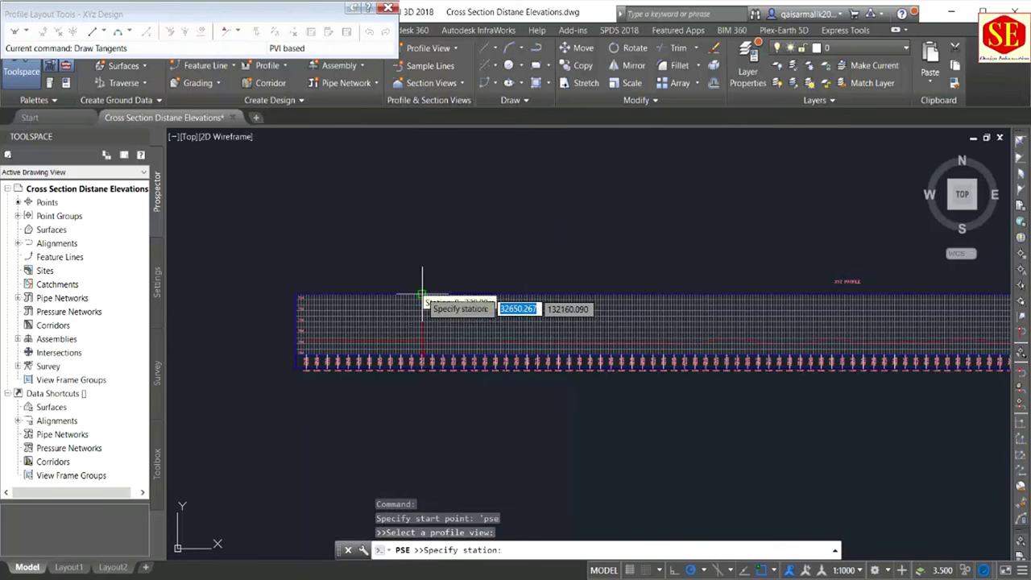
{"action": "scroll", "coordinate": [305, 358], "scroll_direction": "up", "scroll_amount": 5}
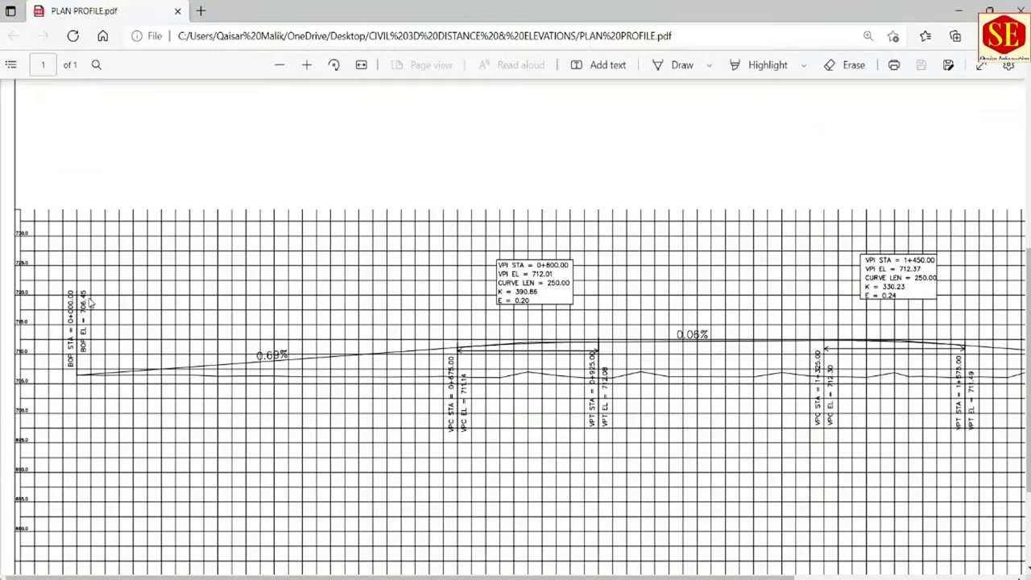
{"action": "scroll", "coordinate": [84, 316], "scroll_direction": "up", "scroll_amount": 2, "text": "ctrl"}
{"action": "scroll", "coordinate": [89, 313], "scroll_direction": "up", "scroll_amount": 2, "text": "ctrl"}
{"action": "scroll", "coordinate": [95, 308], "scroll_direction": "up", "scroll_amount": 2, "text": "ctrl"}
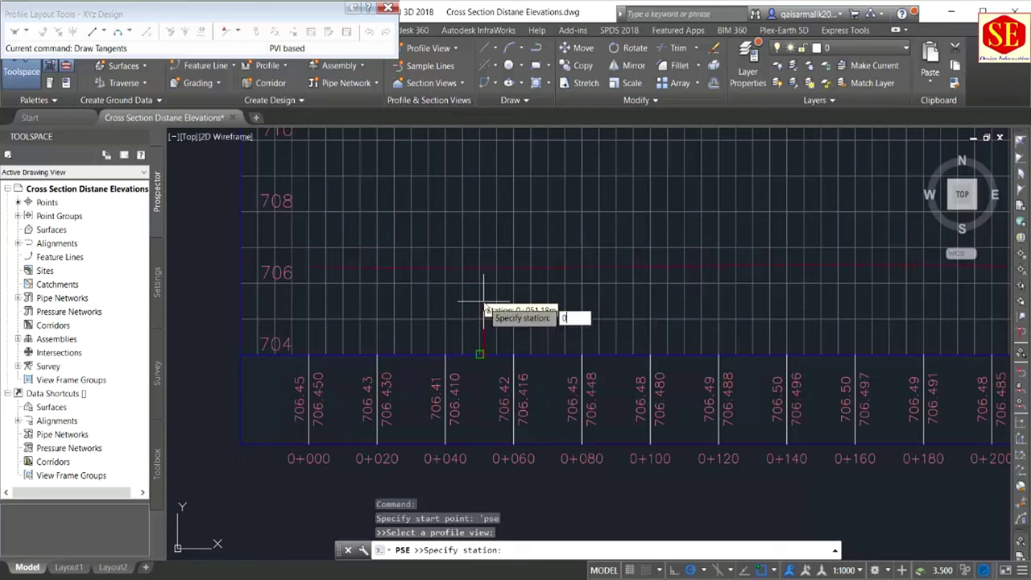
{"action": "key", "text": "Return"}
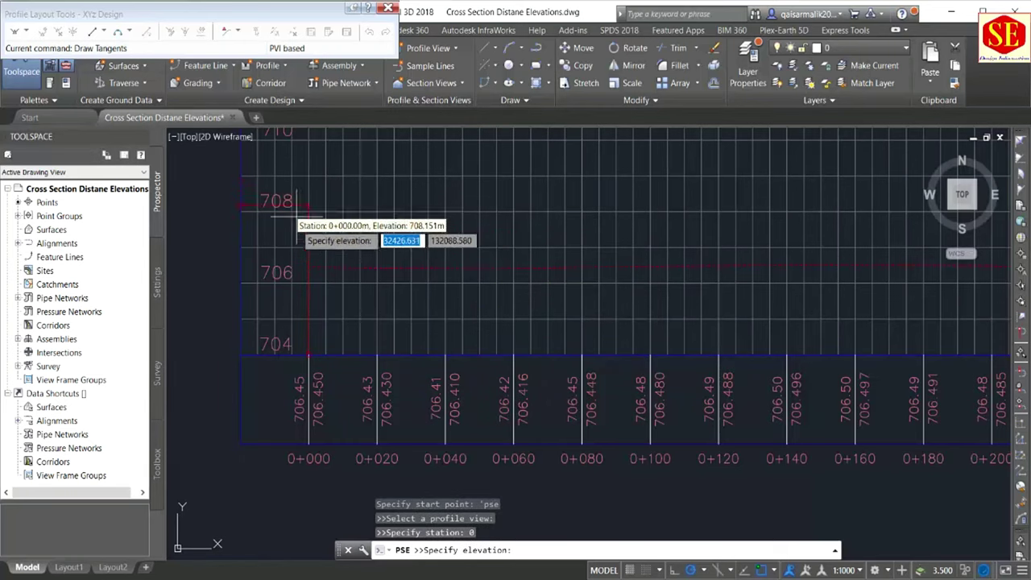
{"action": "scroll", "coordinate": [366, 352], "scroll_direction": "down", "scroll_amount": 2}
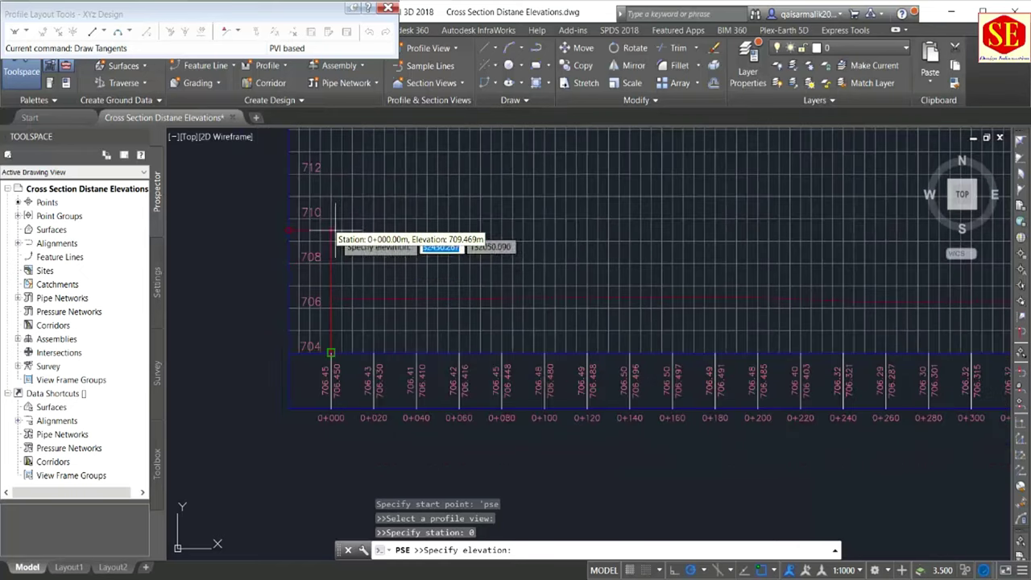
{"action": "key", "text": "alt+Tab"}
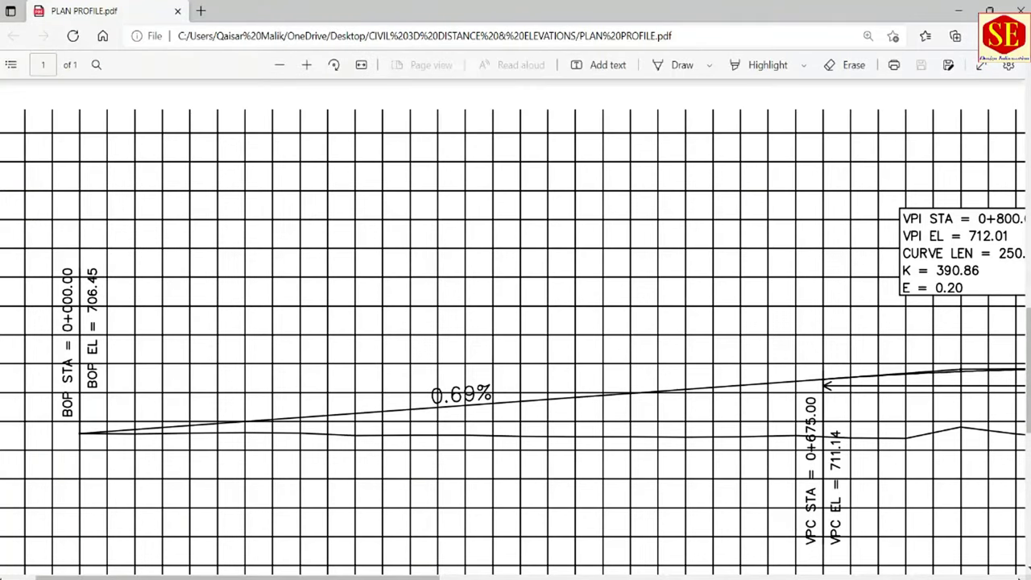
{"action": "key", "text": "alt+Tab"}
{"action": "type", "text": "7"}
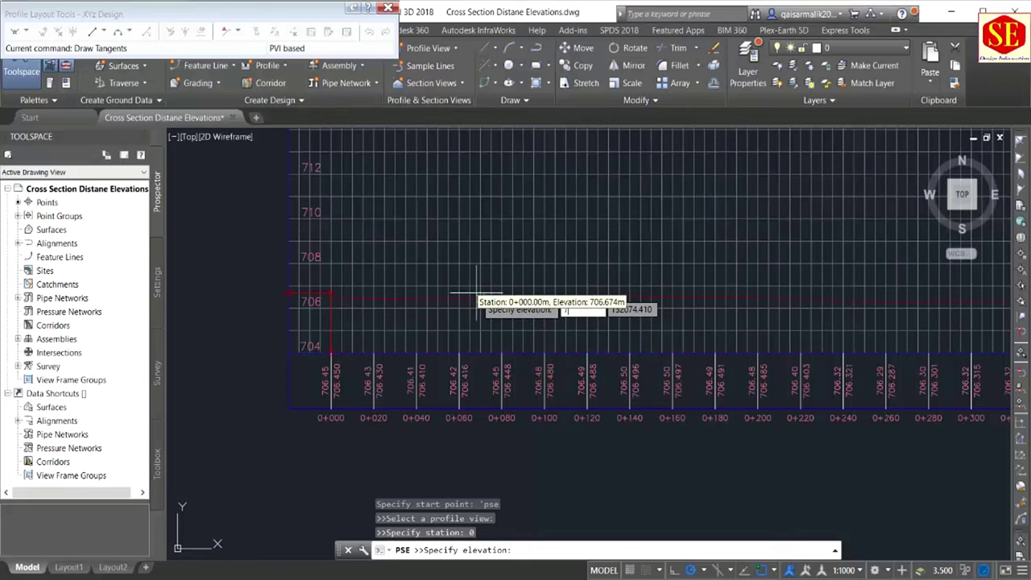
{"action": "type", "text": "06.45"}
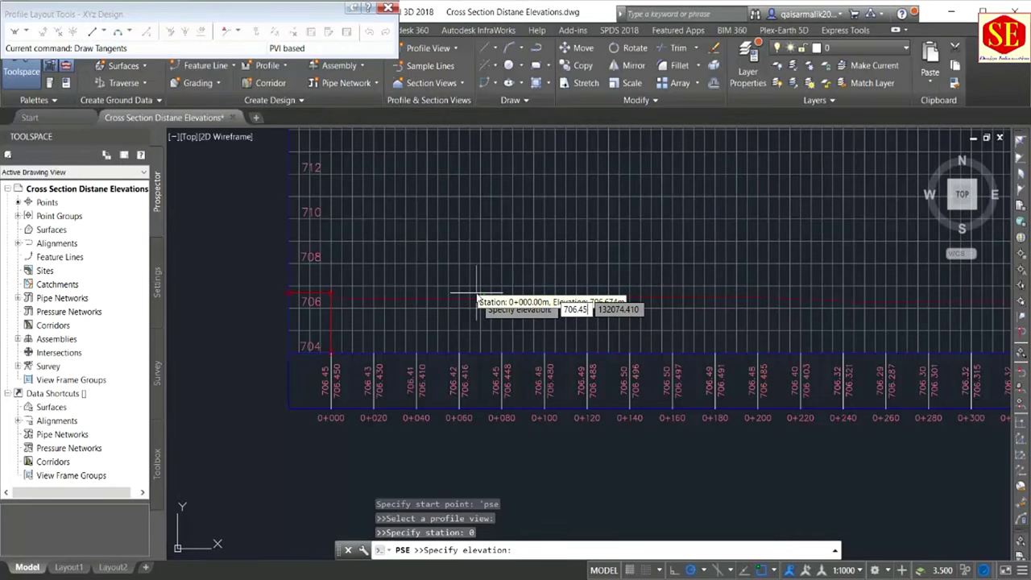
{"action": "key", "text": "Return"}
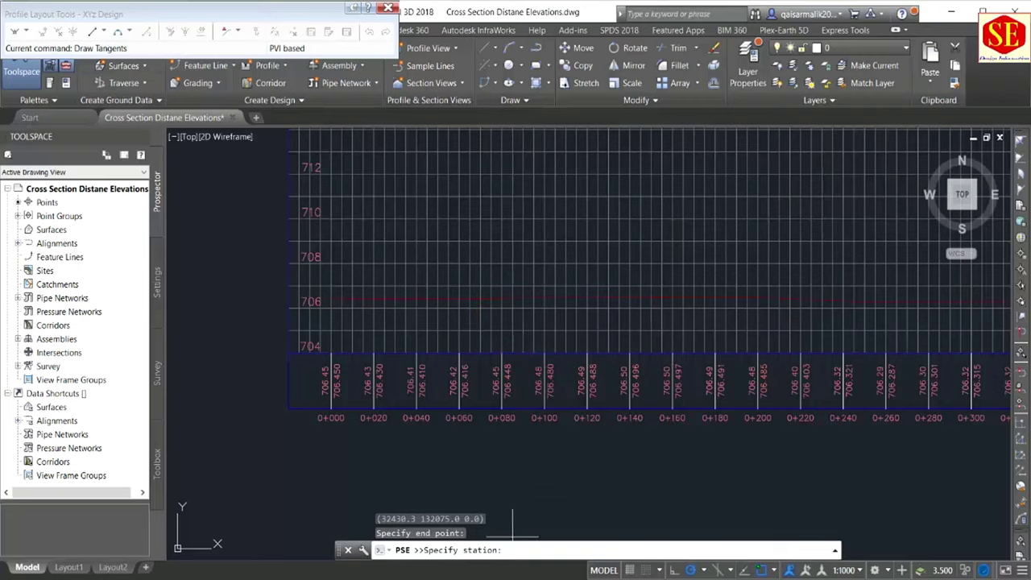
Step: Draw the first tangent to station 800 at elevation 712.01, read from the PDF
{"action": "key", "text": "alt+Tab"}
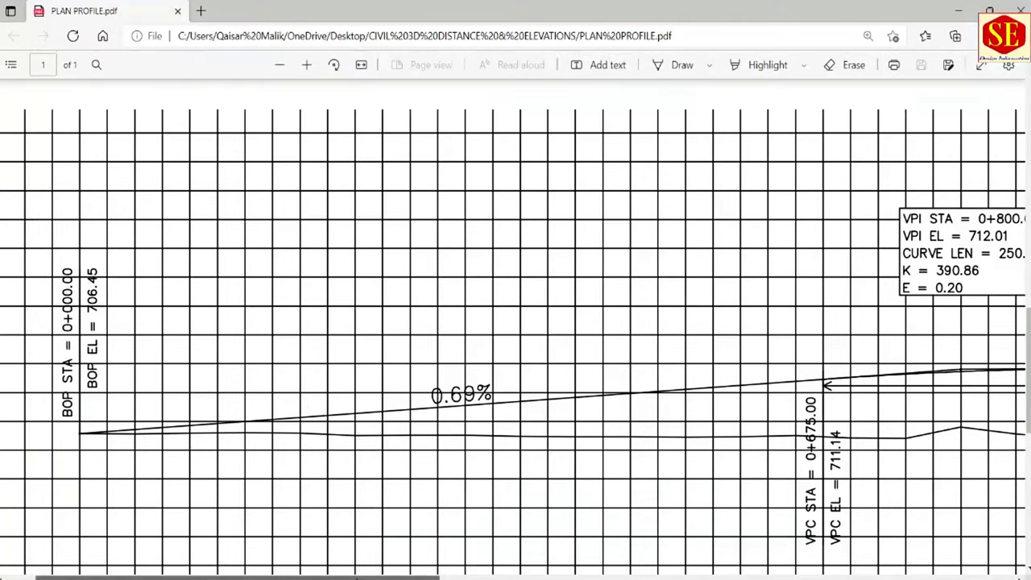
{"action": "scroll", "coordinate": [442, 246], "scroll_direction": "right", "scroll_amount": 5}
{"action": "scroll", "coordinate": [442, 246], "scroll_direction": "right", "scroll_amount": 3}
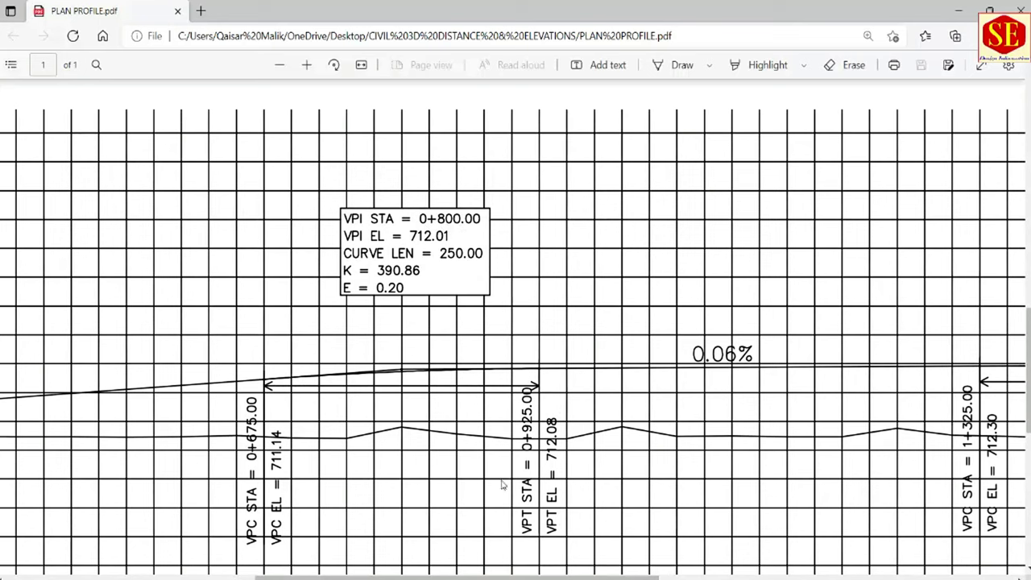
{"action": "key", "text": "alt+Tab"}
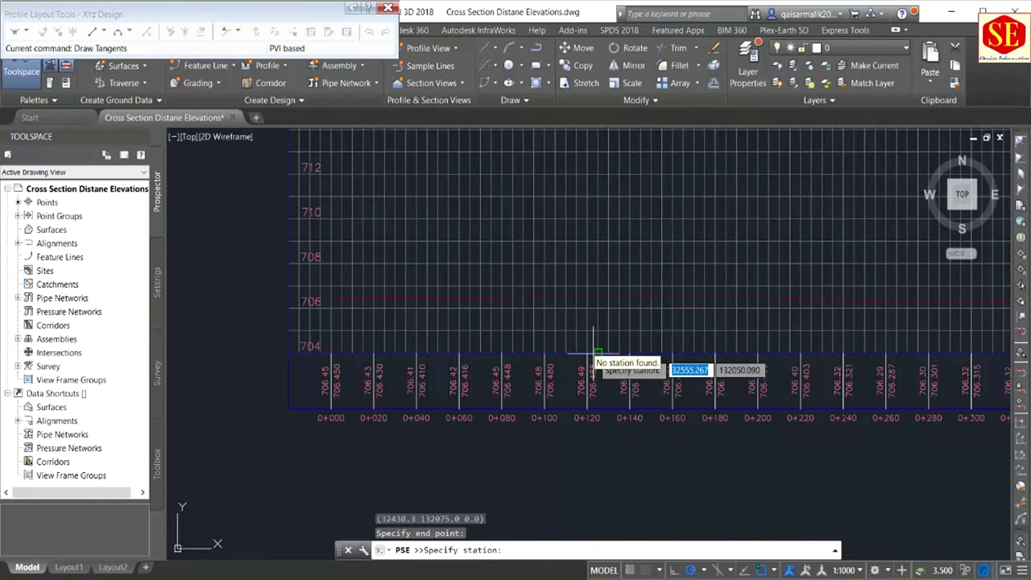
{"action": "type", "text": "800"}
{"action": "key", "text": "Return"}
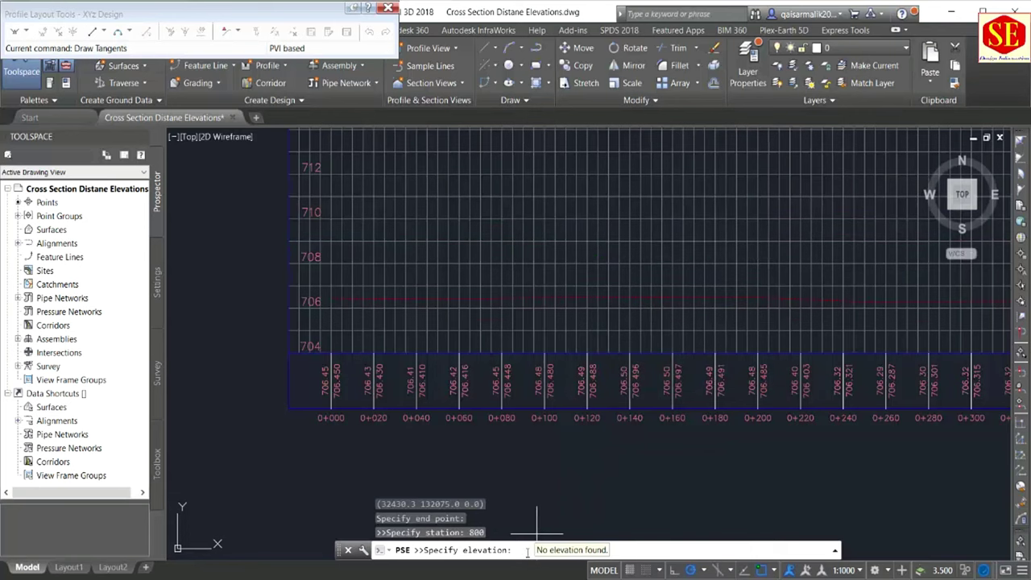
{"action": "key", "text": "alt+Tab"}
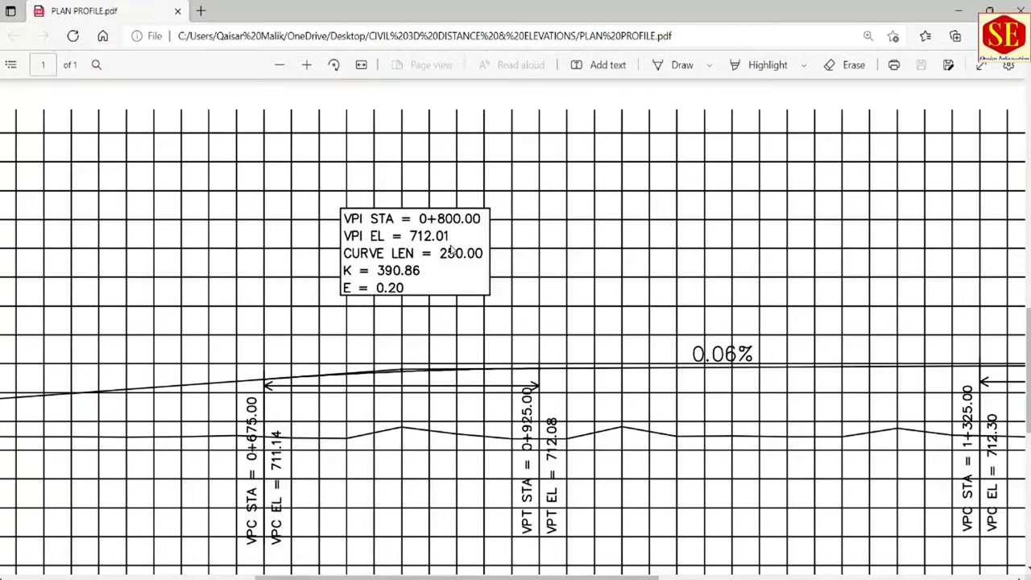
{"action": "key", "text": "alt+Tab"}
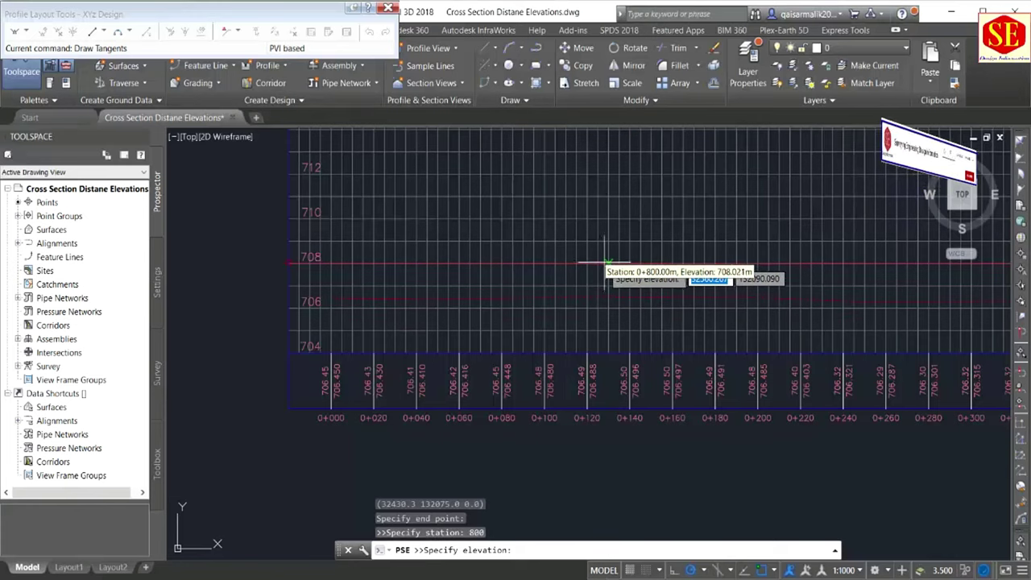
{"action": "type", "text": "712.0"}
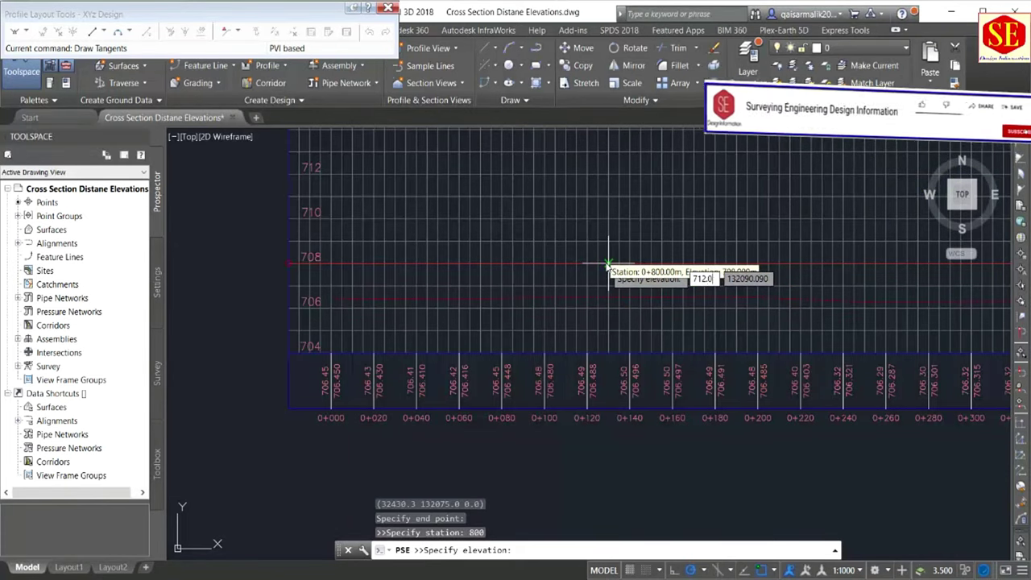
{"action": "key", "text": "Return"}
Step: Look up the next VPI station on the plan-profile PDF
{"action": "scroll", "coordinate": [252, 288], "scroll_direction": "down", "scroll_amount": 3}
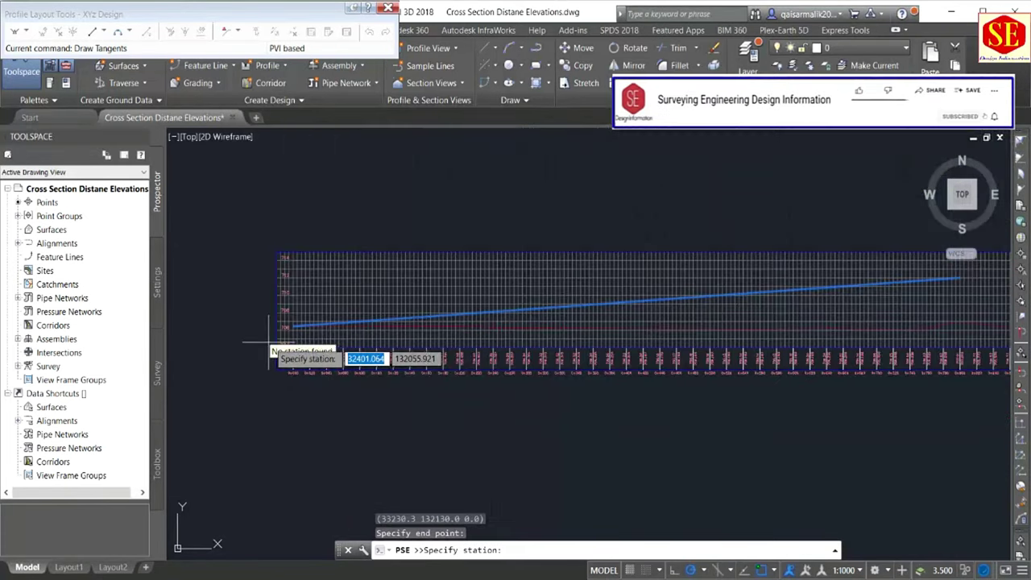
{"action": "scroll", "coordinate": [597, 278], "scroll_direction": "down", "scroll_amount": 4}
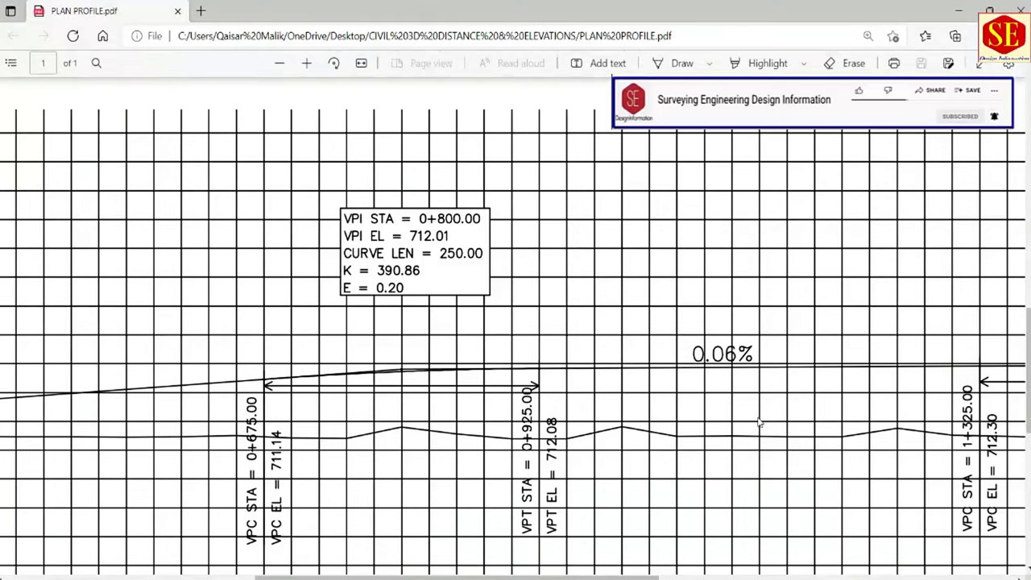
{"action": "key", "text": "alt+Tab"}
{"action": "scroll", "coordinate": [606, 214], "scroll_direction": "right", "scroll_amount": 4}
{"action": "scroll", "coordinate": [606, 214], "scroll_direction": "right", "scroll_amount": 2}
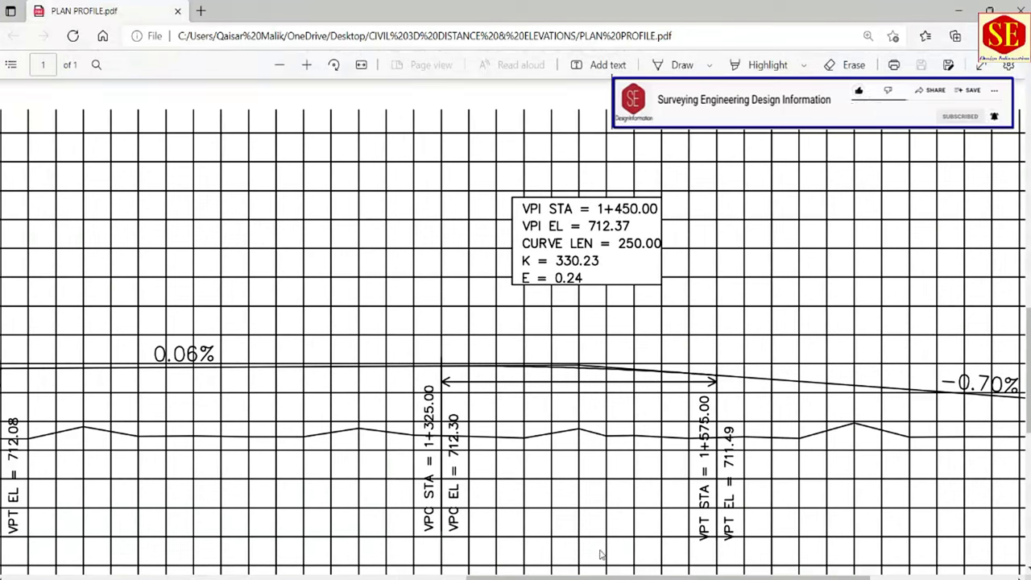
{"action": "key", "text": "alt+Tab"}
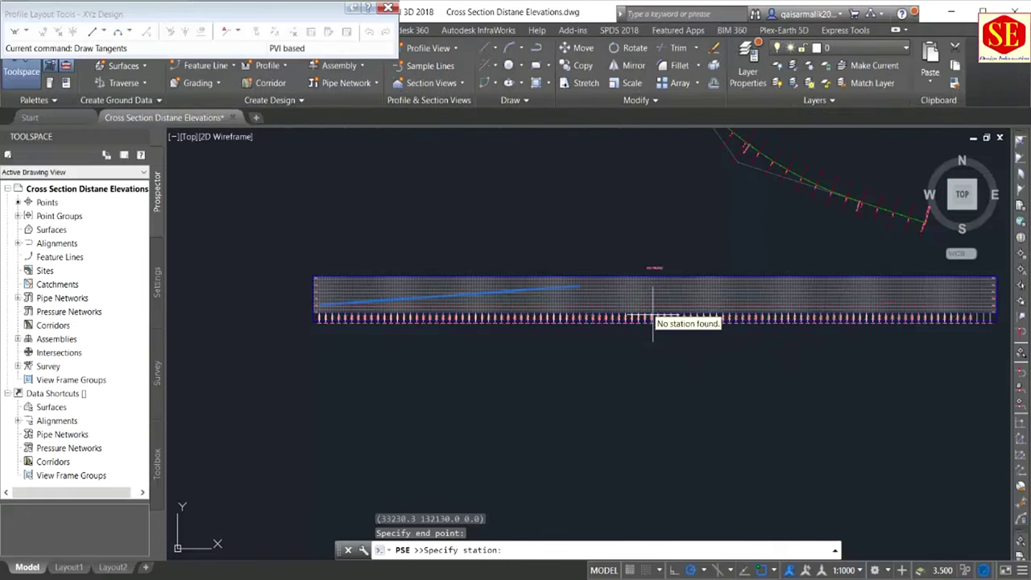
Step: Extend the profile with a second tangent to station 1450, elevation 712.37
{"action": "type", "text": "1450"}
{"action": "key", "text": "Return"}
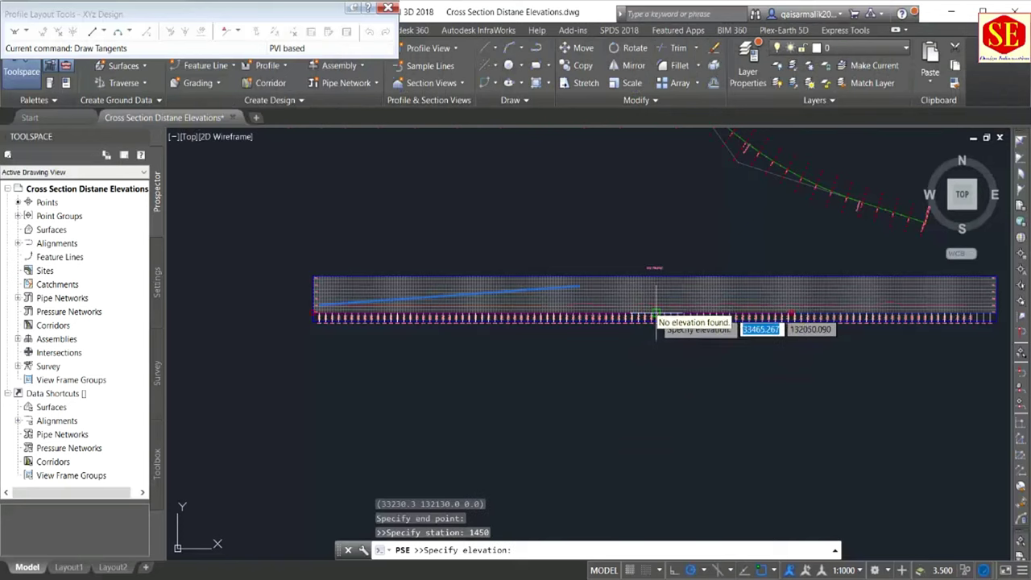
{"action": "key", "text": "alt+Tab"}
{"action": "key", "text": "ctrl+v"}
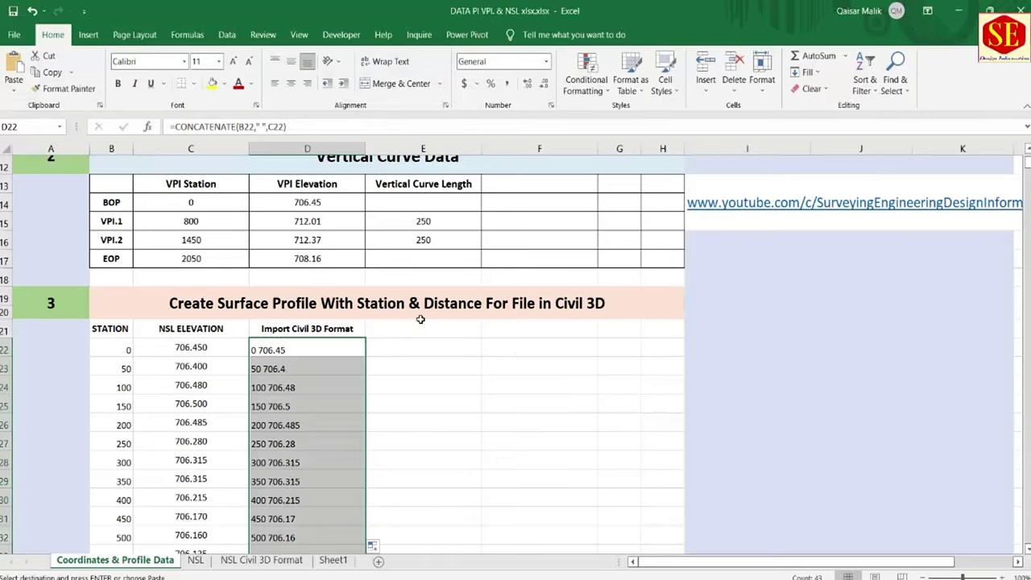
{"action": "key", "text": "alt+Tab"}
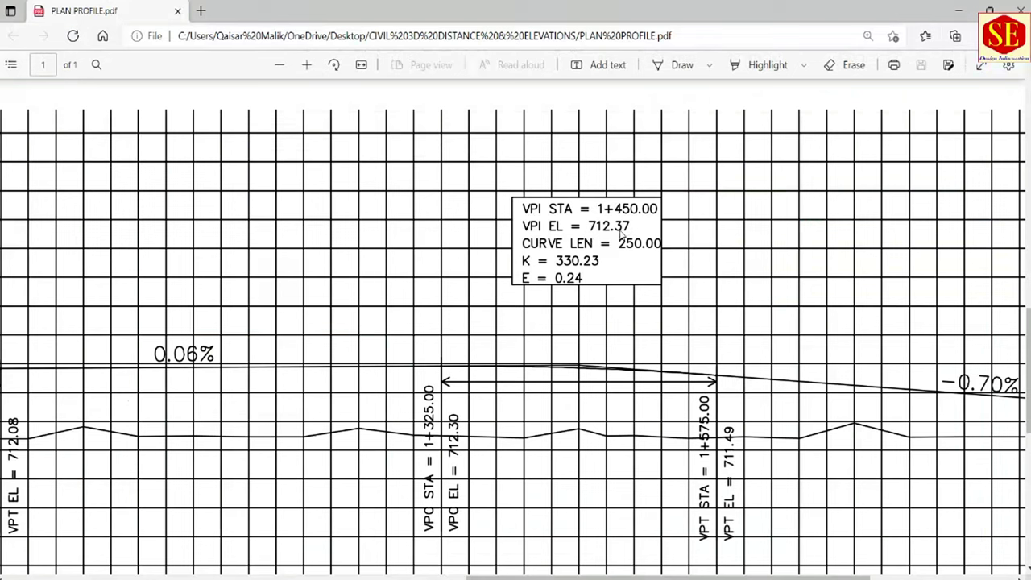
{"action": "key", "text": "alt+Tab"}
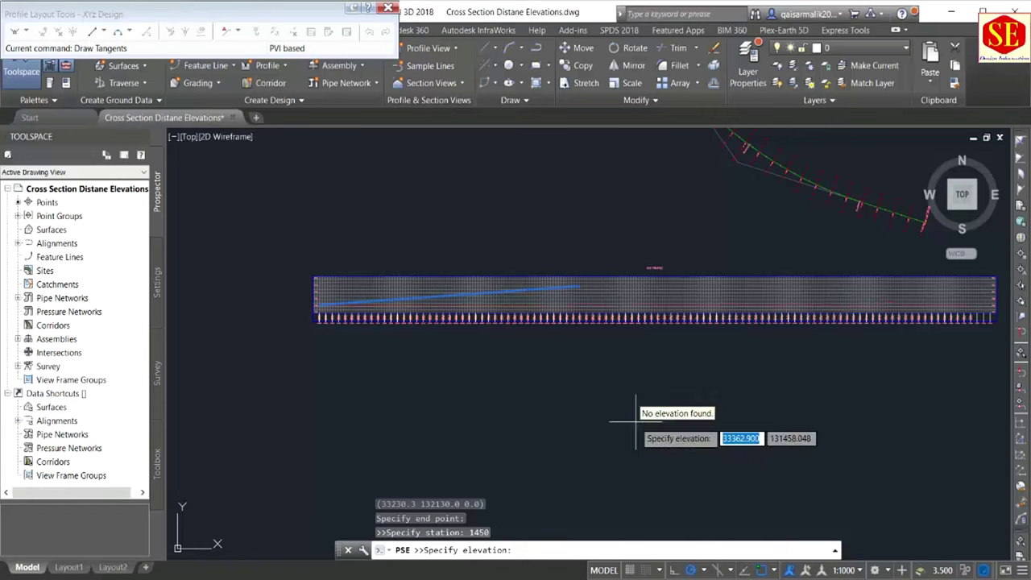
{"action": "type", "text": "712.37"}
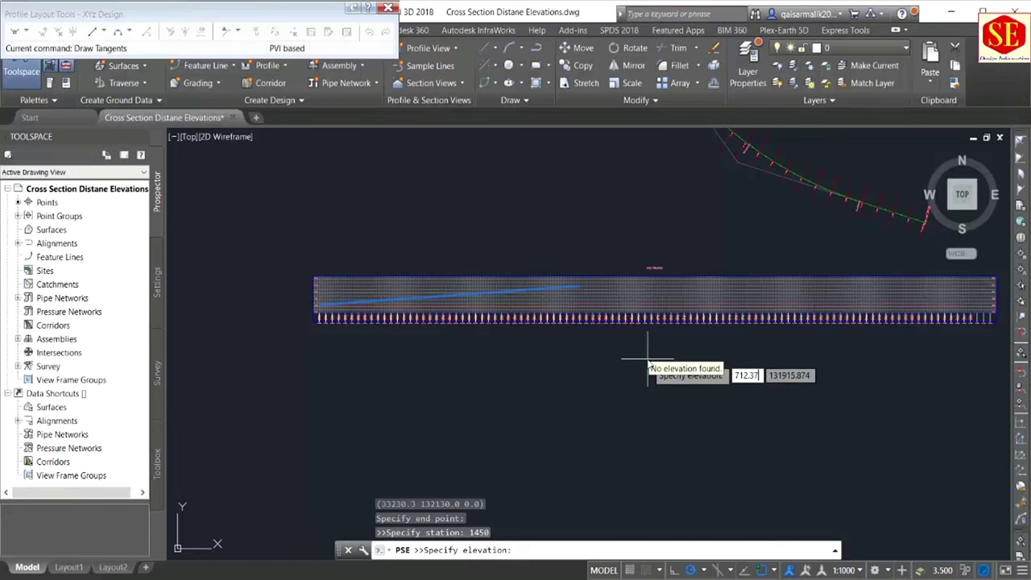
{"action": "key", "text": "Return"}
Step: Review the end-of-profile data on the PDF sheet
{"action": "scroll", "coordinate": [646, 358], "scroll_direction": "down", "scroll_amount": 2}
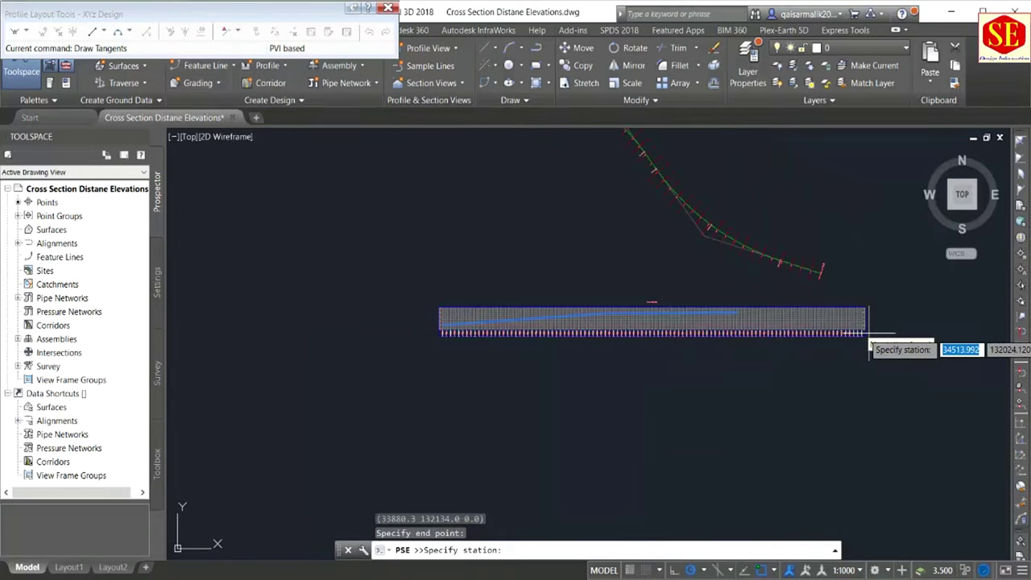
{"action": "scroll", "coordinate": [870, 346], "scroll_direction": "up", "scroll_amount": 5}
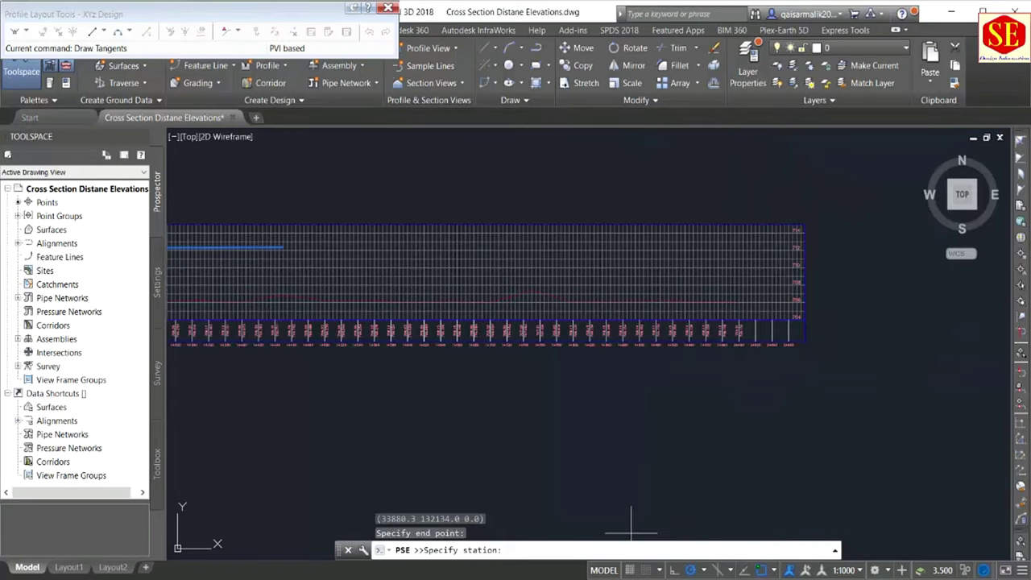
{"action": "key", "text": "alt+Tab"}
{"action": "left_click_drag", "start_coordinate": [628, 577], "coordinate": [702, 576]}
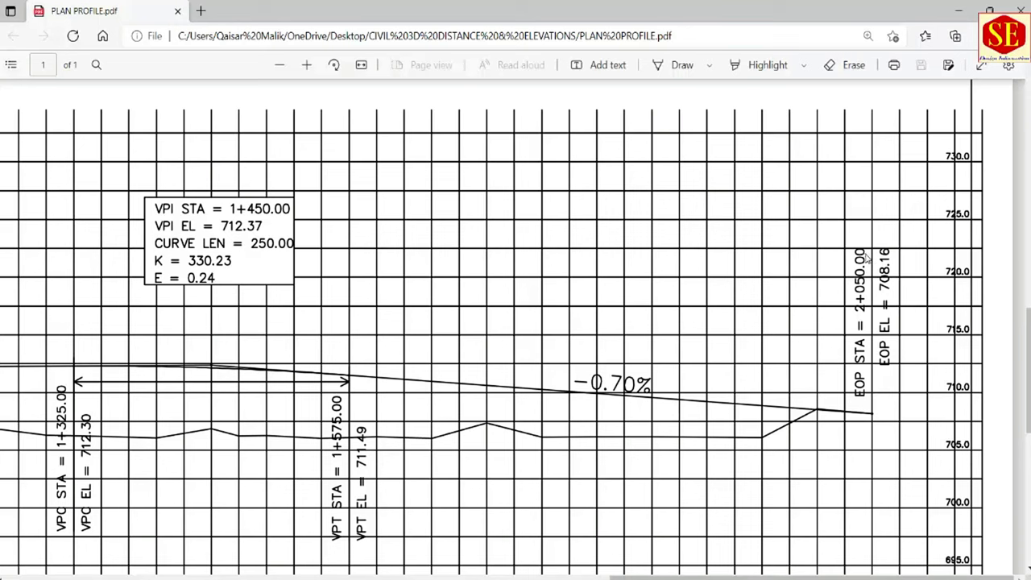
Step: Add a final downhill tangent to station 2050, elevation 708.16, at the profile's right end
{"action": "key", "text": "alt+Tab"}
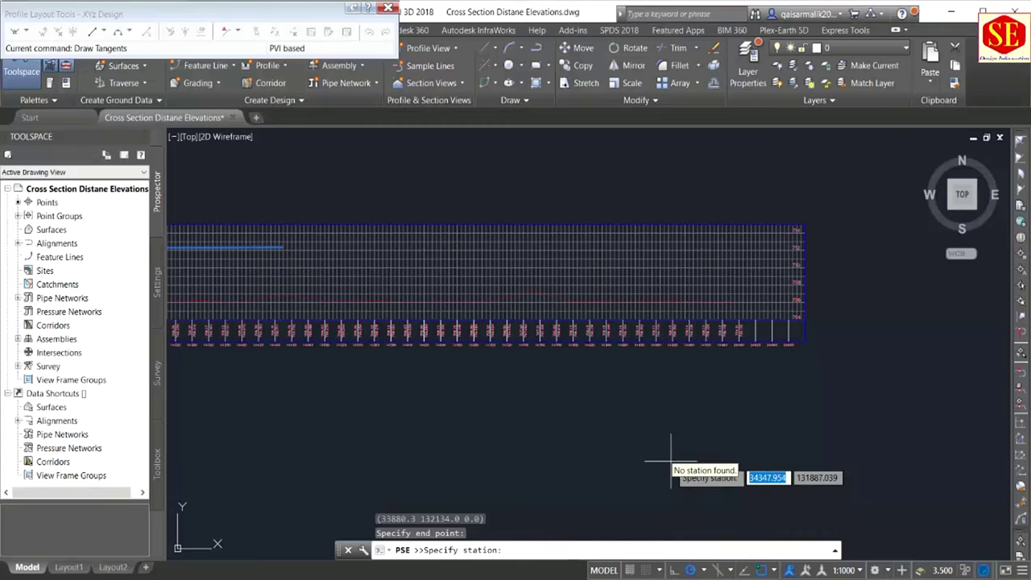
{"action": "type", "text": "2050"}
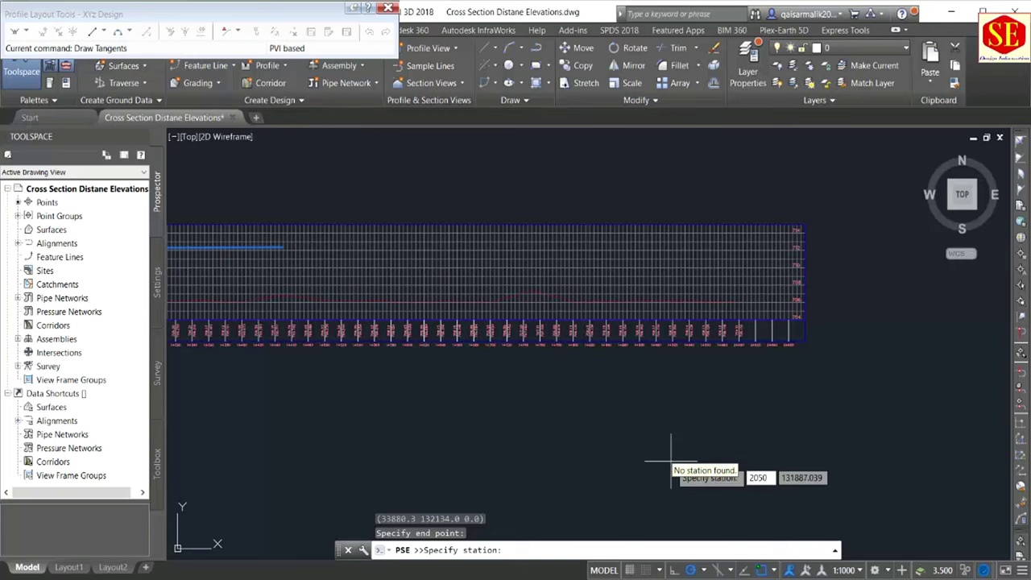
{"action": "key", "text": "Return"}
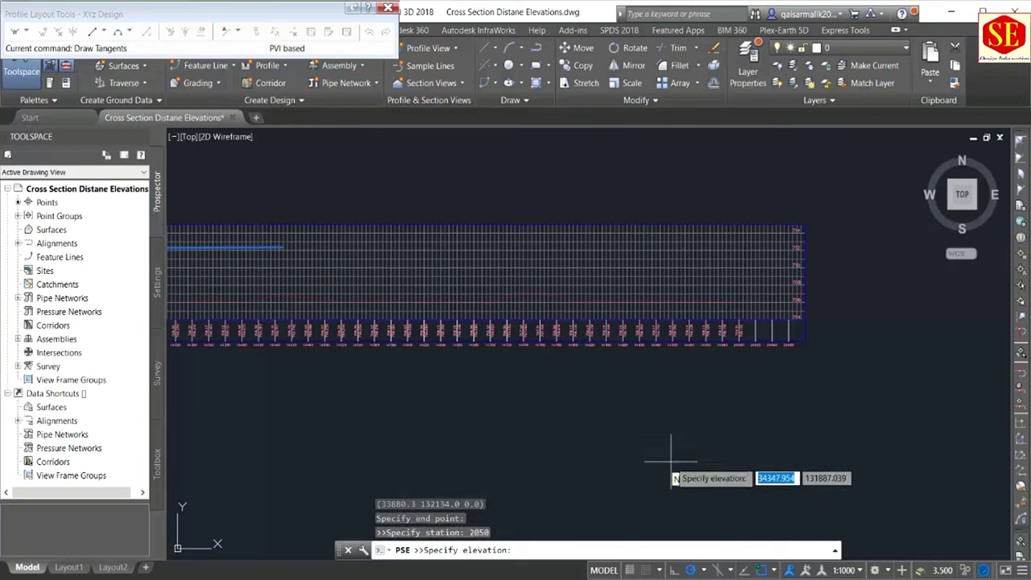
{"action": "key", "text": "alt+Tab"}
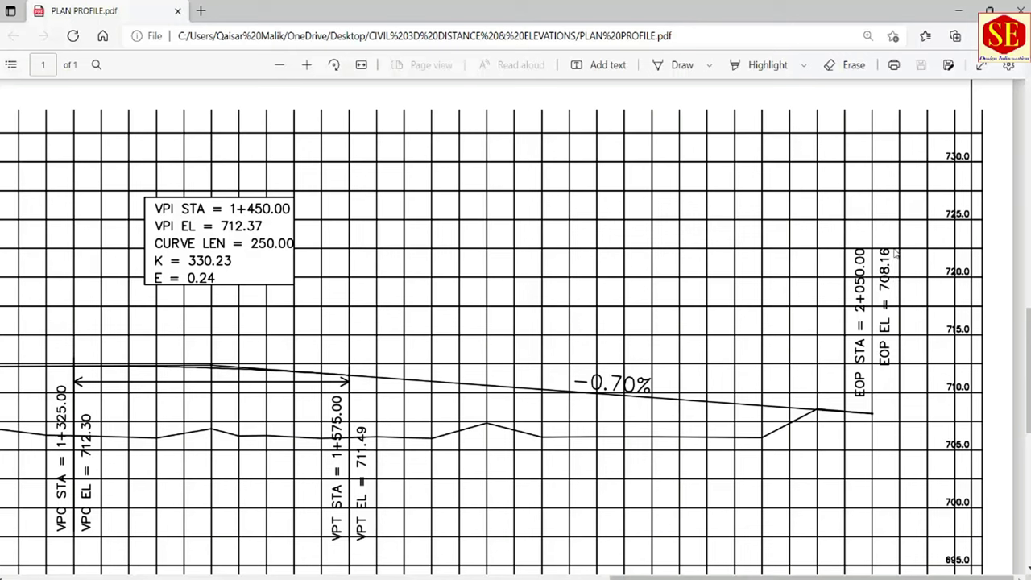
{"action": "key", "text": "alt+Tab"}
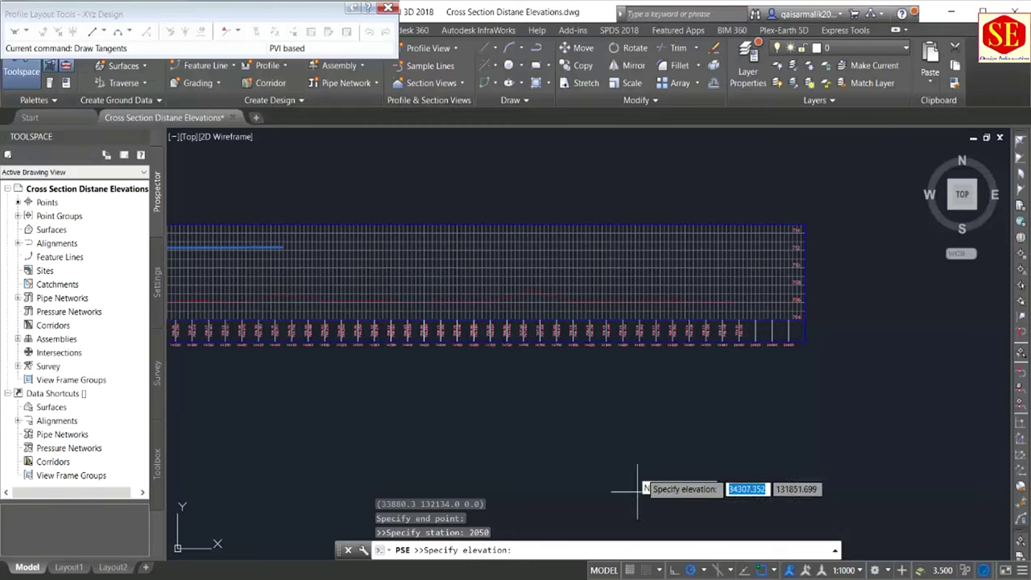
{"action": "type", "text": "708.16"}
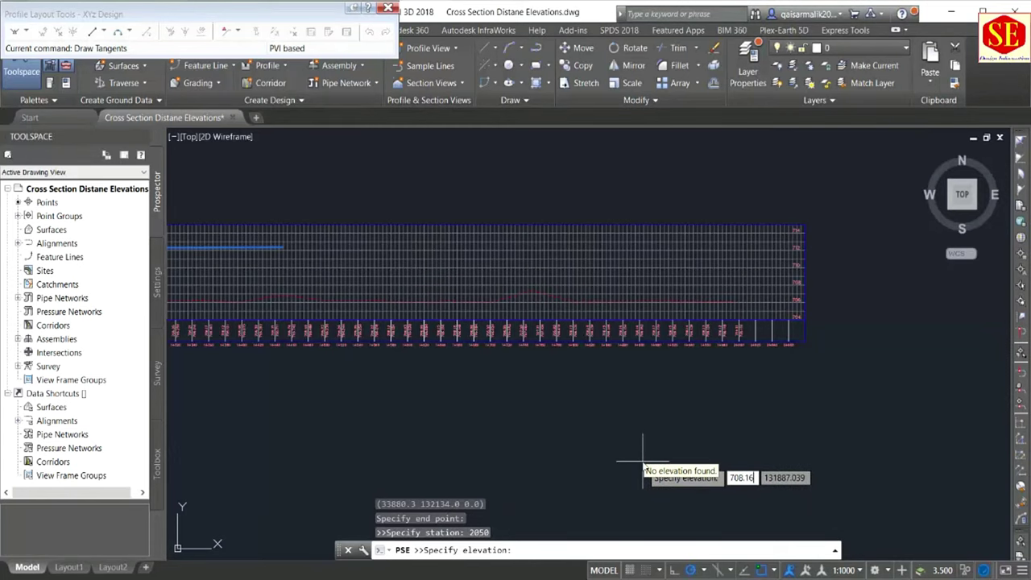
{"action": "key", "text": "Return"}
{"action": "scroll", "coordinate": [689, 439], "scroll_direction": "down", "scroll_amount": 3}
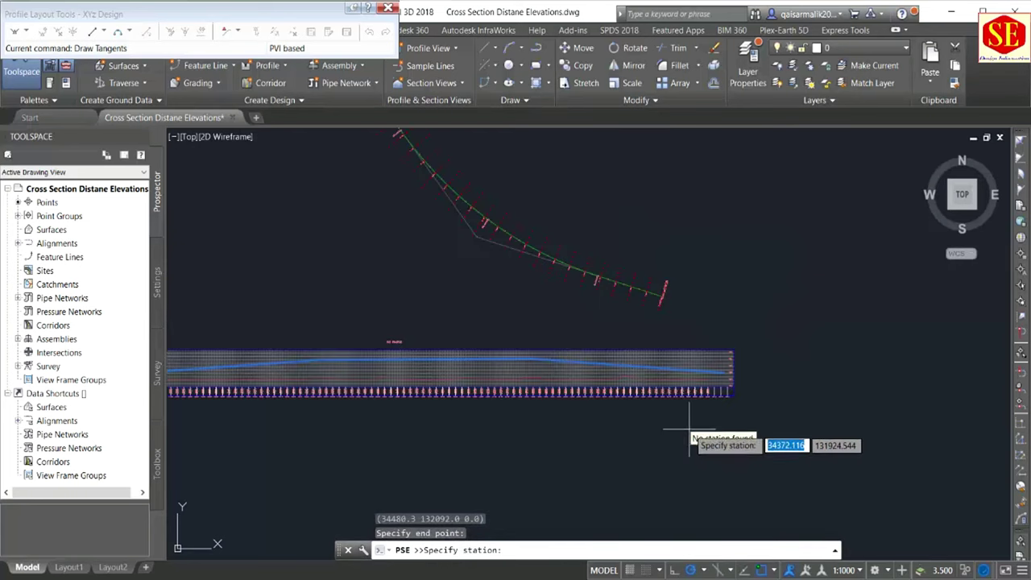
{"action": "middle_click_drag", "start_coordinate": [552, 421], "coordinate": [688, 409]}
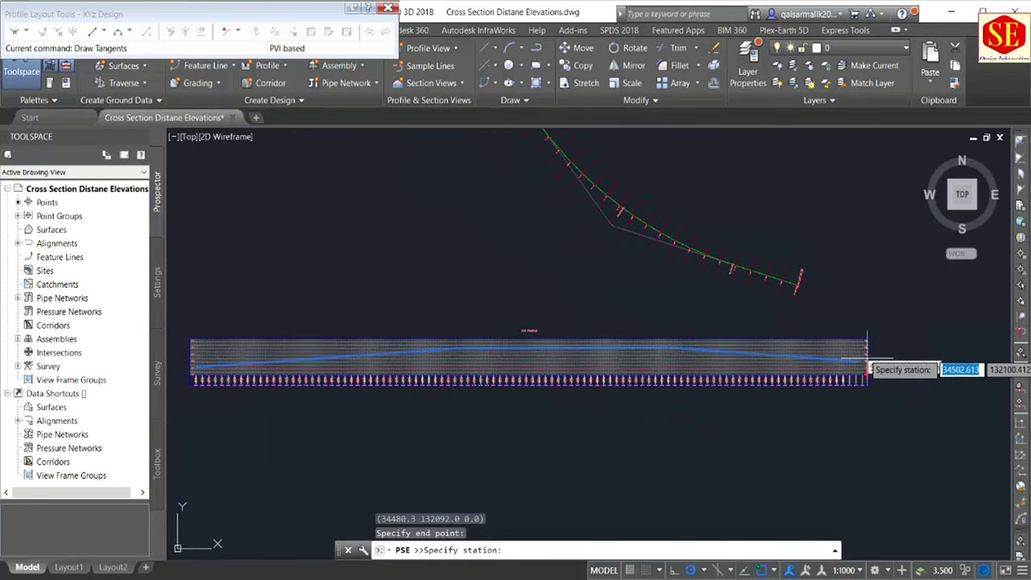
{"action": "left_click", "coordinate": [860, 313]}
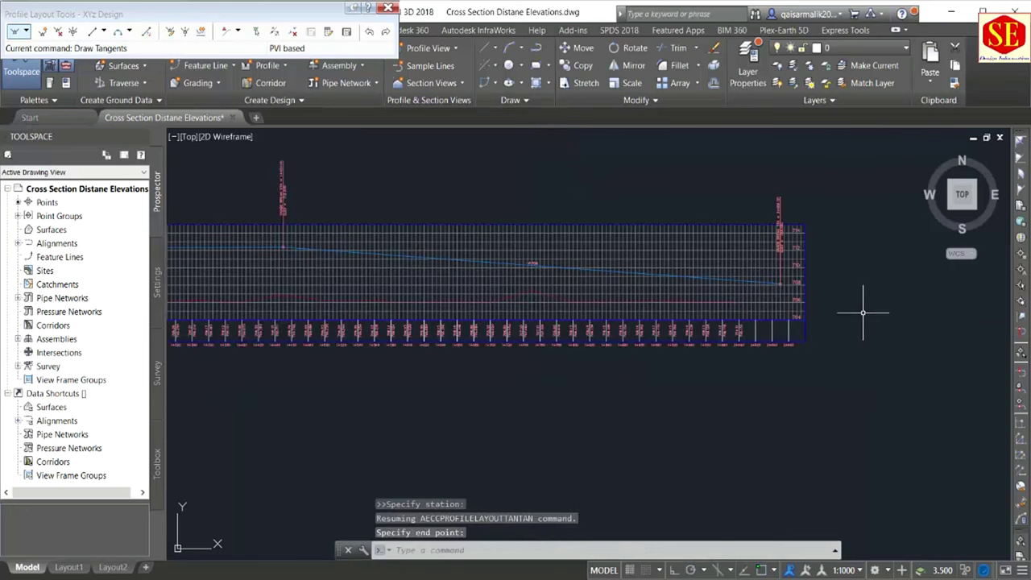
Step: Pan and zoom along the profile view to inspect the tangents, then bring up the PLAN PROFILE PDF
{"action": "mouse_move", "coordinate": [665, 376]}
{"action": "middle_mouse_down"}
{"action": "mouse_move", "coordinate": [305, 403]}
{"action": "mouse_move", "coordinate": [475, 371]}
{"action": "middle_mouse_up"}
{"action": "scroll", "coordinate": [483, 363], "scroll_direction": "up", "scroll_amount": 5}
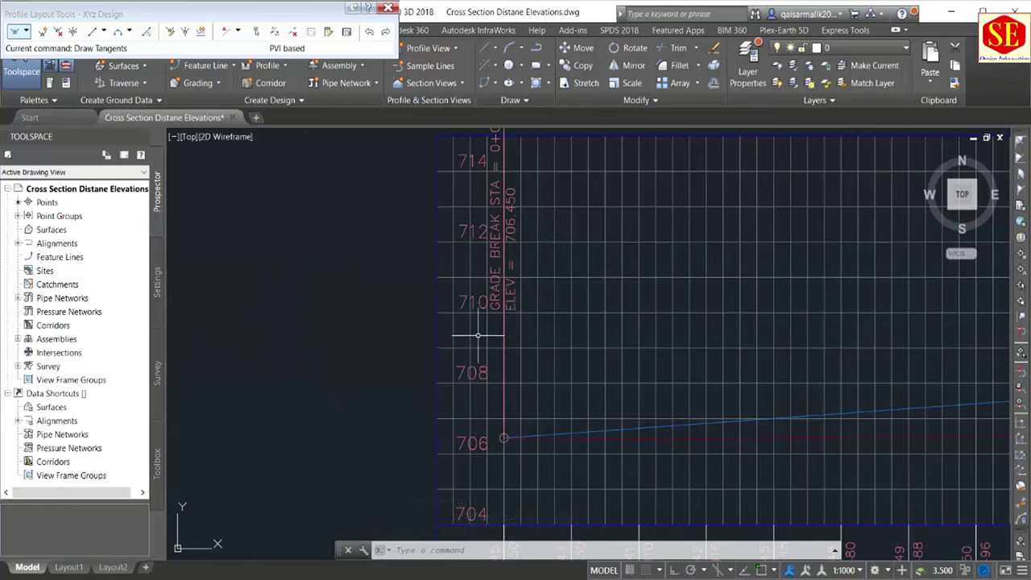
{"action": "scroll", "coordinate": [478, 335], "scroll_direction": "down", "scroll_amount": 3}
{"action": "scroll", "coordinate": [218, 357], "scroll_direction": "down", "scroll_amount": 2}
{"action": "scroll", "coordinate": [218, 365], "scroll_direction": "down", "scroll_amount": 2}
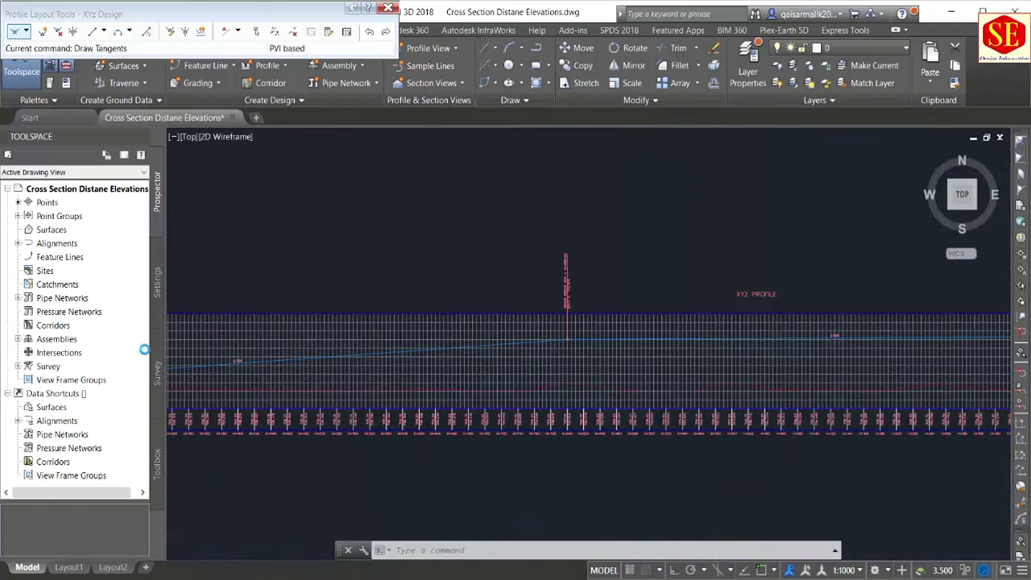
{"action": "scroll", "coordinate": [241, 366], "scroll_direction": "up", "scroll_amount": 4}
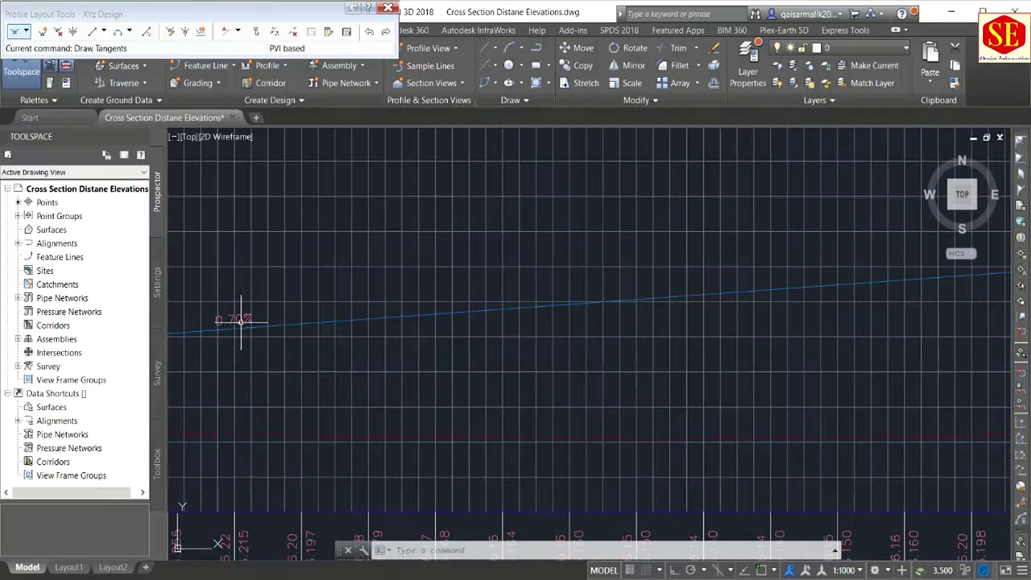
{"action": "scroll", "coordinate": [242, 321], "scroll_direction": "down", "scroll_amount": 4}
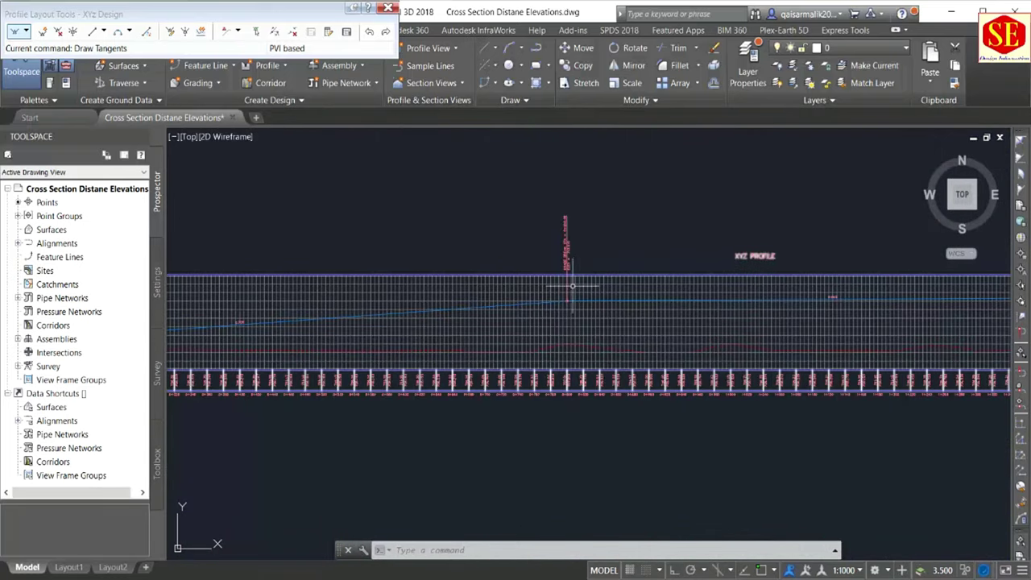
{"action": "middle_click_drag", "start_coordinate": [567, 278], "coordinate": [195, 300]}
{"action": "middle_click_drag", "start_coordinate": [591, 295], "coordinate": [341, 310]}
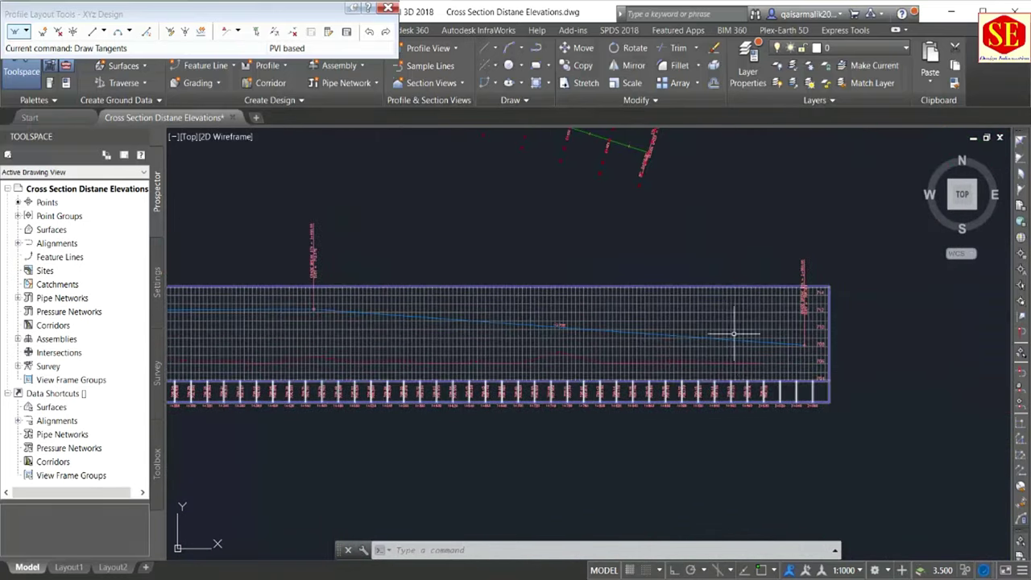
{"action": "scroll", "coordinate": [910, 350], "scroll_direction": "down", "scroll_amount": 3}
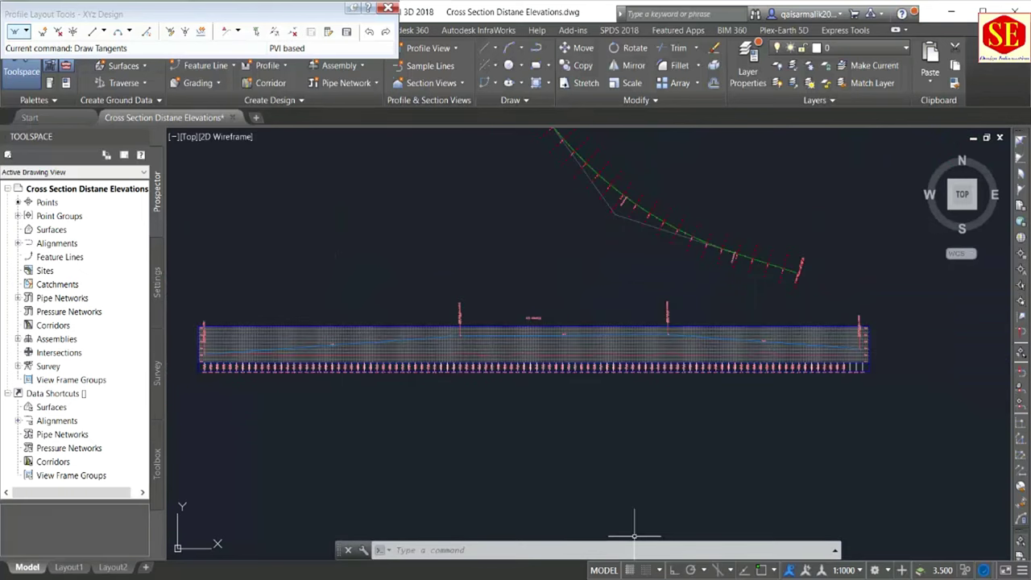
{"action": "key", "text": "alt+Tab"}
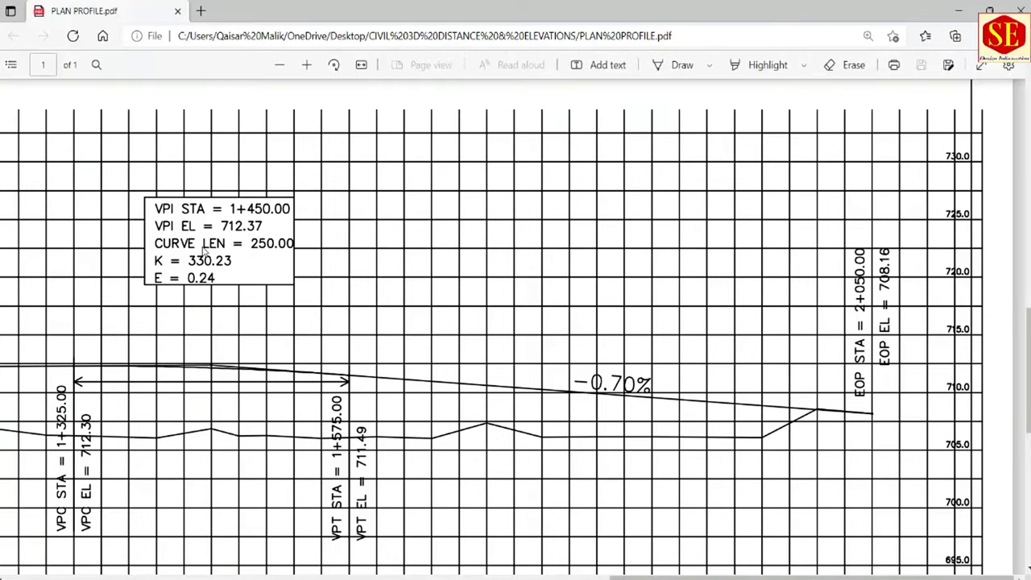
Step: Scroll through the PDF sheet to read the VPI curve boxes and station labels
{"action": "scroll", "coordinate": [411, 548], "scroll_direction": "left", "scroll_amount": 5}
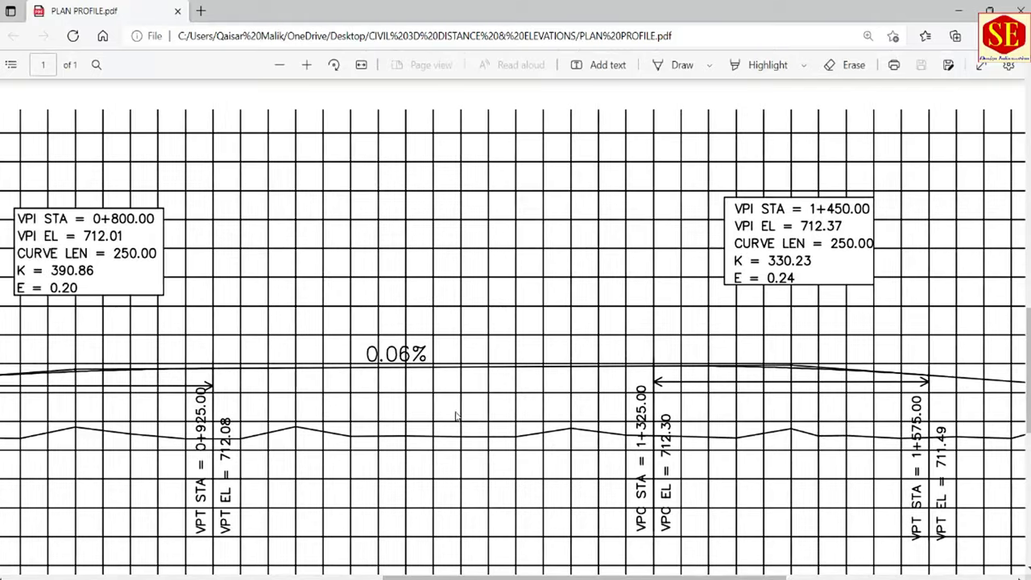
{"action": "scroll", "coordinate": [455, 416], "scroll_direction": "down", "scroll_amount": 2, "text": "ctrl"}
{"action": "scroll", "coordinate": [455, 416], "scroll_direction": "down", "scroll_amount": 1, "text": "ctrl"}
{"action": "scroll", "coordinate": [327, 363], "scroll_direction": "down", "scroll_amount": 2}
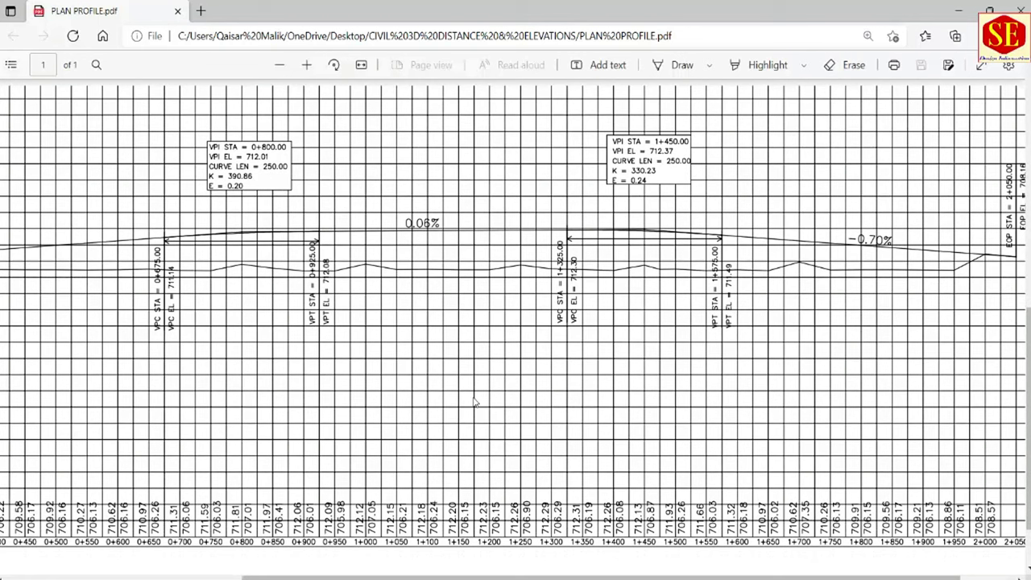
{"action": "scroll", "coordinate": [474, 402], "scroll_direction": "down", "scroll_amount": 2, "text": "ctrl"}
{"action": "scroll", "coordinate": [466, 287], "scroll_direction": "up", "scroll_amount": 2}
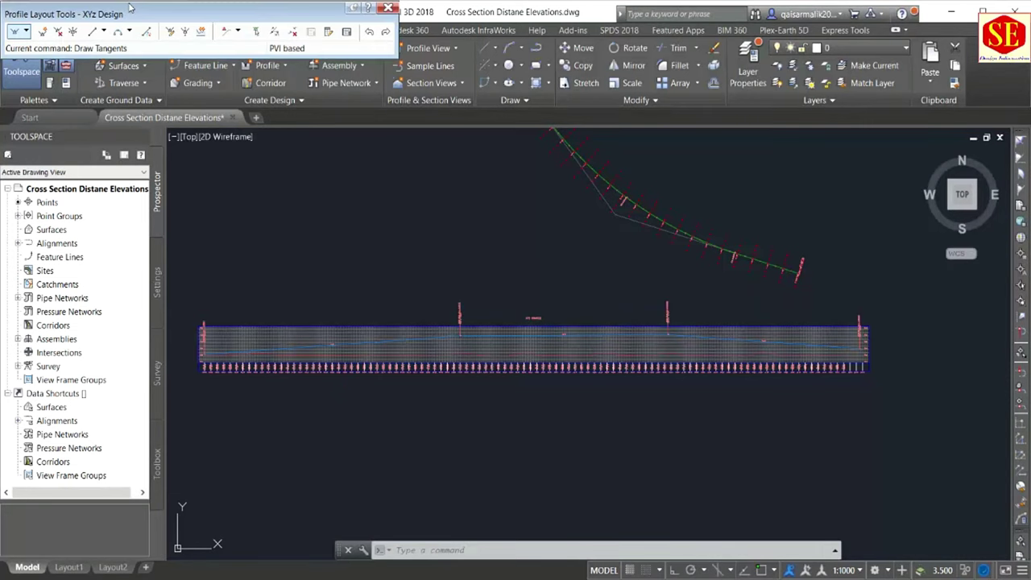
Step: Move the Profile Layout Tools toolbar down and select Free Vertical Curve (Circular)
{"action": "left_click_drag", "start_coordinate": [152, 11], "coordinate": [254, 95]}
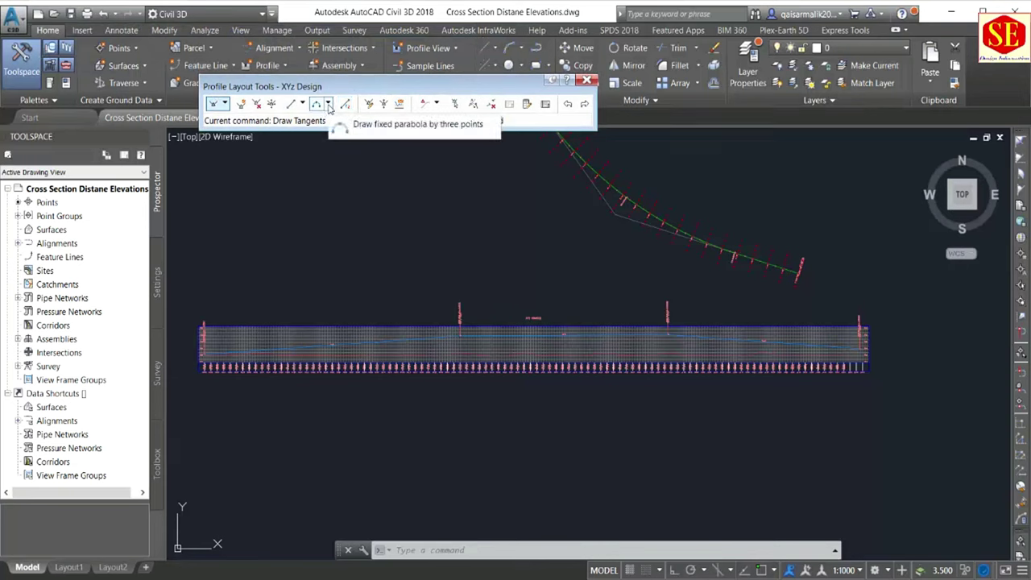
{"action": "left_click", "coordinate": [329, 104]}
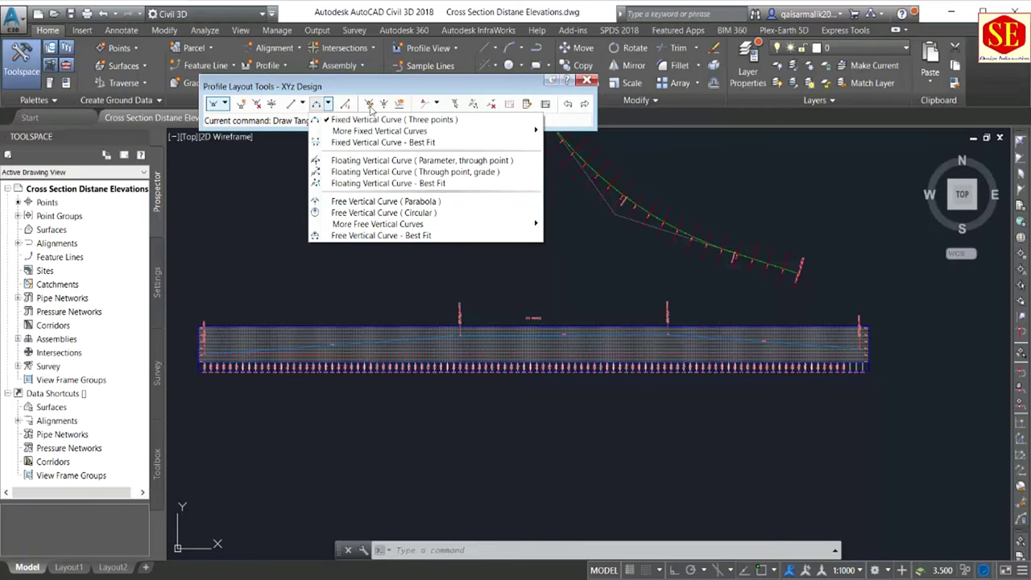
{"action": "left_click", "coordinate": [329, 105]}
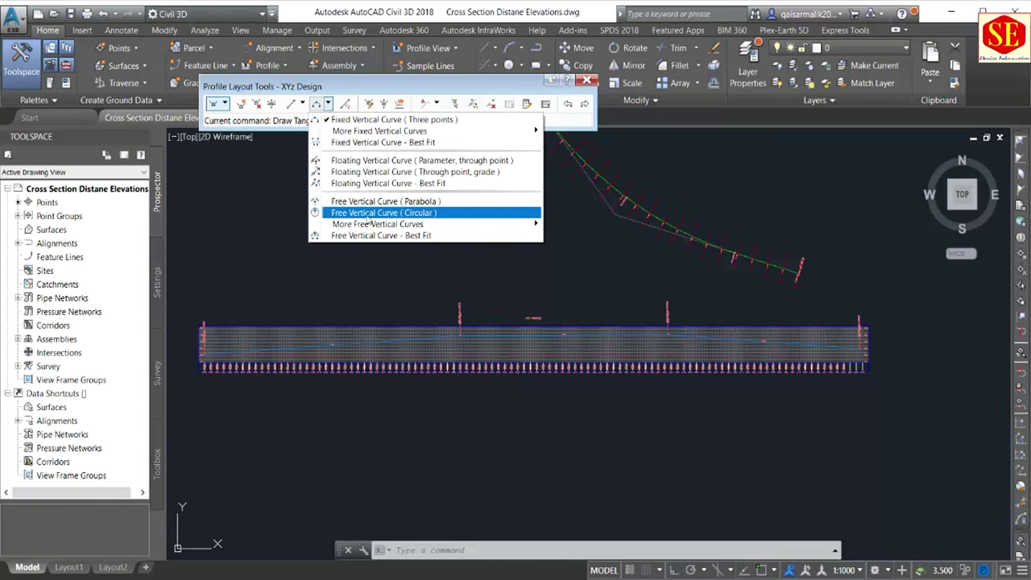
{"action": "left_click", "coordinate": [406, 218]}
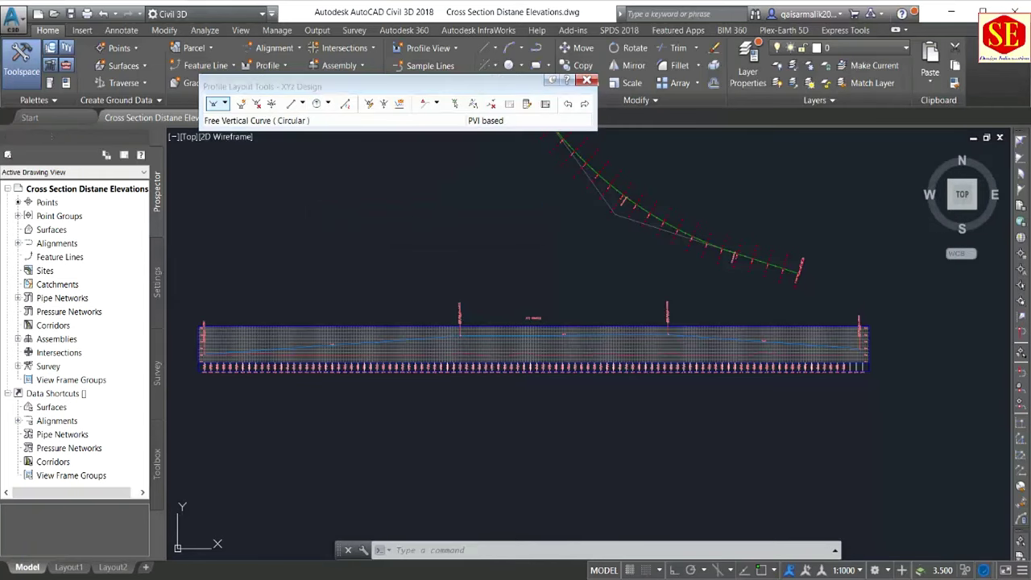
Step: Add a 250-length circular vertical curve between the tangents at PVI 0+800
{"action": "middle_click_drag", "start_coordinate": [379, 283], "coordinate": [467, 234]}
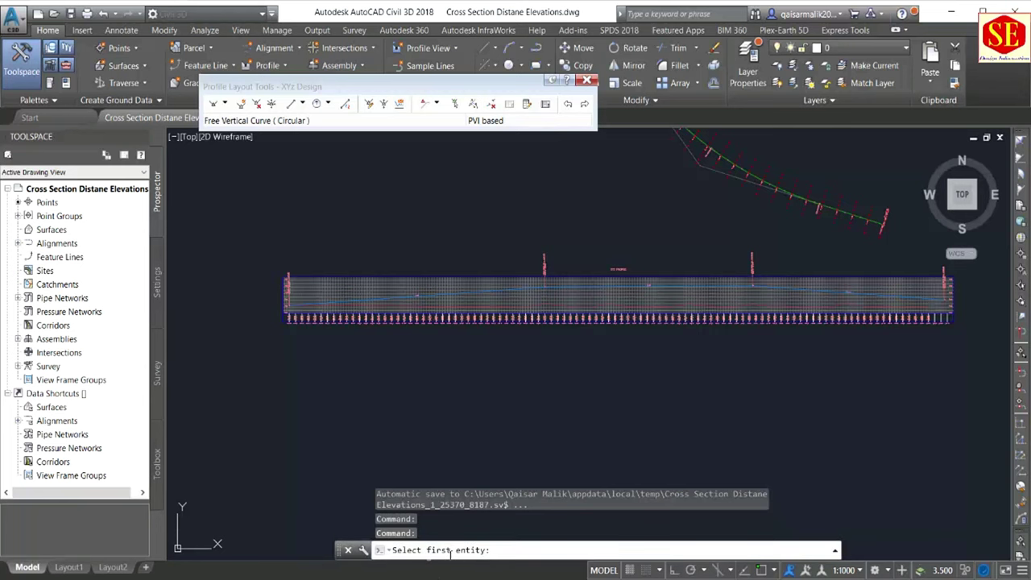
{"action": "scroll", "coordinate": [453, 315], "scroll_direction": "up", "scroll_amount": 3}
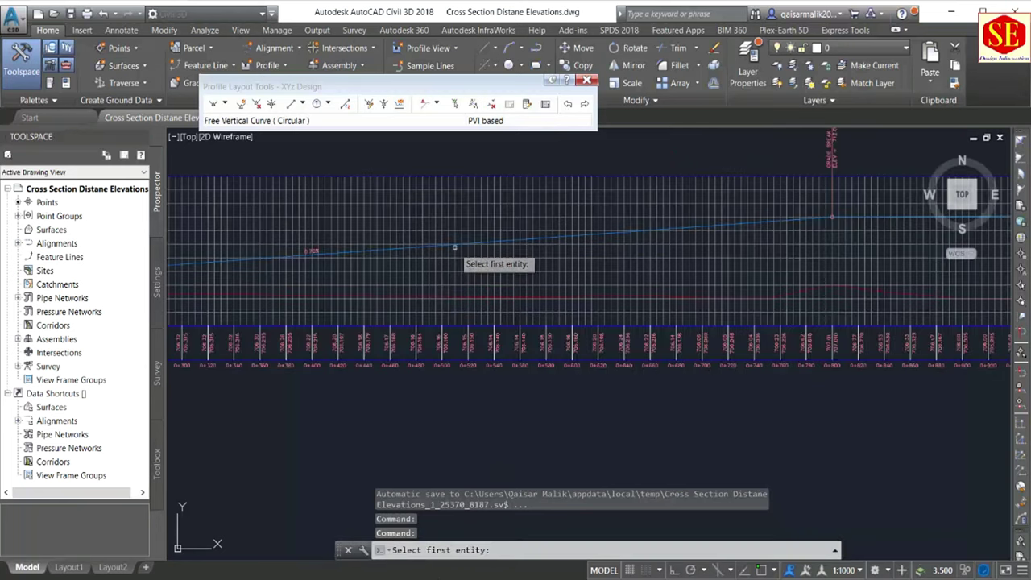
{"action": "scroll", "coordinate": [454, 246], "scroll_direction": "up", "scroll_amount": 5}
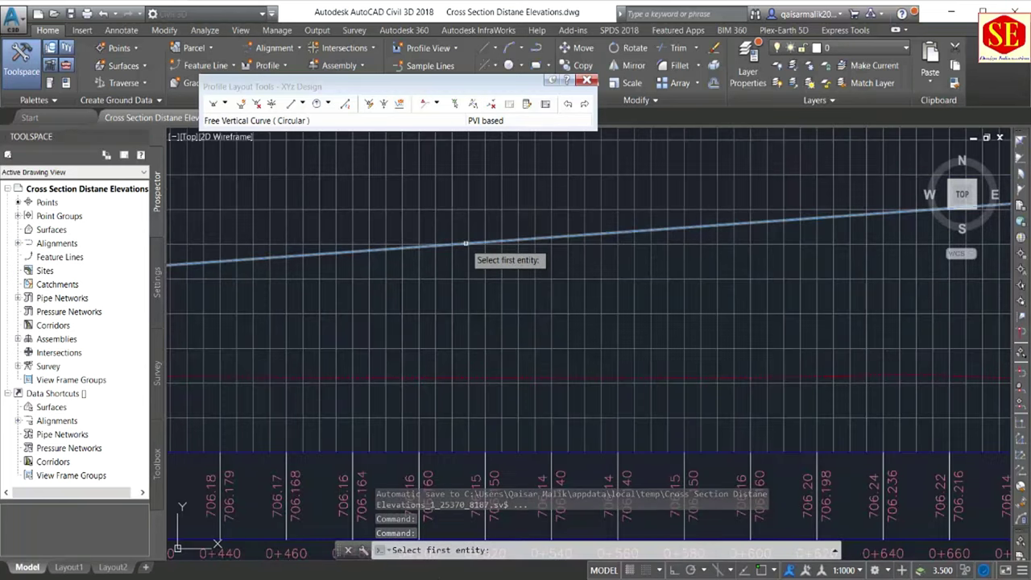
{"action": "left_click", "coordinate": [464, 242]}
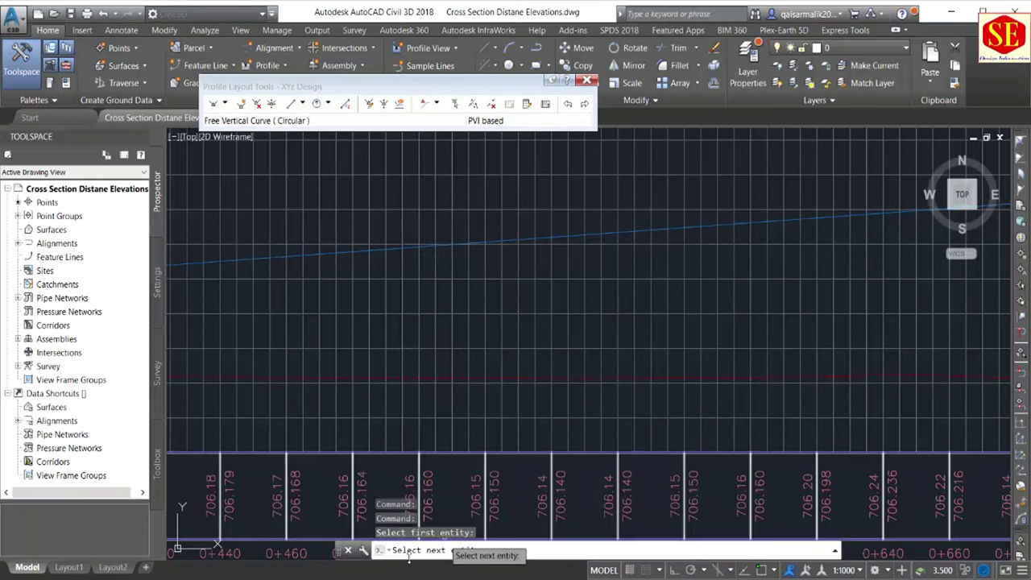
{"action": "scroll", "coordinate": [390, 386], "scroll_direction": "down", "scroll_amount": 5}
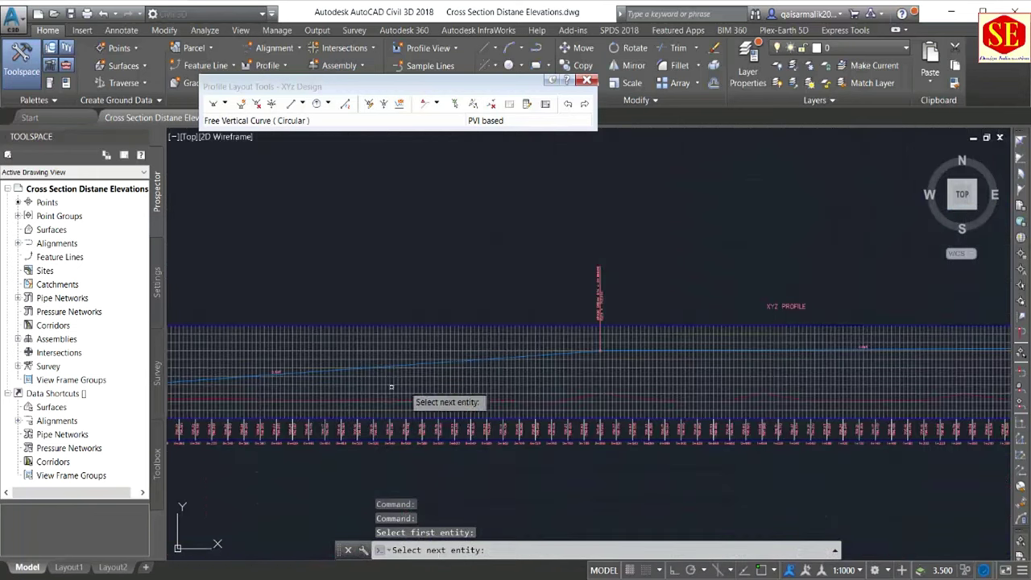
{"action": "scroll", "coordinate": [620, 350], "scroll_direction": "up", "scroll_amount": 3}
{"action": "scroll", "coordinate": [598, 367], "scroll_direction": "up", "scroll_amount": 3}
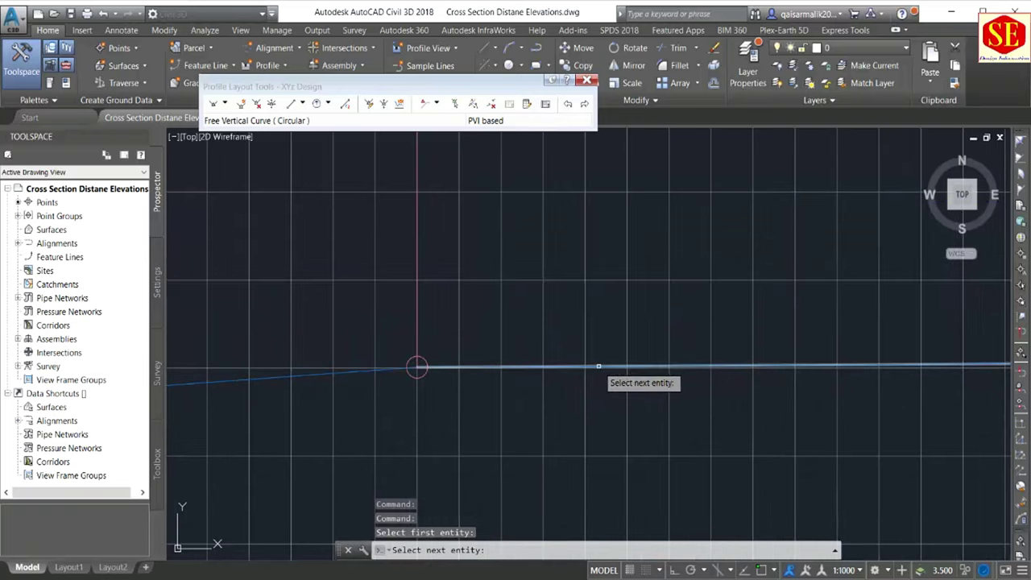
{"action": "scroll", "coordinate": [598, 367], "scroll_direction": "up", "scroll_amount": 3}
{"action": "left_click", "coordinate": [594, 372]}
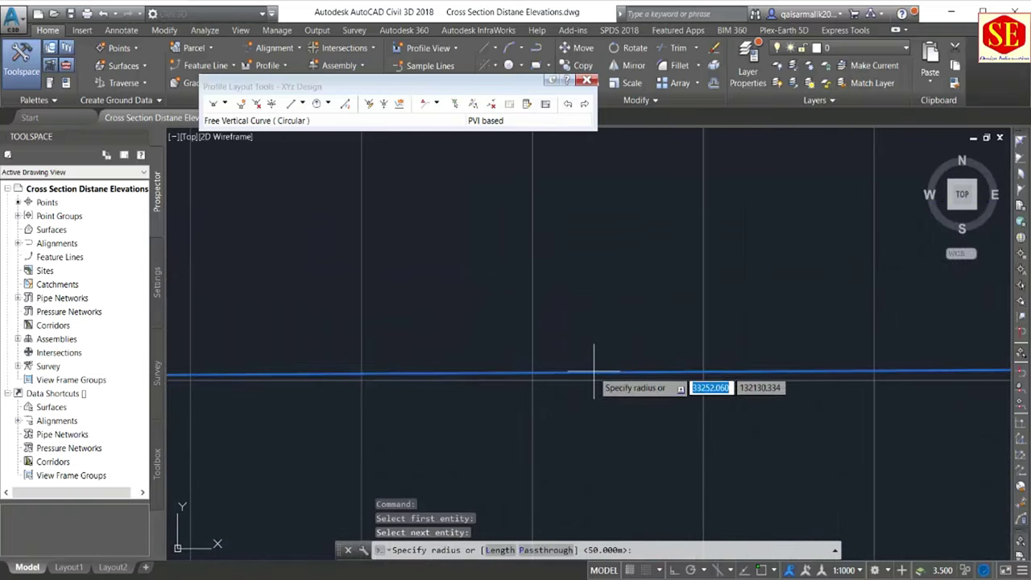
{"action": "scroll", "coordinate": [690, 301], "scroll_direction": "down", "scroll_amount": 4}
{"action": "scroll", "coordinate": [494, 301], "scroll_direction": "down", "scroll_amount": 4}
{"action": "left_click", "coordinate": [500, 550]}
{"action": "type", "text": "250"}
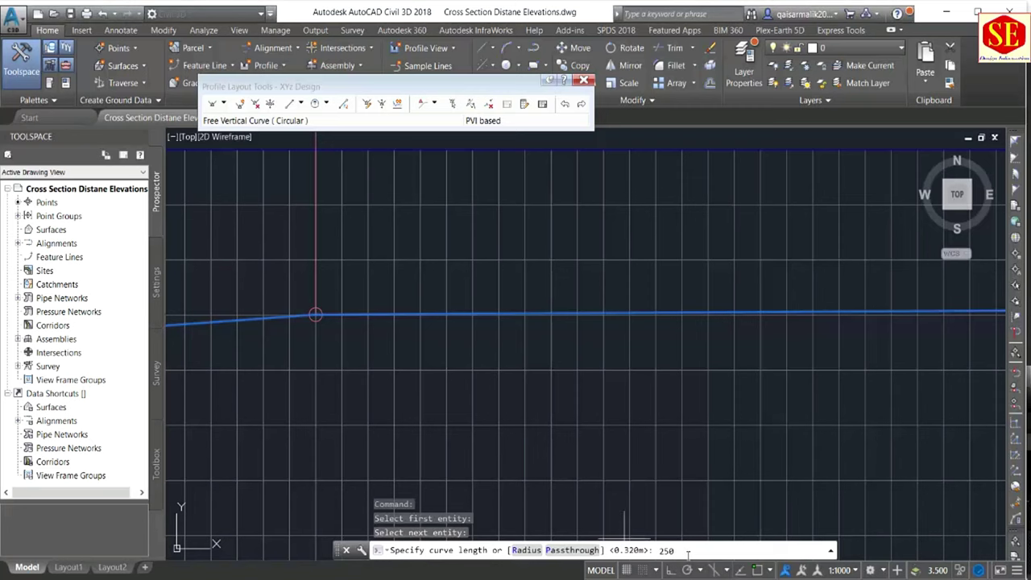
{"action": "key", "text": "Return"}
Step: Add a second 250-length vertical curve at the next grade break and end the command
{"action": "scroll", "coordinate": [385, 301], "scroll_direction": "down", "scroll_amount": 3}
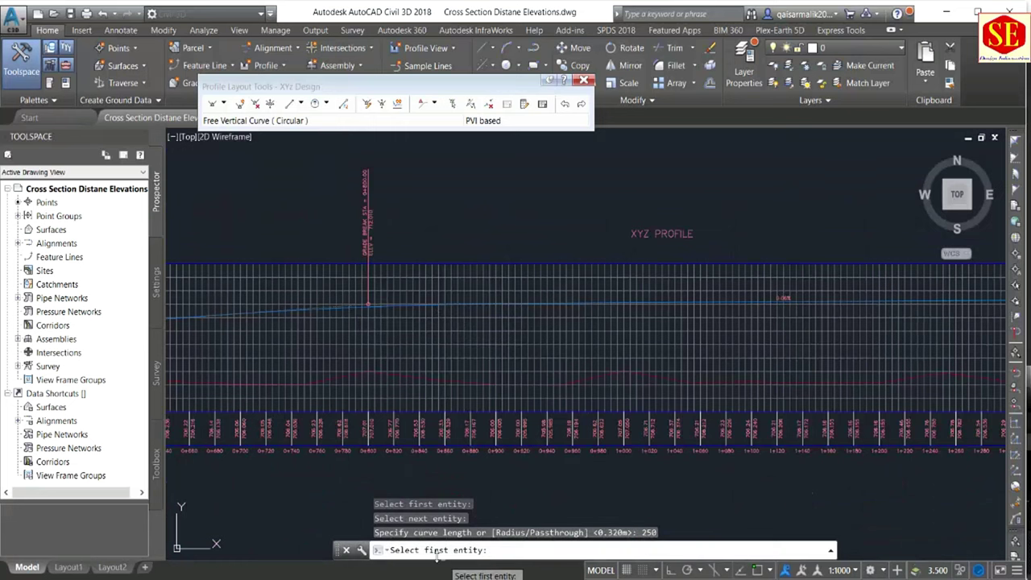
{"action": "scroll", "coordinate": [528, 372], "scroll_direction": "down", "scroll_amount": 2}
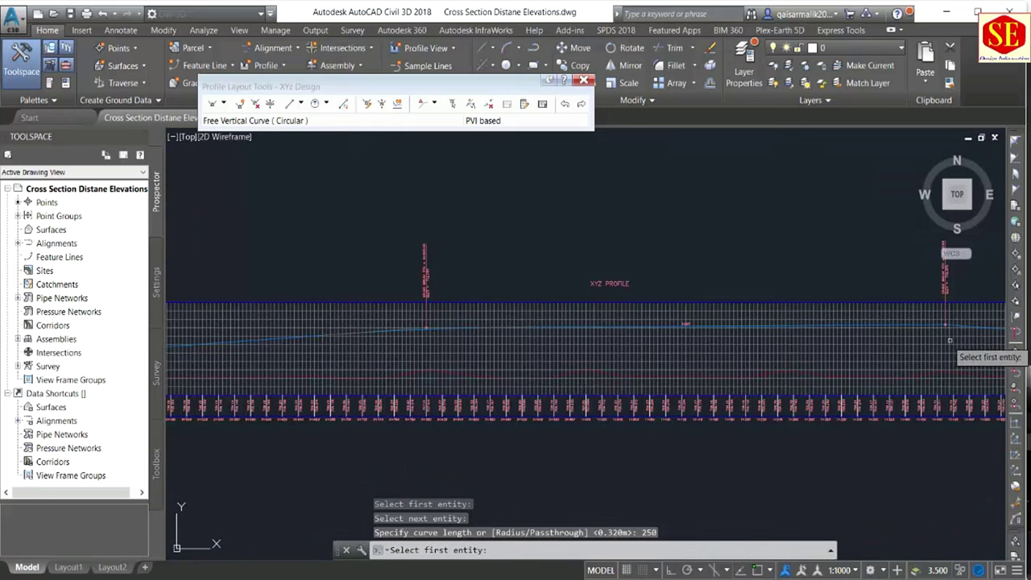
{"action": "scroll", "coordinate": [729, 394], "scroll_direction": "up", "scroll_amount": 2}
{"action": "scroll", "coordinate": [877, 407], "scroll_direction": "up", "scroll_amount": 2}
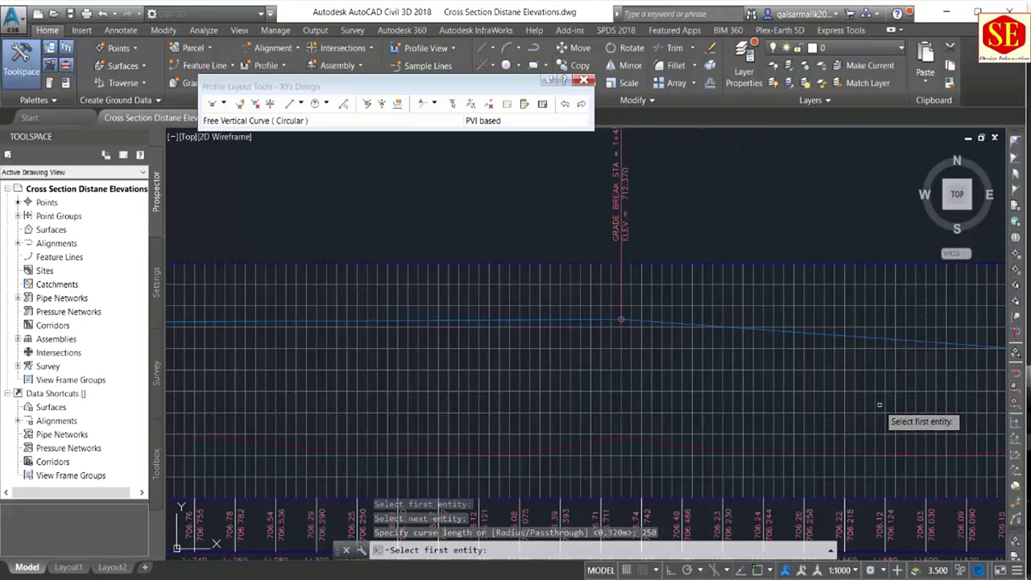
{"action": "scroll", "coordinate": [548, 321], "scroll_direction": "up", "scroll_amount": 2}
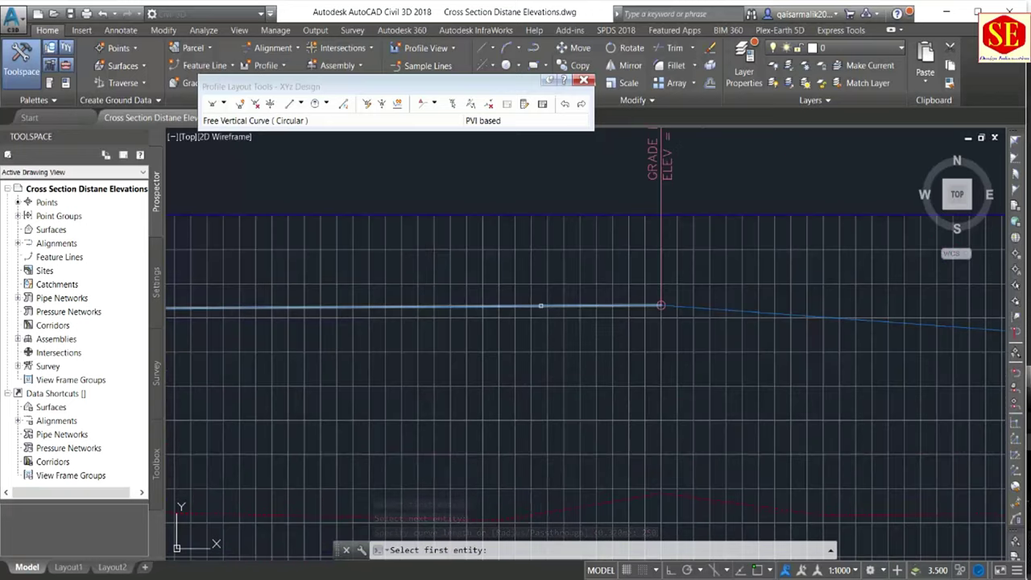
{"action": "left_click", "coordinate": [541, 306]}
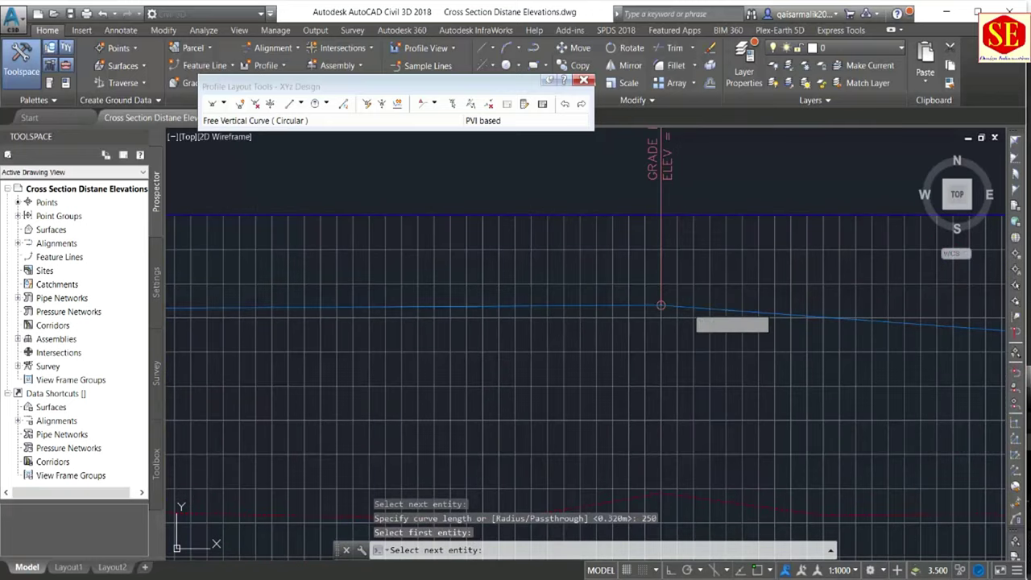
{"action": "left_click", "coordinate": [704, 310]}
{"action": "scroll", "coordinate": [685, 483], "scroll_direction": "down", "scroll_amount": 2}
{"action": "type", "text": "250"}
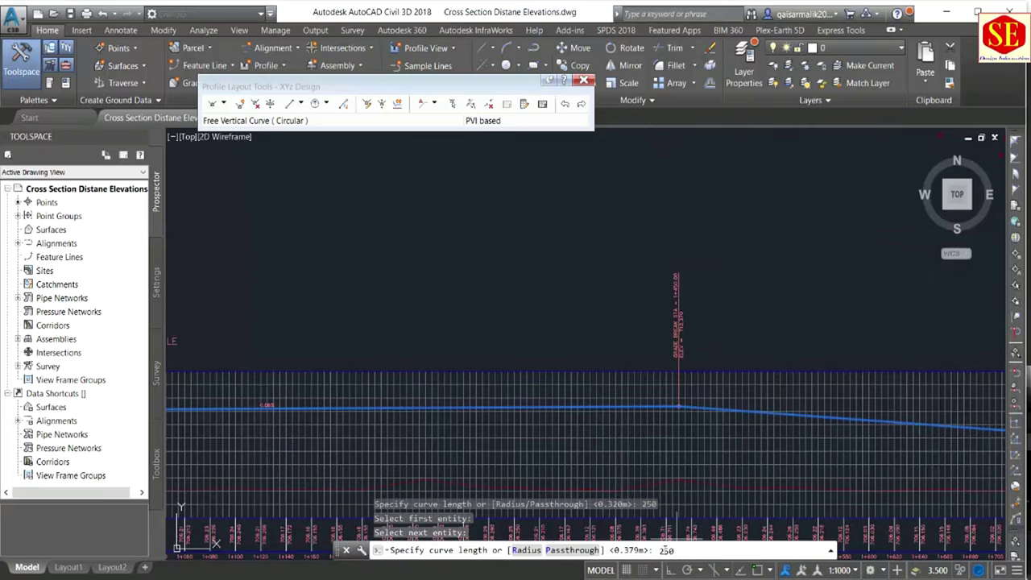
{"action": "key", "text": "Return"}
{"action": "scroll", "coordinate": [418, 243], "scroll_direction": "down", "scroll_amount": 3}
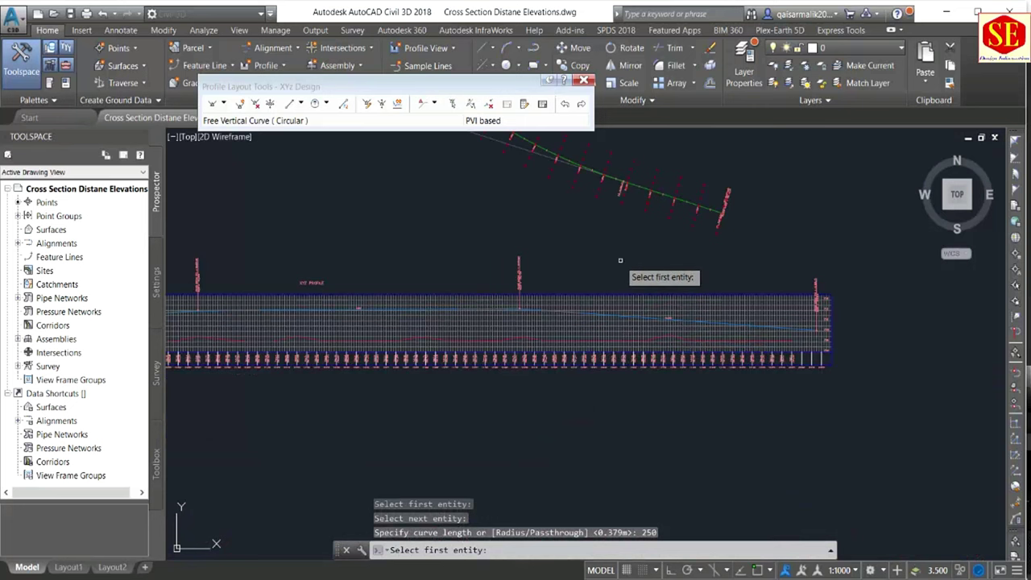
{"action": "scroll", "coordinate": [620, 259], "scroll_direction": "up", "scroll_amount": 2}
{"action": "key", "text": "Return"}
{"action": "scroll", "coordinate": [684, 261], "scroll_direction": "down", "scroll_amount": 1}
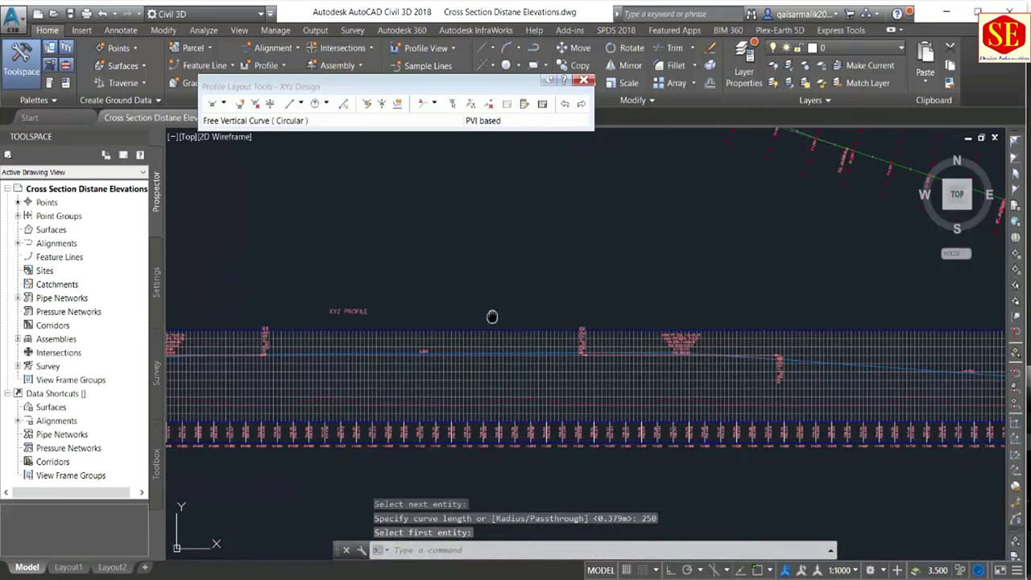
{"action": "middle_click_drag", "start_coordinate": [492, 317], "coordinate": [690, 315]}
{"action": "scroll", "coordinate": [437, 323], "scroll_direction": "up", "scroll_amount": 2}
{"action": "scroll", "coordinate": [390, 298], "scroll_direction": "up", "scroll_amount": 2}
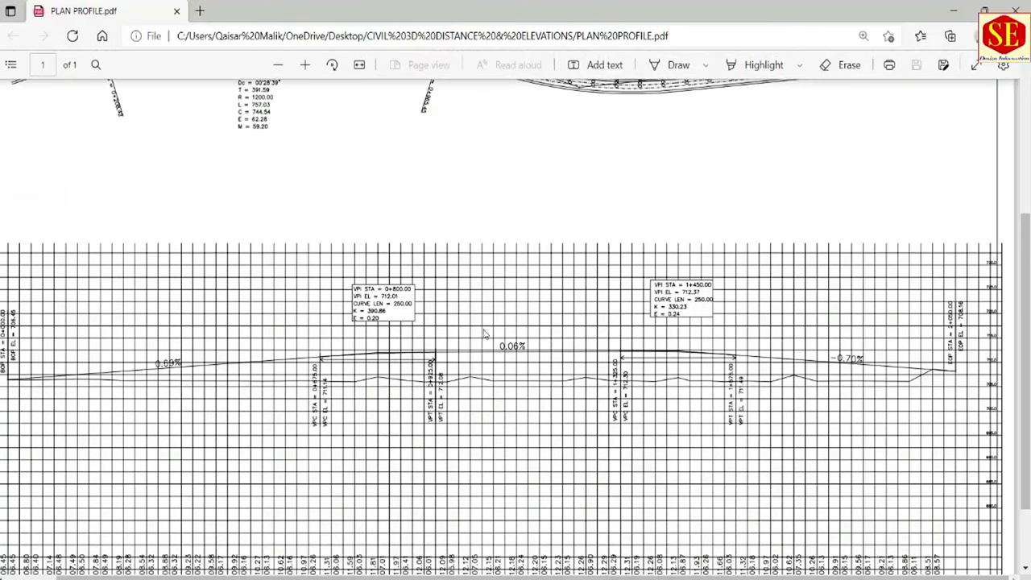
Step: Scroll through PLAN PROFILE.pdf to check the VPI stations and 250 curve lengths
{"action": "scroll", "coordinate": [486, 557], "scroll_direction": "down", "scroll_amount": 2}
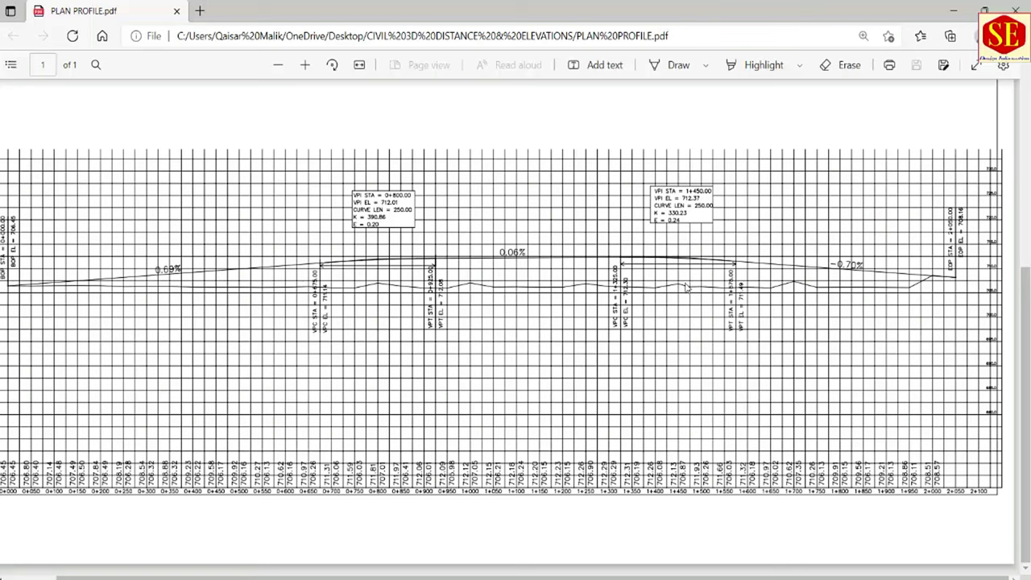
{"action": "scroll", "coordinate": [638, 362], "scroll_direction": "up", "scroll_amount": 2}
{"action": "scroll", "coordinate": [636, 360], "scroll_direction": "up", "scroll_amount": 3}
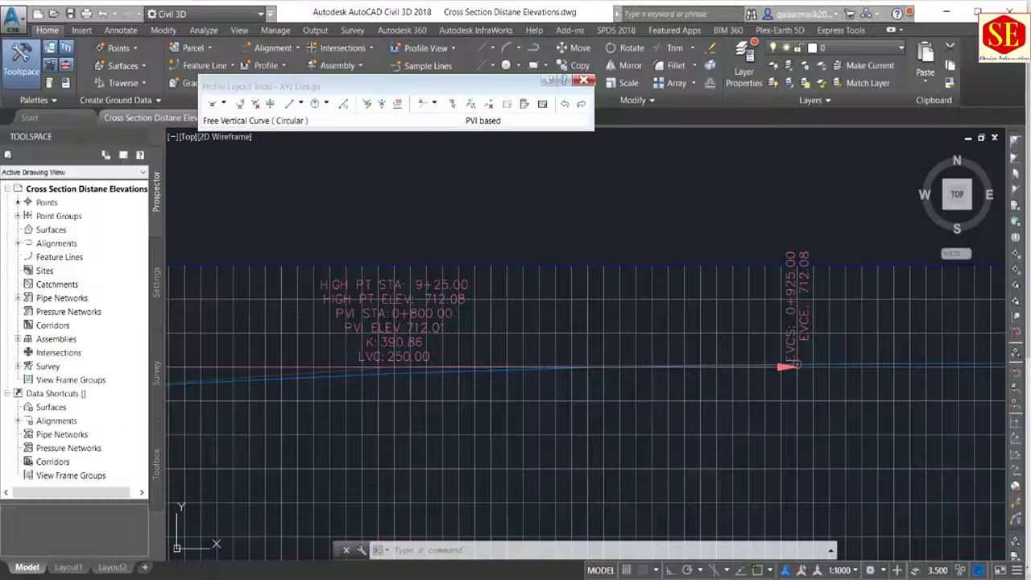
Step: Zoom and pan across the drawing to inspect the XYZ alignment's plan stations and the profile
{"action": "scroll", "coordinate": [567, 333], "scroll_direction": "down", "scroll_amount": 2}
{"action": "scroll", "coordinate": [575, 258], "scroll_direction": "down", "scroll_amount": 2}
{"action": "scroll", "coordinate": [578, 261], "scroll_direction": "down", "scroll_amount": 2}
{"action": "scroll", "coordinate": [586, 268], "scroll_direction": "up", "scroll_amount": 2}
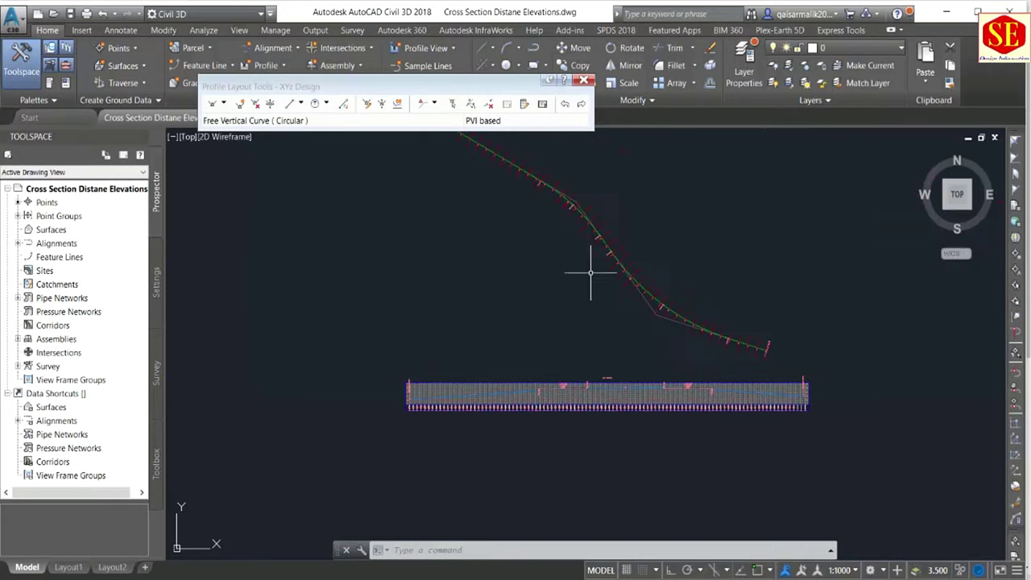
{"action": "scroll", "coordinate": [600, 254], "scroll_direction": "up", "scroll_amount": 2}
{"action": "scroll", "coordinate": [653, 243], "scroll_direction": "up", "scroll_amount": 3}
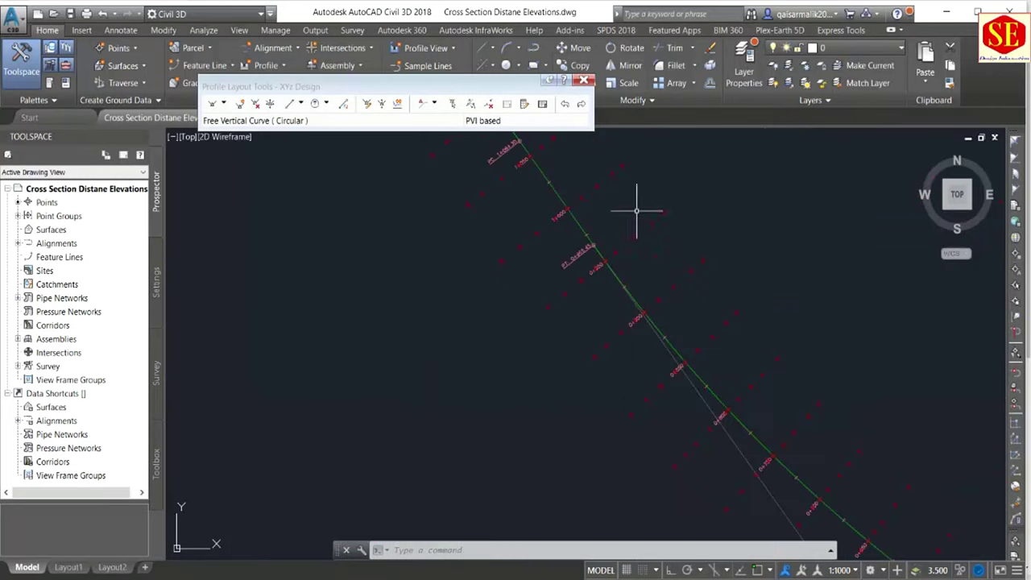
{"action": "scroll", "coordinate": [656, 229], "scroll_direction": "down", "scroll_amount": 2}
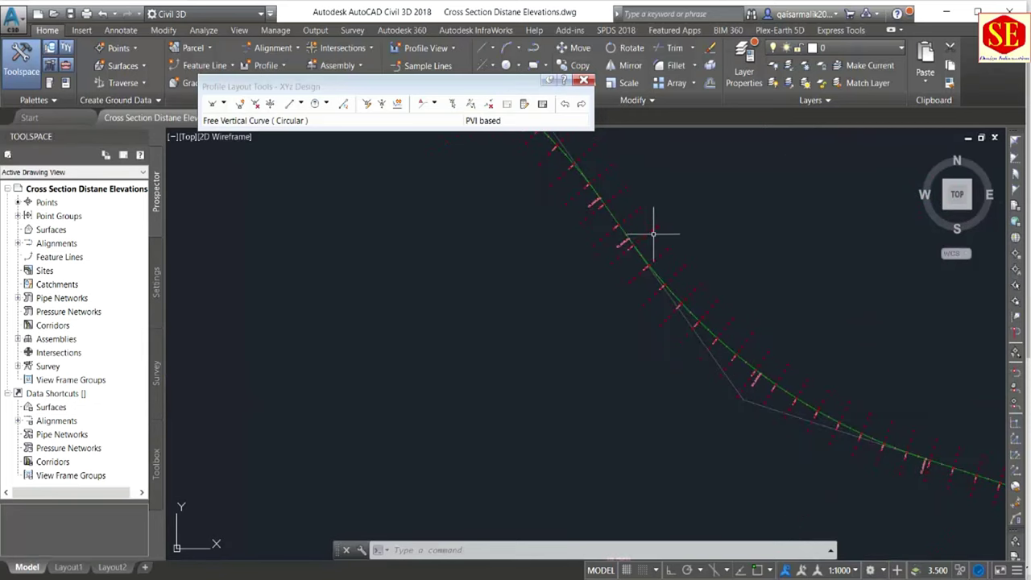
{"action": "scroll", "coordinate": [545, 269], "scroll_direction": "down", "scroll_amount": 1}
{"action": "scroll", "coordinate": [735, 409], "scroll_direction": "down", "scroll_amount": 2}
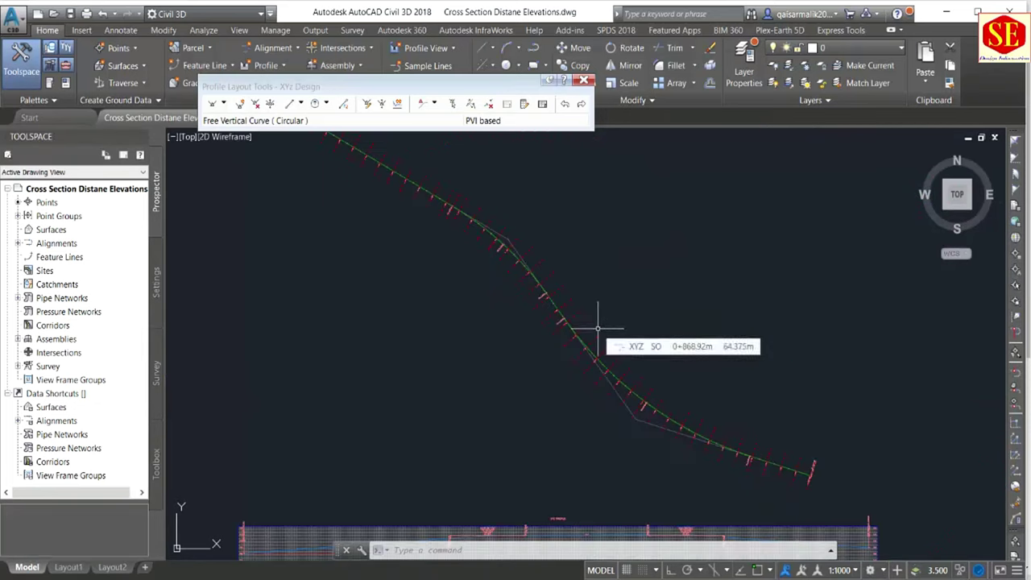
{"action": "scroll", "coordinate": [597, 291], "scroll_direction": "down", "scroll_amount": 2}
{"action": "scroll", "coordinate": [737, 400], "scroll_direction": "up", "scroll_amount": 2}
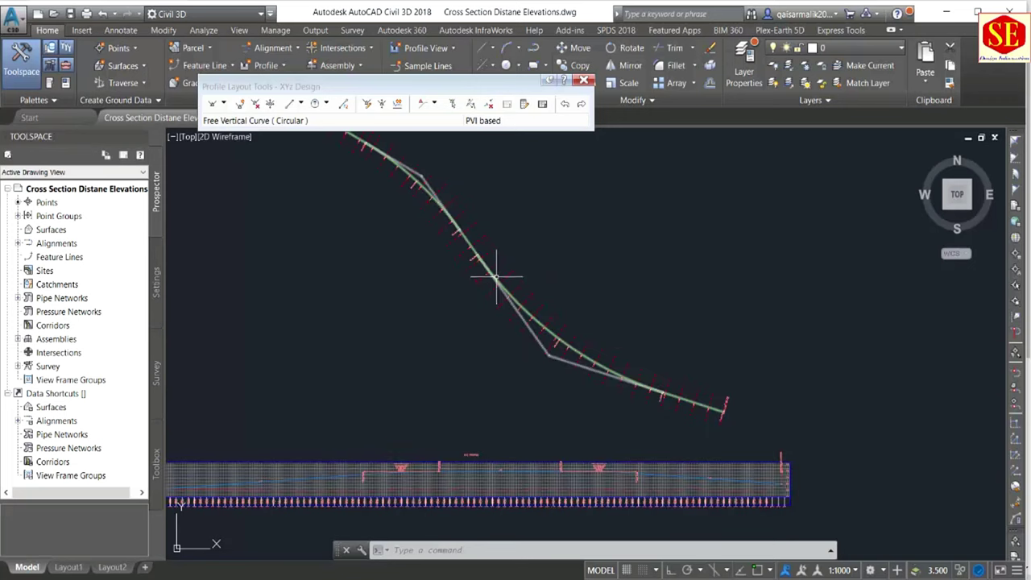
{"action": "scroll", "coordinate": [480, 257], "scroll_direction": "up", "scroll_amount": 2}
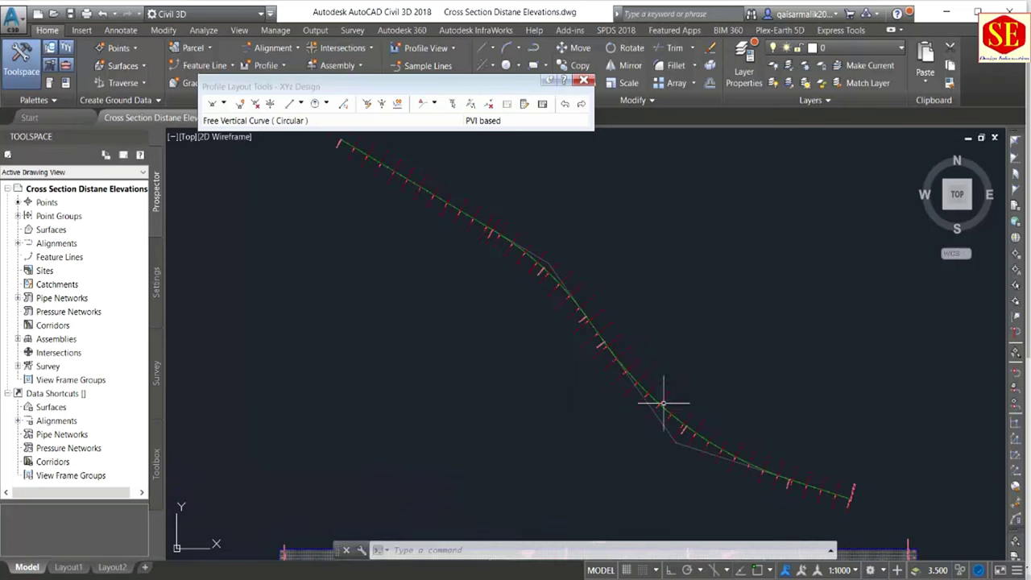
{"action": "middle_click_drag", "start_coordinate": [670, 403], "coordinate": [610, 350]}
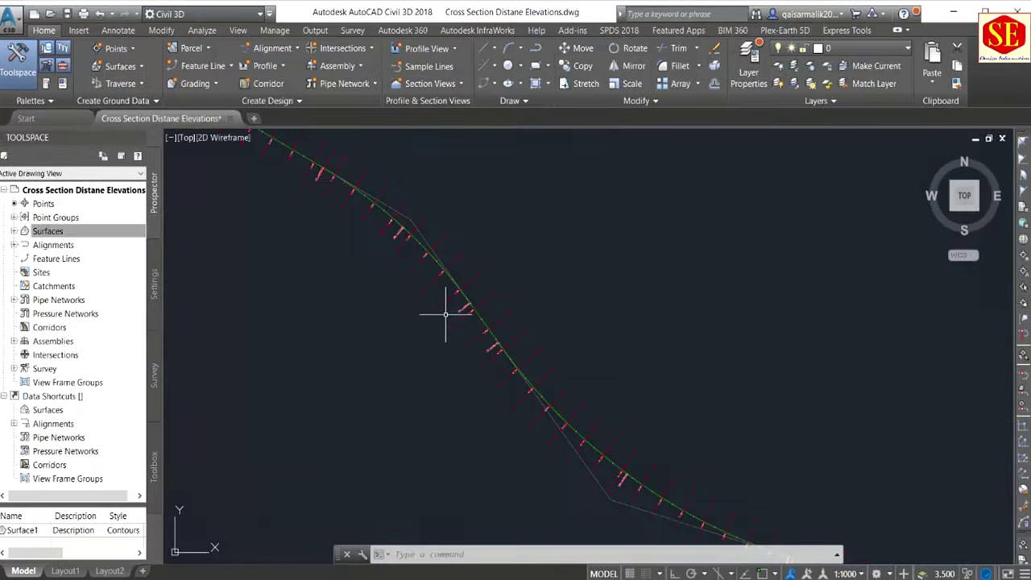
{"action": "scroll", "coordinate": [462, 223], "scroll_direction": "down", "scroll_amount": 1}
{"action": "scroll", "coordinate": [458, 223], "scroll_direction": "down", "scroll_amount": 1}
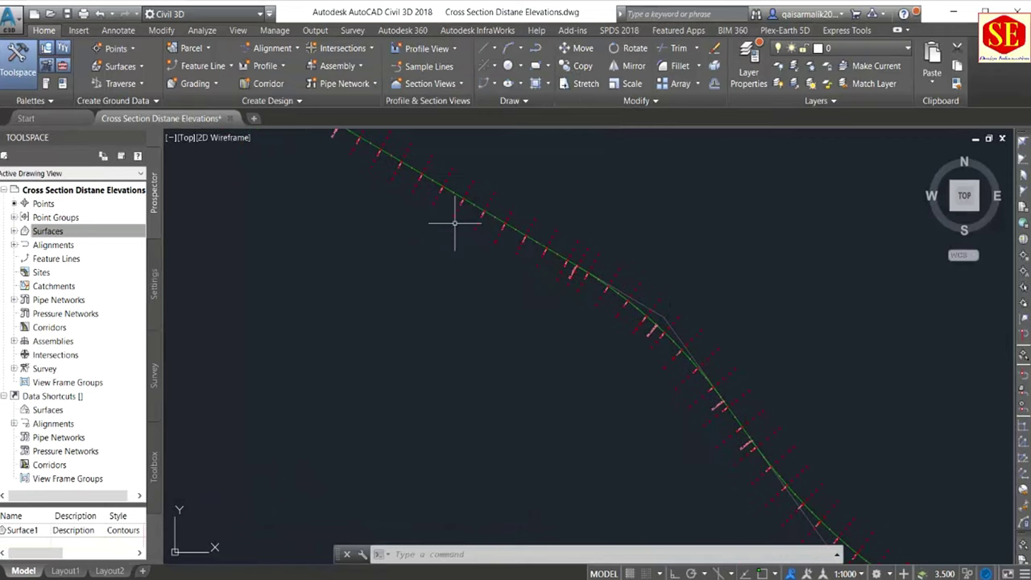
{"action": "scroll", "coordinate": [454, 212], "scroll_direction": "down", "scroll_amount": 1}
{"action": "scroll", "coordinate": [591, 281], "scroll_direction": "up", "scroll_amount": 2}
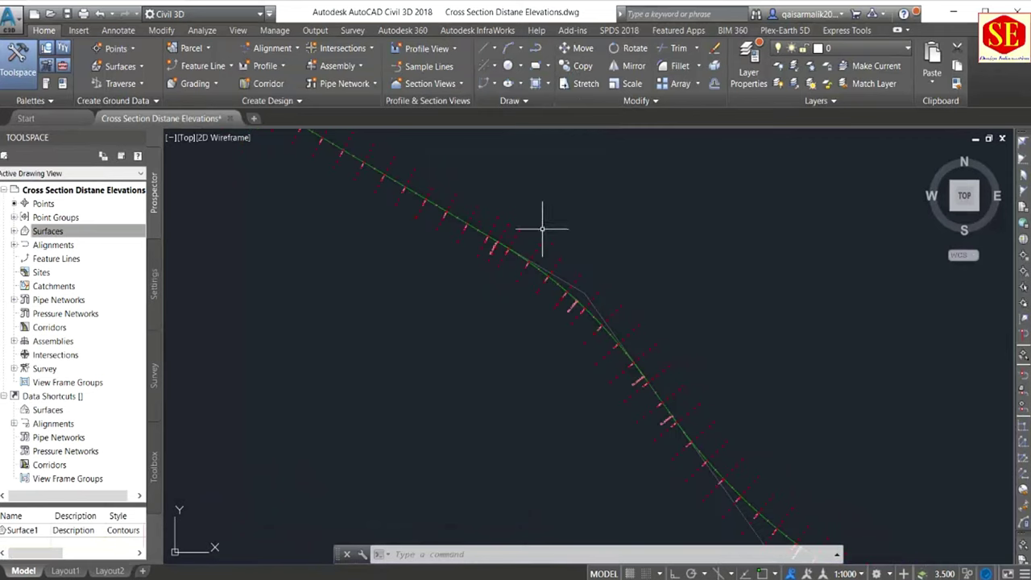
{"action": "scroll", "coordinate": [579, 269], "scroll_direction": "up", "scroll_amount": 1}
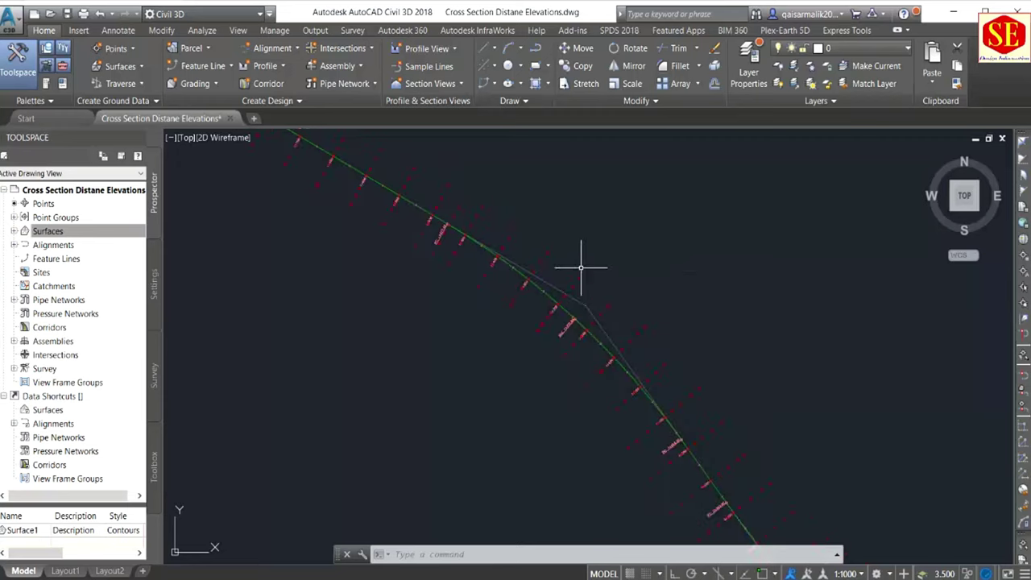
{"action": "scroll", "coordinate": [586, 271], "scroll_direction": "up", "scroll_amount": 1}
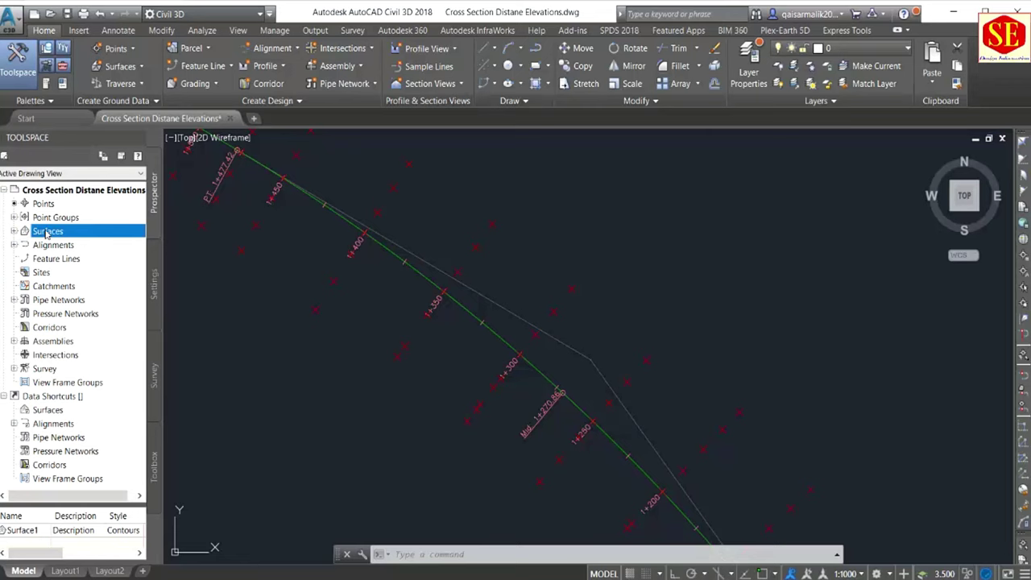
Step: Start a new surface from the Prospector Surfaces node and name it EG
{"action": "right_click", "coordinate": [47, 232]}
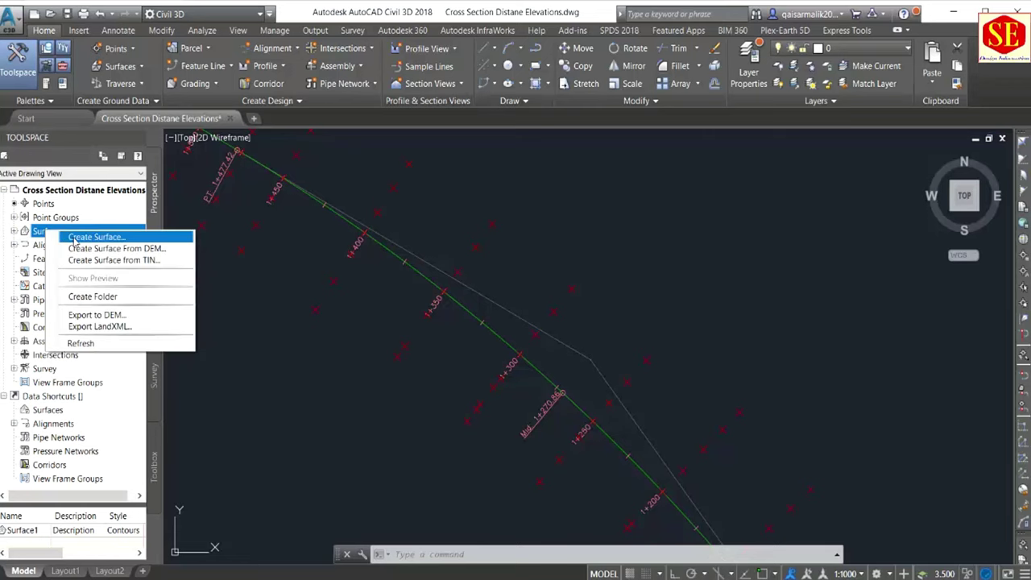
{"action": "left_click", "coordinate": [74, 237]}
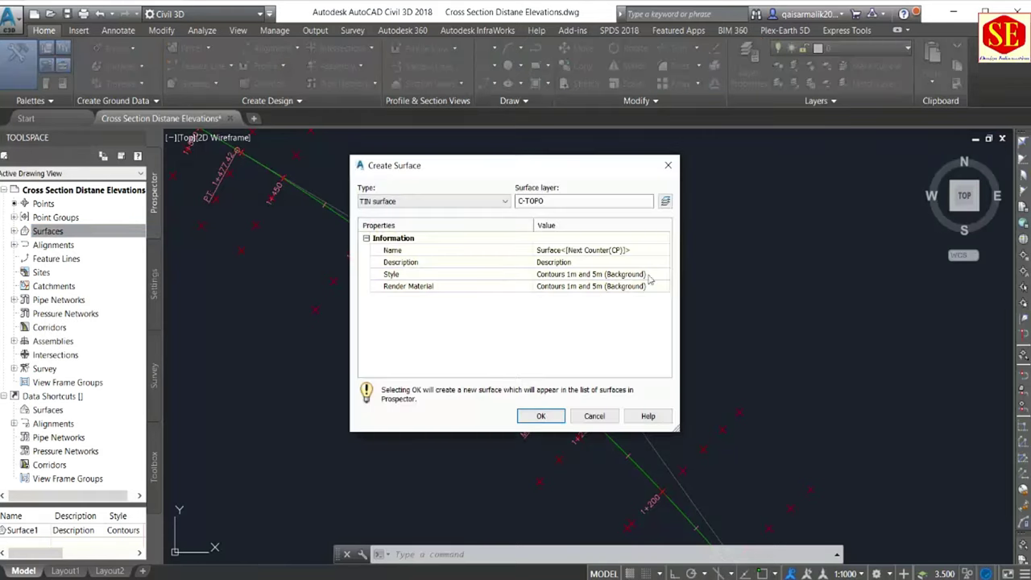
{"action": "left_click", "coordinate": [628, 250]}
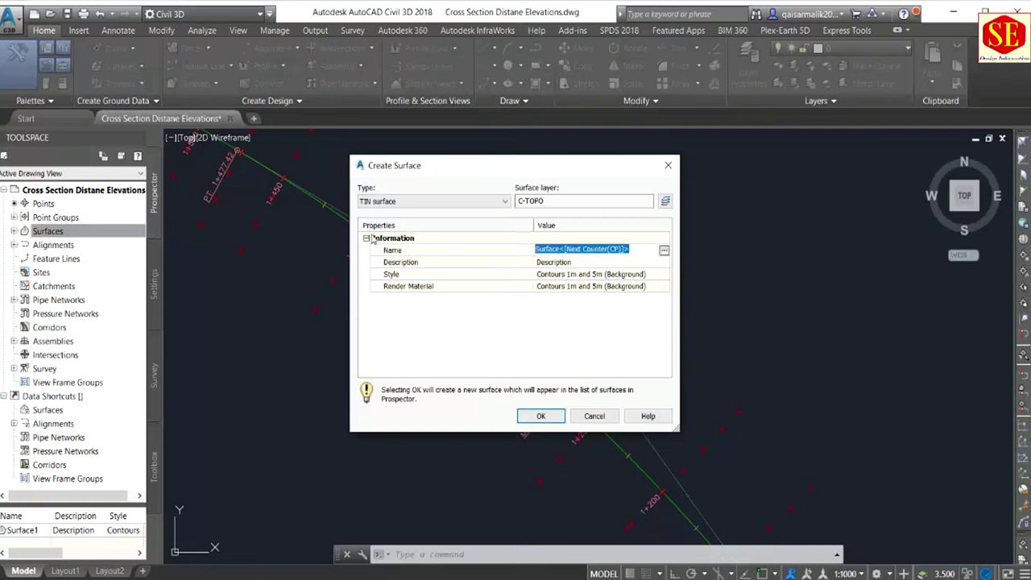
{"action": "type", "text": "EG"}
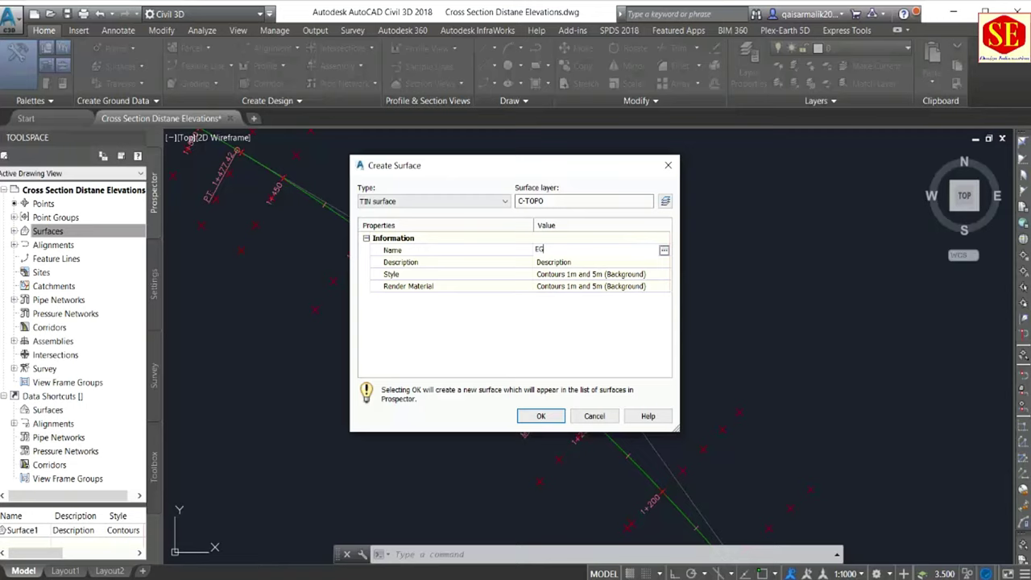
{"action": "key", "text": "Return"}
Step: Assign the Contours 1m and 5m (Design) style to the EG surface
{"action": "left_click", "coordinate": [578, 276]}
{"action": "left_click", "coordinate": [663, 274]}
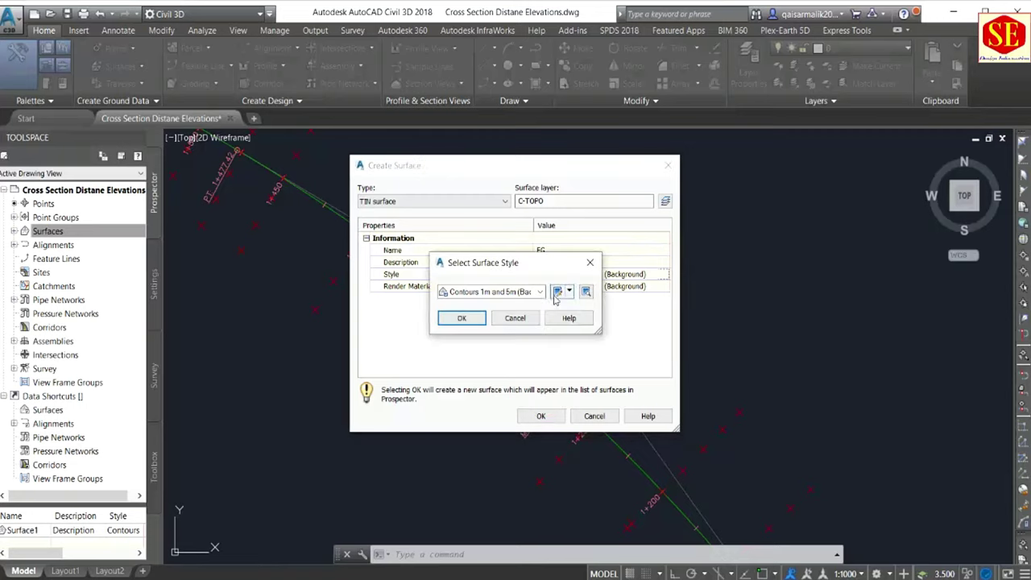
{"action": "left_click", "coordinate": [527, 292]}
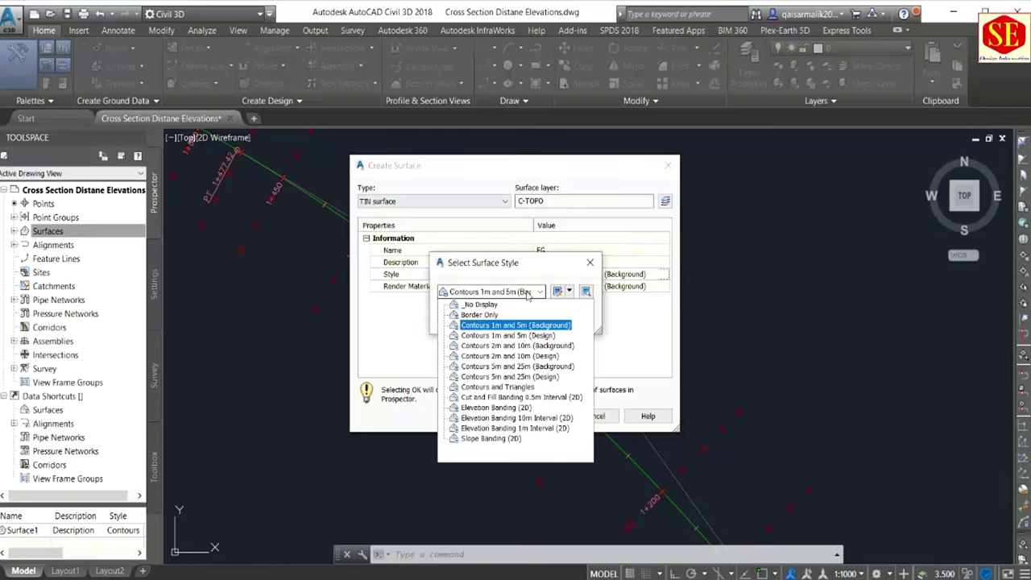
{"action": "left_click", "coordinate": [537, 338]}
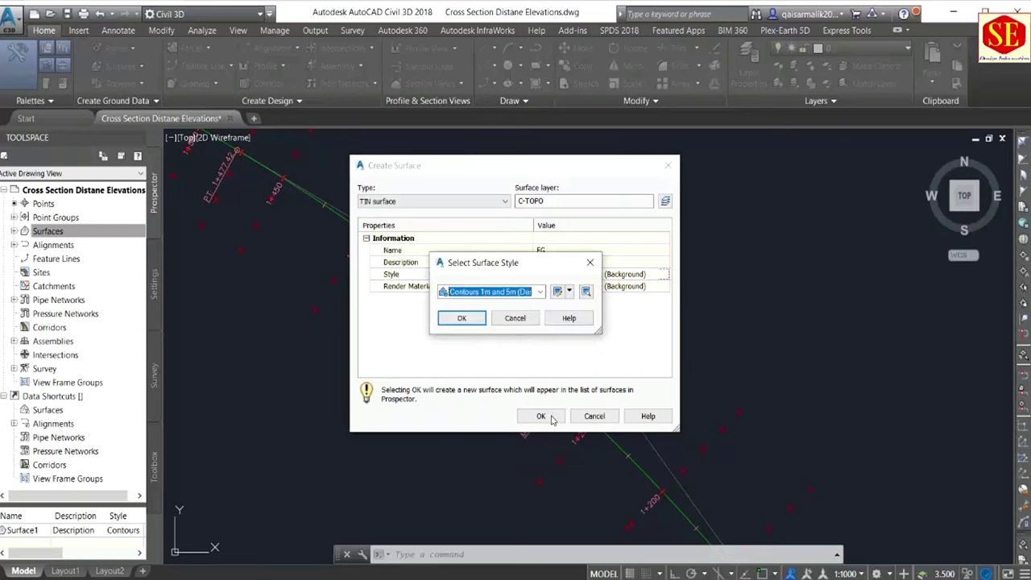
{"action": "left_click", "coordinate": [474, 322]}
Step: Finish creating EG and open its surface style for editing from Prospector
{"action": "left_click", "coordinate": [541, 415]}
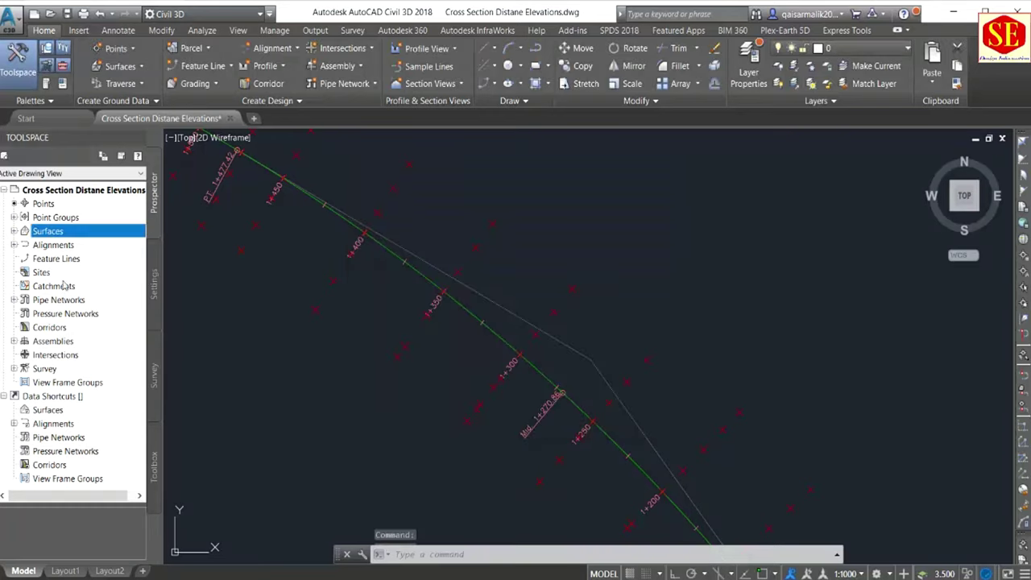
{"action": "left_click", "coordinate": [15, 231]}
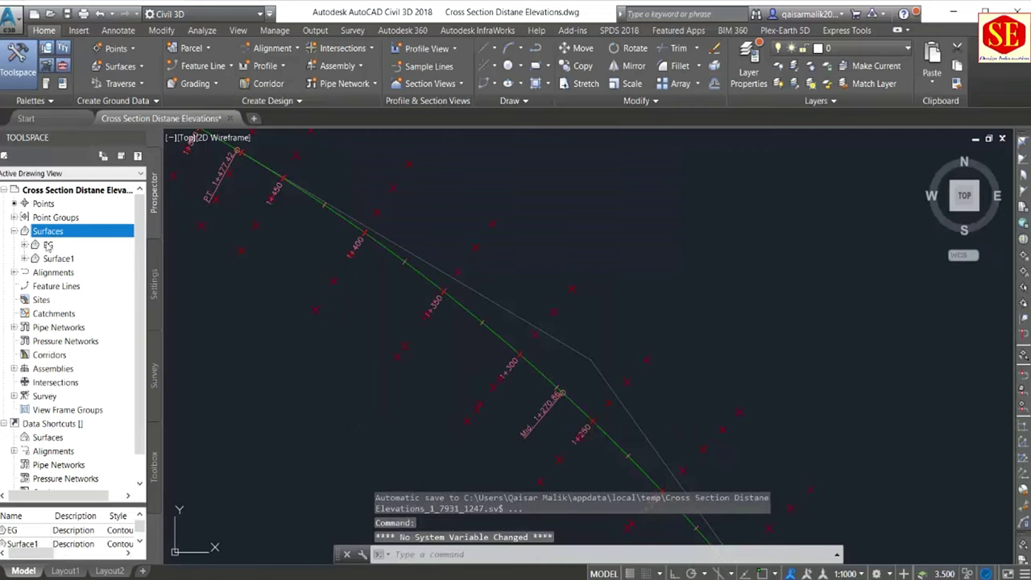
{"action": "right_click", "coordinate": [48, 247]}
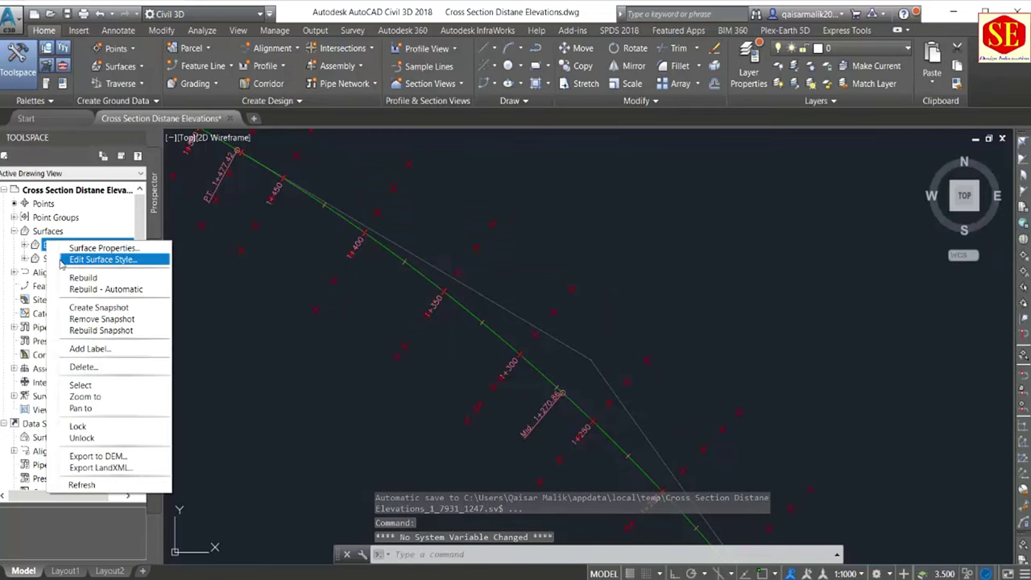
{"action": "left_click", "coordinate": [94, 260]}
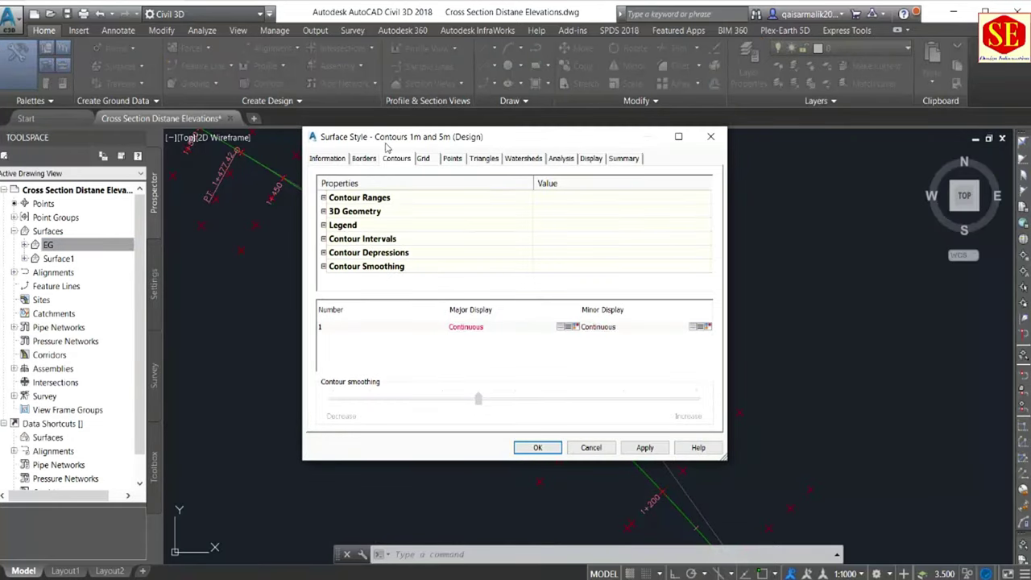
Step: Set the contour minor interval to 0.250 m and the major interval to 1.250 m
{"action": "left_click", "coordinate": [323, 160]}
{"action": "left_click", "coordinate": [396, 160]}
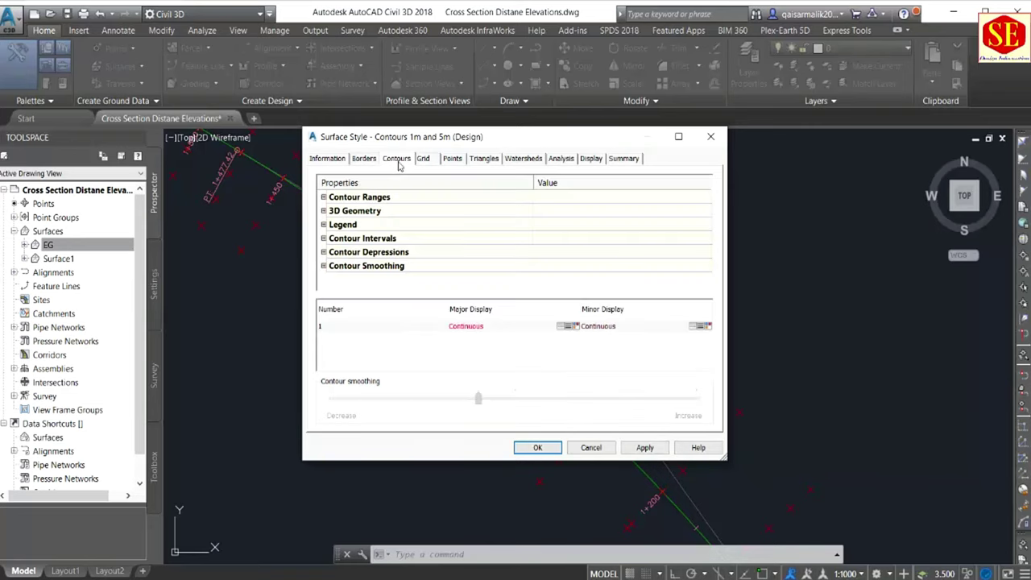
{"action": "left_click", "coordinate": [323, 238]}
{"action": "scroll", "coordinate": [571, 255], "scroll_direction": "down", "scroll_amount": 1}
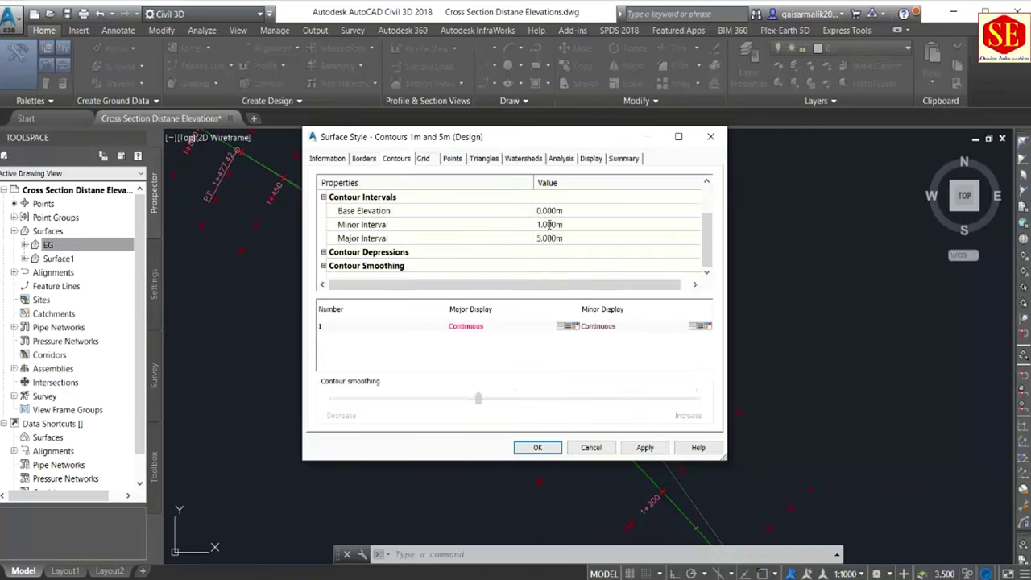
{"action": "left_click", "coordinate": [549, 224]}
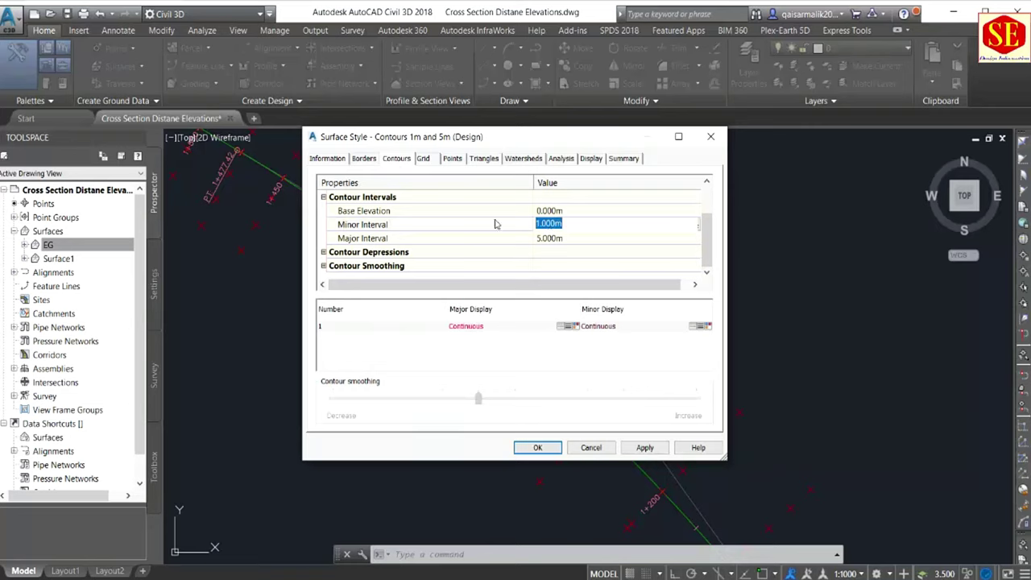
{"action": "type", "text": "0.25"}
{"action": "left_click", "coordinate": [567, 237]}
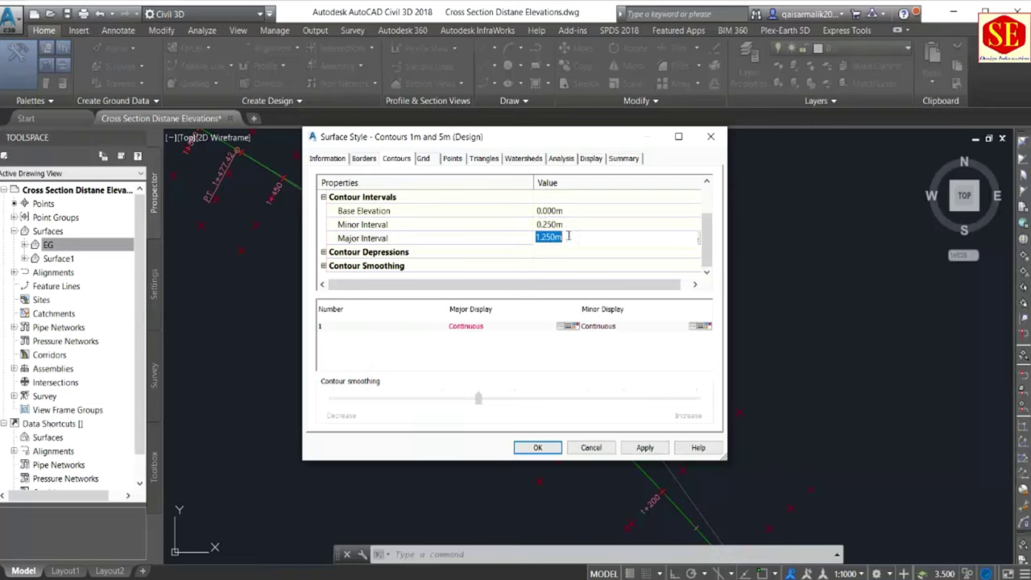
{"action": "left_click", "coordinate": [647, 449]}
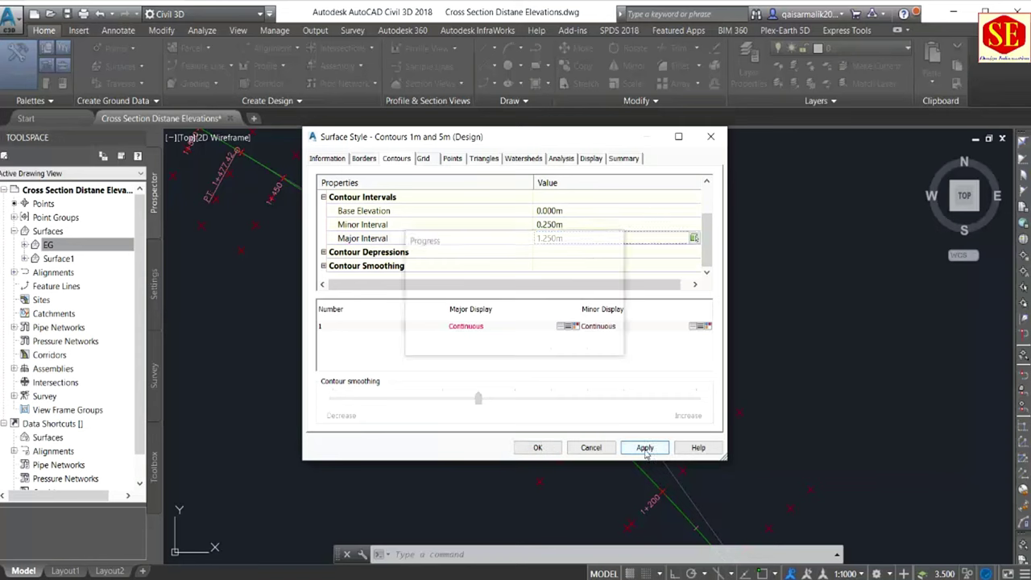
{"action": "left_click", "coordinate": [538, 448]}
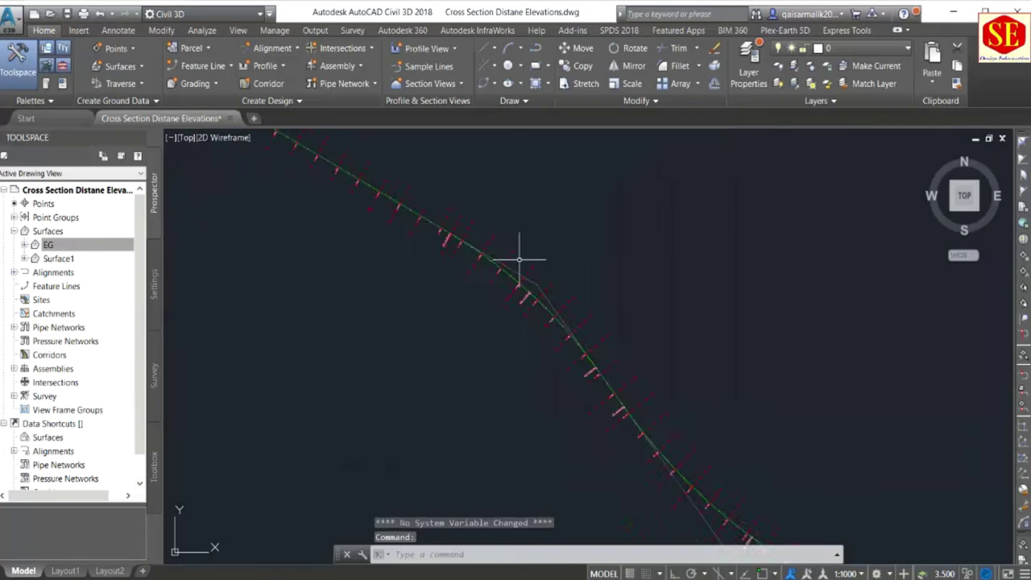
Step: Add the _All Points point group to EG's Definition under Point Groups
{"action": "scroll", "coordinate": [525, 258], "scroll_direction": "down", "scroll_amount": 2}
{"action": "scroll", "coordinate": [478, 271], "scroll_direction": "down", "scroll_amount": 1}
{"action": "left_click", "coordinate": [47, 244]}
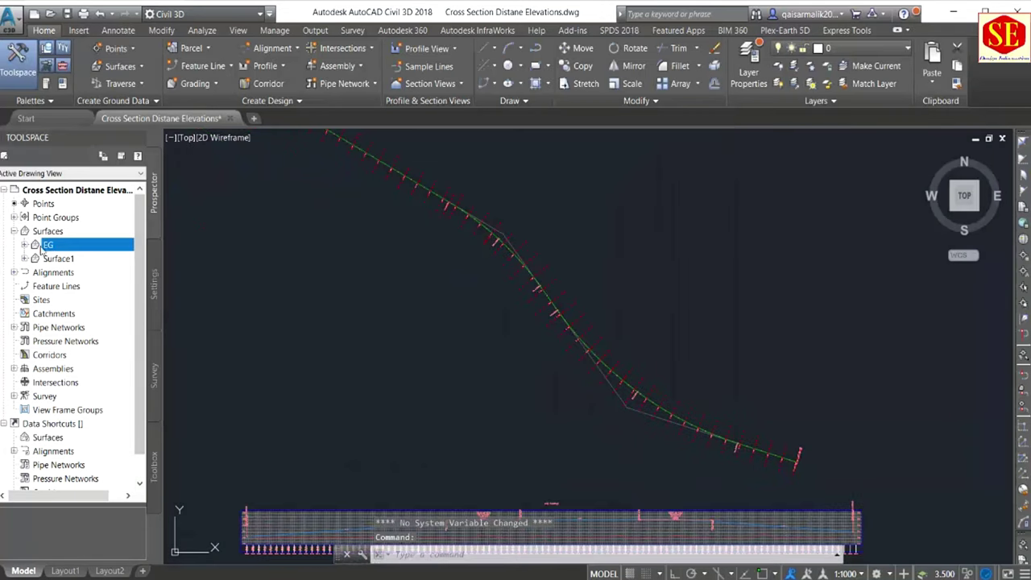
{"action": "left_click", "coordinate": [25, 245]}
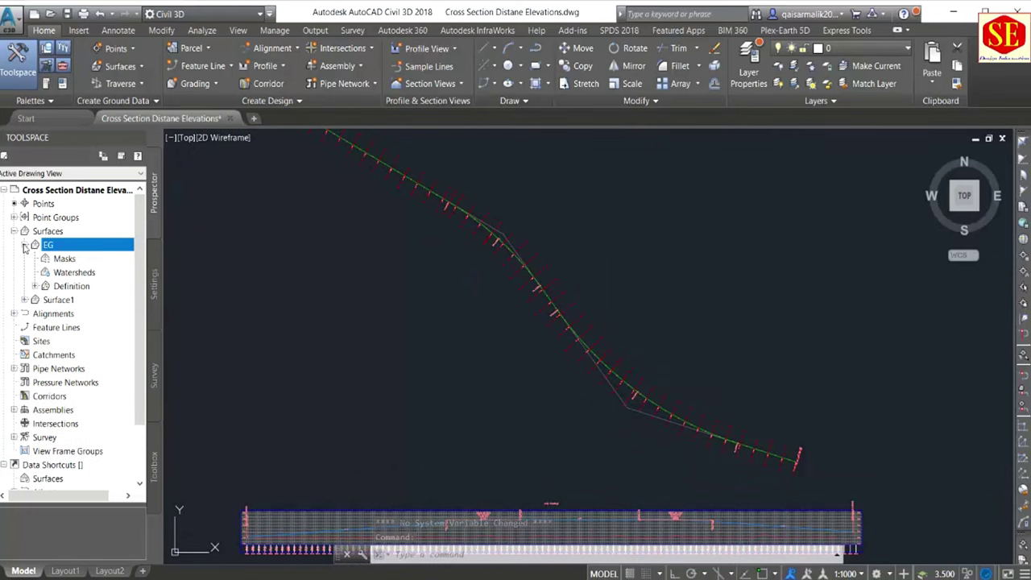
{"action": "left_click", "coordinate": [35, 287]}
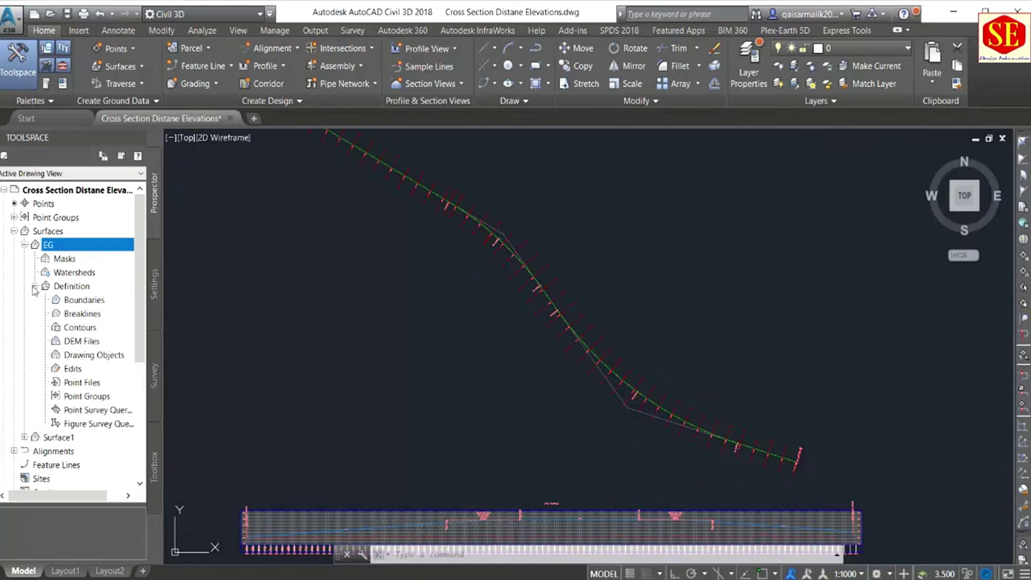
{"action": "left_click", "coordinate": [89, 396]}
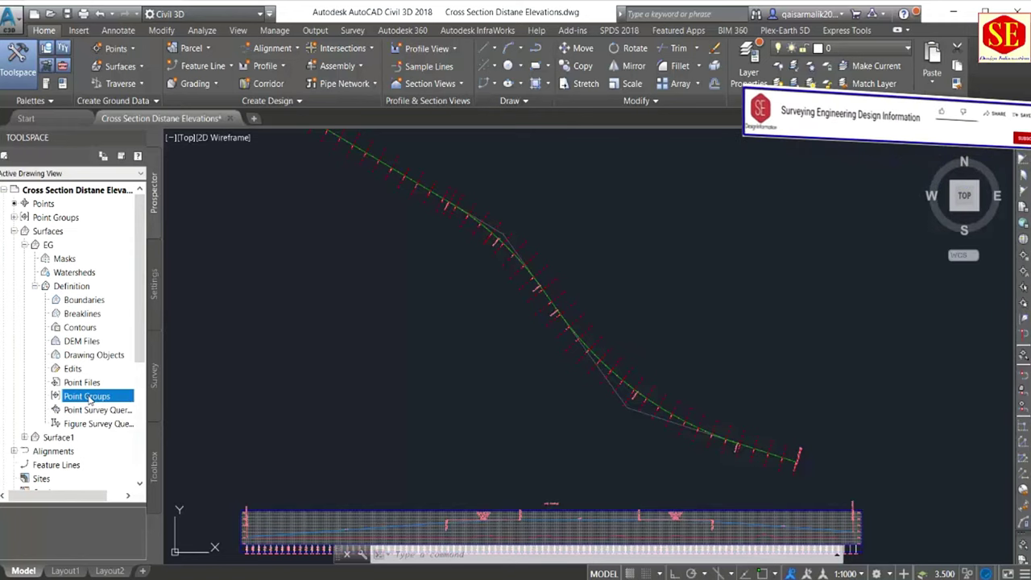
{"action": "right_click", "coordinate": [93, 396]}
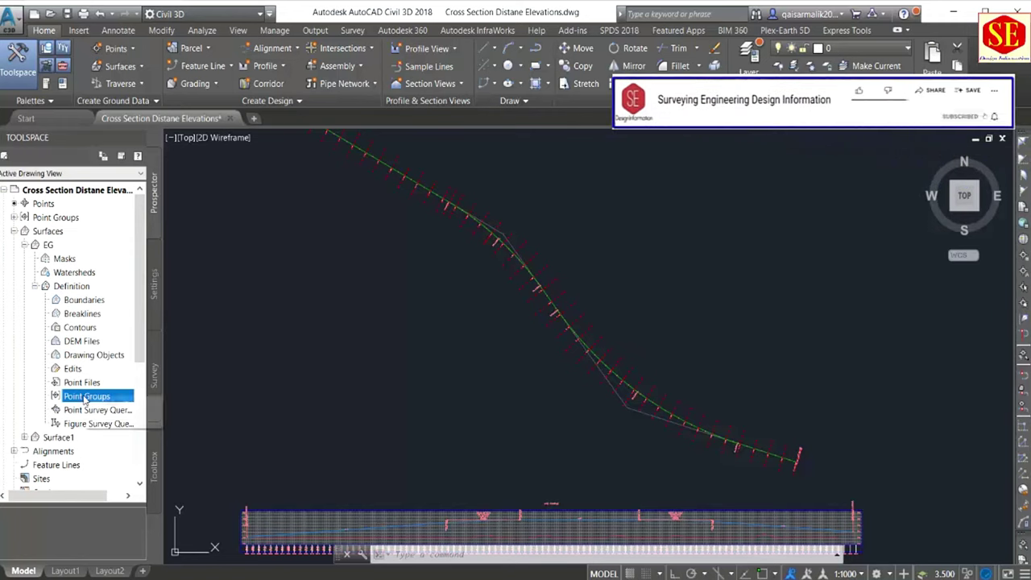
{"action": "left_click", "coordinate": [113, 403]}
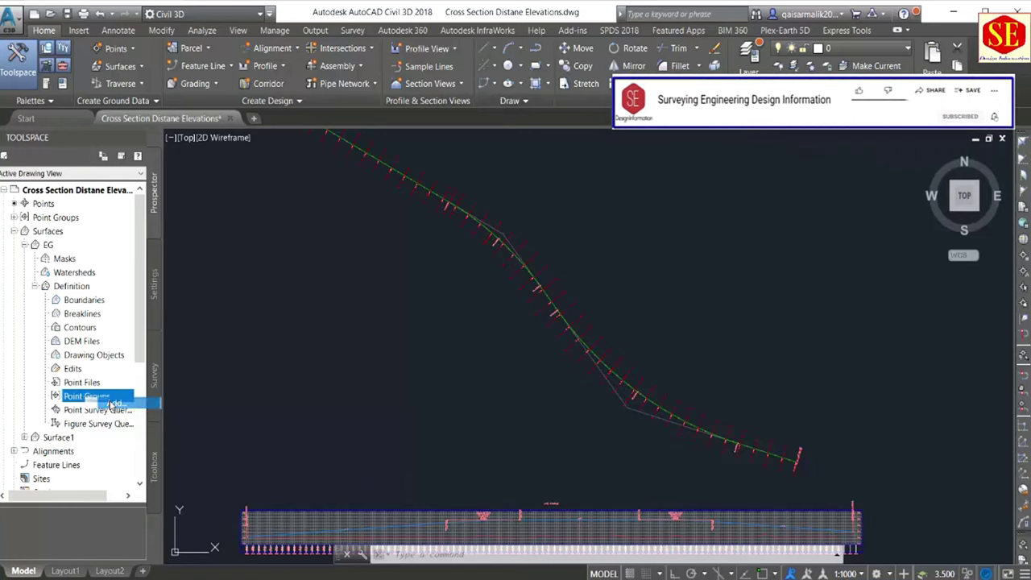
{"action": "left_click", "coordinate": [448, 275]}
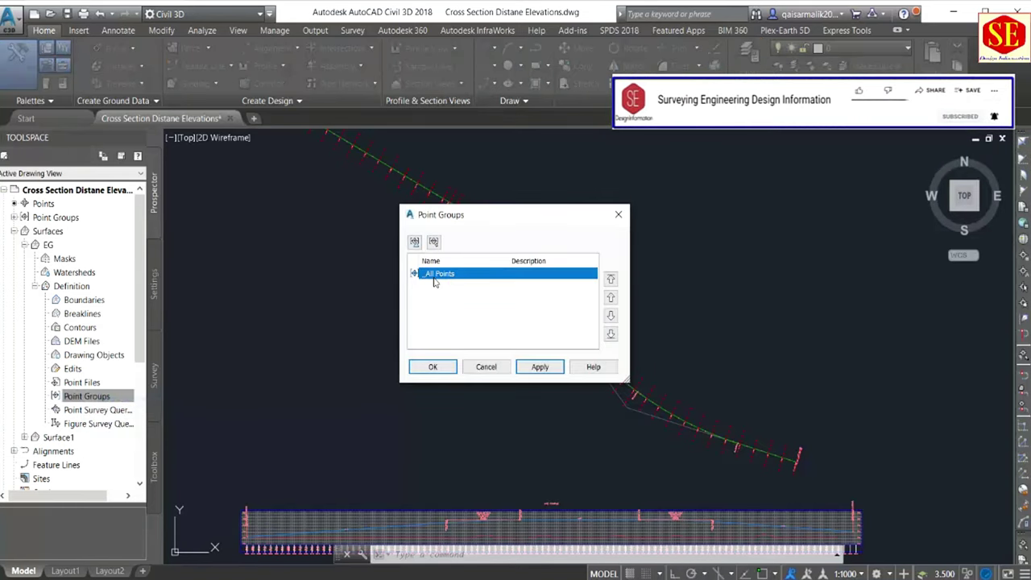
{"action": "left_click", "coordinate": [539, 367]}
{"action": "left_click", "coordinate": [435, 366]}
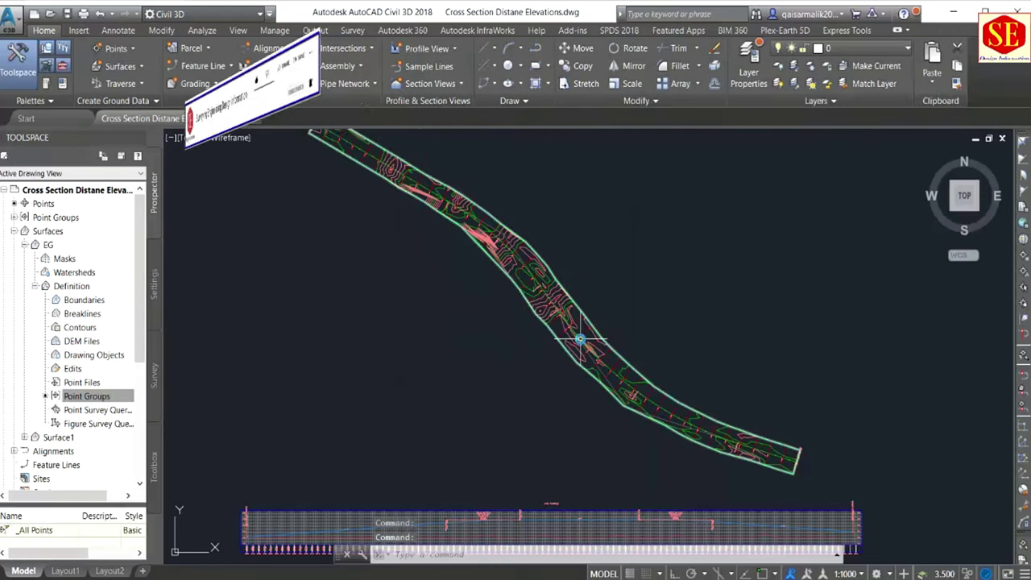
{"action": "scroll", "coordinate": [580, 340], "scroll_direction": "up", "scroll_amount": 1}
{"action": "scroll", "coordinate": [524, 281], "scroll_direction": "up", "scroll_amount": 2}
{"action": "scroll", "coordinate": [451, 258], "scroll_direction": "up", "scroll_amount": 1}
{"action": "scroll", "coordinate": [368, 239], "scroll_direction": "up", "scroll_amount": 2}
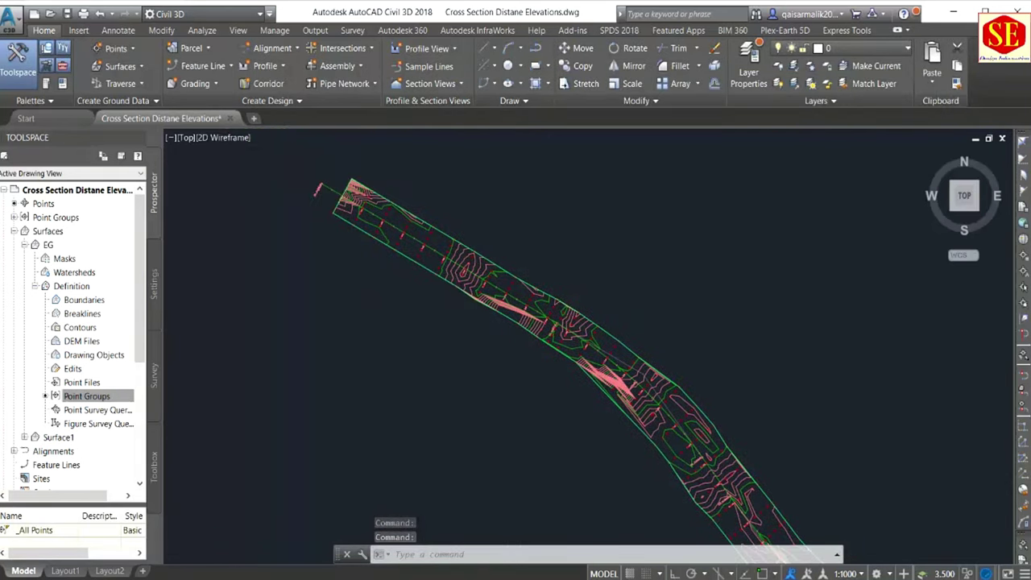
{"action": "scroll", "coordinate": [475, 286], "scroll_direction": "up", "scroll_amount": 2}
{"action": "scroll", "coordinate": [403, 218], "scroll_direction": "up", "scroll_amount": 1}
{"action": "scroll", "coordinate": [357, 179], "scroll_direction": "down", "scroll_amount": 2}
{"action": "scroll", "coordinate": [356, 180], "scroll_direction": "down", "scroll_amount": 1}
{"action": "middle_click_drag", "start_coordinate": [357, 180], "coordinate": [532, 322]}
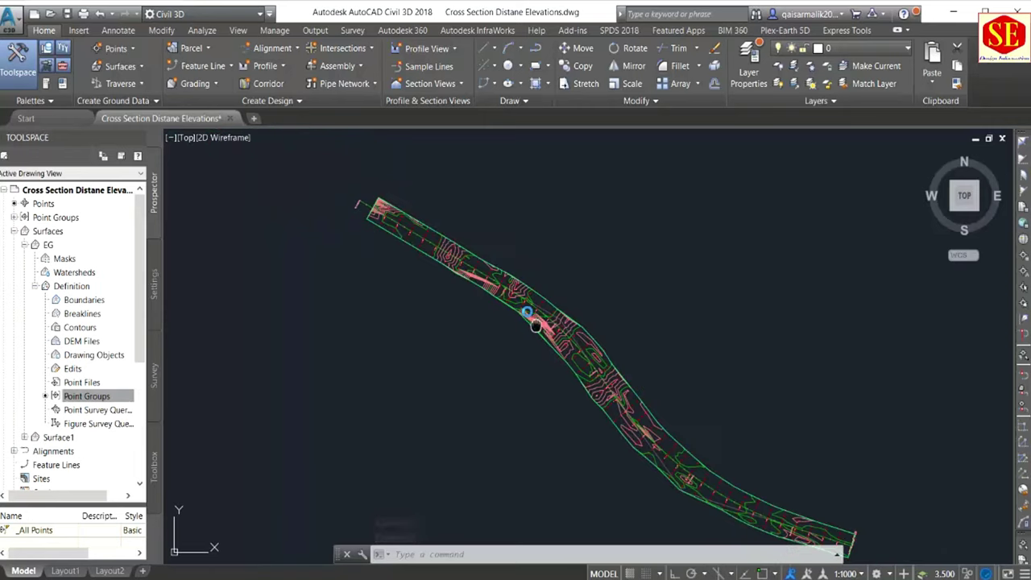
{"action": "scroll", "coordinate": [629, 376], "scroll_direction": "up", "scroll_amount": 2}
{"action": "scroll", "coordinate": [524, 357], "scroll_direction": "up", "scroll_amount": 2}
{"action": "scroll", "coordinate": [535, 330], "scroll_direction": "down", "scroll_amount": 2}
{"action": "middle_click_drag", "start_coordinate": [742, 464], "coordinate": [718, 439]}
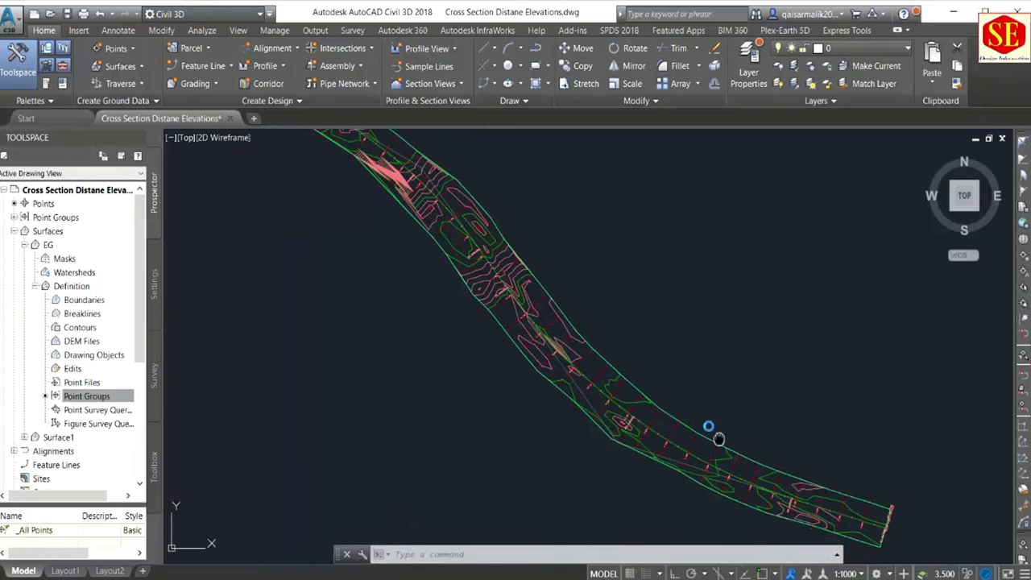
{"action": "scroll", "coordinate": [414, 287], "scroll_direction": "down", "scroll_amount": 1}
{"action": "scroll", "coordinate": [418, 246], "scroll_direction": "up", "scroll_amount": 1}
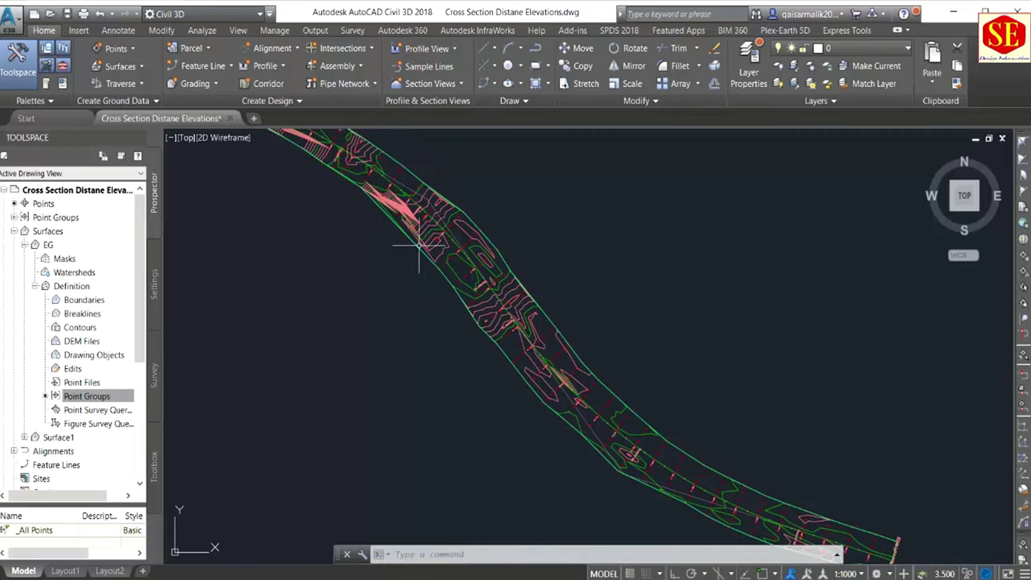
{"action": "scroll", "coordinate": [483, 264], "scroll_direction": "down", "scroll_amount": 1}
{"action": "scroll", "coordinate": [418, 254], "scroll_direction": "up", "scroll_amount": 1}
{"action": "scroll", "coordinate": [357, 242], "scroll_direction": "down", "scroll_amount": 1}
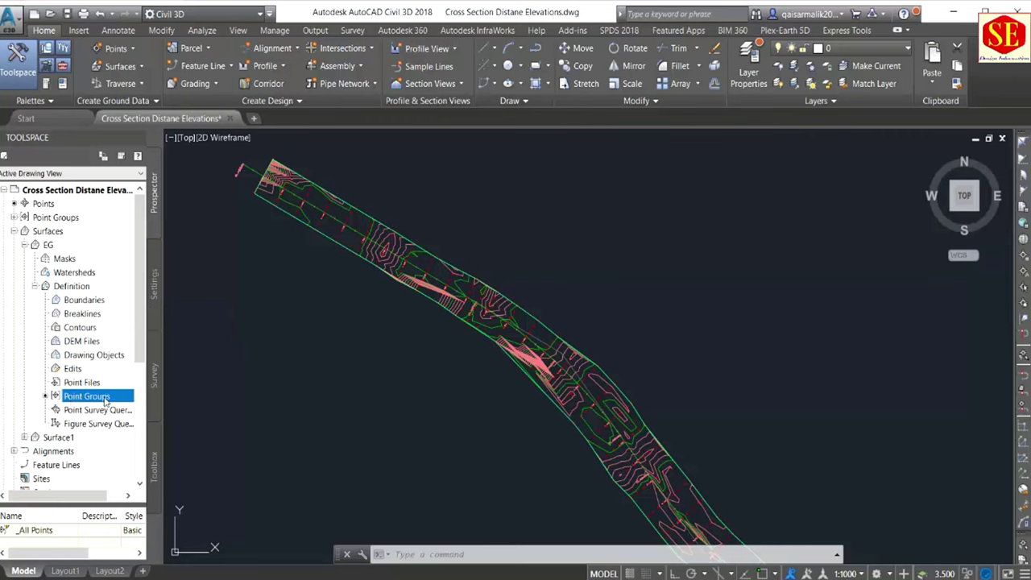
{"action": "scroll", "coordinate": [488, 304], "scroll_direction": "up", "scroll_amount": 2}
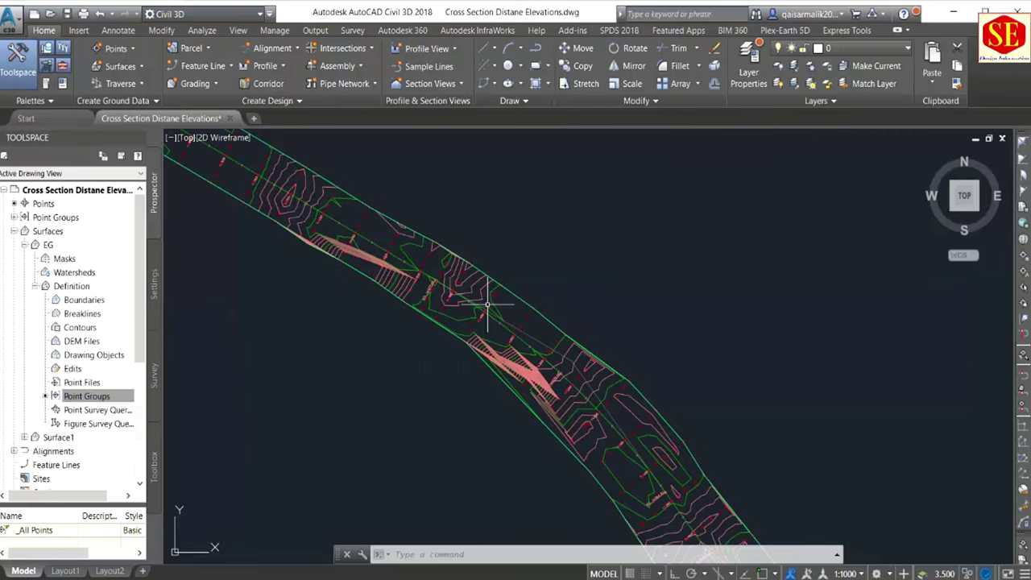
{"action": "scroll", "coordinate": [488, 304], "scroll_direction": "up", "scroll_amount": 2}
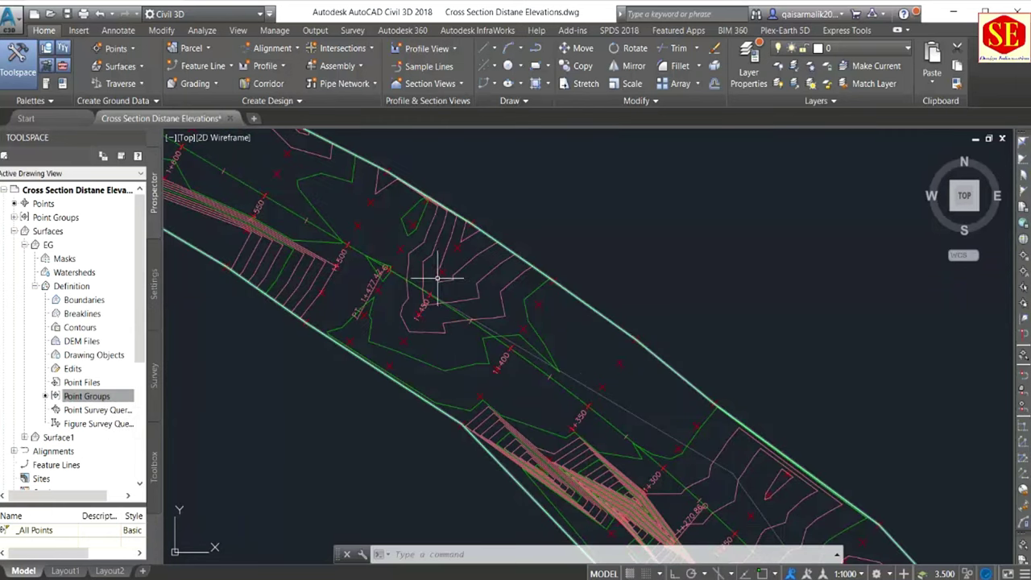
{"action": "scroll", "coordinate": [437, 278], "scroll_direction": "down", "scroll_amount": 4}
{"action": "scroll", "coordinate": [516, 275], "scroll_direction": "up", "scroll_amount": 2}
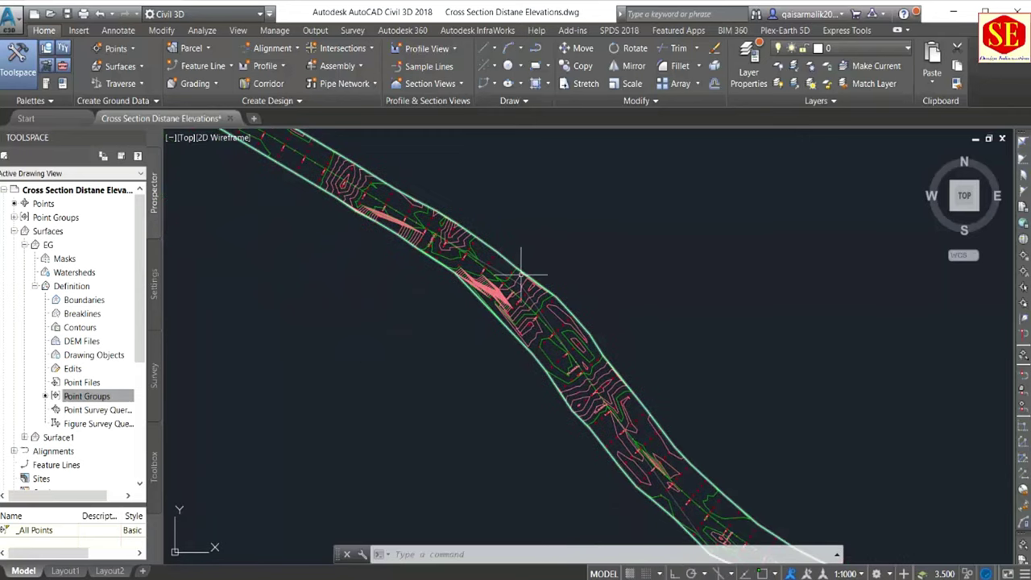
{"action": "scroll", "coordinate": [521, 274], "scroll_direction": "down", "scroll_amount": 2}
{"action": "scroll", "coordinate": [636, 242], "scroll_direction": "down", "scroll_amount": 2}
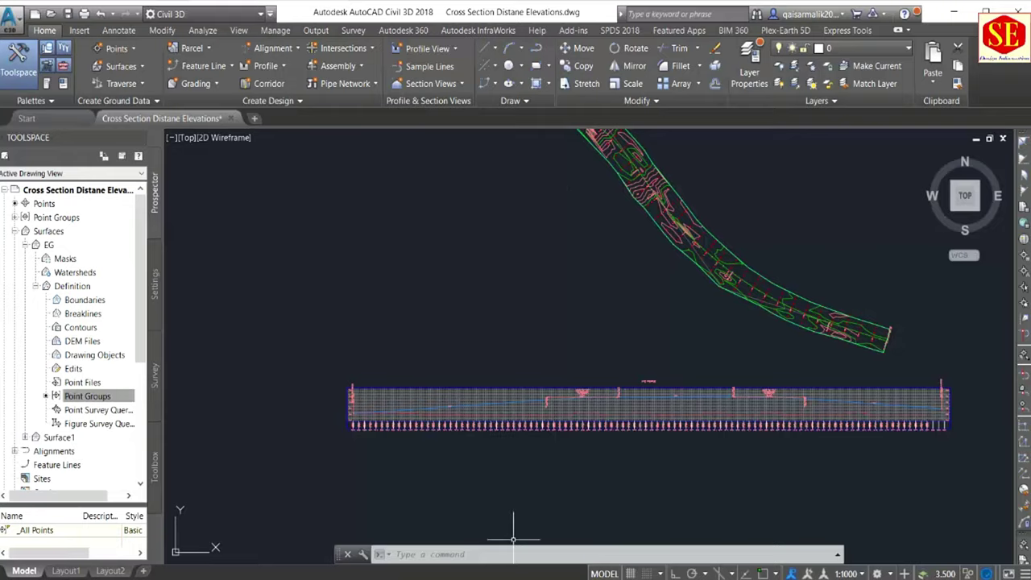
{"action": "left_click", "coordinate": [491, 575]}
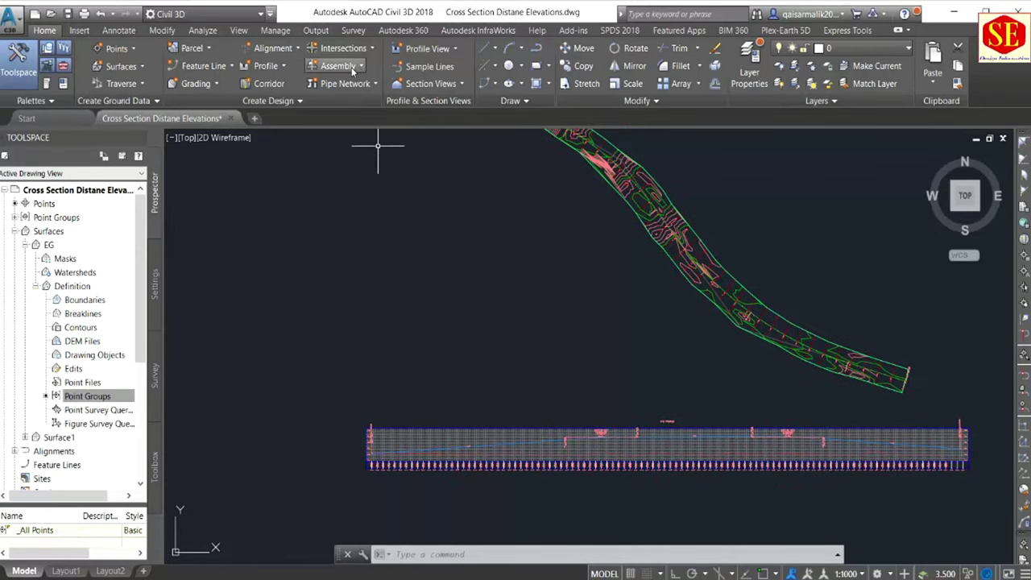
Step: Bring up the Tool Palettes and move the Assemblies palette over the drawing
{"action": "left_click", "coordinate": [240, 31]}
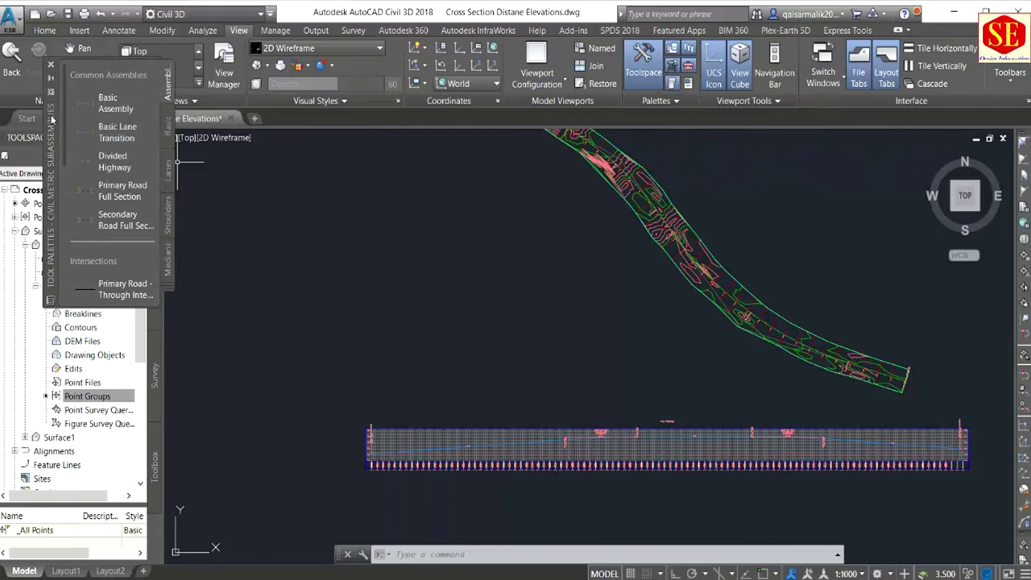
{"action": "left_click_drag", "start_coordinate": [52, 119], "coordinate": [756, 200]}
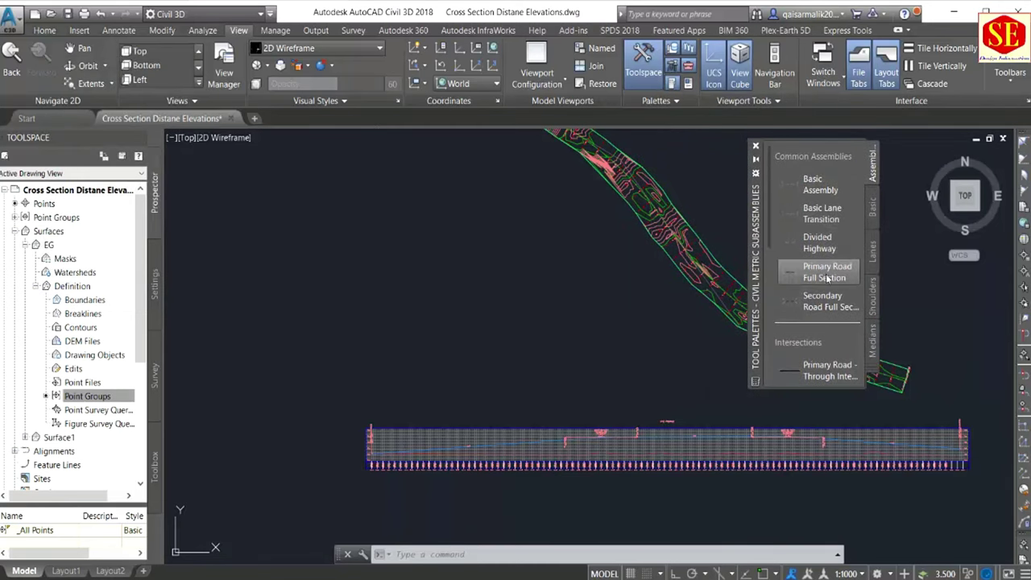
{"action": "scroll", "coordinate": [829, 305], "scroll_direction": "down", "scroll_amount": 2}
{"action": "scroll", "coordinate": [829, 298], "scroll_direction": "up", "scroll_amount": 2}
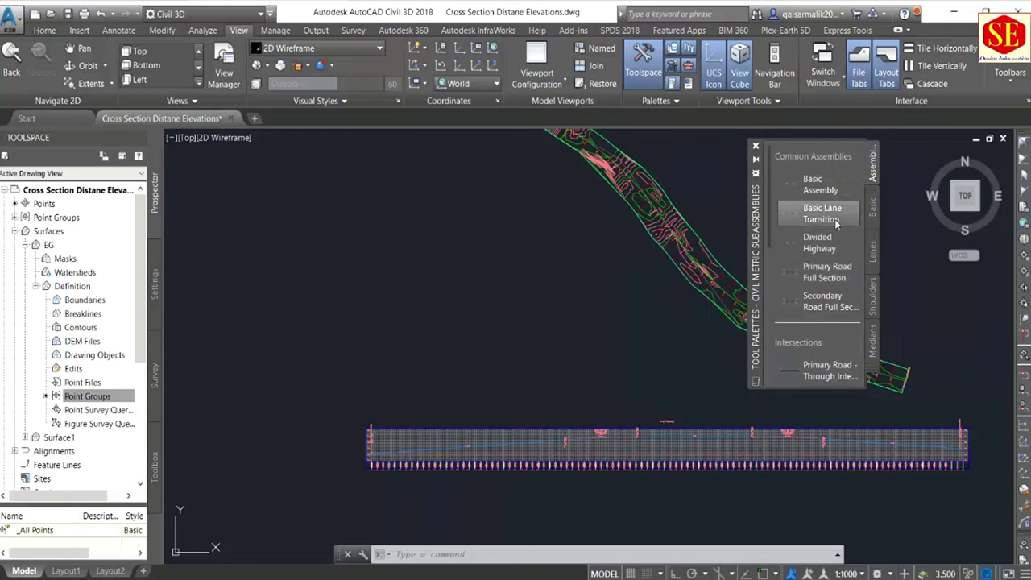
Step: Insert a Basic Assembly into an empty area of the drawing and frame it in view
{"action": "left_click", "coordinate": [805, 190]}
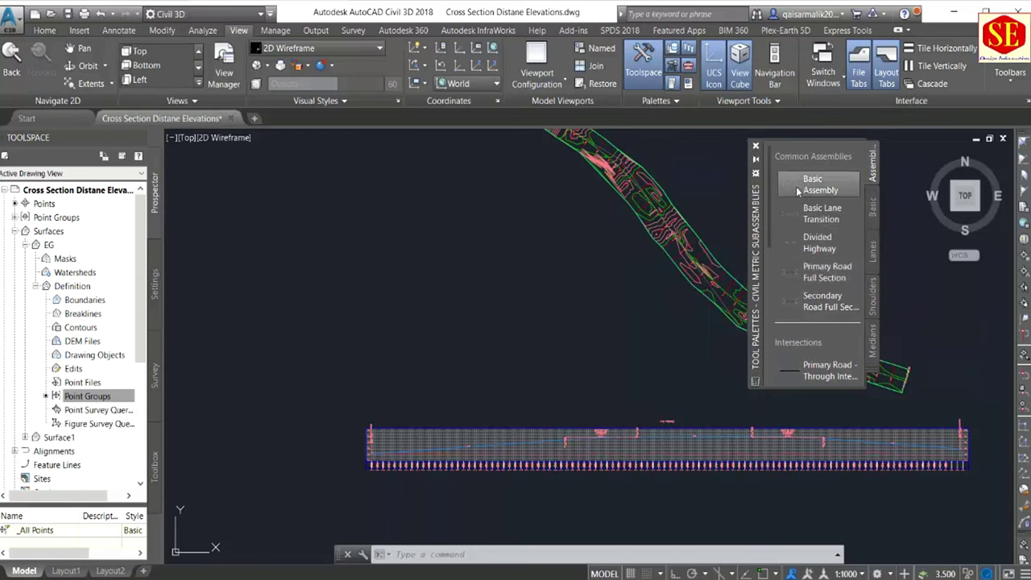
{"action": "left_click", "coordinate": [806, 190]}
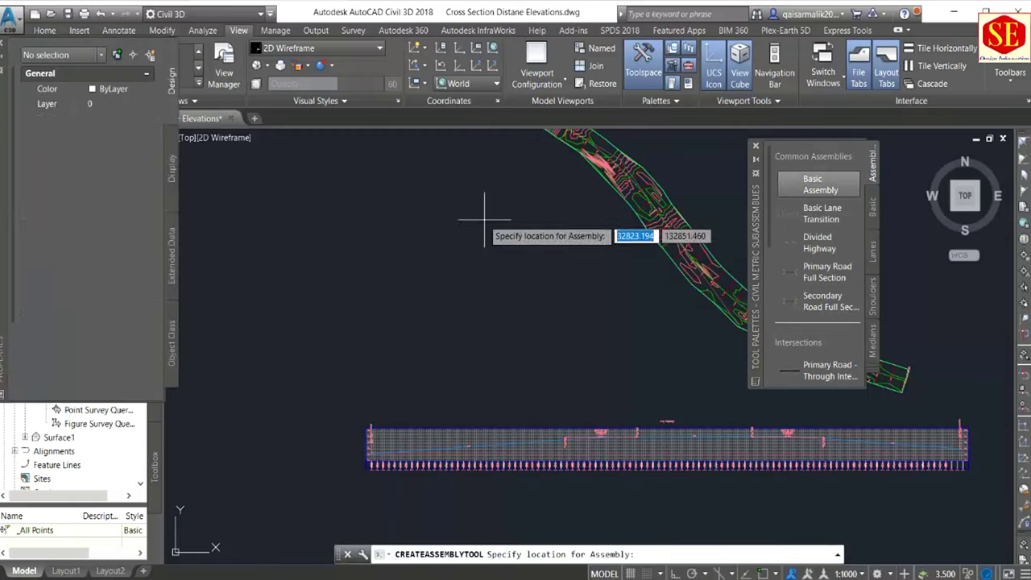
{"action": "scroll", "coordinate": [453, 240], "scroll_direction": "up", "scroll_amount": 2}
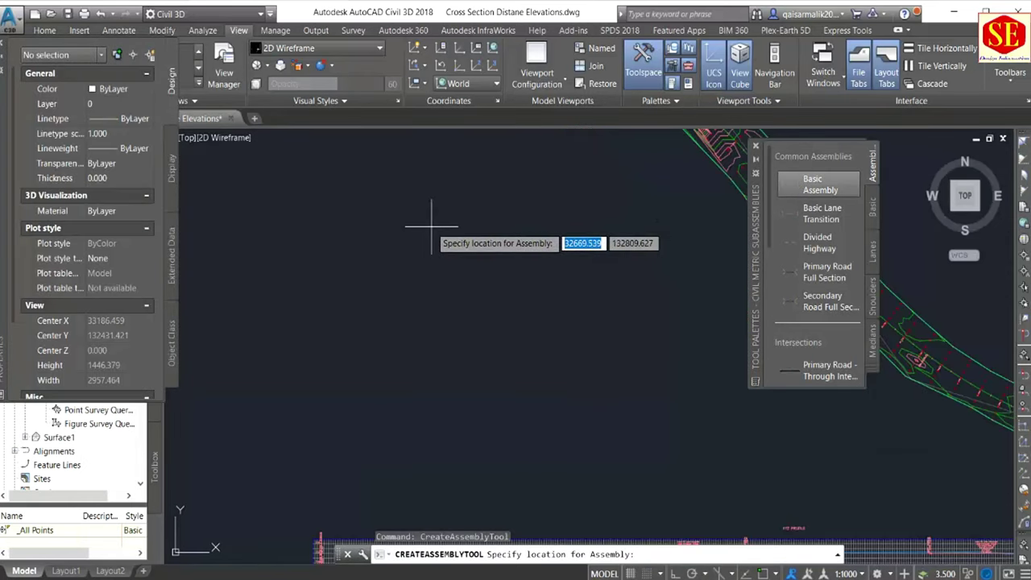
{"action": "left_click", "coordinate": [463, 198]}
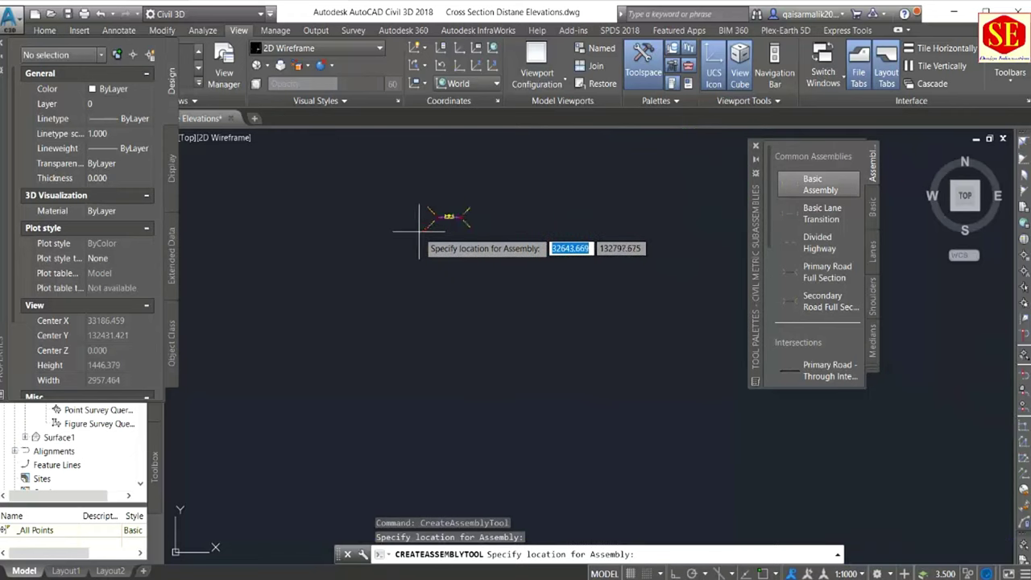
{"action": "scroll", "coordinate": [515, 176], "scroll_direction": "up", "scroll_amount": 3}
{"action": "middle_click_drag", "start_coordinate": [534, 230], "coordinate": [670, 230]}
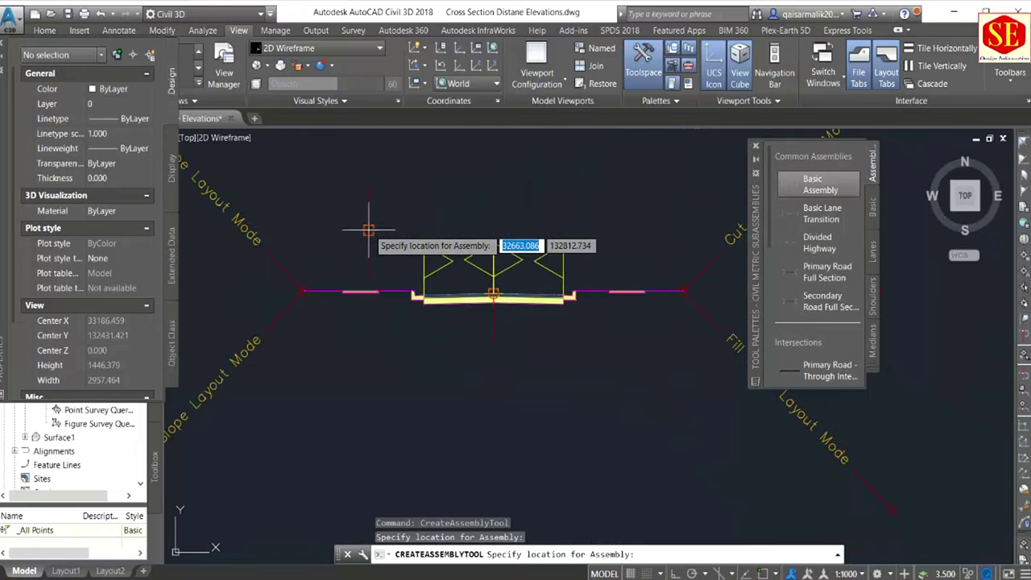
{"action": "key", "text": "Escape"}
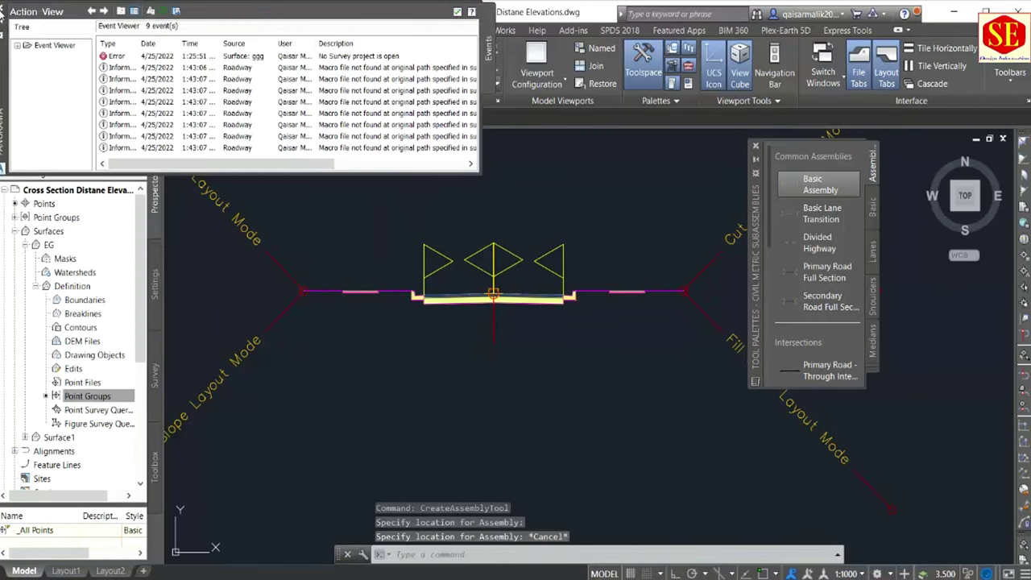
Step: Change the left travel lane's width from 3.600 m to 7.5 m
{"action": "left_click", "coordinate": [464, 298]}
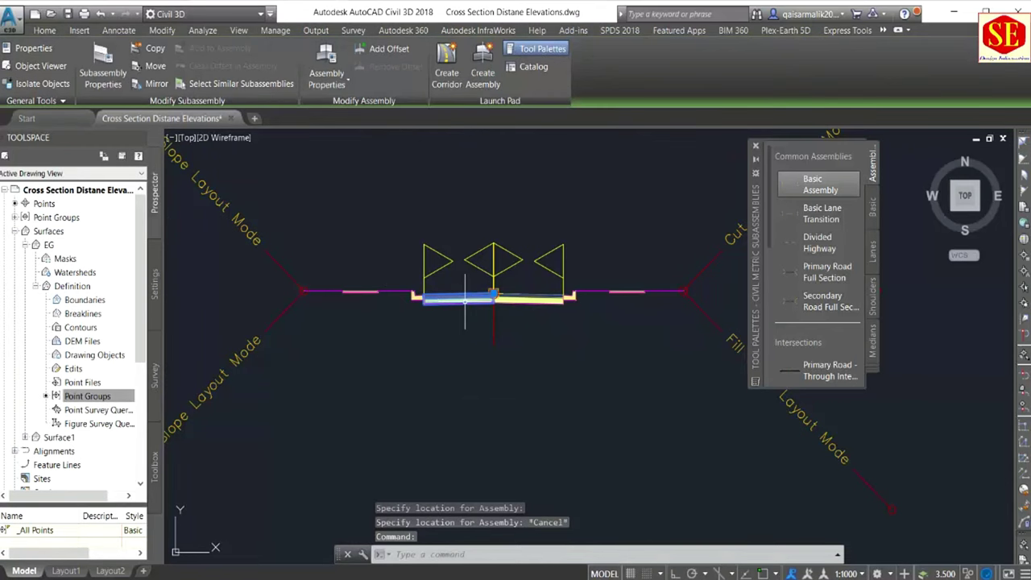
{"action": "double_click", "coordinate": [464, 298]}
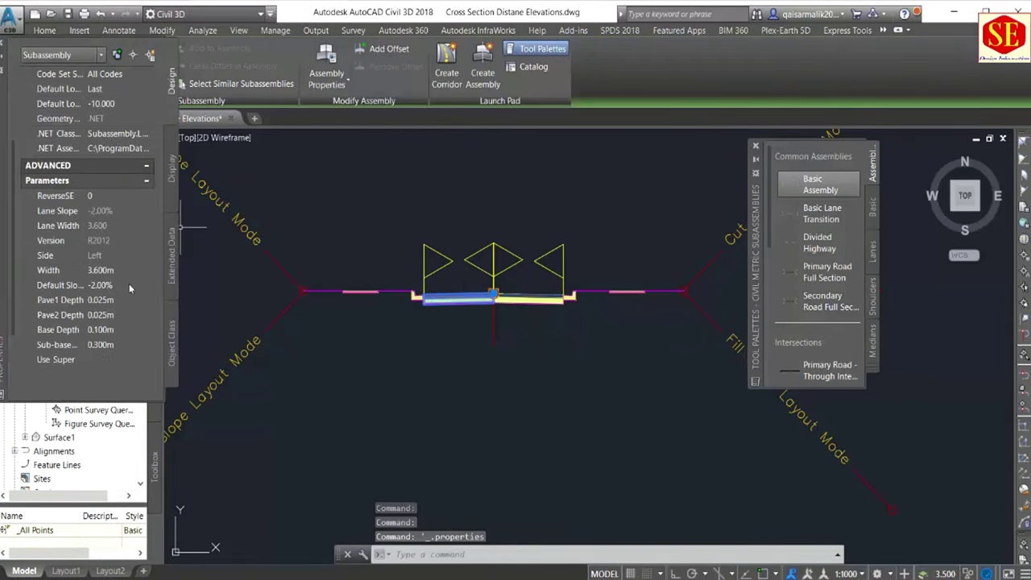
{"action": "left_click", "coordinate": [103, 271]}
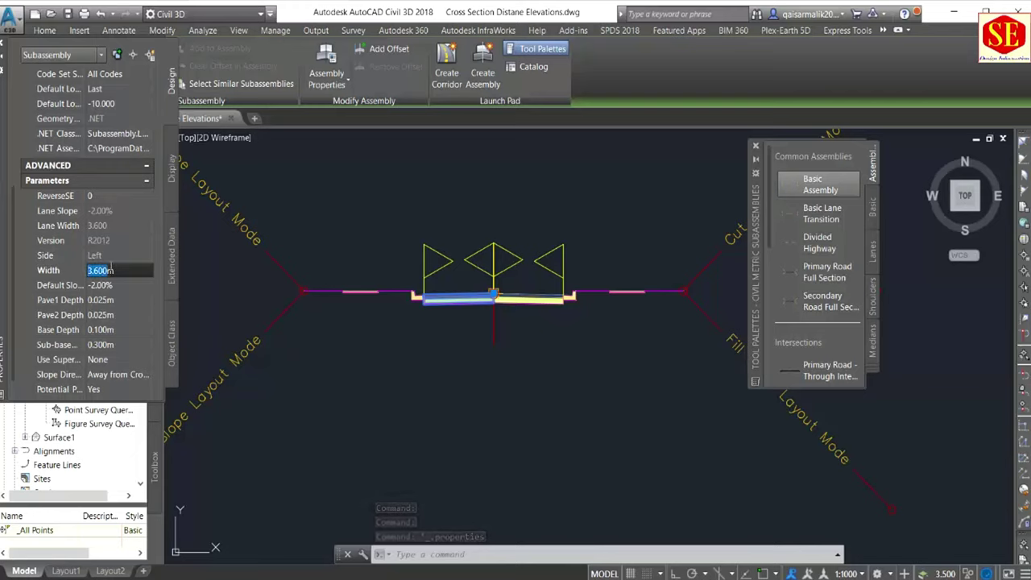
{"action": "type", "text": "7.5m"}
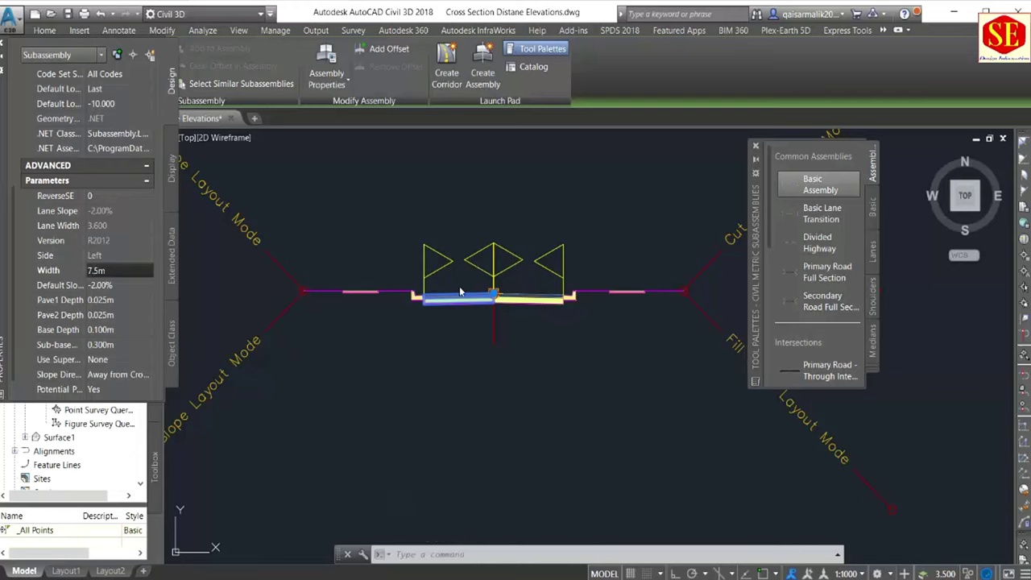
{"action": "key", "text": "Return"}
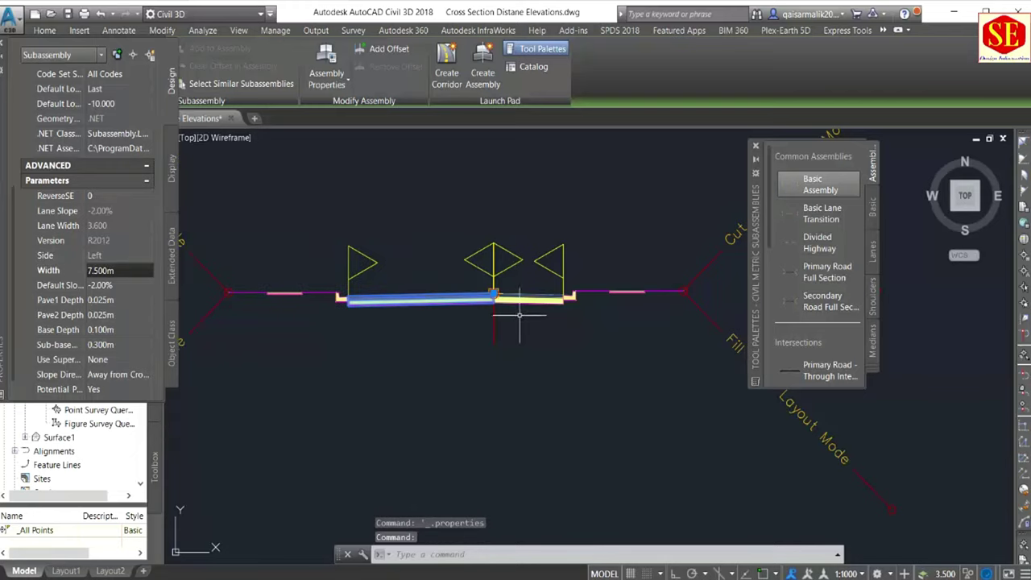
{"action": "key", "text": "Escape"}
Step: Change the right travel lane's width to 7.50 m to match the left
{"action": "left_click", "coordinate": [507, 300]}
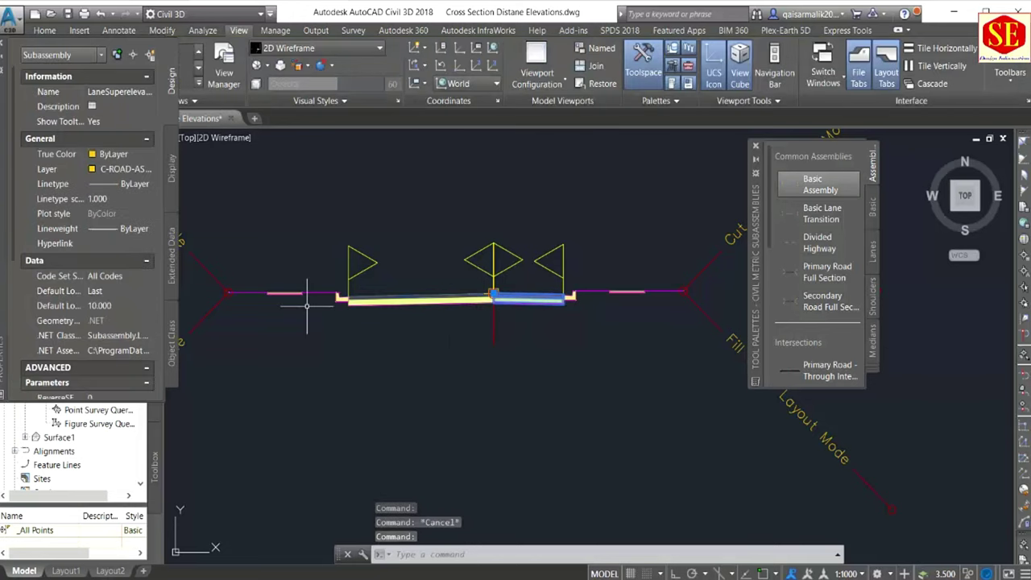
{"action": "scroll", "coordinate": [115, 330], "scroll_direction": "down", "scroll_amount": 2}
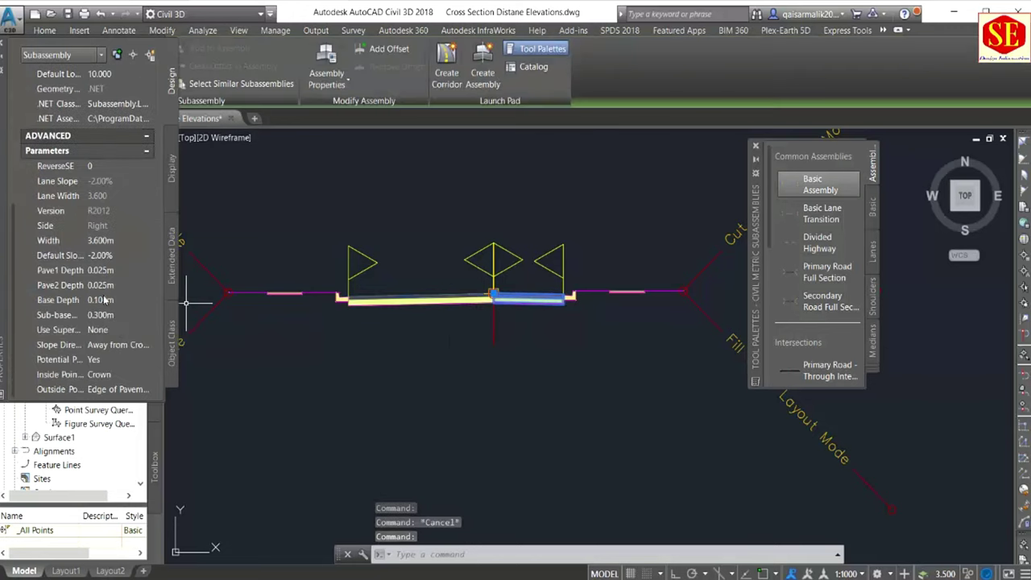
{"action": "left_click", "coordinate": [94, 245]}
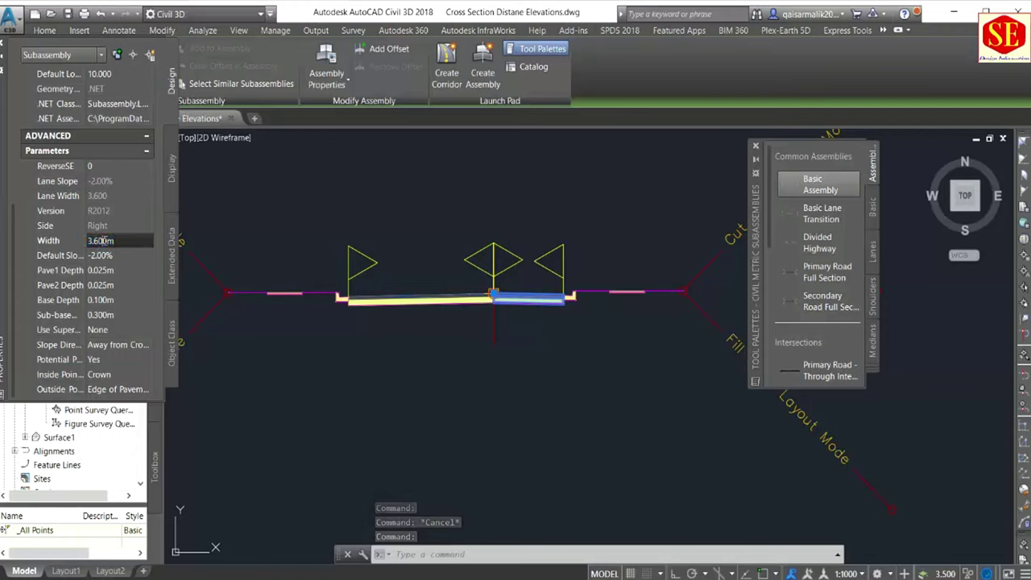
{"action": "type", "text": "7.50"}
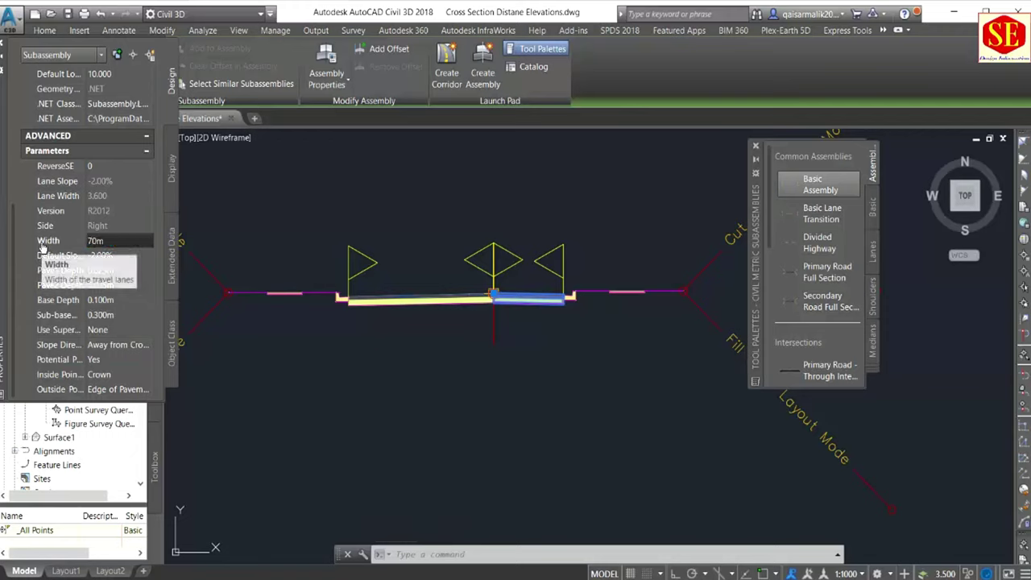
{"action": "key", "text": "Return"}
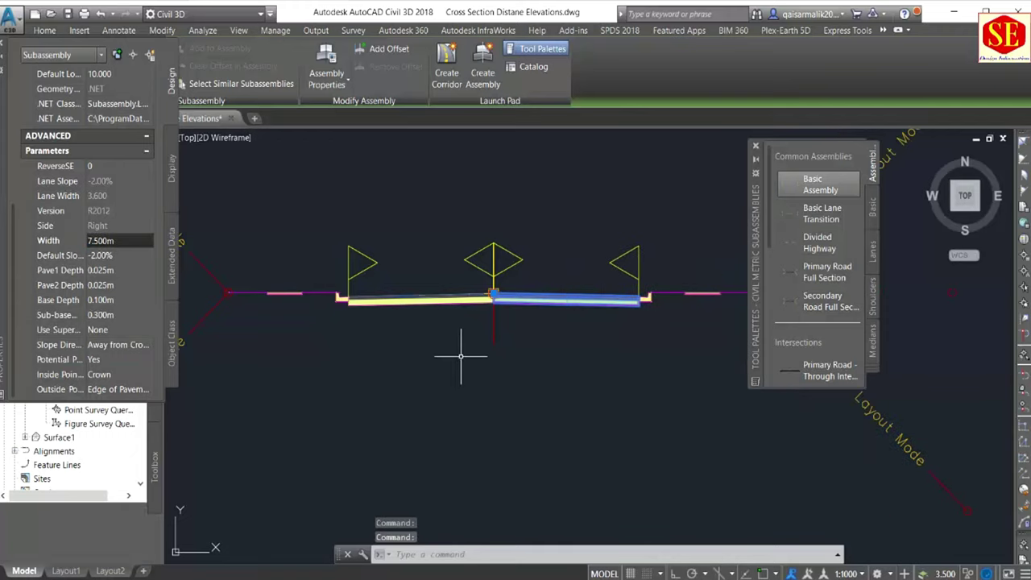
{"action": "middle_click_drag", "start_coordinate": [524, 328], "coordinate": [408, 410]}
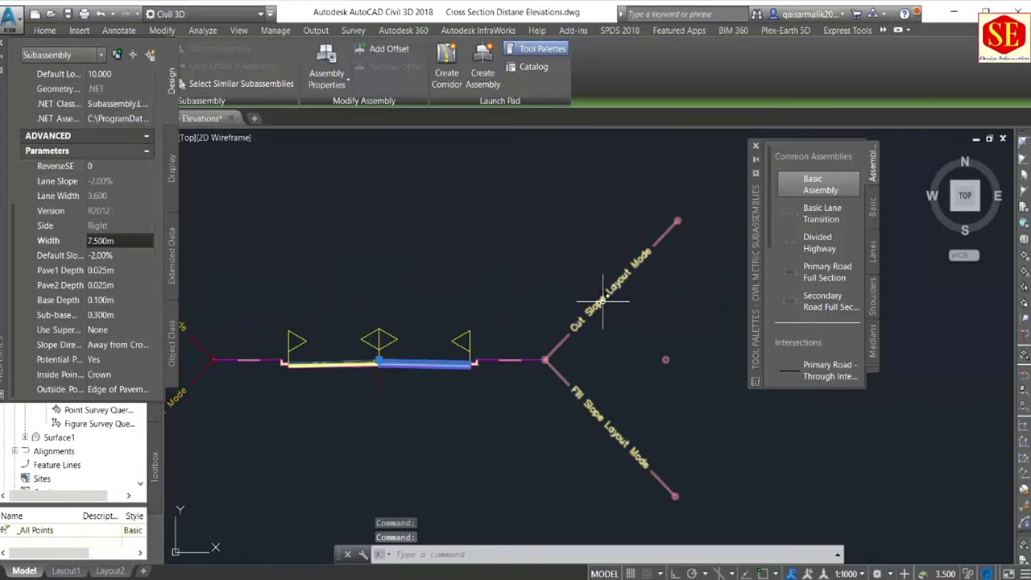
Step: Set the right daylight subassembly's fill slope to 2.00:1
{"action": "left_click", "coordinate": [600, 302]}
{"action": "scroll", "coordinate": [116, 310], "scroll_direction": "down", "scroll_amount": 2}
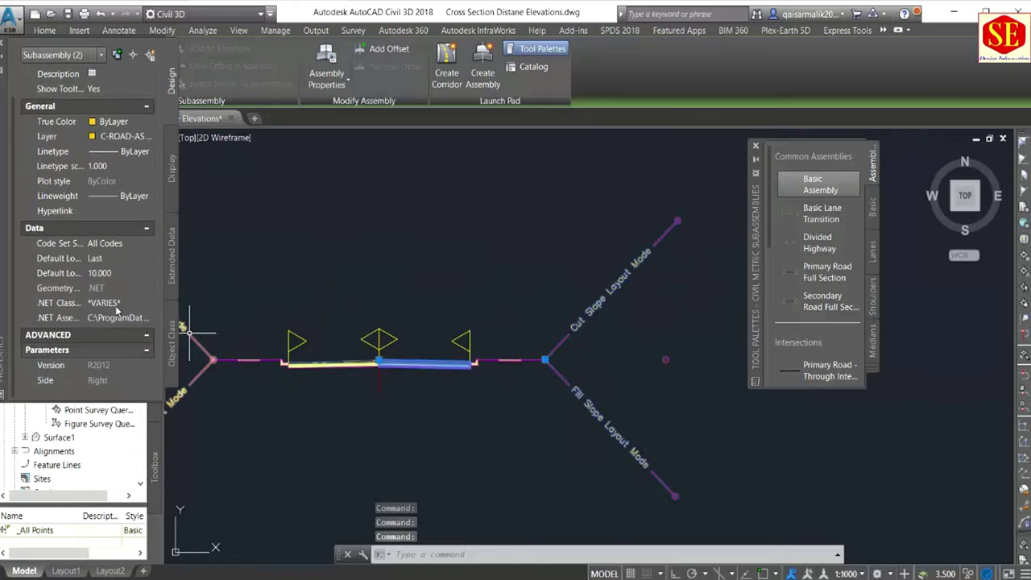
{"action": "scroll", "coordinate": [119, 294], "scroll_direction": "up", "scroll_amount": 2}
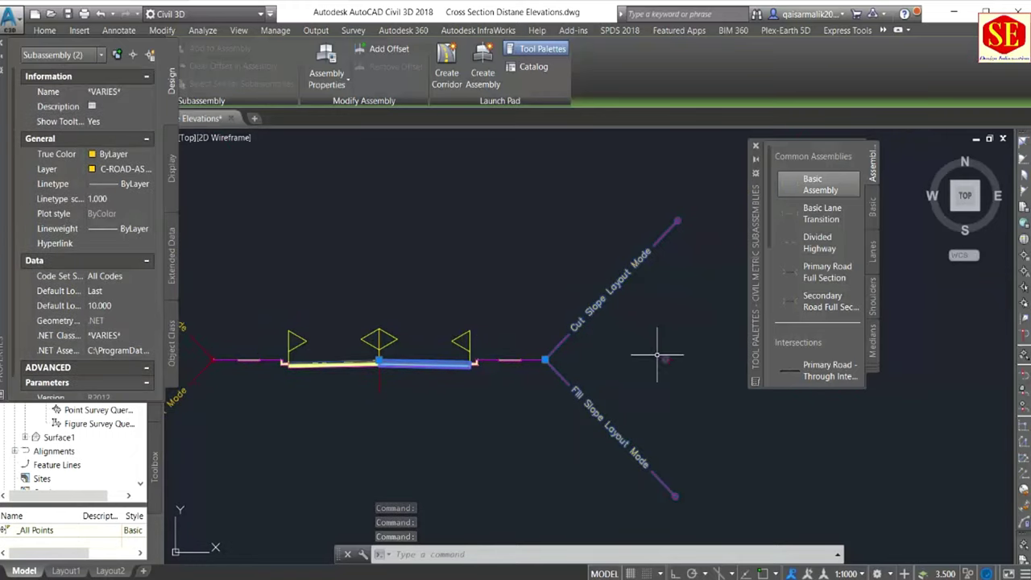
{"action": "key", "text": "Escape"}
{"action": "left_click", "coordinate": [582, 306]}
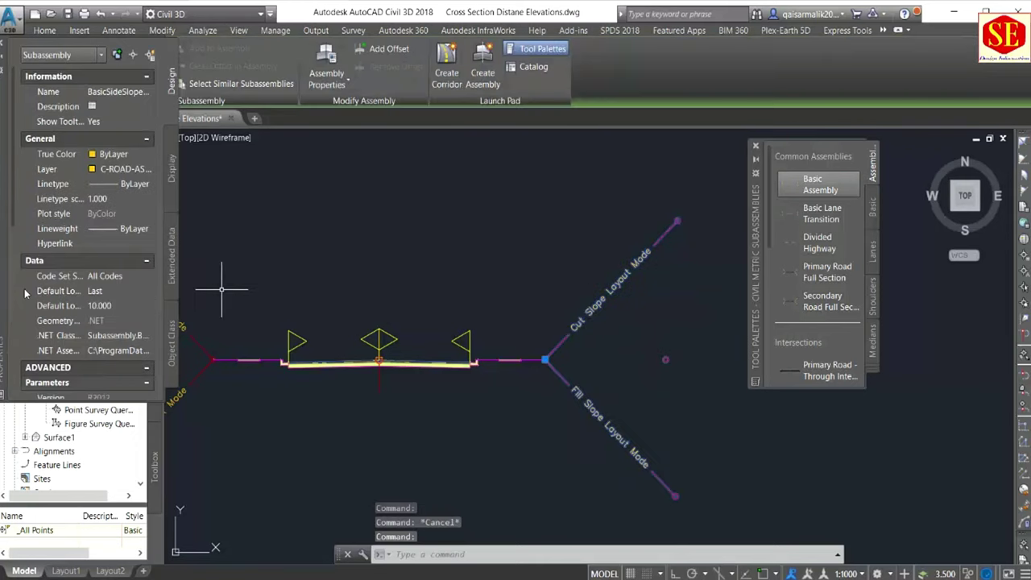
{"action": "scroll", "coordinate": [144, 318], "scroll_direction": "down", "scroll_amount": 5}
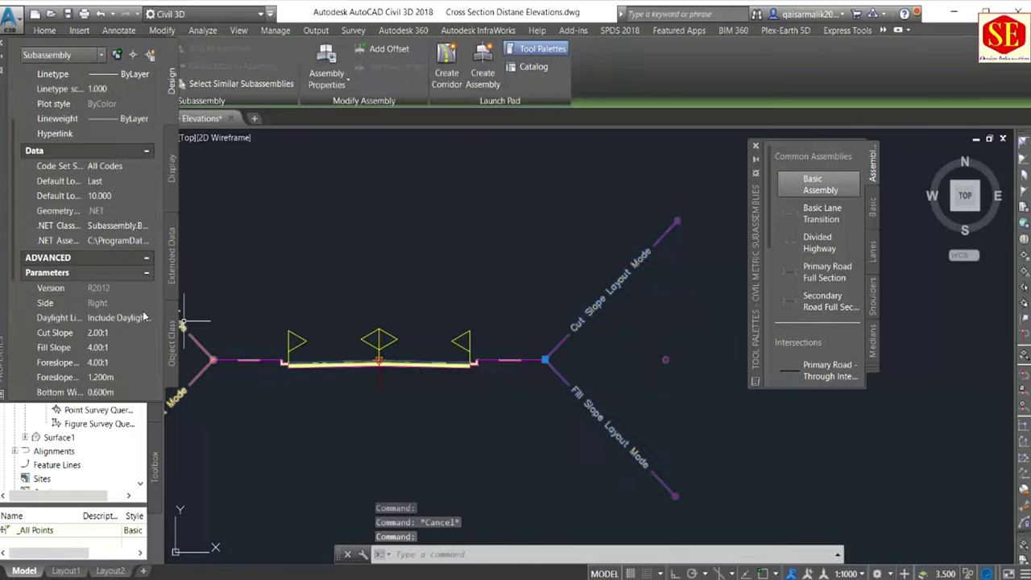
{"action": "left_click", "coordinate": [95, 348]}
{"action": "type", "text": "2.00:1"}
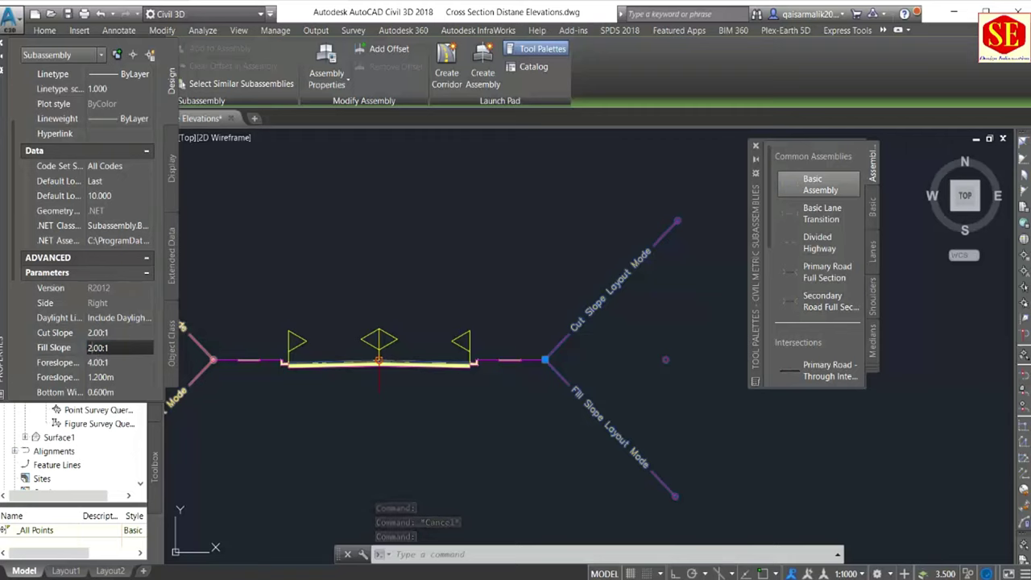
{"action": "key", "text": "Return"}
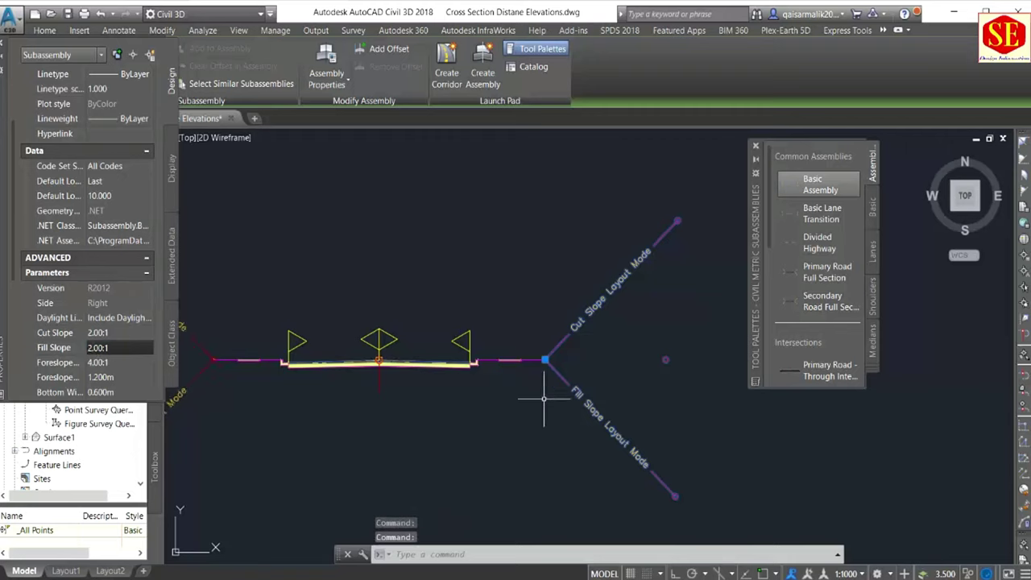
Step: Set the left daylight fill slope to 2.00:1, then close Tool Palettes and Properties
{"action": "scroll", "coordinate": [543, 395], "scroll_direction": "down", "scroll_amount": 2}
{"action": "left_click", "coordinate": [298, 332]}
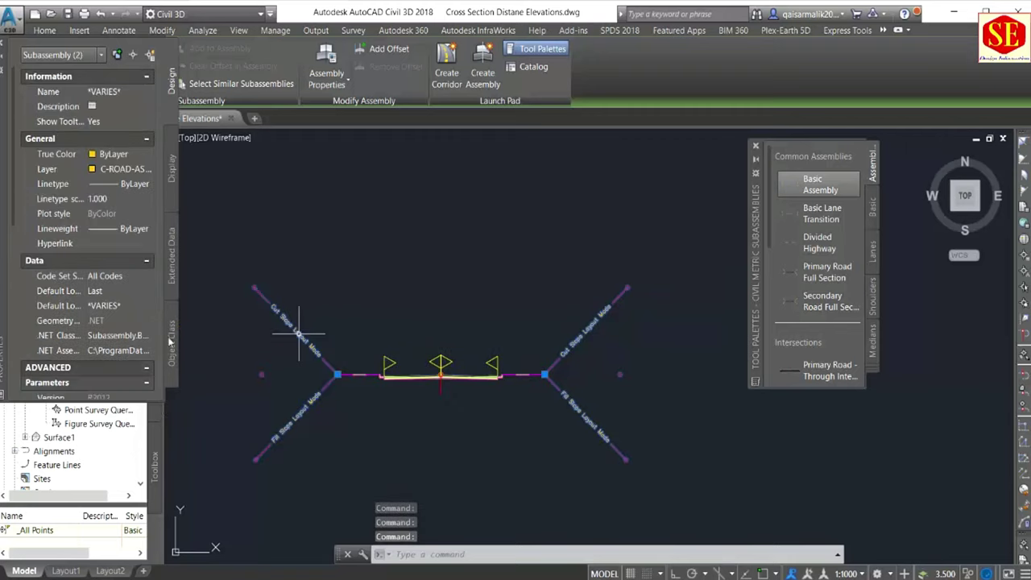
{"action": "scroll", "coordinate": [123, 325], "scroll_direction": "down", "scroll_amount": 5}
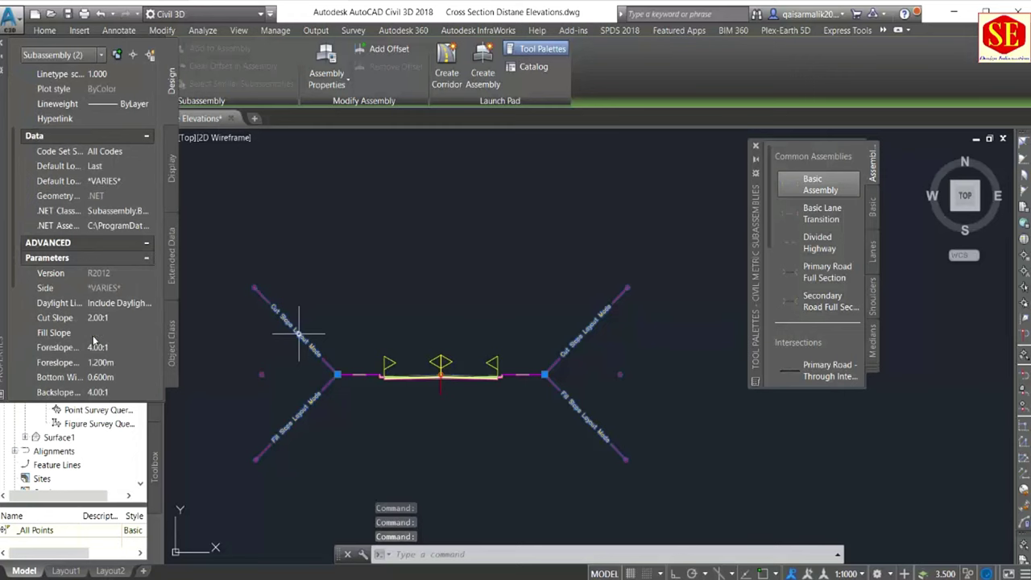
{"action": "key", "text": "Escape"}
{"action": "key", "text": "Escape"}
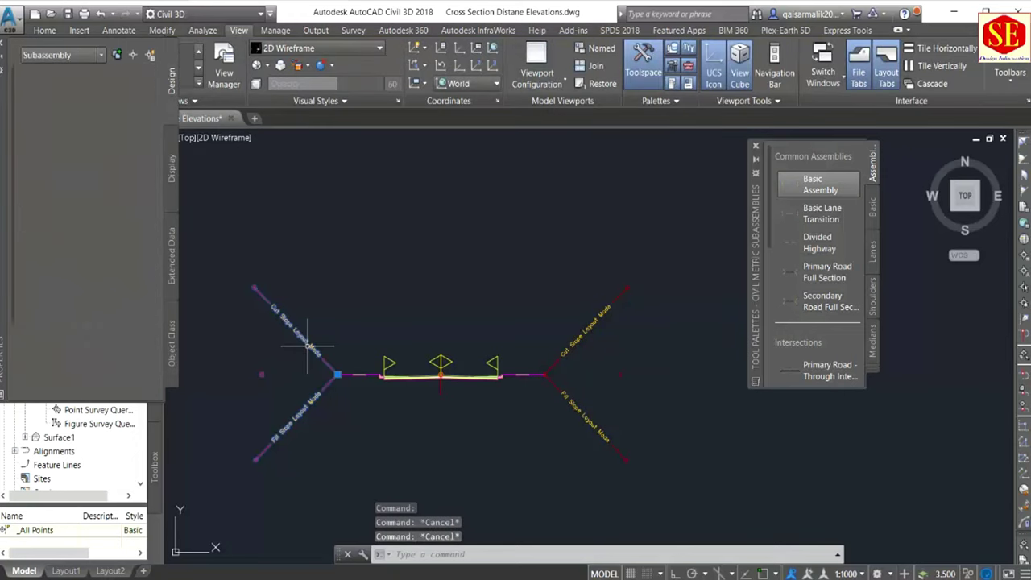
{"action": "left_click", "coordinate": [307, 345]}
{"action": "scroll", "coordinate": [124, 327], "scroll_direction": "down", "scroll_amount": 5}
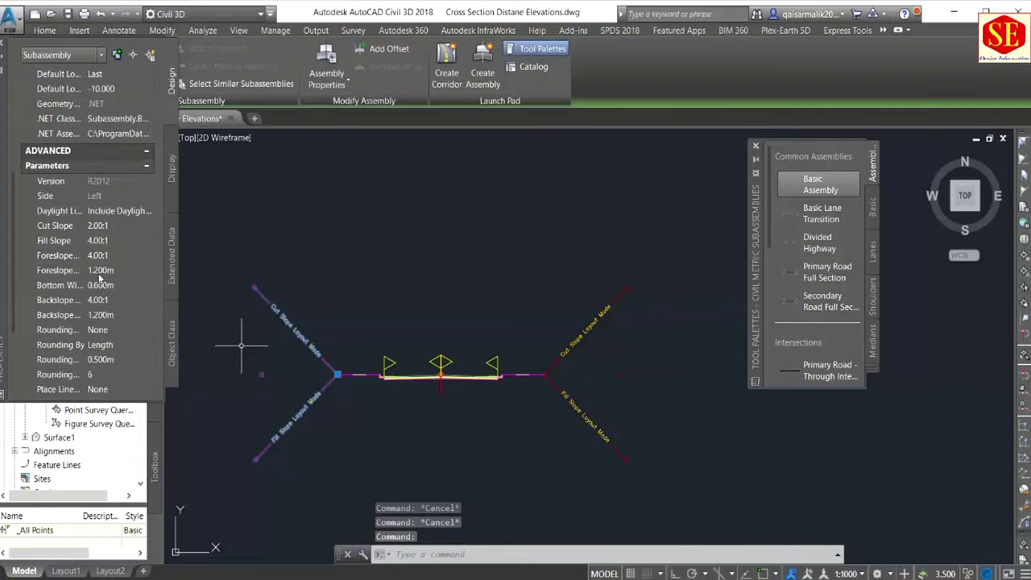
{"action": "left_click", "coordinate": [97, 240]}
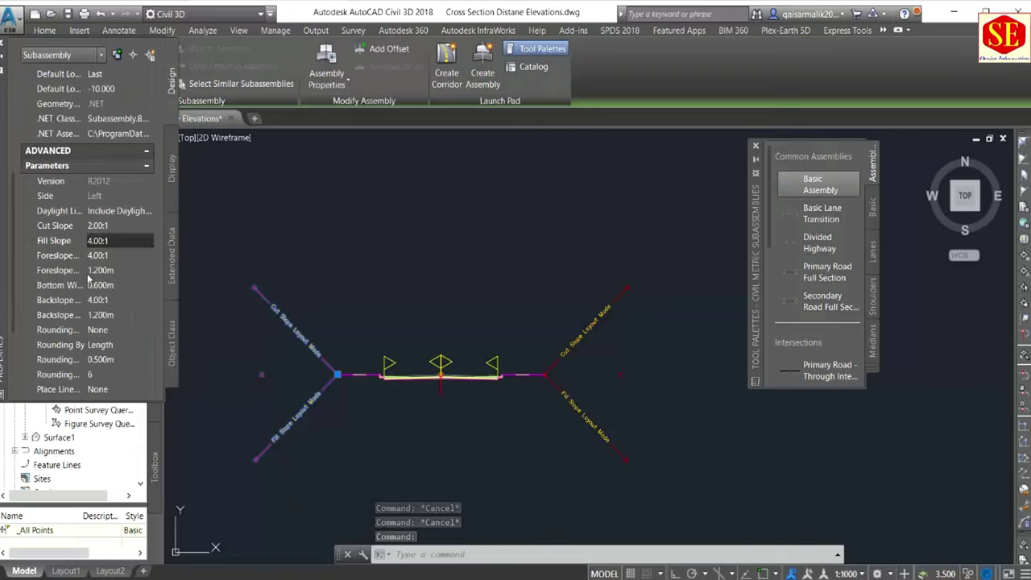
{"action": "type", "text": "2."}
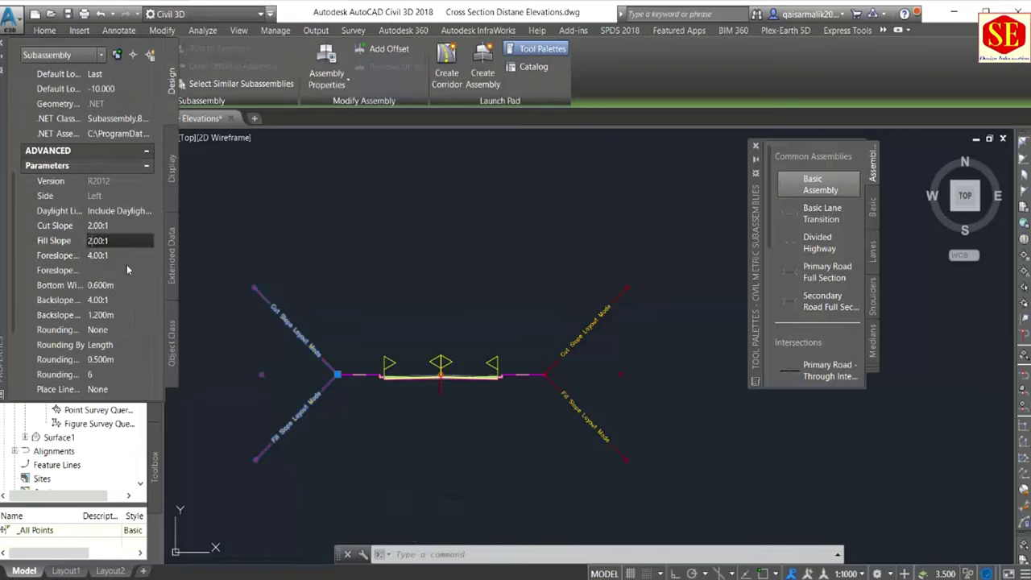
{"action": "left_click", "coordinate": [126, 269]}
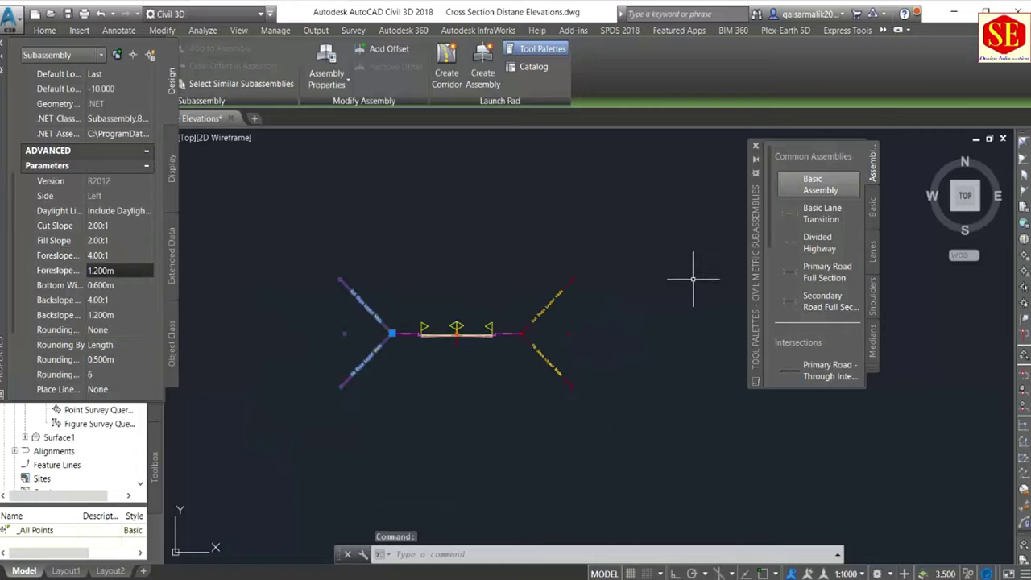
{"action": "left_click", "coordinate": [755, 148]}
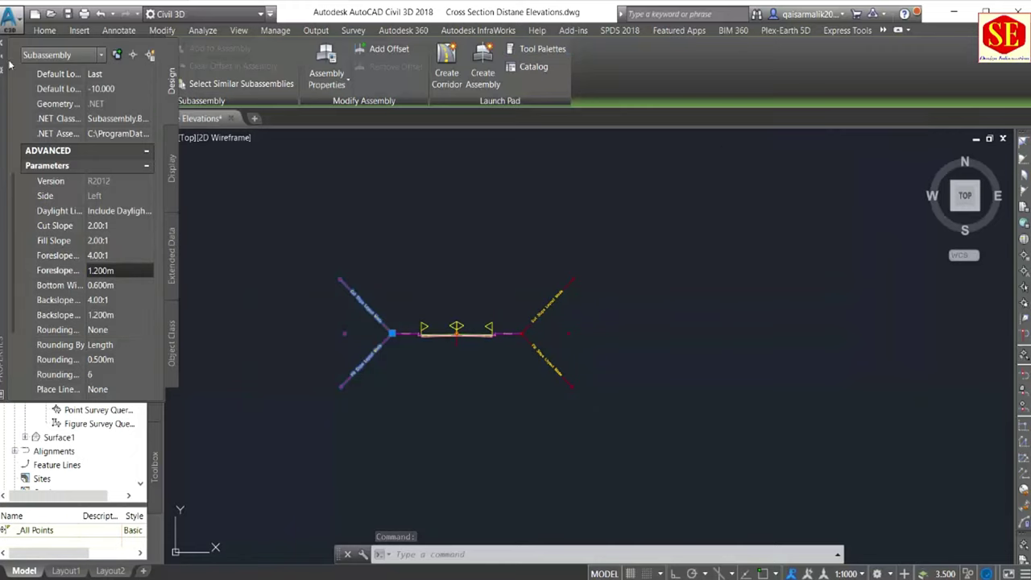
{"action": "left_click", "coordinate": [5, 49]}
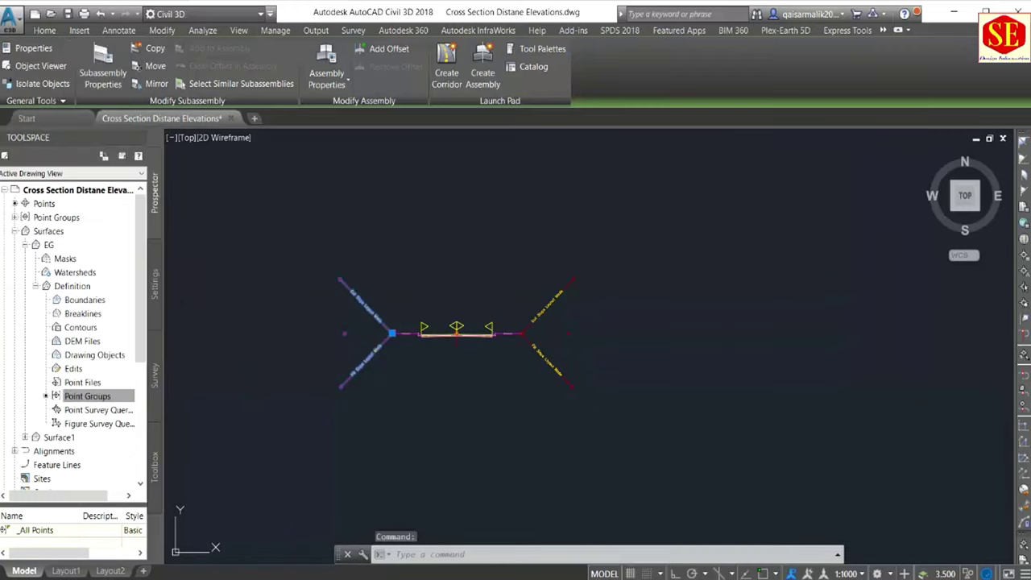
Step: Save the drawing and pan back to the contoured EG strip along the alignment
{"action": "key", "text": "Escape"}
{"action": "key", "text": "ctrl+s"}
{"action": "scroll", "coordinate": [478, 314], "scroll_direction": "down", "scroll_amount": 5}
{"action": "mouse_move", "coordinate": [483, 265]}
{"action": "middle_mouse_down"}
{"action": "mouse_move", "coordinate": [437, 414]}
{"action": "mouse_move", "coordinate": [494, 334]}
{"action": "middle_mouse_up"}
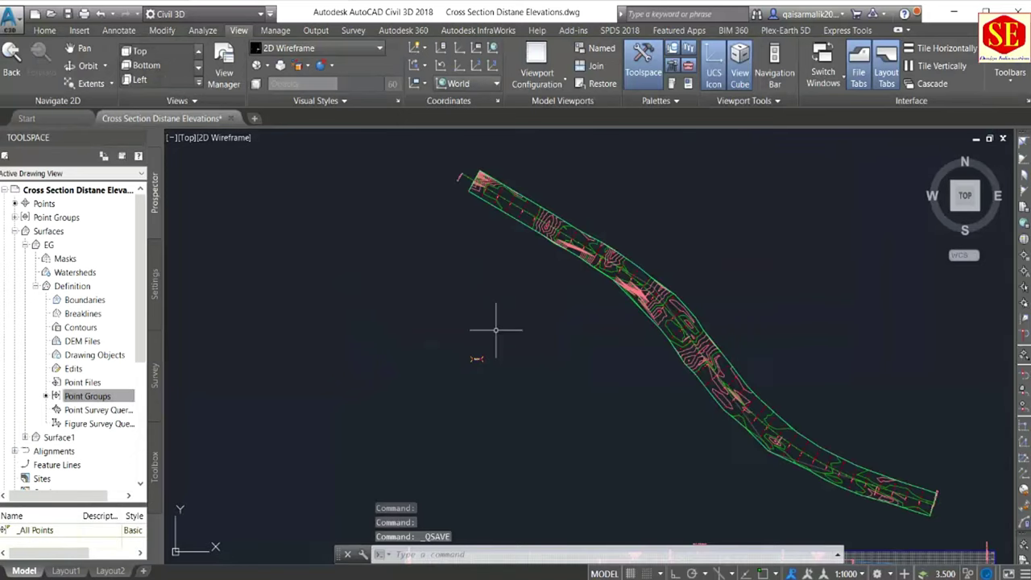
{"action": "scroll", "coordinate": [637, 311], "scroll_direction": "up", "scroll_amount": 2}
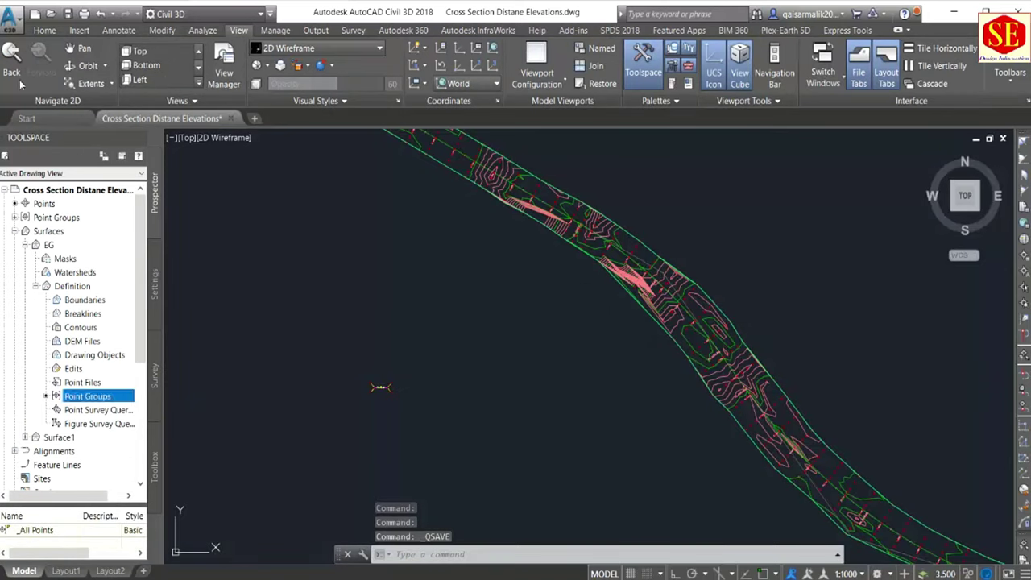
{"action": "left_click", "coordinate": [49, 31]}
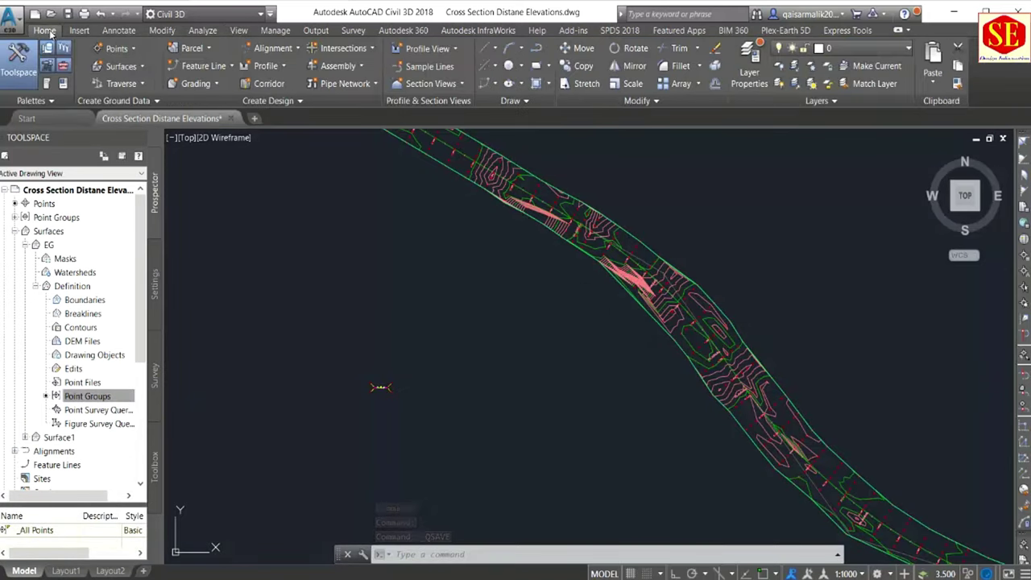
Step: Start a new corridor named abc using alignment XYZ and profile File (1)
{"action": "left_click", "coordinate": [270, 87]}
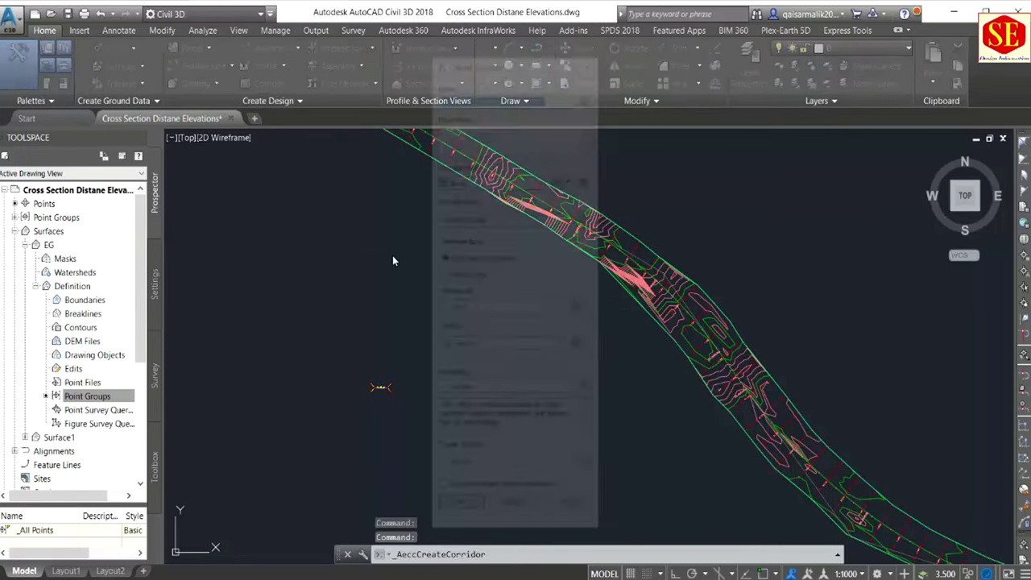
{"action": "left_click", "coordinate": [512, 93]}
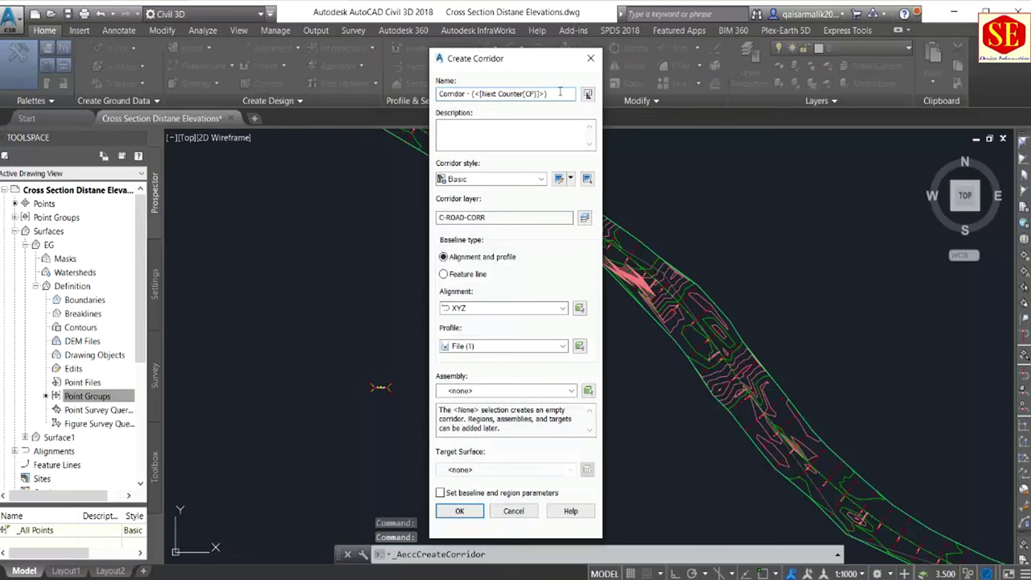
{"action": "double_click", "coordinate": [559, 91]}
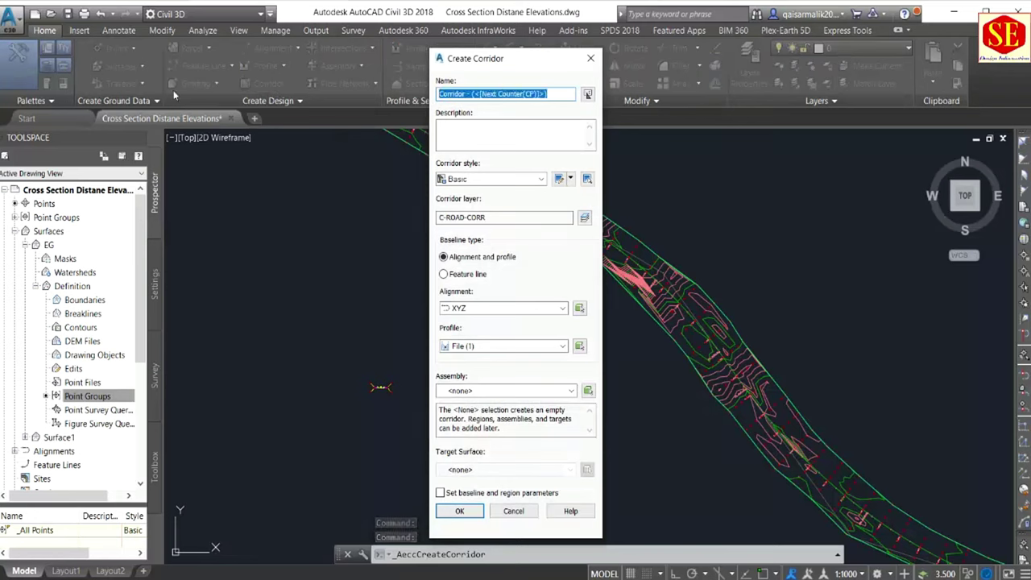
{"action": "type", "text": "abc"}
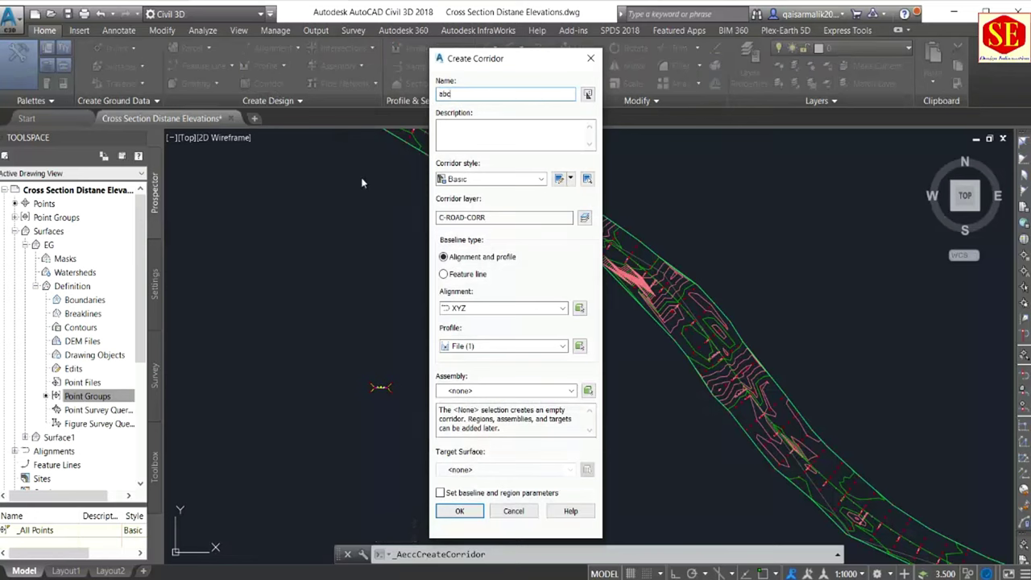
{"action": "left_click", "coordinate": [473, 309]}
{"action": "left_click", "coordinate": [470, 320]}
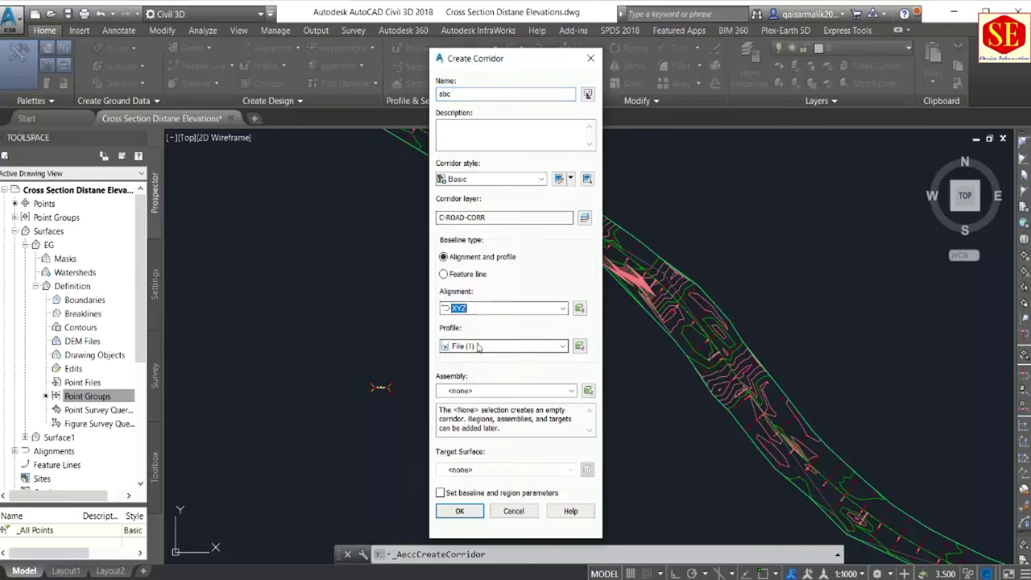
{"action": "left_click", "coordinate": [477, 346]}
{"action": "left_click", "coordinate": [477, 346]}
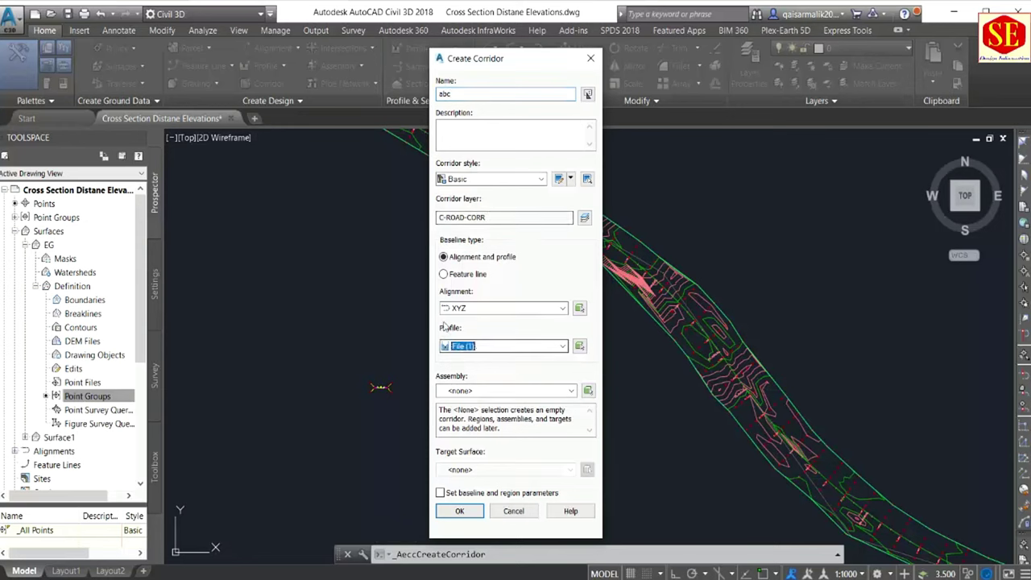
{"action": "left_click", "coordinate": [505, 347]}
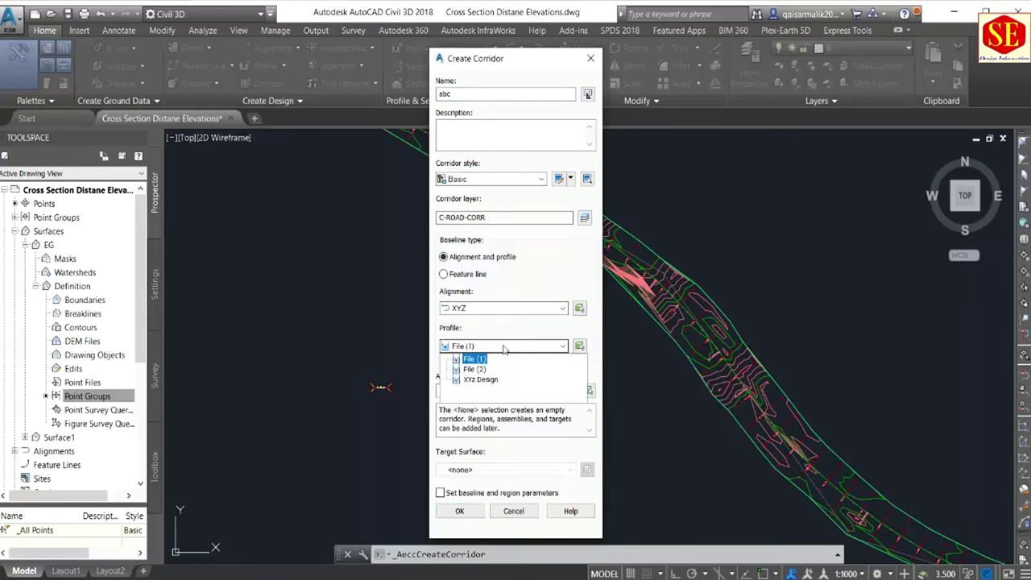
{"action": "left_click", "coordinate": [478, 359]}
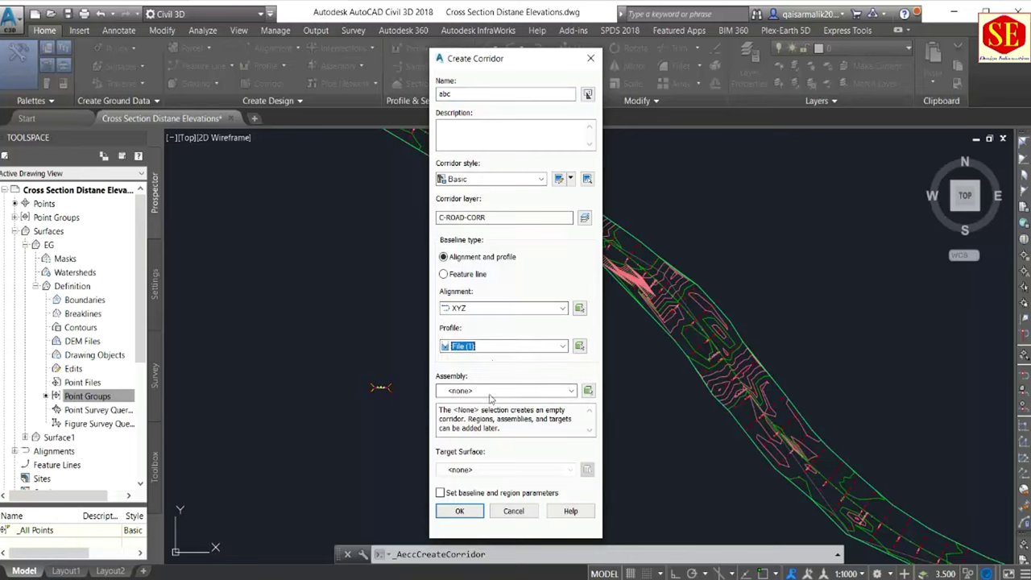
Step: Use Basic Assembly with target surface EG, enable baseline and region parameters, and create it
{"action": "left_click", "coordinate": [492, 391]}
{"action": "left_click", "coordinate": [483, 414]}
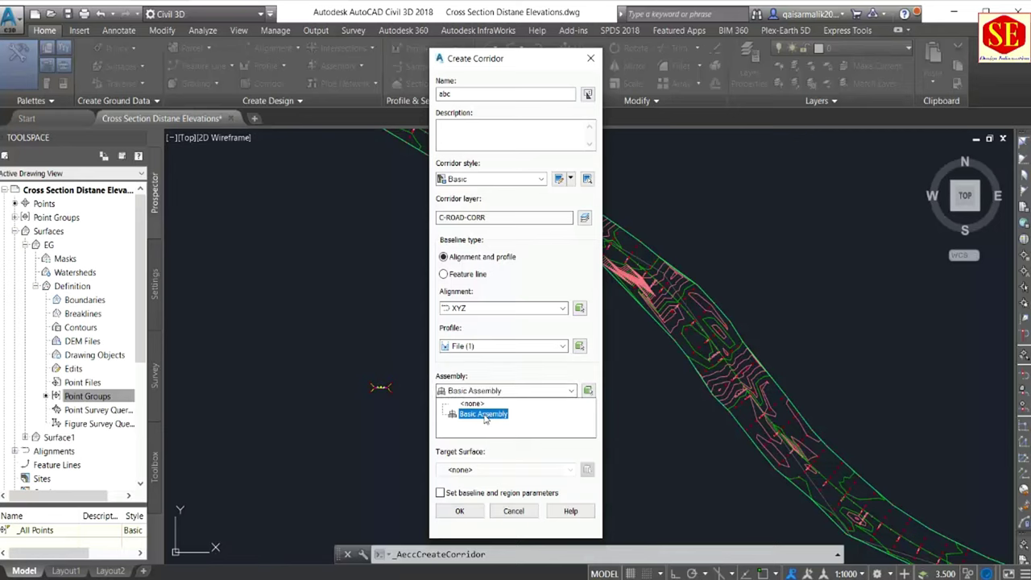
{"action": "left_click", "coordinate": [484, 414]}
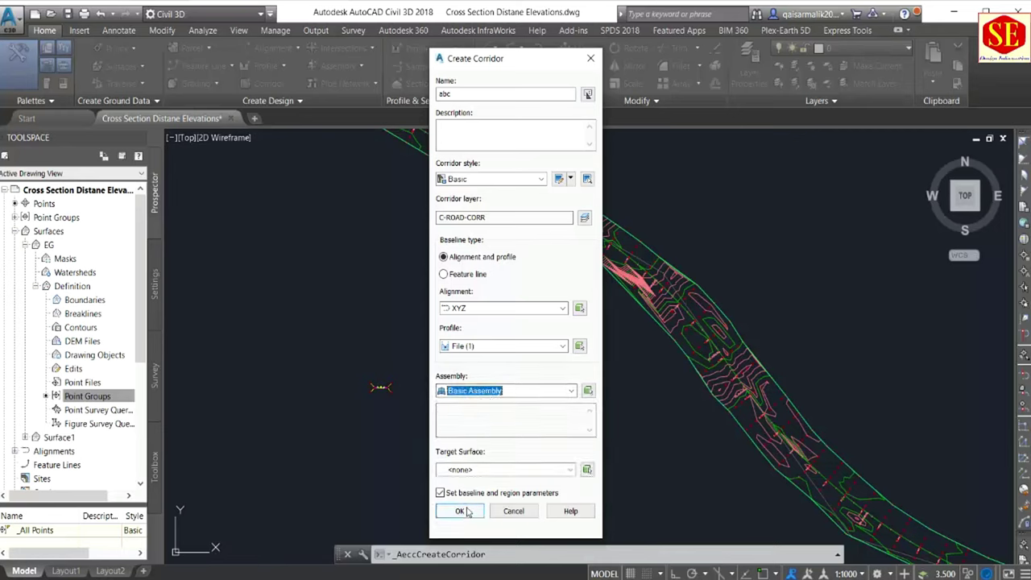
{"action": "left_click", "coordinate": [478, 470]}
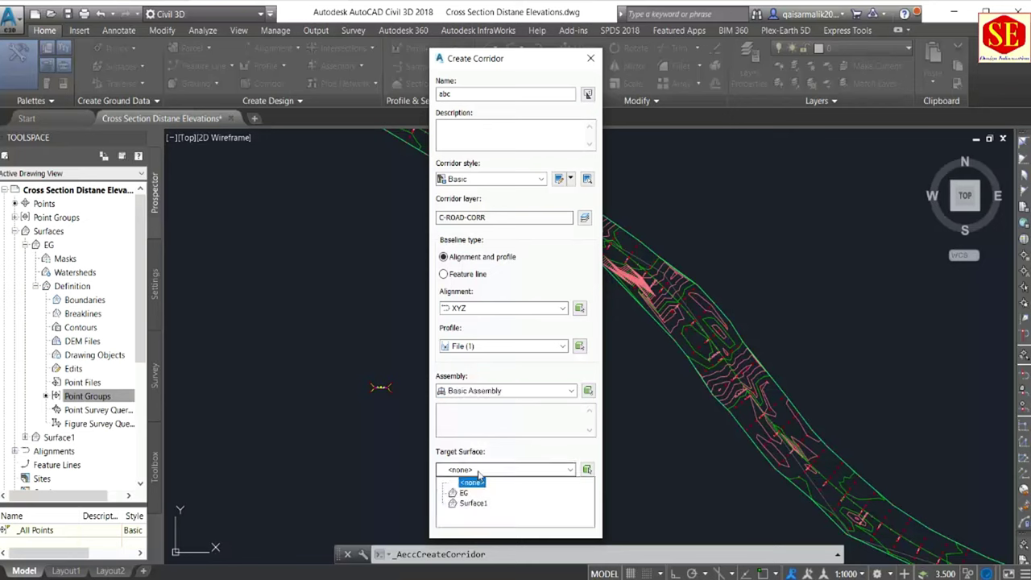
{"action": "left_click", "coordinate": [463, 492]}
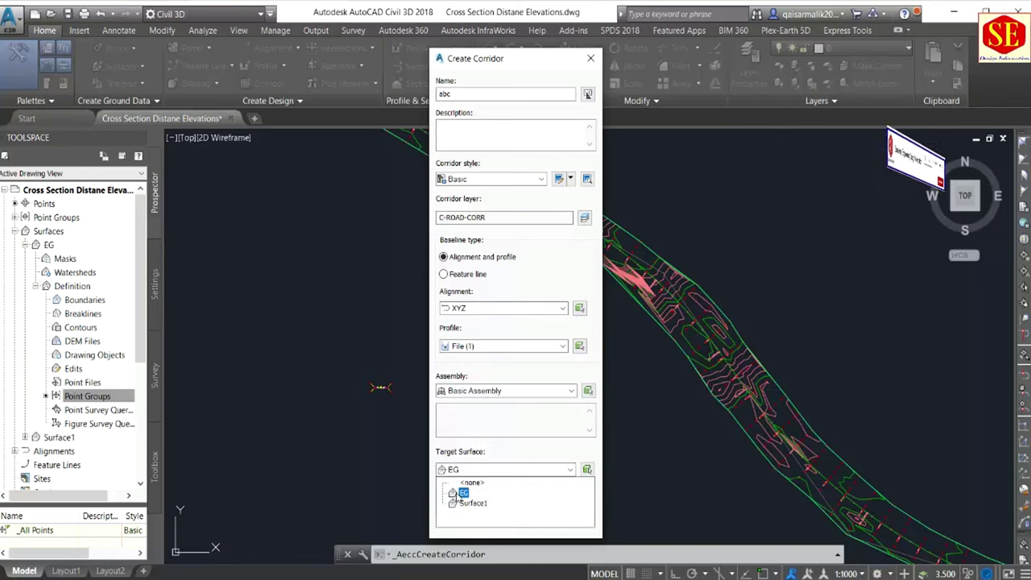
{"action": "left_click", "coordinate": [464, 493]}
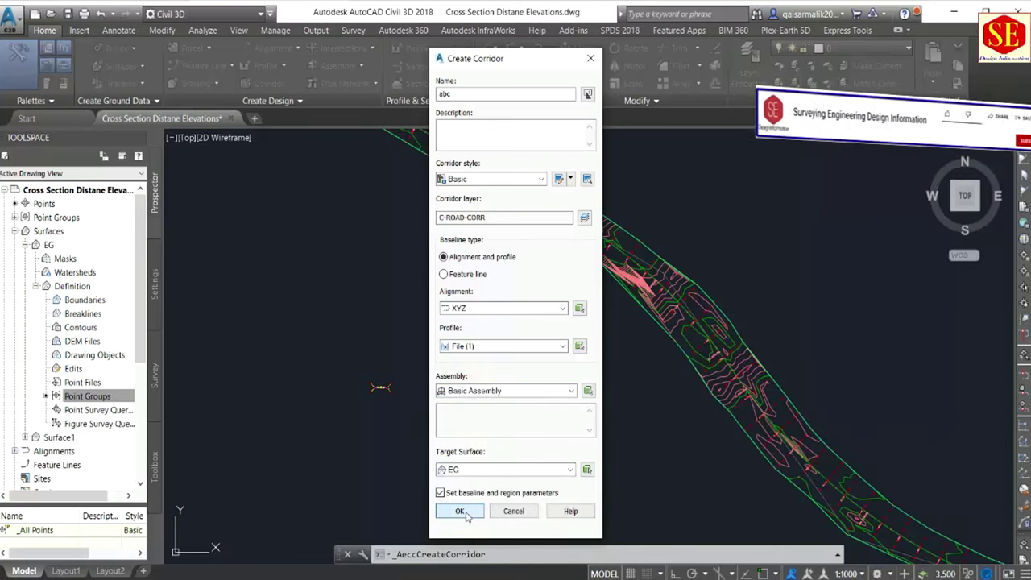
{"action": "left_click", "coordinate": [460, 512]}
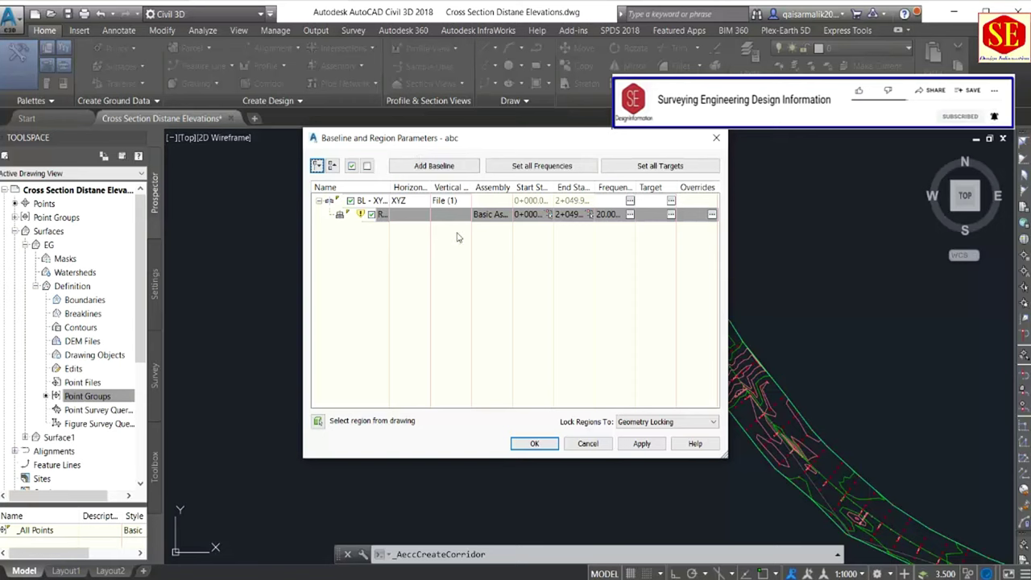
Step: Apply the region settings, rebuild corridor abc, and zoom around to inspect it
{"action": "left_click", "coordinate": [641, 443]}
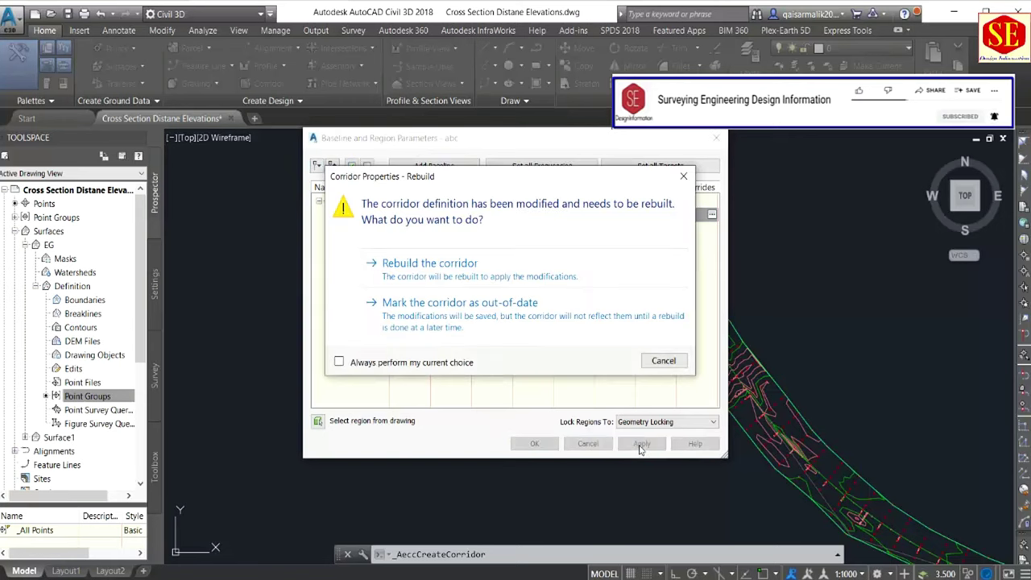
{"action": "left_click", "coordinate": [456, 270]}
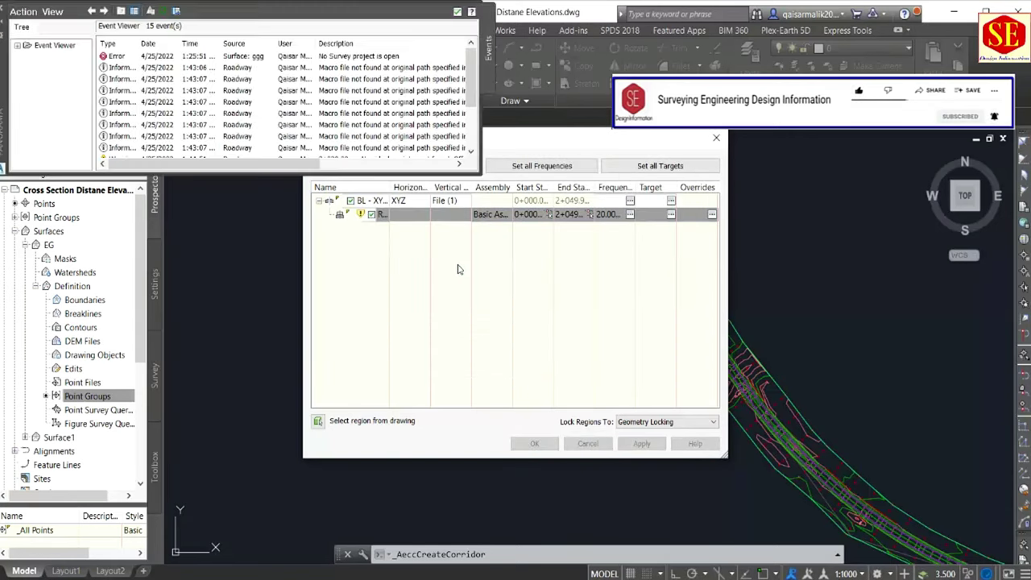
{"action": "left_click", "coordinate": [534, 444]}
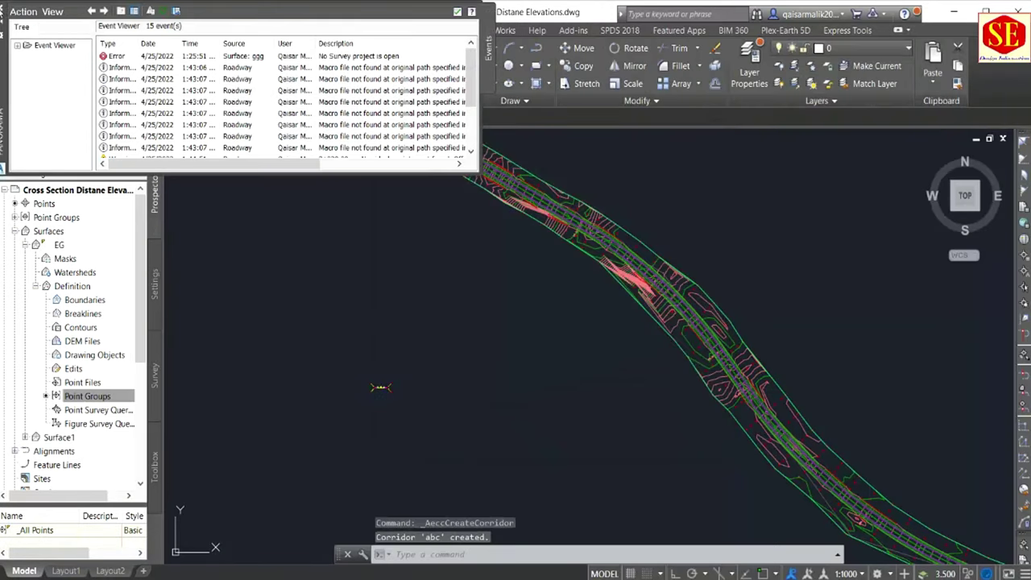
{"action": "left_click", "coordinate": [7, 9]}
{"action": "scroll", "coordinate": [667, 286], "scroll_direction": "up", "scroll_amount": 3}
{"action": "scroll", "coordinate": [667, 286], "scroll_direction": "down", "scroll_amount": 3}
{"action": "scroll", "coordinate": [667, 286], "scroll_direction": "down", "scroll_amount": 3}
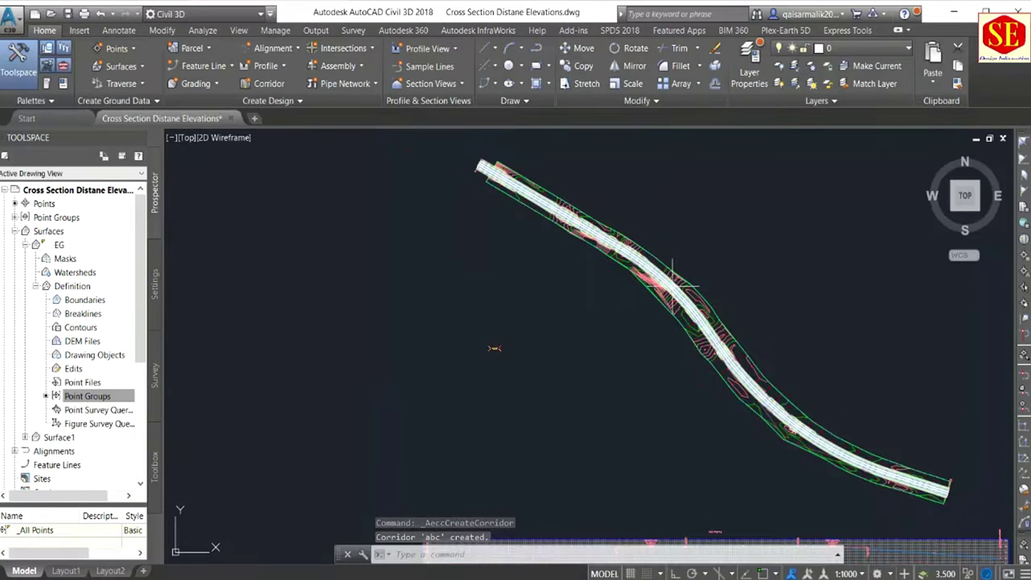
{"action": "scroll", "coordinate": [483, 350], "scroll_direction": "up", "scroll_amount": 3}
{"action": "scroll", "coordinate": [506, 351], "scroll_direction": "up", "scroll_amount": 3}
{"action": "scroll", "coordinate": [733, 292], "scroll_direction": "down", "scroll_amount": 3}
{"action": "scroll", "coordinate": [833, 239], "scroll_direction": "up", "scroll_amount": 3}
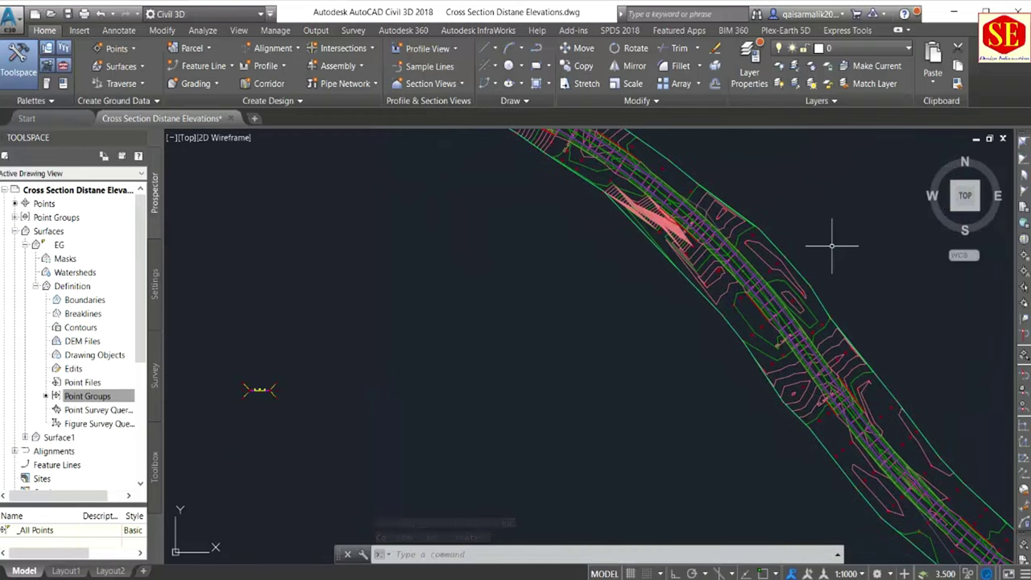
{"action": "scroll", "coordinate": [759, 285], "scroll_direction": "up", "scroll_amount": 3}
{"action": "scroll", "coordinate": [600, 326], "scroll_direction": "up", "scroll_amount": 2}
{"action": "scroll", "coordinate": [608, 315], "scroll_direction": "down", "scroll_amount": 2}
{"action": "scroll", "coordinate": [617, 304], "scroll_direction": "down", "scroll_amount": 1}
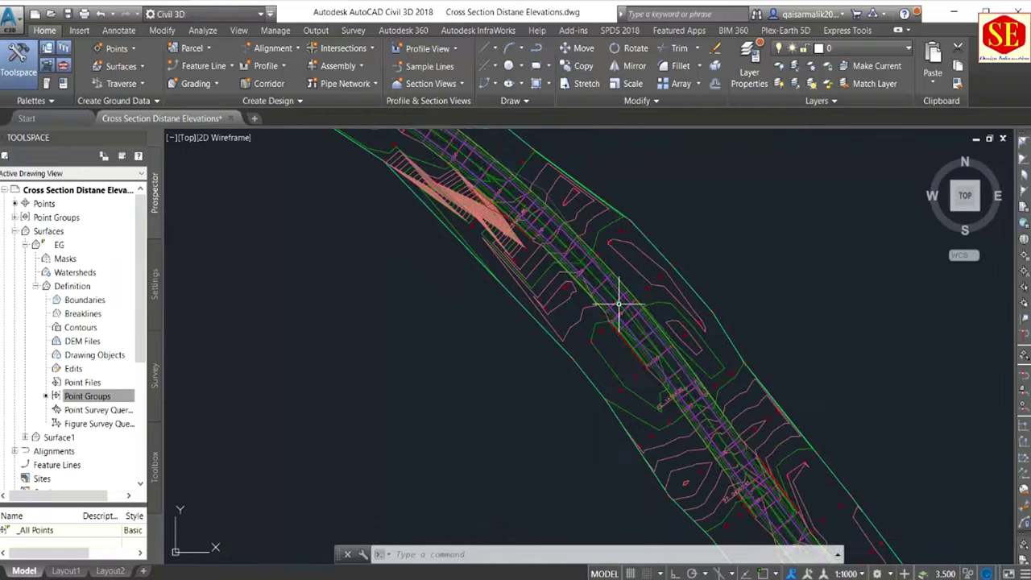
Step: Open corridor abc's properties at the Surfaces tab
{"action": "left_click", "coordinate": [620, 280]}
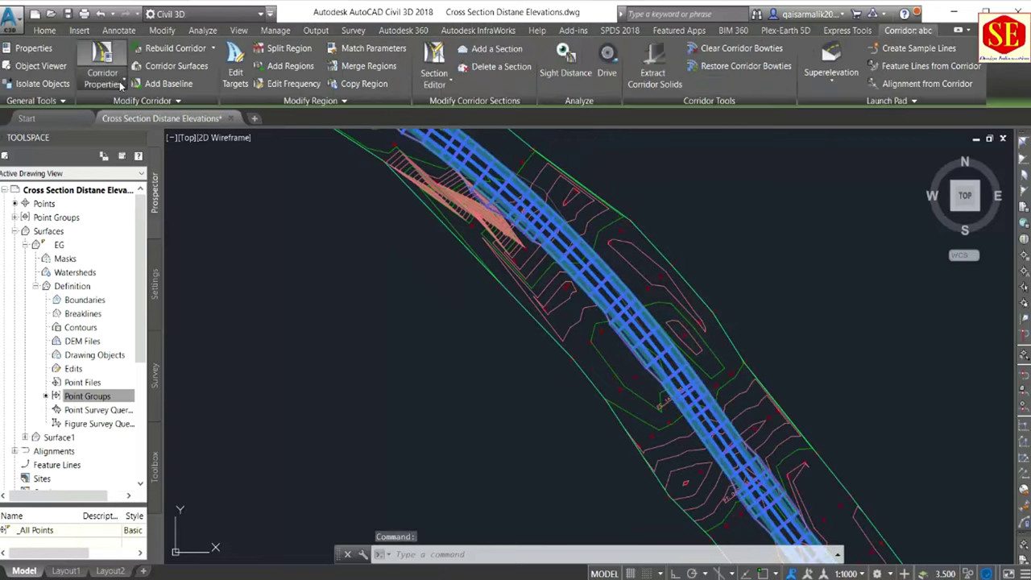
{"action": "left_click", "coordinate": [121, 84]}
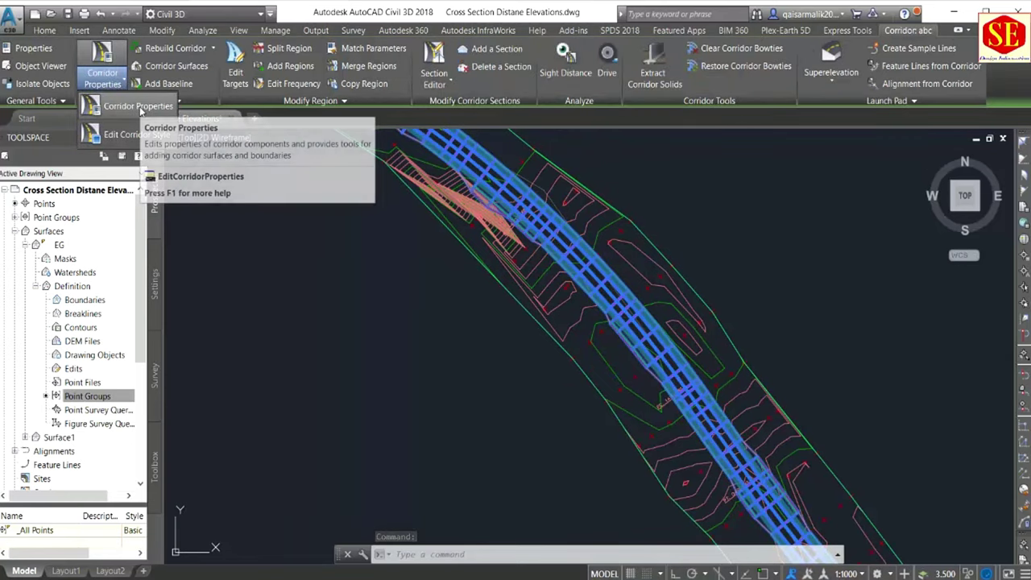
{"action": "left_click", "coordinate": [141, 109]}
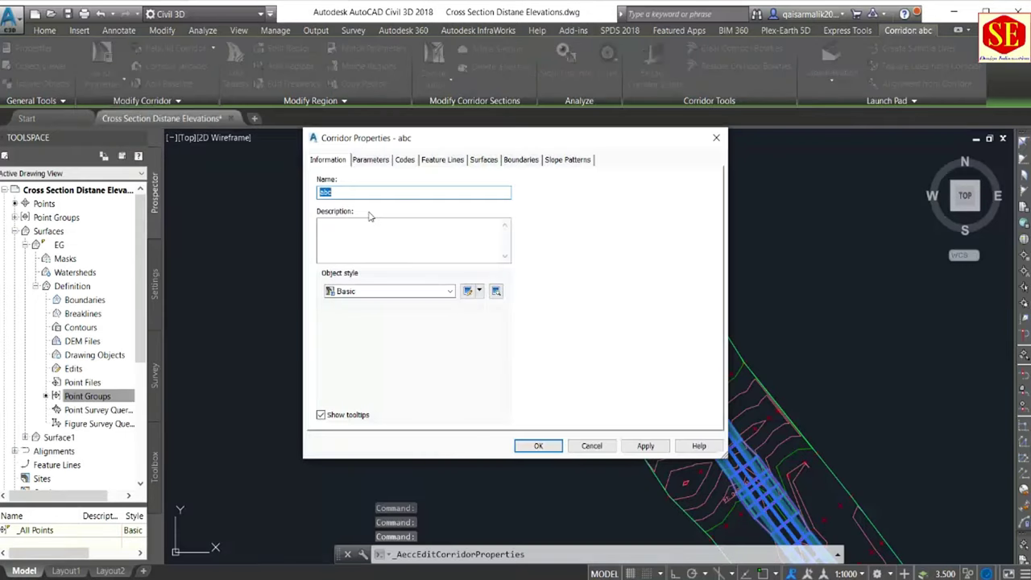
{"action": "left_click", "coordinate": [367, 160]}
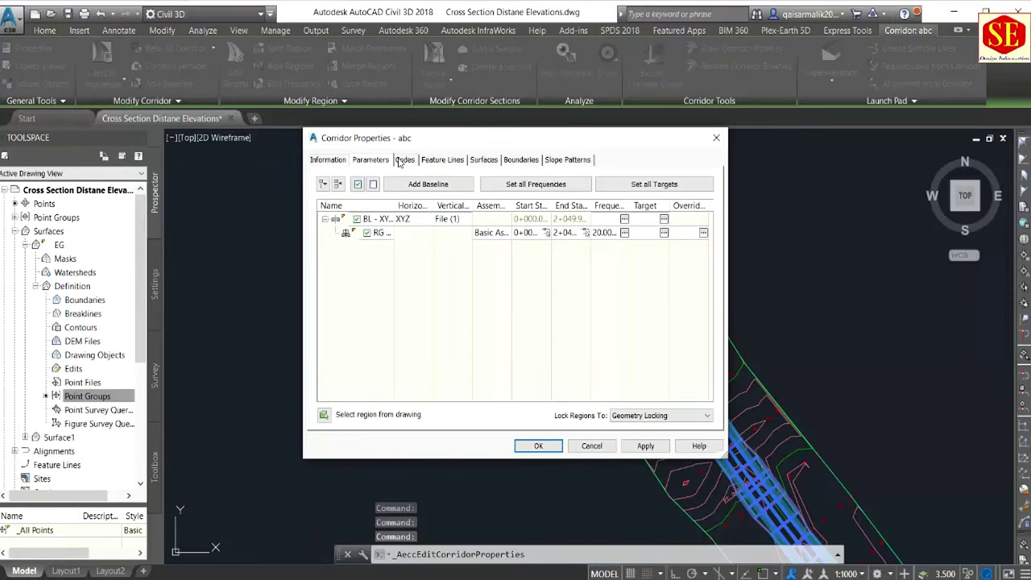
{"action": "left_click", "coordinate": [403, 160]}
{"action": "left_click", "coordinate": [442, 160]}
{"action": "left_click", "coordinate": [484, 160]}
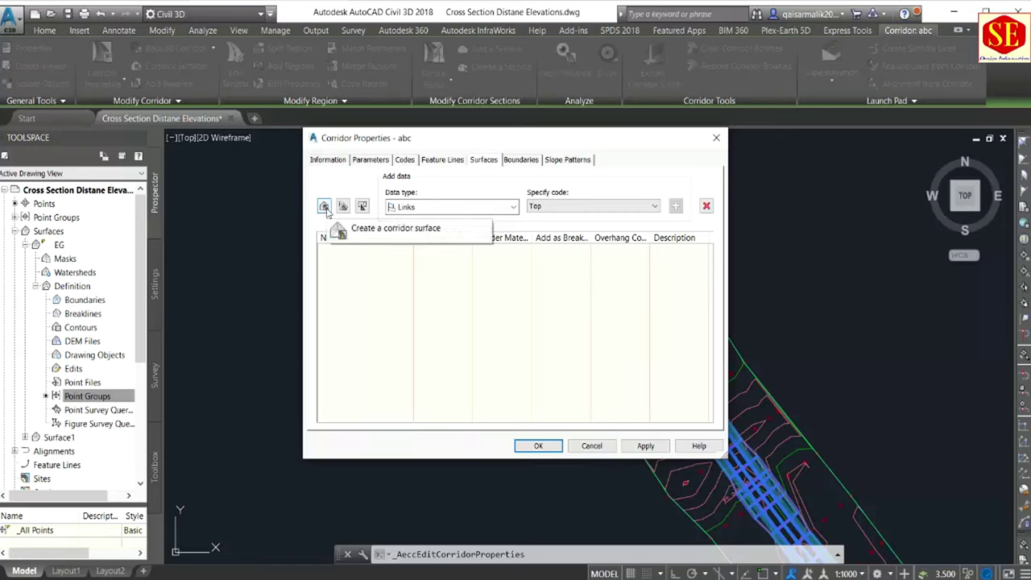
Step: Create corridor surface abc - (1) with Top Links overhang correction and Datum link data
{"action": "left_click", "coordinate": [323, 207]}
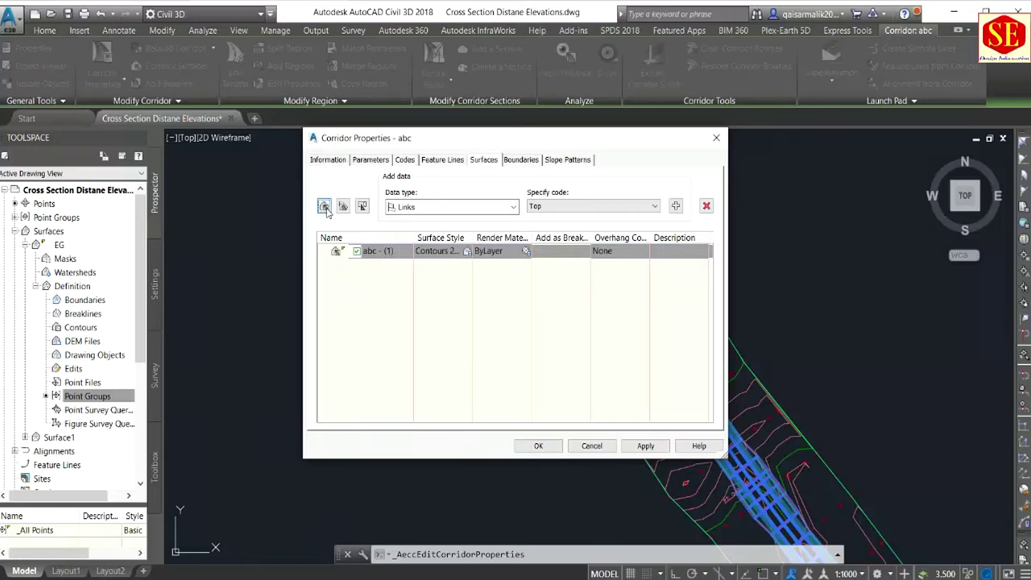
{"action": "left_click", "coordinate": [540, 338]}
{"action": "left_click", "coordinate": [610, 251]}
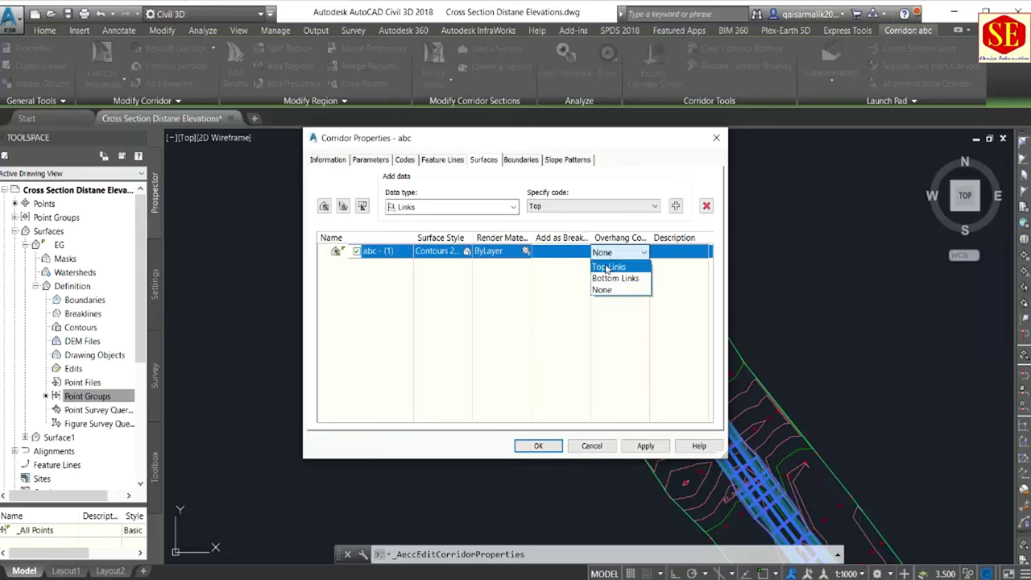
{"action": "left_click", "coordinate": [608, 266]}
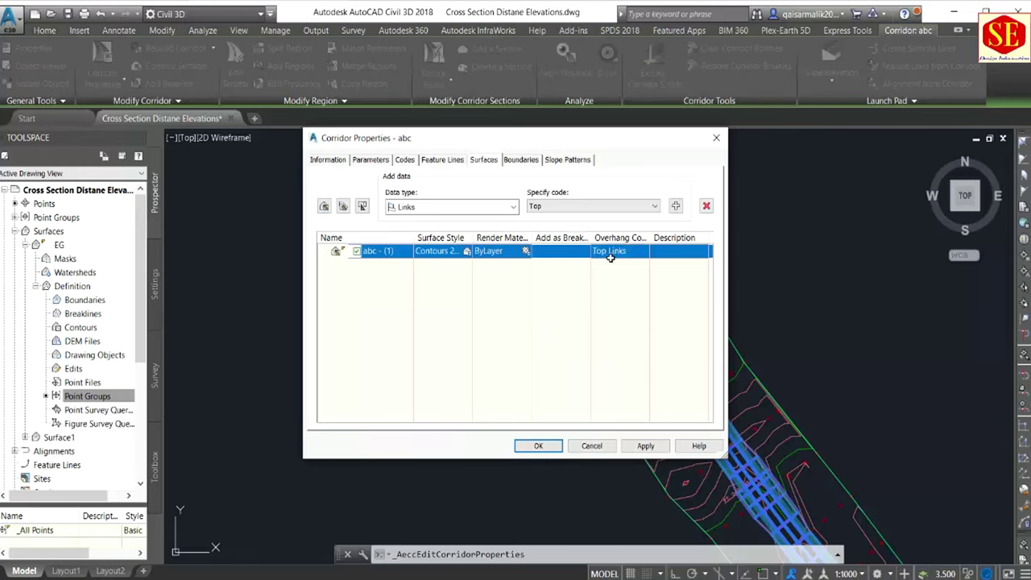
{"action": "left_click", "coordinate": [604, 207]}
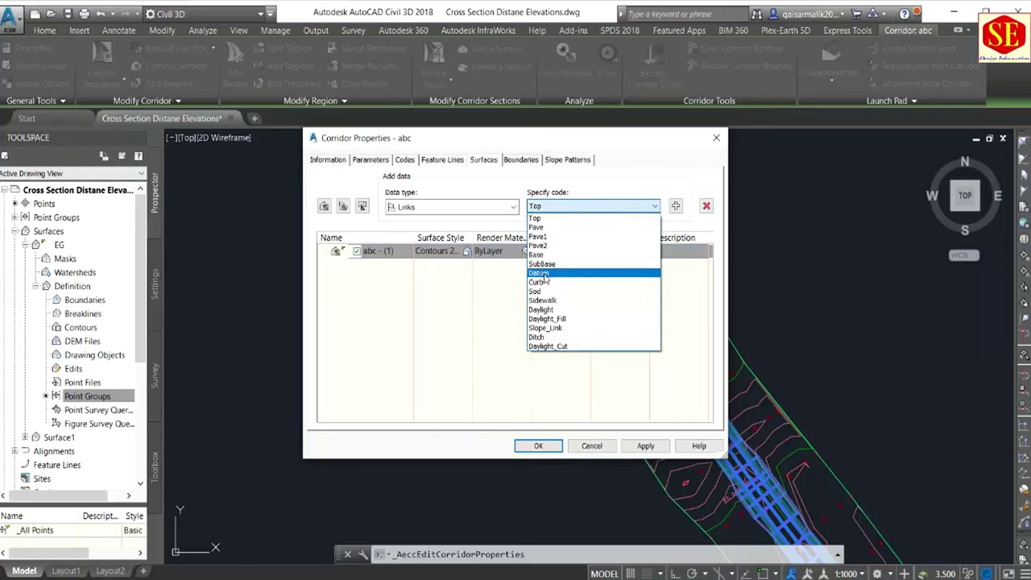
{"action": "left_click", "coordinate": [543, 273]}
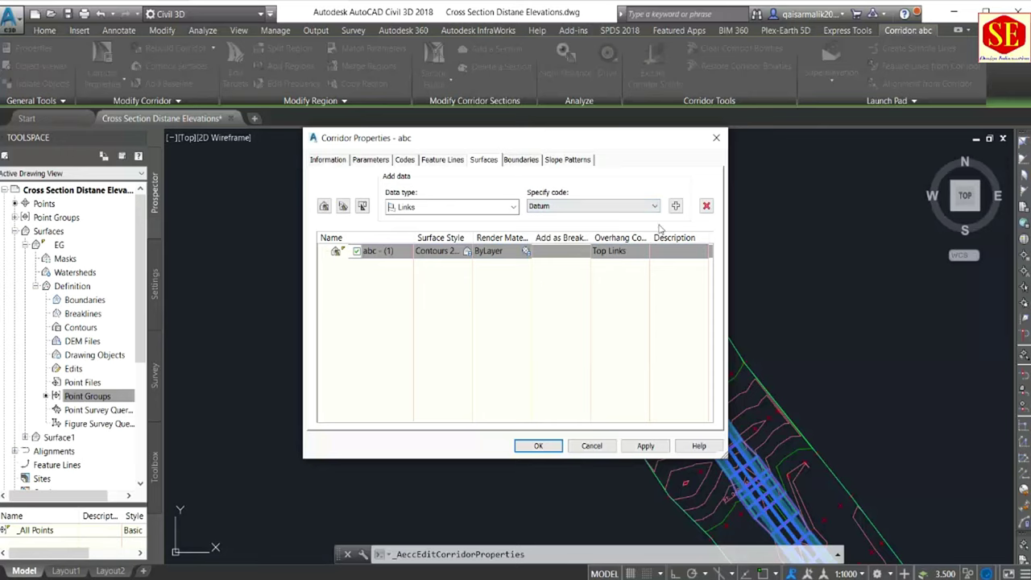
{"action": "left_click", "coordinate": [675, 206]}
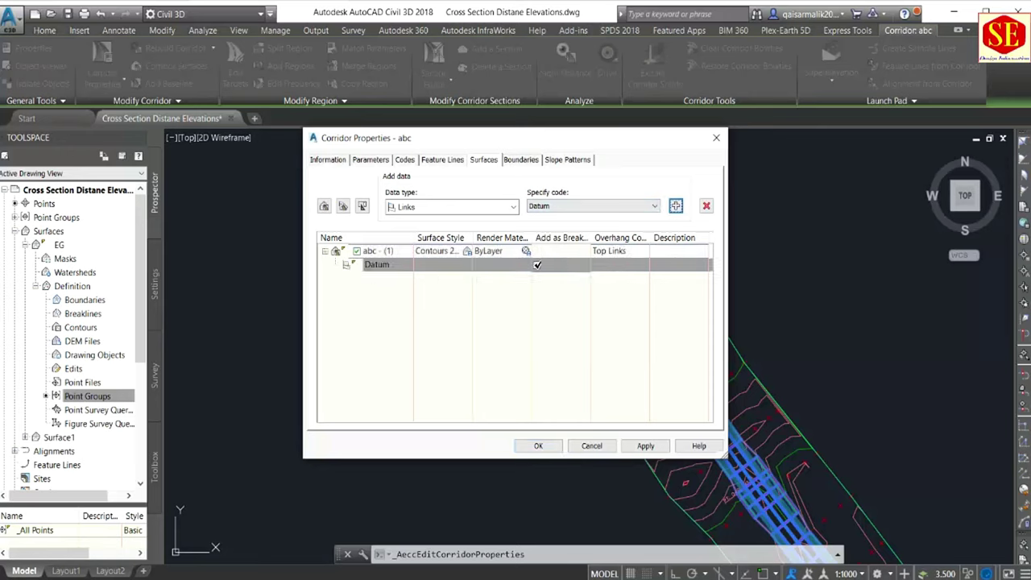
Step: Add a Daylight-based outside boundary to surface abc - (1), apply it, and rebuild the corridor
{"action": "left_click", "coordinate": [521, 159]}
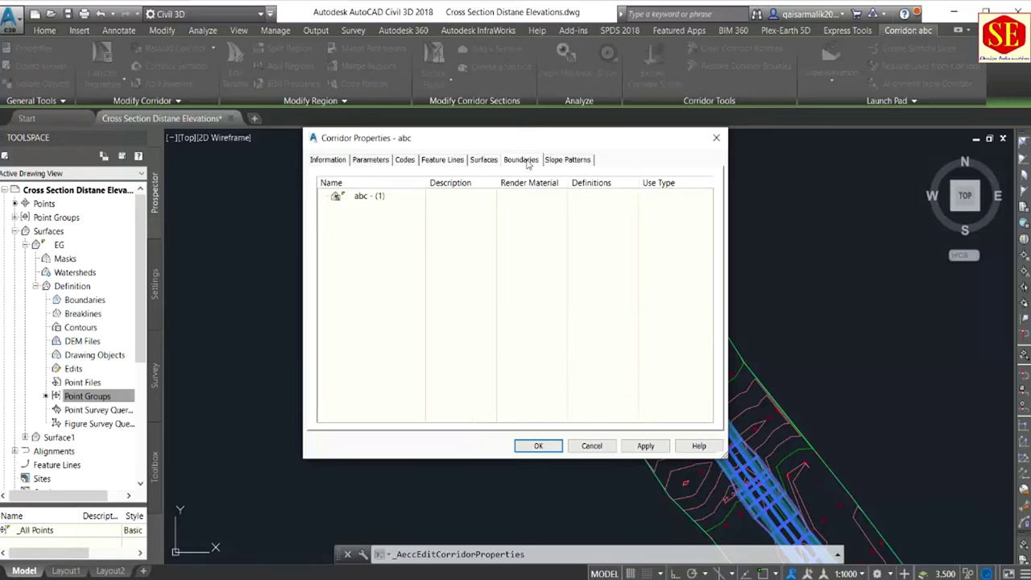
{"action": "right_click", "coordinate": [373, 201]}
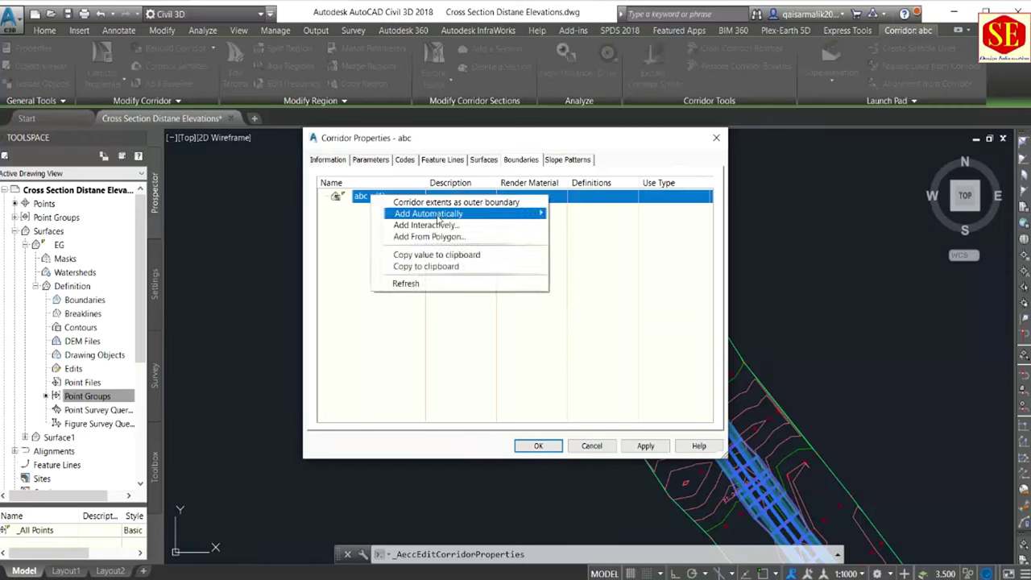
{"action": "mouse_move", "coordinate": [428, 213]}
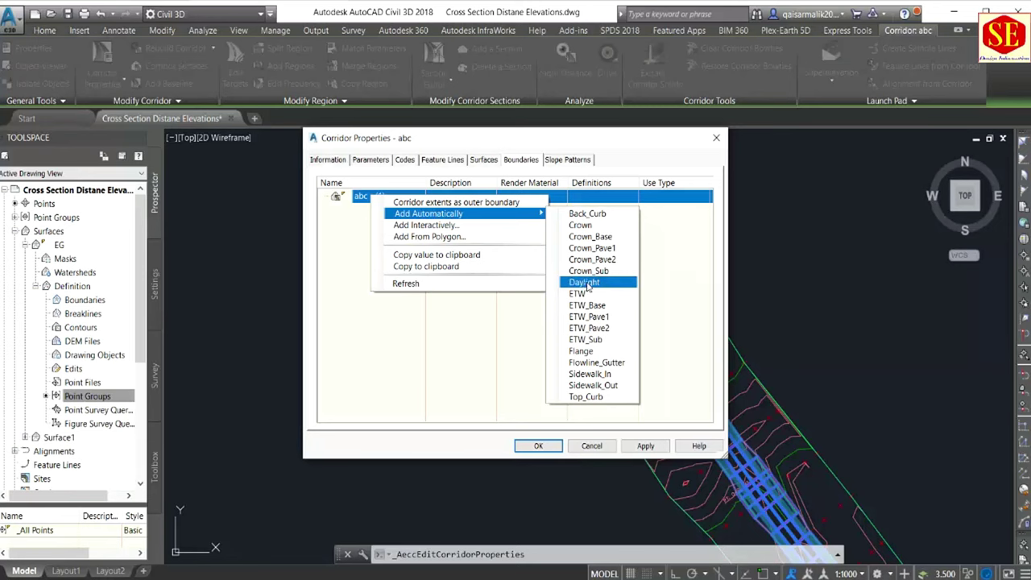
{"action": "left_click", "coordinate": [586, 283]}
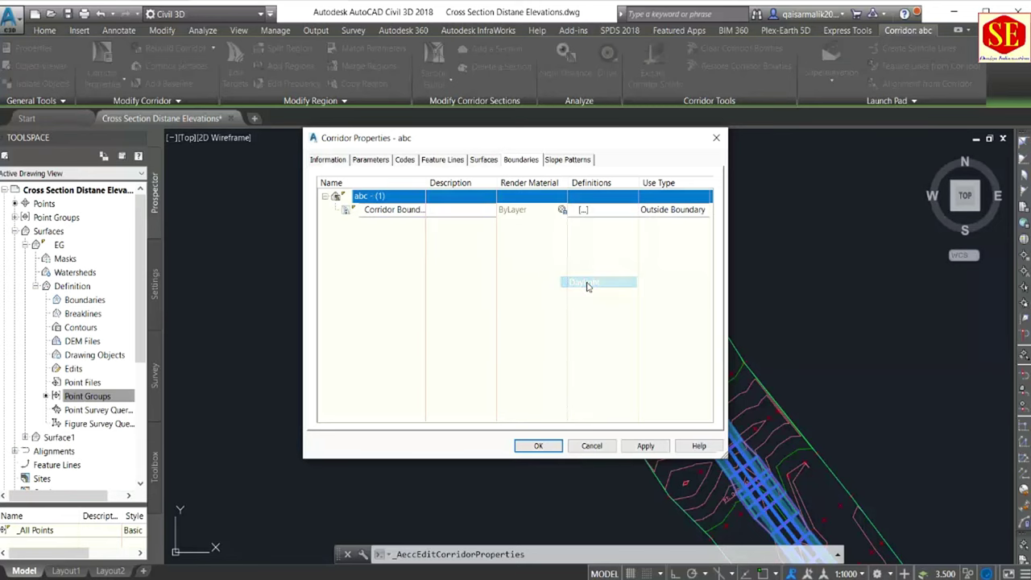
{"action": "left_click", "coordinate": [645, 446]}
{"action": "left_click", "coordinate": [476, 271]}
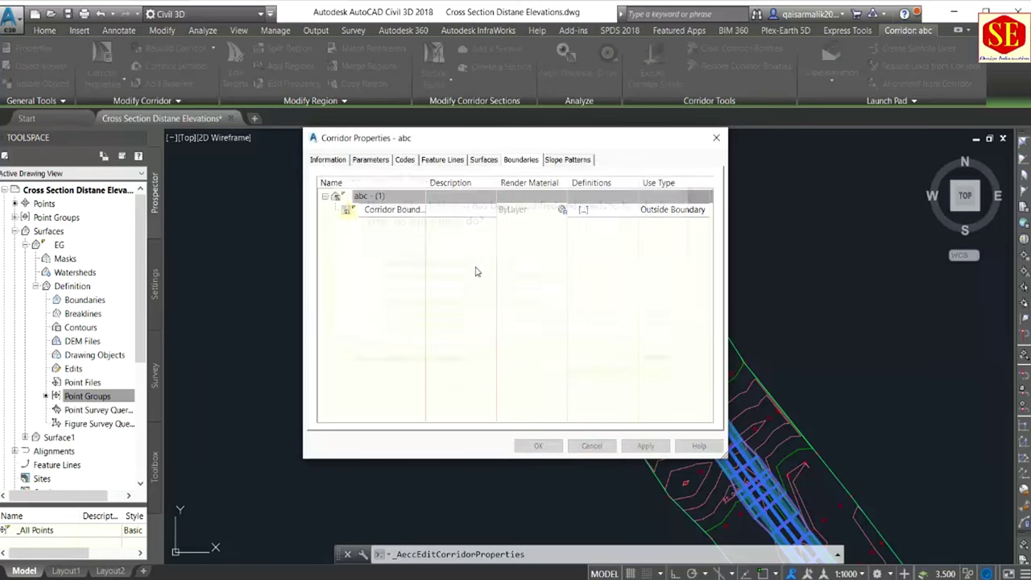
Step: Close the corridor properties and zoom and pan to inspect the rebuilt corridor
{"action": "left_click", "coordinate": [538, 445]}
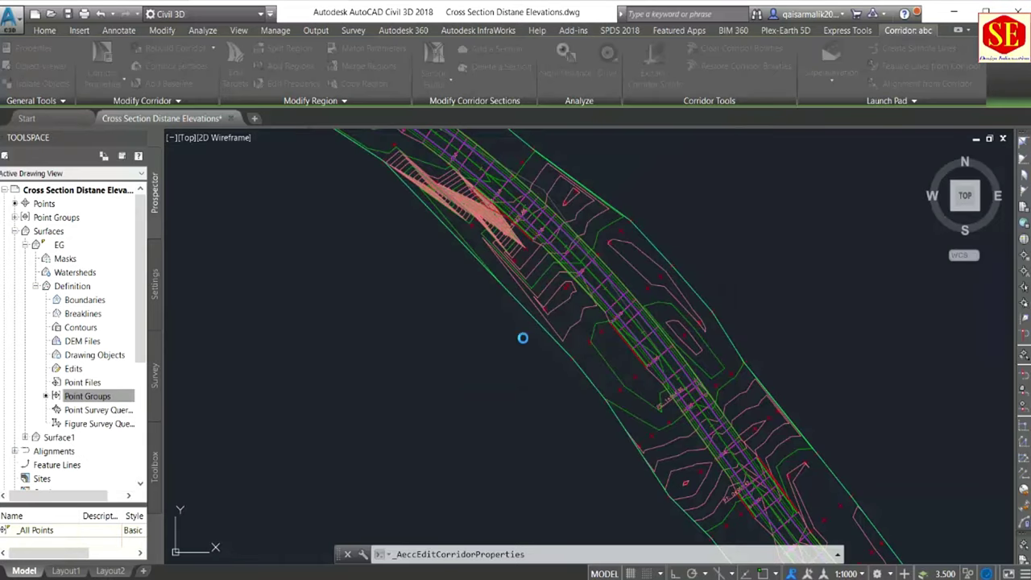
{"action": "scroll", "coordinate": [520, 286], "scroll_direction": "up", "scroll_amount": 1}
{"action": "scroll", "coordinate": [519, 285], "scroll_direction": "up", "scroll_amount": 1}
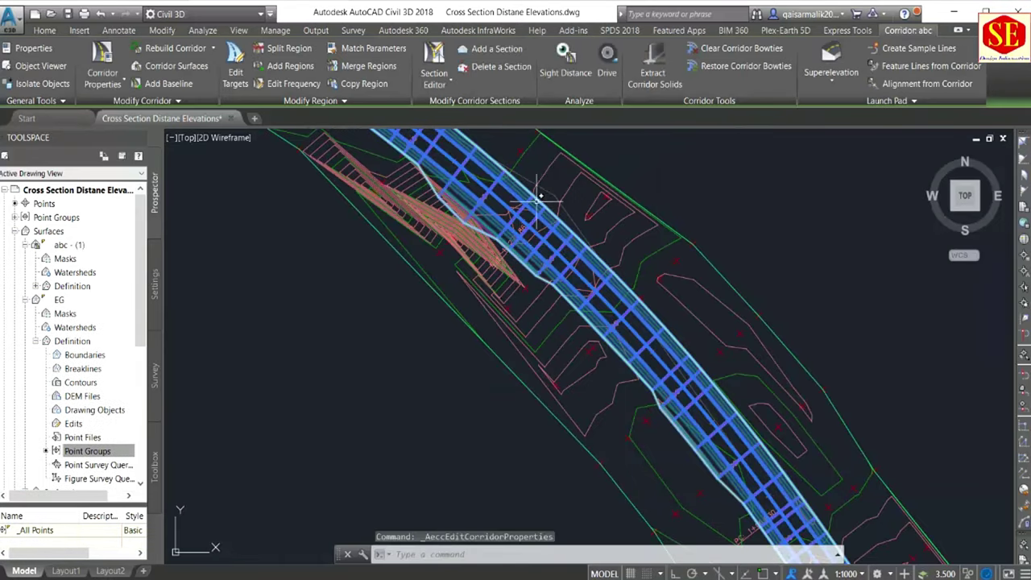
{"action": "middle_click_drag", "start_coordinate": [534, 202], "coordinate": [531, 215]}
{"action": "scroll", "coordinate": [531, 216], "scroll_direction": "down", "scroll_amount": 1}
{"action": "scroll", "coordinate": [523, 266], "scroll_direction": "down", "scroll_amount": 1}
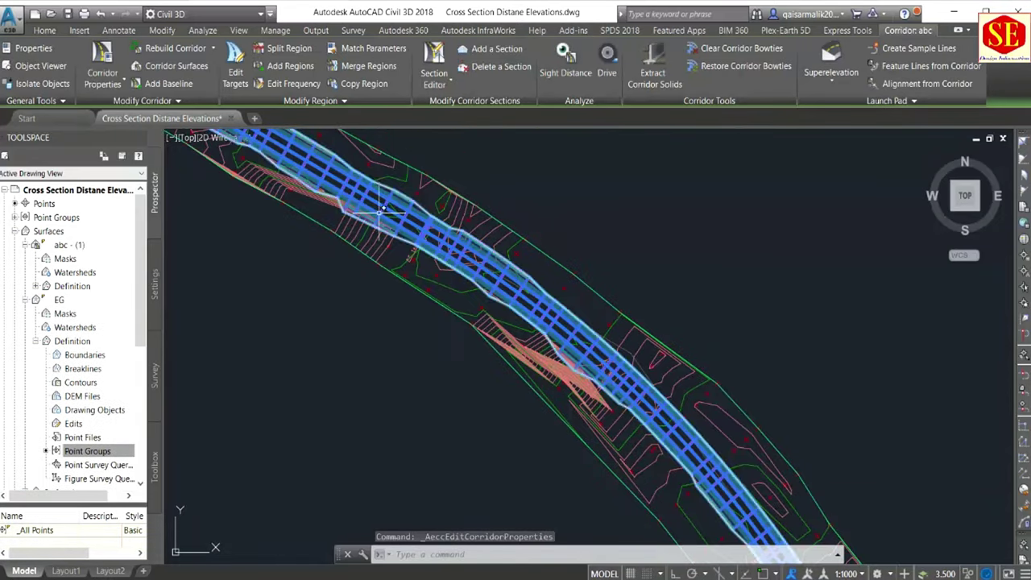
{"action": "scroll", "coordinate": [514, 323], "scroll_direction": "up", "scroll_amount": 1}
{"action": "scroll", "coordinate": [513, 323], "scroll_direction": "down", "scroll_amount": 1}
{"action": "scroll", "coordinate": [499, 314], "scroll_direction": "down", "scroll_amount": 1}
{"action": "scroll", "coordinate": [483, 306], "scroll_direction": "down", "scroll_amount": 1}
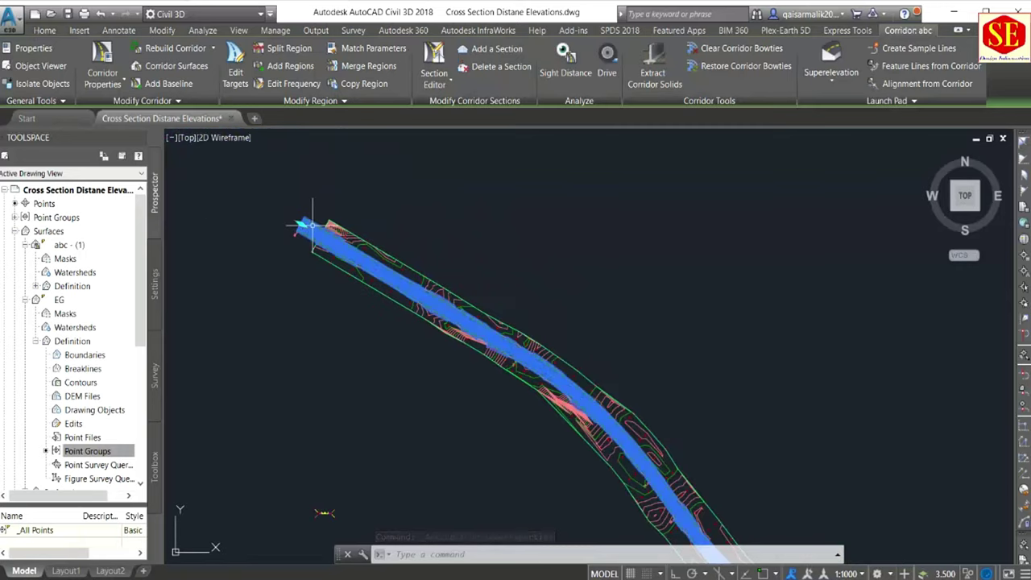
{"action": "scroll", "coordinate": [472, 300], "scroll_direction": "up", "scroll_amount": 1}
{"action": "scroll", "coordinate": [473, 300], "scroll_direction": "down", "scroll_amount": 1}
{"action": "scroll", "coordinate": [484, 314], "scroll_direction": "down", "scroll_amount": 1}
{"action": "scroll", "coordinate": [496, 336], "scroll_direction": "up", "scroll_amount": 2}
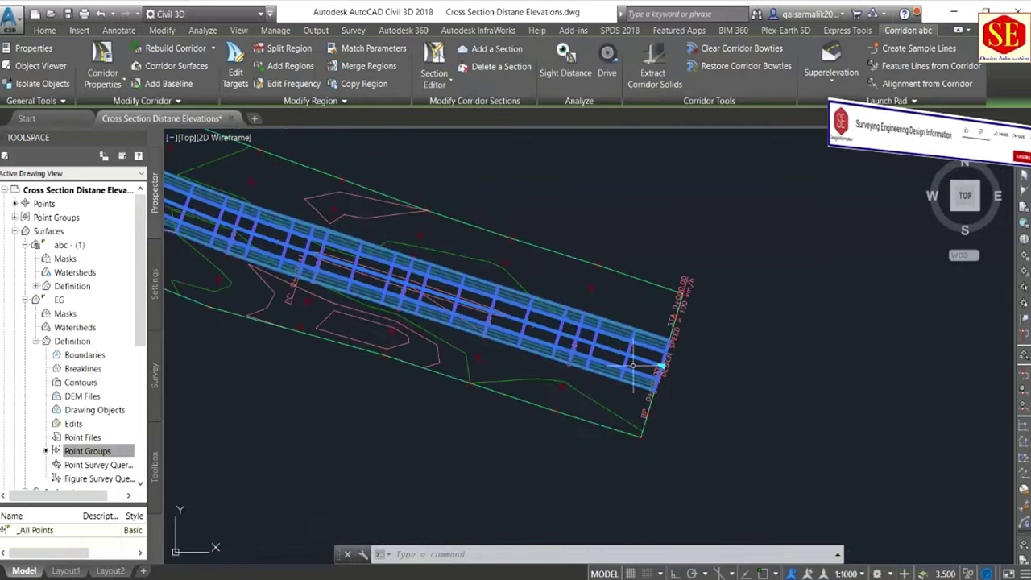
{"action": "scroll", "coordinate": [497, 336], "scroll_direction": "up", "scroll_amount": 1}
{"action": "scroll", "coordinate": [497, 336], "scroll_direction": "down", "scroll_amount": 1}
{"action": "scroll", "coordinate": [500, 322], "scroll_direction": "down", "scroll_amount": 1}
{"action": "scroll", "coordinate": [483, 314], "scroll_direction": "down", "scroll_amount": 1}
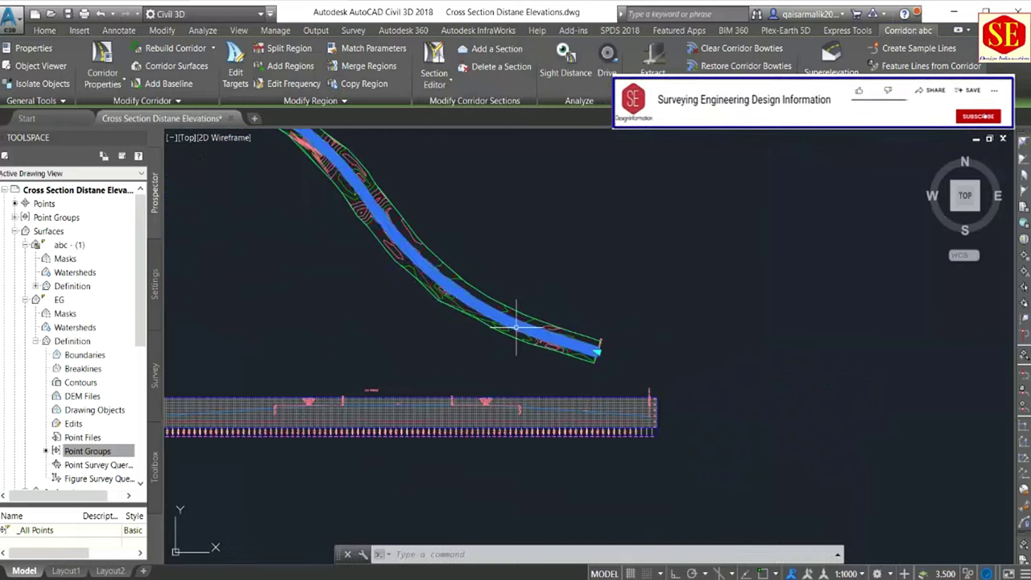
{"action": "middle_click_drag", "start_coordinate": [471, 303], "coordinate": [685, 326]}
{"action": "scroll", "coordinate": [430, 242], "scroll_direction": "up", "scroll_amount": 3}
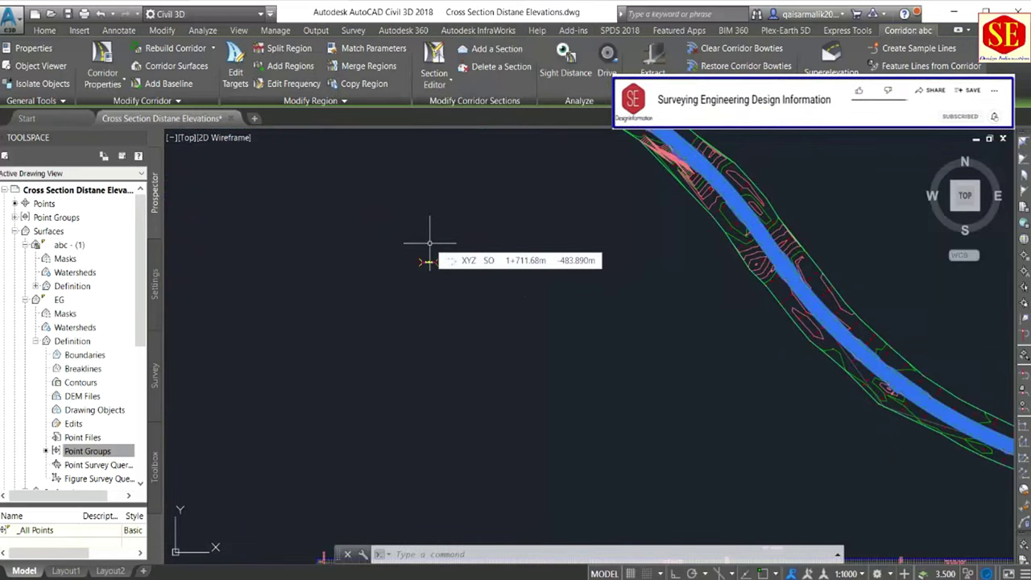
{"action": "scroll", "coordinate": [674, 301], "scroll_direction": "up", "scroll_amount": 1}
{"action": "scroll", "coordinate": [676, 290], "scroll_direction": "up", "scroll_amount": 1}
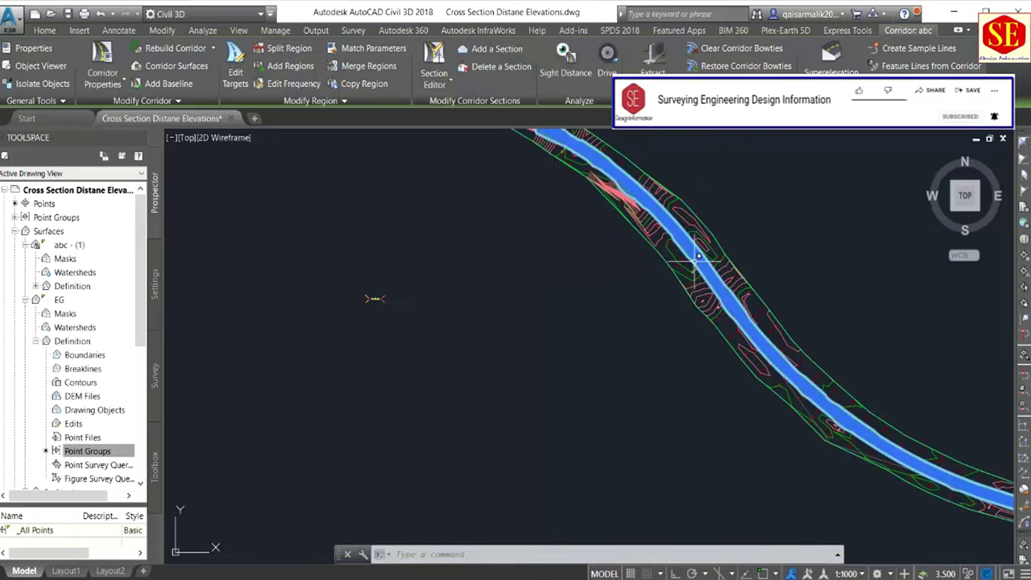
{"action": "scroll", "coordinate": [697, 253], "scroll_direction": "up", "scroll_amount": 1}
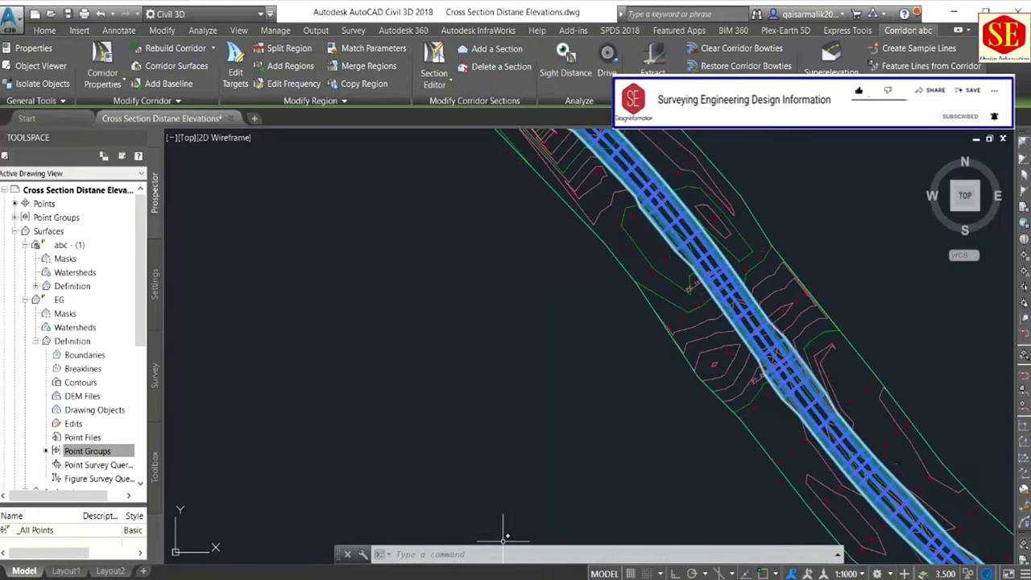
{"action": "scroll", "coordinate": [609, 327], "scroll_direction": "down", "scroll_amount": 1}
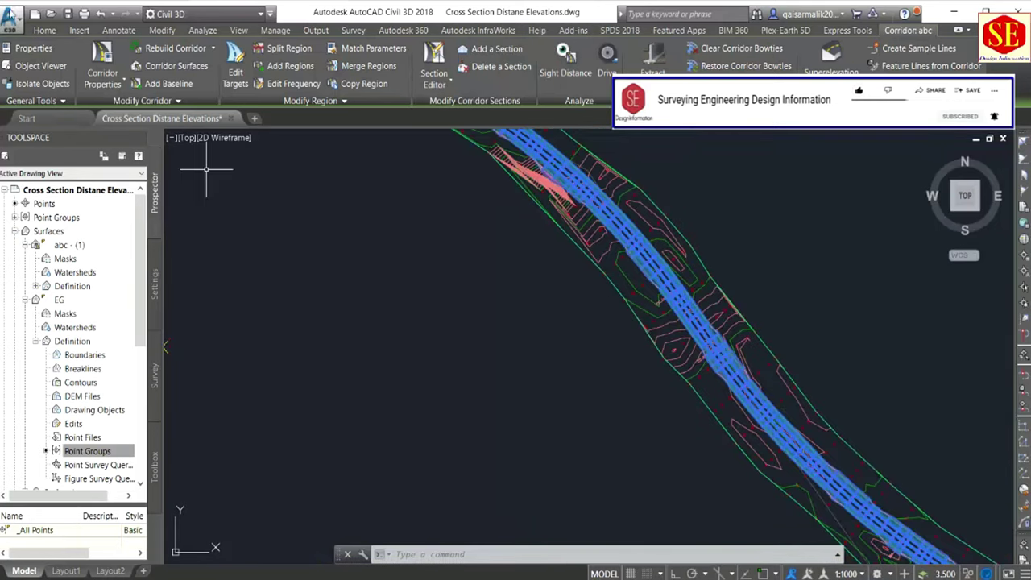
Step: Save the drawing from the Quick Access Toolbar
{"action": "left_click", "coordinate": [67, 13]}
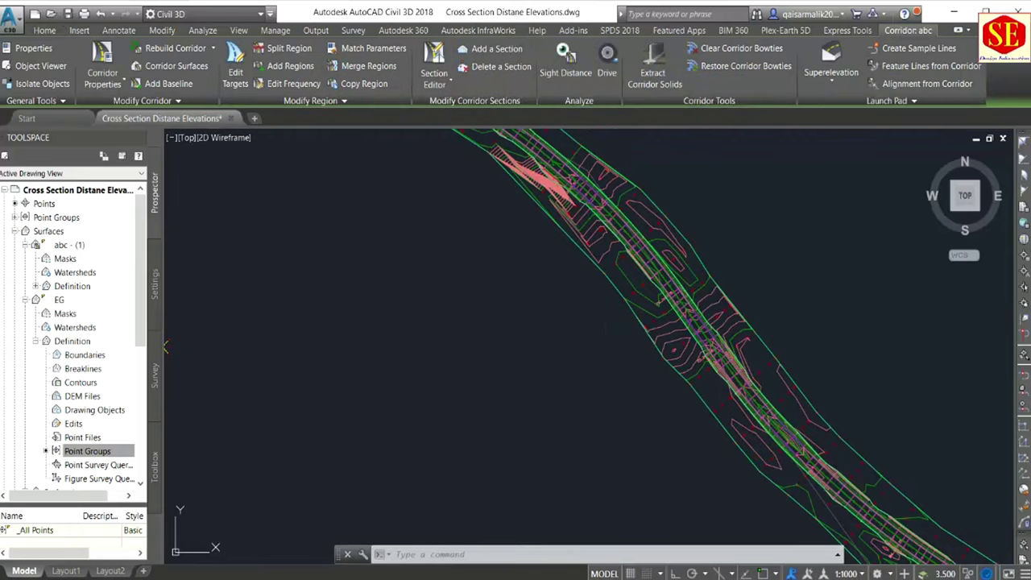
{"action": "scroll", "coordinate": [282, 324], "scroll_direction": "down", "scroll_amount": 1}
{"action": "scroll", "coordinate": [282, 323], "scroll_direction": "down", "scroll_amount": 1}
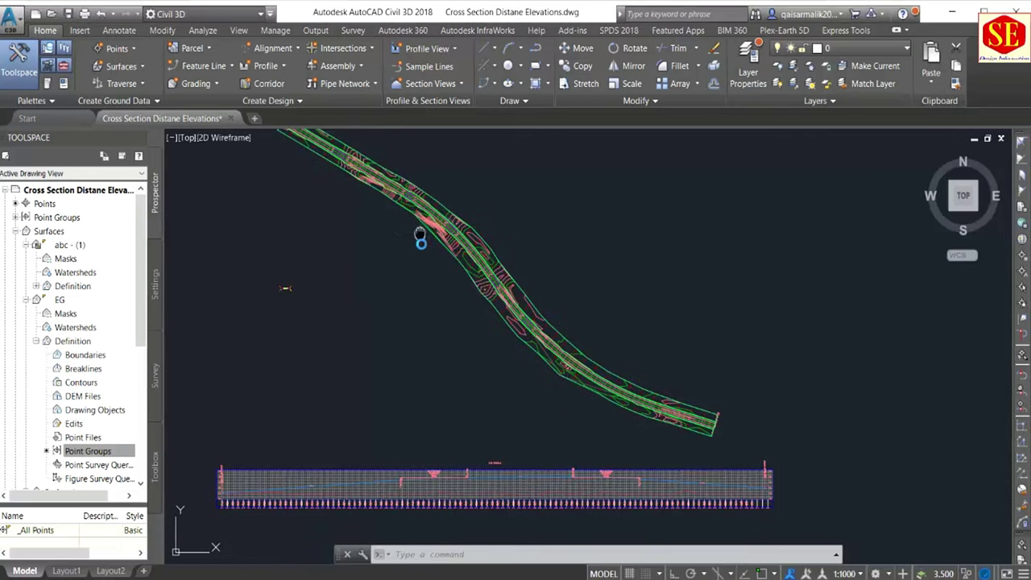
{"action": "scroll", "coordinate": [490, 341], "scroll_direction": "up", "scroll_amount": 2}
{"action": "scroll", "coordinate": [552, 298], "scroll_direction": "up", "scroll_amount": 2}
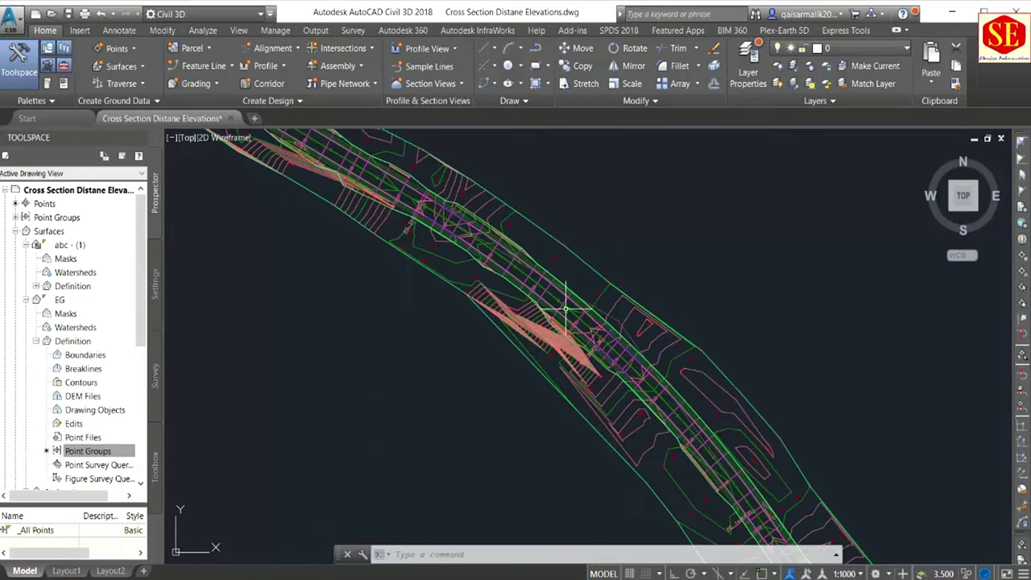
Step: Start creating sample lines on alignment XYZ and rename the sample line group
{"action": "left_click", "coordinate": [437, 69]}
{"action": "key", "text": "Return"}
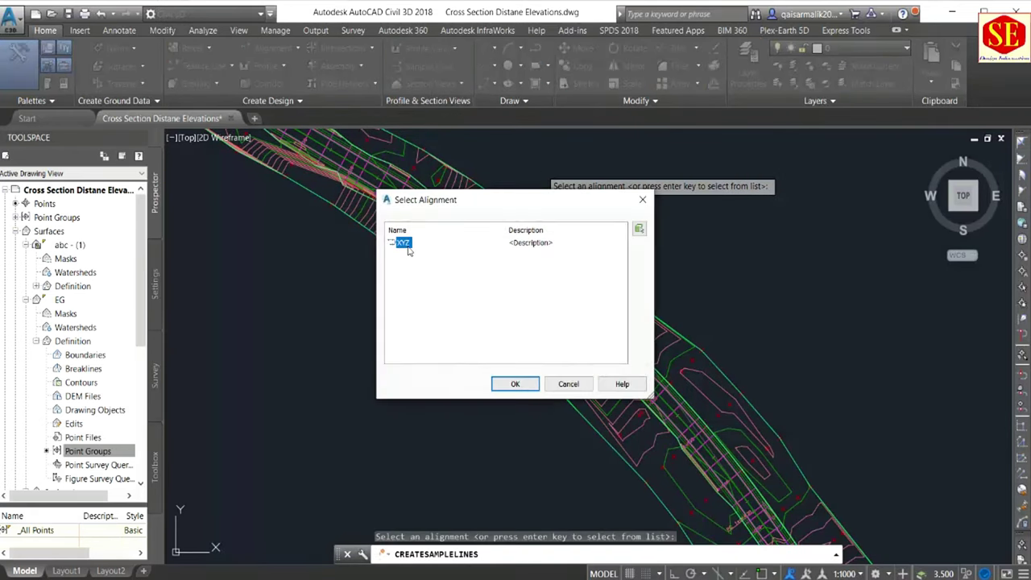
{"action": "left_click", "coordinate": [515, 385]}
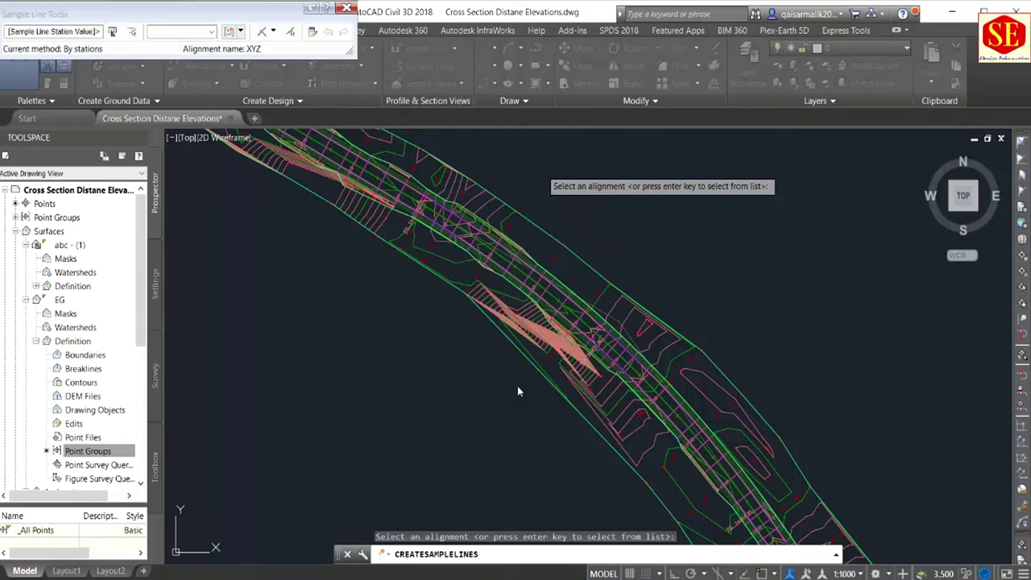
{"action": "mouse_move", "coordinate": [103, 18]}
{"action": "left_mouse_down"}
{"action": "mouse_move", "coordinate": [195, 87]}
{"action": "mouse_move", "coordinate": [361, 166]}
{"action": "left_mouse_up"}
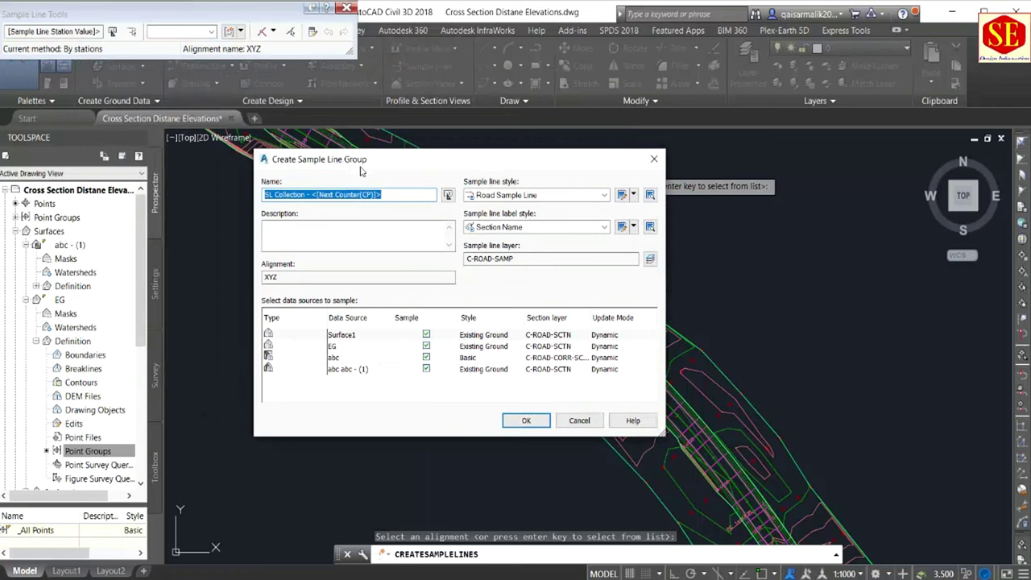
{"action": "left_click", "coordinate": [394, 194]}
{"action": "left_click_drag", "start_coordinate": [396, 195], "coordinate": [203, 190]}
{"action": "type", "text": "SVY1"}
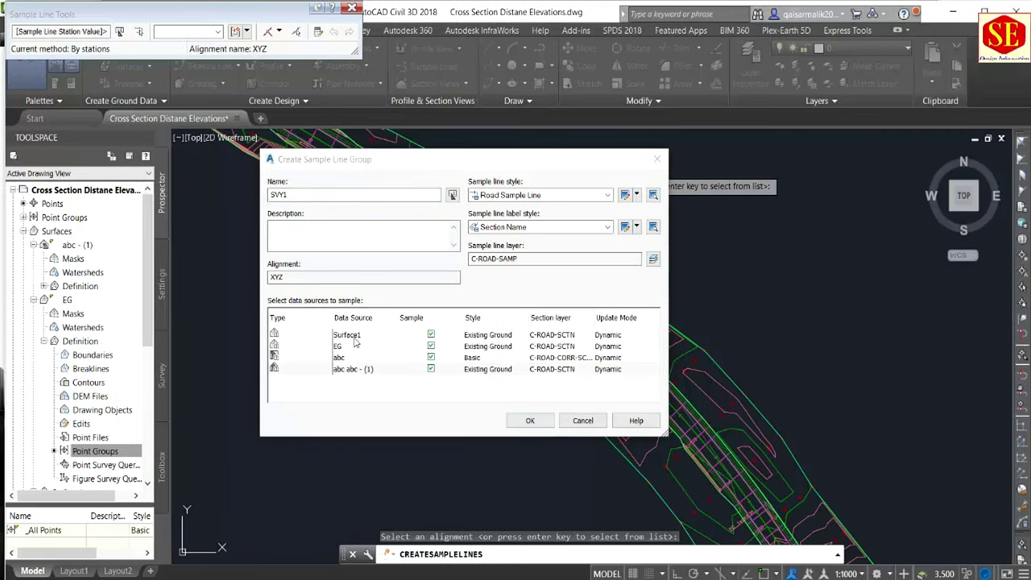
Step: Stop sampling Surface1 and give the abc corridor the Basic code set style
{"action": "left_click", "coordinate": [431, 336]}
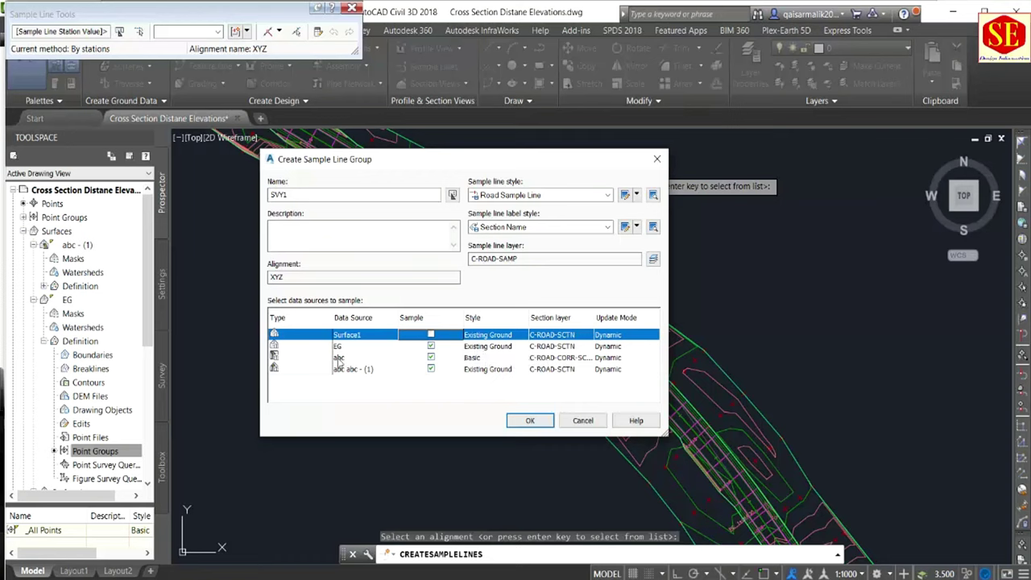
{"action": "left_click", "coordinate": [474, 359]}
{"action": "left_click", "coordinate": [474, 360]}
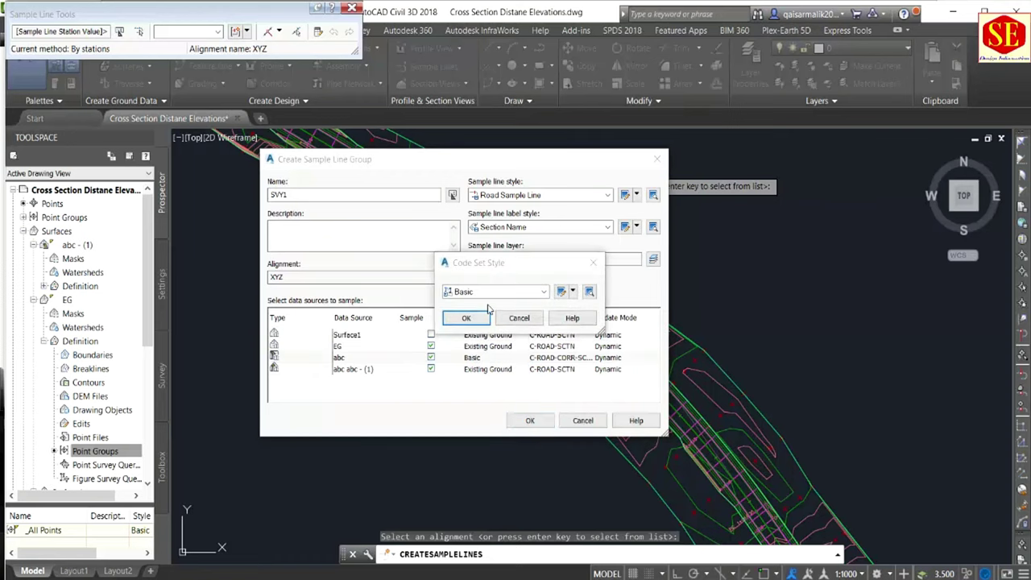
{"action": "left_click", "coordinate": [488, 292]}
{"action": "left_click", "coordinate": [488, 291]}
{"action": "left_click", "coordinate": [477, 320]}
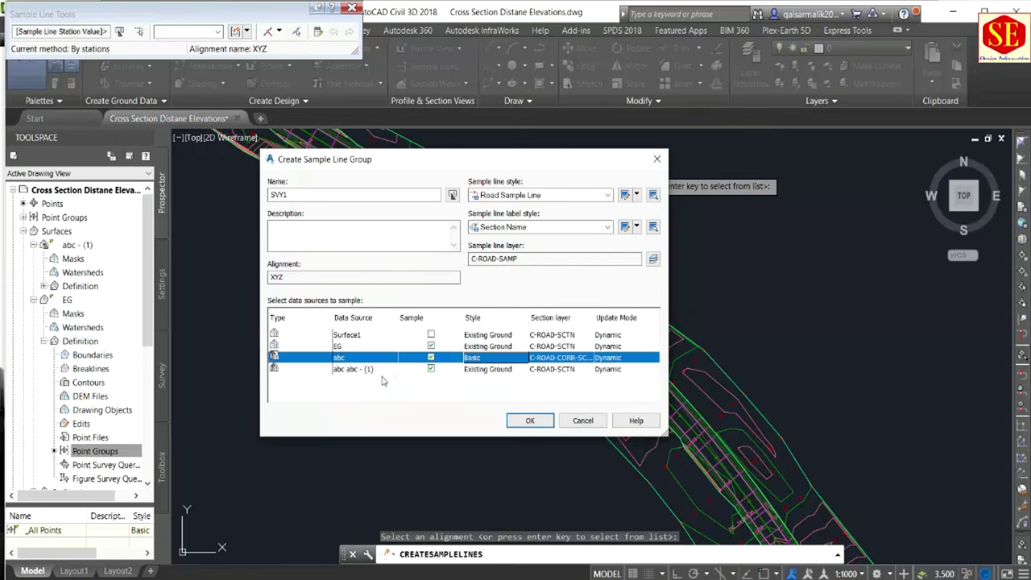
Step: Style abc abc - (1) as Finished Ground and keep Road Sample Line as the line style
{"action": "left_click", "coordinate": [487, 371]}
{"action": "left_click", "coordinate": [488, 370]}
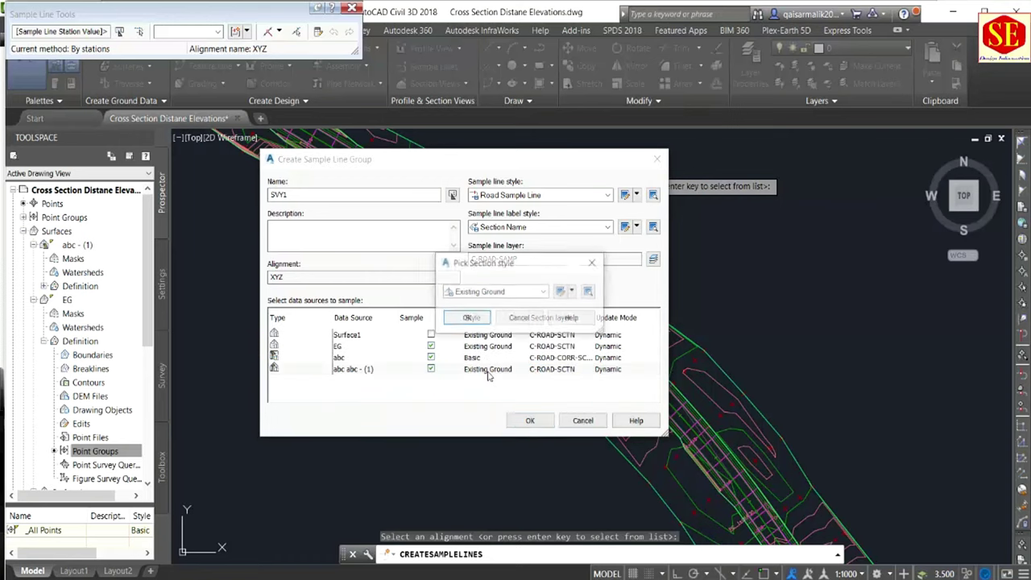
{"action": "left_click", "coordinate": [493, 291]}
{"action": "left_click", "coordinate": [493, 319]}
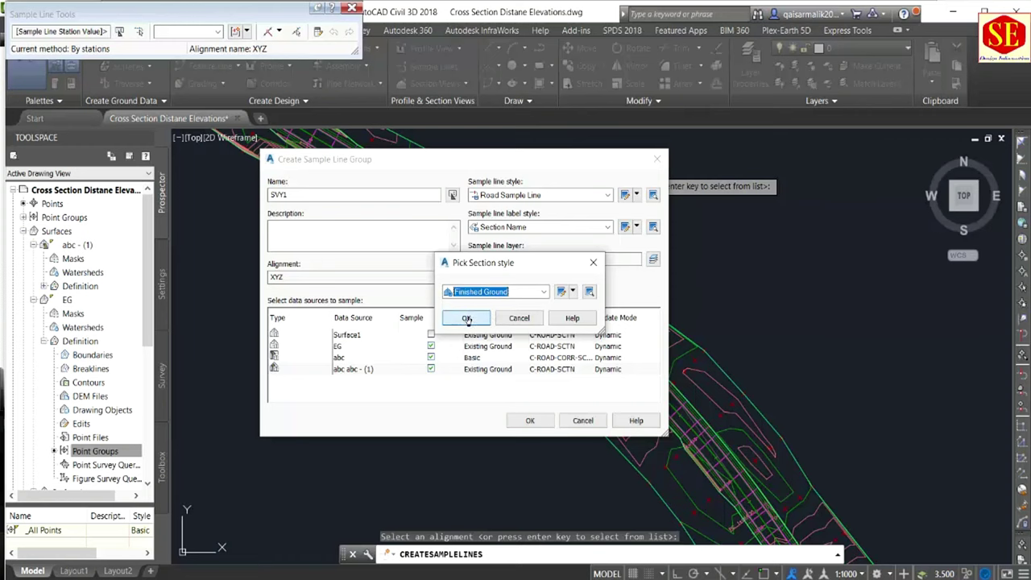
{"action": "left_click", "coordinate": [474, 317]}
{"action": "left_click", "coordinate": [538, 422]}
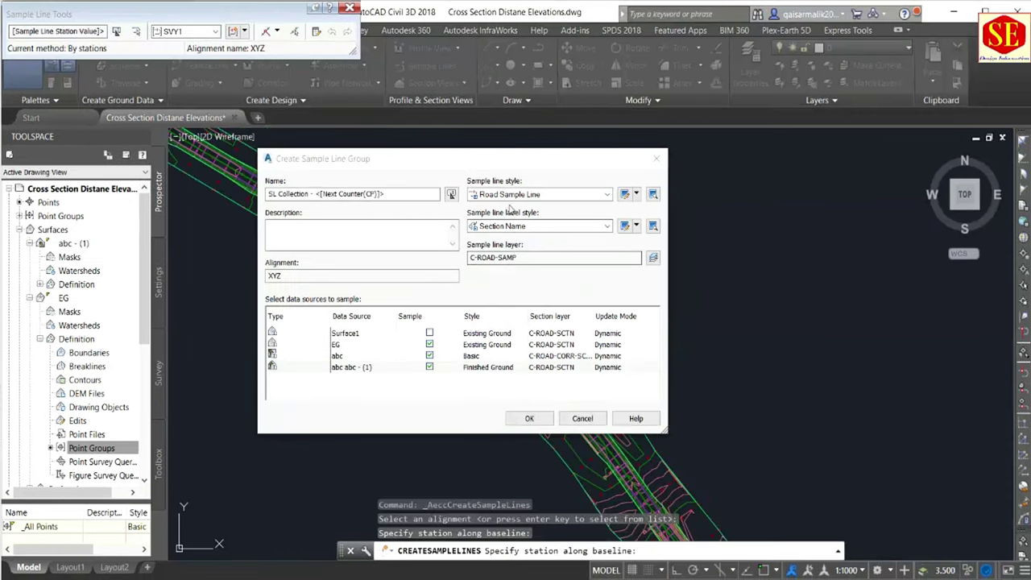
{"action": "left_click", "coordinate": [509, 195]}
{"action": "left_click", "coordinate": [512, 206]}
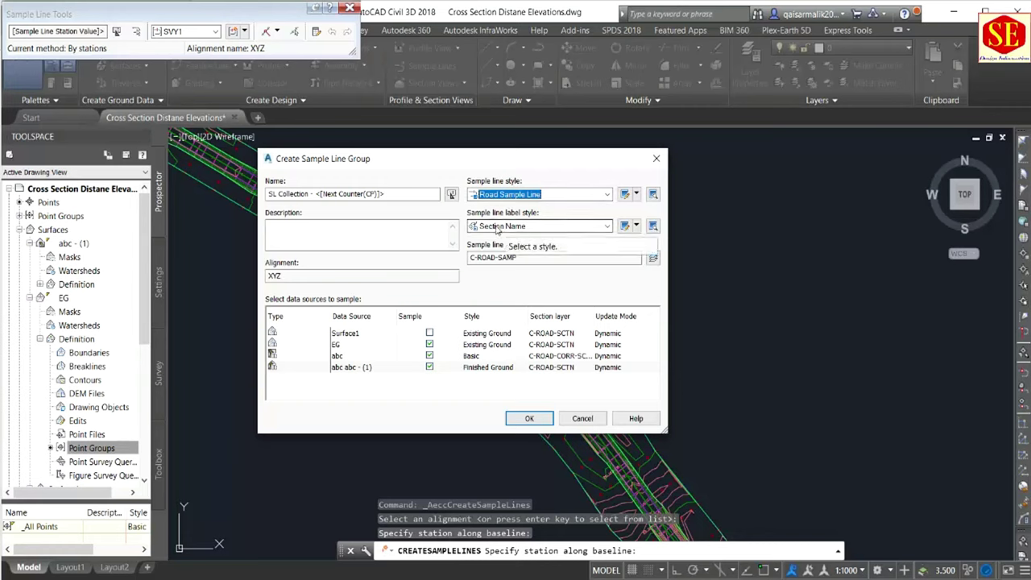
Step: Create the SL Collection sample line group and choose the By range of stations method
{"action": "left_click", "coordinate": [529, 419]}
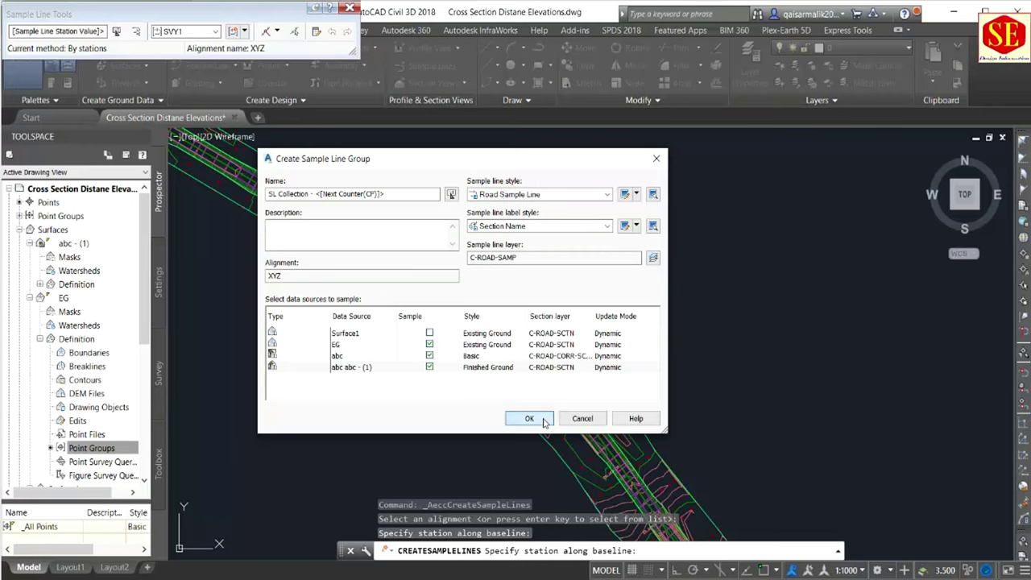
{"action": "scroll", "coordinate": [540, 296], "scroll_direction": "down", "scroll_amount": 2}
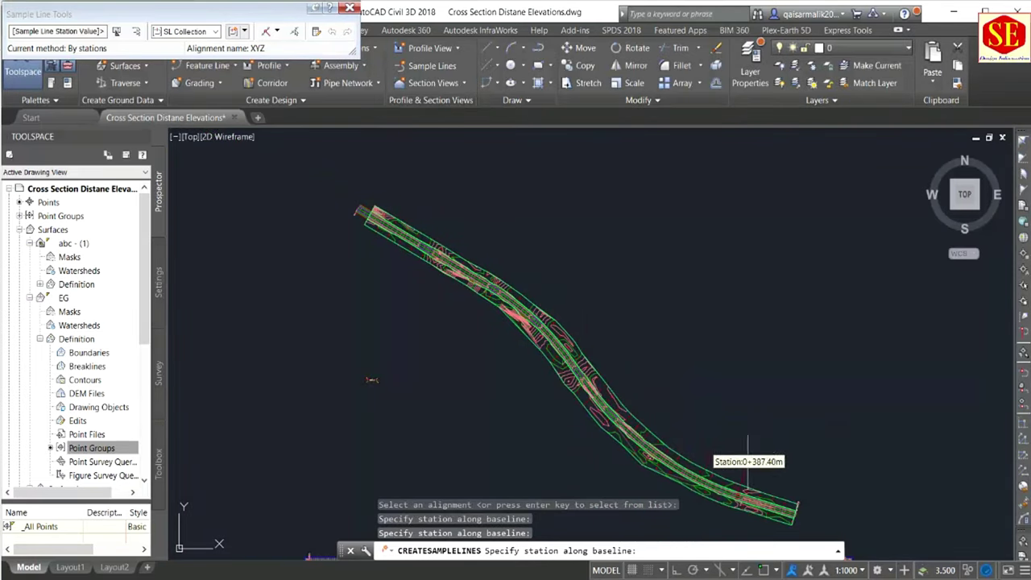
{"action": "scroll", "coordinate": [381, 196], "scroll_direction": "up", "scroll_amount": 1}
{"action": "scroll", "coordinate": [363, 184], "scroll_direction": "up", "scroll_amount": 2}
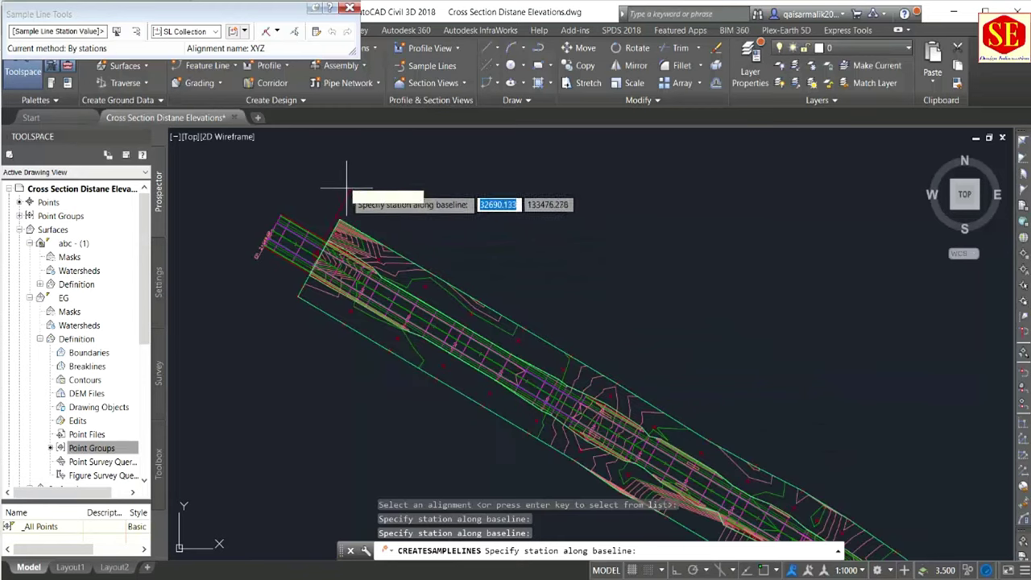
{"action": "scroll", "coordinate": [345, 173], "scroll_direction": "up", "scroll_amount": 1}
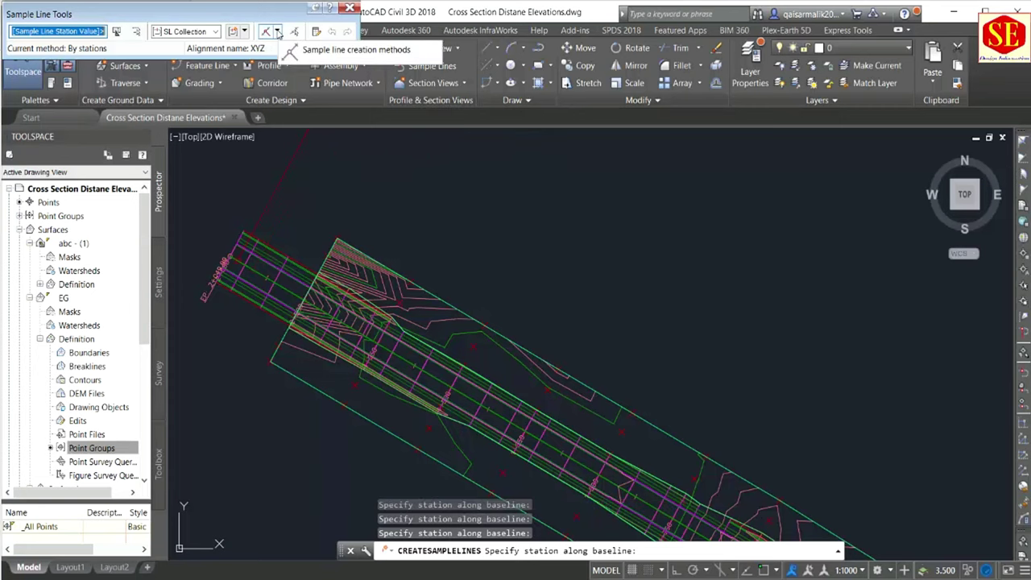
{"action": "left_click", "coordinate": [277, 32]}
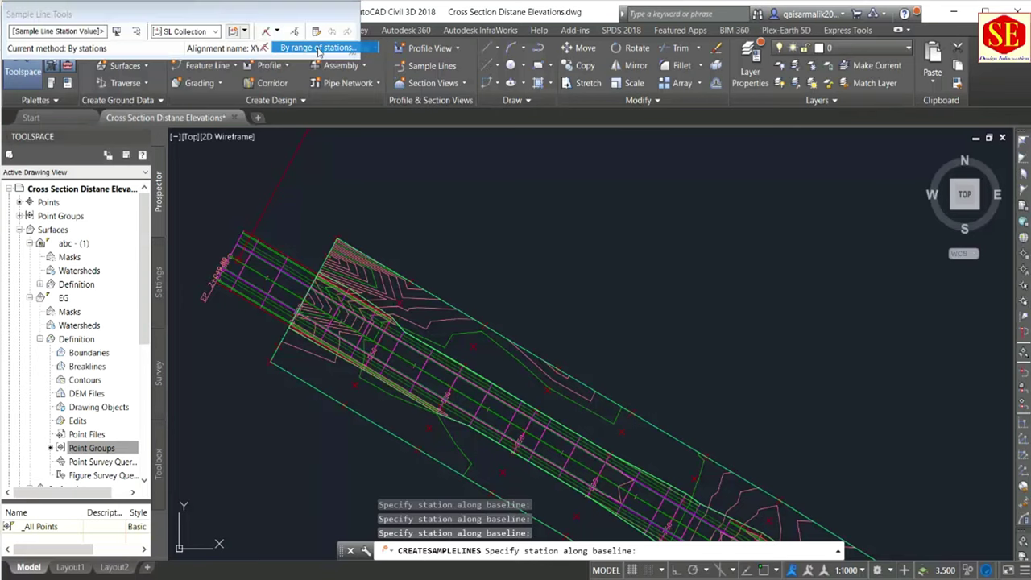
{"action": "left_click", "coordinate": [318, 50]}
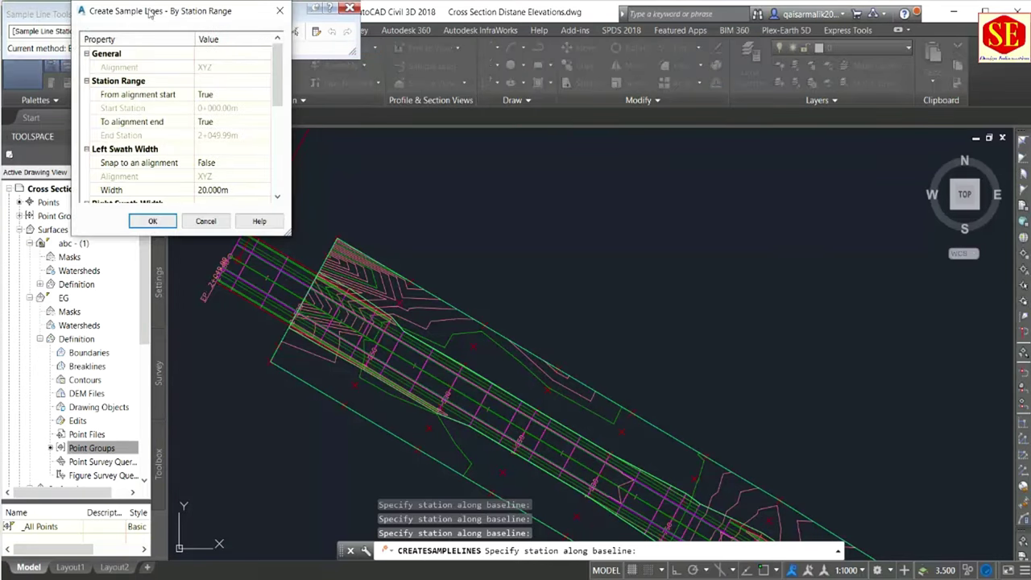
Step: Enlarge the By Station Range settings and set the left swath width to 40 m
{"action": "left_click_drag", "start_coordinate": [149, 14], "coordinate": [636, 153]}
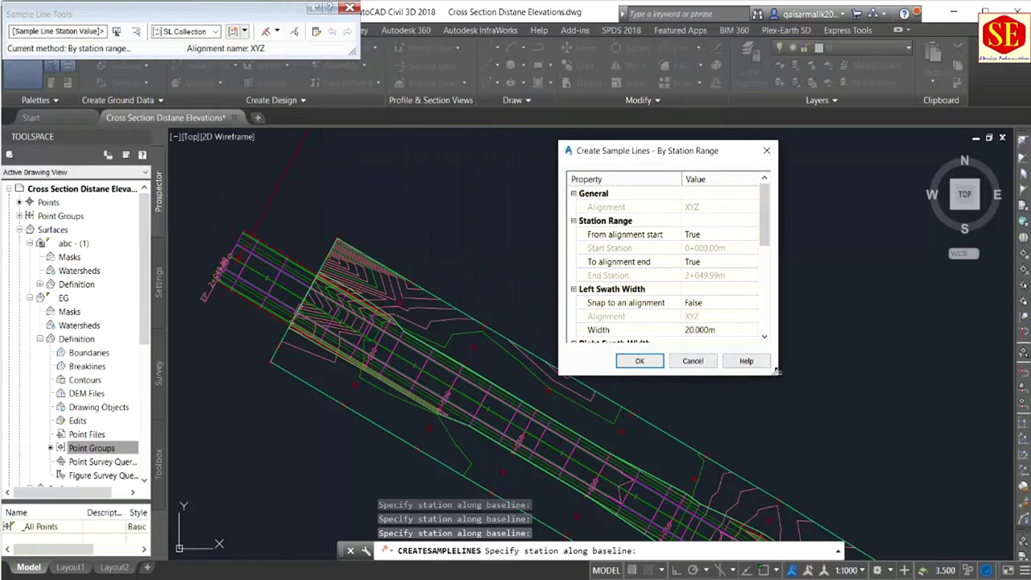
{"action": "left_click_drag", "start_coordinate": [777, 372], "coordinate": [939, 523]}
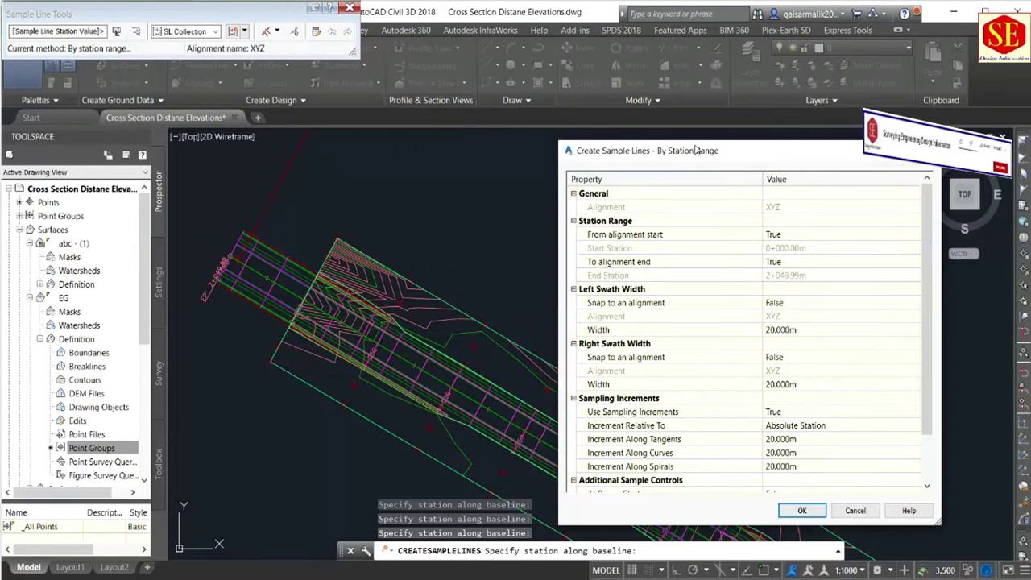
{"action": "left_click_drag", "start_coordinate": [698, 150], "coordinate": [573, 107]}
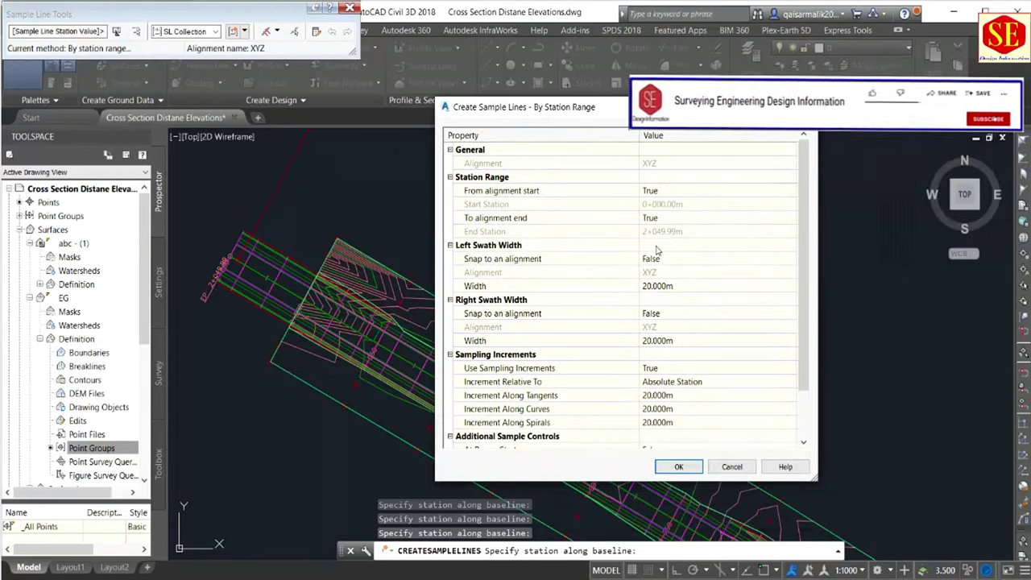
{"action": "left_click", "coordinate": [653, 287]}
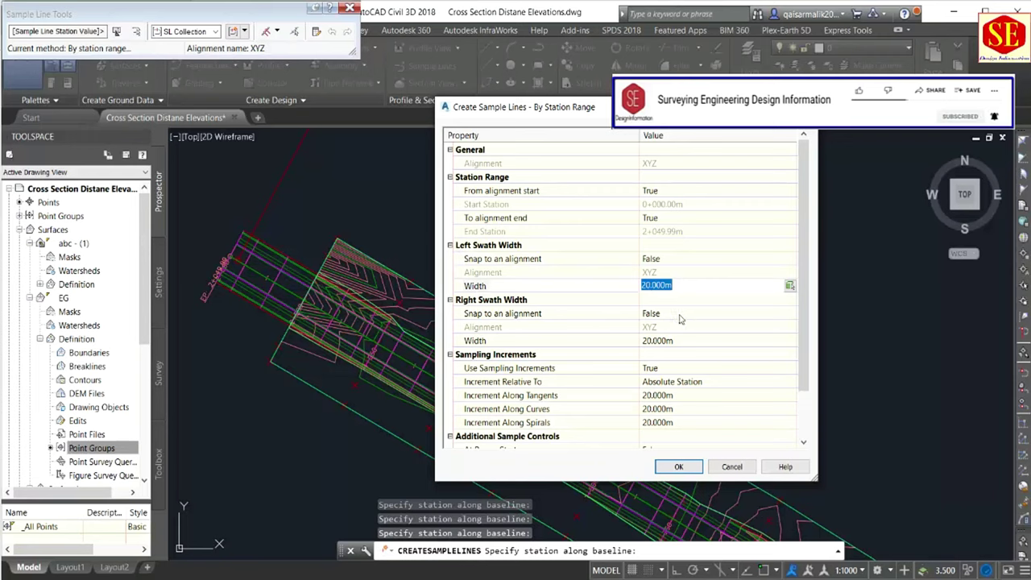
{"action": "left_click", "coordinate": [680, 286]}
{"action": "left_click_drag", "start_coordinate": [693, 286], "coordinate": [599, 284]}
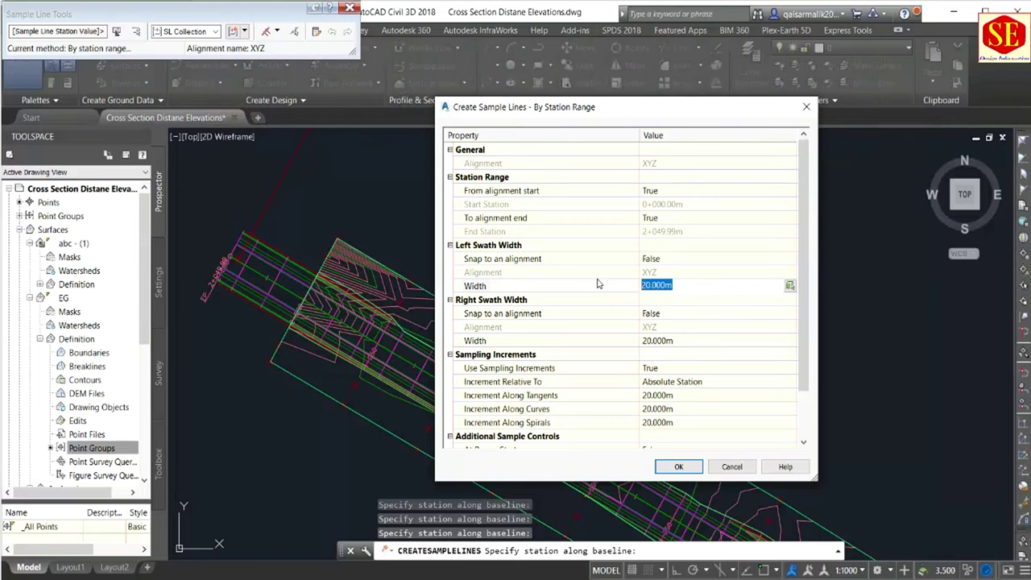
{"action": "type", "text": "40"}
{"action": "left_click", "coordinate": [669, 304]}
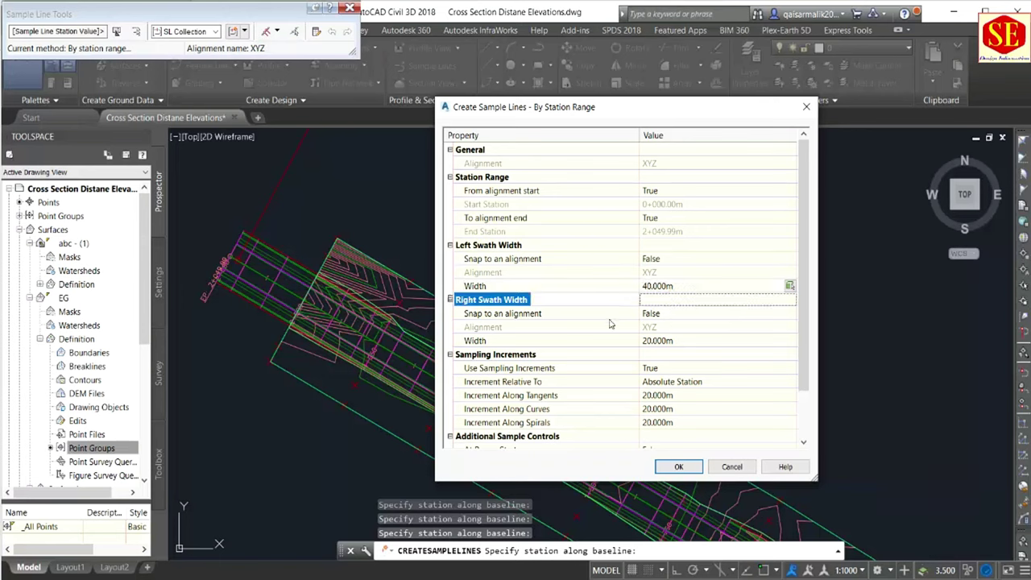
Step: Set the right swath width to 40 m, then switch to the Excel station data
{"action": "left_click", "coordinate": [657, 341]}
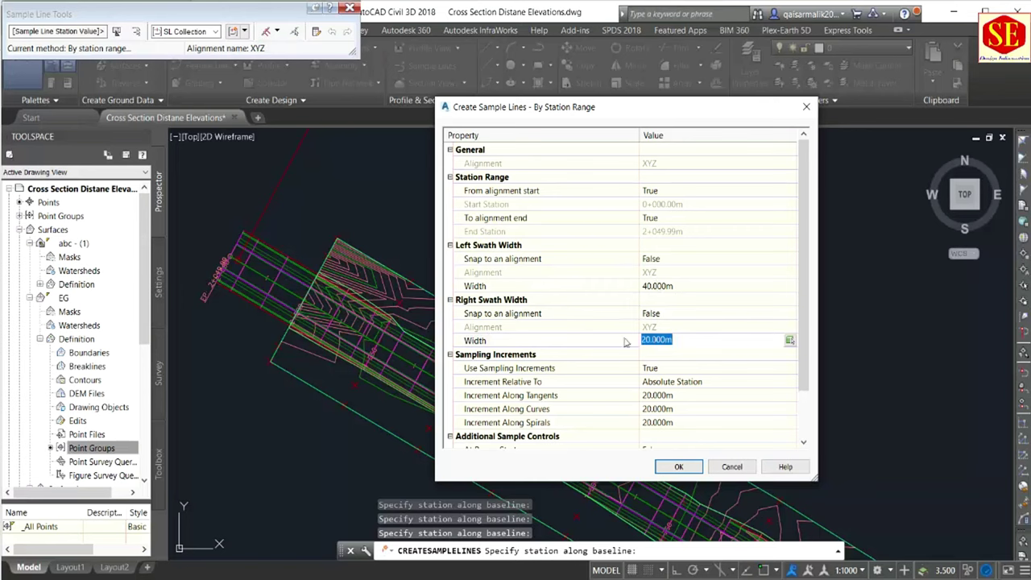
{"action": "type", "text": "40"}
{"action": "left_click", "coordinate": [672, 368]}
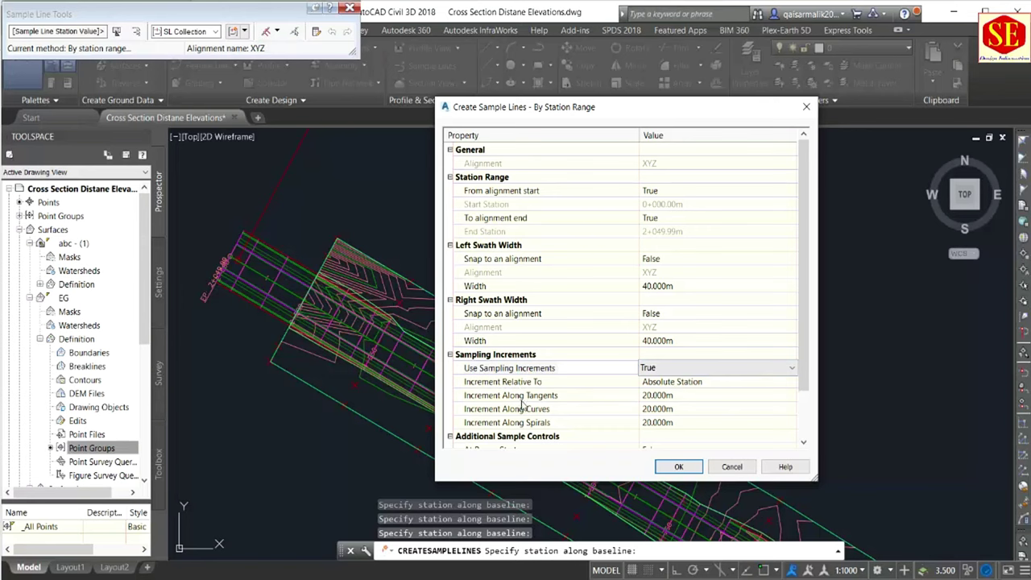
{"action": "left_click", "coordinate": [668, 395]}
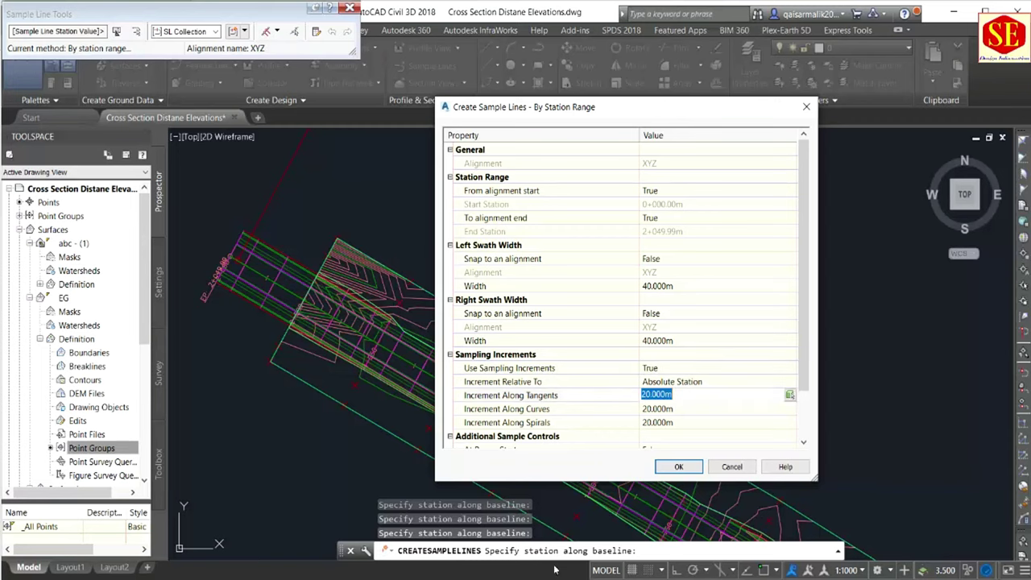
{"action": "key", "text": "alt+Tab"}
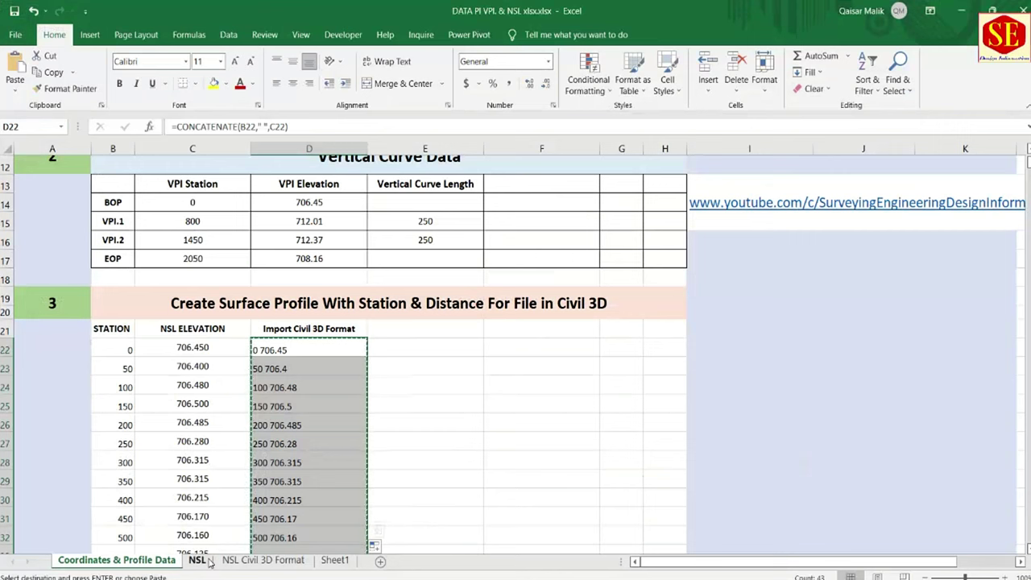
Step: Switch to the NSL sheet to check the 50 m station interval
{"action": "key", "text": "ctrl+Page_Down"}
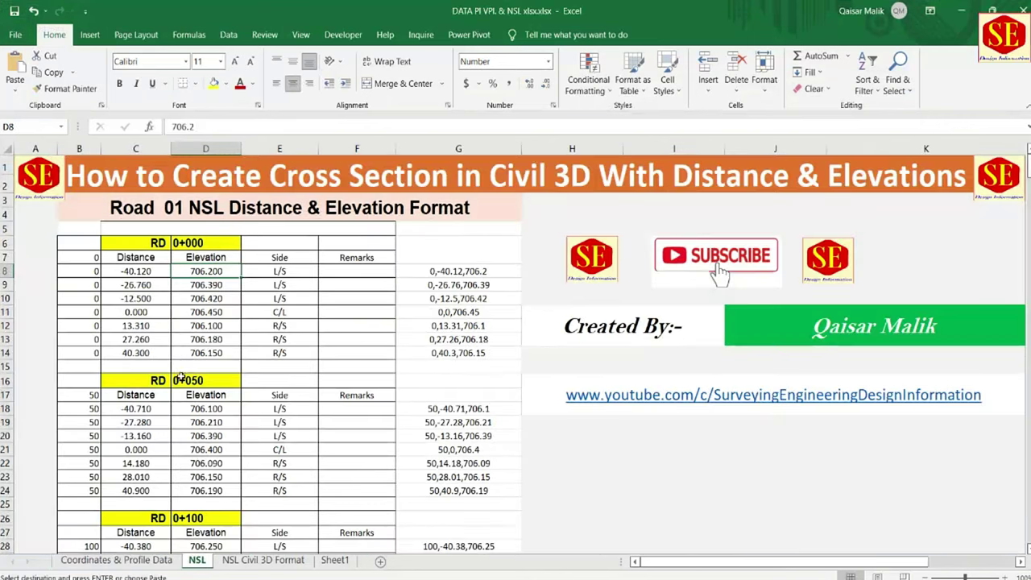
{"action": "scroll", "coordinate": [199, 519], "scroll_direction": "down", "scroll_amount": 3}
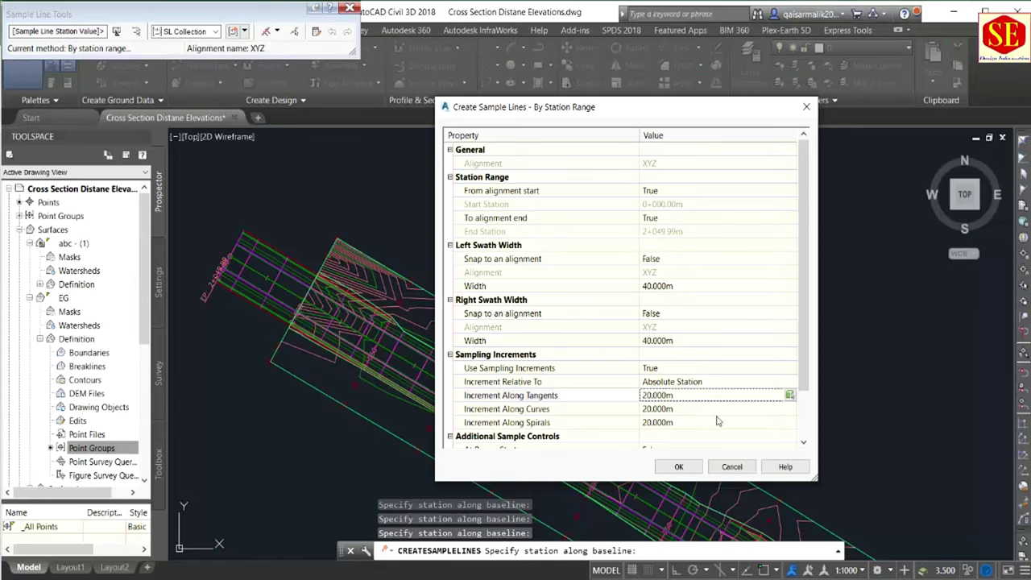
Step: Set the tangent, curve and spiral increments to 50 m
{"action": "left_click", "coordinate": [682, 390]}
{"action": "type", "text": "50"}
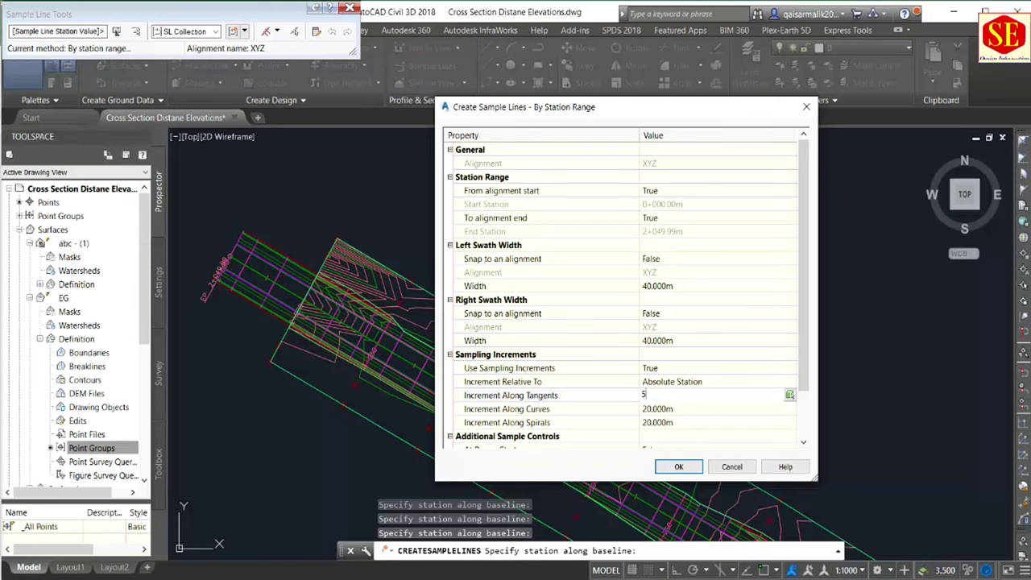
{"action": "left_click", "coordinate": [654, 409]}
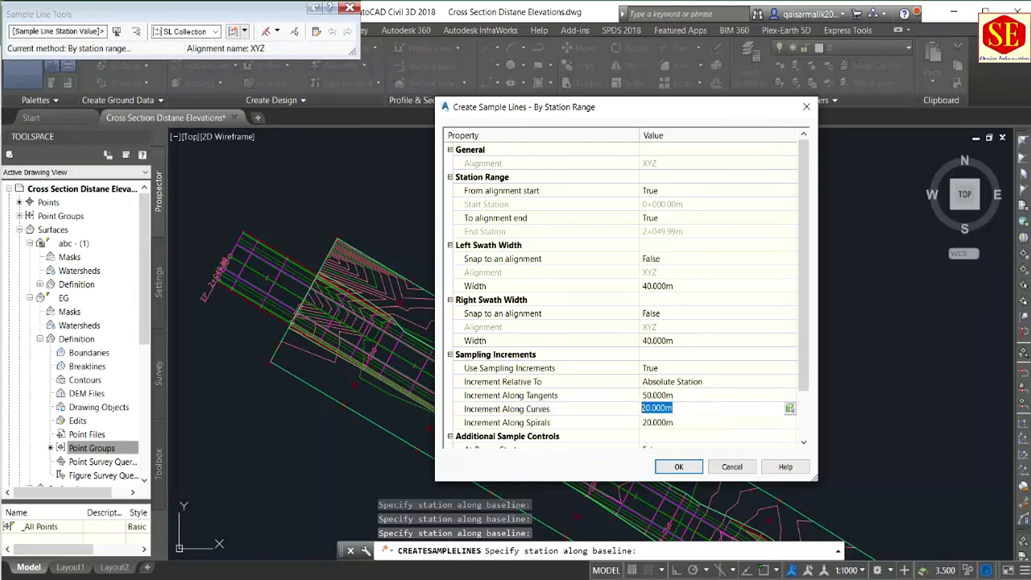
{"action": "type", "text": "50"}
{"action": "left_click", "coordinate": [676, 423]}
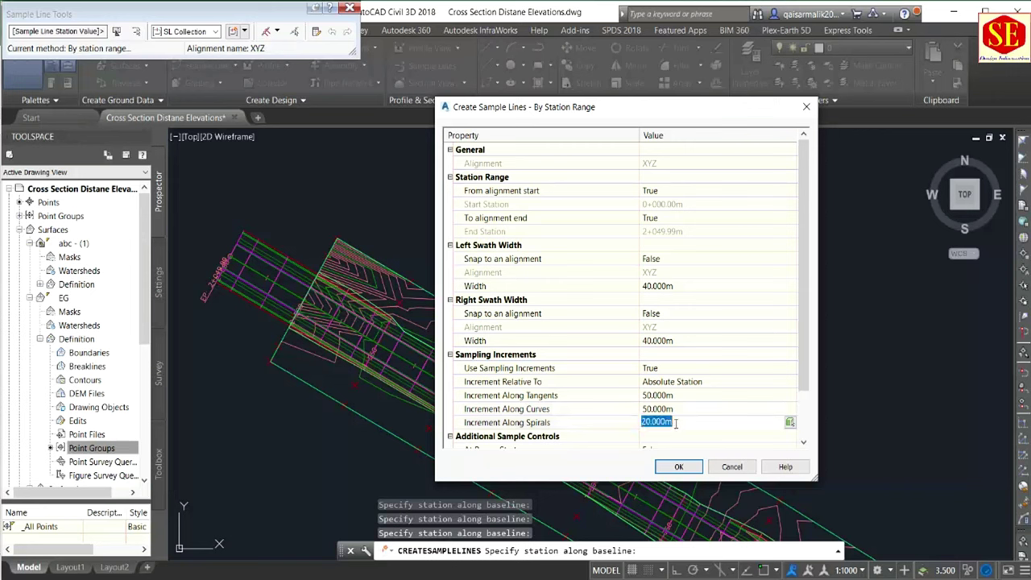
{"action": "type", "text": "50"}
{"action": "key", "text": "Return"}
{"action": "scroll", "coordinate": [746, 387], "scroll_direction": "down", "scroll_amount": 2}
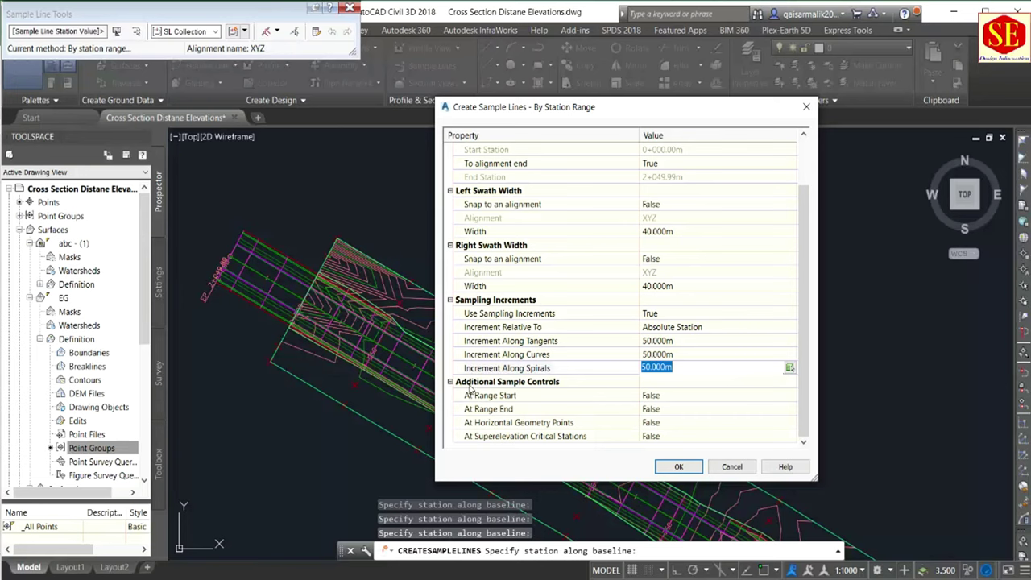
Step: Set range start, range end, horizontal geometry points and superelevation critical stations to True
{"action": "left_click", "coordinate": [648, 396]}
{"action": "left_click", "coordinate": [648, 395]}
{"action": "left_click", "coordinate": [657, 422]}
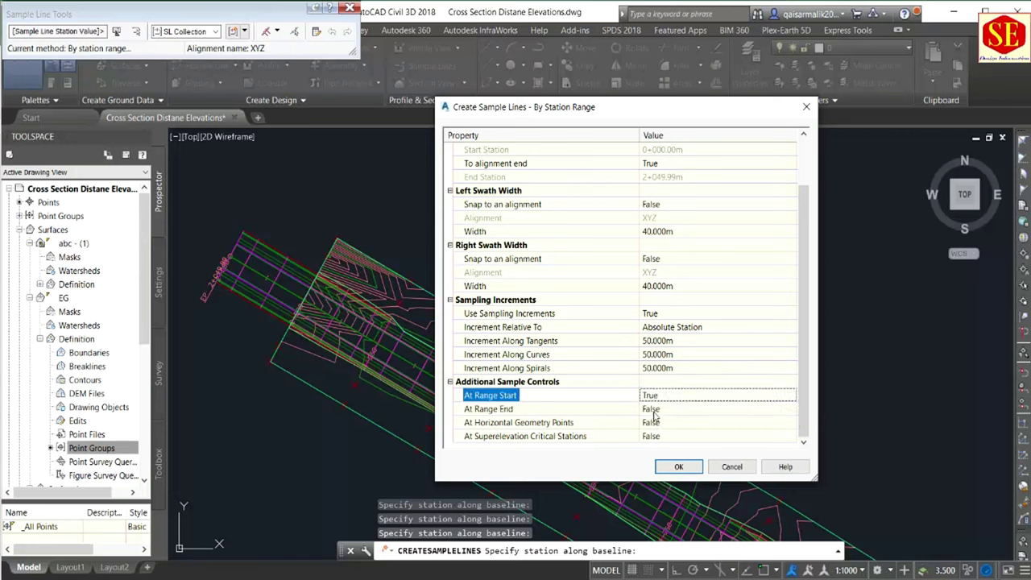
{"action": "left_click", "coordinate": [651, 409]}
{"action": "left_click", "coordinate": [651, 409]}
{"action": "left_click", "coordinate": [651, 431]}
{"action": "left_click", "coordinate": [651, 423]}
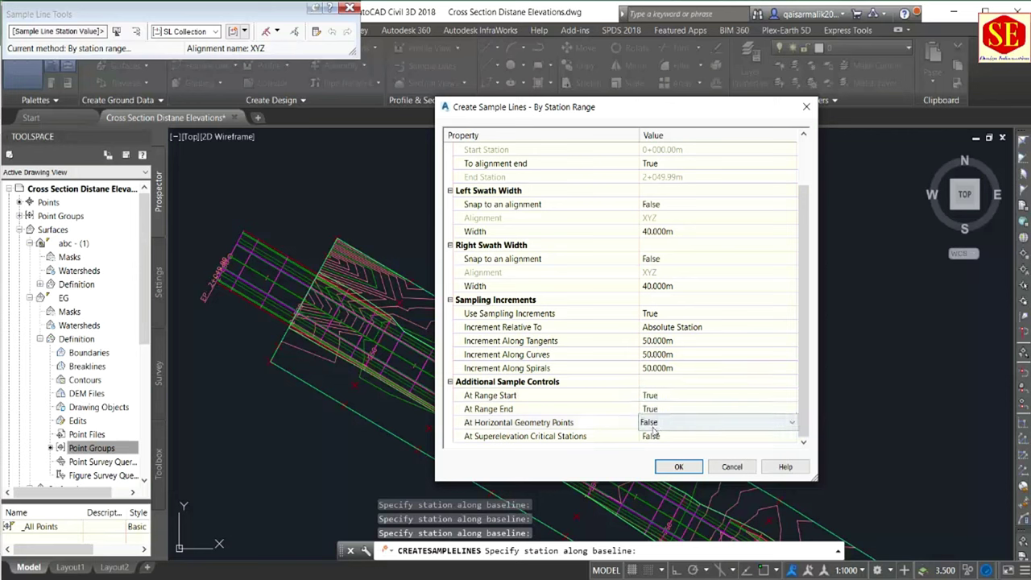
{"action": "left_click", "coordinate": [651, 423]}
{"action": "left_click", "coordinate": [651, 449]}
{"action": "left_click", "coordinate": [651, 436]}
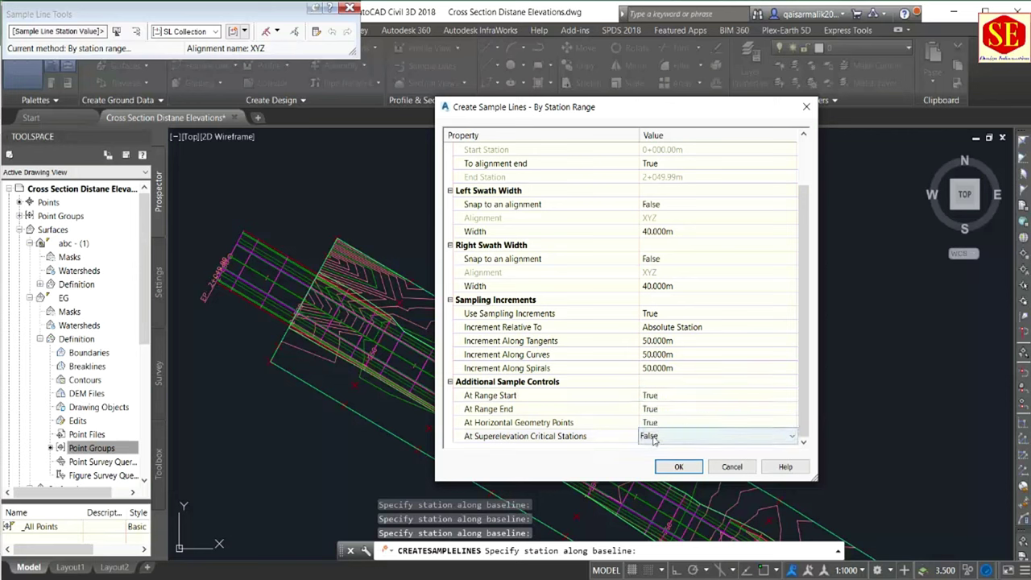
{"action": "left_click", "coordinate": [651, 435]}
{"action": "left_click", "coordinate": [654, 459]}
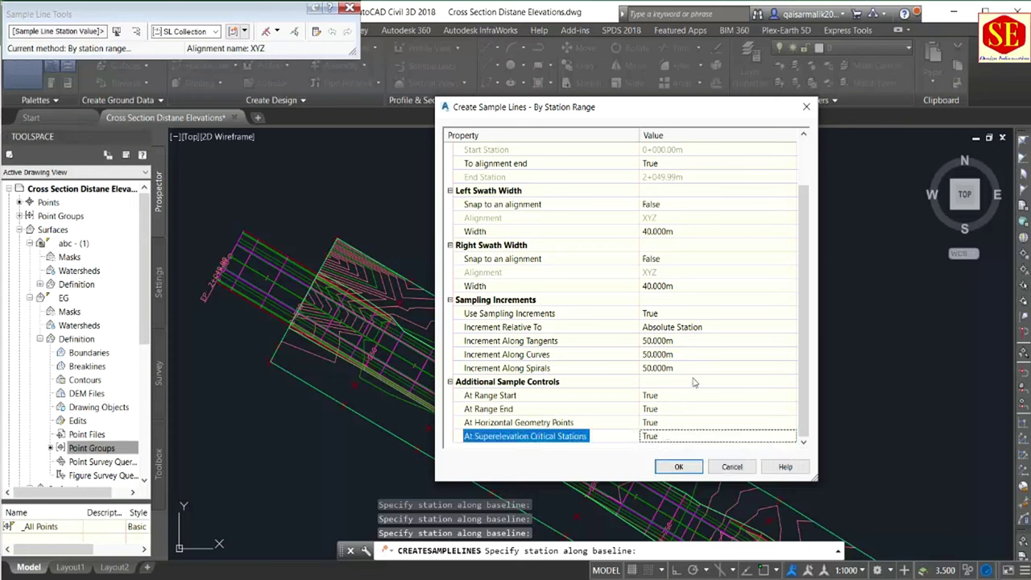
{"action": "scroll", "coordinate": [677, 408], "scroll_direction": "up", "scroll_amount": 2}
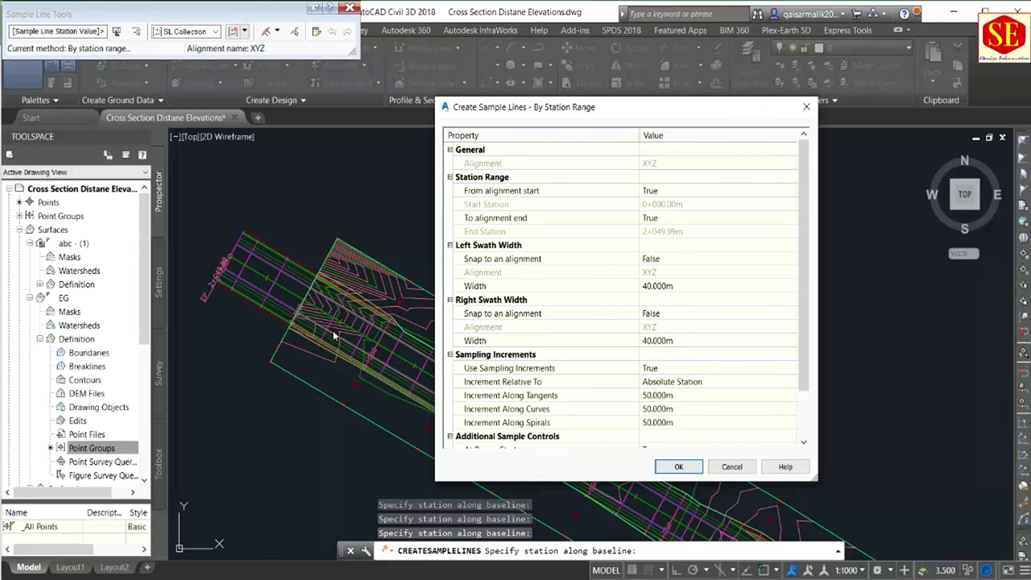
Step: Create the station-range sample lines and end the sample line command
{"action": "left_click", "coordinate": [679, 467]}
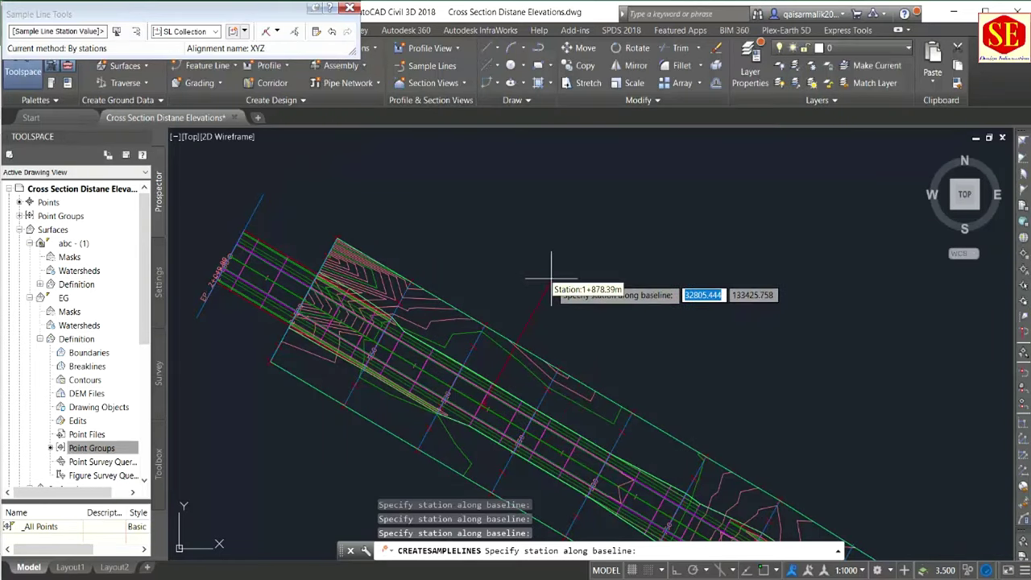
{"action": "scroll", "coordinate": [550, 278], "scroll_direction": "down", "scroll_amount": 2}
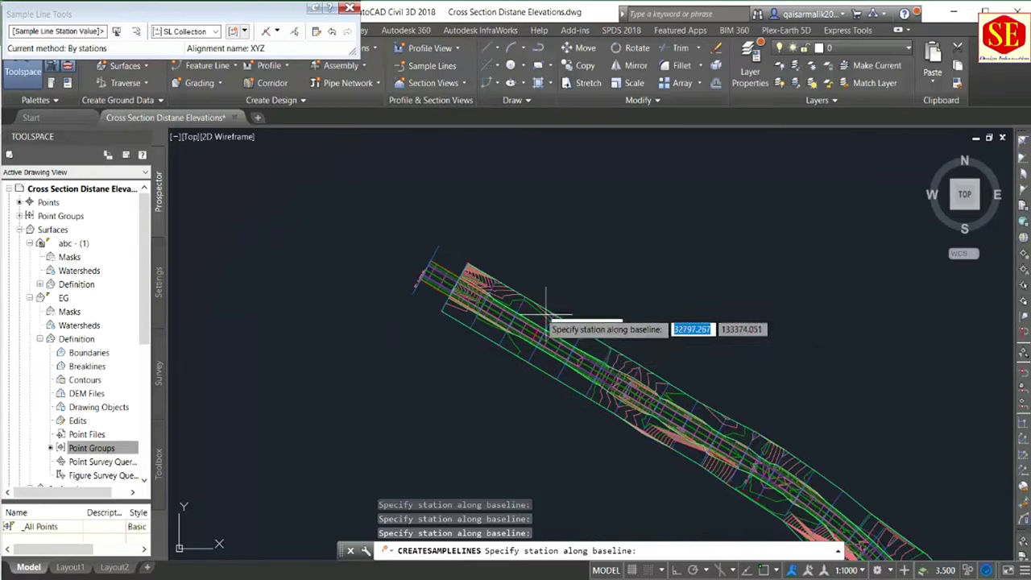
{"action": "scroll", "coordinate": [513, 306], "scroll_direction": "down", "scroll_amount": 2}
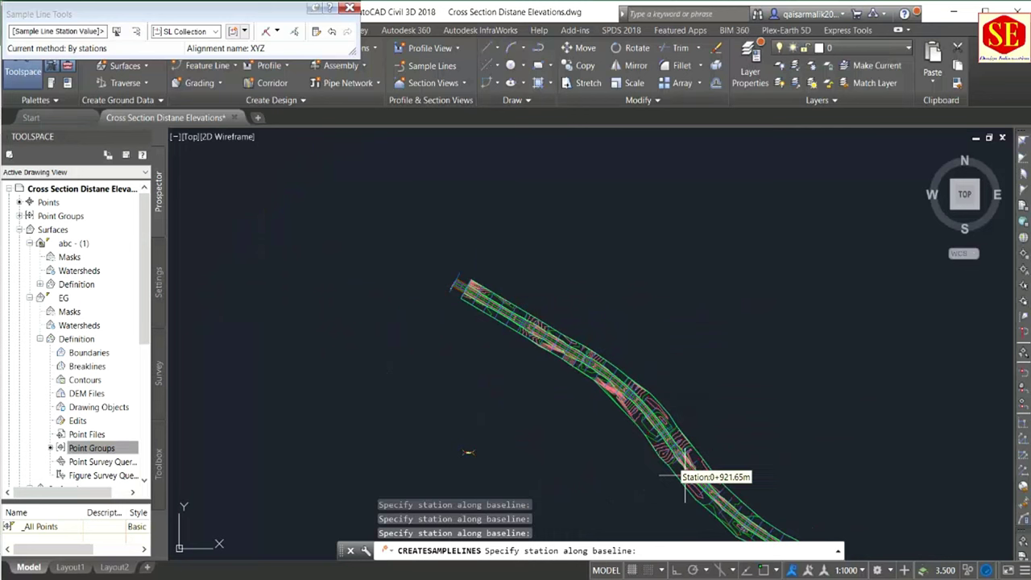
{"action": "scroll", "coordinate": [620, 398], "scroll_direction": "down", "scroll_amount": 2}
{"action": "scroll", "coordinate": [633, 395], "scroll_direction": "up", "scroll_amount": 4}
{"action": "scroll", "coordinate": [532, 354], "scroll_direction": "up", "scroll_amount": 3}
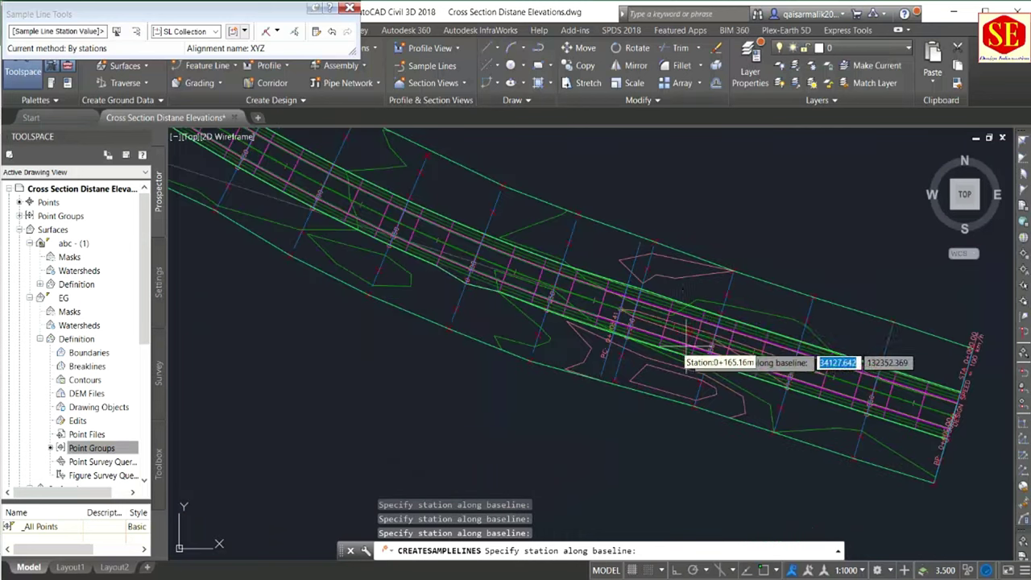
{"action": "scroll", "coordinate": [646, 239], "scroll_direction": "up", "scroll_amount": 2}
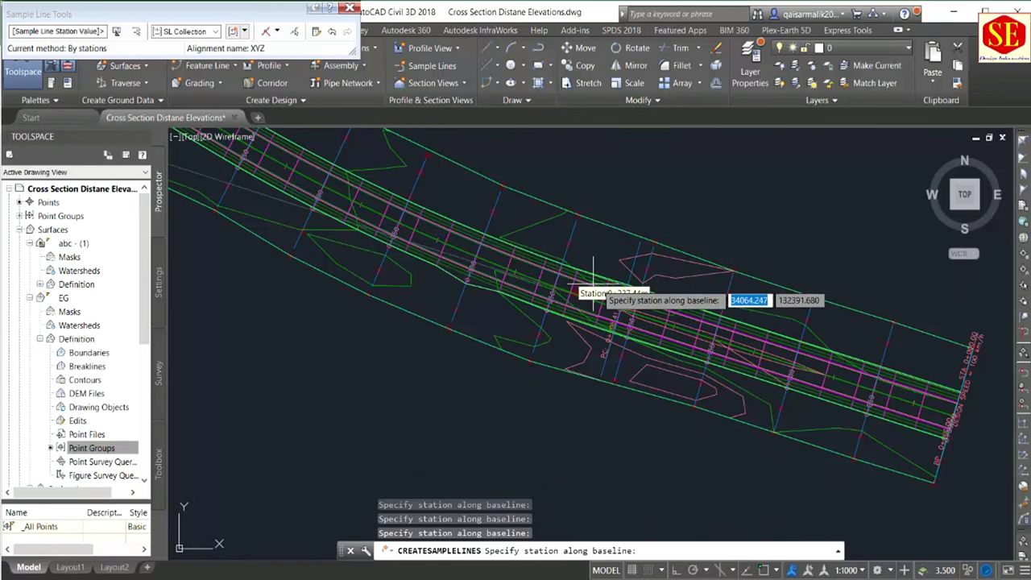
{"action": "scroll", "coordinate": [602, 363], "scroll_direction": "down", "scroll_amount": 2}
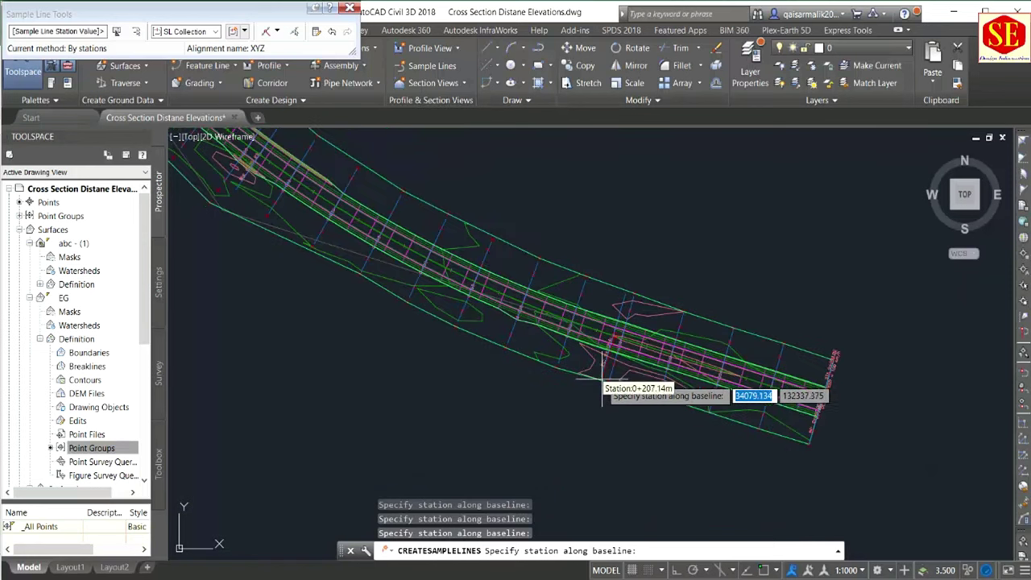
{"action": "scroll", "coordinate": [602, 370], "scroll_direction": "down", "scroll_amount": 2}
{"action": "key", "text": "Escape"}
Step: Zoom and pan along the corridor to check the sample line station labels near 1+800
{"action": "scroll", "coordinate": [621, 305], "scroll_direction": "up", "scroll_amount": 5}
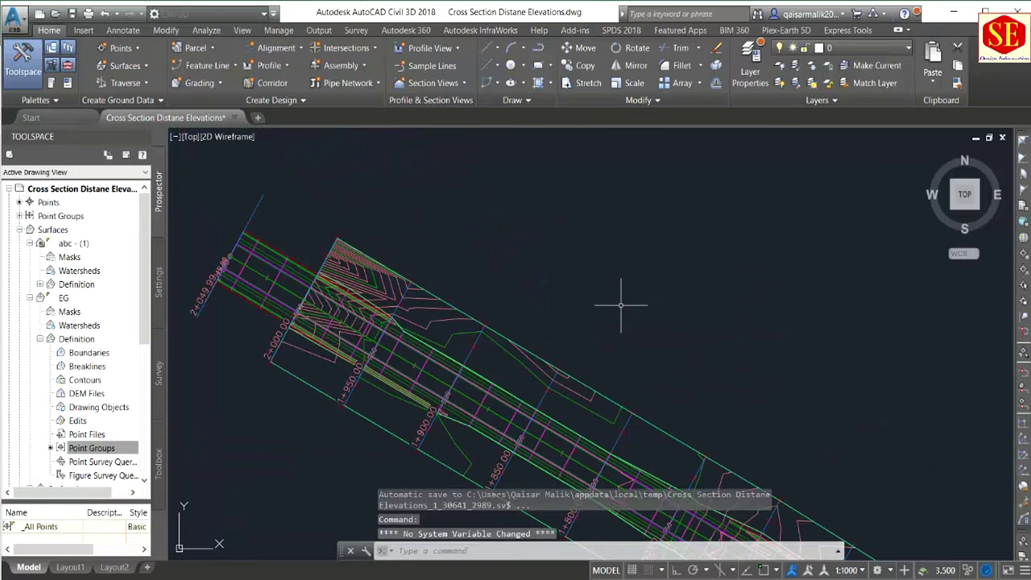
{"action": "middle_click_drag", "start_coordinate": [415, 445], "coordinate": [455, 357]}
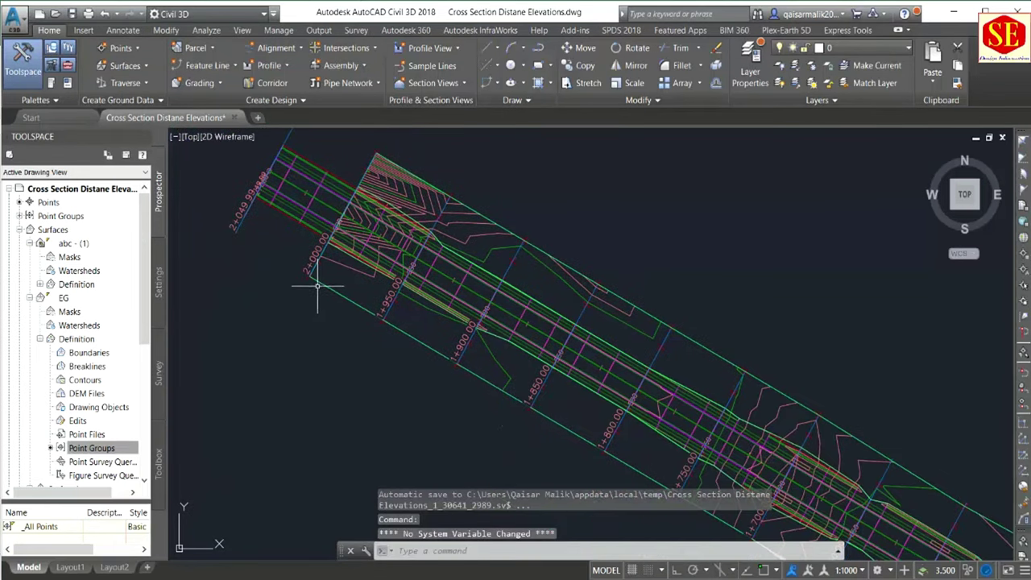
{"action": "scroll", "coordinate": [435, 290], "scroll_direction": "up", "scroll_amount": 1}
{"action": "scroll", "coordinate": [534, 336], "scroll_direction": "up", "scroll_amount": 1}
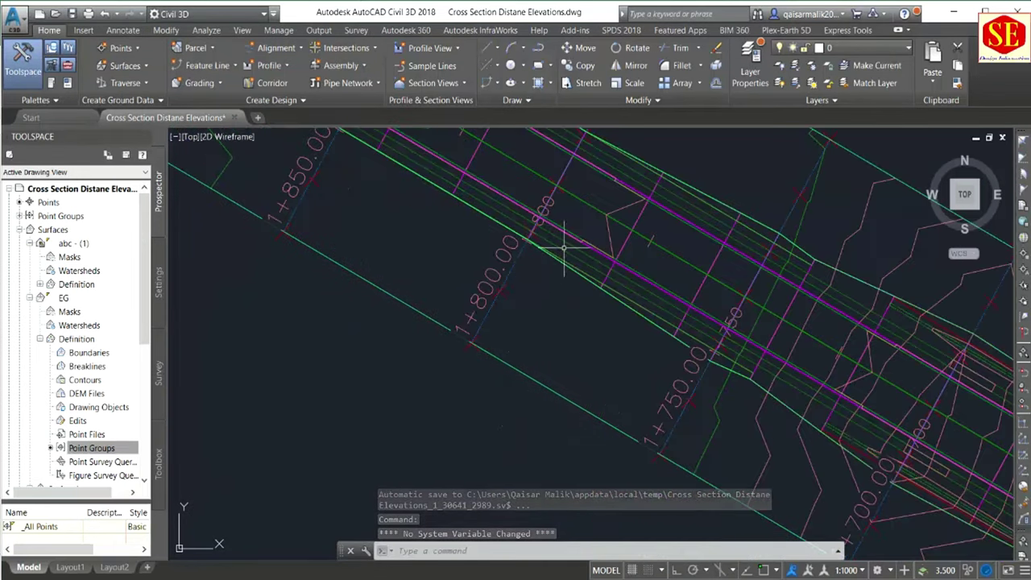
{"action": "scroll", "coordinate": [507, 354], "scroll_direction": "up", "scroll_amount": 2}
{"action": "scroll", "coordinate": [568, 216], "scroll_direction": "up", "scroll_amount": 1}
{"action": "scroll", "coordinate": [529, 265], "scroll_direction": "up", "scroll_amount": 1}
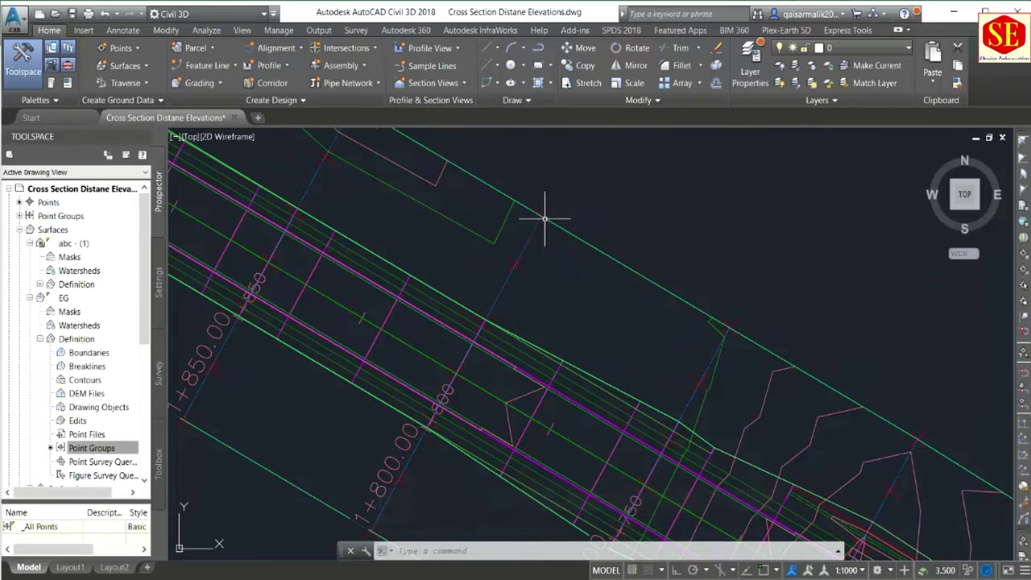
{"action": "scroll", "coordinate": [545, 216], "scroll_direction": "up", "scroll_amount": 1}
{"action": "scroll", "coordinate": [515, 282], "scroll_direction": "down", "scroll_amount": 2}
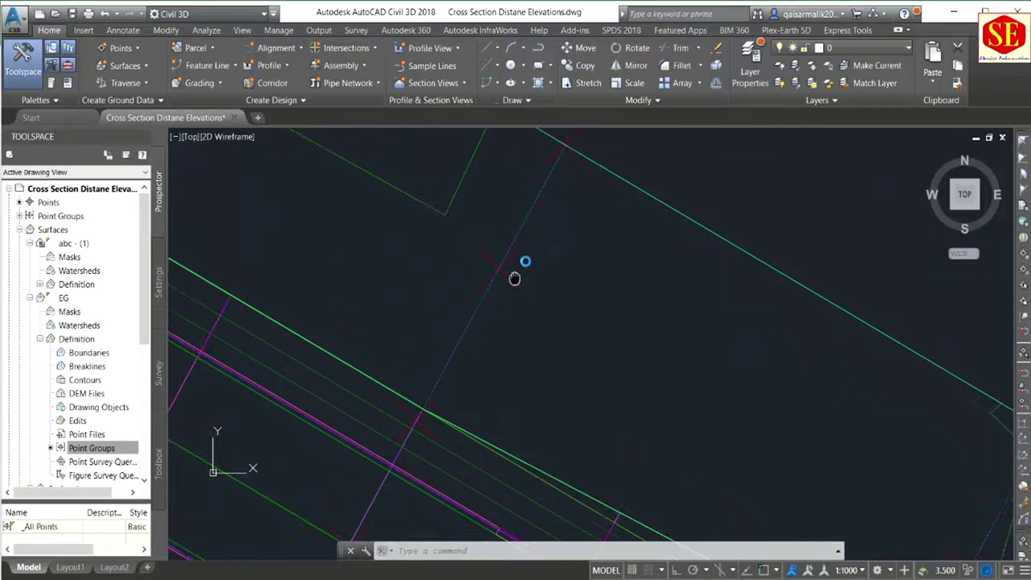
{"action": "scroll", "coordinate": [467, 394], "scroll_direction": "up", "scroll_amount": 2}
{"action": "scroll", "coordinate": [467, 394], "scroll_direction": "down", "scroll_amount": 2}
{"action": "scroll", "coordinate": [507, 219], "scroll_direction": "up", "scroll_amount": 2}
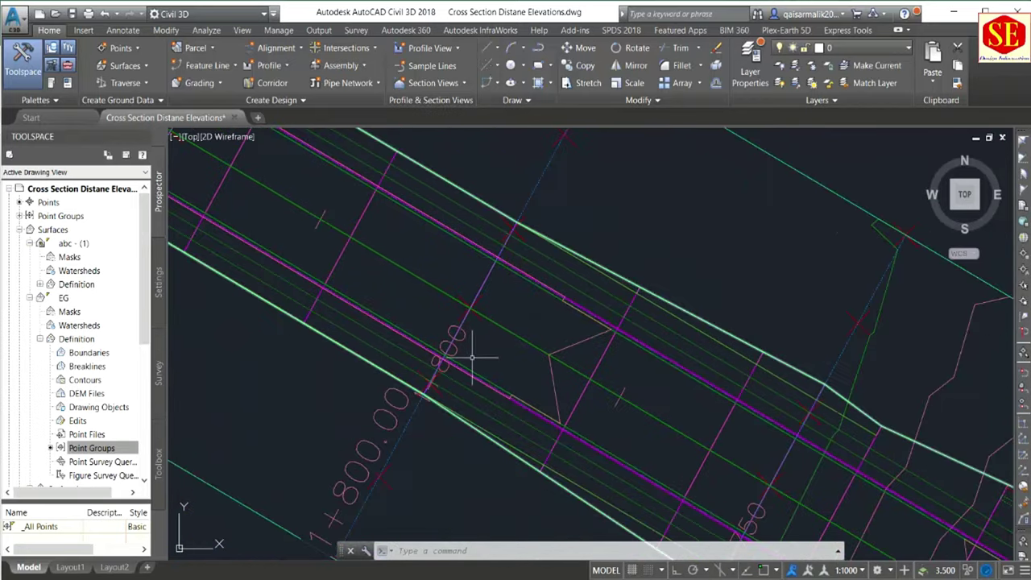
{"action": "middle_click_drag", "start_coordinate": [472, 357], "coordinate": [487, 318]}
{"action": "scroll", "coordinate": [487, 318], "scroll_direction": "up", "scroll_amount": 1}
{"action": "scroll", "coordinate": [564, 379], "scroll_direction": "down", "scroll_amount": 2}
{"action": "scroll", "coordinate": [641, 439], "scroll_direction": "up", "scroll_amount": 1}
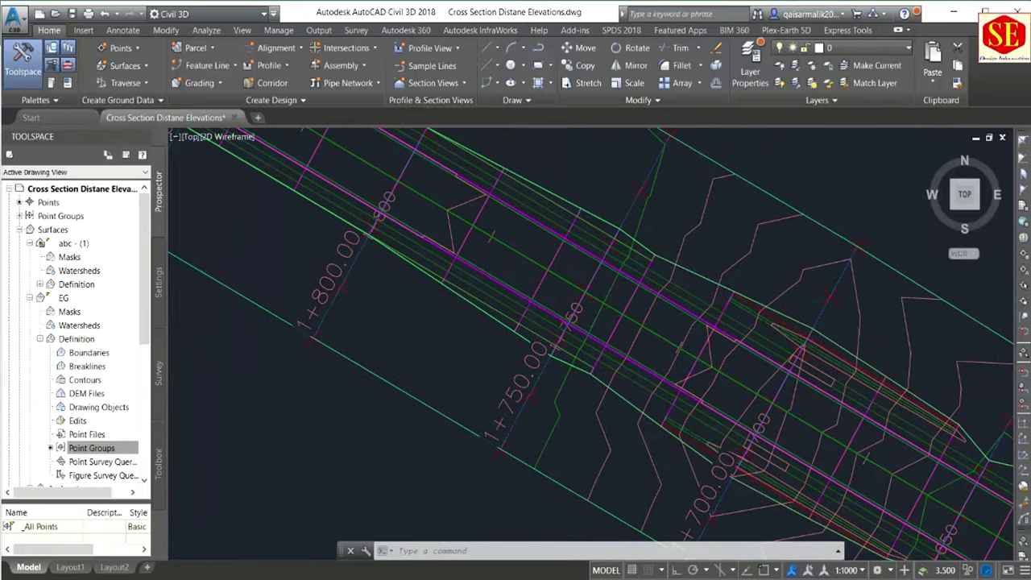
{"action": "scroll", "coordinate": [566, 352], "scroll_direction": "up", "scroll_amount": 2}
{"action": "scroll", "coordinate": [617, 391], "scroll_direction": "up", "scroll_amount": 1}
{"action": "scroll", "coordinate": [612, 403], "scroll_direction": "up", "scroll_amount": 1}
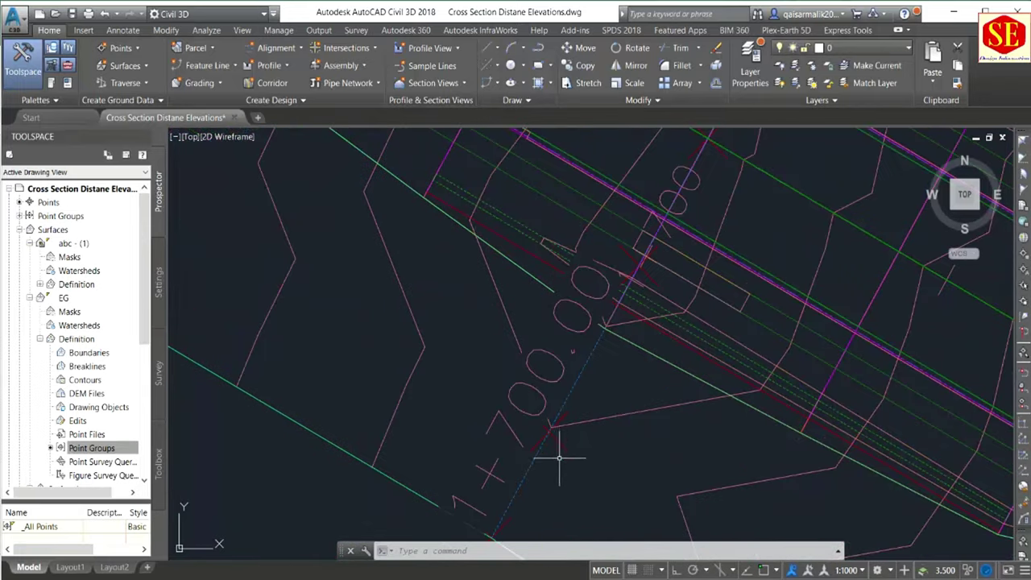
{"action": "scroll", "coordinate": [554, 445], "scroll_direction": "down", "scroll_amount": 1}
{"action": "scroll", "coordinate": [590, 386], "scroll_direction": "down", "scroll_amount": 1}
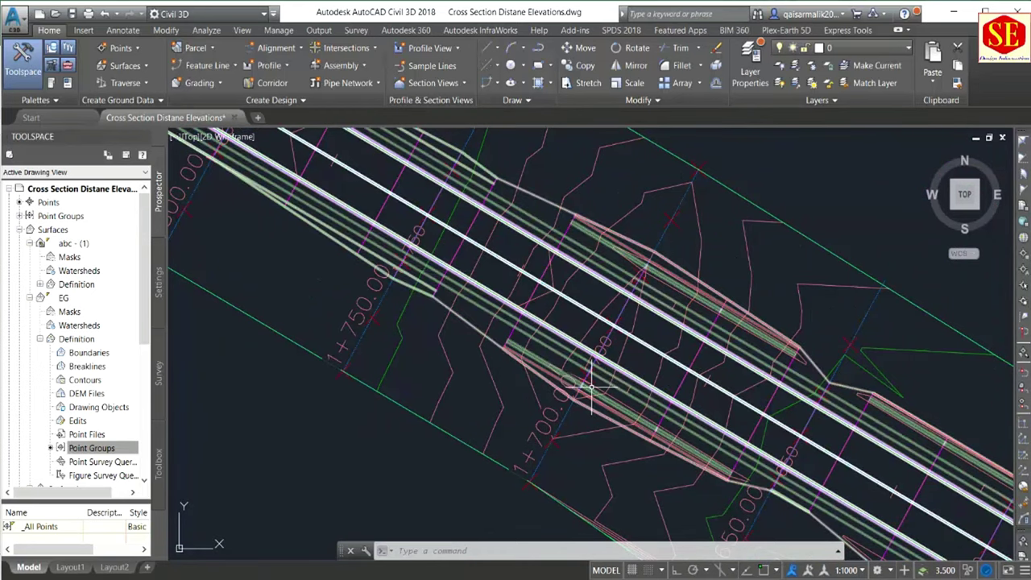
{"action": "scroll", "coordinate": [590, 388], "scroll_direction": "down", "scroll_amount": 2}
{"action": "scroll", "coordinate": [563, 329], "scroll_direction": "up", "scroll_amount": 1}
{"action": "scroll", "coordinate": [564, 330], "scroll_direction": "up", "scroll_amount": 1}
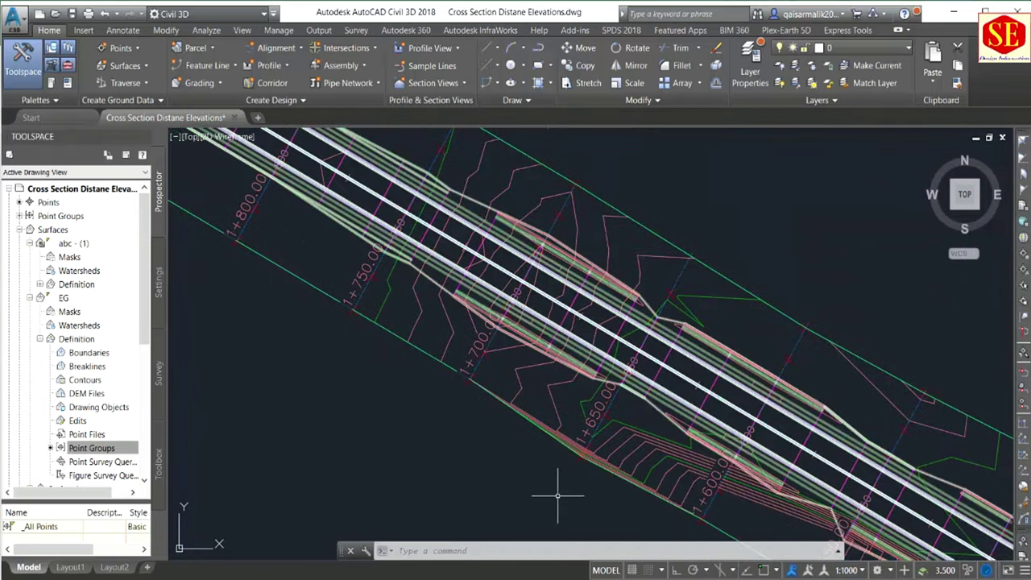
{"action": "scroll", "coordinate": [552, 490], "scroll_direction": "down", "scroll_amount": 2}
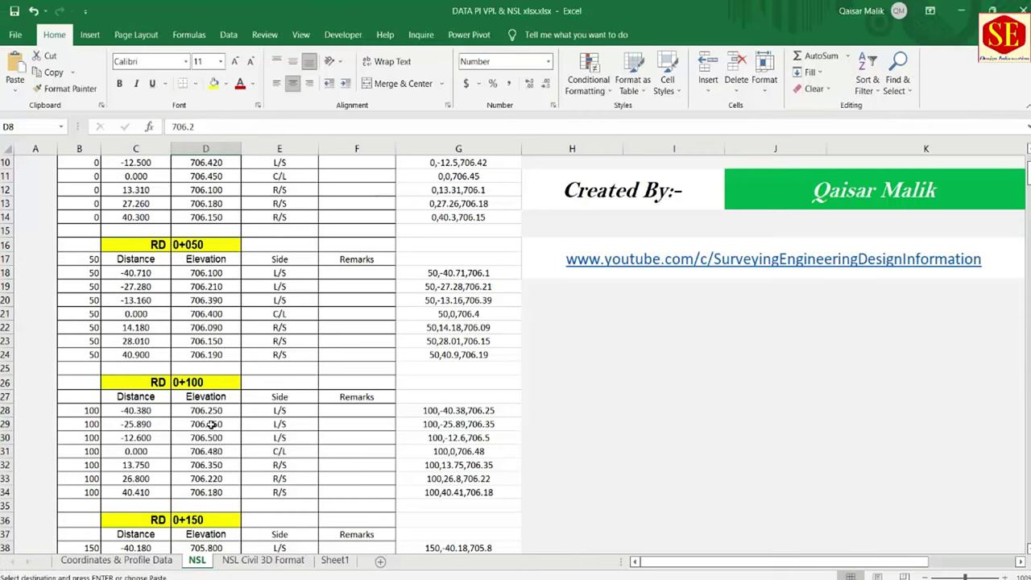
{"action": "scroll", "coordinate": [196, 381], "scroll_direction": "down", "scroll_amount": 2}
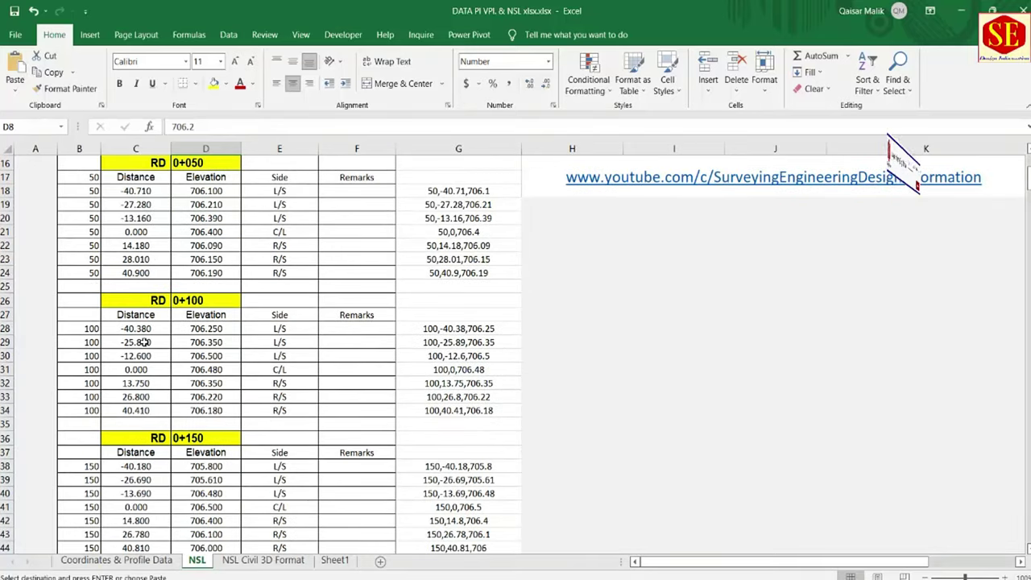
Step: Return to the Civil 3D drawing and inspect the sample lines around stations 1+400 to 1+300
{"action": "key", "text": "alt+Tab"}
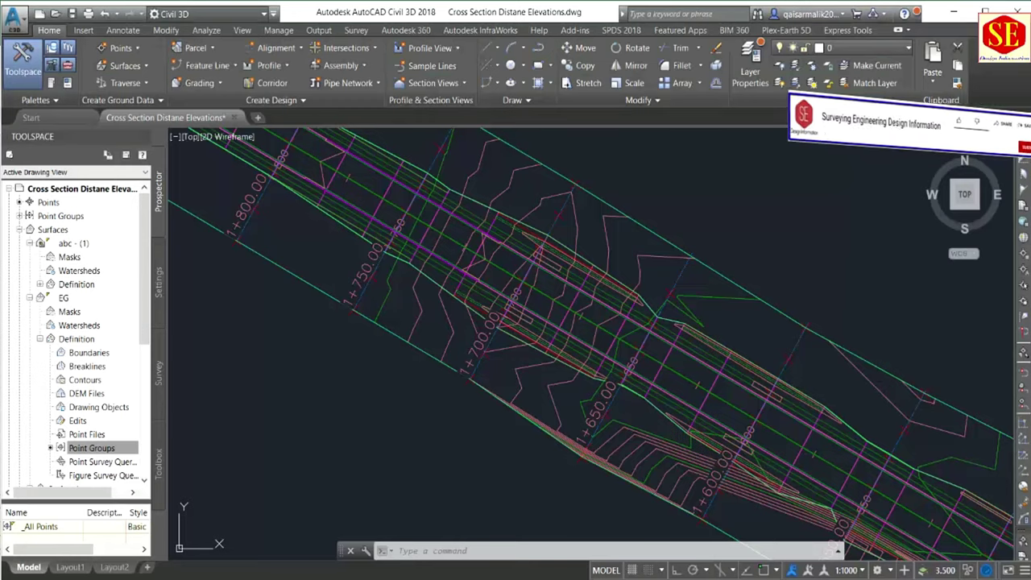
{"action": "scroll", "coordinate": [773, 403], "scroll_direction": "up", "scroll_amount": 1}
{"action": "scroll", "coordinate": [601, 328], "scroll_direction": "up", "scroll_amount": 1}
{"action": "scroll", "coordinate": [601, 328], "scroll_direction": "up", "scroll_amount": 3}
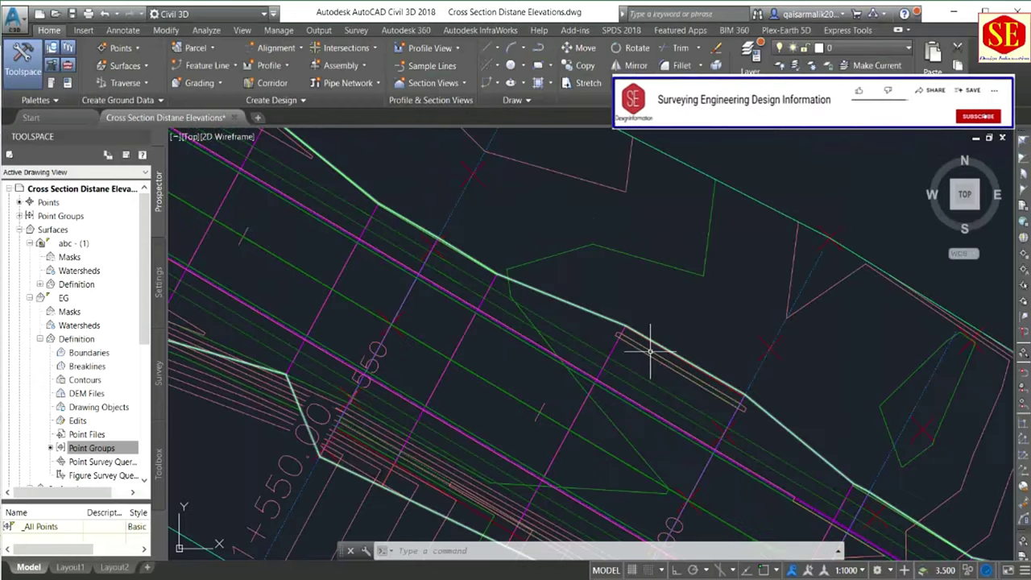
{"action": "scroll", "coordinate": [815, 249], "scroll_direction": "down", "scroll_amount": 1}
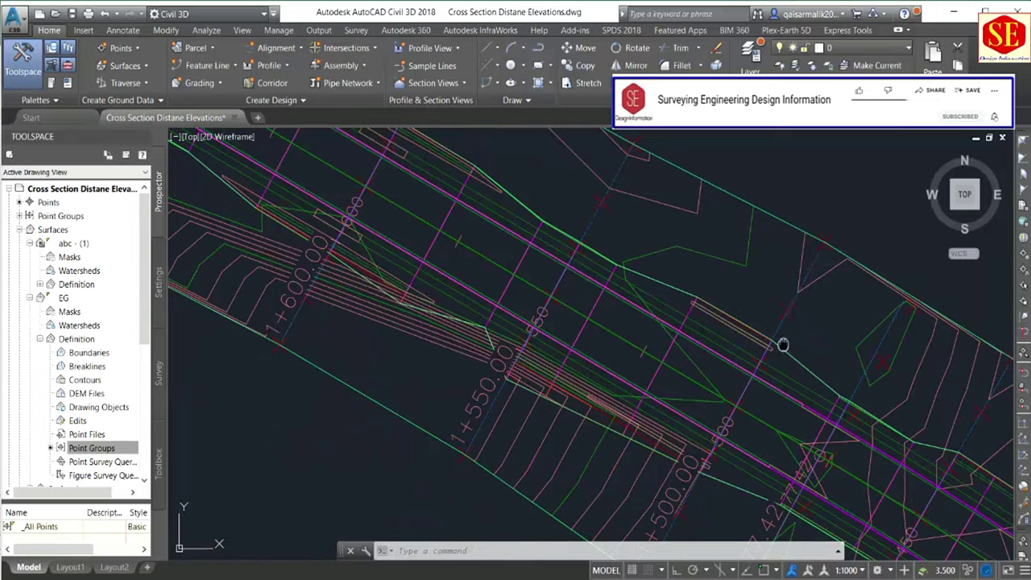
{"action": "middle_click_drag", "start_coordinate": [782, 344], "coordinate": [636, 242]}
{"action": "mouse_move", "coordinate": [720, 299]}
{"action": "middle_mouse_down"}
{"action": "mouse_move", "coordinate": [675, 339]}
{"action": "mouse_move", "coordinate": [608, 258]}
{"action": "middle_mouse_up"}
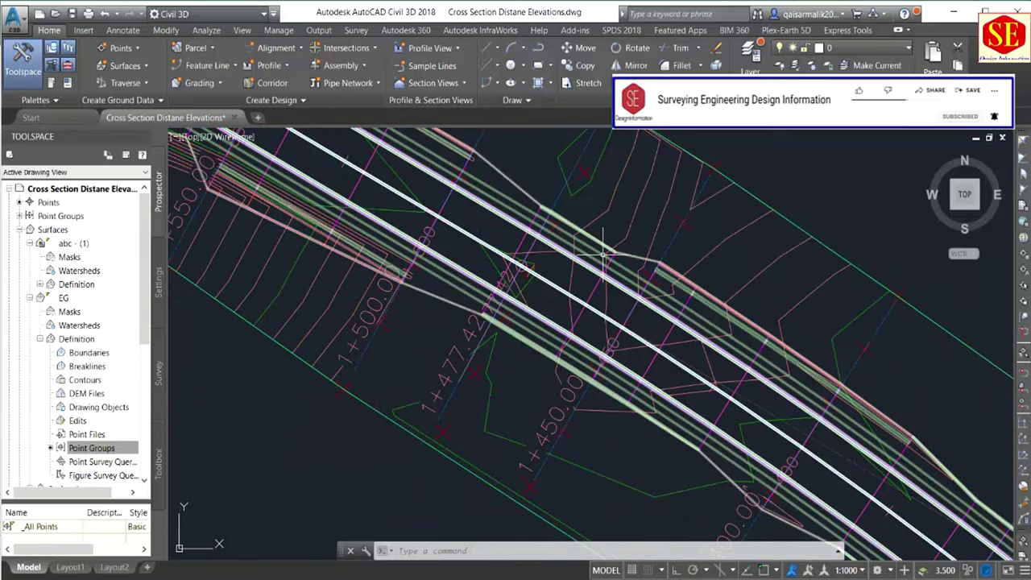
{"action": "middle_click_drag", "start_coordinate": [846, 363], "coordinate": [621, 264]}
{"action": "middle_click_drag", "start_coordinate": [810, 433], "coordinate": [617, 272]}
{"action": "scroll", "coordinate": [617, 272], "scroll_direction": "down", "scroll_amount": 2}
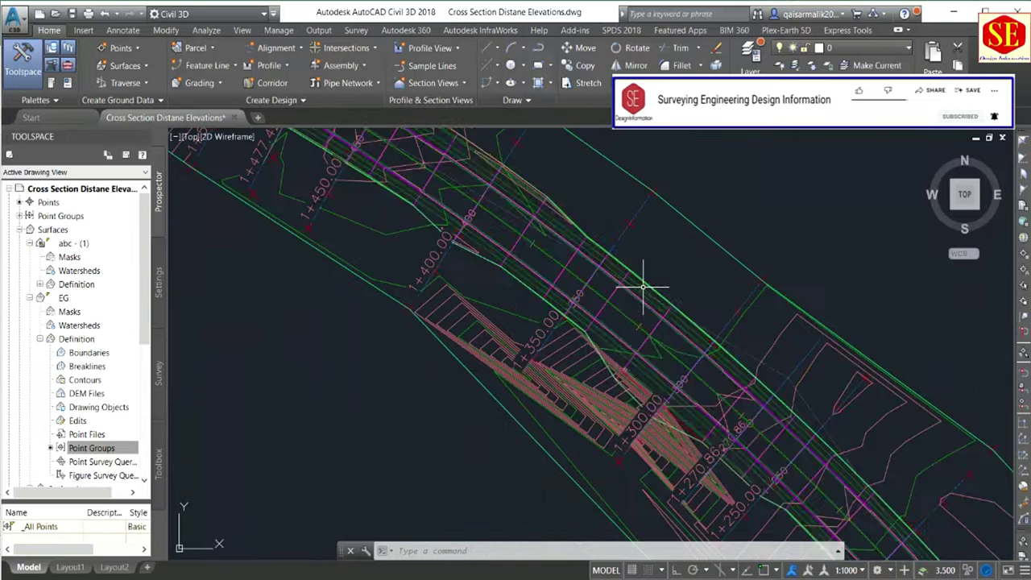
{"action": "scroll", "coordinate": [575, 282], "scroll_direction": "down", "scroll_amount": 2}
Step: Check the sample lines at the curving corridor end, then list the Section Views creation options
{"action": "mouse_move", "coordinate": [529, 231]}
{"action": "middle_mouse_down"}
{"action": "mouse_move", "coordinate": [647, 321]}
{"action": "mouse_move", "coordinate": [605, 257]}
{"action": "middle_mouse_up"}
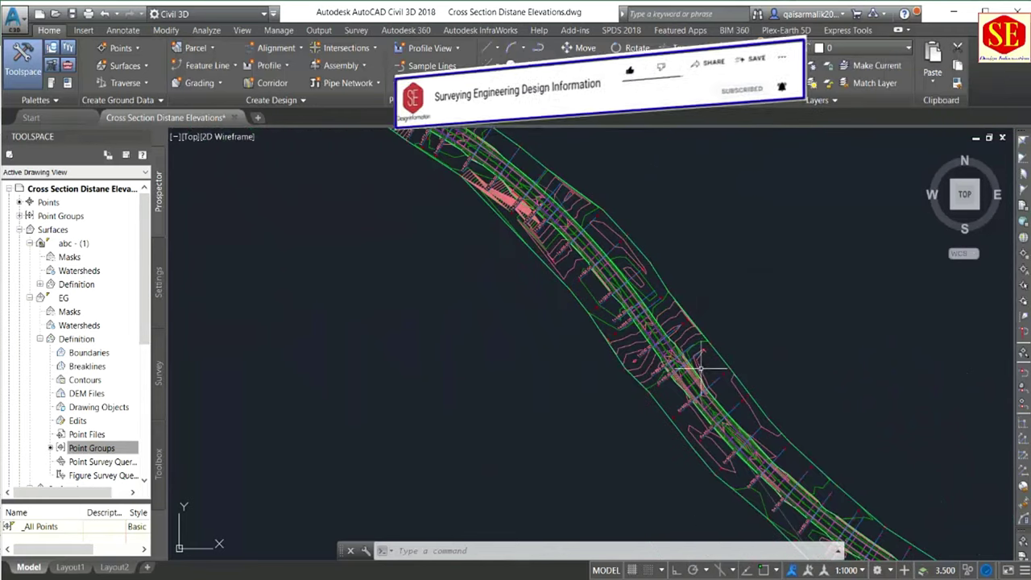
{"action": "middle_click_drag", "start_coordinate": [690, 368], "coordinate": [571, 212]}
{"action": "middle_click_drag", "start_coordinate": [792, 373], "coordinate": [654, 287]}
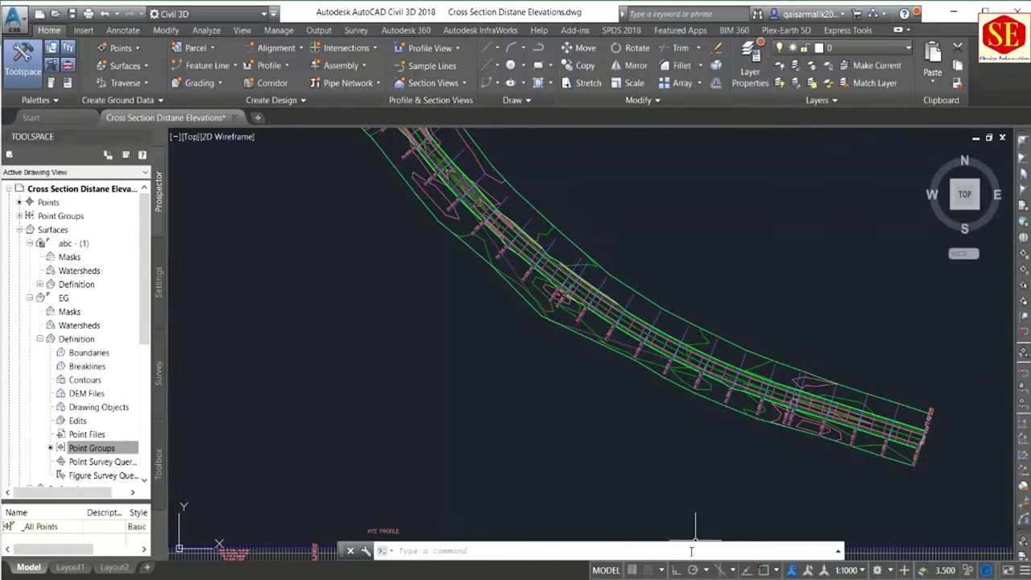
{"action": "scroll", "coordinate": [506, 287], "scroll_direction": "down", "scroll_amount": 4}
{"action": "scroll", "coordinate": [502, 271], "scroll_direction": "up", "scroll_amount": 5}
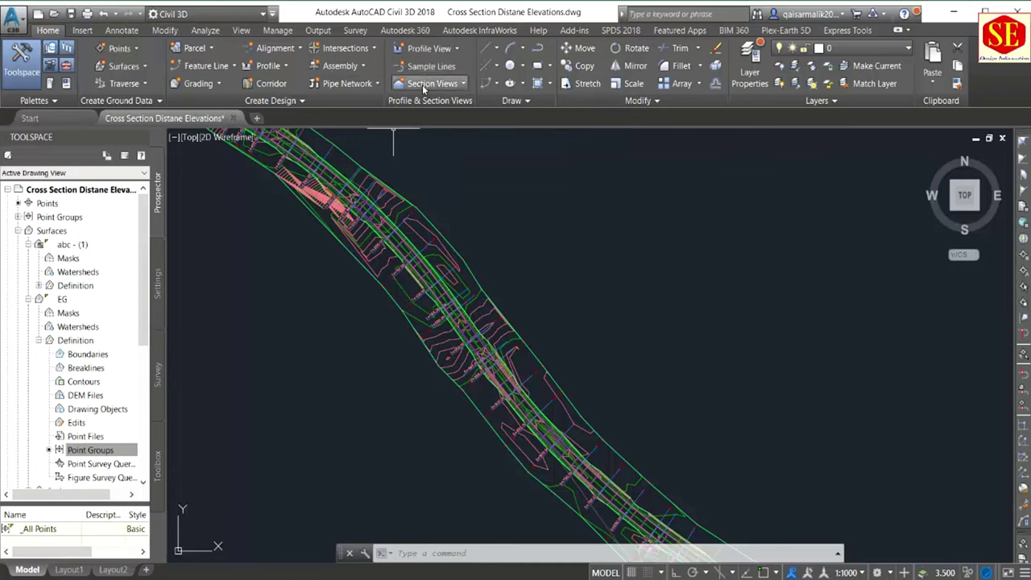
{"action": "left_click", "coordinate": [464, 84]}
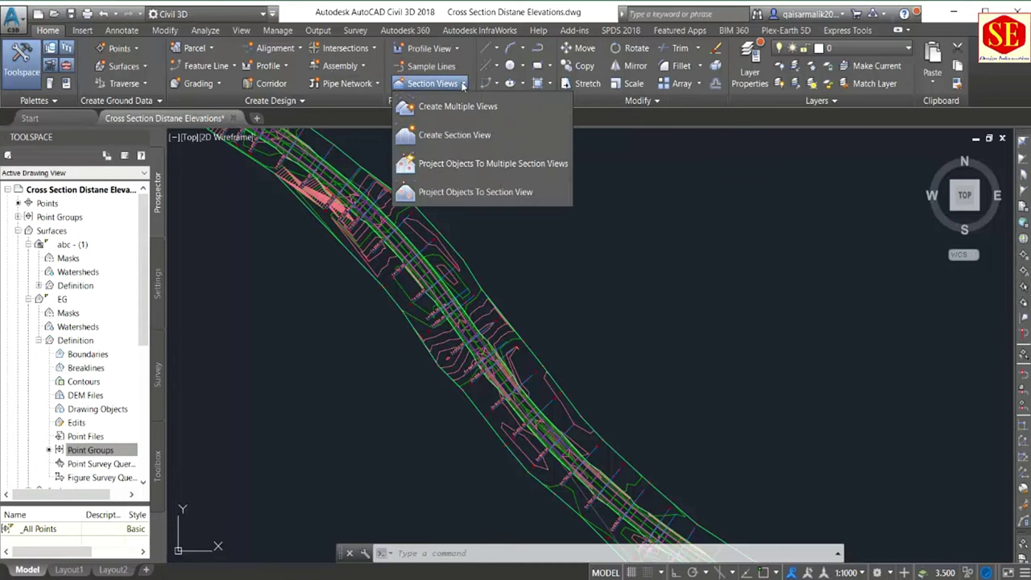
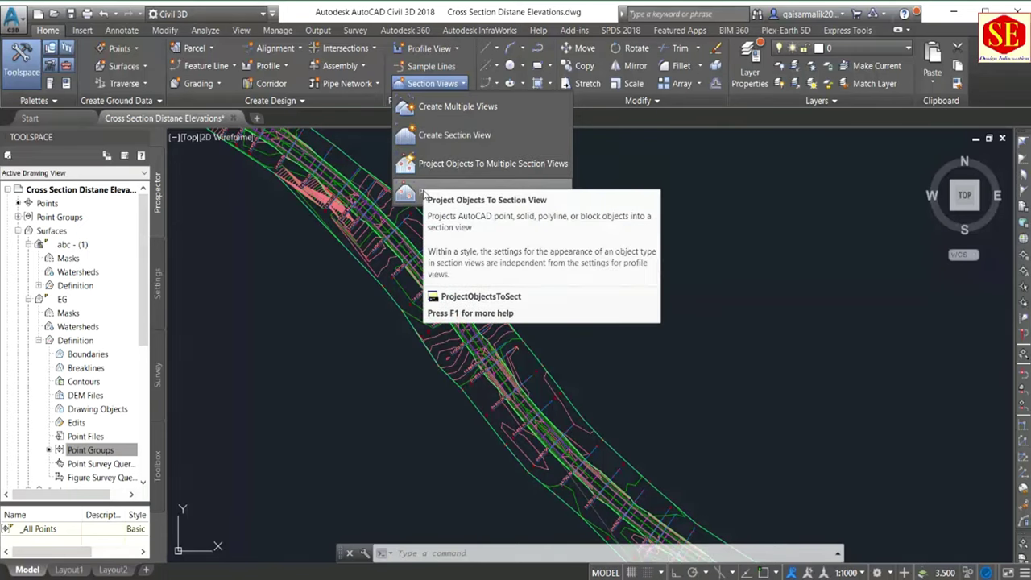
Step: Start a single section view for sample line 0+800.00, leaving the offset range automatic
{"action": "left_click", "coordinate": [455, 136]}
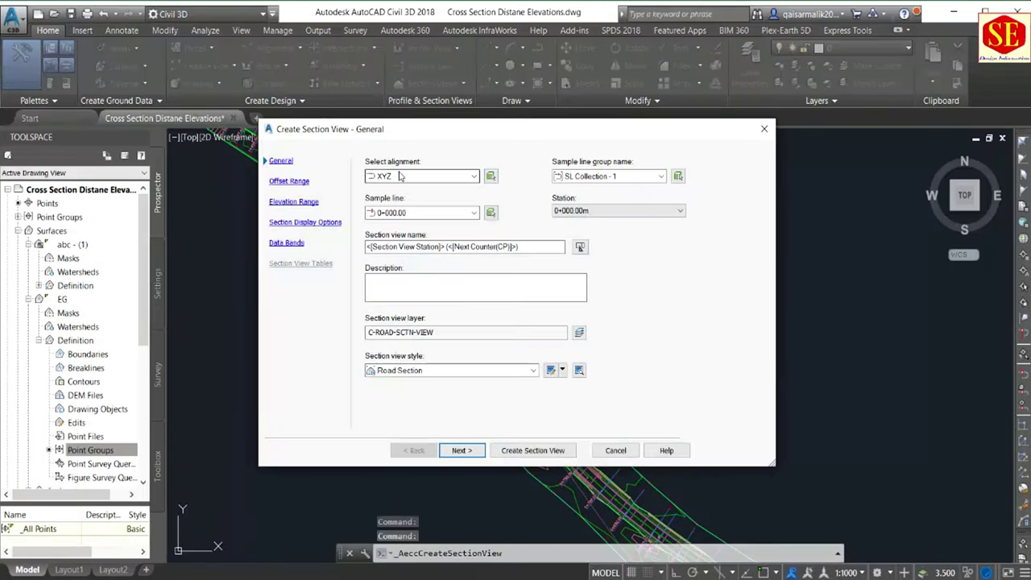
{"action": "left_click", "coordinate": [415, 213]}
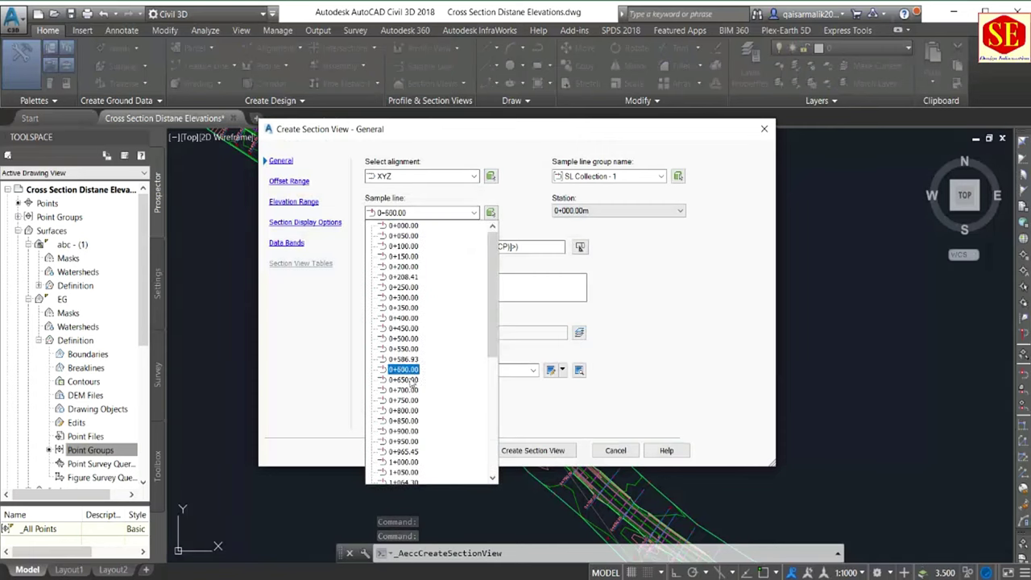
{"action": "left_click", "coordinate": [407, 411]}
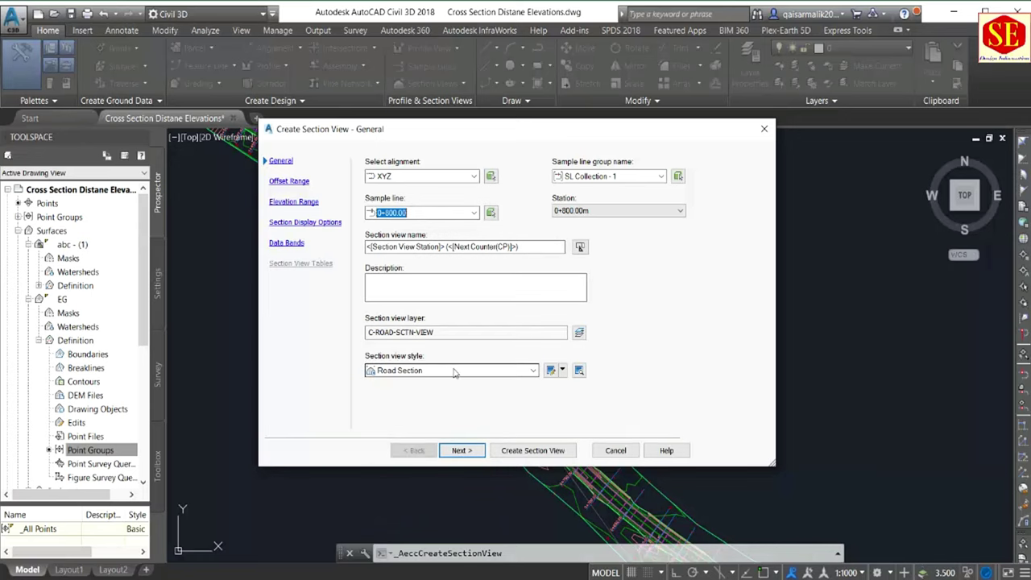
{"action": "left_click", "coordinate": [469, 453]}
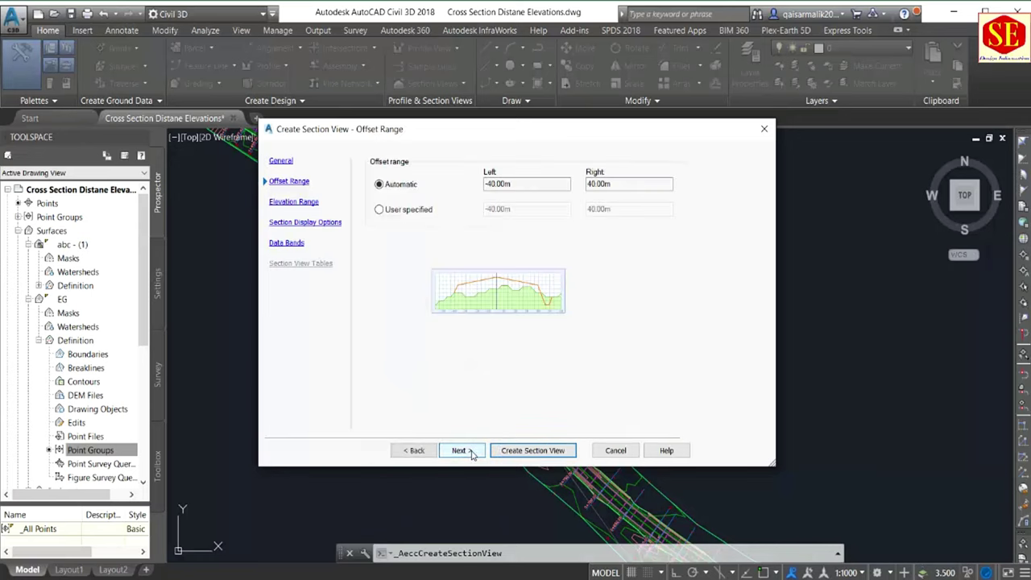
{"action": "left_click", "coordinate": [588, 186]}
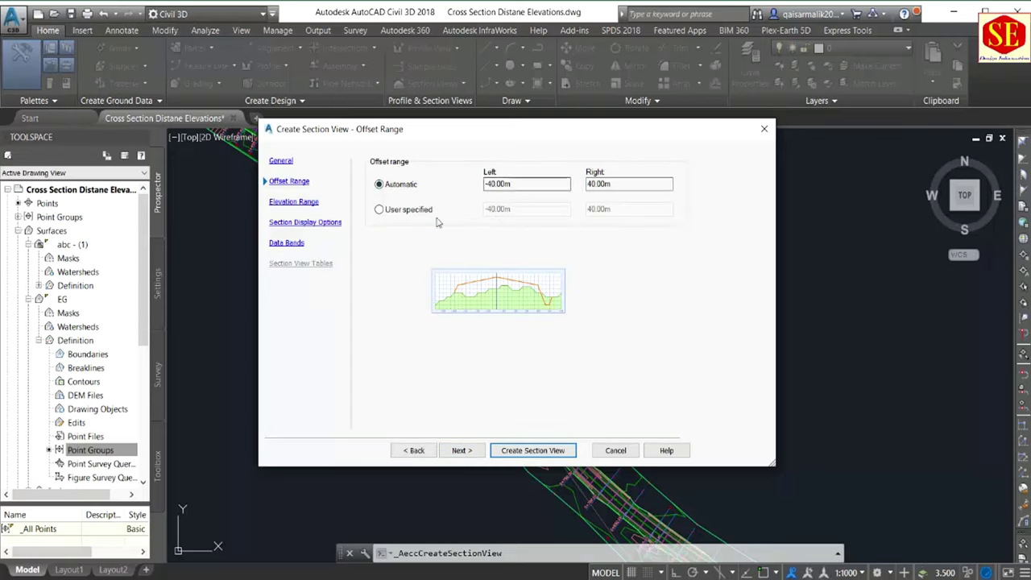
{"action": "left_click", "coordinate": [405, 211]}
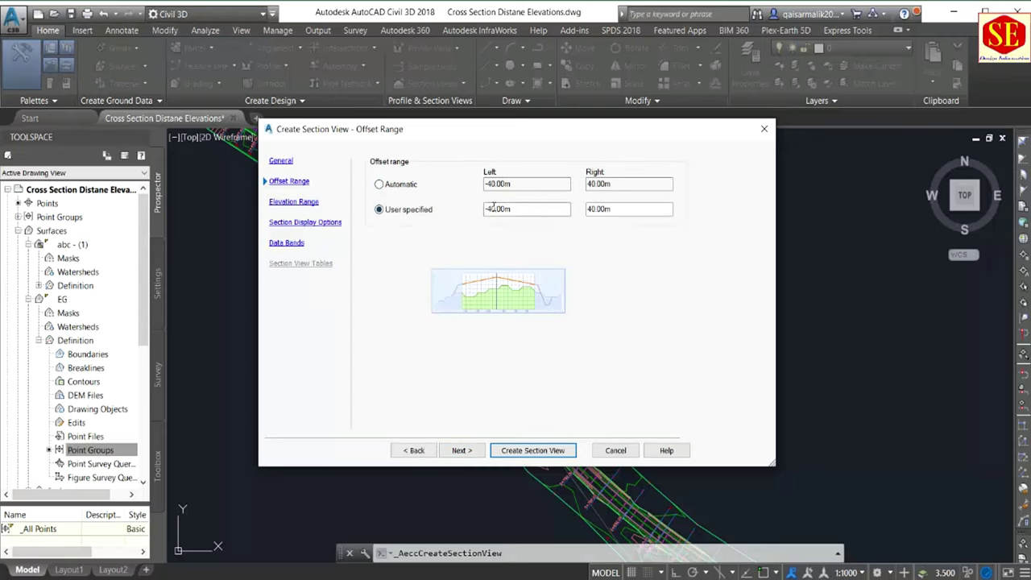
{"action": "left_click", "coordinate": [387, 185]}
Step: Keep the default elevation and display settings, choose the Offsets Only band set, and create the view
{"action": "left_click", "coordinate": [460, 451]}
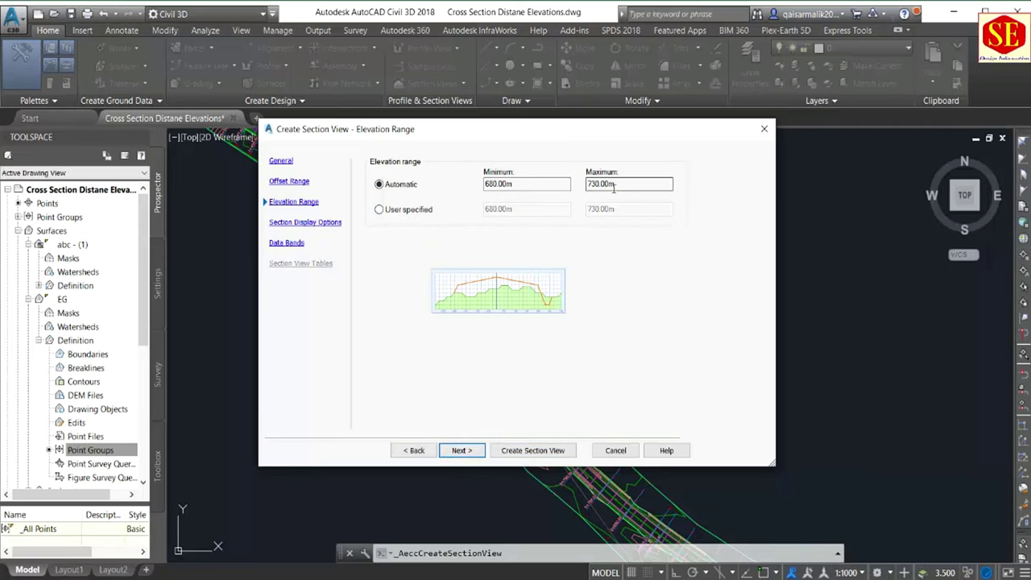
{"action": "left_click", "coordinate": [459, 451]}
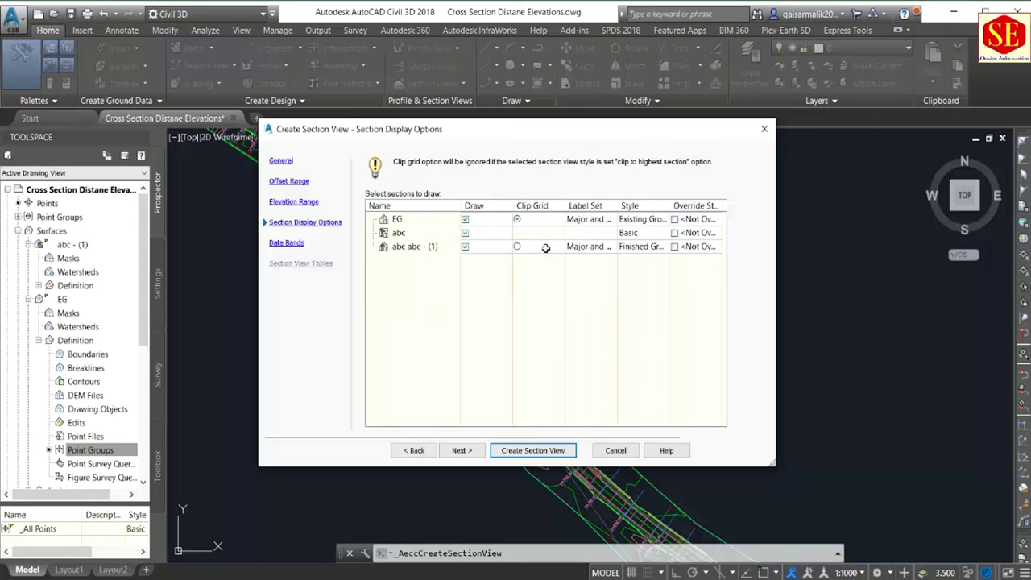
{"action": "left_click", "coordinate": [460, 450]}
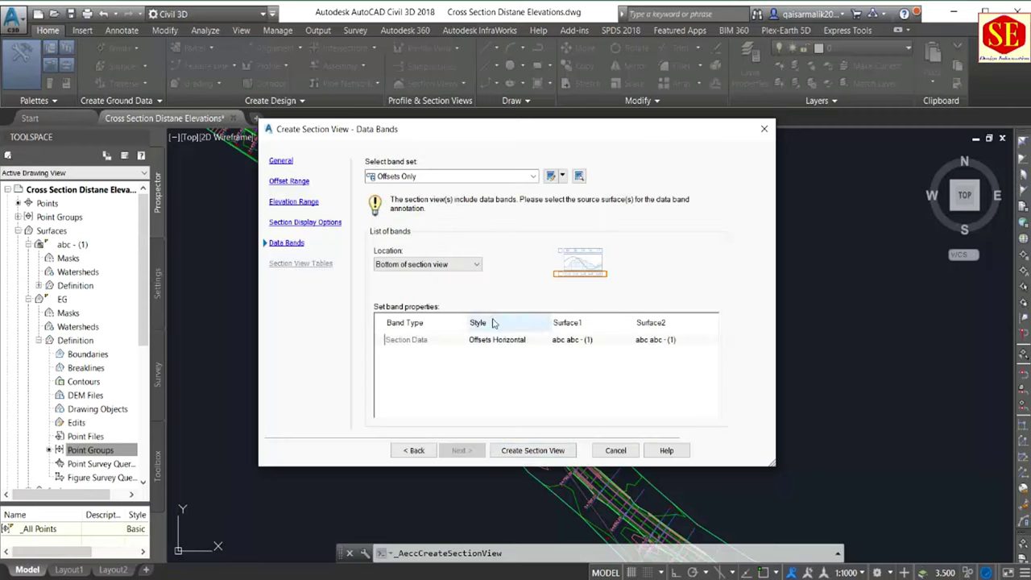
{"action": "left_click", "coordinate": [397, 177]}
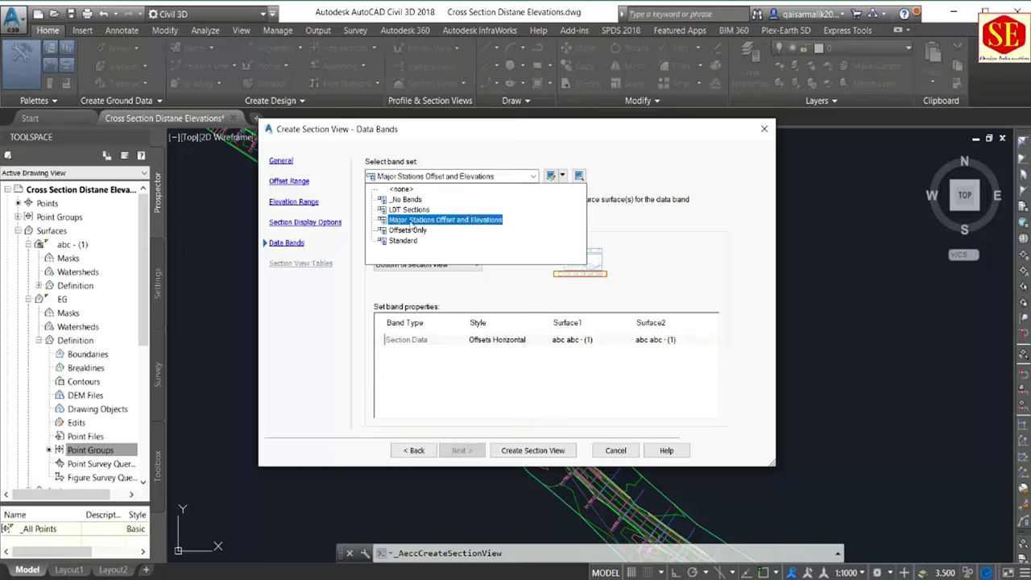
{"action": "left_click", "coordinate": [439, 252]}
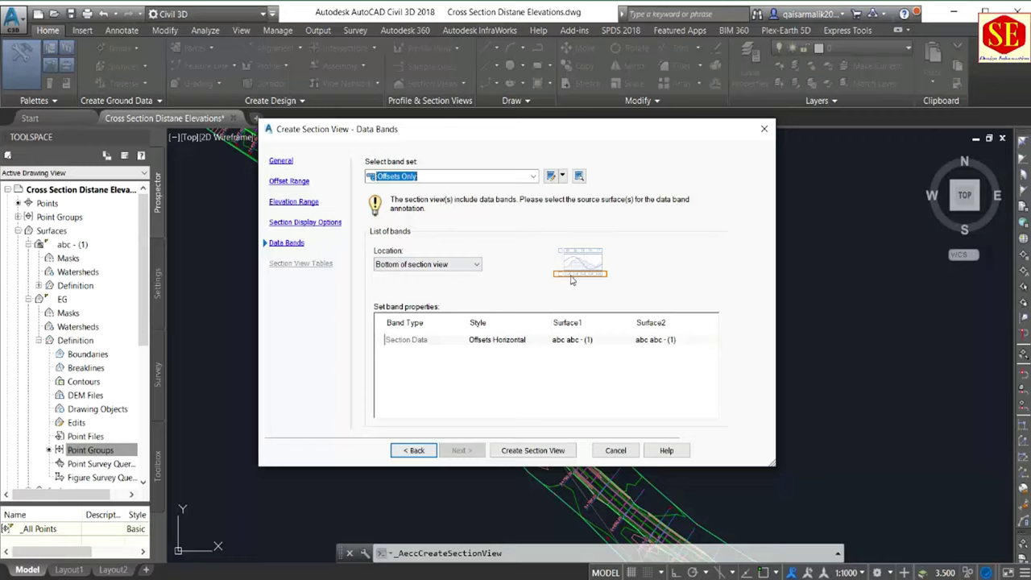
{"action": "left_click", "coordinate": [539, 454]}
{"action": "scroll", "coordinate": [628, 266], "scroll_direction": "down", "scroll_amount": 3}
Step: Place the 0+800.00 section view's origin in the drawing and zoom to locate it
{"action": "scroll", "coordinate": [618, 255], "scroll_direction": "down", "scroll_amount": 2}
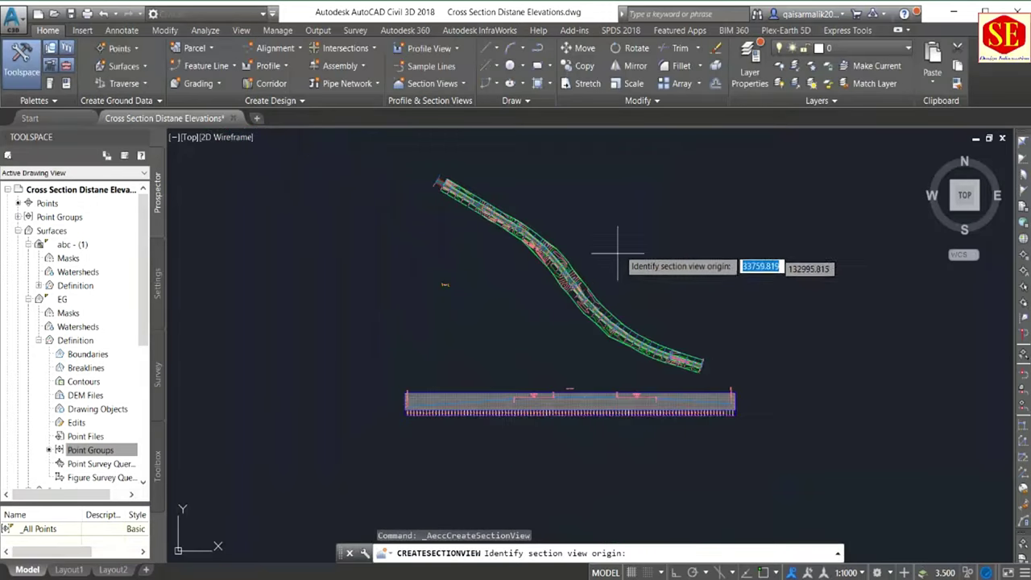
{"action": "left_click", "coordinate": [620, 219]}
{"action": "scroll", "coordinate": [600, 221], "scroll_direction": "up", "scroll_amount": 3}
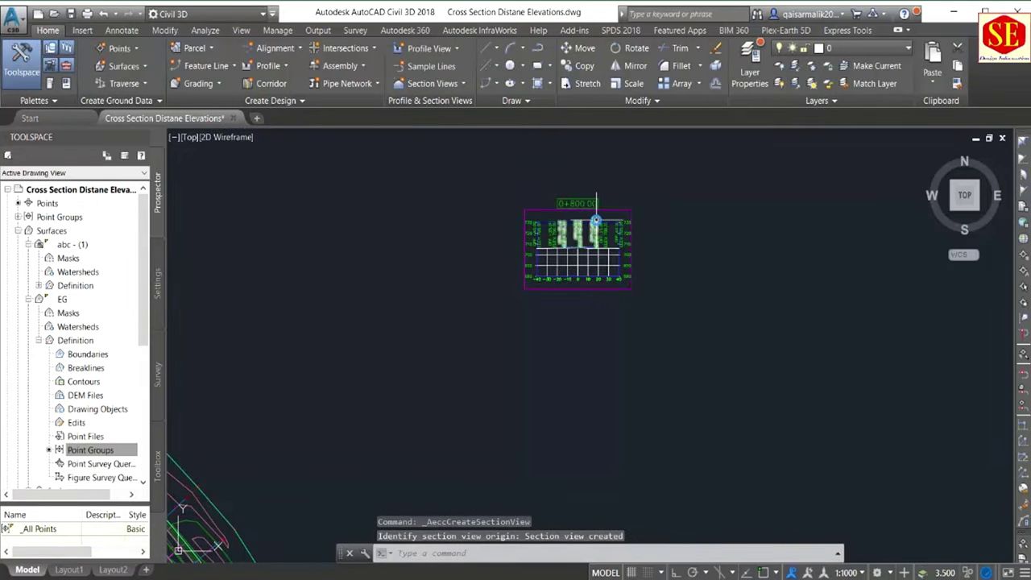
{"action": "scroll", "coordinate": [596, 219], "scroll_direction": "up", "scroll_amount": 2}
{"action": "scroll", "coordinate": [547, 285], "scroll_direction": "up", "scroll_amount": 3}
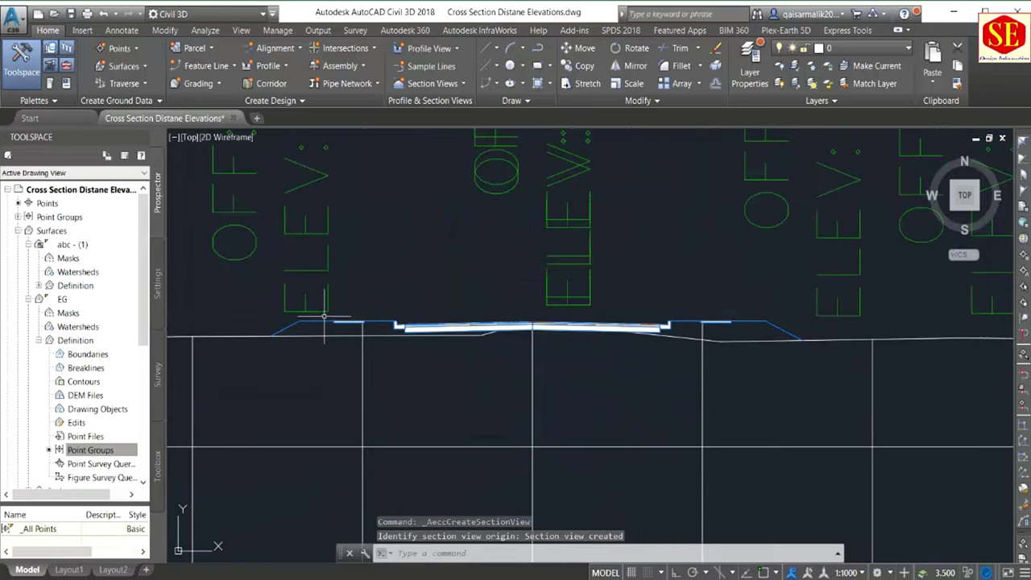
{"action": "scroll", "coordinate": [324, 316], "scroll_direction": "down", "scroll_amount": 2}
{"action": "scroll", "coordinate": [419, 282], "scroll_direction": "down", "scroll_amount": 2}
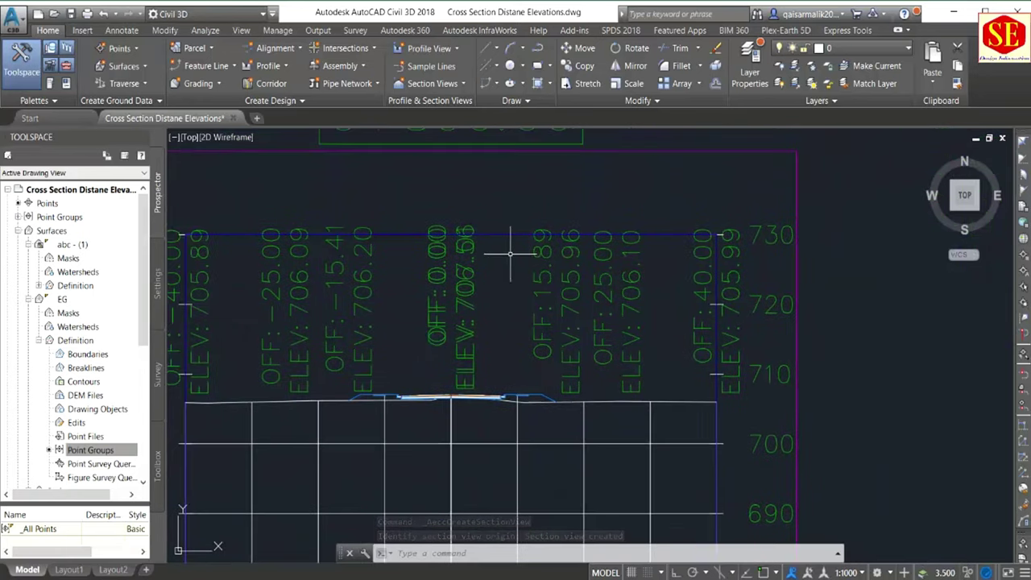
{"action": "scroll", "coordinate": [524, 270], "scroll_direction": "down", "scroll_amount": 1}
{"action": "scroll", "coordinate": [524, 258], "scroll_direction": "down", "scroll_amount": 1}
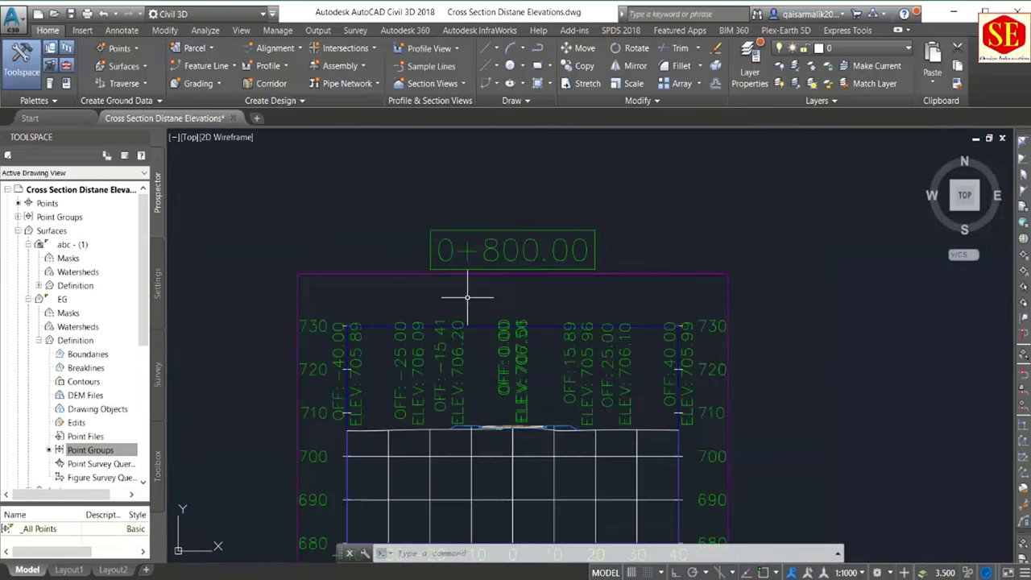
{"action": "scroll", "coordinate": [437, 271], "scroll_direction": "up", "scroll_amount": 2}
Step: Inspect the new section's OFF/ELEV labels over the 680–730 m elevation grid
{"action": "middle_click_drag", "start_coordinate": [359, 332], "coordinate": [357, 242]}
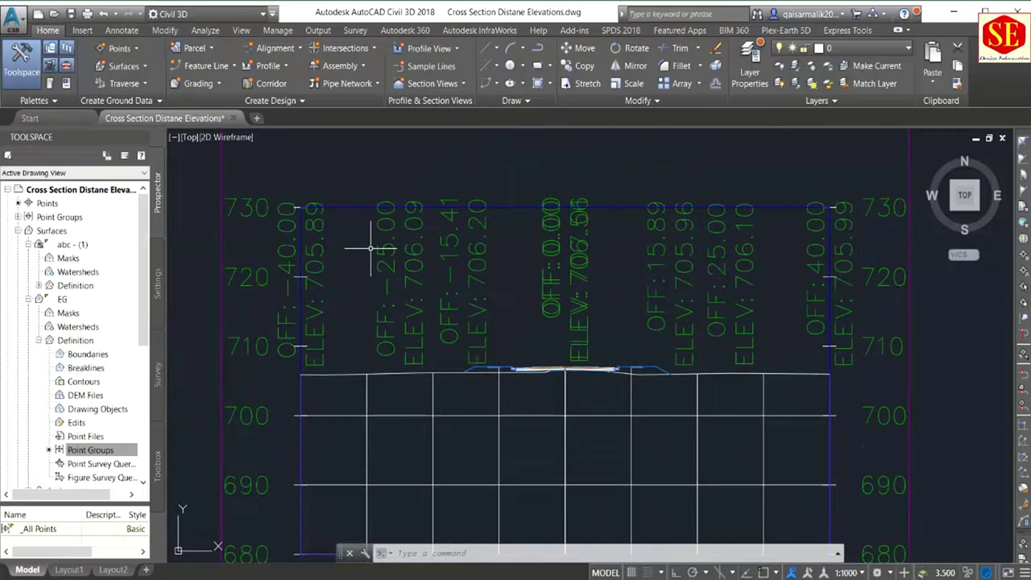
{"action": "scroll", "coordinate": [536, 348], "scroll_direction": "down", "scroll_amount": 1}
{"action": "scroll", "coordinate": [605, 348], "scroll_direction": "up", "scroll_amount": 5}
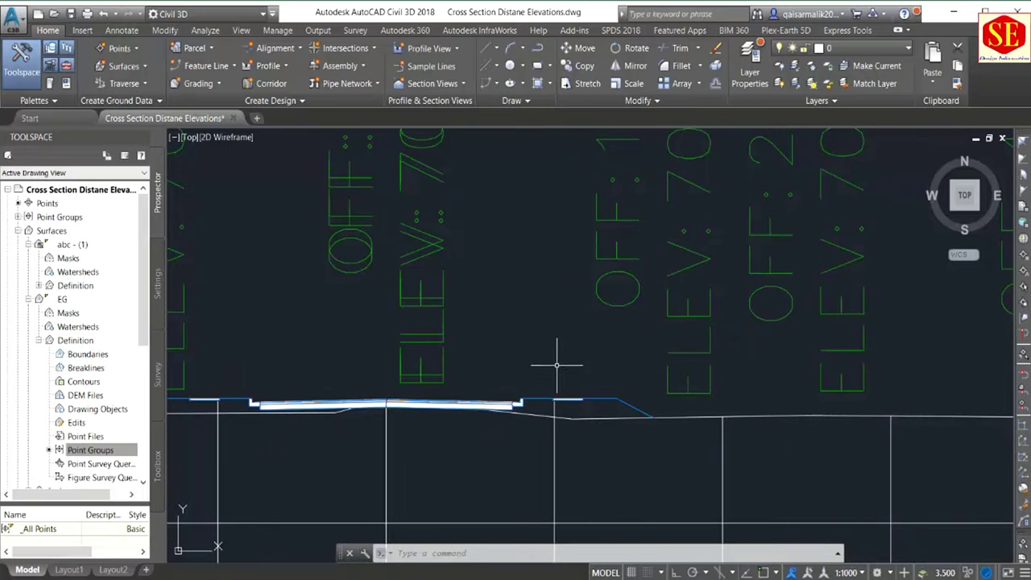
{"action": "scroll", "coordinate": [556, 365], "scroll_direction": "down", "scroll_amount": 2}
{"action": "scroll", "coordinate": [612, 290], "scroll_direction": "down", "scroll_amount": 1}
{"action": "scroll", "coordinate": [565, 384], "scroll_direction": "up", "scroll_amount": 1}
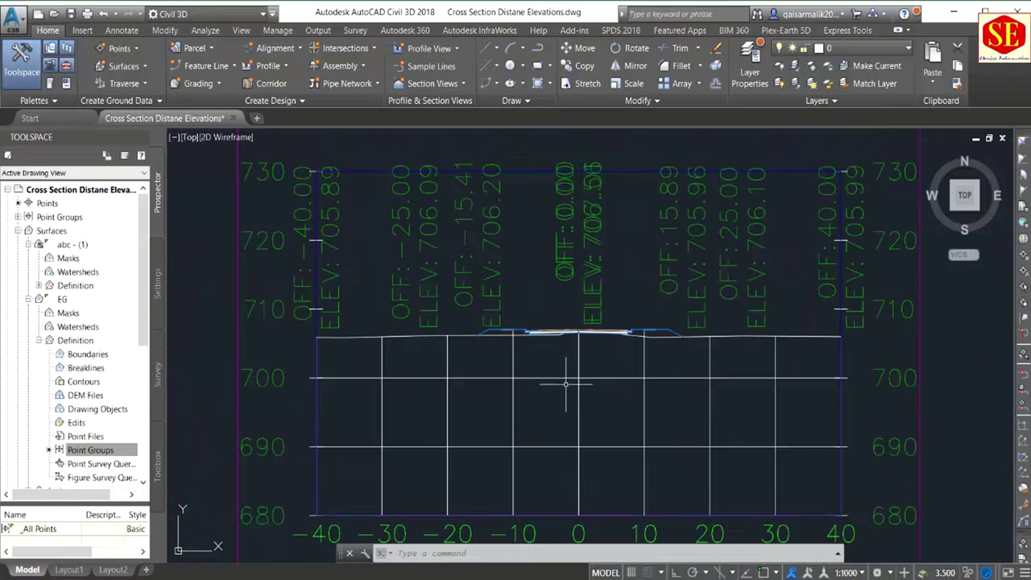
{"action": "mouse_move", "coordinate": [565, 382]}
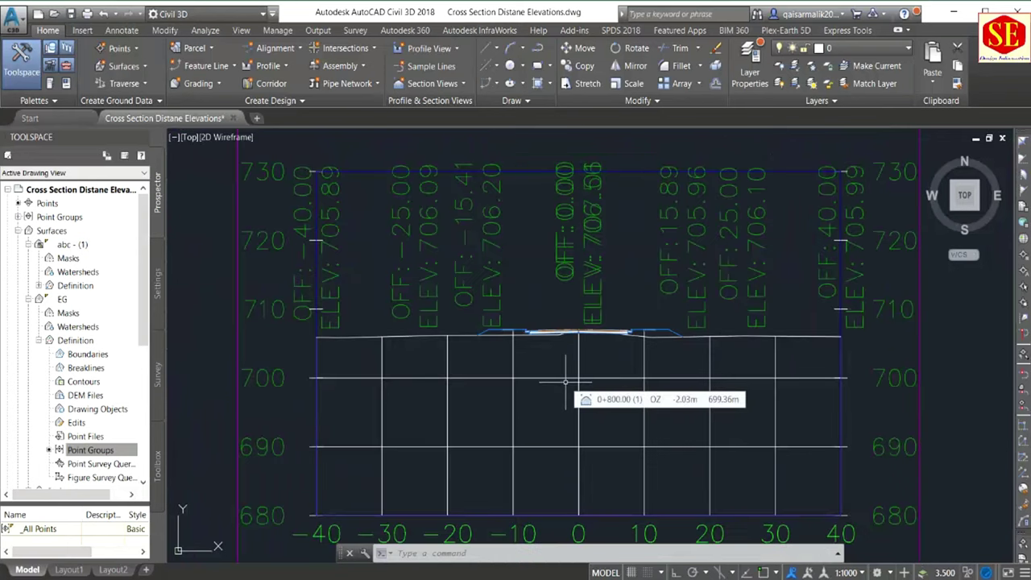
{"action": "scroll", "coordinate": [545, 307], "scroll_direction": "down", "scroll_amount": 2}
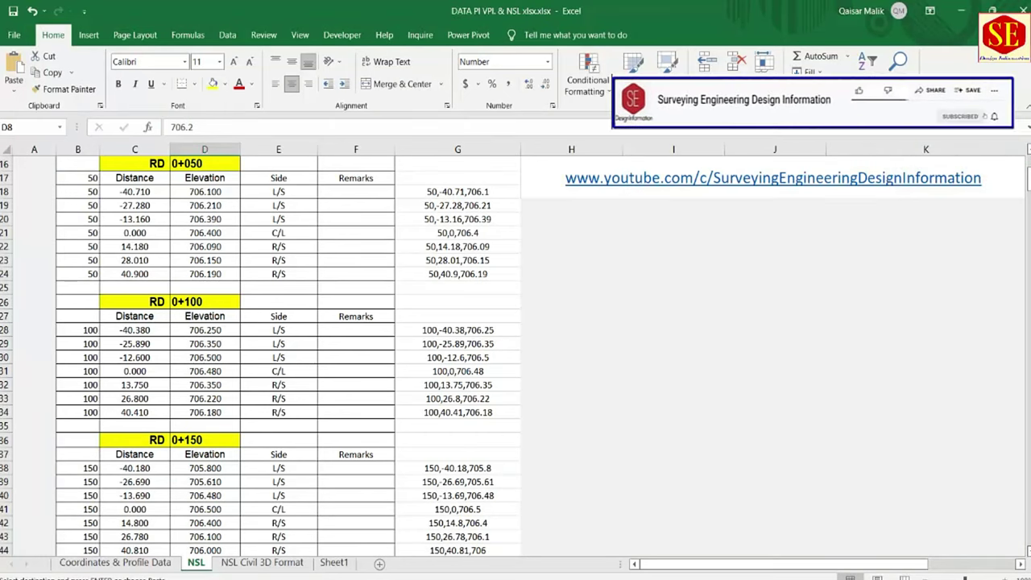
Step: Check the RD 0+800 levels on Excel's NSL sheet (centreline 707.010), then return to Civil 3D
{"action": "key", "text": "alt+Tab"}
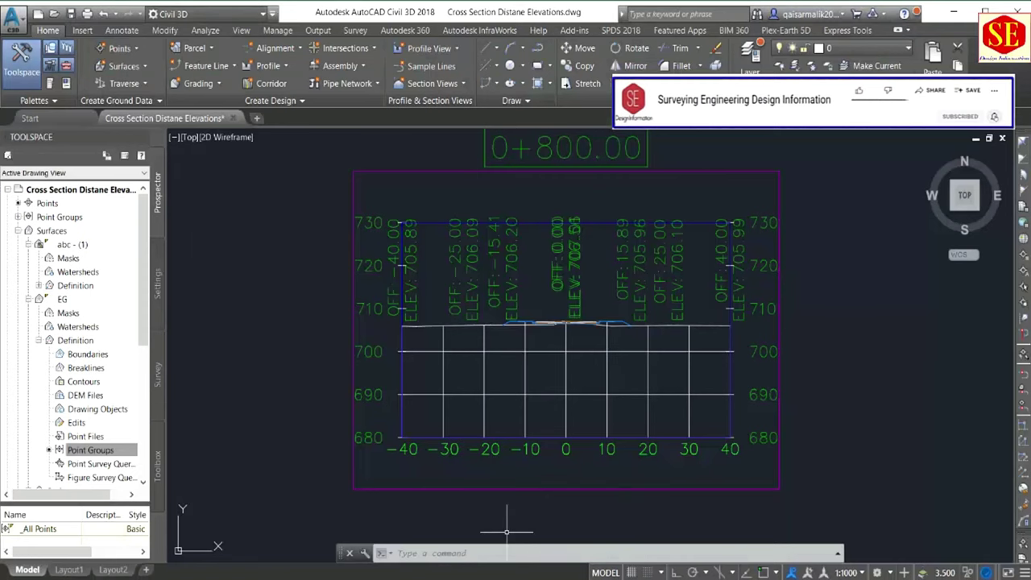
{"action": "key", "text": "alt+Tab"}
{"action": "scroll", "coordinate": [214, 413], "scroll_direction": "down", "scroll_amount": 7}
{"action": "scroll", "coordinate": [213, 412], "scroll_direction": "down", "scroll_amount": 7}
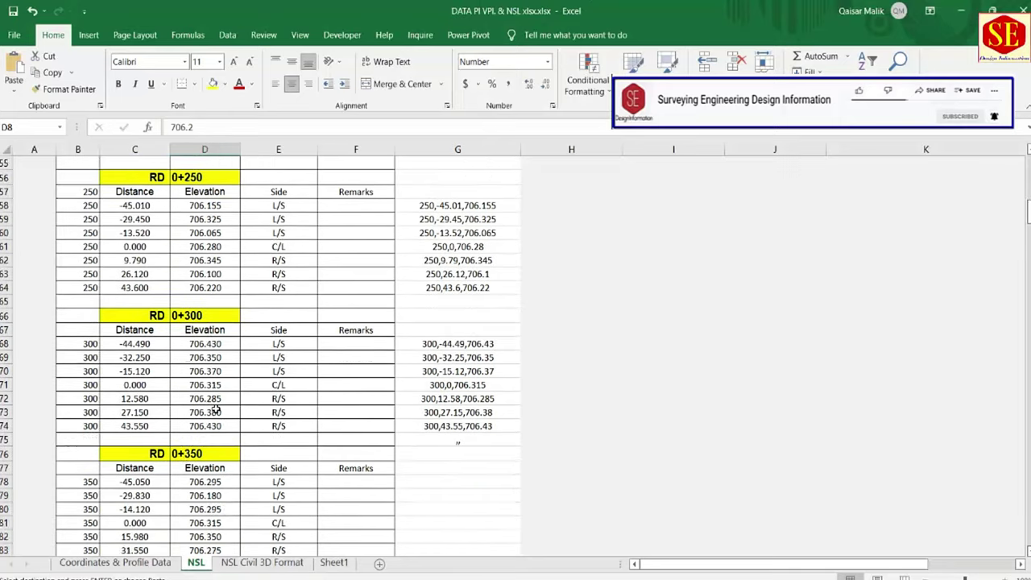
{"action": "scroll", "coordinate": [214, 412], "scroll_direction": "down", "scroll_amount": 10}
{"action": "scroll", "coordinate": [216, 410], "scroll_direction": "down", "scroll_amount": 11}
{"action": "scroll", "coordinate": [215, 411], "scroll_direction": "down", "scroll_amount": 7}
{"action": "scroll", "coordinate": [216, 411], "scroll_direction": "down", "scroll_amount": 5}
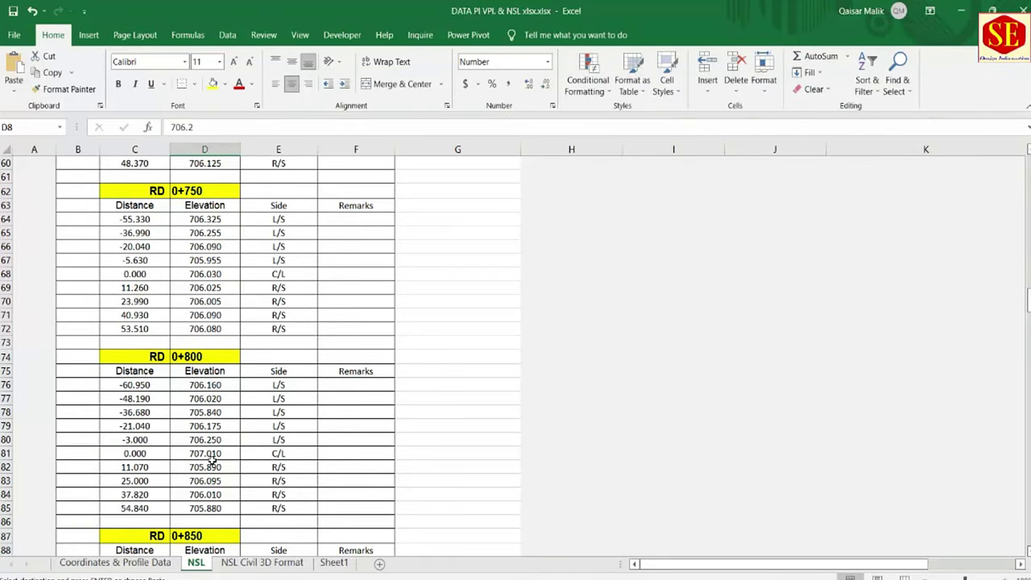
{"action": "key", "text": "alt+Tab"}
Step: Select the centreline OFF 0.00 label group and compare it against the Excel survey levels
{"action": "scroll", "coordinate": [582, 267], "scroll_direction": "up", "scroll_amount": 3}
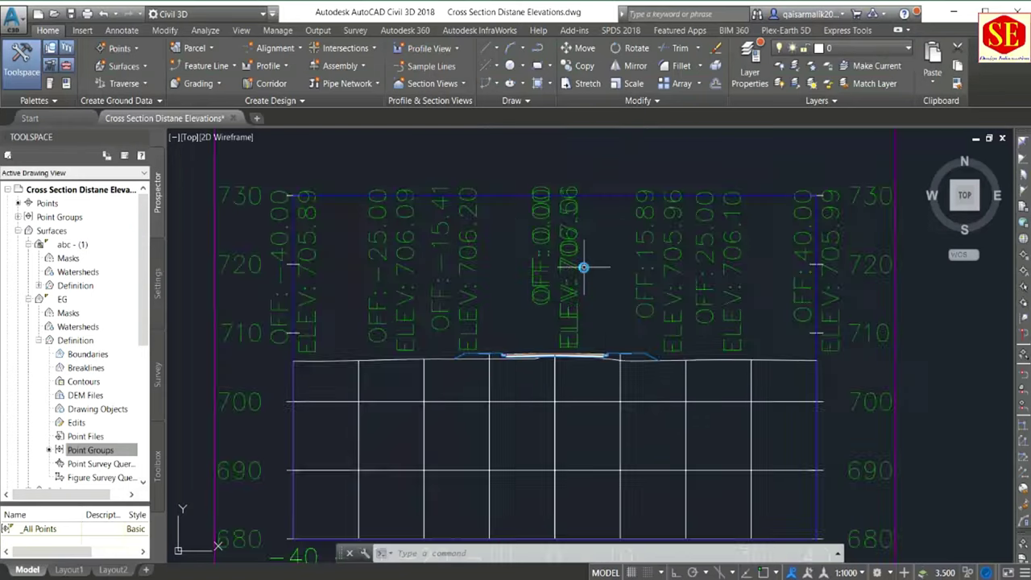
{"action": "scroll", "coordinate": [593, 260], "scroll_direction": "up", "scroll_amount": 2}
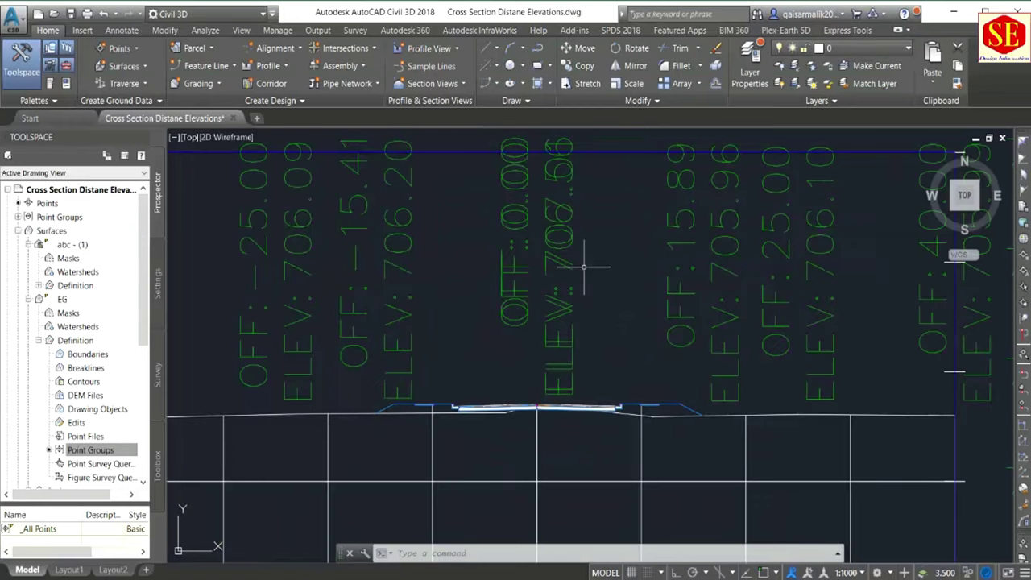
{"action": "left_click", "coordinate": [555, 200]}
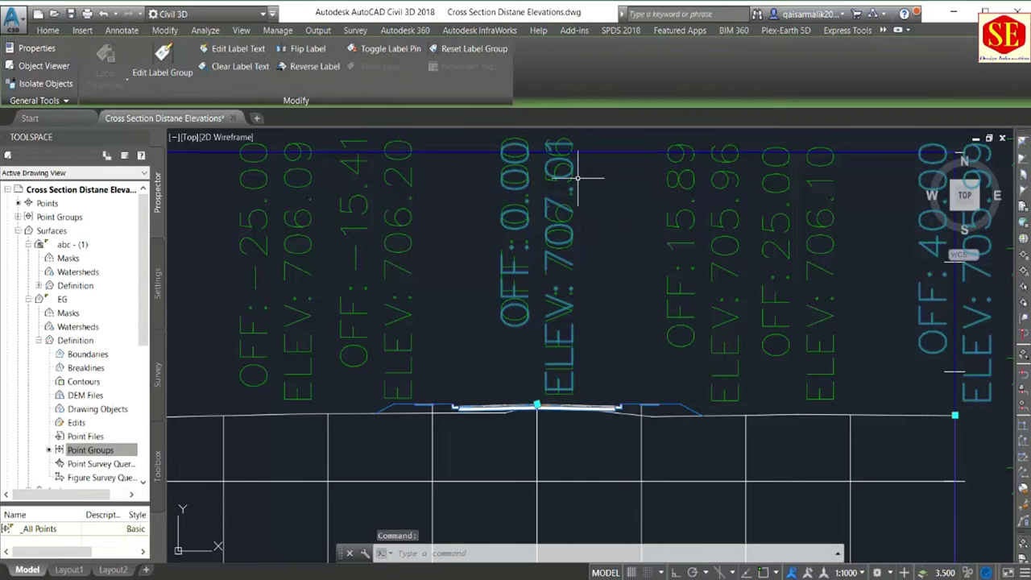
{"action": "scroll", "coordinate": [577, 167], "scroll_direction": "down", "scroll_amount": 2}
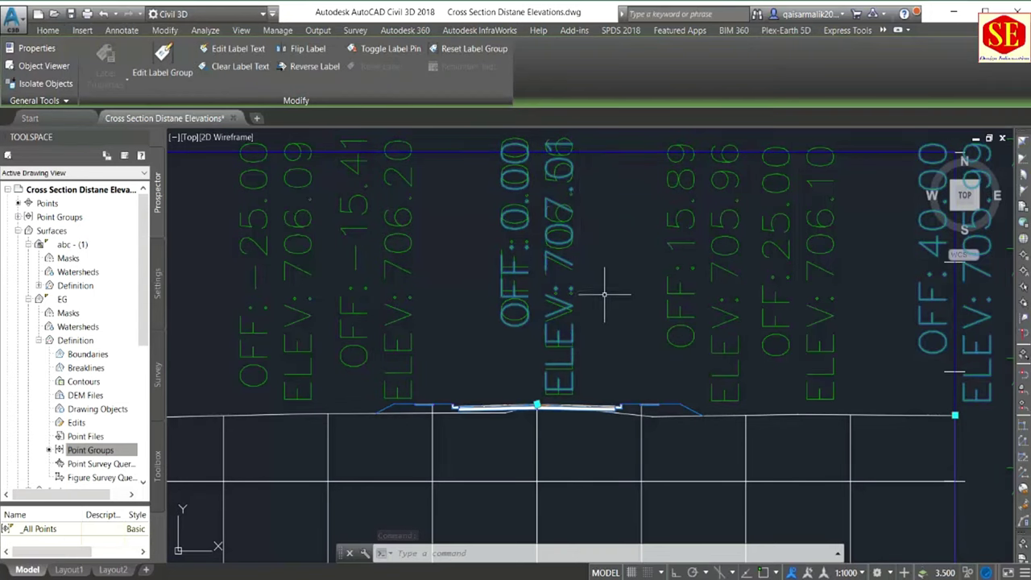
{"action": "scroll", "coordinate": [597, 292], "scroll_direction": "down", "scroll_amount": 2}
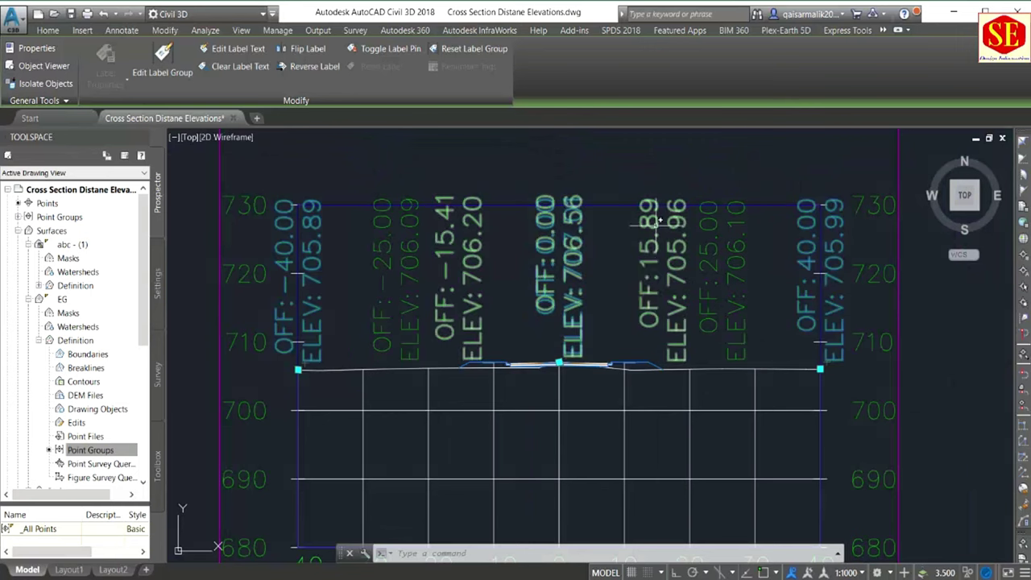
{"action": "scroll", "coordinate": [667, 271], "scroll_direction": "down", "scroll_amount": 2}
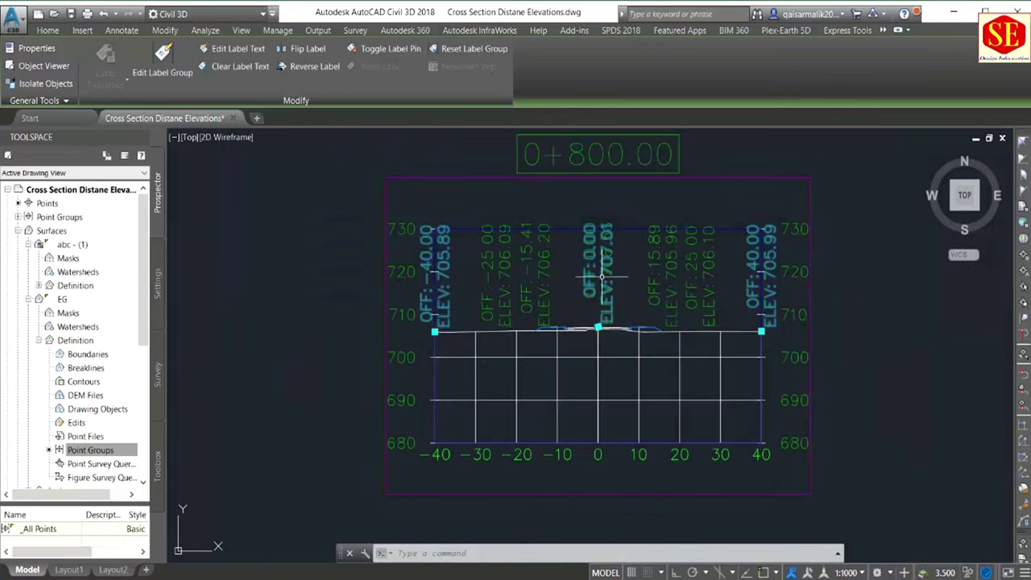
{"action": "key", "text": "alt+Tab"}
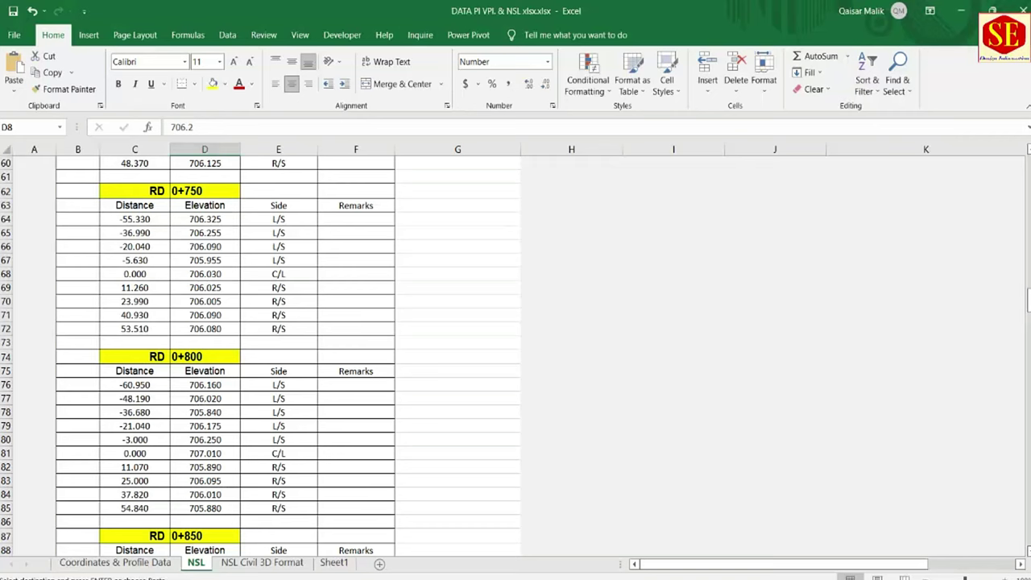
{"action": "key", "text": "alt+Tab"}
Step: Clear the selection, review labels for offsets −40 to 40 m, and bring up the Section Views commands
{"action": "middle_click_drag", "start_coordinate": [544, 268], "coordinate": [394, 242]}
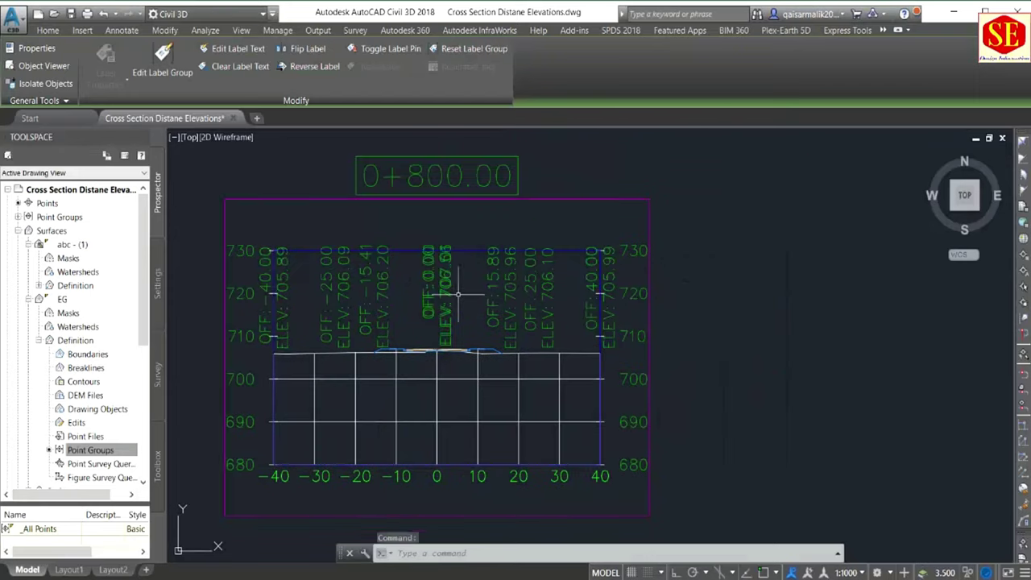
{"action": "key", "text": "Escape"}
{"action": "scroll", "coordinate": [470, 249], "scroll_direction": "down", "scroll_amount": 3}
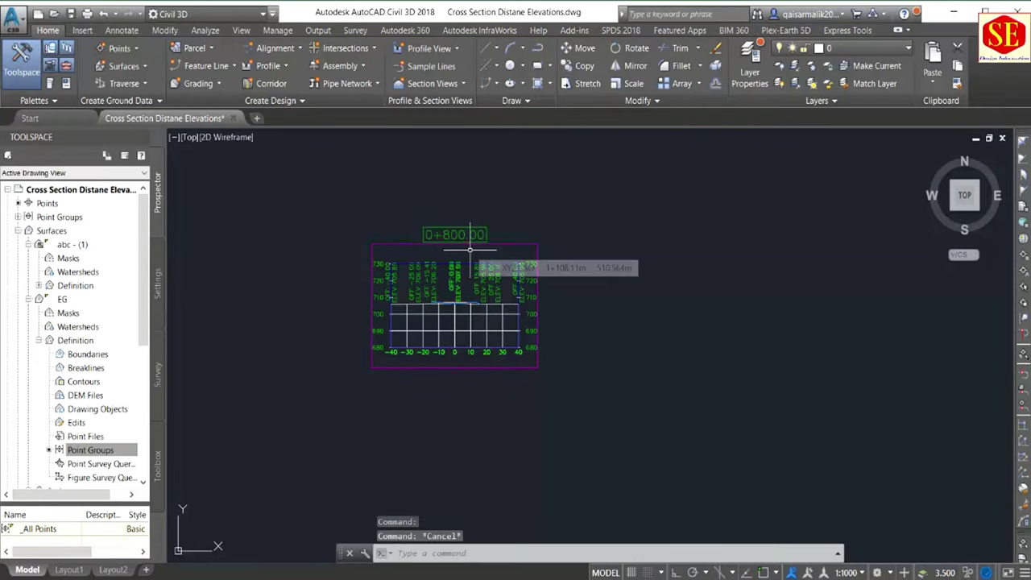
{"action": "scroll", "coordinate": [470, 249], "scroll_direction": "up", "scroll_amount": 2}
{"action": "scroll", "coordinate": [470, 249], "scroll_direction": "down", "scroll_amount": 1}
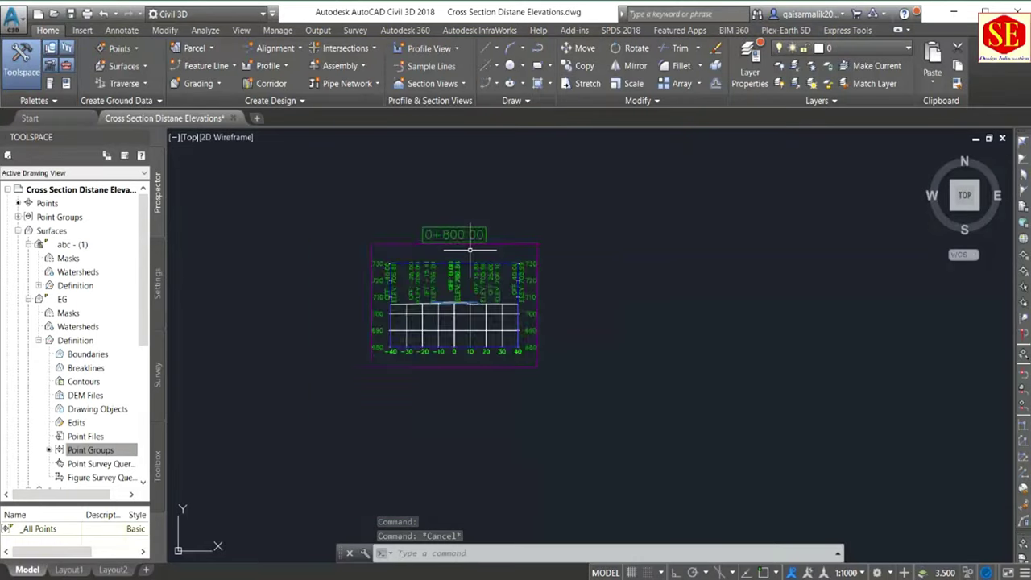
{"action": "scroll", "coordinate": [470, 249], "scroll_direction": "down", "scroll_amount": 1}
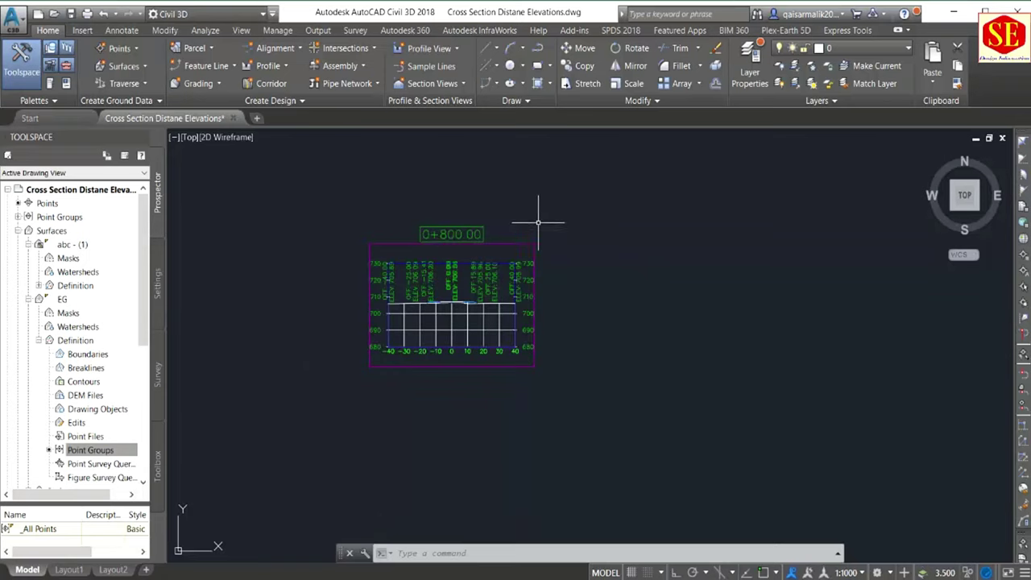
{"action": "scroll", "coordinate": [463, 263], "scroll_direction": "up", "scroll_amount": 4}
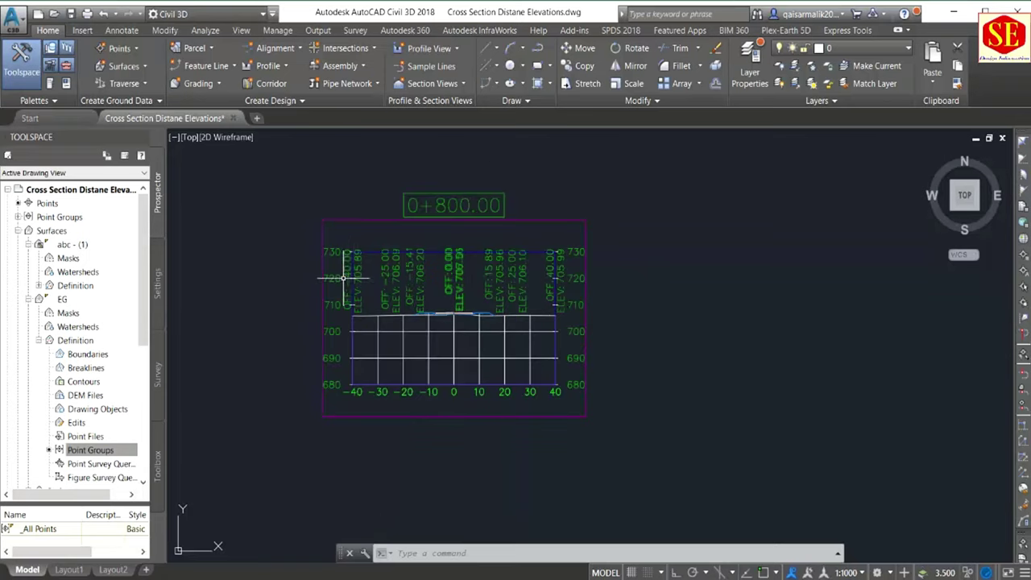
{"action": "scroll", "coordinate": [410, 265], "scroll_direction": "up", "scroll_amount": 1}
{"action": "scroll", "coordinate": [410, 266], "scroll_direction": "up", "scroll_amount": 1}
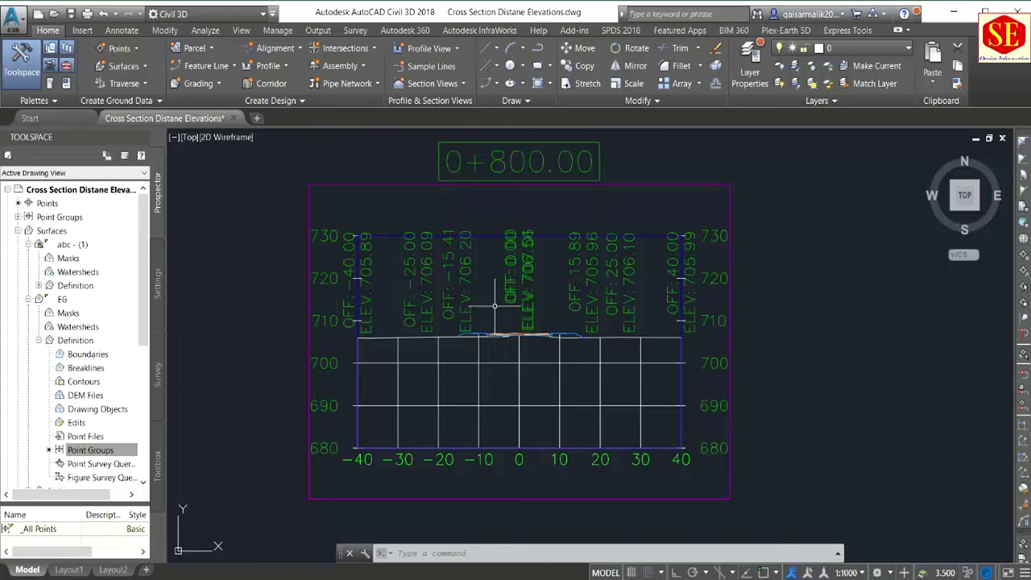
{"action": "scroll", "coordinate": [494, 305], "scroll_direction": "down", "scroll_amount": 2}
{"action": "mouse_move", "coordinate": [495, 305]}
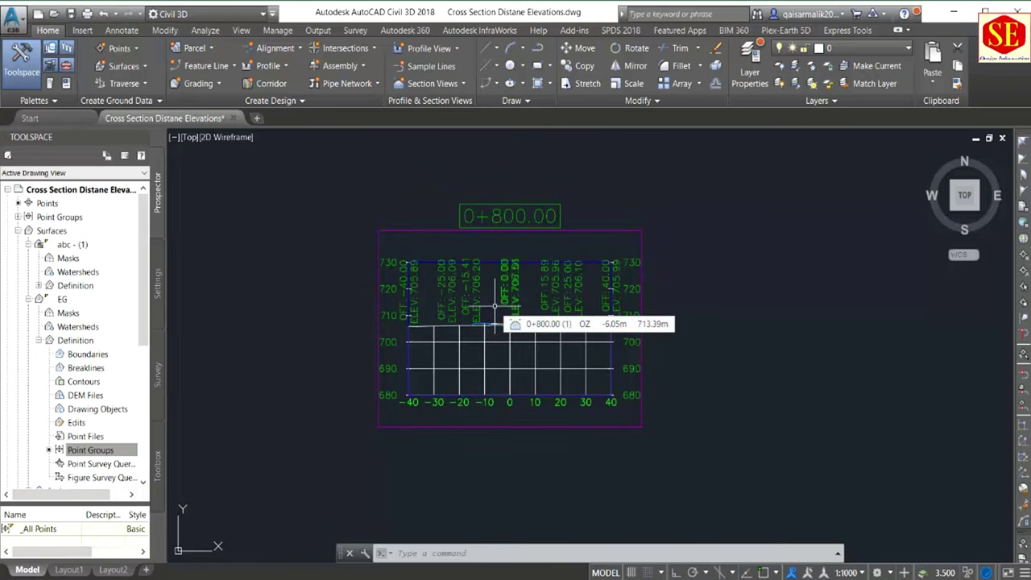
{"action": "scroll", "coordinate": [483, 266], "scroll_direction": "down", "scroll_amount": 3}
{"action": "left_click", "coordinate": [430, 84]}
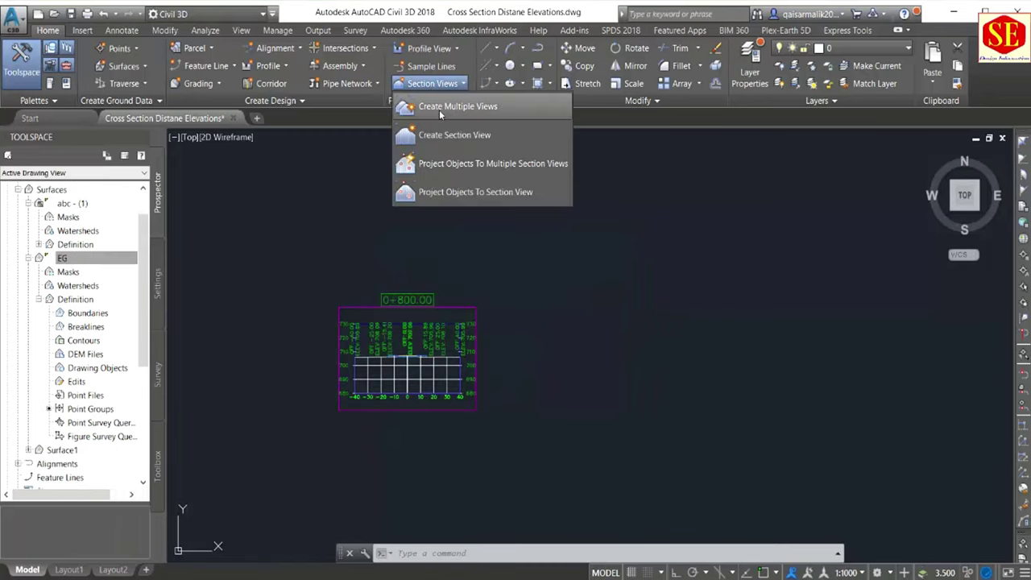
Step: Start Create Multiple Views and override the EG surface section style to Finished Ground
{"action": "left_click", "coordinate": [439, 109]}
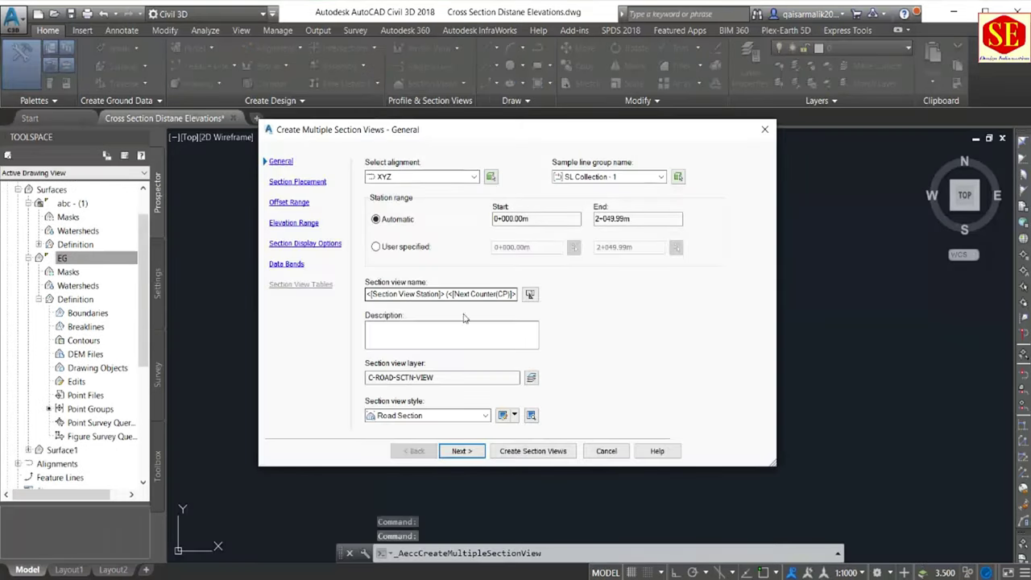
{"action": "left_click", "coordinate": [461, 451]}
{"action": "left_click", "coordinate": [459, 453]}
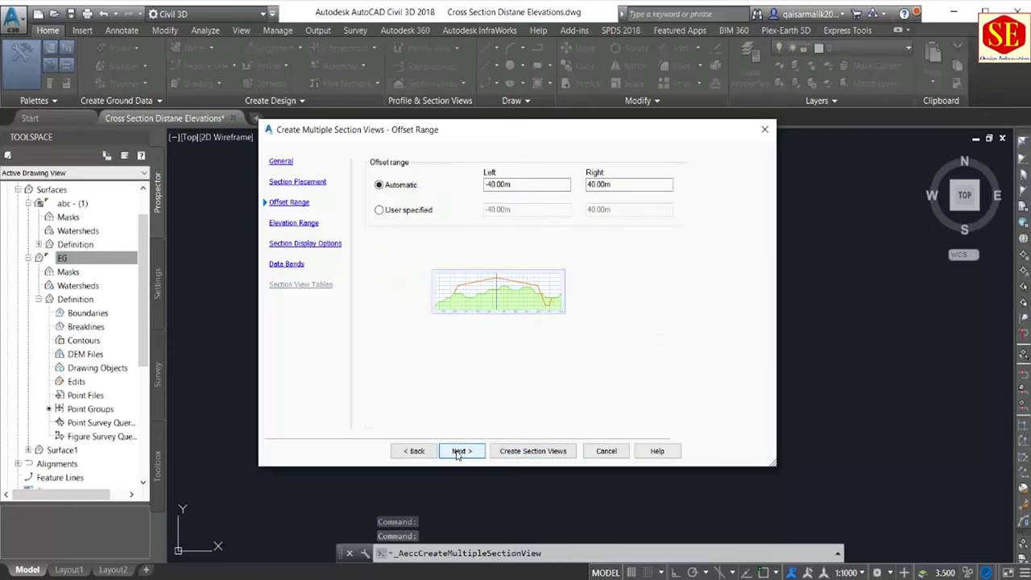
{"action": "left_click", "coordinate": [458, 453]}
{"action": "left_click", "coordinate": [459, 452]}
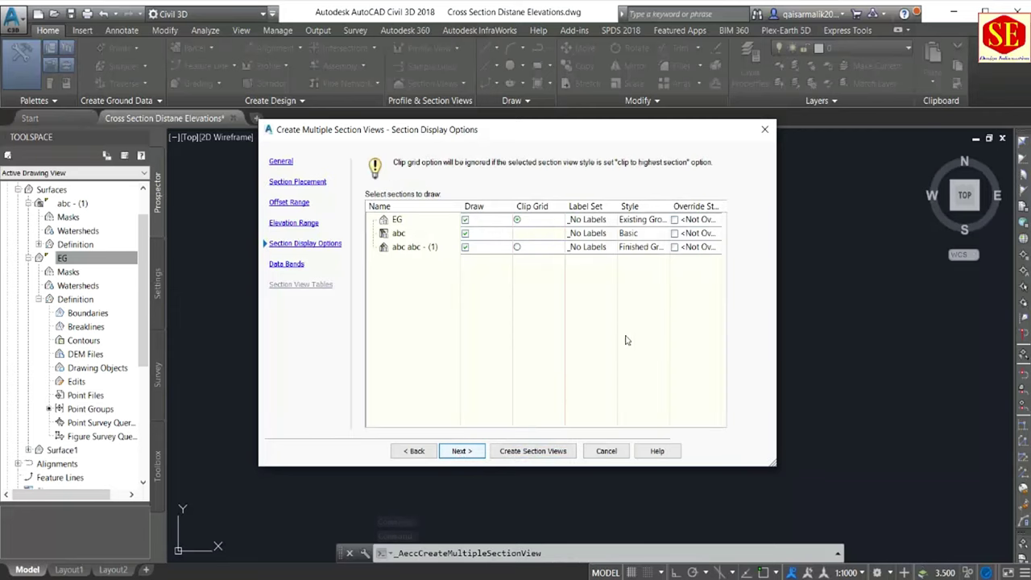
{"action": "left_click", "coordinate": [693, 221]}
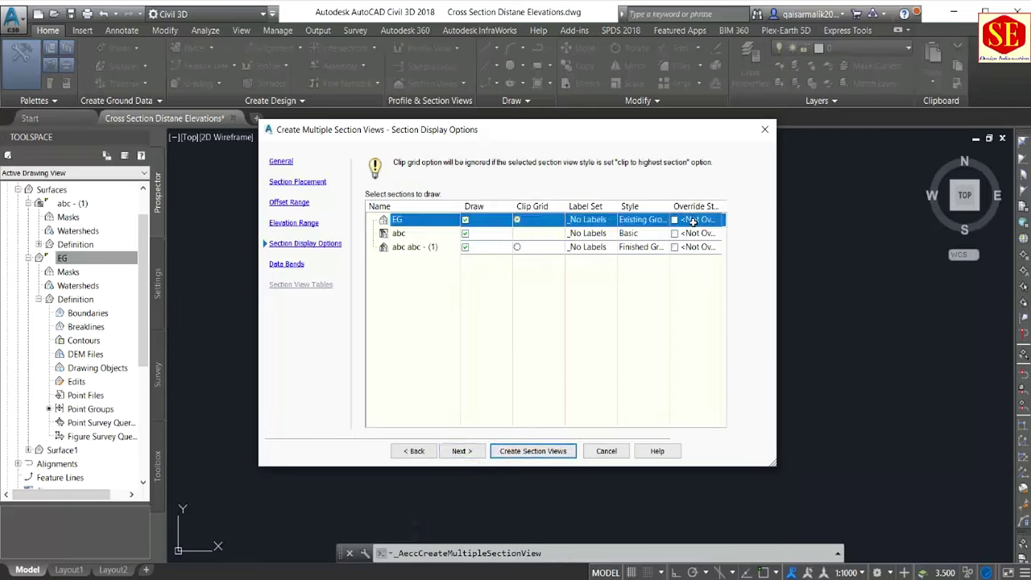
{"action": "left_click", "coordinate": [675, 221]}
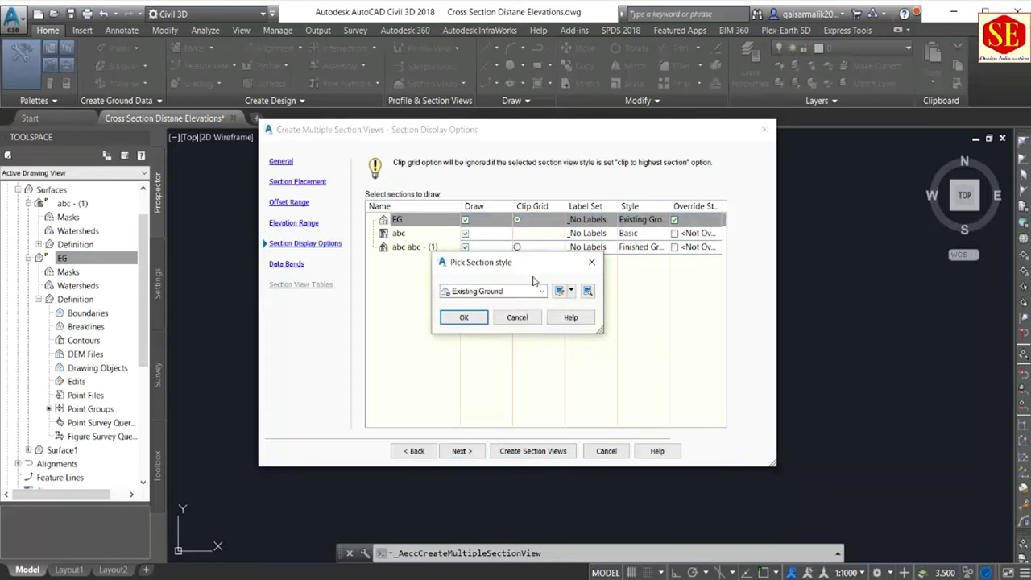
{"action": "left_click", "coordinate": [500, 292]}
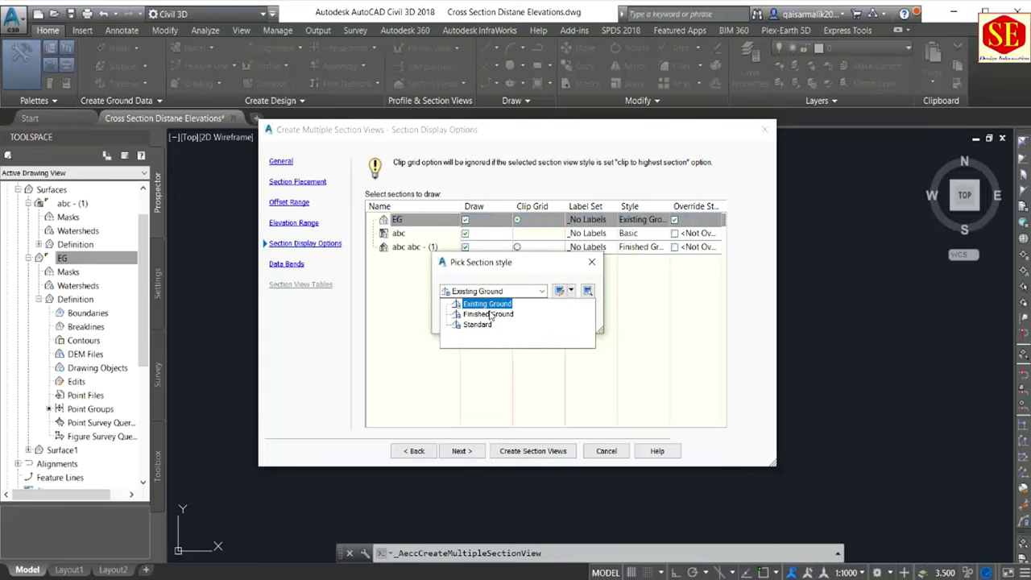
{"action": "left_click", "coordinate": [488, 314]}
{"action": "left_click", "coordinate": [466, 317]}
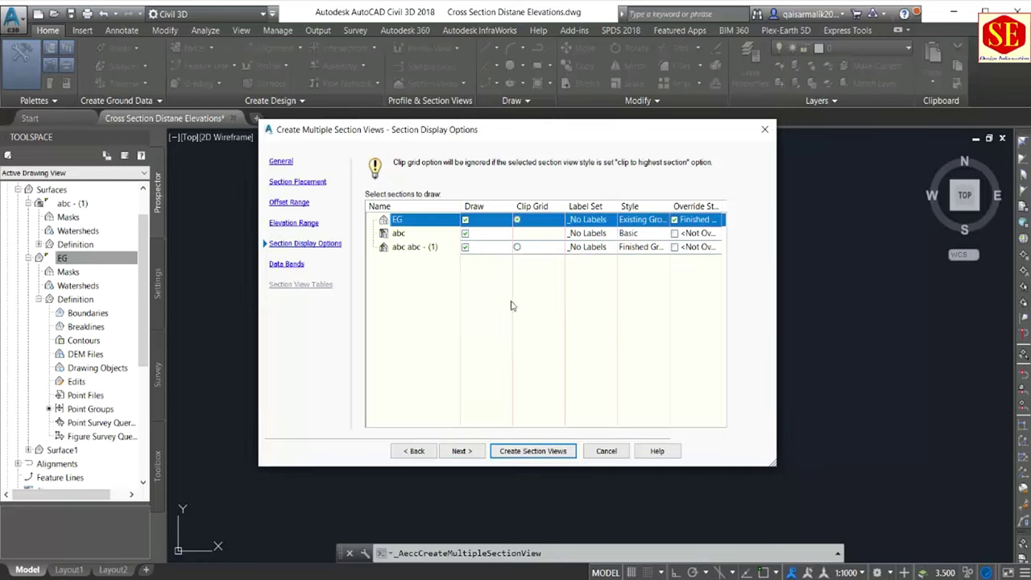
Step: Override the abc abc - (1) section style to Finished Ground and create the section views
{"action": "left_click", "coordinate": [630, 247]}
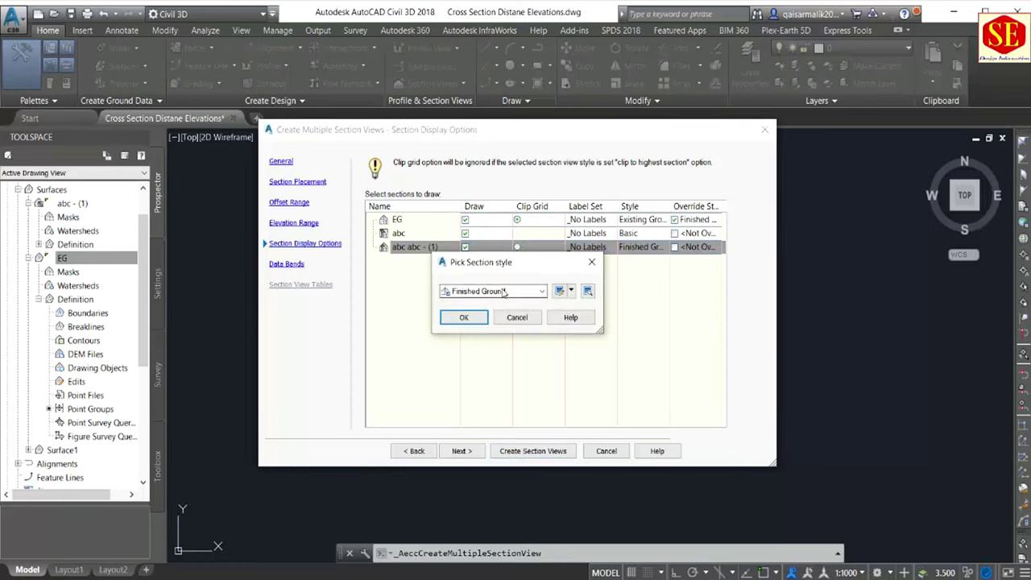
{"action": "left_click", "coordinate": [499, 294]}
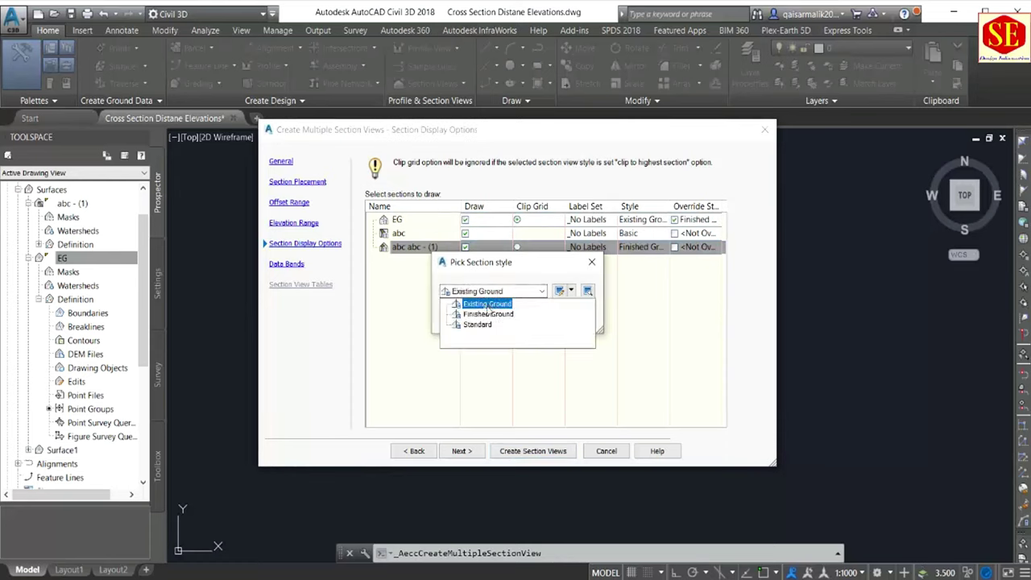
{"action": "left_click", "coordinate": [488, 313]}
{"action": "left_click", "coordinate": [465, 316]}
{"action": "left_click", "coordinate": [675, 247]}
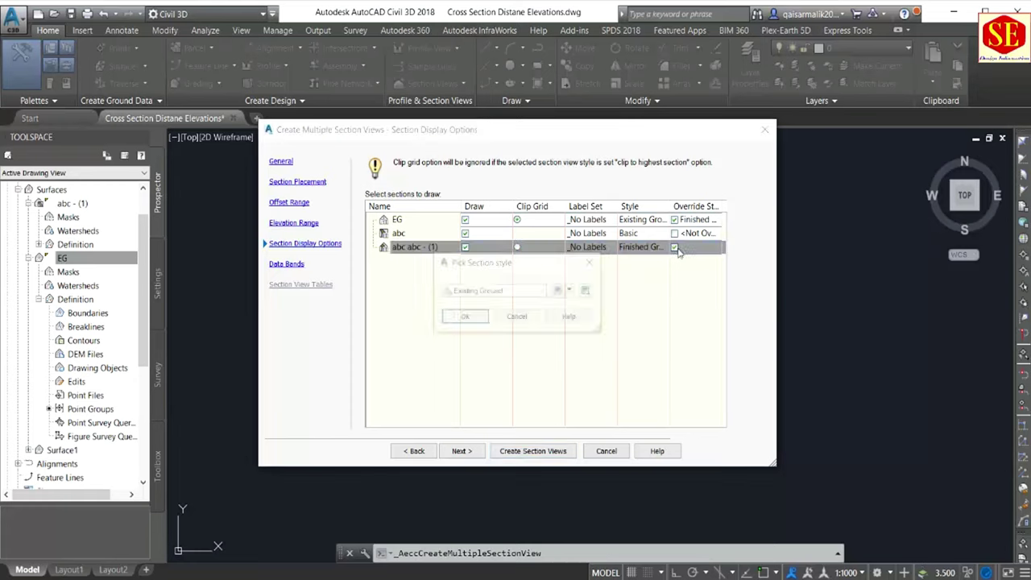
{"action": "left_click", "coordinate": [496, 294]}
{"action": "left_click", "coordinate": [488, 314]}
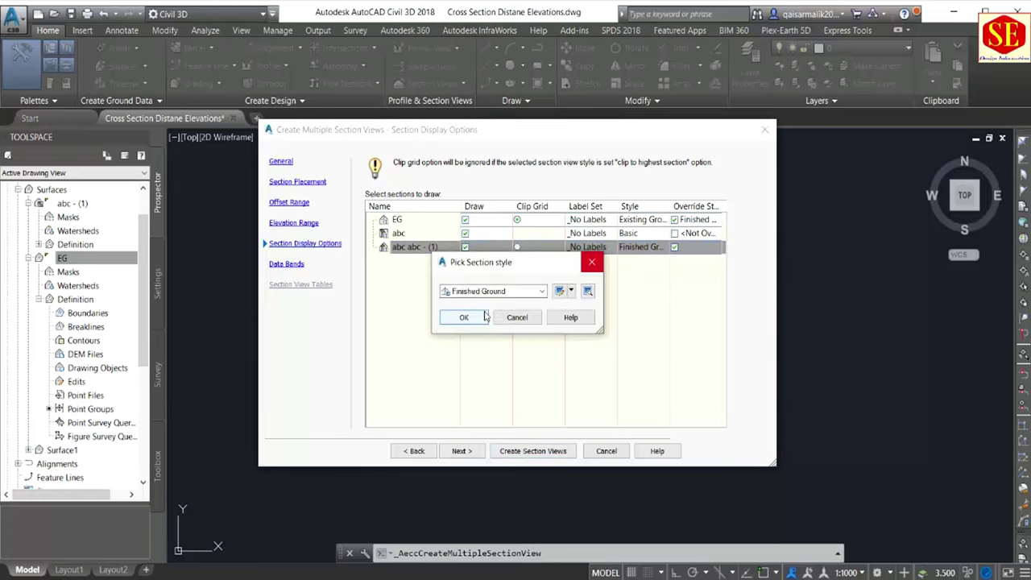
{"action": "left_click", "coordinate": [464, 317]}
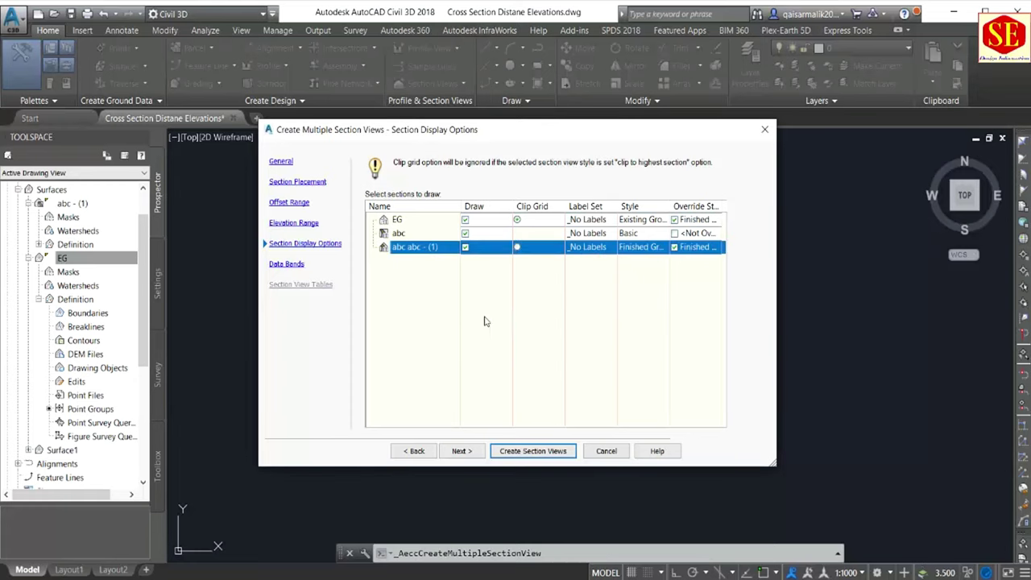
{"action": "left_click", "coordinate": [522, 448]}
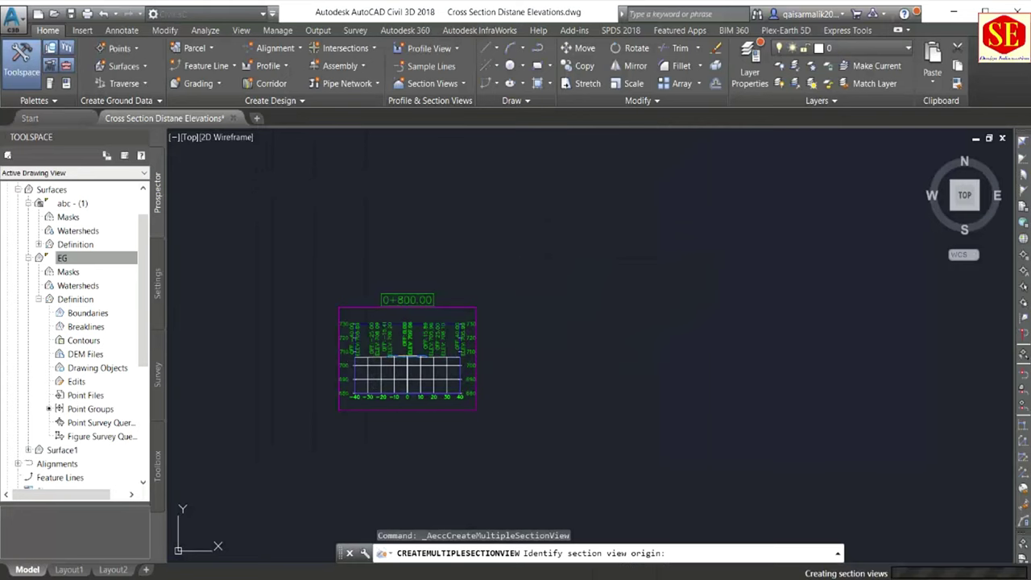
Step: Place the grid of section views for every station in the drawing
{"action": "left_click", "coordinate": [562, 220]}
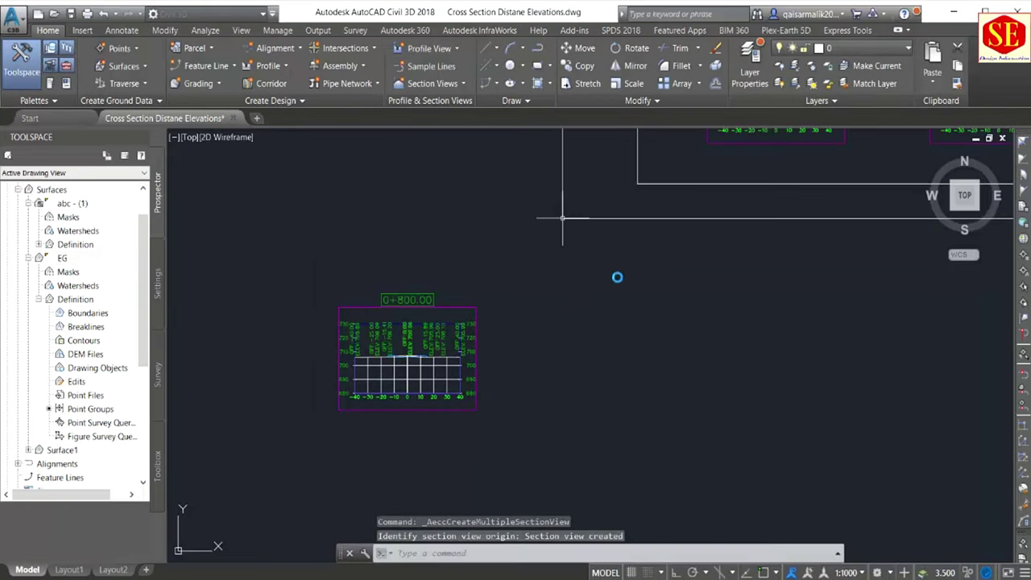
{"action": "scroll", "coordinate": [451, 375], "scroll_direction": "down", "scroll_amount": 5}
{"action": "scroll", "coordinate": [451, 374], "scroll_direction": "up", "scroll_amount": 2}
{"action": "scroll", "coordinate": [690, 293], "scroll_direction": "up", "scroll_amount": 4}
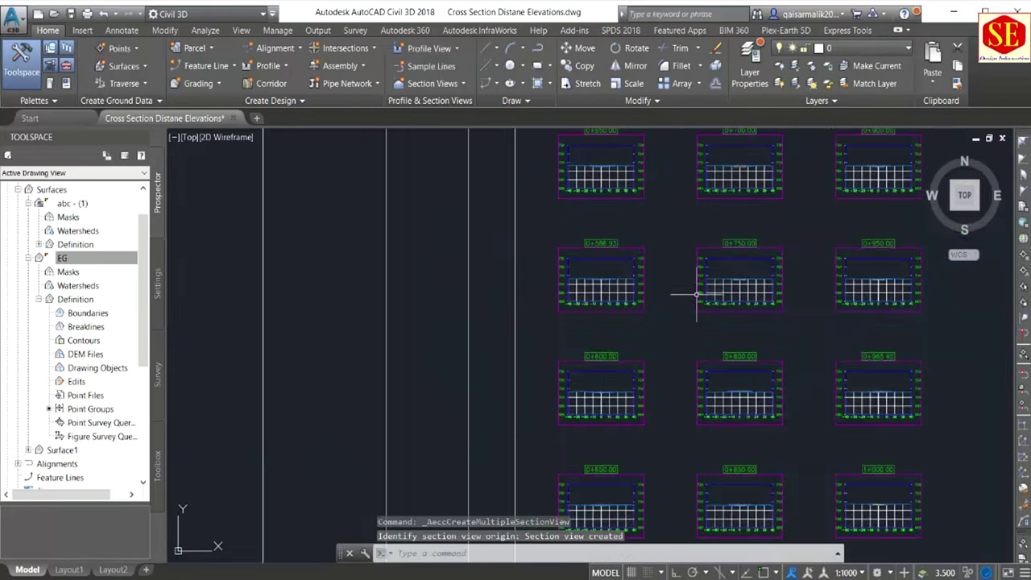
{"action": "scroll", "coordinate": [454, 201], "scroll_direction": "down", "scroll_amount": 2}
{"action": "scroll", "coordinate": [803, 275], "scroll_direction": "up", "scroll_amount": 3}
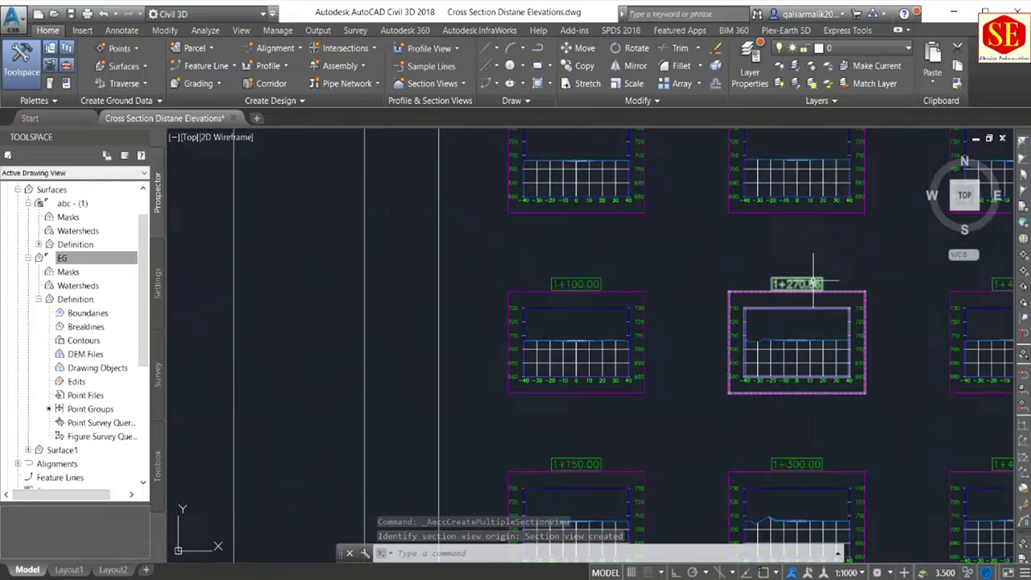
{"action": "scroll", "coordinate": [806, 253], "scroll_direction": "down", "scroll_amount": 5}
{"action": "scroll", "coordinate": [749, 226], "scroll_direction": "down", "scroll_amount": 2}
Step: Review the section sheets beside the alignment, then bring up the Excel survey workbook
{"action": "middle_click_drag", "start_coordinate": [764, 235], "coordinate": [701, 338]}
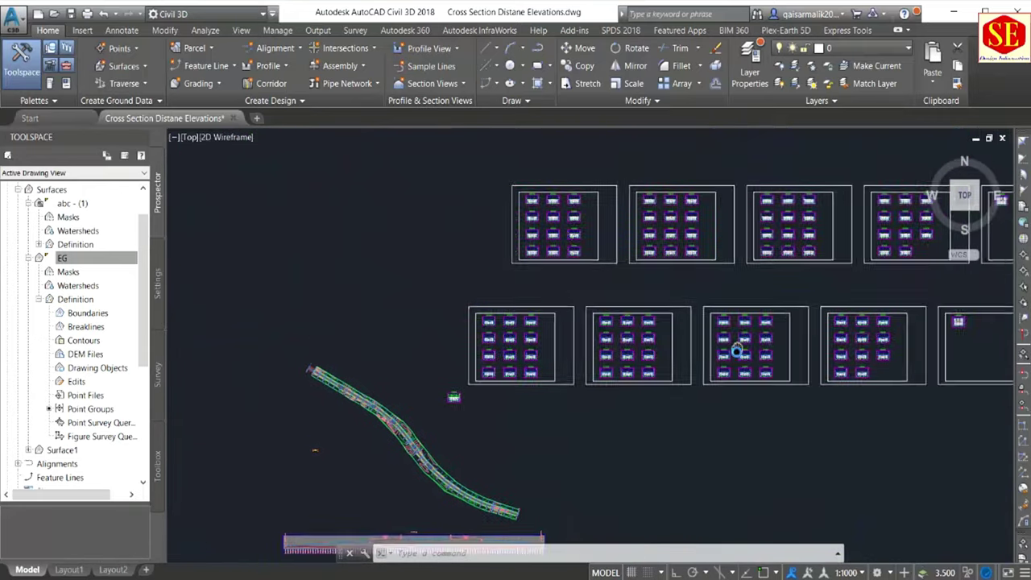
{"action": "scroll", "coordinate": [616, 314], "scroll_direction": "down", "scroll_amount": 2}
{"action": "scroll", "coordinate": [612, 306], "scroll_direction": "up", "scroll_amount": 1}
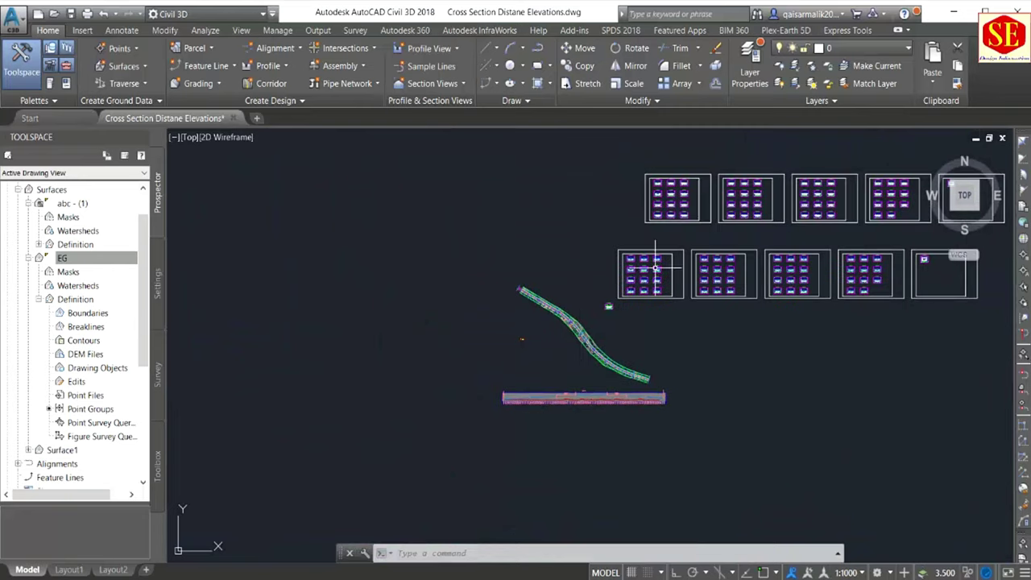
{"action": "scroll", "coordinate": [587, 322], "scroll_direction": "up", "scroll_amount": 2}
{"action": "scroll", "coordinate": [575, 336], "scroll_direction": "up", "scroll_amount": 3}
{"action": "scroll", "coordinate": [580, 330], "scroll_direction": "up", "scroll_amount": 2}
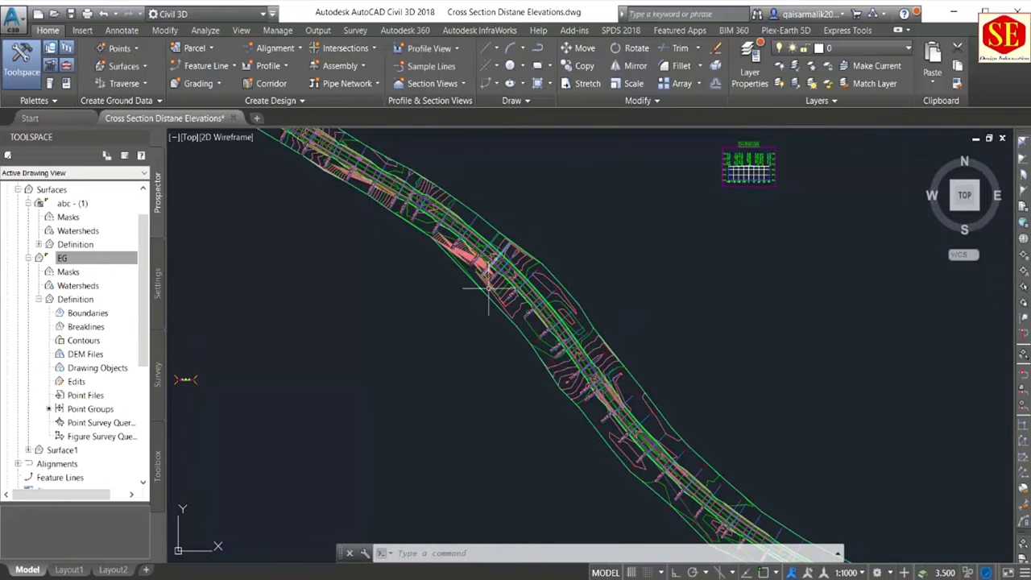
{"action": "scroll", "coordinate": [593, 271], "scroll_direction": "down", "scroll_amount": 3}
{"action": "scroll", "coordinate": [531, 299], "scroll_direction": "up", "scroll_amount": 2}
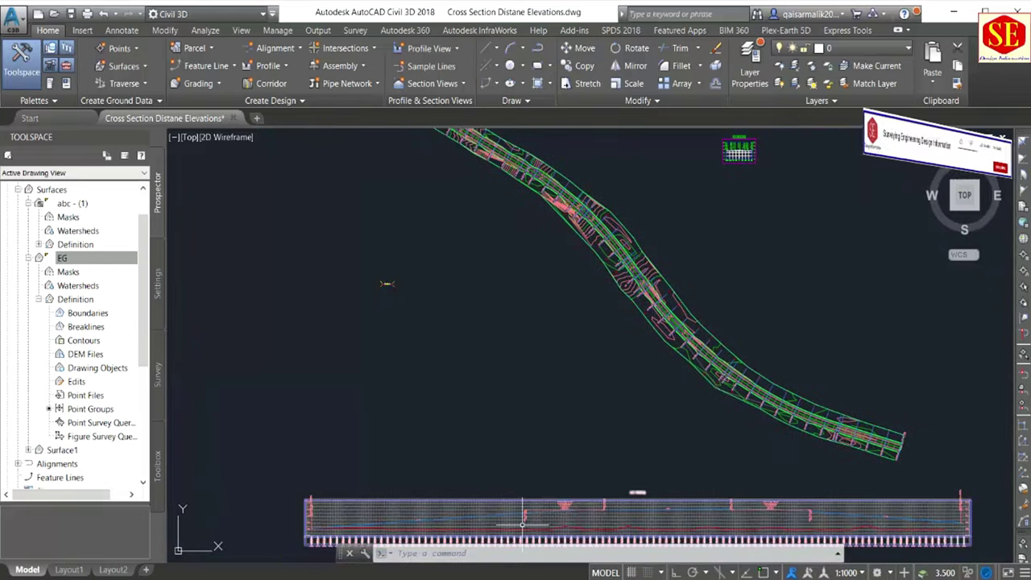
{"action": "left_click", "coordinate": [547, 532]}
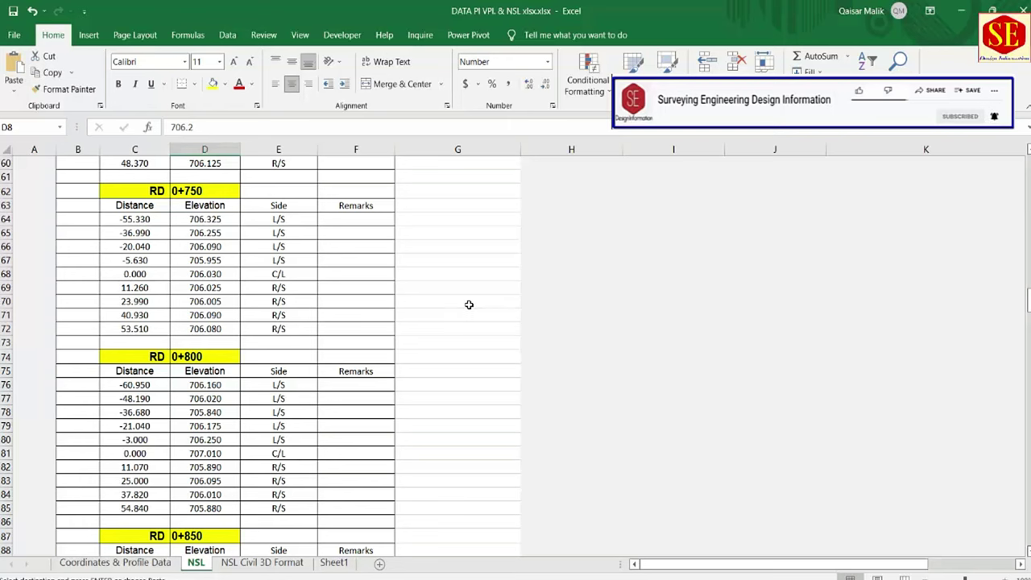
Step: Move from the NSL levels to the Coordinates & Profile Data sheet's curve and profile tables
{"action": "scroll", "coordinate": [469, 304], "scroll_direction": "down", "scroll_amount": 2}
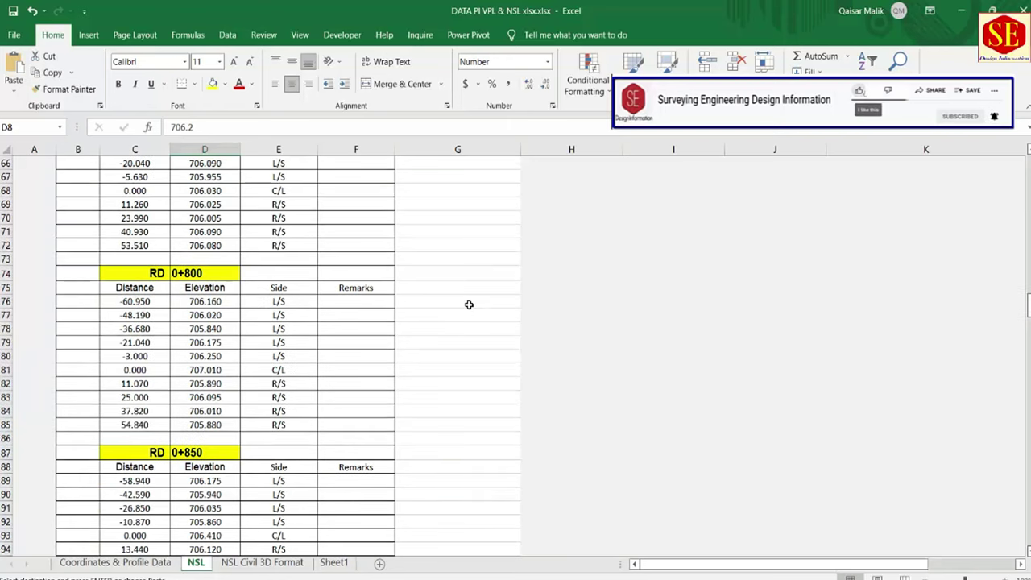
{"action": "left_click", "coordinate": [115, 562]}
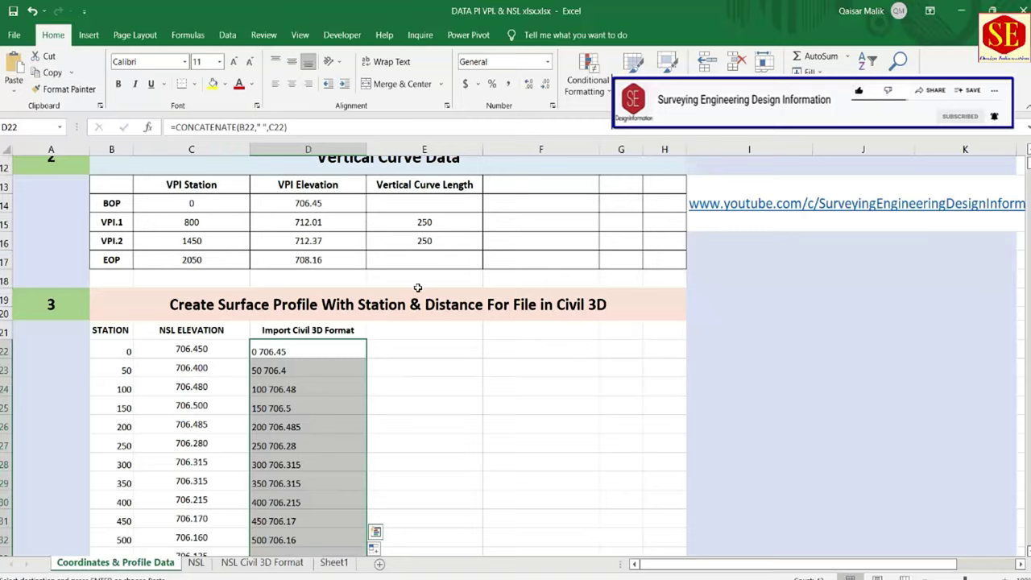
{"action": "scroll", "coordinate": [418, 288], "scroll_direction": "up", "scroll_amount": 3}
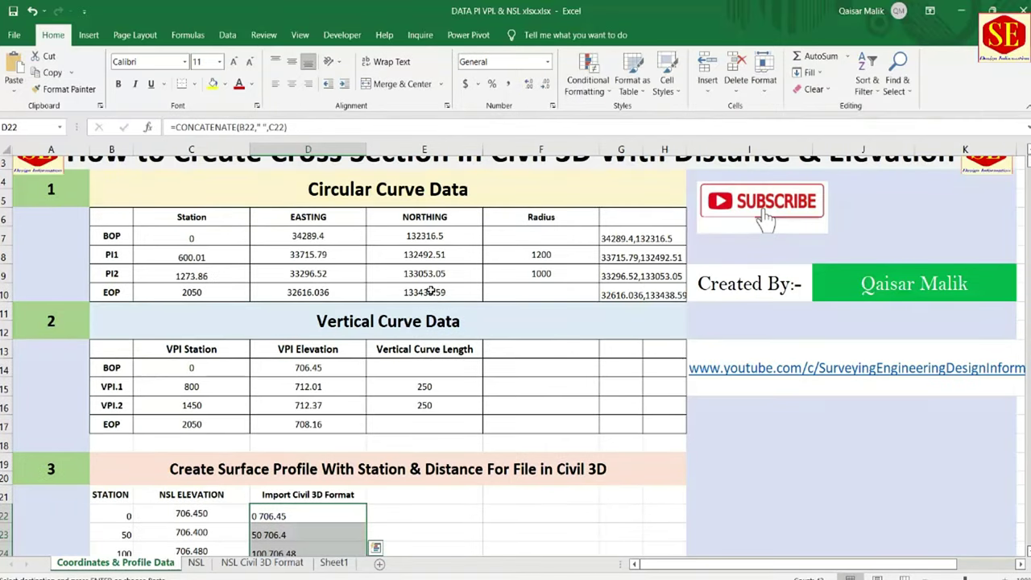
{"action": "scroll", "coordinate": [433, 286], "scroll_direction": "down", "scroll_amount": 1}
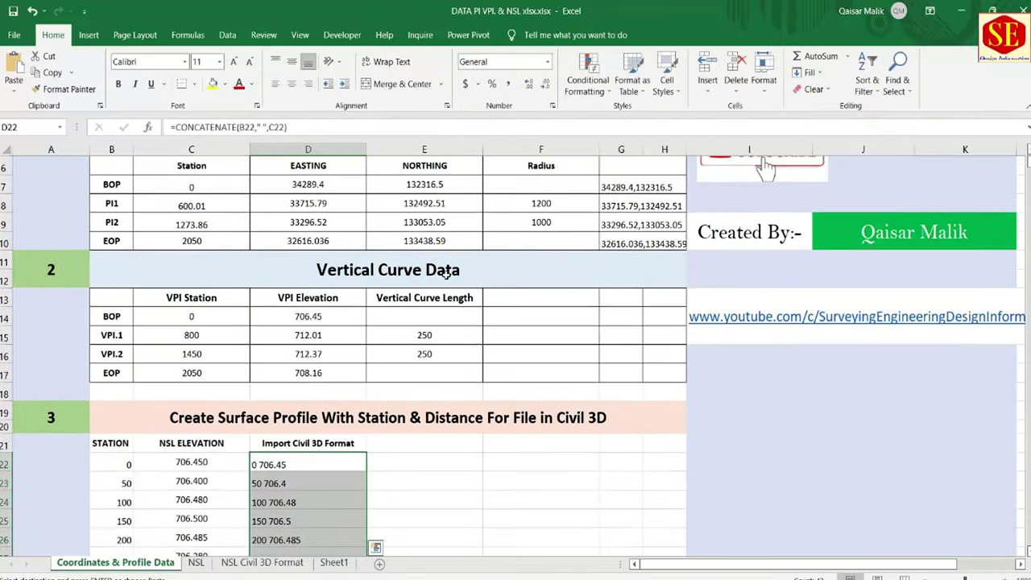